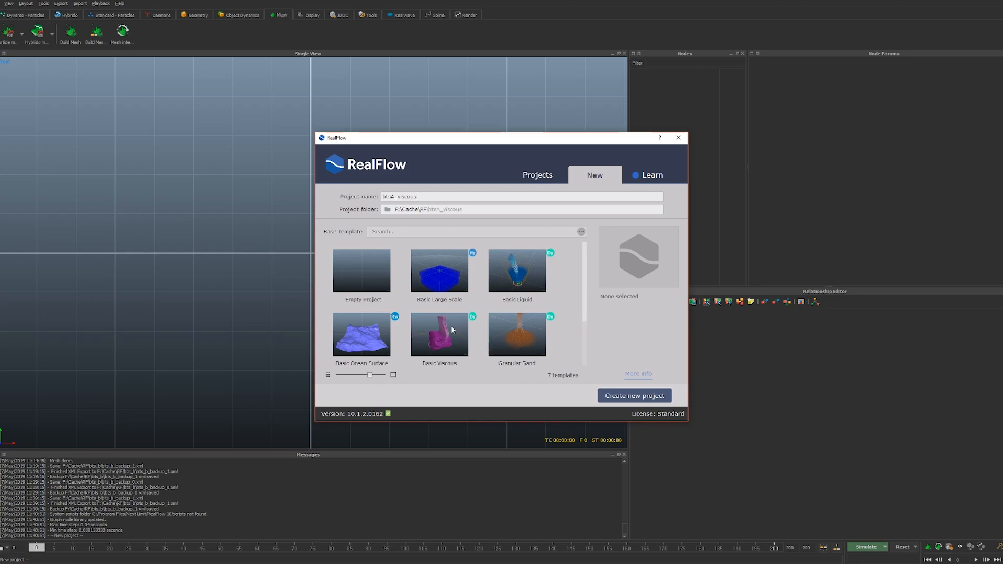
Create the btsA_viscous project from the Basic Viscous template
mouse_move(513, 142)
left_mouse_down()
mouse_move(527, 135)
mouse_move(503, 142)
left_mouse_up()
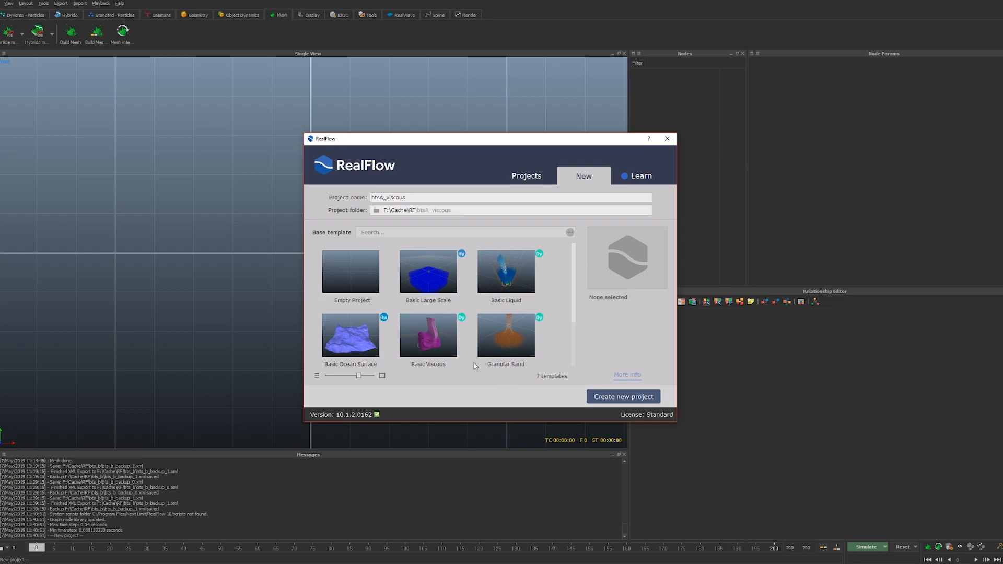
scroll(428, 340, "down", 2)
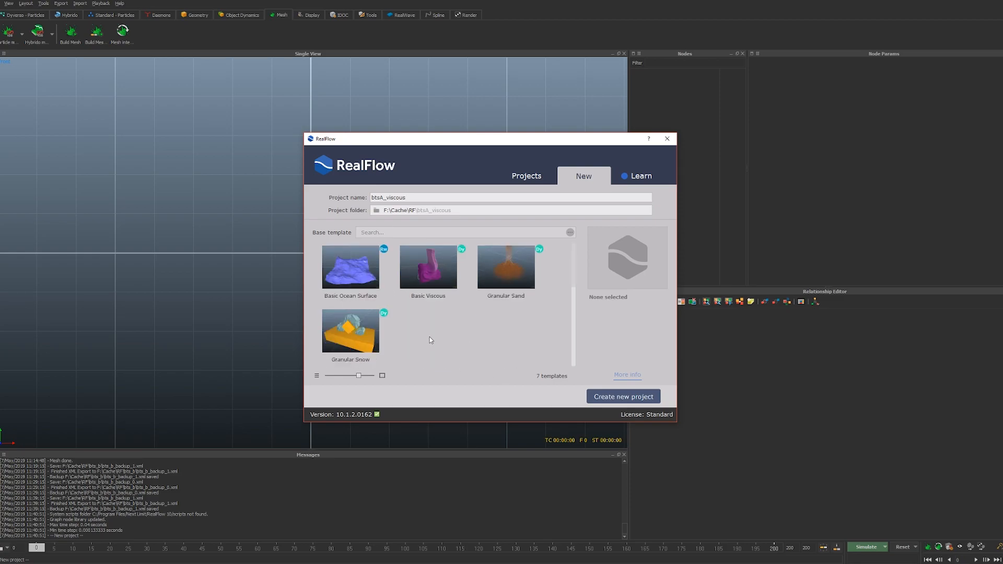
scroll(430, 340, "up", 2)
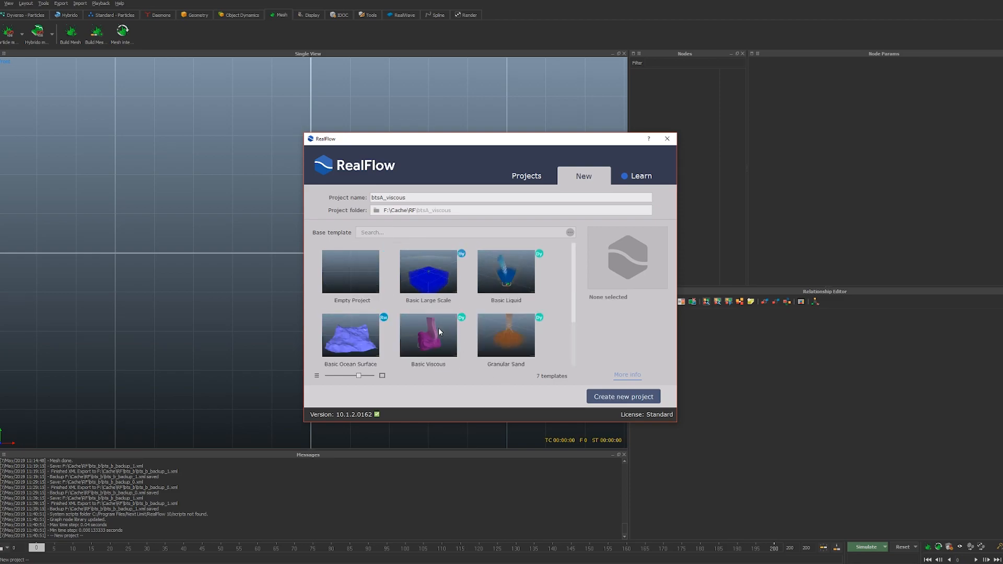
left_click(439, 333)
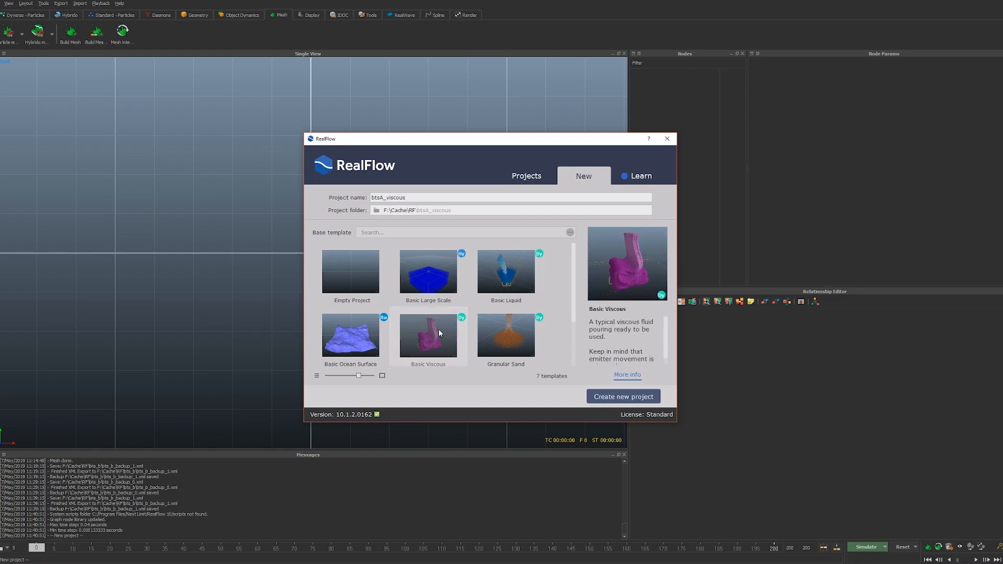
left_click(648, 401)
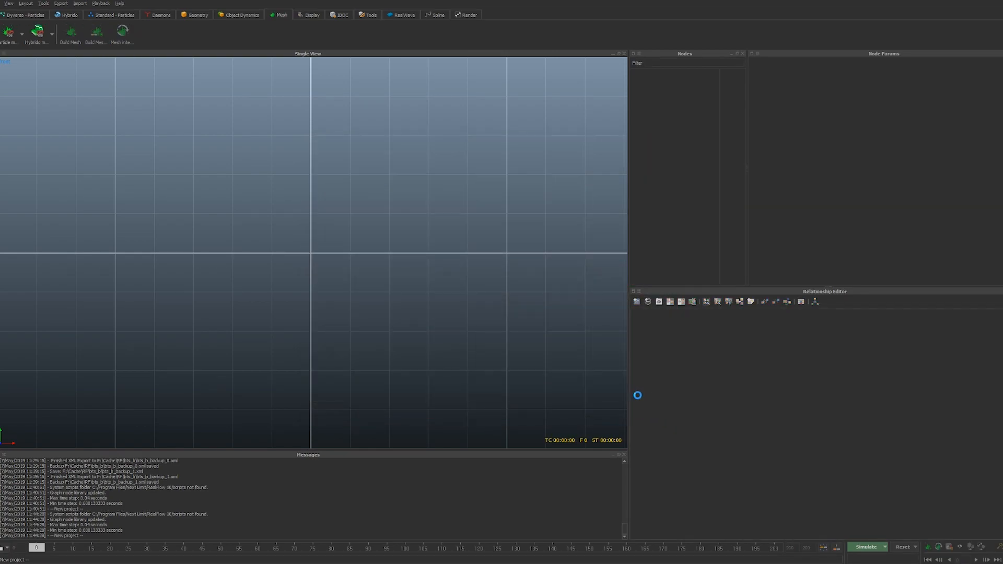
Simulate the template's viscous fluid and frame the pouring stream in the viewport
mouse_move(414, 317)
left_mouse_down("alt")
mouse_move(472, 295)
mouse_move(459, 293)
mouse_move(434, 327)
mouse_move(410, 324)
left_mouse_up("alt")
left_click(881, 548)
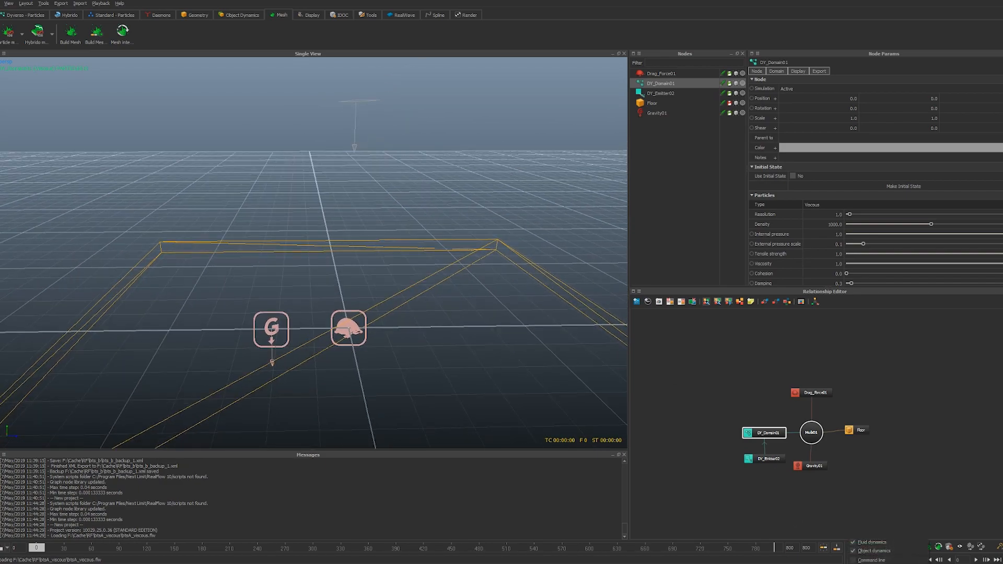
left_click(611, 435)
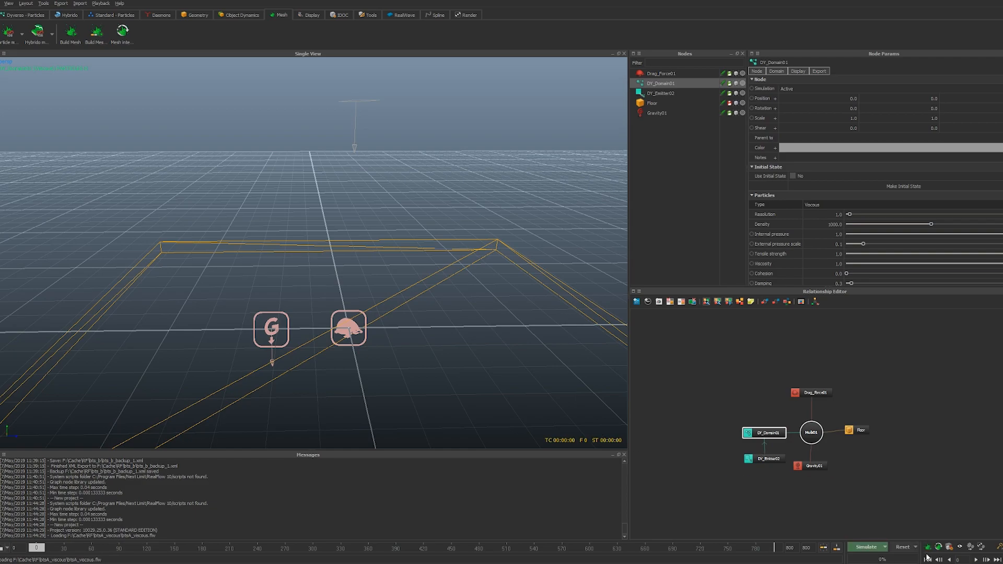
left_click(885, 549)
left_click(744, 390)
left_click_drag(337, 294, 384, 297, "alt")
key("alt+a")
mouse_move(384, 298)
middle_mouse_down("alt")
mouse_move(355, 305)
mouse_move(390, 312)
middle_mouse_up("alt")
scroll(399, 312, "down", 4)
scroll(421, 318, "up", 3)
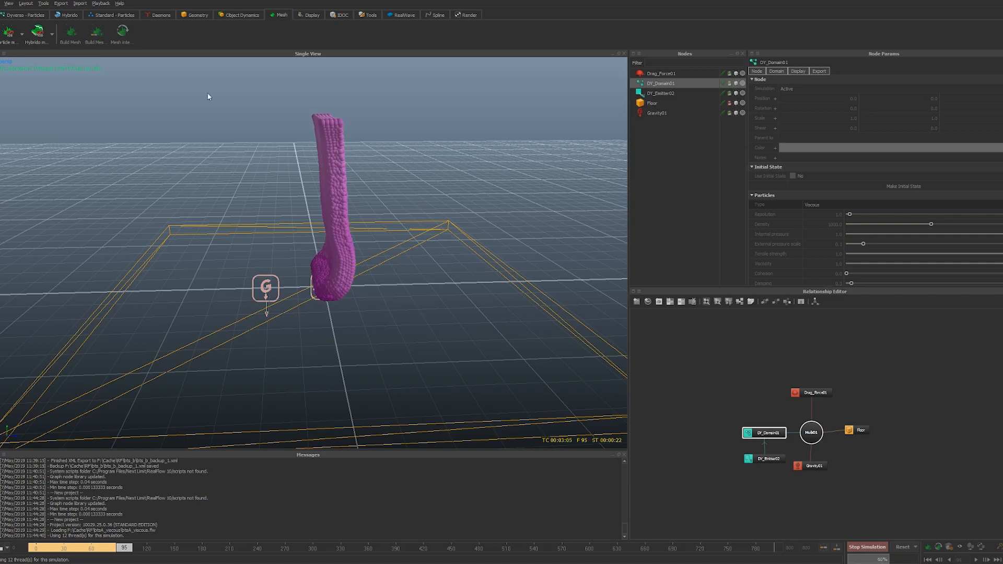
Look through the Standard, Hybrido and Dyverso particle tools, and stop the running simulation around frame 190
left_click(110, 15)
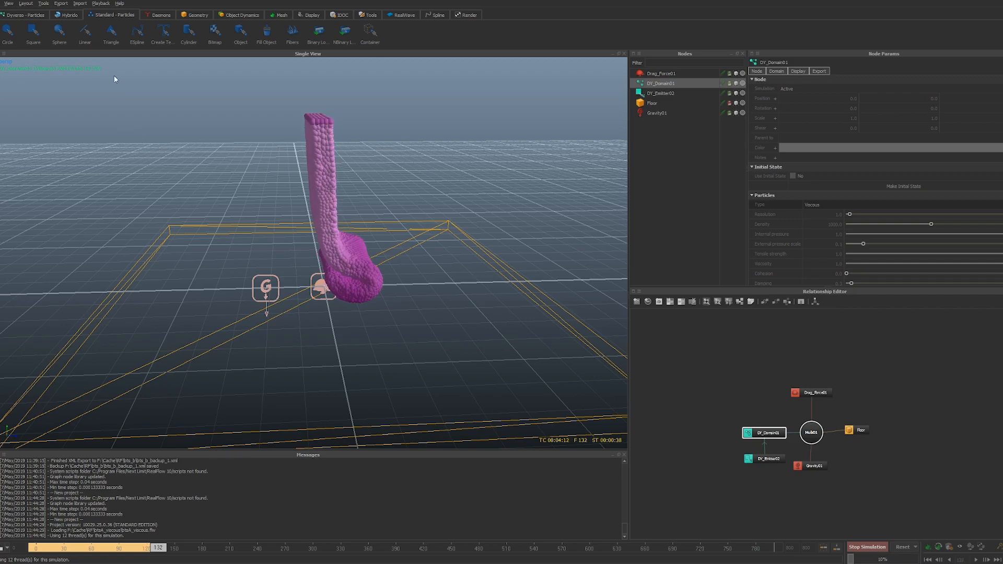
left_click(73, 15)
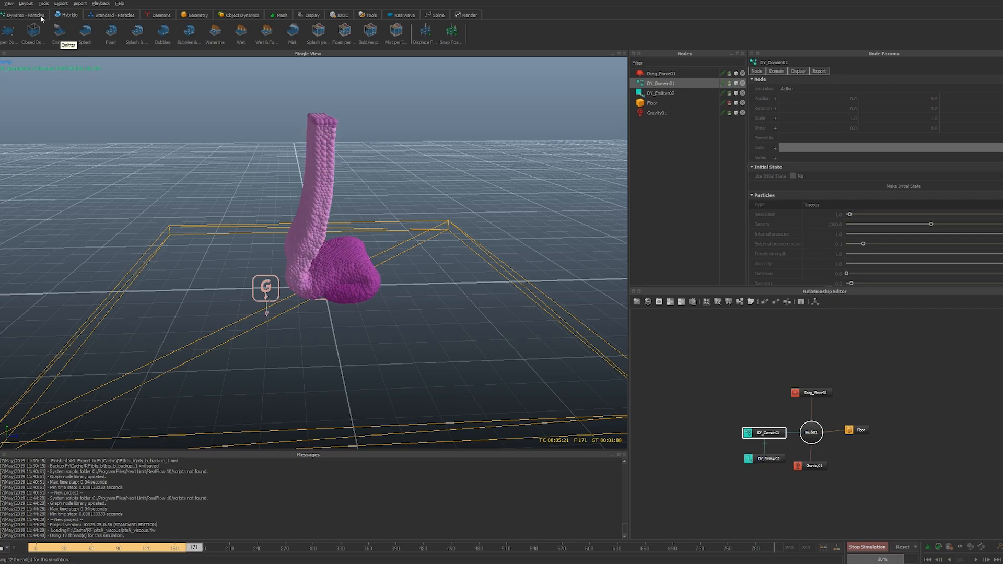
left_click(46, 15)
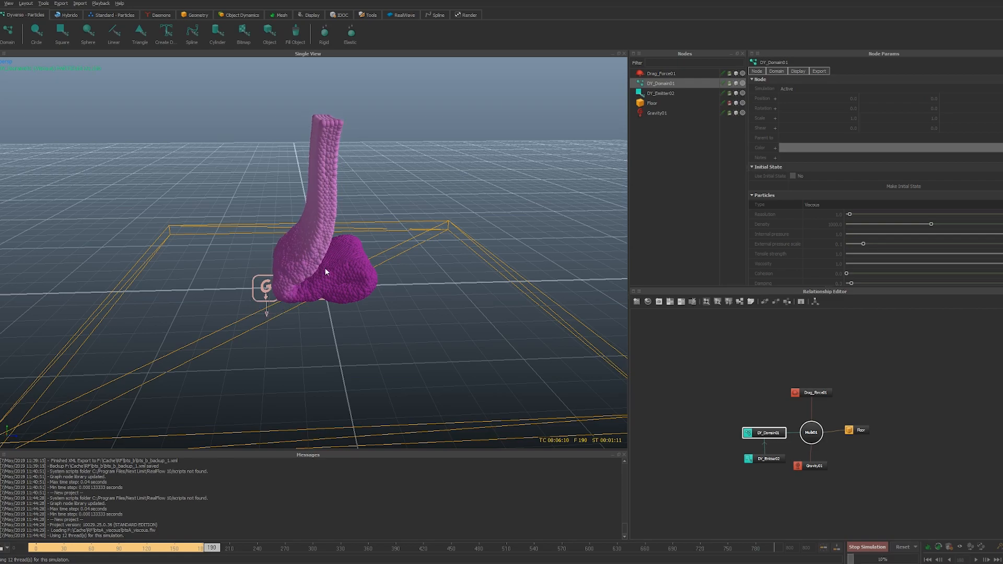
key("Escape")
Add a particle mesh for the simulated fluid and build it at the current frame
left_click(285, 14)
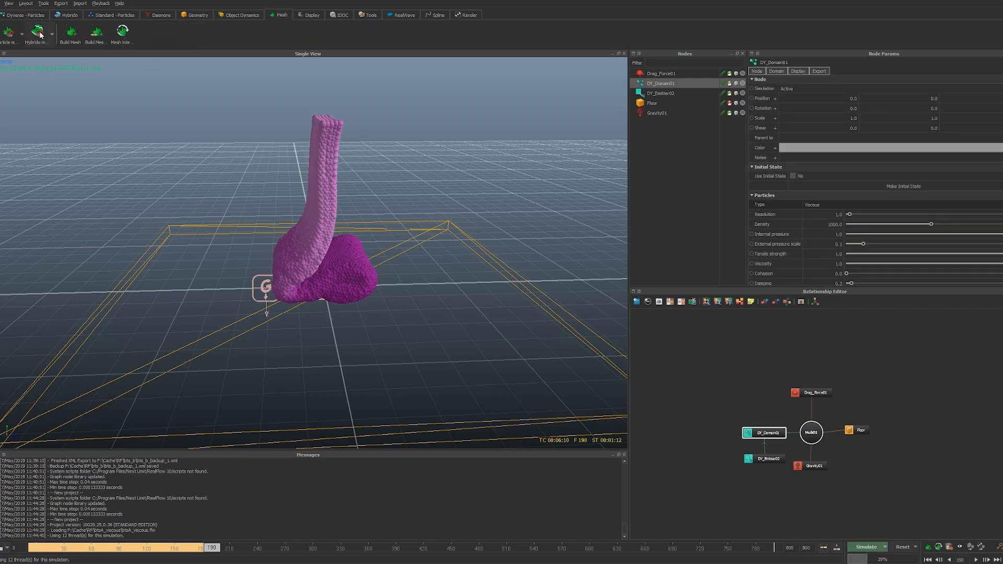
left_click(19, 38)
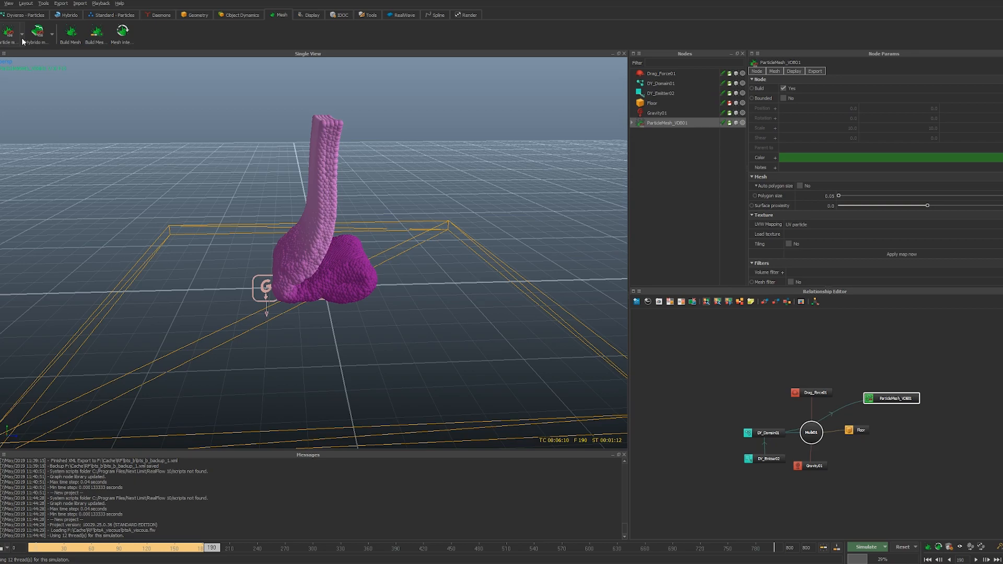
right_click(672, 123)
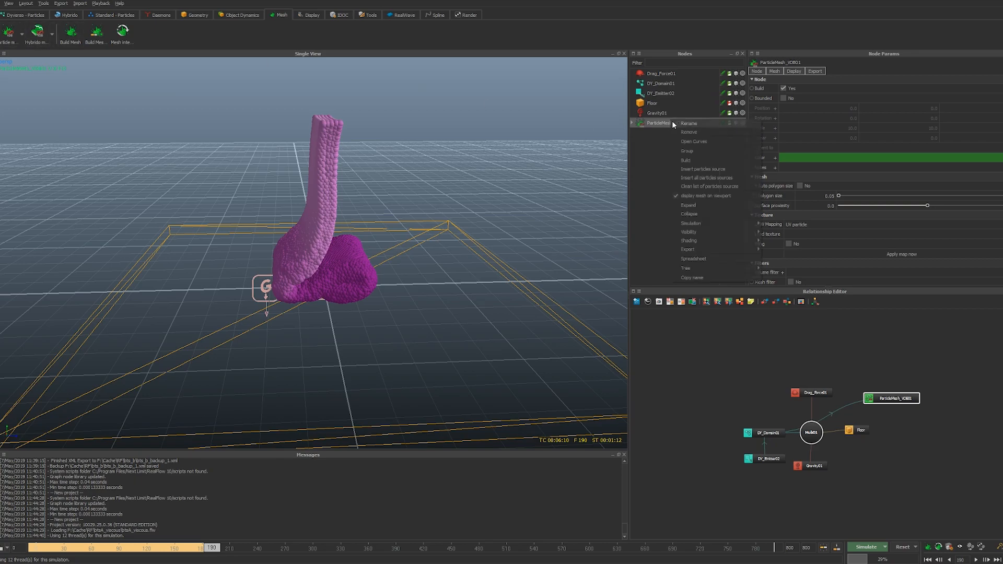
left_click(696, 162)
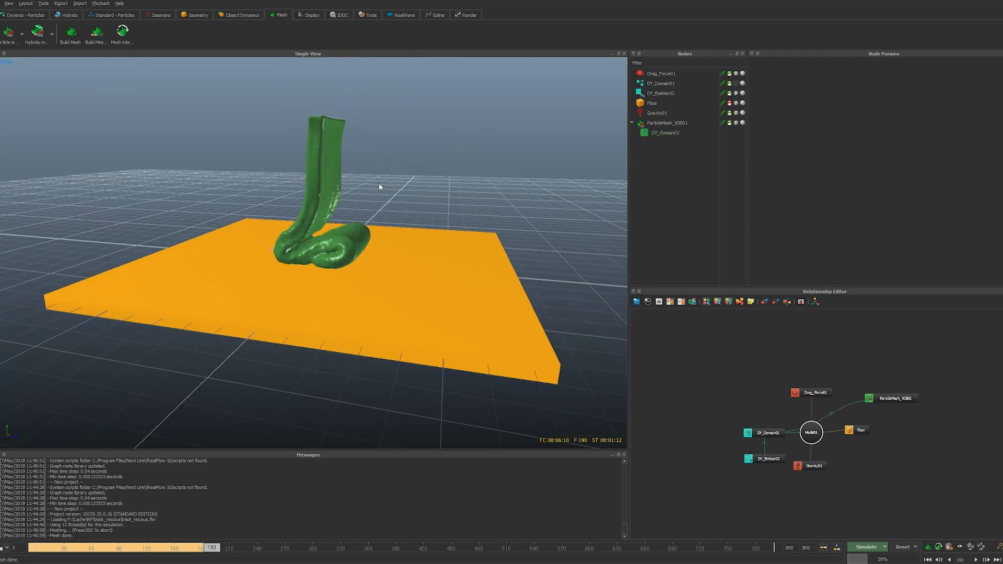
right_click_drag(379, 183, 413, 196, "alt")
left_click_drag(413, 196, 531, 193, "alt")
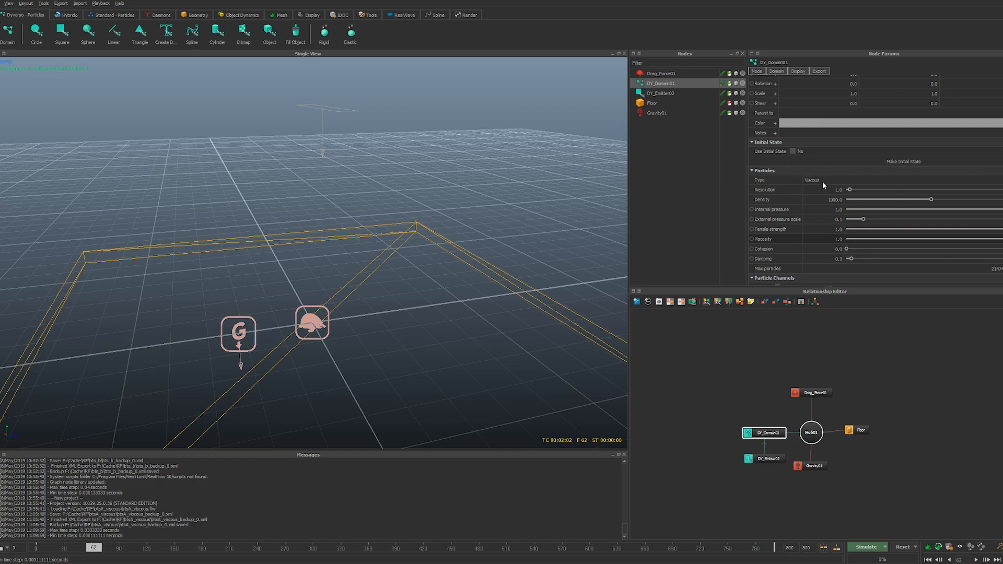
Add a second Dyverso domain and set its particle type to Liquid - SPH
left_click(8, 30)
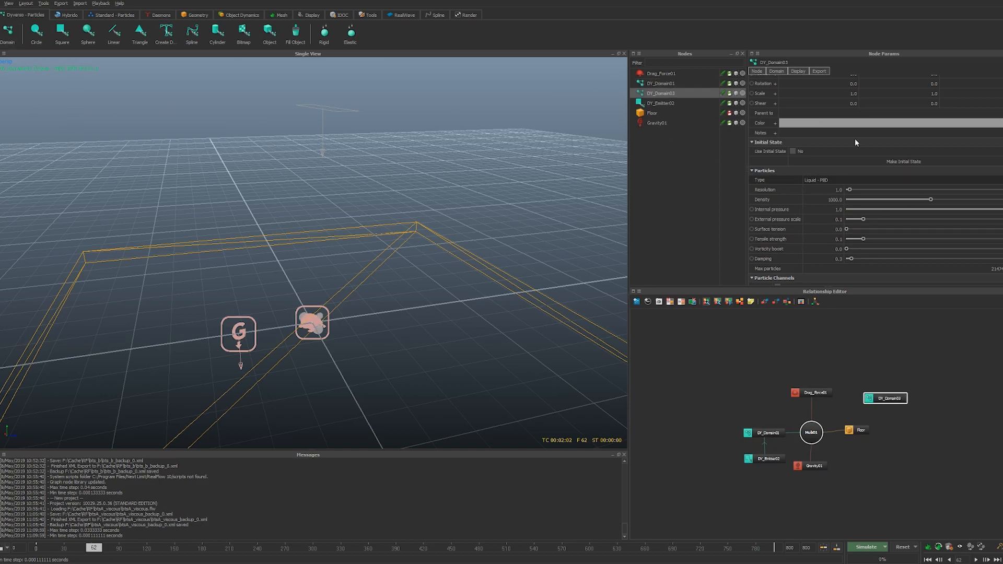
left_click(822, 180)
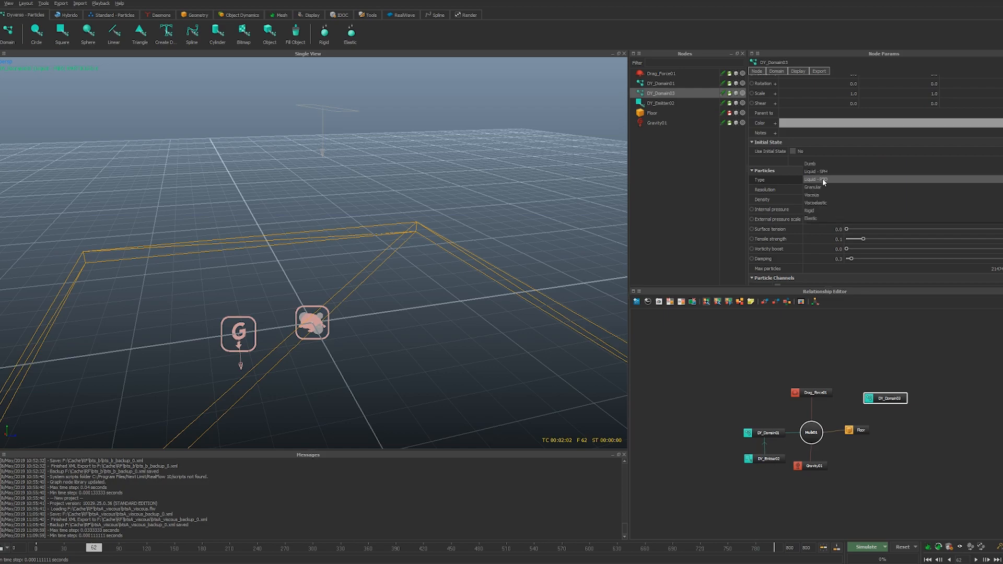
left_click(830, 173)
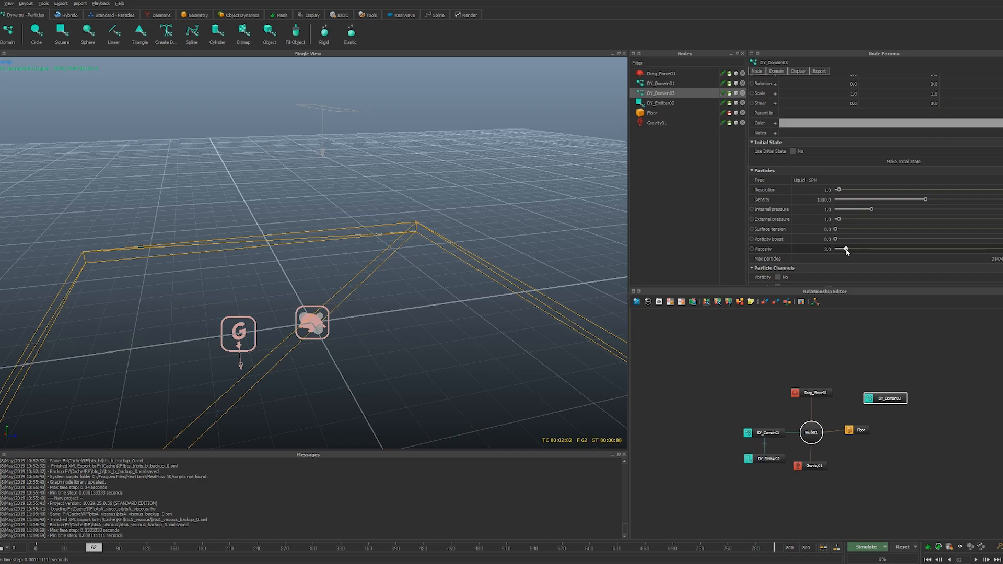
Read the viscosity help for DY_Domain01 and review the Dyverso solver's viscous substeps and iterations in the simulation options
left_click(680, 83)
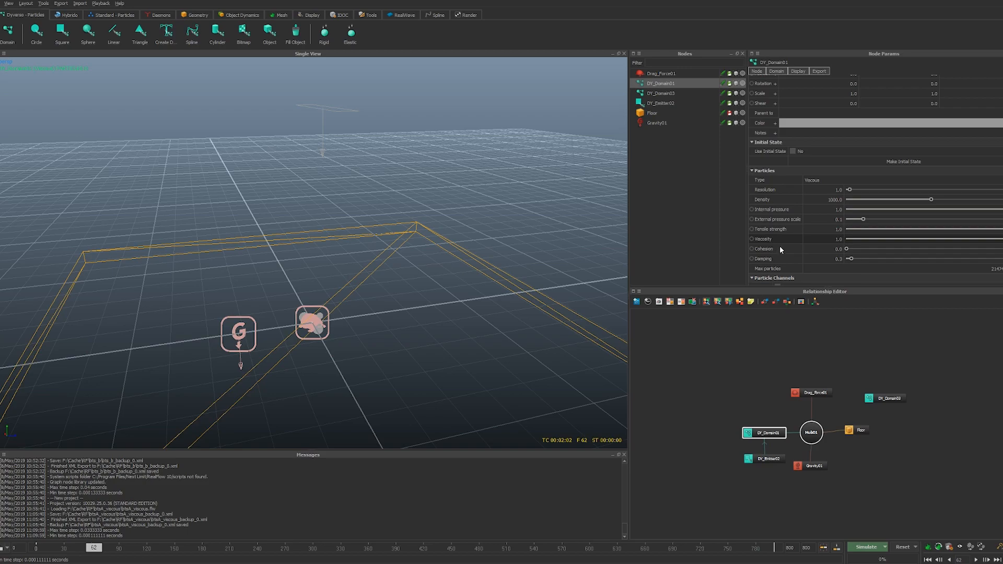
mouse_move(779, 246)
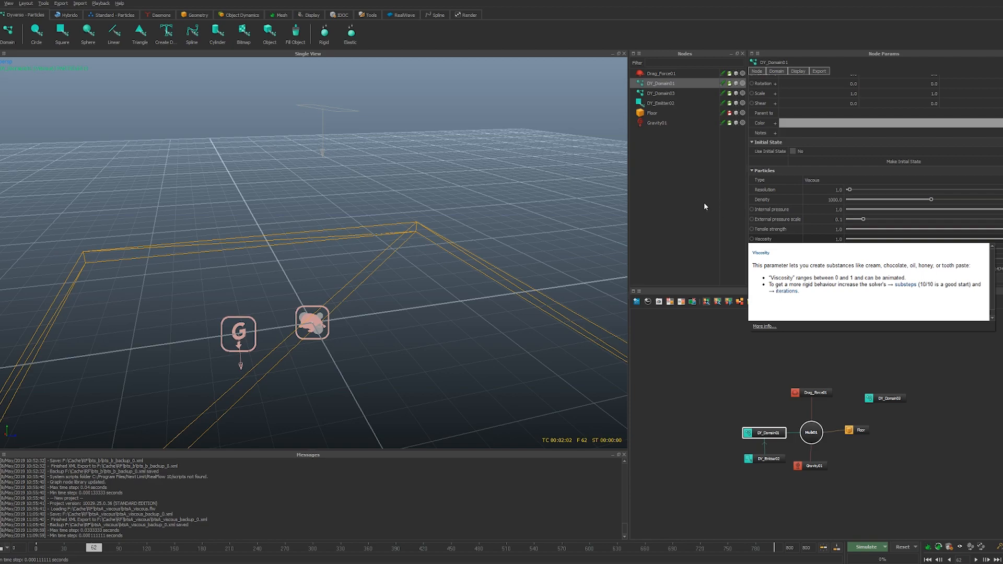
left_click(885, 548)
left_click(871, 544)
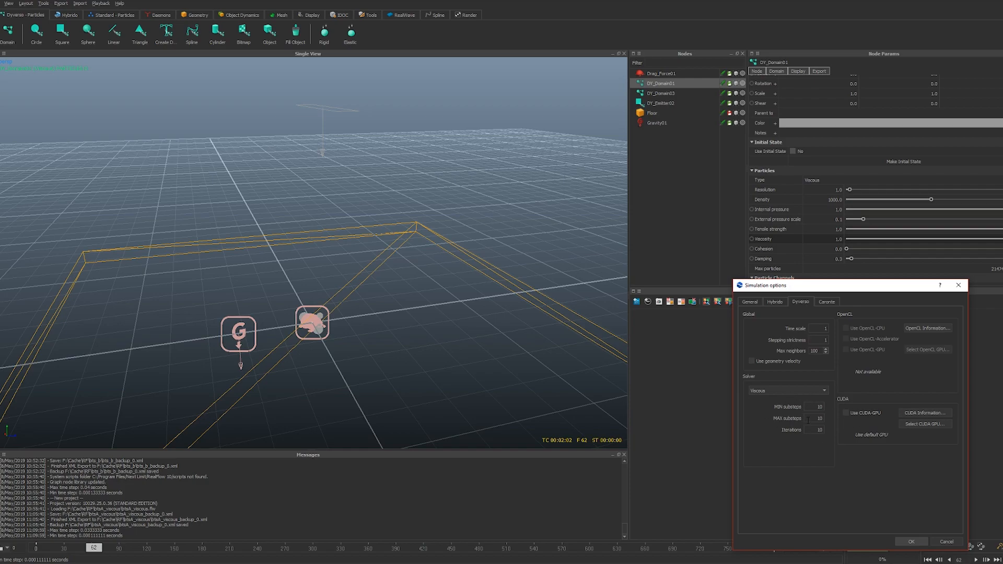
left_click(911, 542)
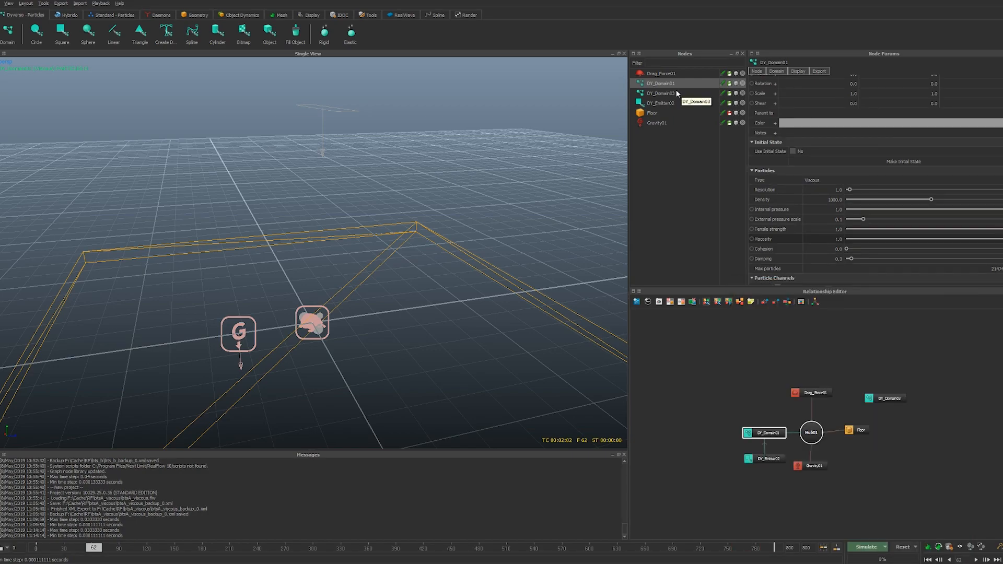
Try different viscosity values on the Liquid - SPH domain, ending at 4.444, and delete that domain
left_click(678, 94)
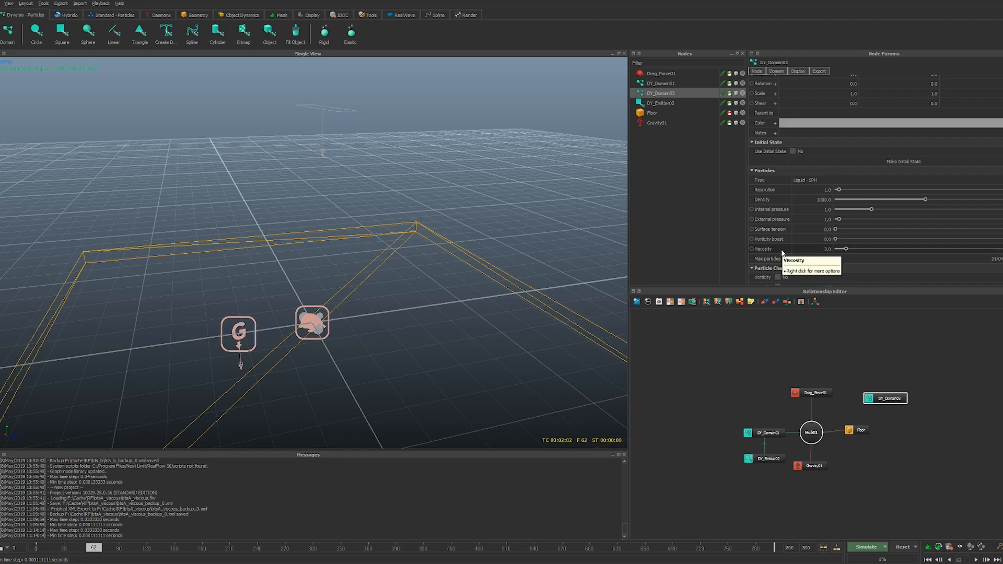
left_click_drag(845, 249, 870, 249)
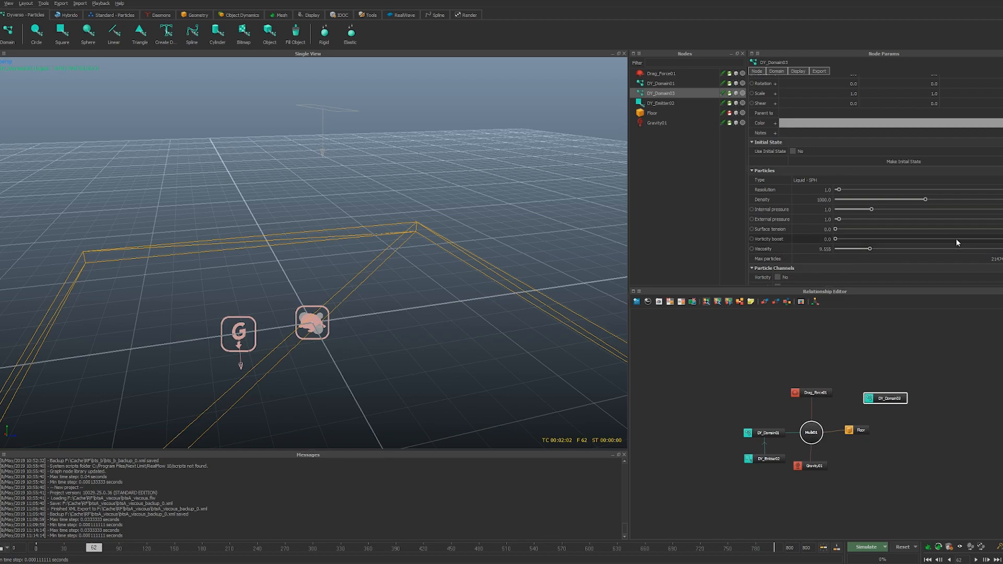
left_click_drag(1000, 255, 1002, 256)
left_click_drag(904, 251, 850, 253)
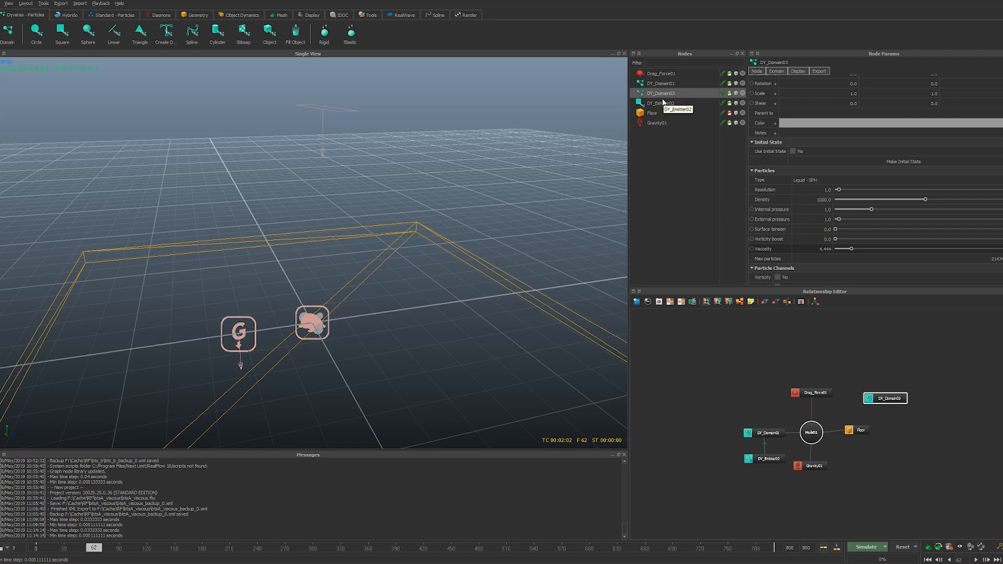
key("Delete")
Examine the parameters of the viscous domain, the drag force and the gravity node, along with the available daemon tools
left_click(669, 83)
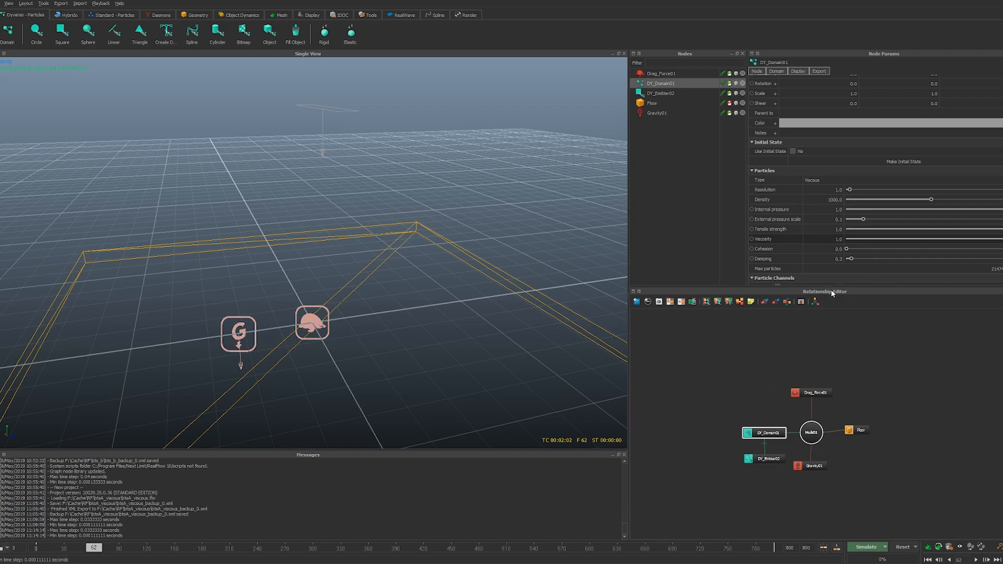
left_click(665, 74)
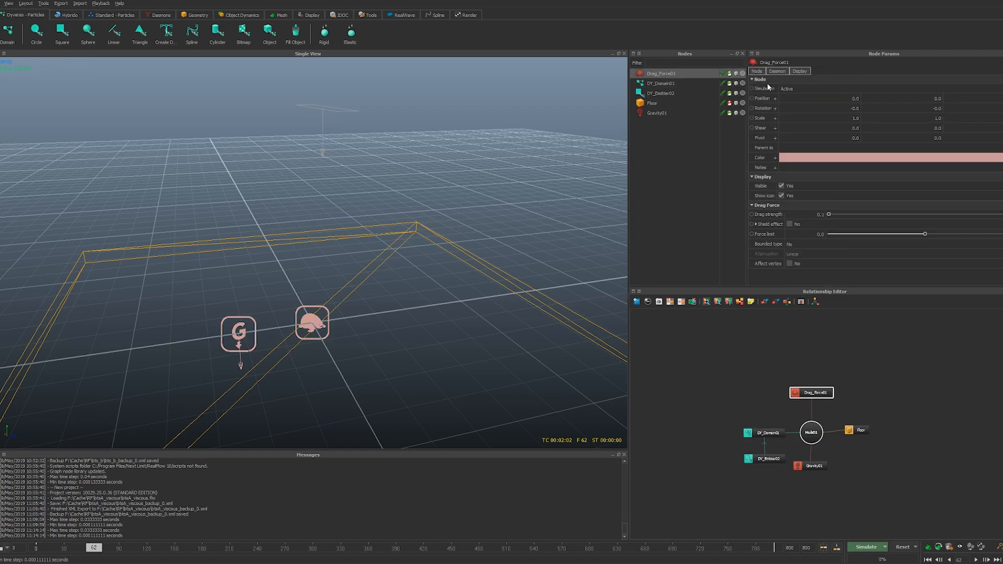
left_click(659, 113)
scroll(776, 226, "down", 4)
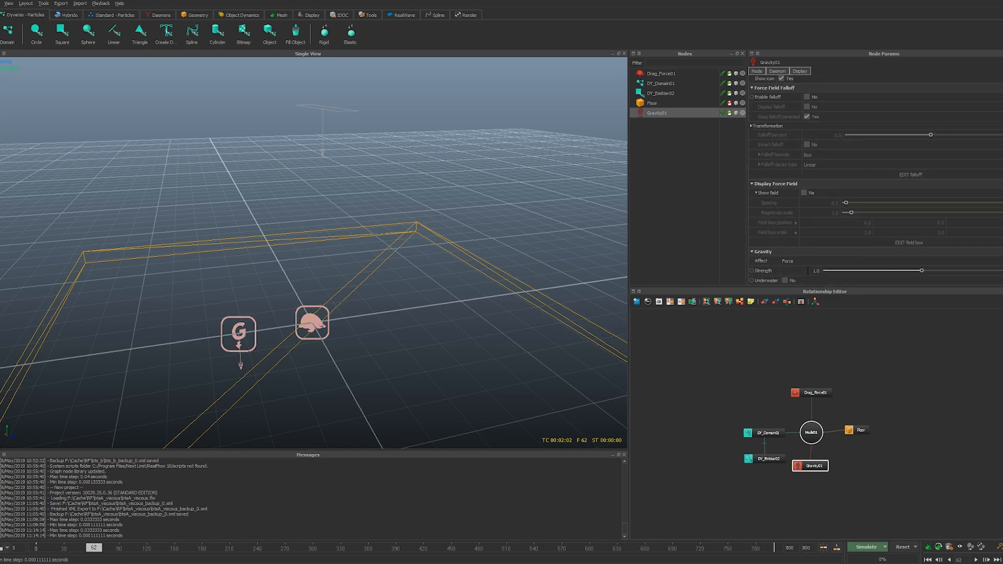
left_click(157, 13)
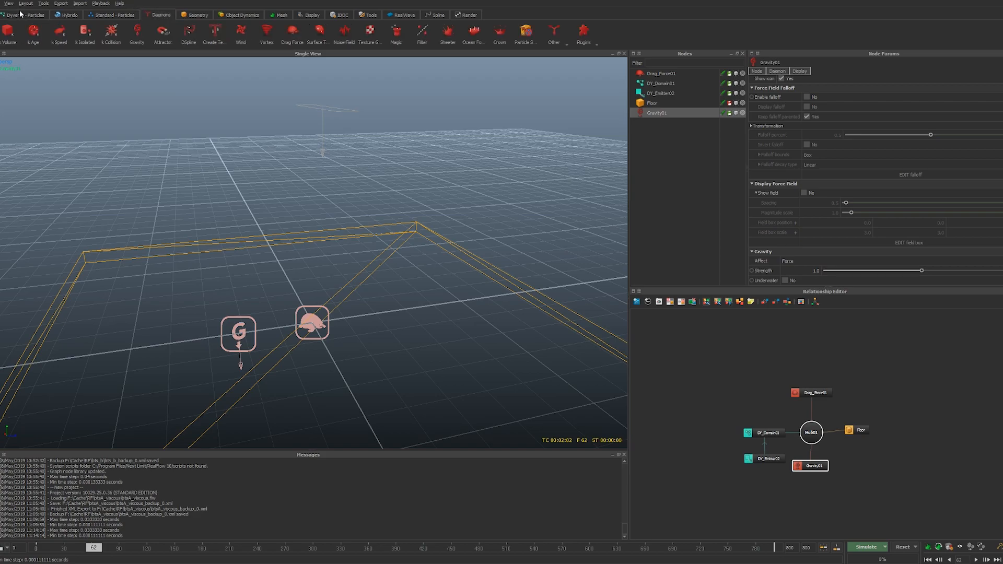
left_click(131, 36)
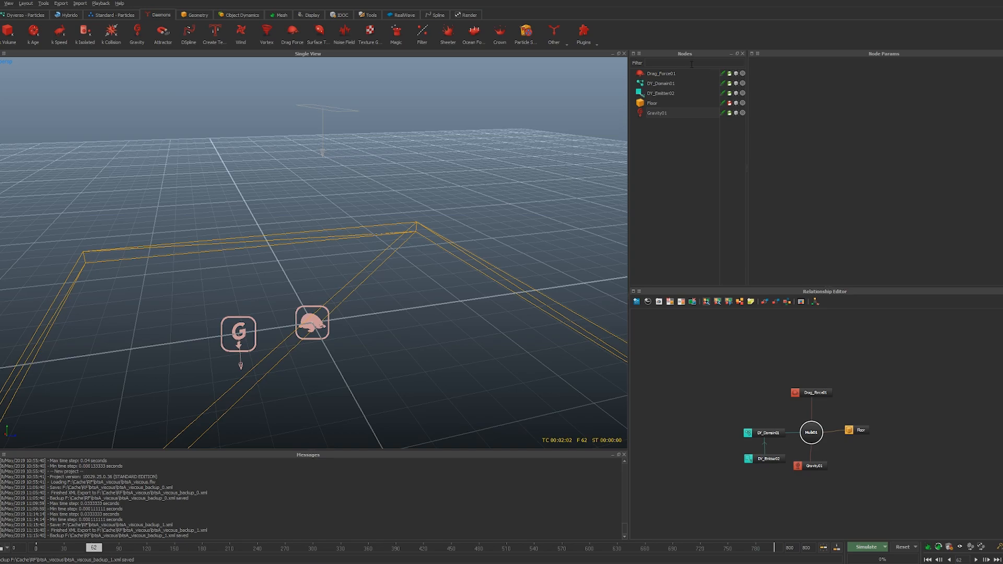
Review the parameters of every scene node in turn, from Gravity01 up to Drag_Force01
left_click(669, 113)
left_click(669, 103)
left_click(670, 93)
left_click(670, 83)
left_click(670, 73)
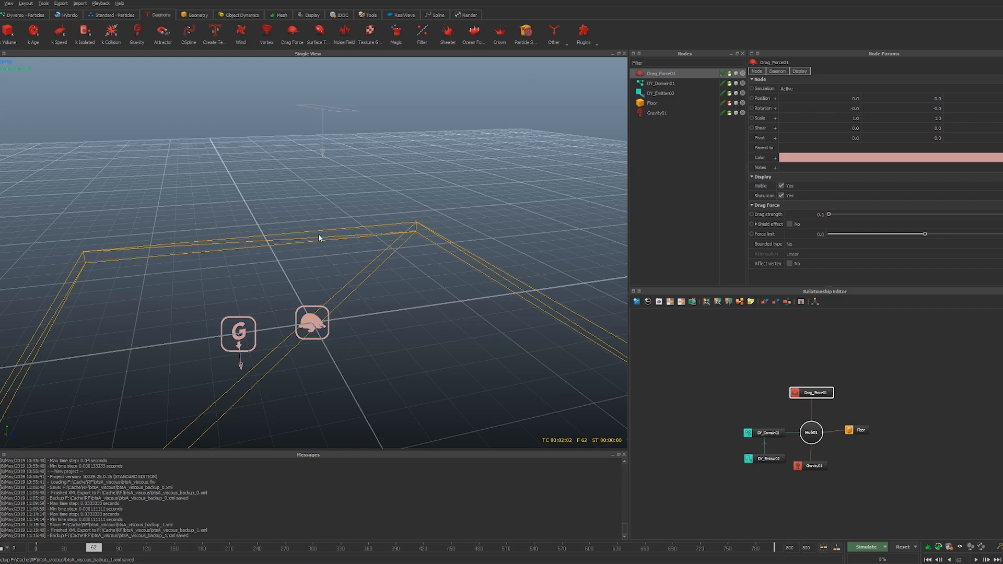
middle_click_drag(381, 268, 402, 268, "alt")
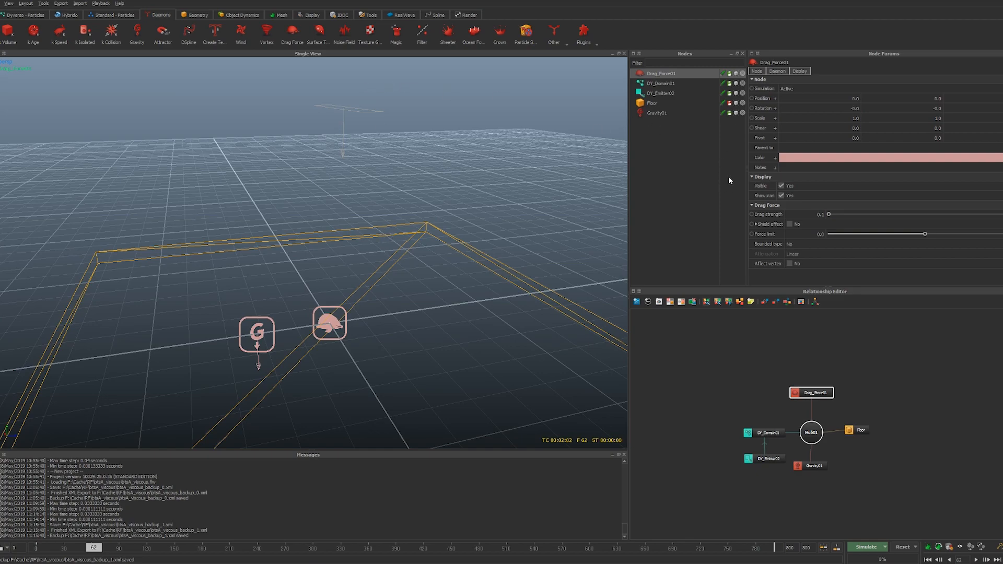
Delete all the template's nodes from the scene and add a new Gravity daemon
left_click(679, 112)
left_click_drag(666, 74, 711, 193)
key("Delete")
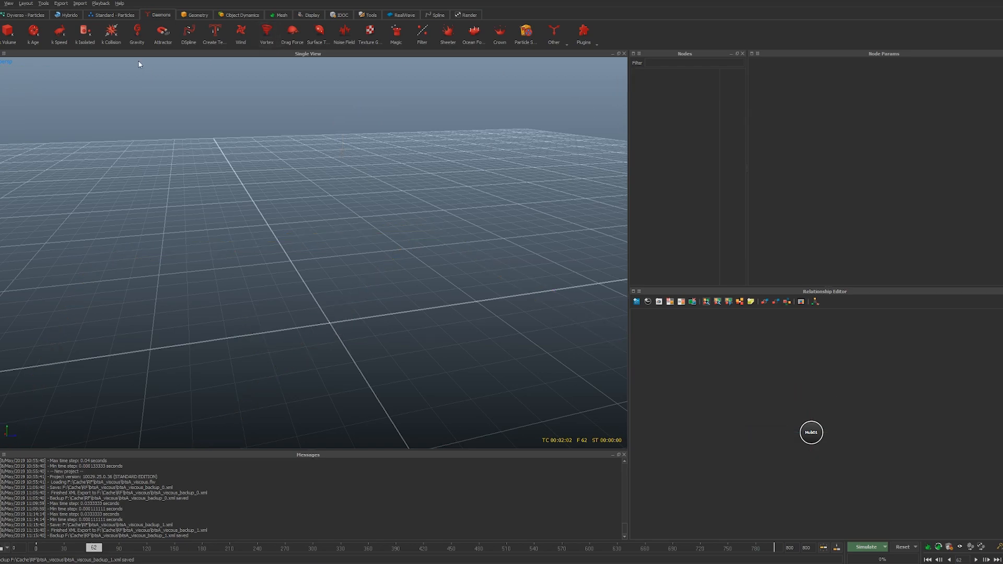
left_click(136, 32)
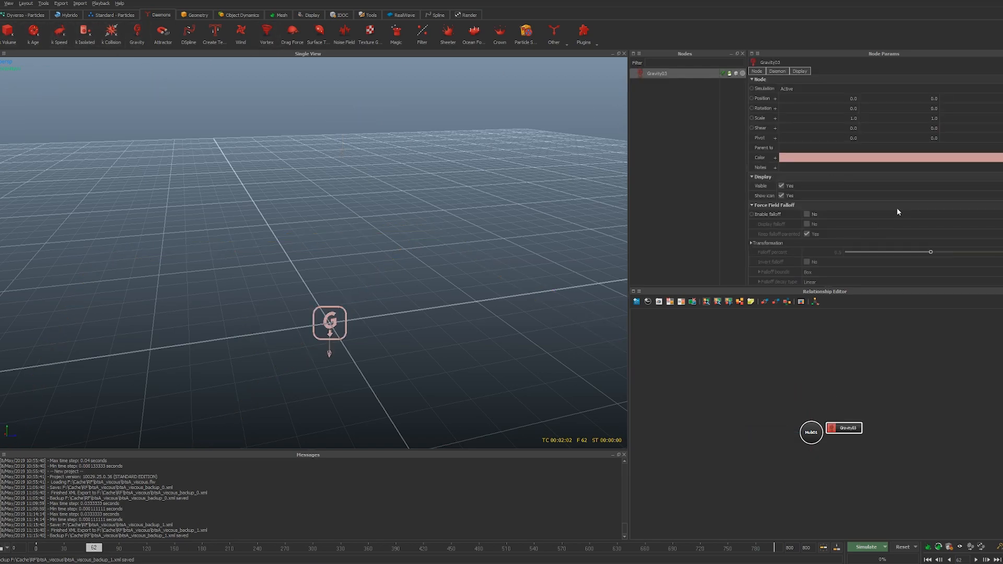
Set the gravity strength to 1.0 and add a Drag Force daemon to the scene
left_click(792, 268)
type("1")
key("Return")
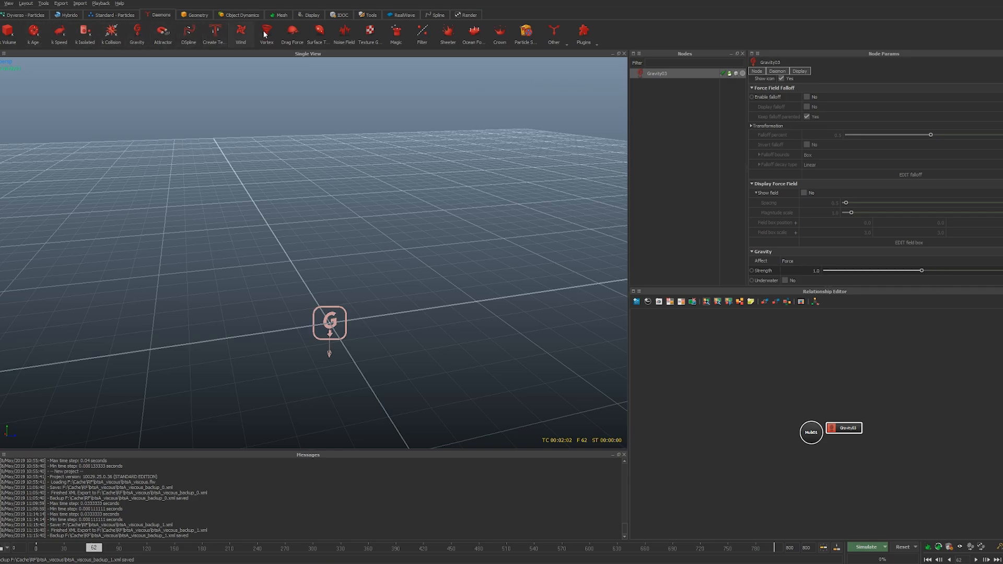
left_click(292, 34)
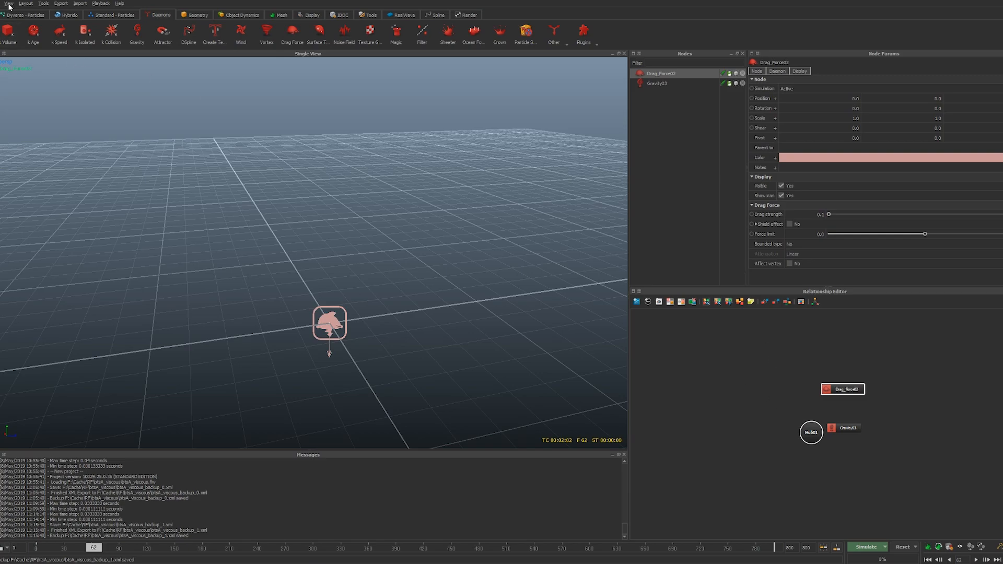
Add a square Dyverso emitter with its domain and link the drag force and gravity daemons to that domain
left_click(22, 14)
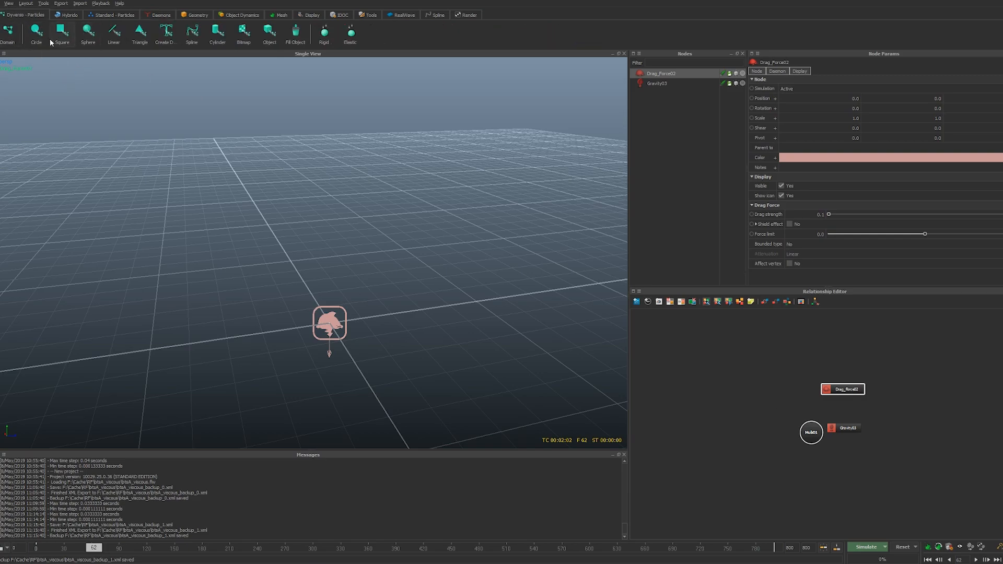
left_click(71, 30)
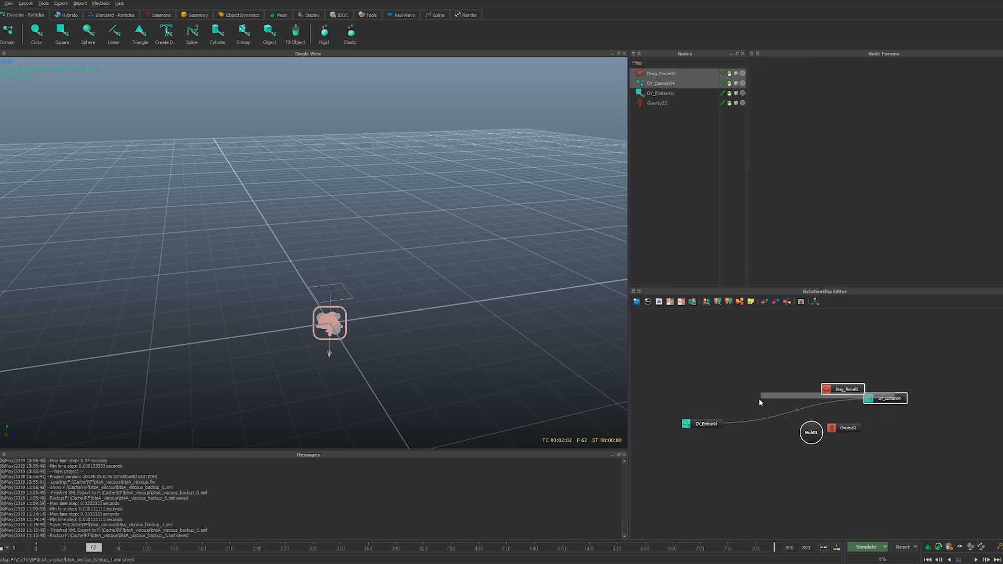
left_click_drag(891, 392, 785, 426)
left_click(799, 445)
left_click_drag(847, 387, 770, 426)
left_click_drag(850, 427, 784, 427)
Set the new Dyverso domain's particle type to Viscous
left_click(783, 426)
left_click(815, 180)
left_click(815, 195)
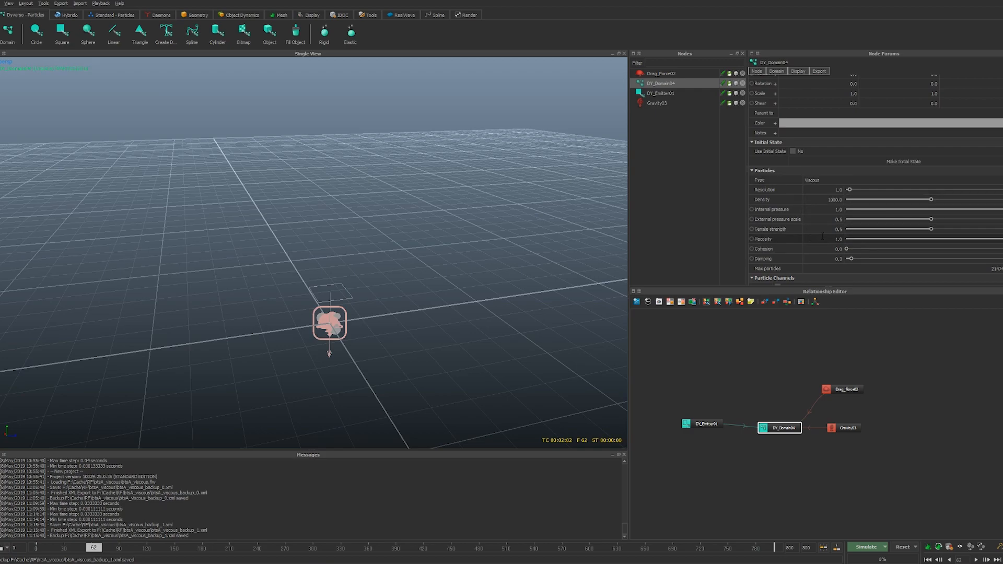
Rename the Dyverso domain as visco_default
right_click(676, 84)
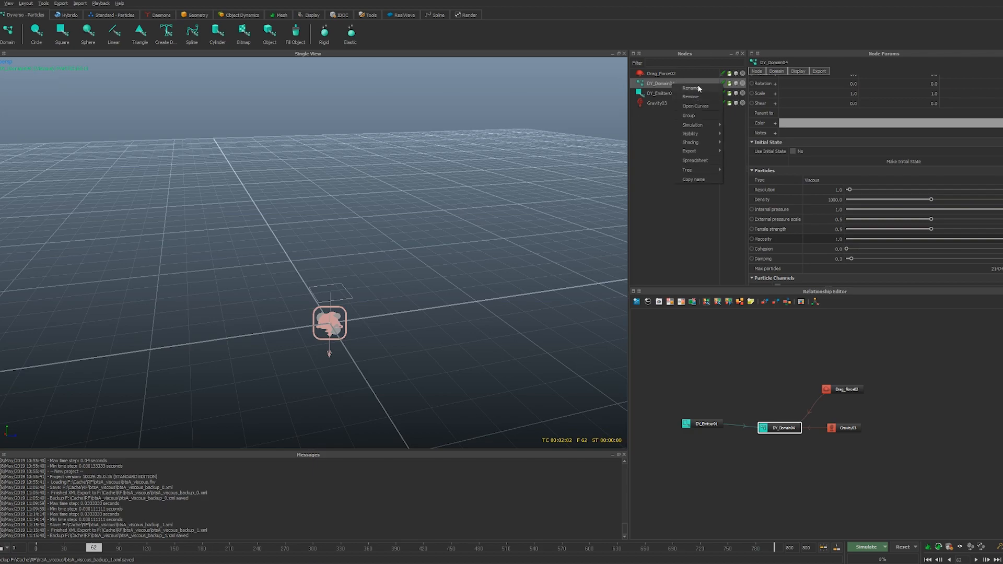
left_click(692, 88)
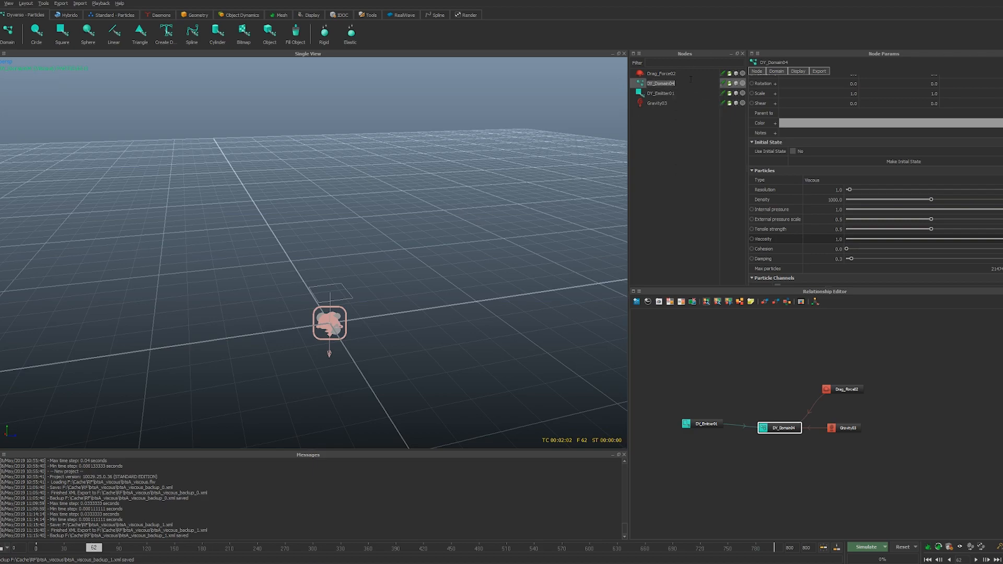
type("visco_dewfa")
key("BackSpace")
type("fau")
right_click(691, 81)
left_click(690, 79)
type("lt")
key("Return")
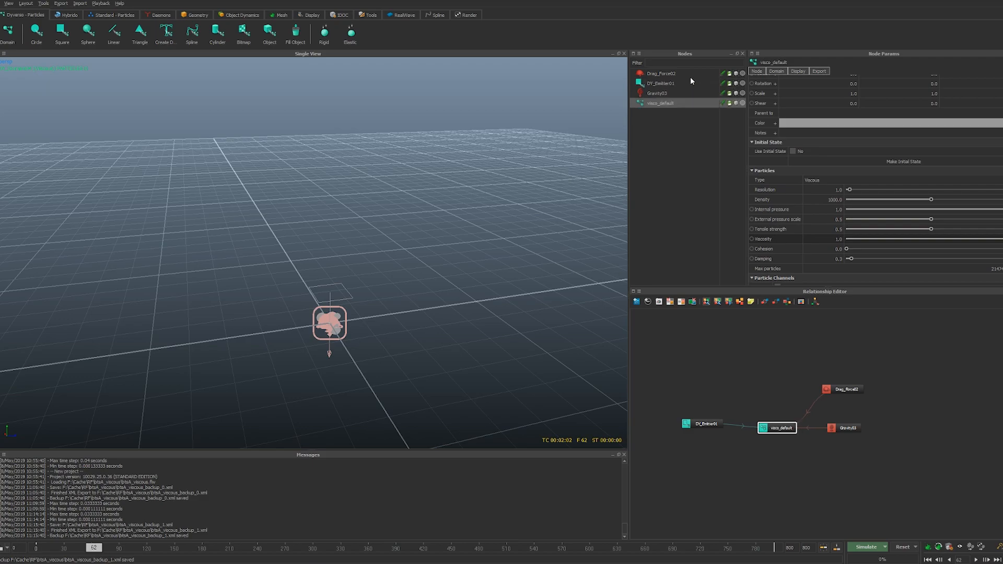
left_click(663, 84)
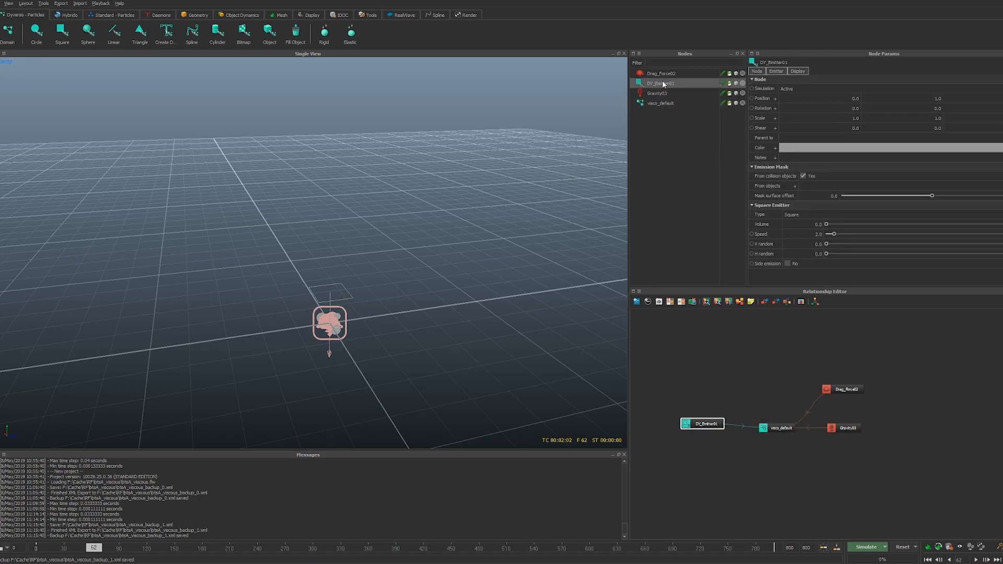
double_click(662, 83)
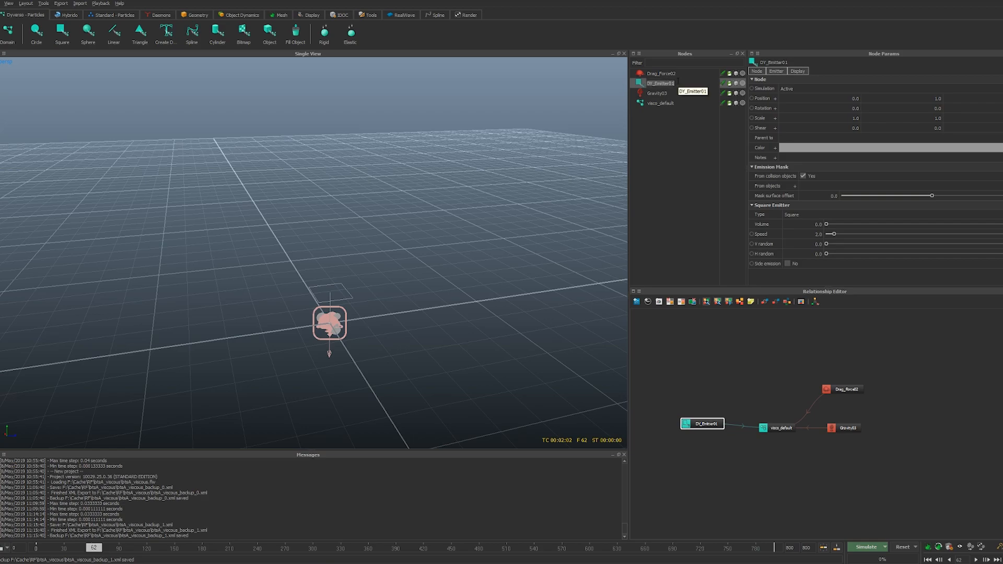
key("Return")
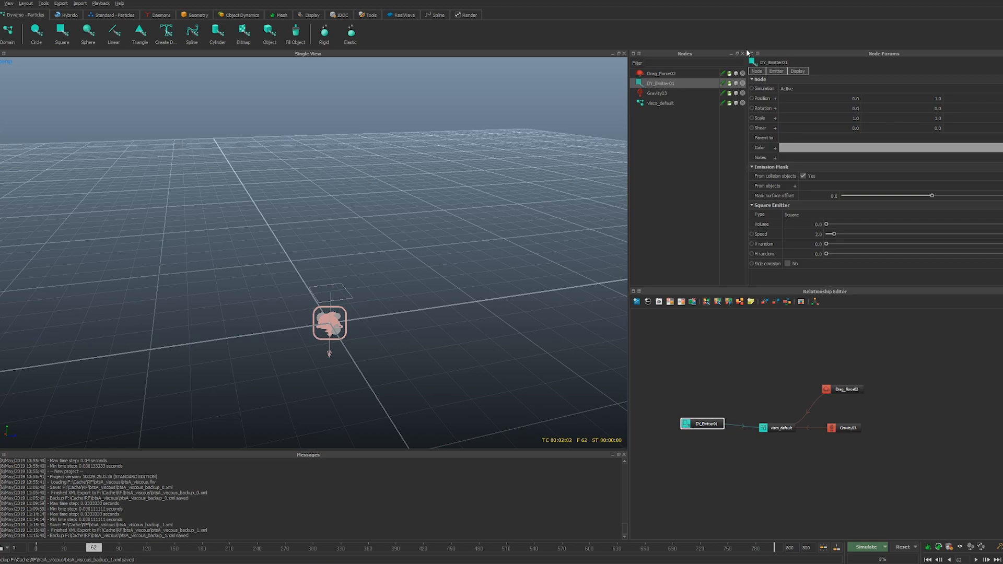
Add a cube and scale it into a thin ground slab about 5.67 wide and 0.23 high
left_click_drag(492, 195, 409, 224, "alt")
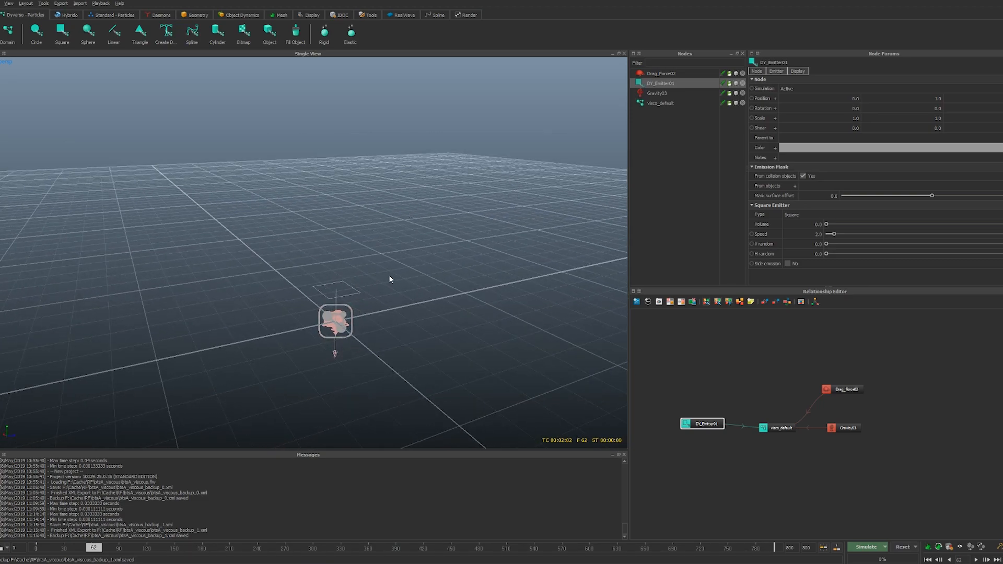
left_click(168, 15)
left_click(187, 16)
left_click(140, 33)
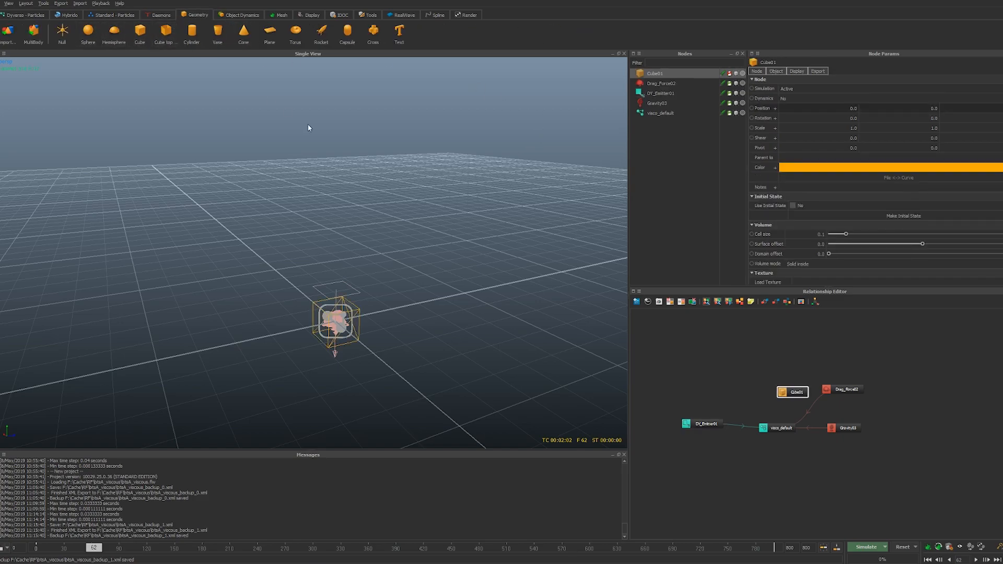
key("r")
left_click_drag(336, 262, 400, 334)
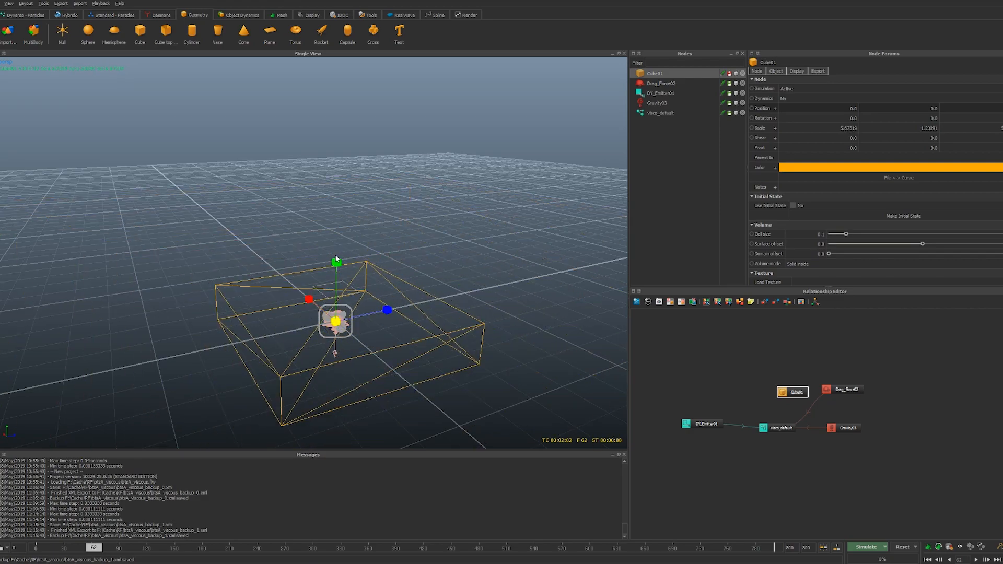
left_click_drag(340, 281, 340, 300)
Raise the square emitter straight above the slab to a height of about 3
key("1")
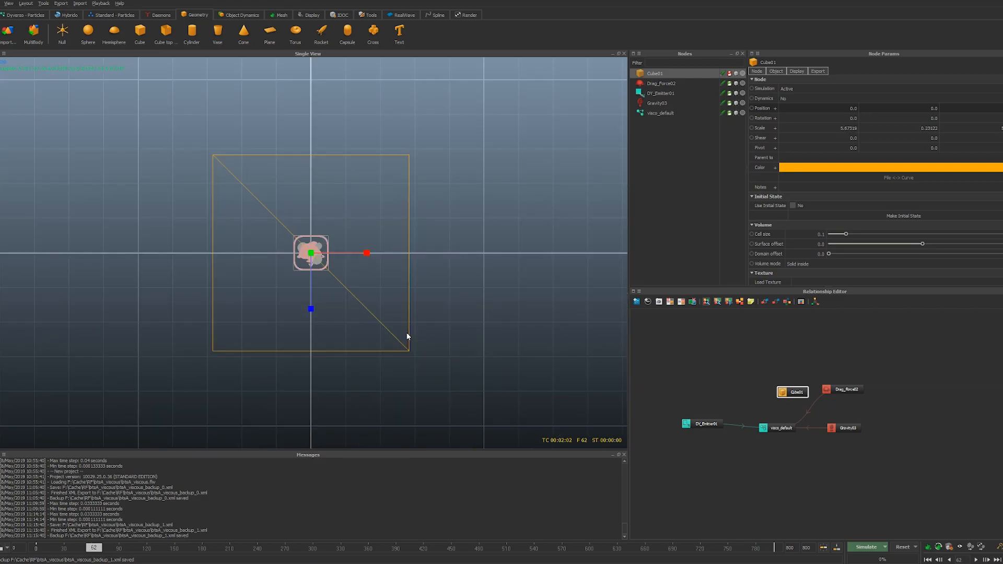
key("2")
right_click_drag(329, 227, 389, 282, "alt")
middle_click_drag(420, 237, 427, 298, "alt")
right_click_drag(428, 297, 460, 267, "alt")
left_click_drag(458, 160, 276, 233)
key("w")
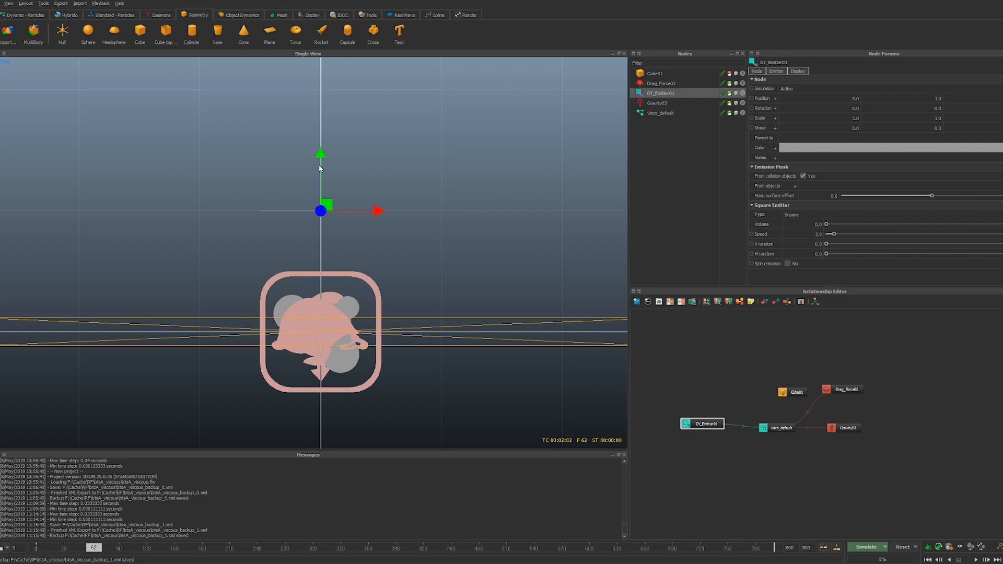
left_click_drag(320, 165, 312, 240)
left_click_drag(325, 161, 325, 0)
middle_click_drag(448, 182, 468, 302, "alt")
right_click_drag(468, 302, 406, 222, "alt")
middle_click_drag(405, 223, 405, 230, "alt")
key("3")
right_click_drag(267, 253, 331, 189, "alt")
middle_click_drag(331, 188, 343, 207, "alt")
right_click_drag(342, 207, 369, 185, "alt")
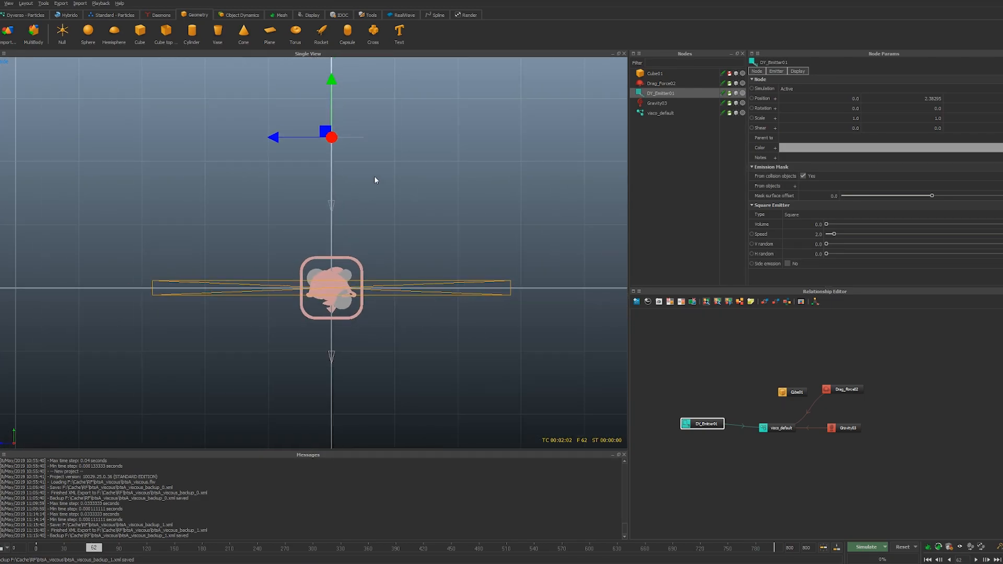
middle_click_drag(369, 186, 354, 235, "alt")
left_click_drag(320, 152, 327, 105)
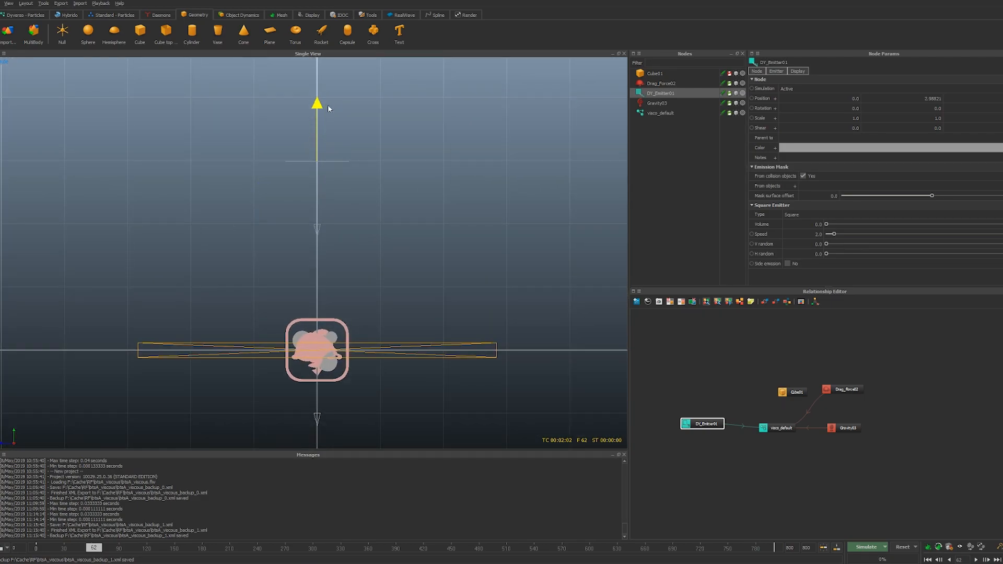
Lower the square emitter to a height of about 2.25 above the slab
key("1")
key("4")
left_click_drag(421, 258, 441, 271, "alt")
left_click_drag(344, 158, 350, 204)
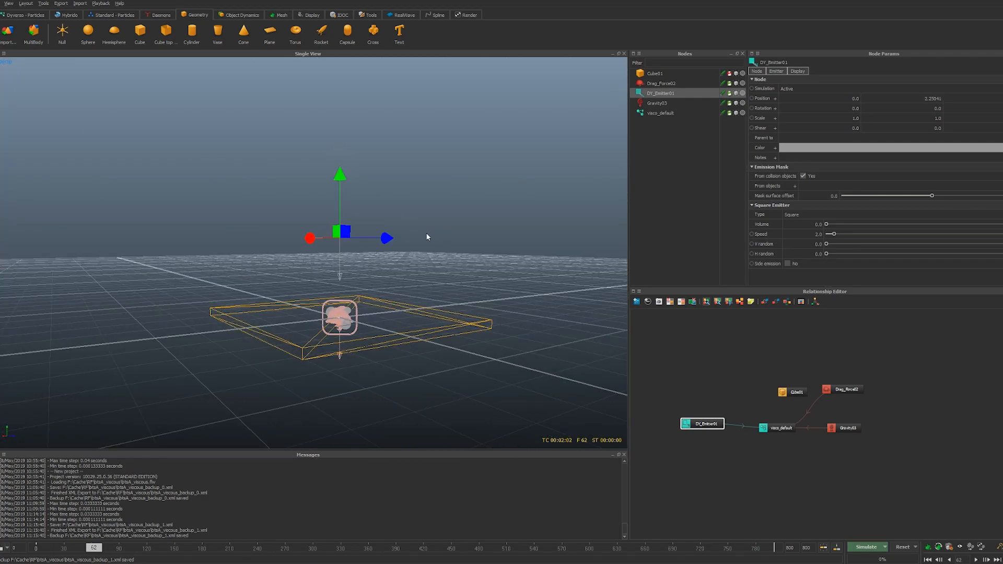
Run the simulation and check how the particle stream interacts with the slab
left_click_drag(425, 232, 404, 312, "alt")
middle_click_drag(403, 311, 411, 299, "alt")
left_click(884, 546)
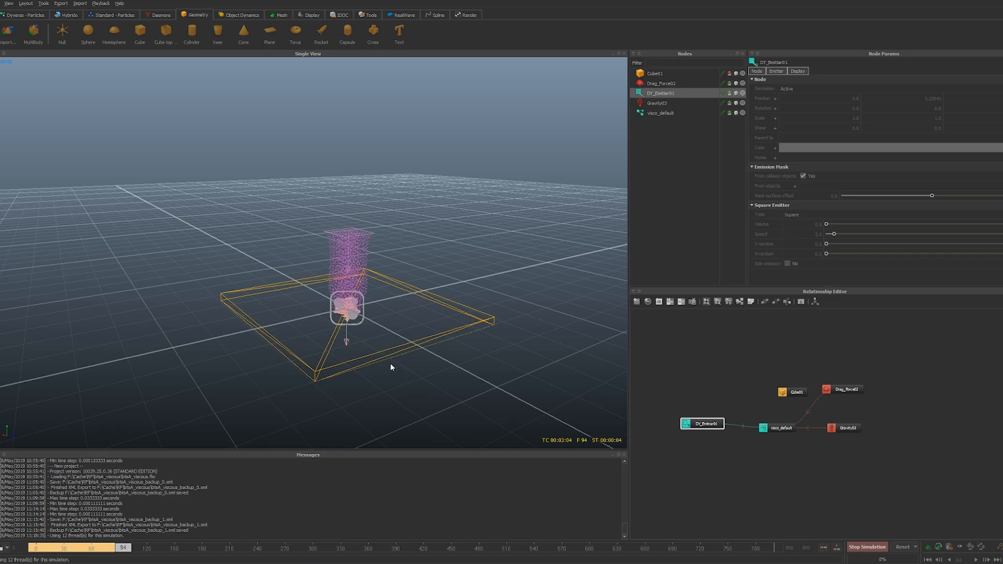
left_click_drag(389, 362, 463, 348, "alt")
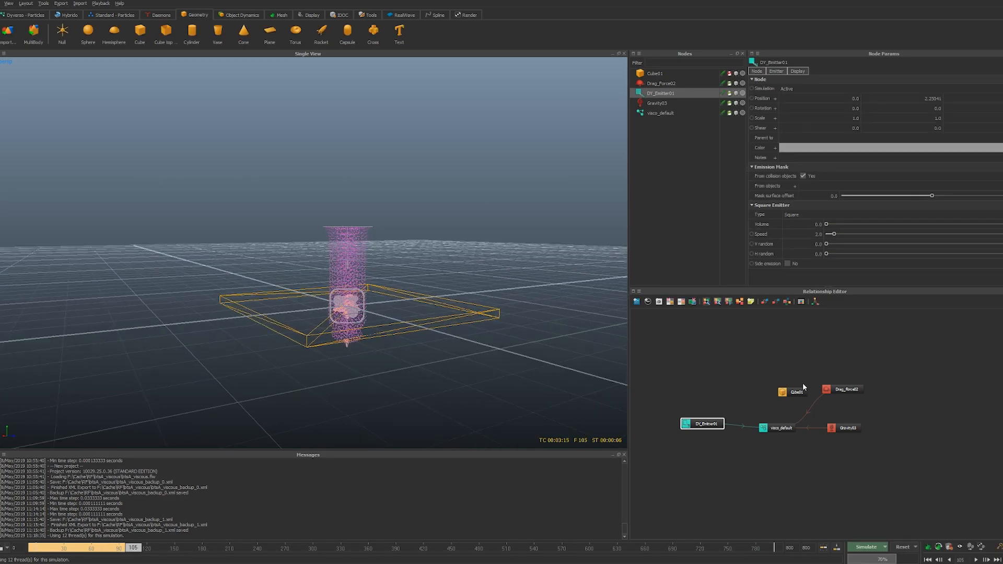
Link the cube to the visco_default domain and rerun the simulation
left_click(792, 391)
left_click_drag(802, 392, 784, 422)
key("alt+a")
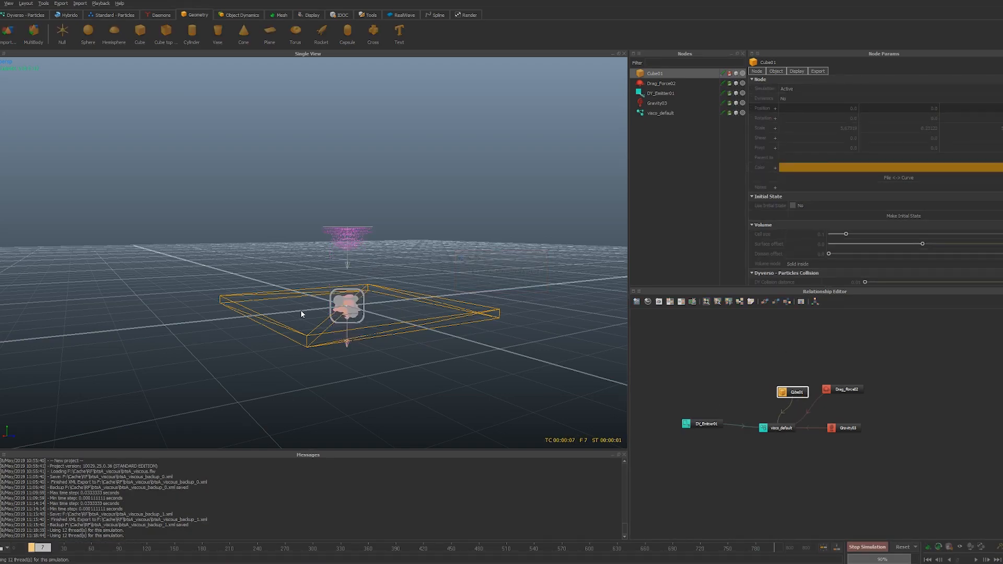
left_click_drag(374, 320, 355, 321, "alt")
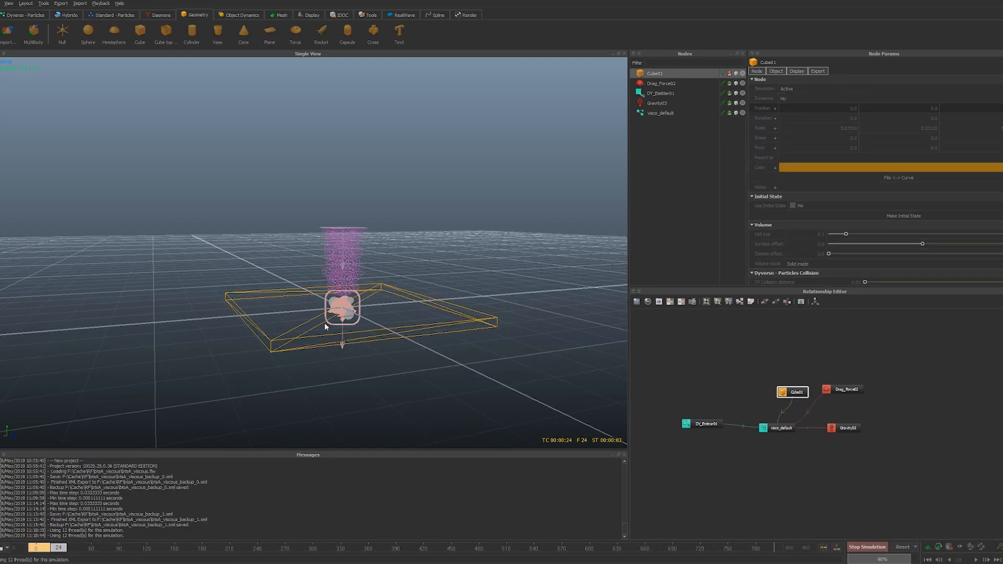
key("4")
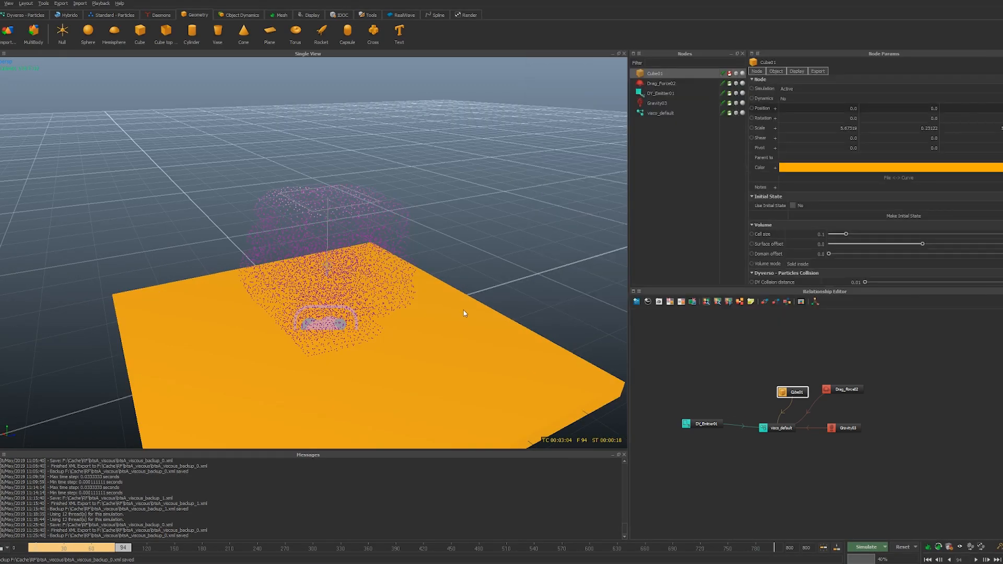
Scrub the simulation back to frame 46 and inspect the fluid on the slab from different angles
left_click_drag(108, 549, 77, 557)
mouse_move(85, 547)
left_mouse_down()
mouse_move(57, 548)
mouse_move(80, 548)
left_mouse_up()
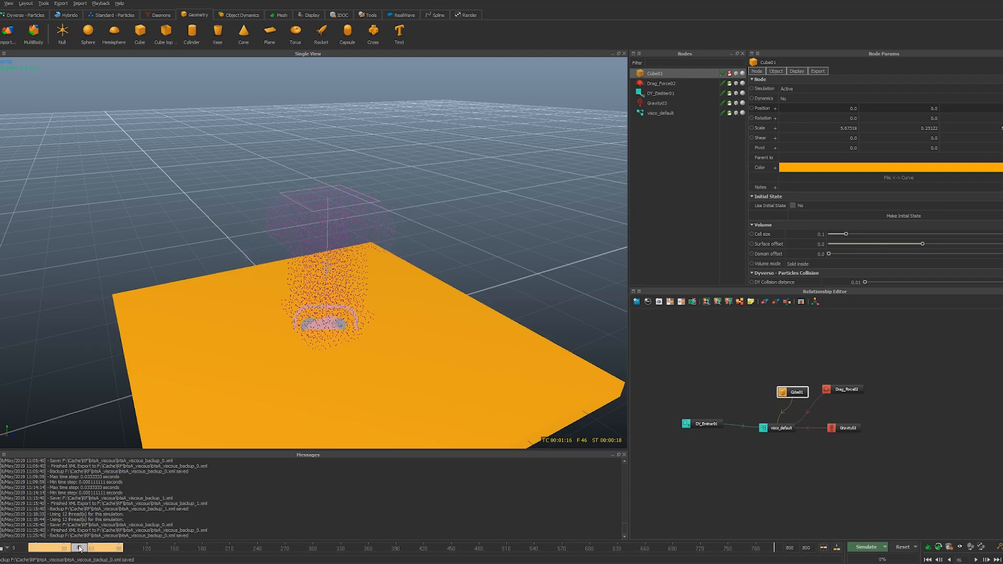
left_click_drag(316, 308, 383, 249, "alt")
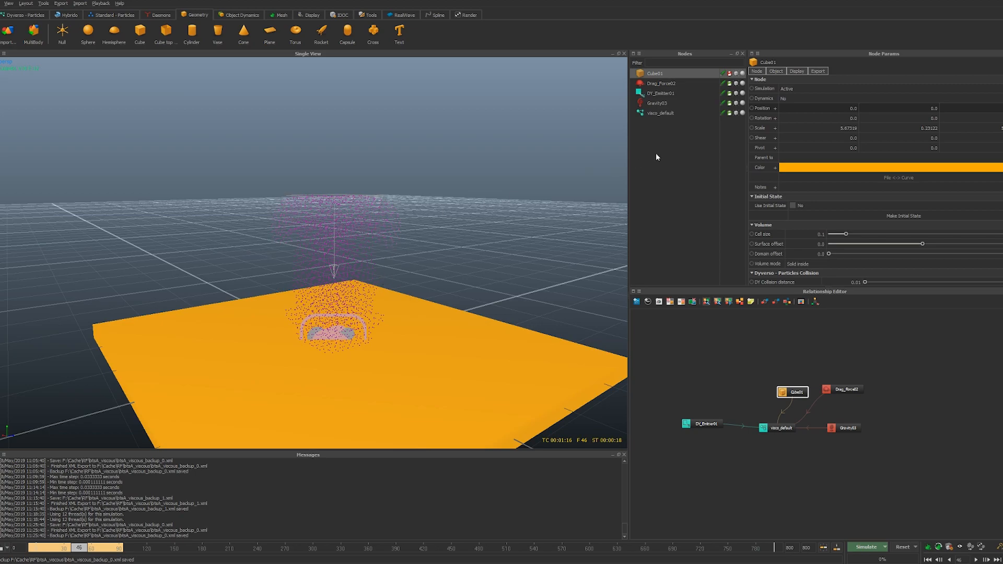
left_click_drag(507, 189, 456, 262, "alt")
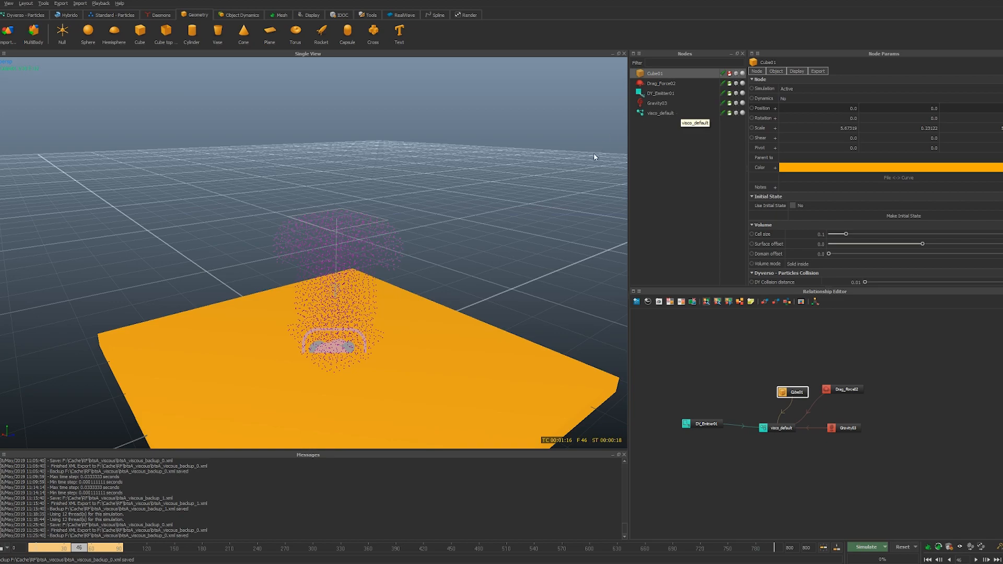
Display the visco_default particles as spheres with a size of 0.08
left_click(661, 114)
scroll(859, 217, "down", 10)
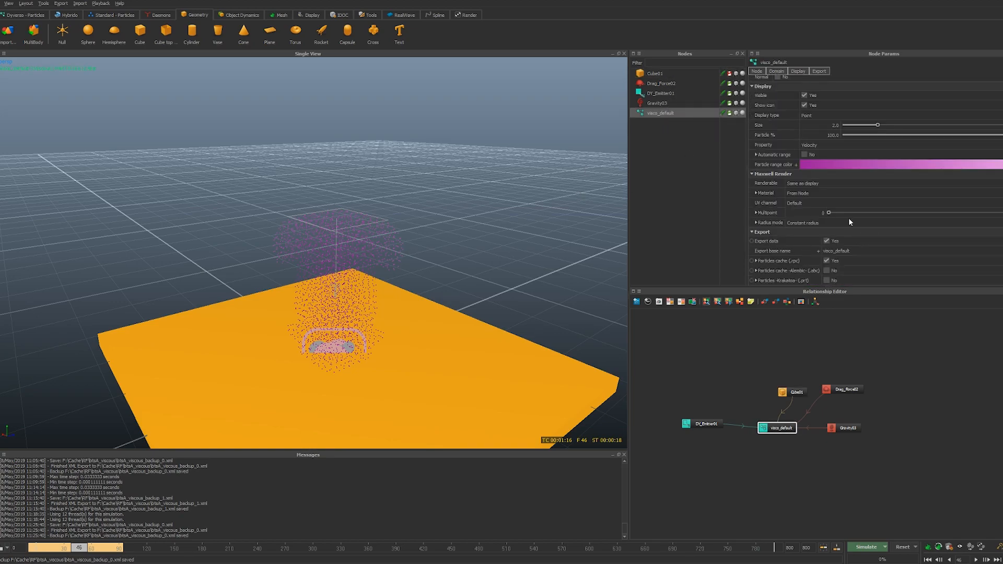
scroll(815, 164, "up", 2)
left_click(812, 166)
left_click(824, 172)
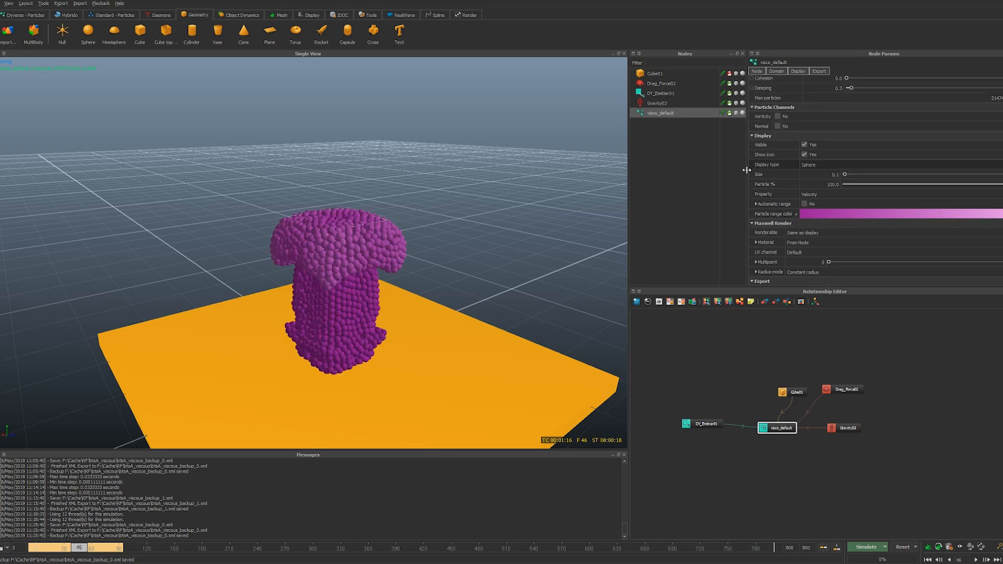
double_click(828, 177)
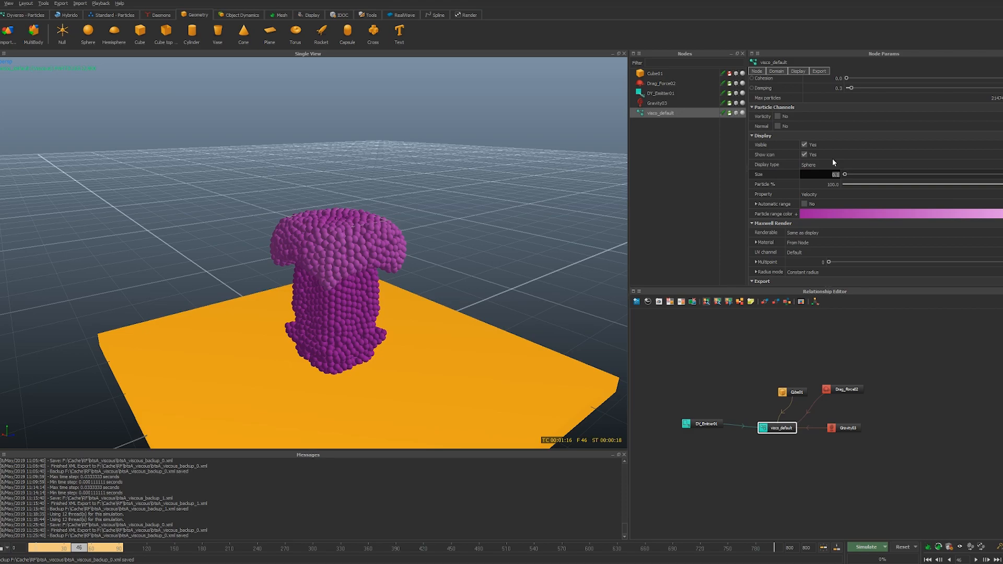
type(".08")
key("Return")
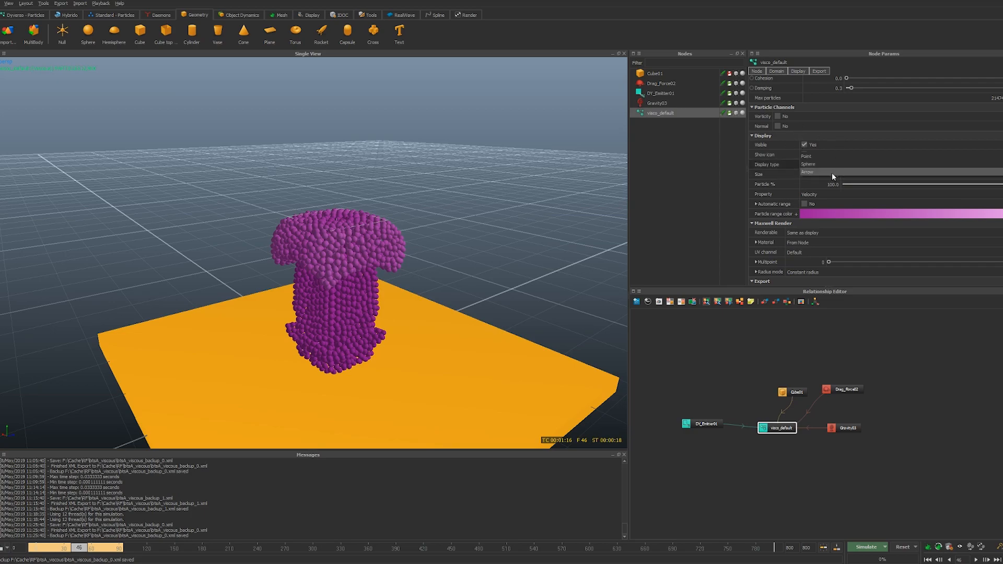
Try a sphere display size of 0.06 for the visco_default particles and settle on 0.07
double_click(831, 174)
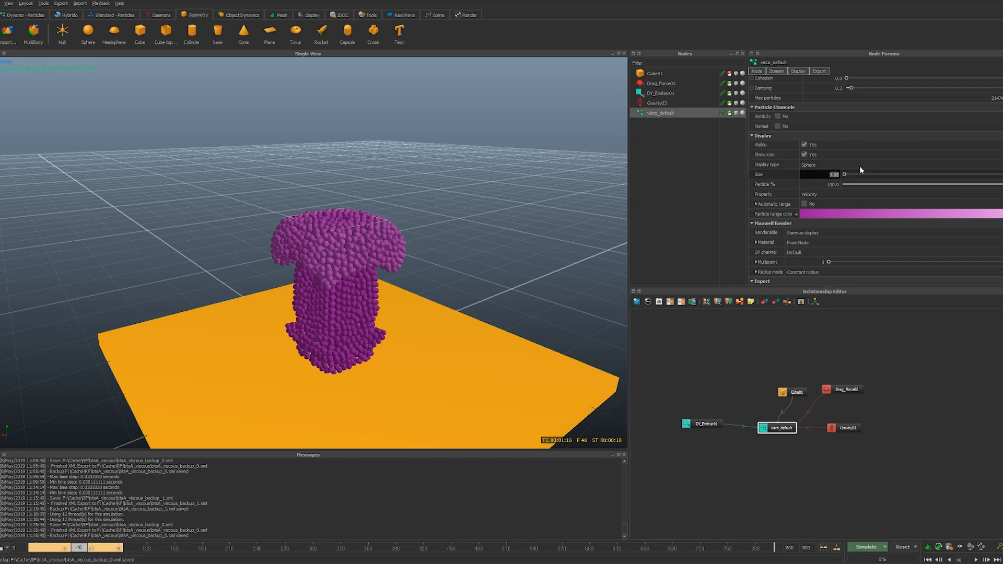
type("0.06")
key("Return")
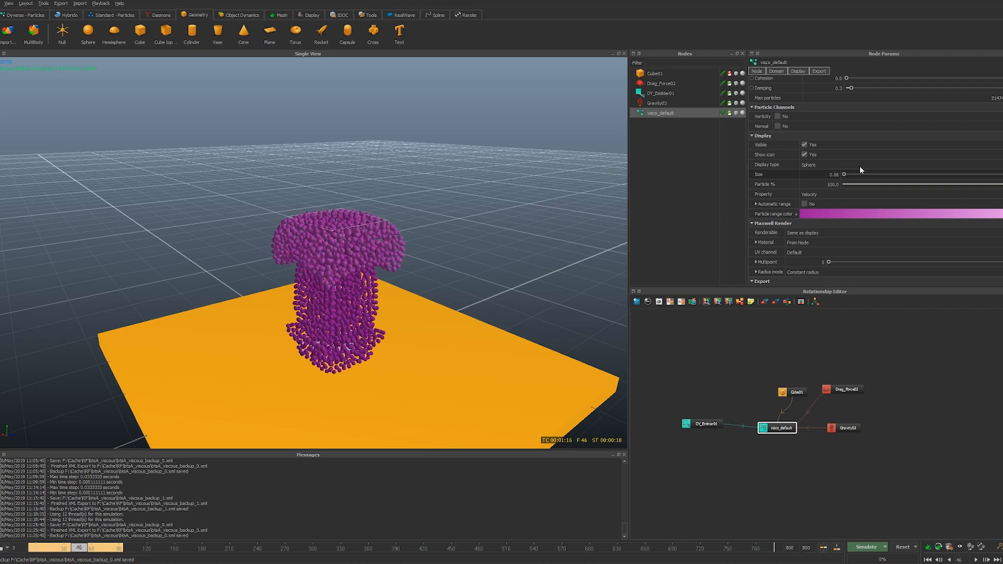
double_click(807, 174)
type("0.07")
key("Return")
left_click_drag(349, 215, 324, 241, "alt")
right_click_drag(324, 241, 320, 238, "alt")
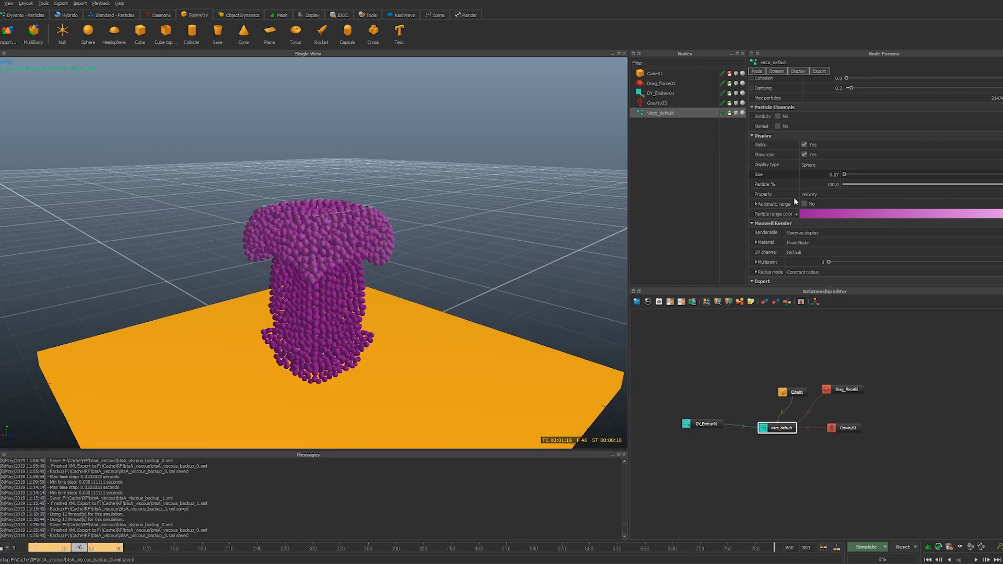
scroll(792, 197, "up", 3)
scroll(792, 196, "down", 1)
scroll(434, 286, "down", 4)
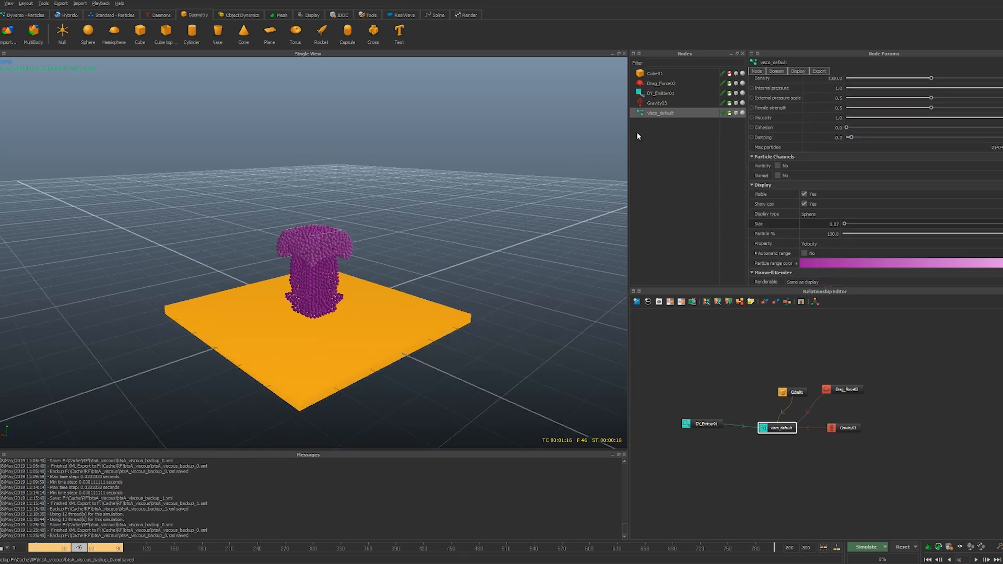
Raise DY_Emitter01 higher above the slab, to a Y position of about 4.5
left_click(660, 93)
mouse_move(408, 208)
left_mouse_down("alt")
mouse_move(416, 206)
mouse_move(393, 221)
left_mouse_up("alt")
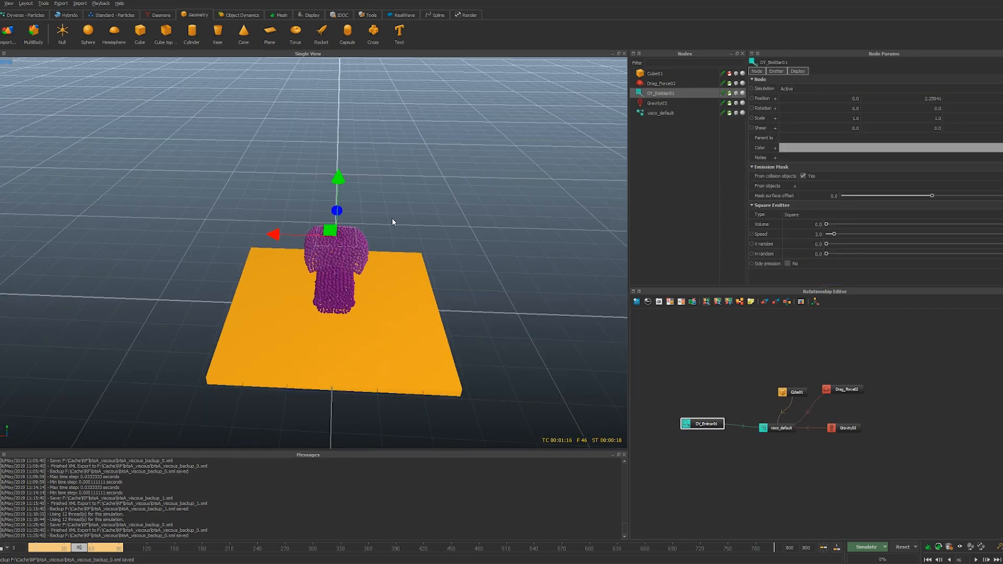
left_click_drag(329, 229, 297, 203)
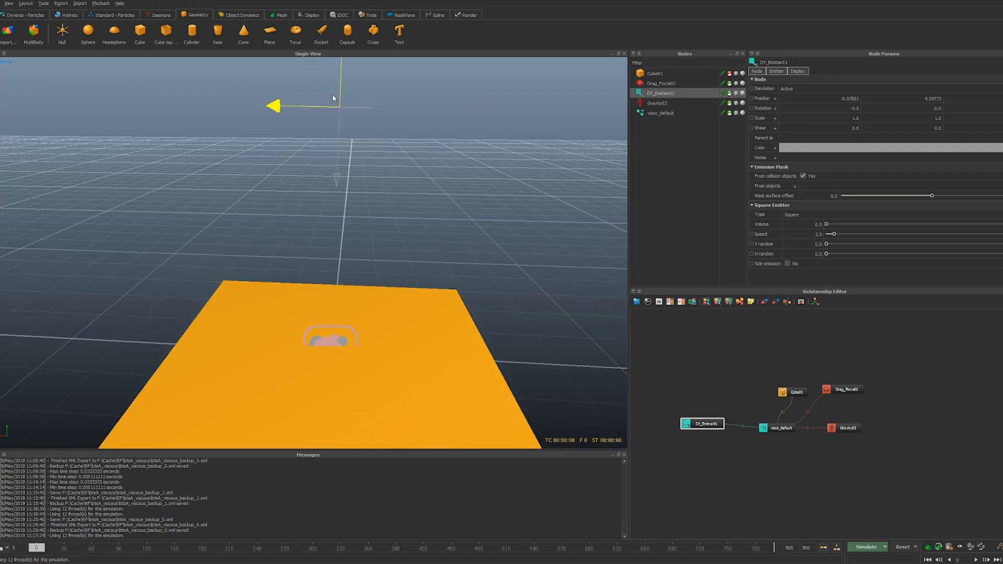
left_click_drag(334, 98, 333, 81)
Reset and rerun the simulation, and inspect the falling fluid from different angles
left_click_drag(474, 159, 443, 159, "alt")
scroll(443, 158, "down", 2)
key("ctrl+r")
key("Return")
key("ctrl+a")
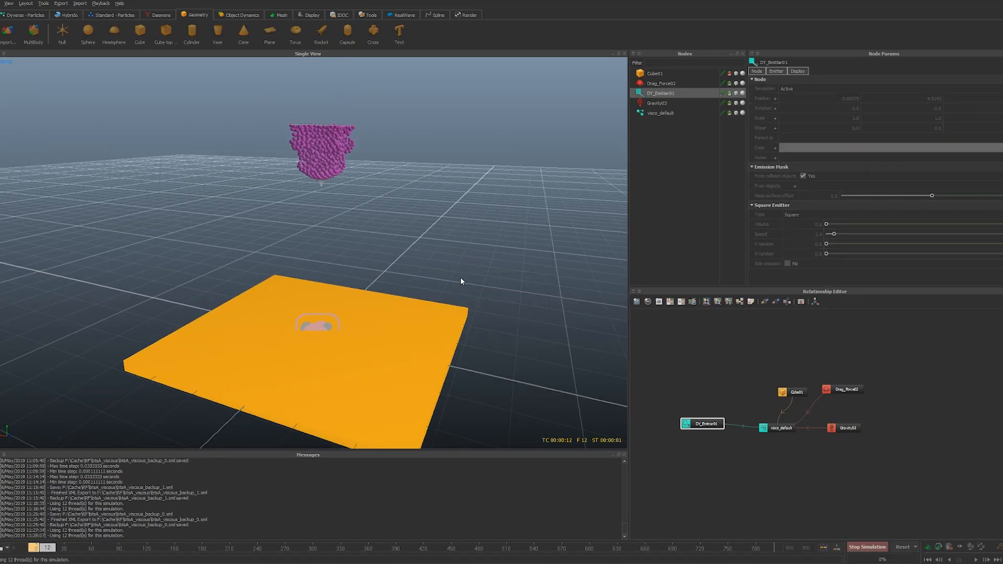
left_click_drag(366, 318, 412, 282, "alt")
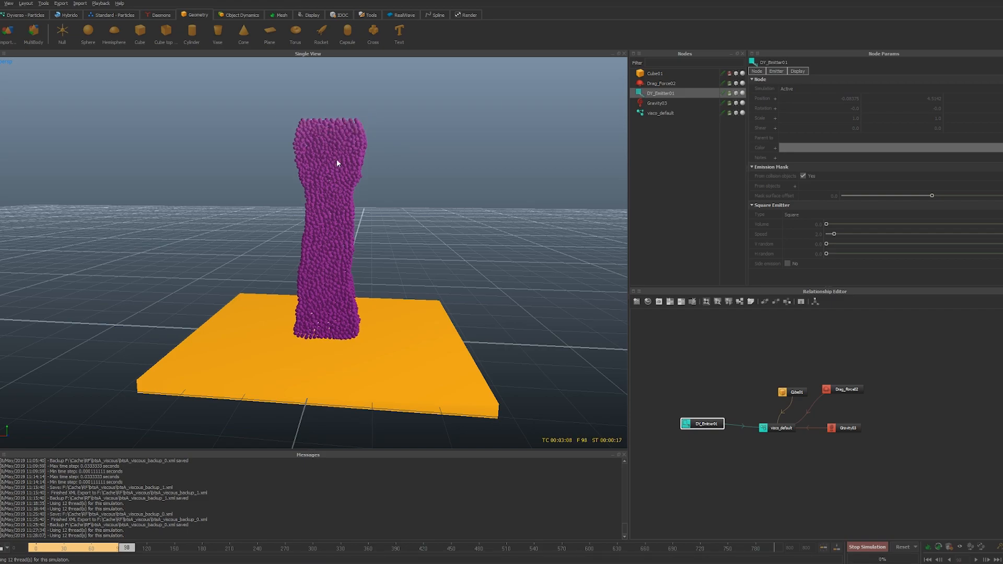
left_click_drag(291, 125, 323, 167, "alt")
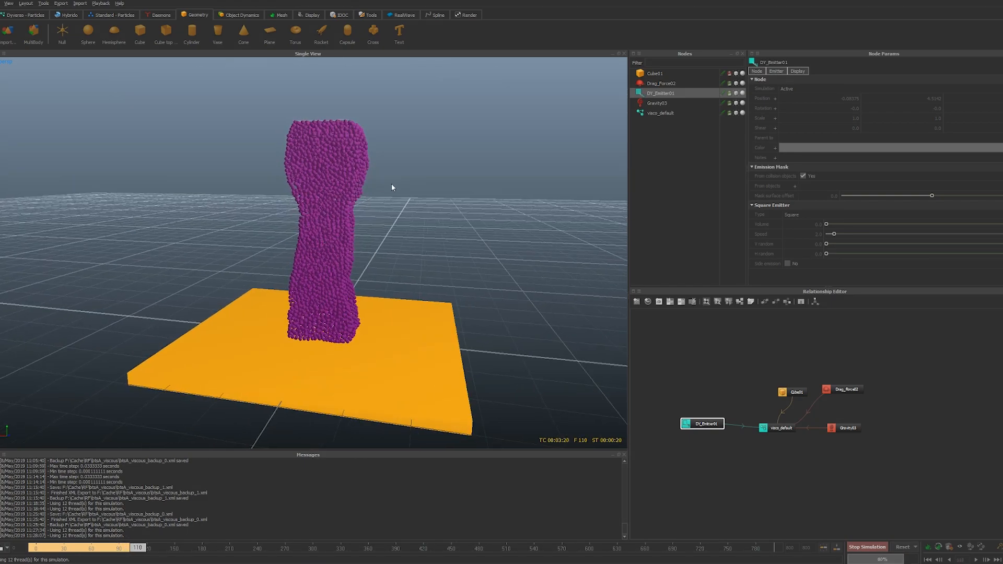
left_click_drag(390, 188, 368, 238, "alt")
Reset the simulation and narrow the emitter to an X scale of about 0.28
key("ctrl+r")
key("Return")
key("r")
mouse_move(263, 136)
left_mouse_down()
mouse_move(303, 156)
mouse_move(266, 135)
left_mouse_up()
left_click_drag(311, 230, 334, 215, "alt")
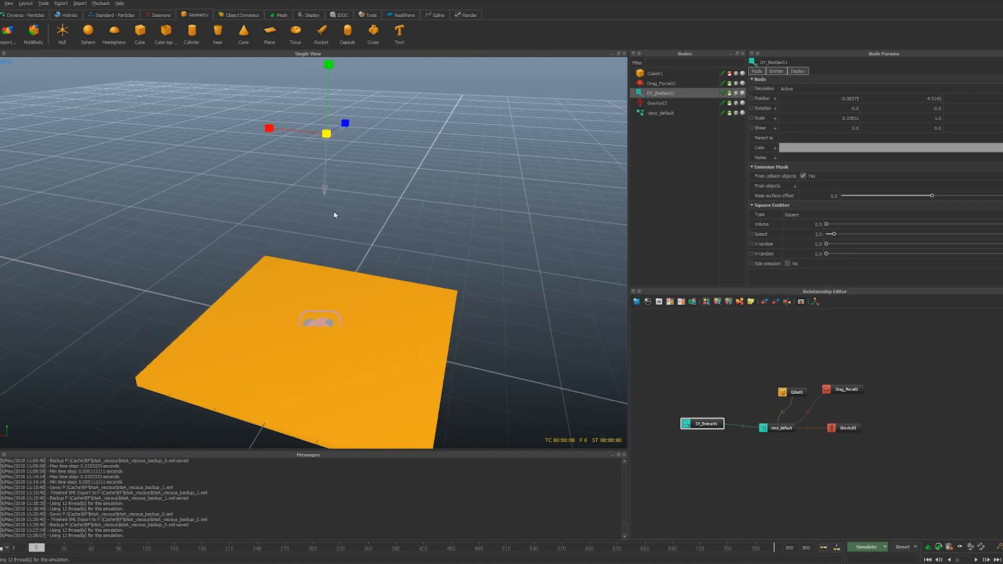
Stretch the Cube01 slab along its Z axis into a long rectangular surface
left_click_drag(468, 223, 420, 275, "alt")
mouse_move(429, 320)
left_mouse_down("alt")
mouse_move(318, 331)
mouse_move(336, 320)
mouse_move(328, 328)
mouse_move(412, 329)
left_mouse_up("alt")
left_click(412, 329)
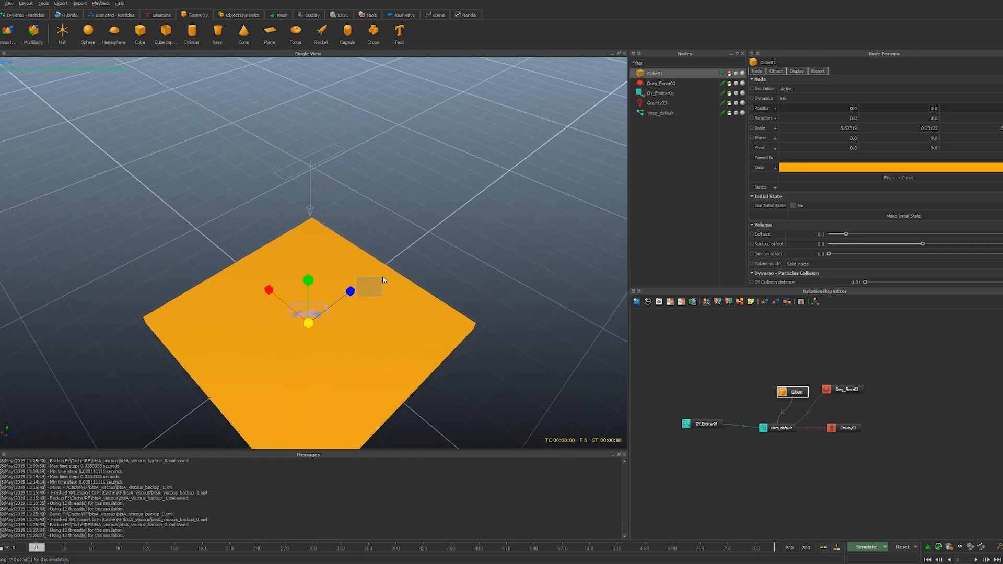
left_click_drag(351, 291, 443, 219)
middle_click_drag(444, 283, 479, 267, "alt")
right_click_drag(480, 267, 471, 256, "alt")
left_click_drag(472, 256, 458, 251, "alt")
Move DY_Emitter01 along X to the slab's positive X edge, at about 2.54
left_click(337, 188)
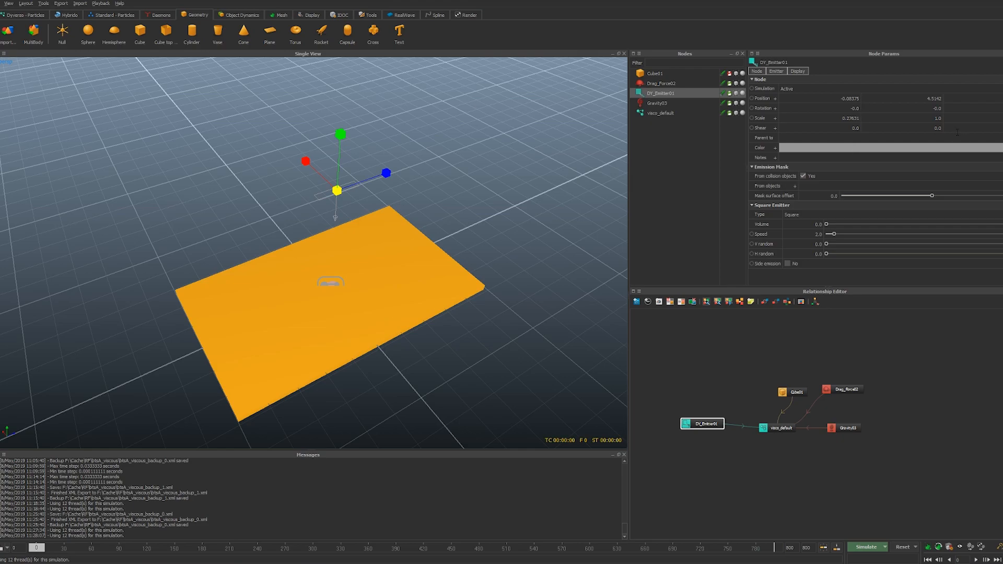
key("w")
mouse_move(372, 238)
left_mouse_down("alt")
mouse_move(393, 209)
mouse_move(430, 192)
mouse_move(410, 224)
mouse_move(369, 236)
left_mouse_up("alt")
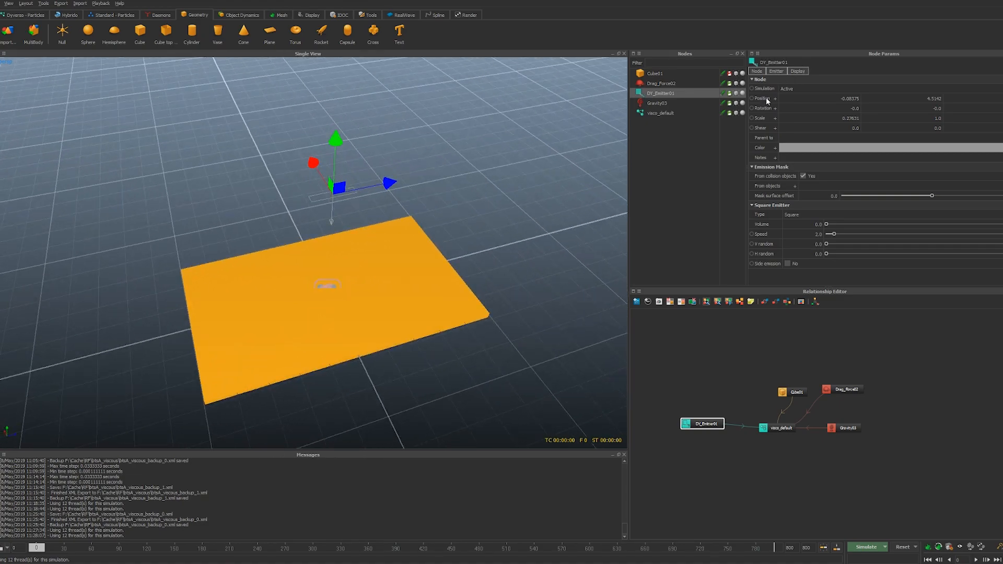
left_click_drag(304, 204, 203, 206, "alt")
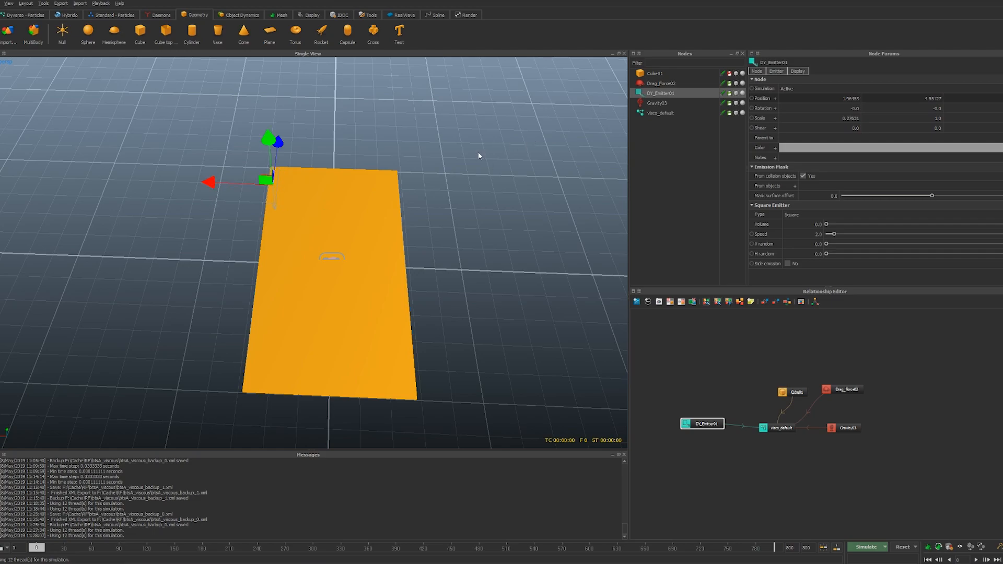
key("2")
left_click_drag(430, 253, 451, 253)
Keyframe the emitter's X position at about 2.54 on frame 0 and about -2.58 on frame 50
double_click(825, 99)
right_click(829, 99)
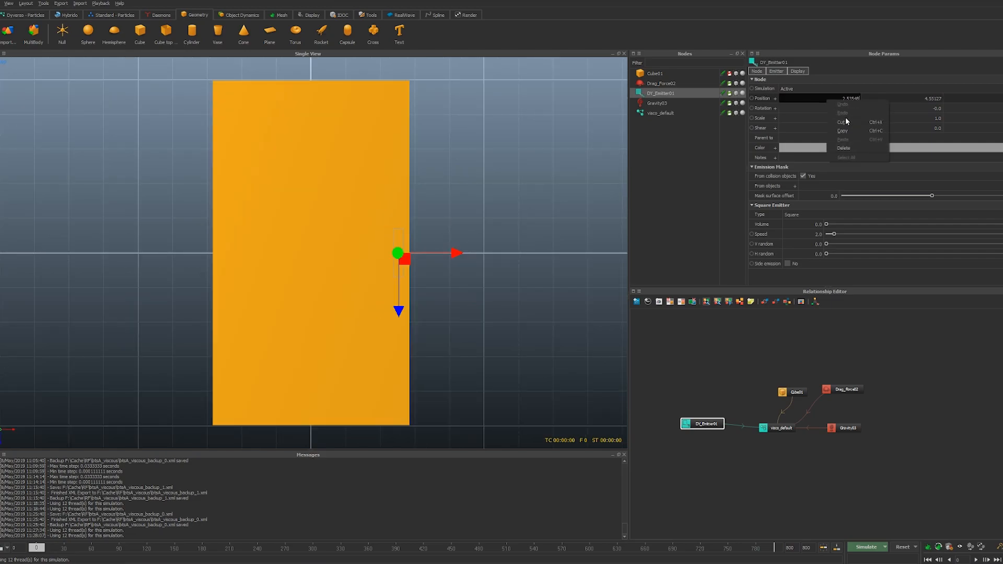
left_click(794, 101)
left_click(776, 98)
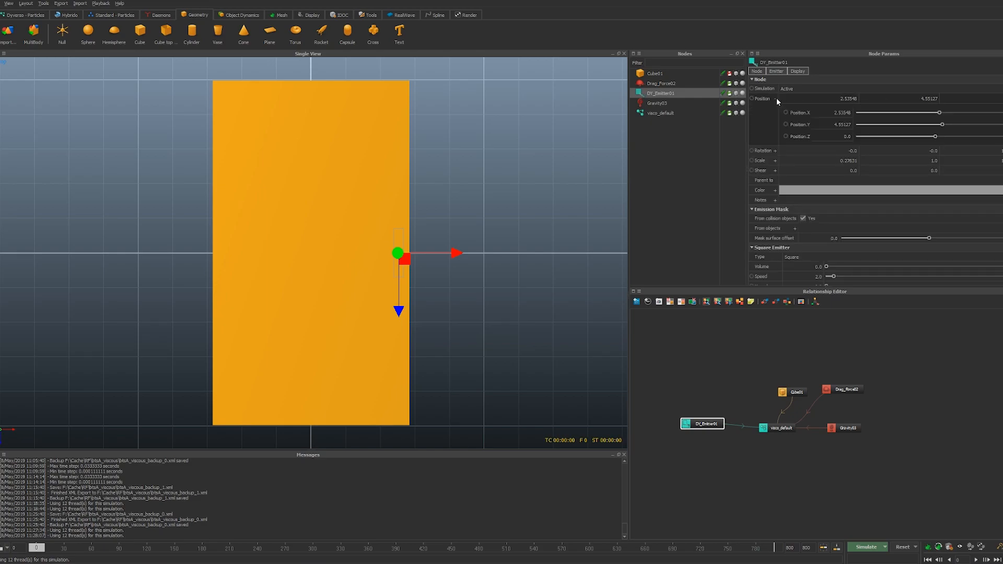
left_click(785, 113)
left_click_drag(61, 555, 84, 551)
left_click_drag(462, 256, 289, 269)
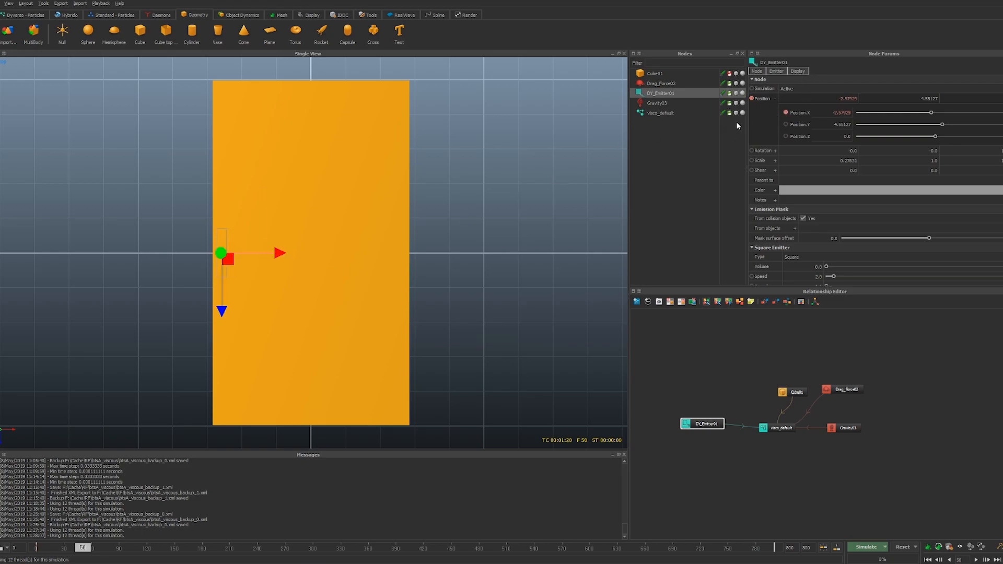
Open the emitter's Position X curve in the Curve Editor and select both of its keys
right_click(683, 90)
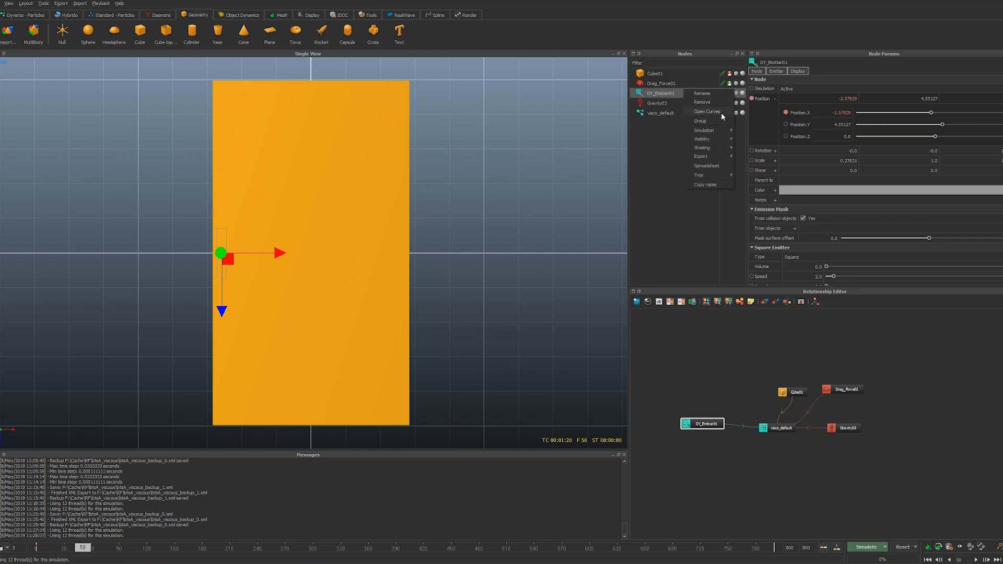
left_click(652, 92)
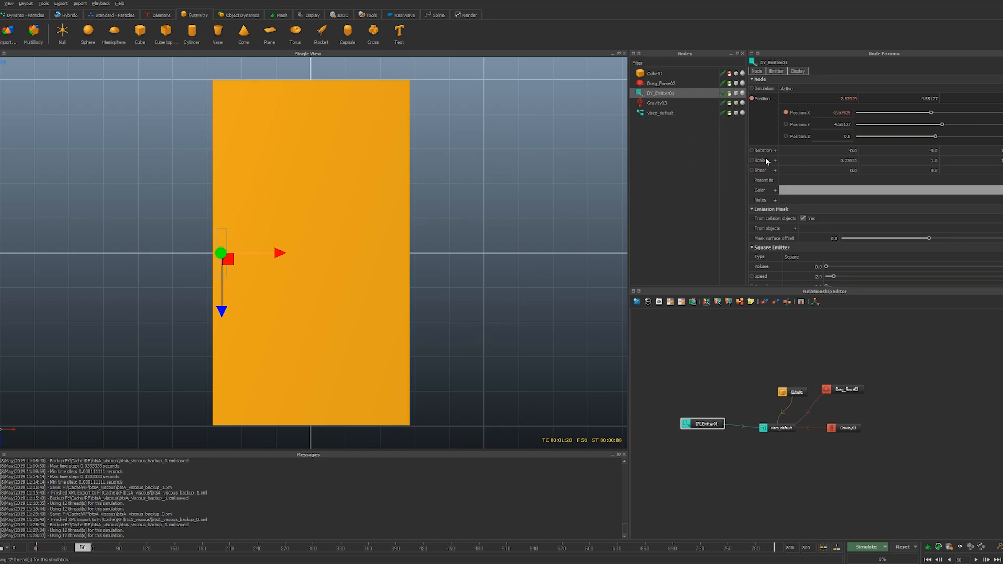
right_click(770, 99)
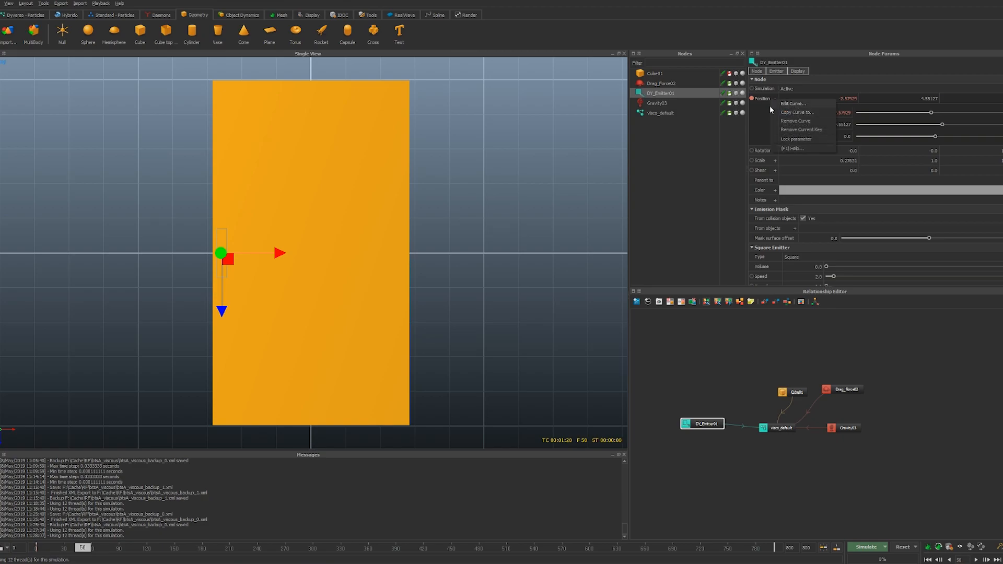
left_click(800, 104)
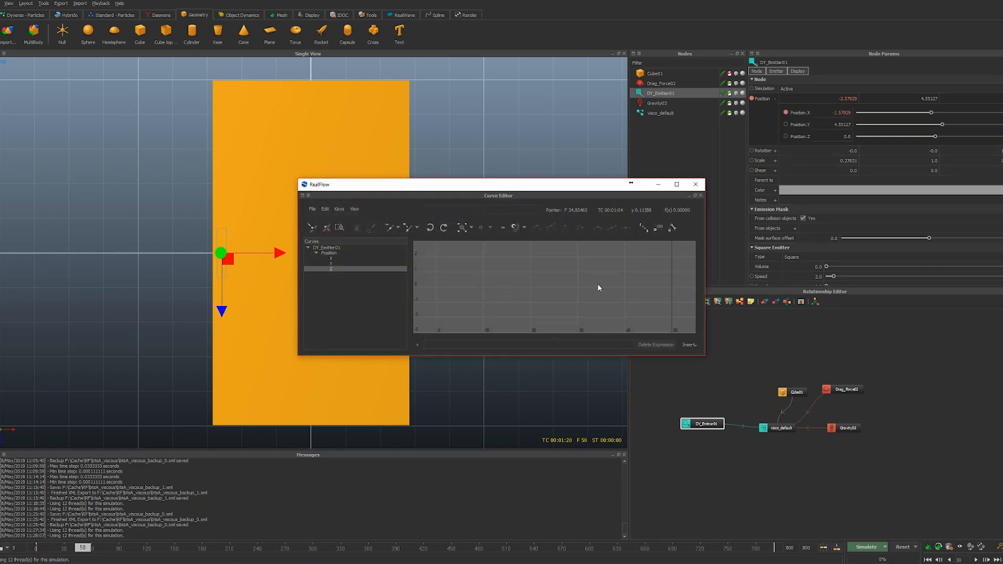
left_click(340, 258)
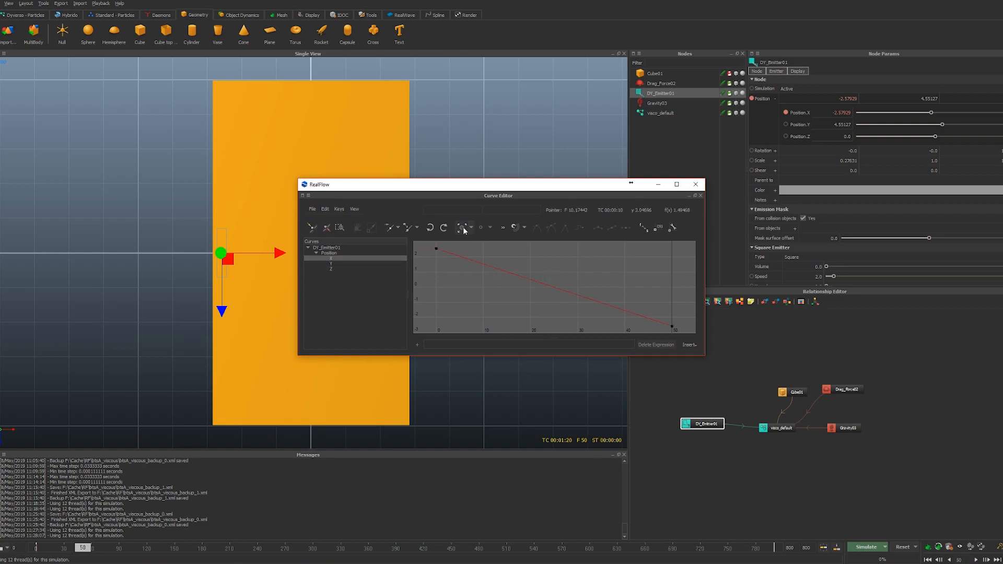
middle_click_drag(558, 252, 511, 248)
scroll(529, 291, "down", 6)
middle_click_drag(524, 293, 564, 299)
left_click_drag(445, 264, 667, 328)
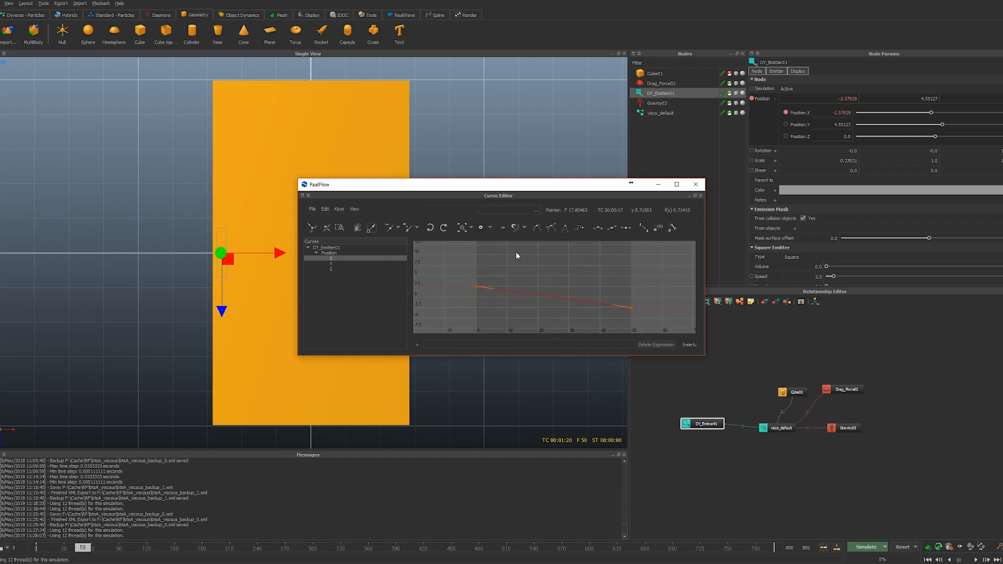
Examine the Curve Editor's menu options and the end of the Position X curve, and close the editor
left_click(313, 209)
left_click(316, 210)
left_click(326, 208)
mouse_move(352, 210)
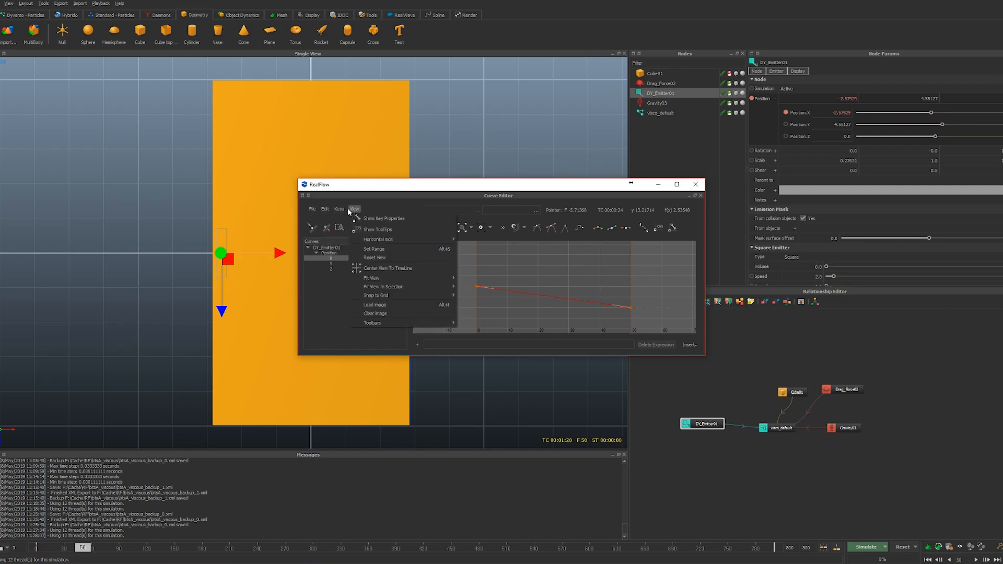
left_click(387, 194)
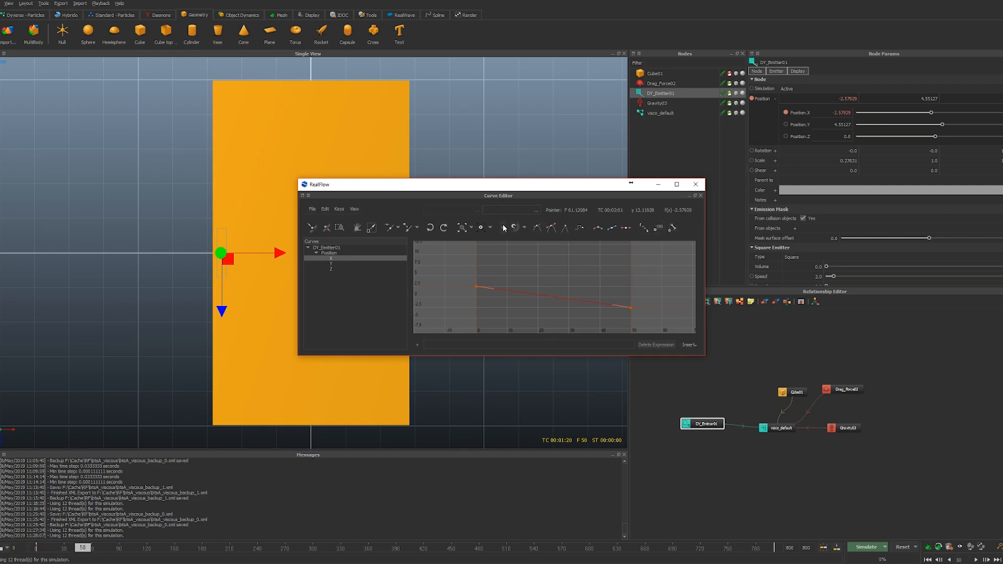
middle_click_drag(625, 284, 579, 281, "alt")
right_click_drag(579, 281, 545, 277, "alt")
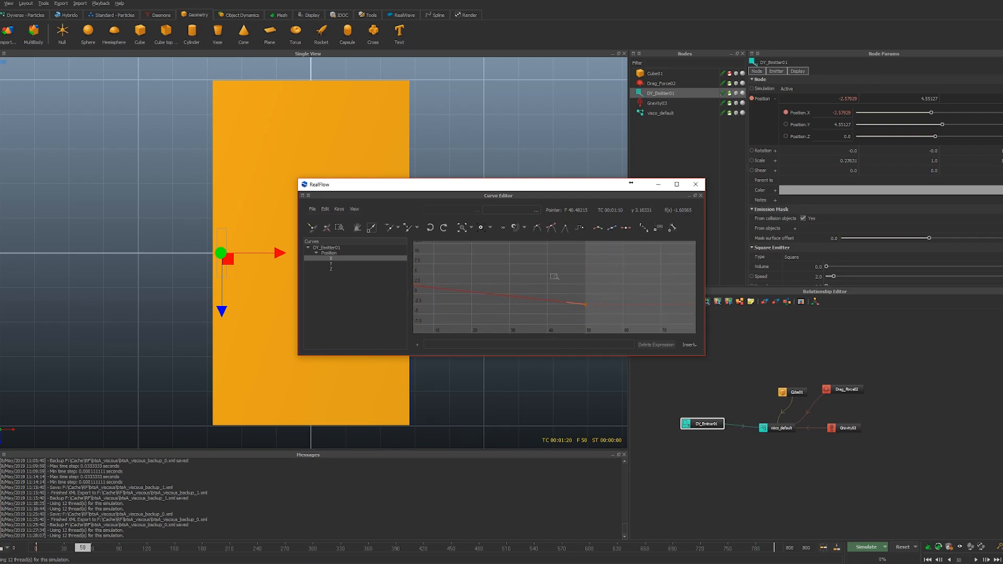
left_click(696, 185)
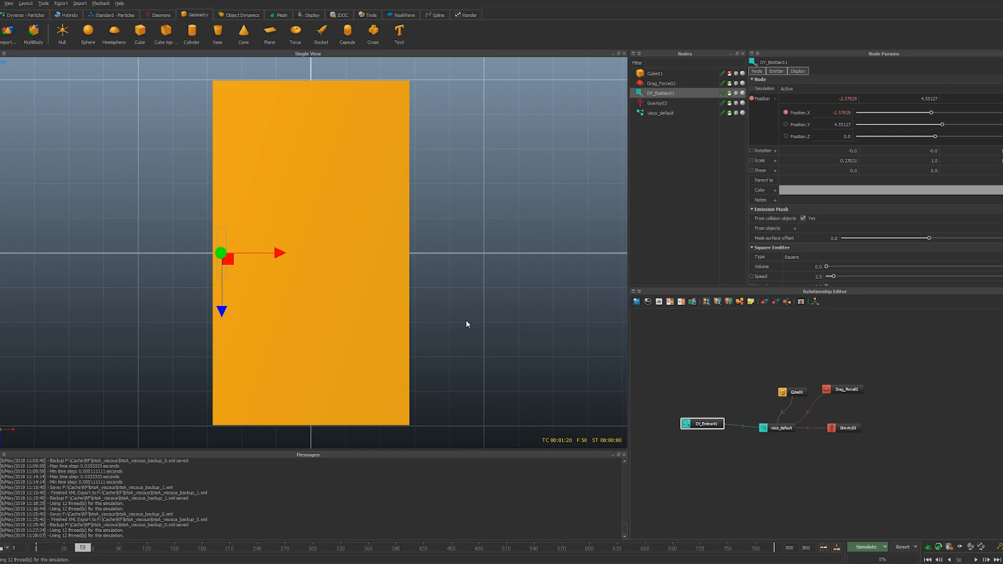
Reset and rerun the simulation in the perspective view, stopping it at about frame 76
key("4")
left_click_drag(482, 311, 440, 269, "alt")
key("ctrl+r")
key("Return")
key("ctrl+a")
left_click_drag(399, 298, 427, 268, "alt")
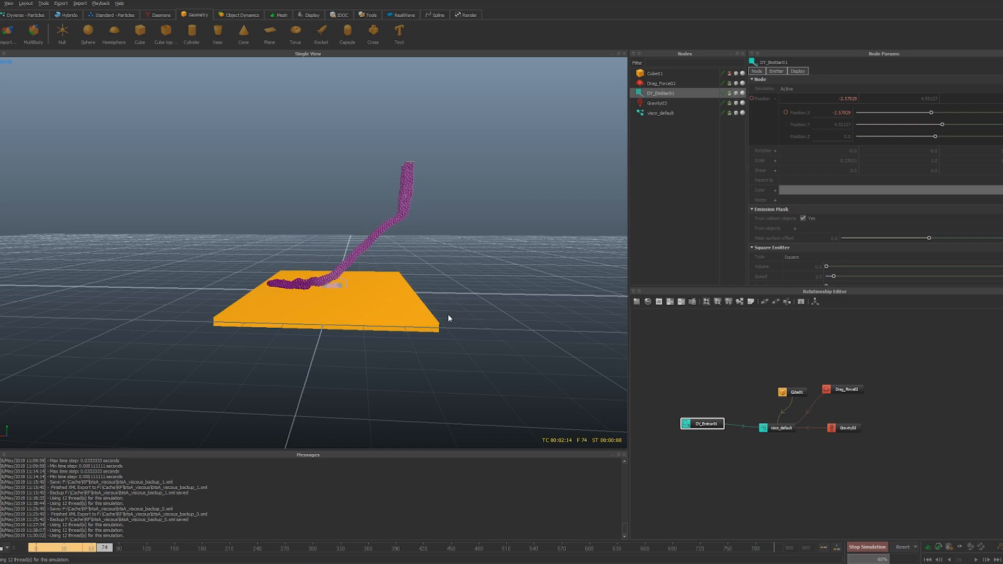
key("Escape")
left_click_drag(387, 319, 355, 370, "alt")
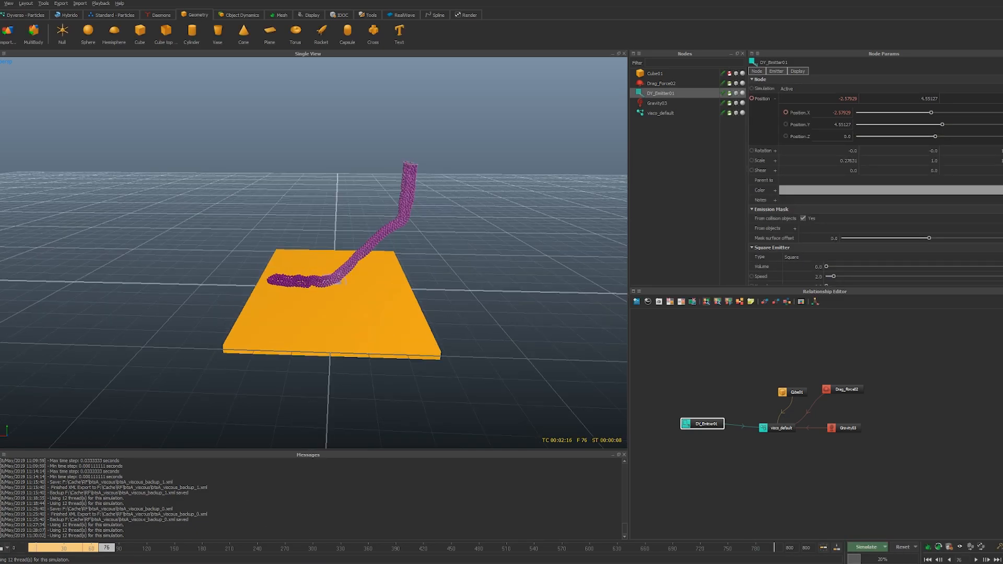
Change the final key of the emitter's Position X curve to frame 75 in the Curve Editor
right_click(772, 99)
left_click(782, 103)
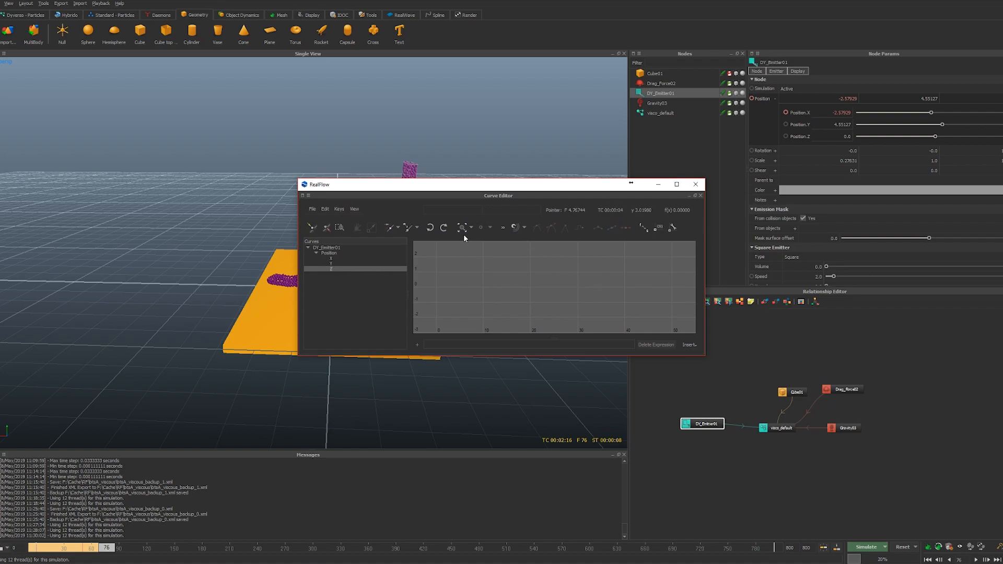
left_click(340, 259)
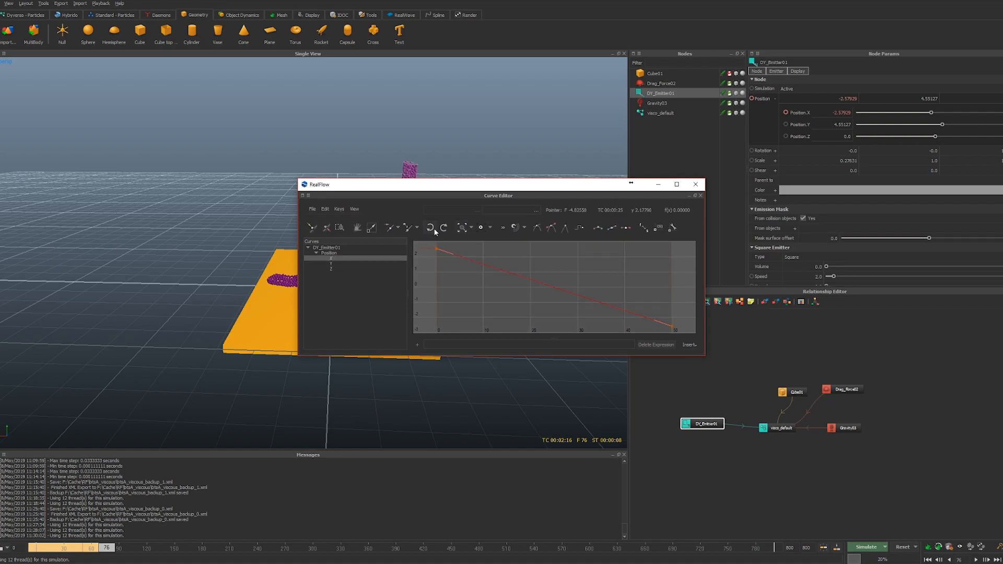
left_click_drag(641, 301, 688, 347)
key("ctrl+z")
left_click_drag(682, 305, 650, 337)
left_click_drag(588, 186, 402, 149)
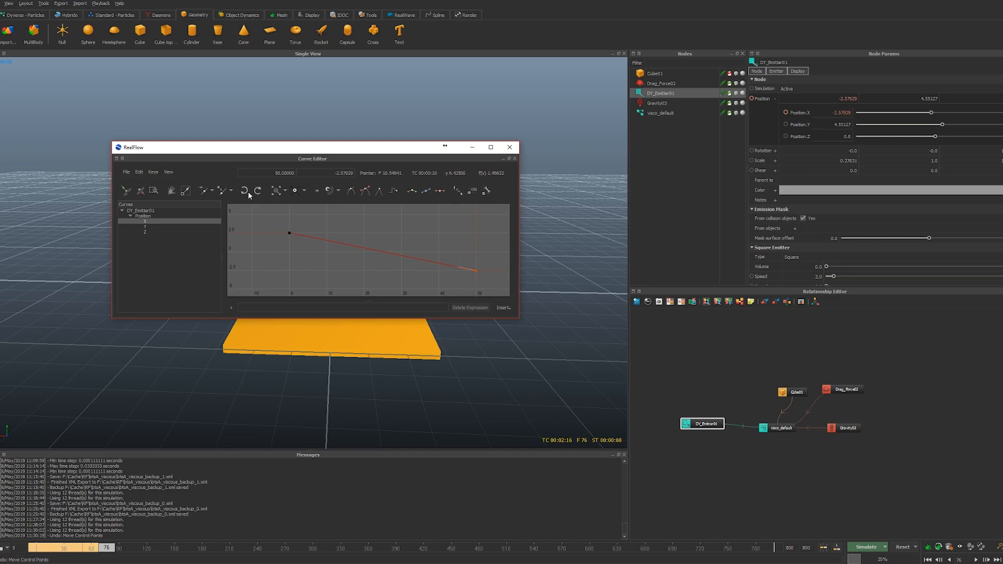
double_click(276, 173)
type("75")
key("Return")
left_click_drag(348, 158, 436, 139)
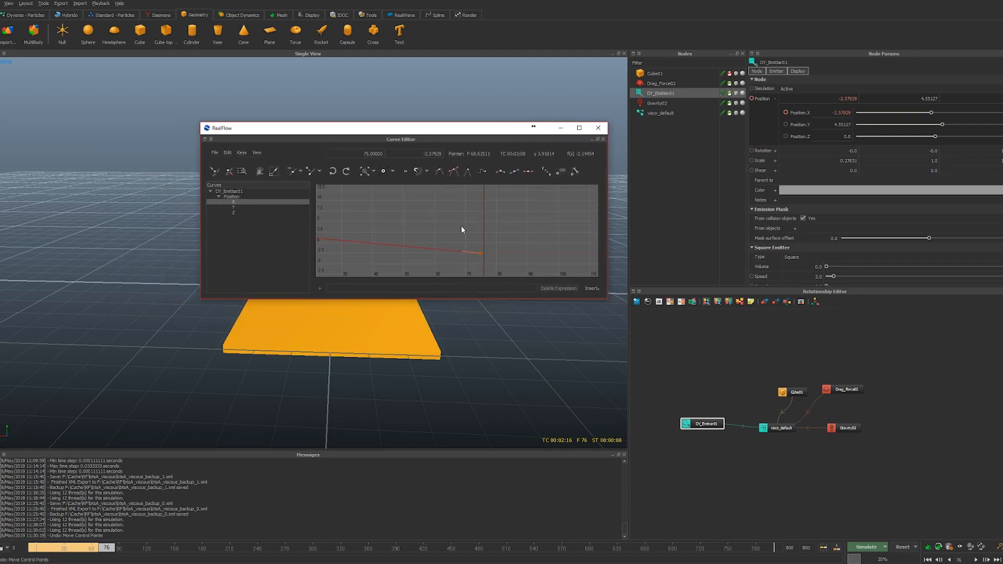
left_click(598, 128)
Keyframe the emitter's X position at about 2.54 on frame 149 and rerun the simulation in the perspective view
left_click(174, 548)
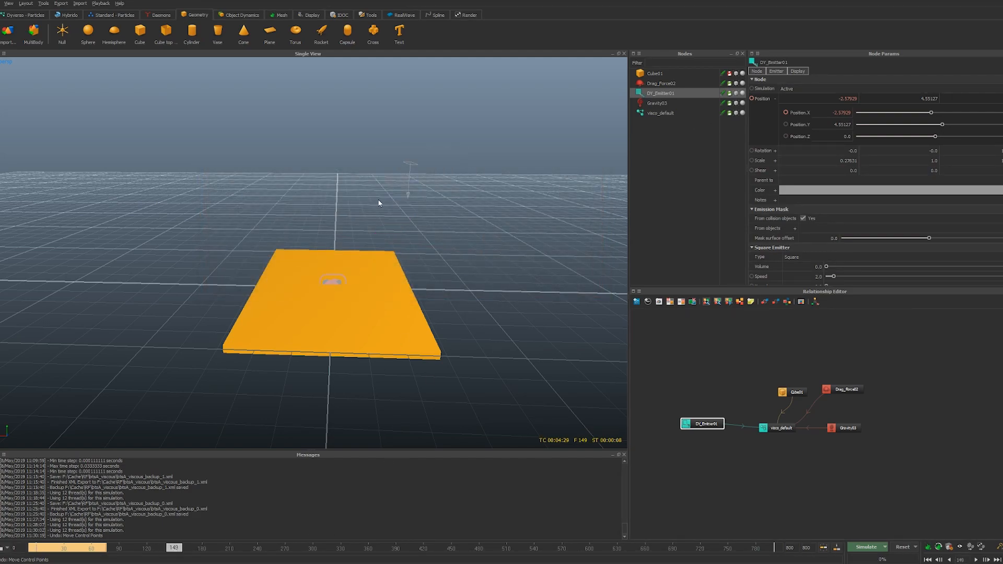
key("w")
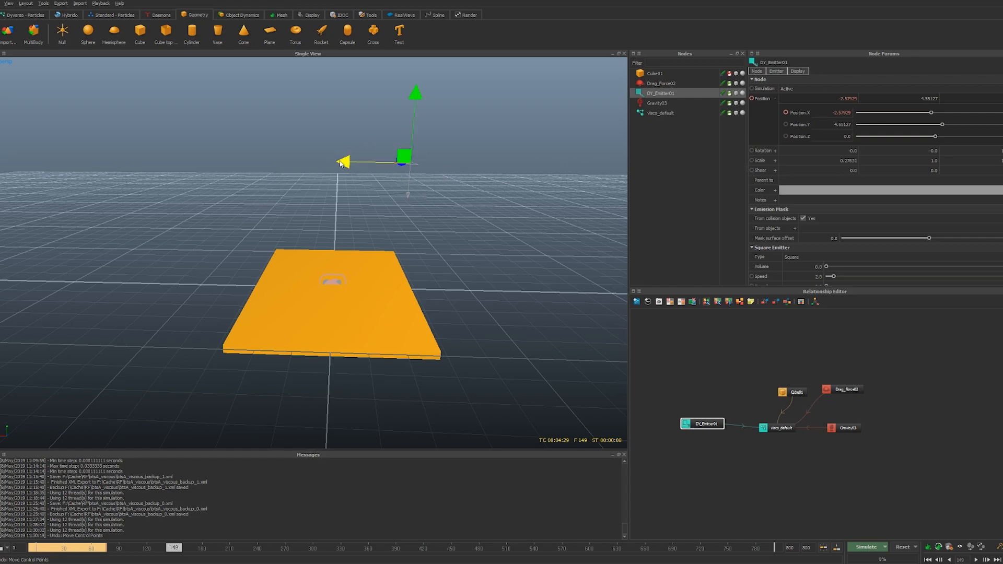
key("1")
left_click_drag(291, 255, 457, 257)
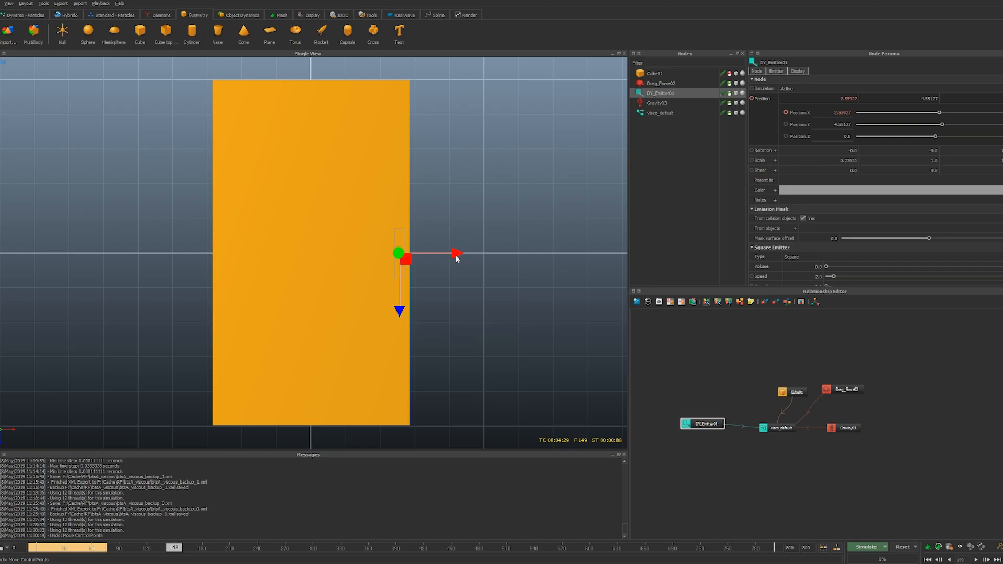
left_click(752, 99)
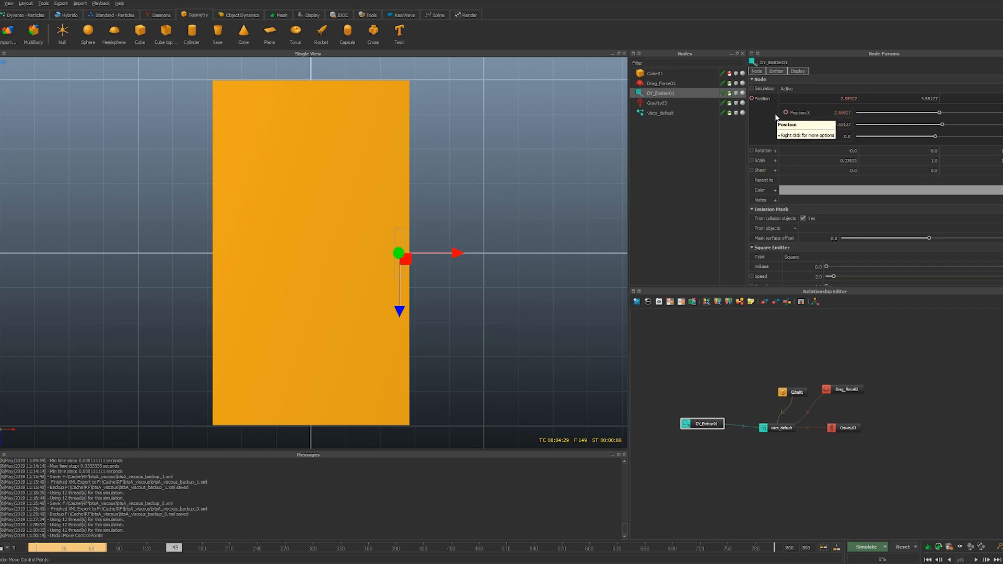
left_click(785, 112)
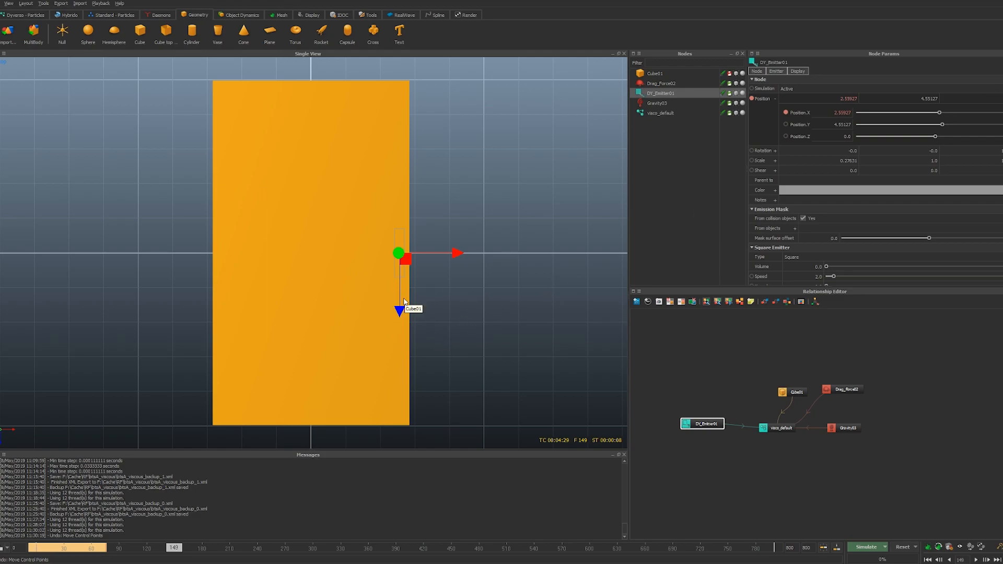
key("4")
key("alt+a")
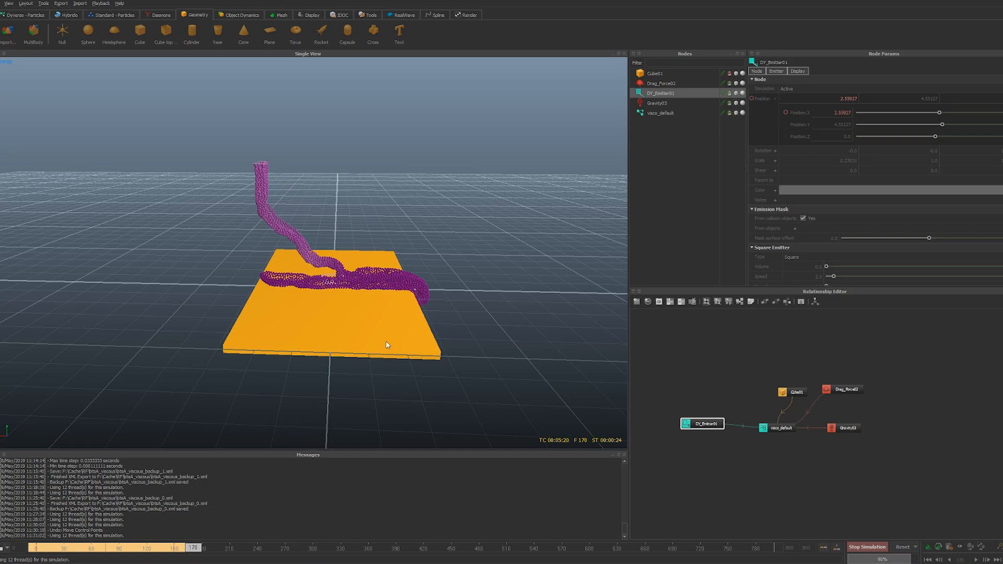
Stop the simulation at about frame 177 and examine the poured fluid on the slab from several angles and distances
key("Escape")
mouse_move(407, 351)
left_mouse_down("alt")
mouse_move(351, 333)
mouse_move(427, 288)
mouse_move(390, 346)
left_mouse_up("alt")
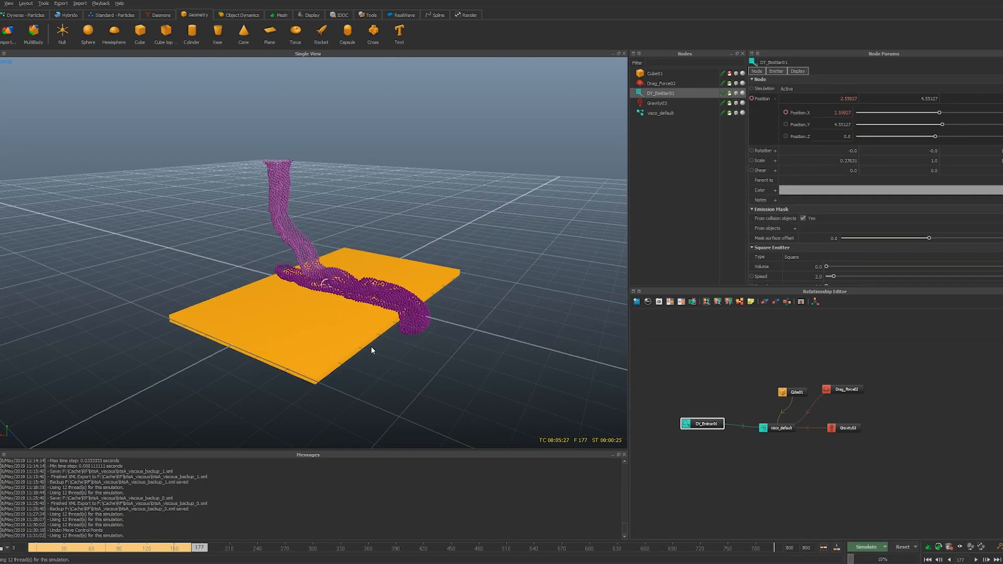
right_click_drag(342, 346, 370, 349, "alt")
middle_click_drag(369, 348, 364, 312, "alt")
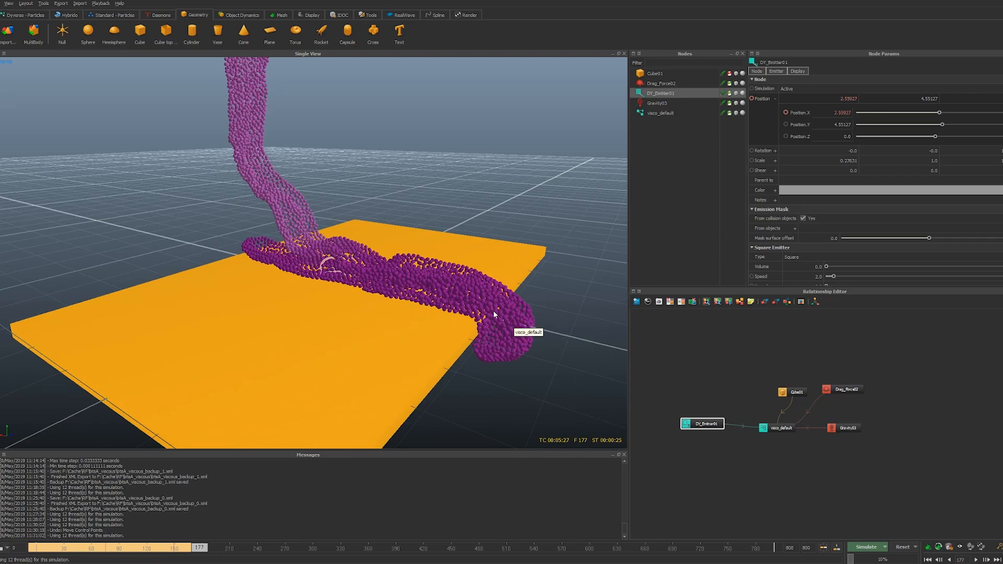
left_click_drag(472, 302, 450, 298, "alt")
mouse_move(450, 298)
middle_mouse_down("alt")
mouse_move(466, 343)
mouse_move(462, 309)
middle_mouse_up("alt")
mouse_move(476, 321)
right_mouse_down("alt")
mouse_move(456, 302)
mouse_move(462, 308)
right_mouse_up("alt")
middle_click_drag(434, 322, 442, 336, "alt")
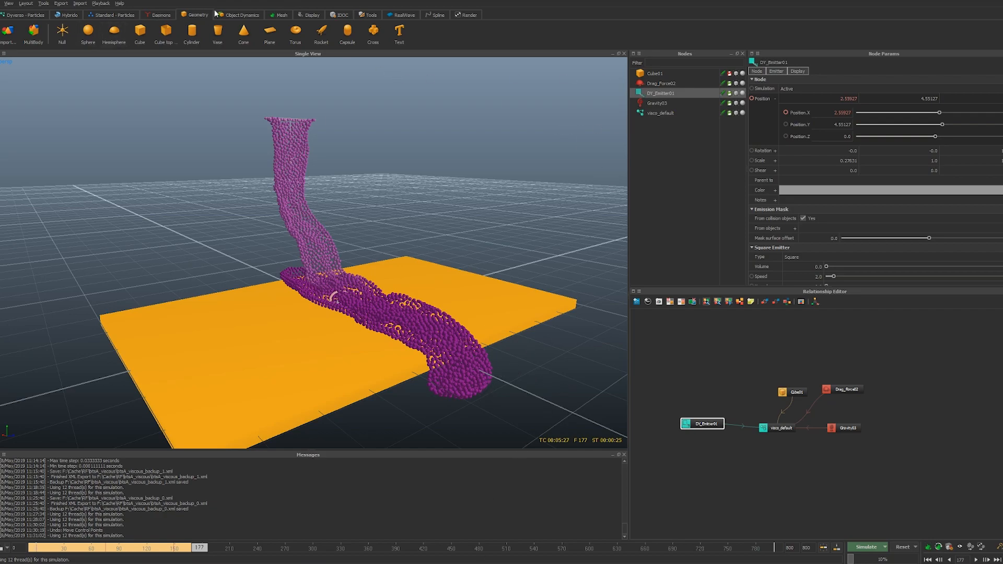
Add a k Volume daemon to the scene and place its node beside Cube01 in the Relationship Editor
left_click(166, 14)
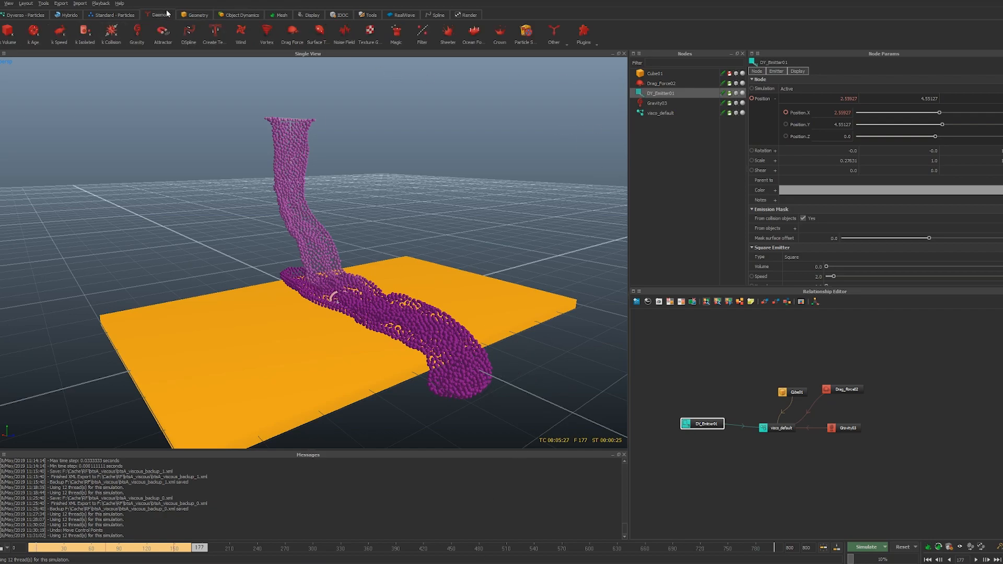
left_click(9, 31)
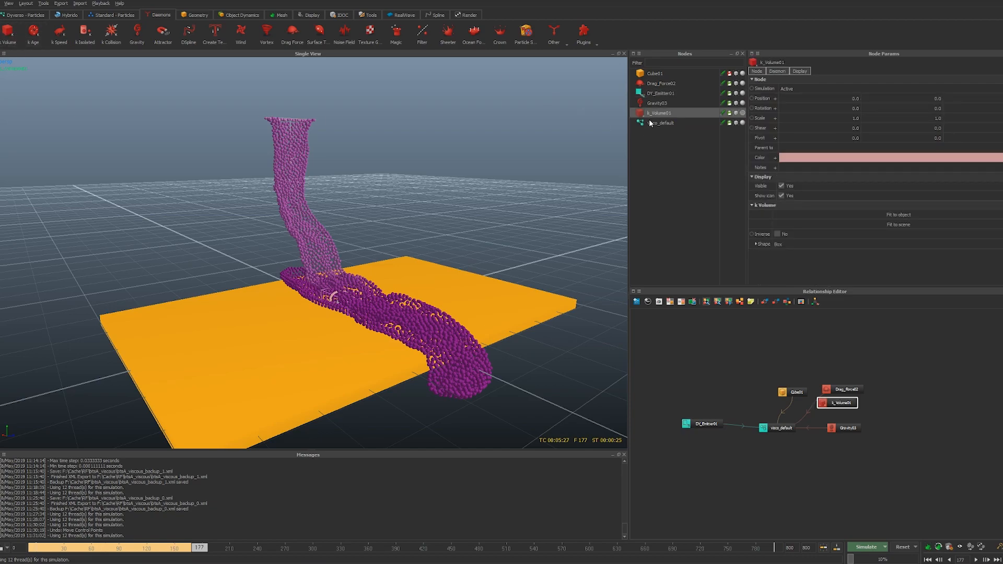
left_click_drag(832, 405, 727, 391)
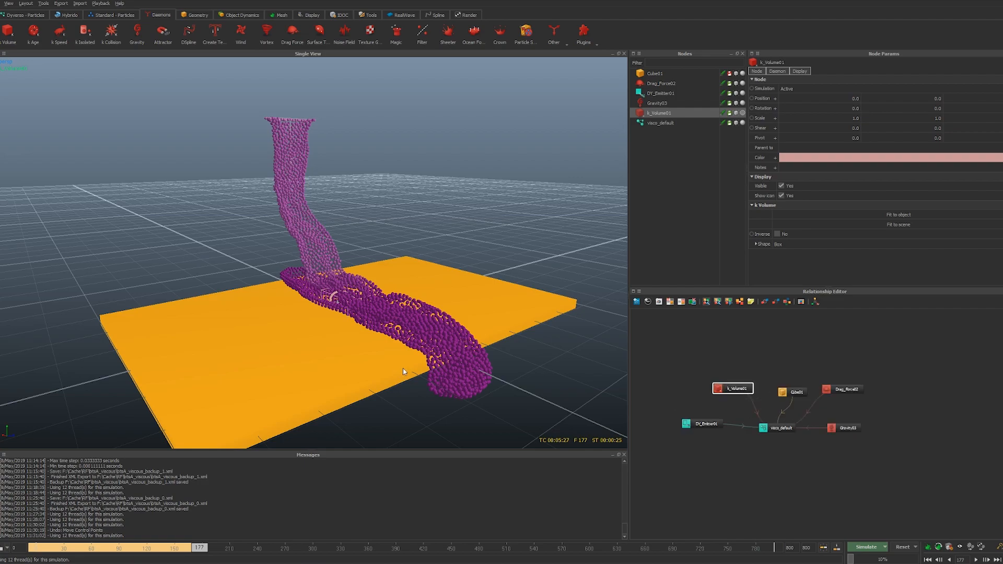
Scale the k Volume daemon up to about 4.42, fit it to the scene, and check its bounds in the orthographic views
key("r")
left_click_drag(350, 311, 431, 324)
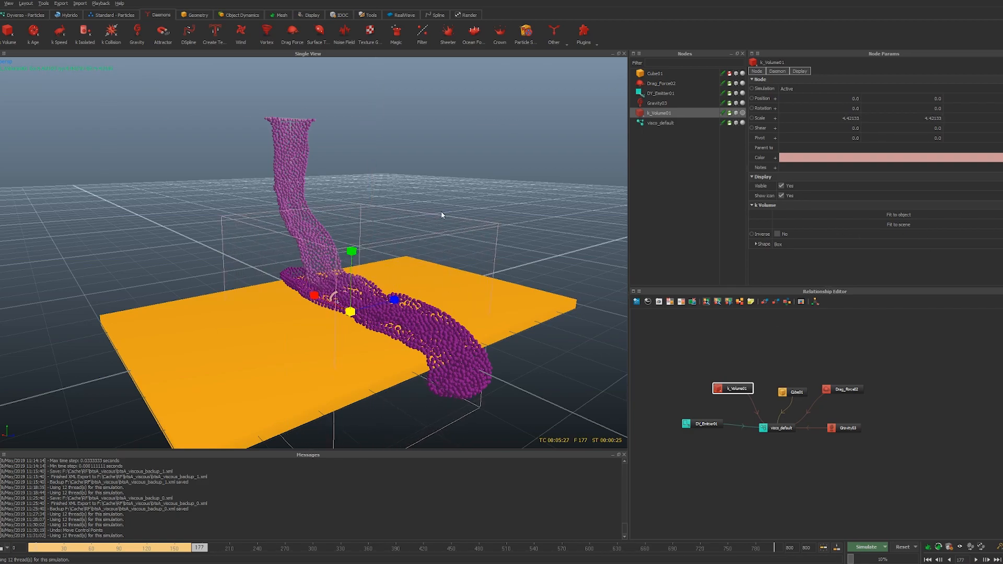
left_click(894, 225)
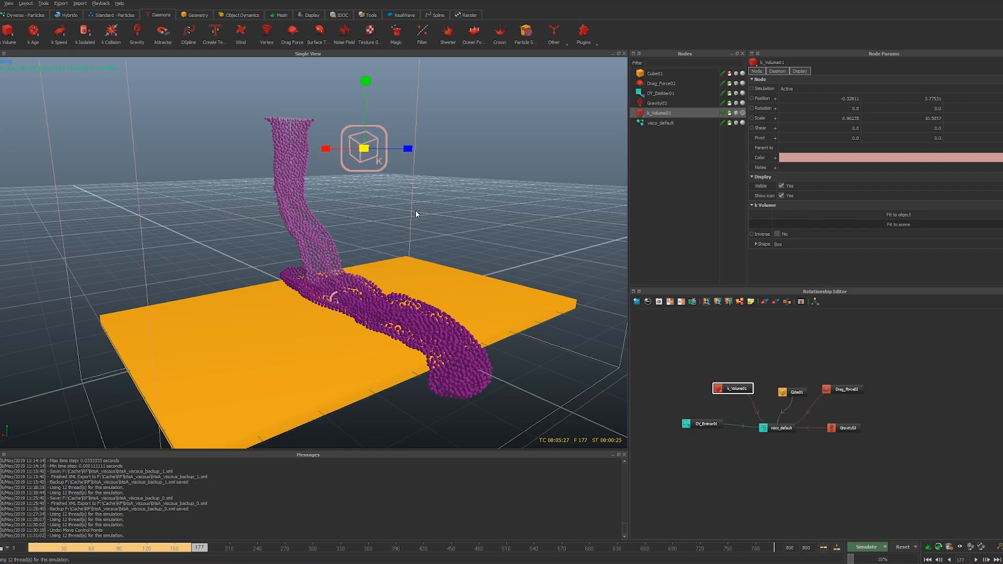
key("1")
key("2")
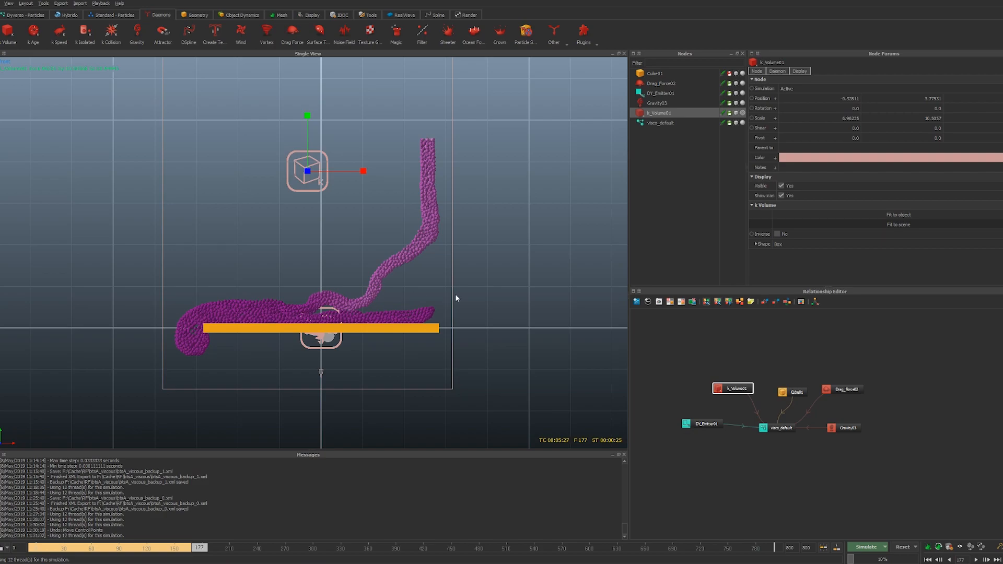
key("4")
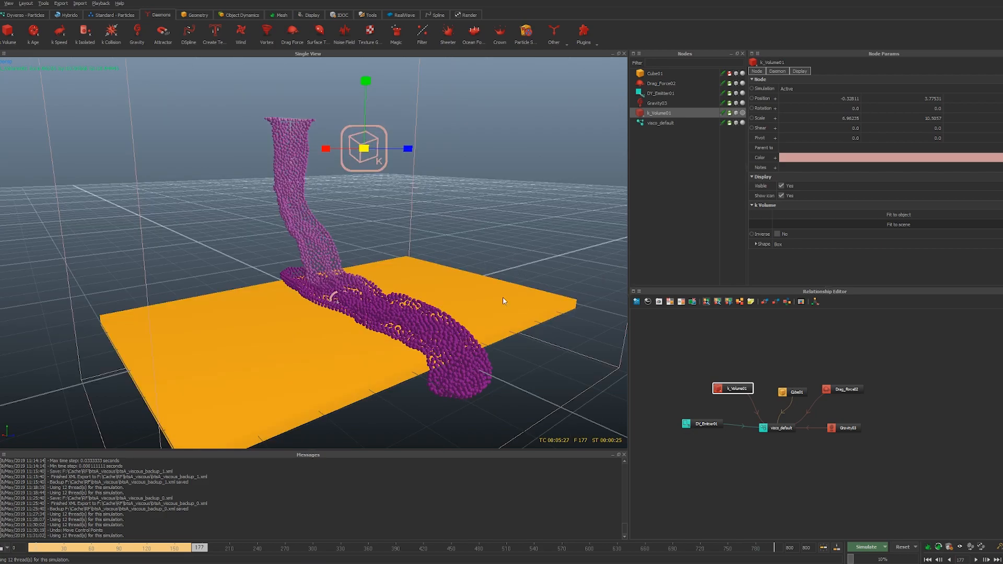
Continue the simulation inside the k Volume, stop it at about frame 186, and view the pour from a higher angle
key("alt+a")
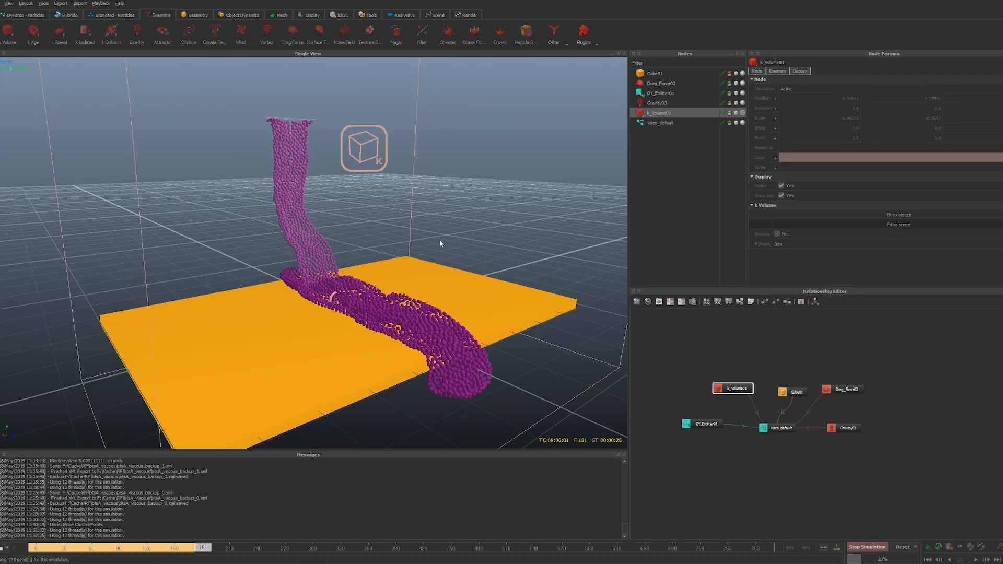
key("alt+a")
left_click_drag(499, 215, 432, 264, "alt")
right_click_drag(432, 264, 402, 291, "alt")
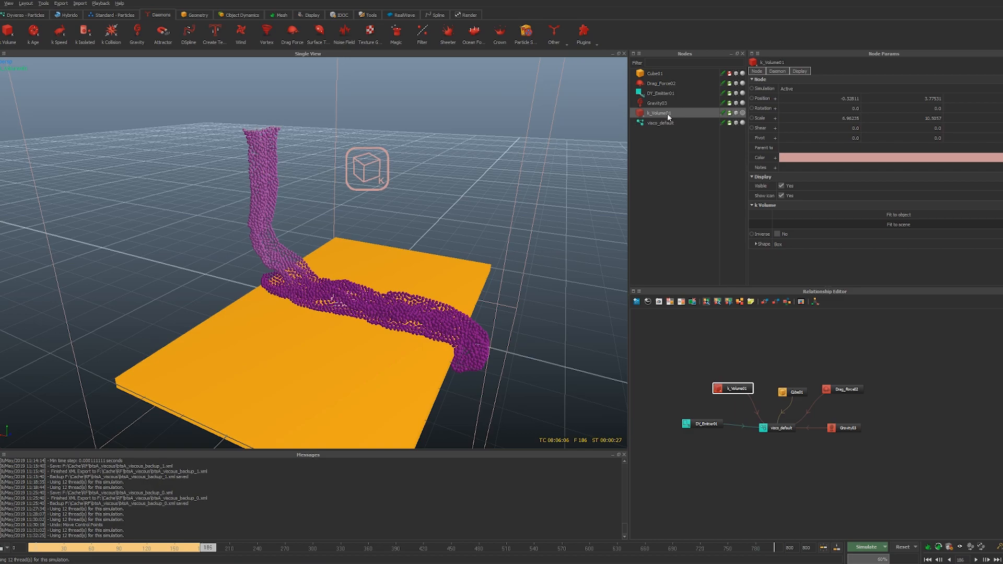
Open the emitter's curves in the Curve Editor and frame the whole Position X curve
right_click(660, 93)
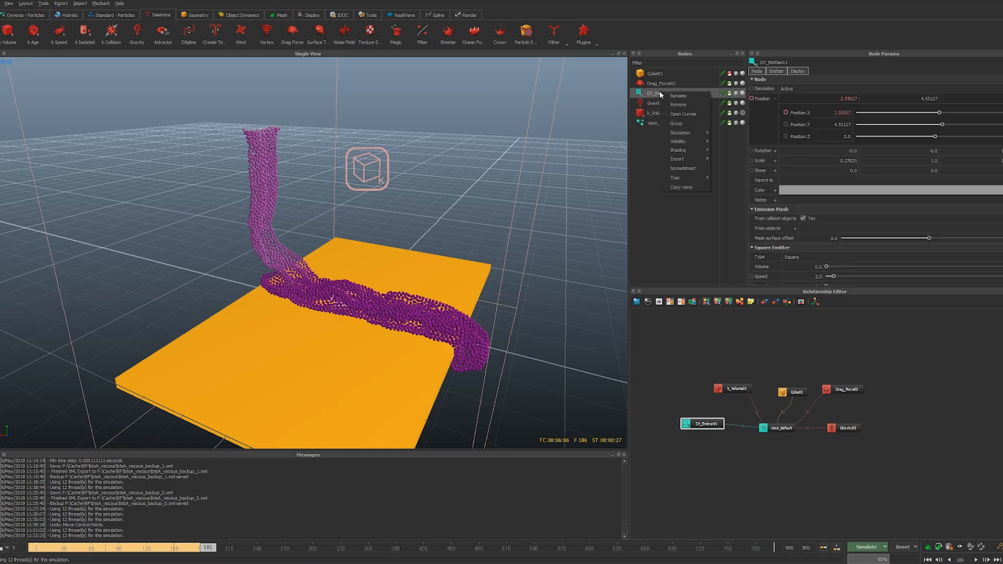
left_click(687, 114)
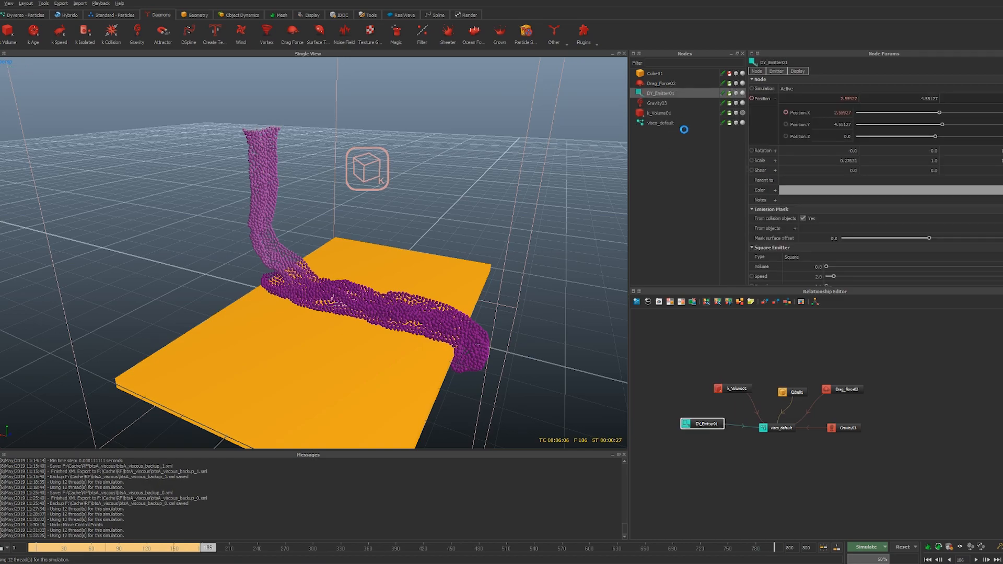
middle_click_drag(535, 272, 553, 302)
scroll(553, 302, "down", 2)
left_click(459, 228)
scroll(570, 269, "down", 1)
Scale all keys of the Position X curve by 0.5 in both X and Y
left_click_drag(435, 251, 676, 326)
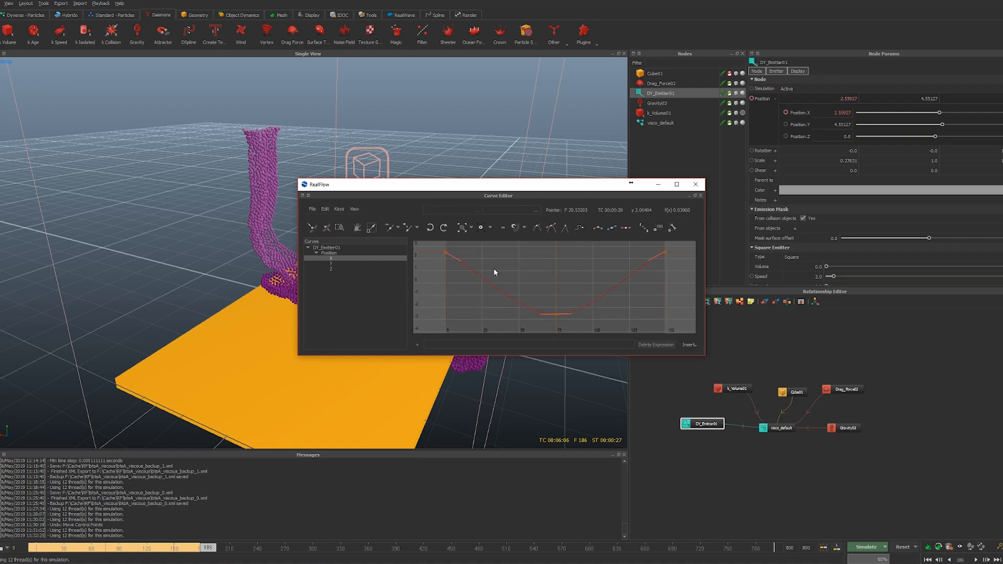
left_click(374, 229)
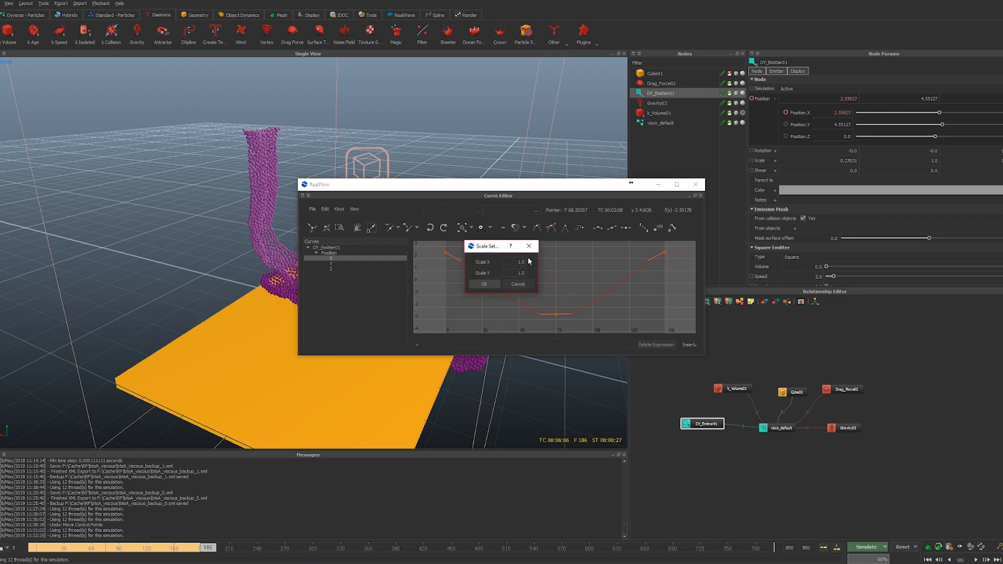
left_click_drag(491, 249, 339, 311)
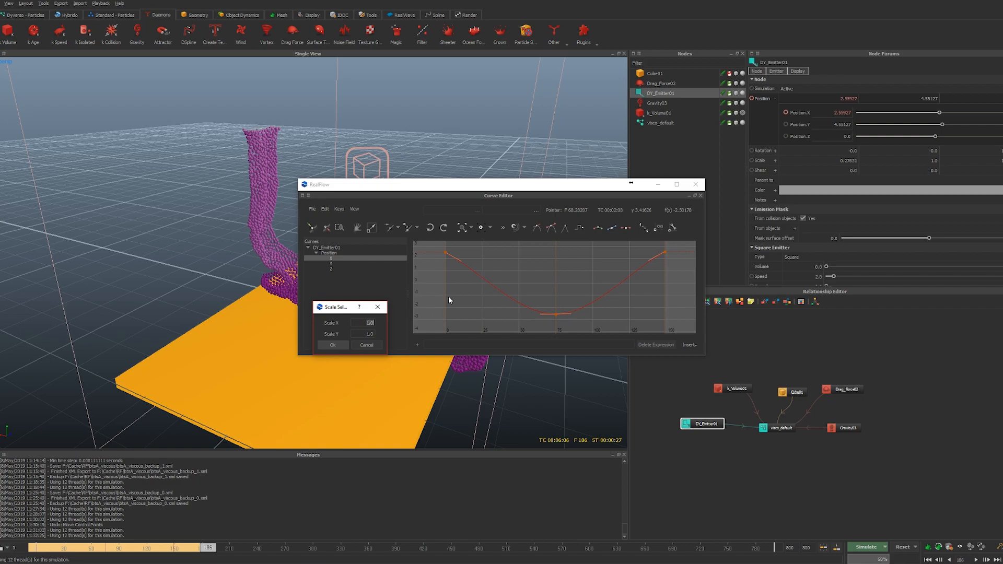
type(".5")
key("Tab")
type(".5")
left_click(333, 344)
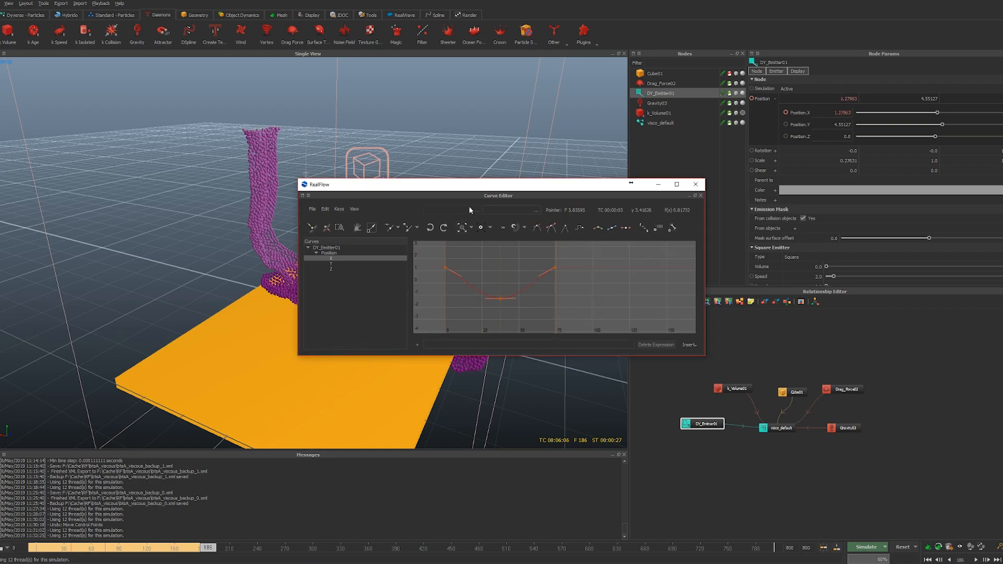
left_click_drag(498, 188, 720, 144)
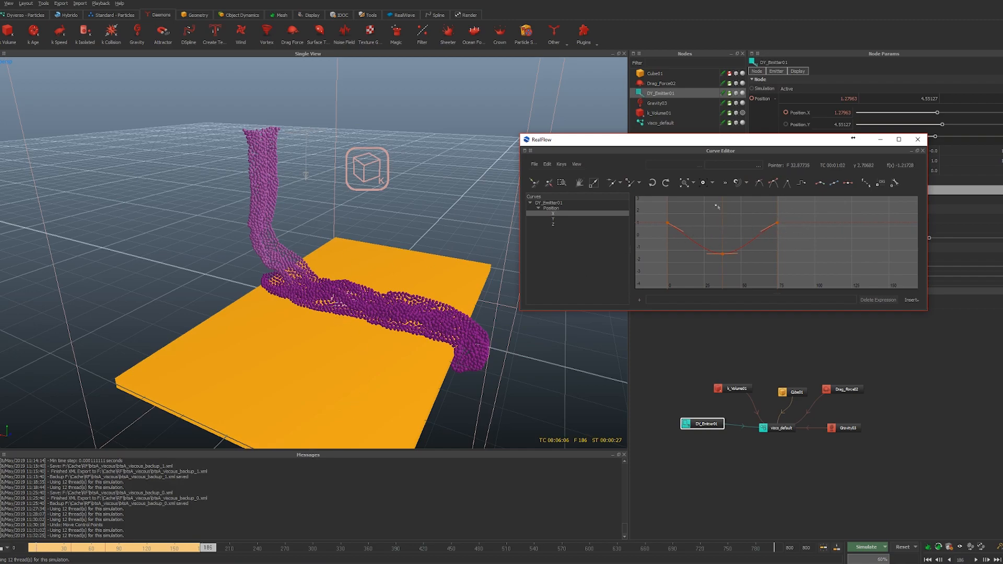
left_click(752, 274)
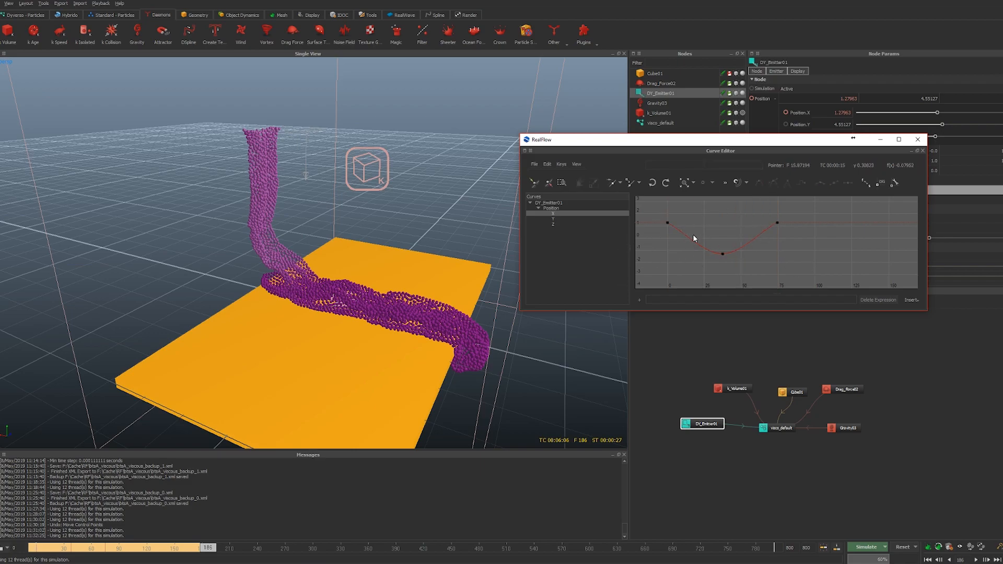
Reset the simulation and scrub the timeline to frame 88 in the top view to check the emitter's shortened travel
middle_click_drag(369, 316, 195, 389, "alt")
key("1")
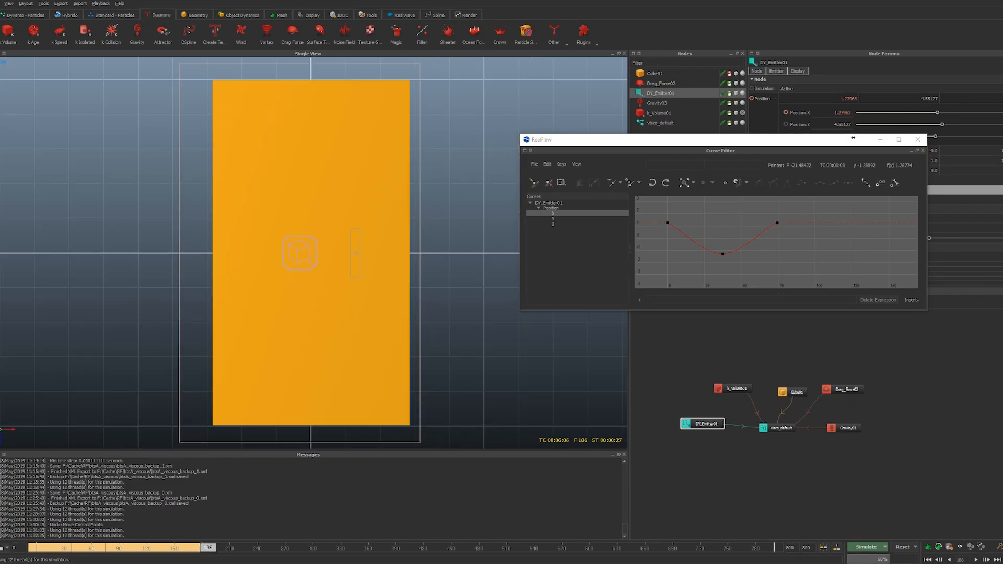
key("ctrl+r")
left_click_drag(38, 549, 118, 548)
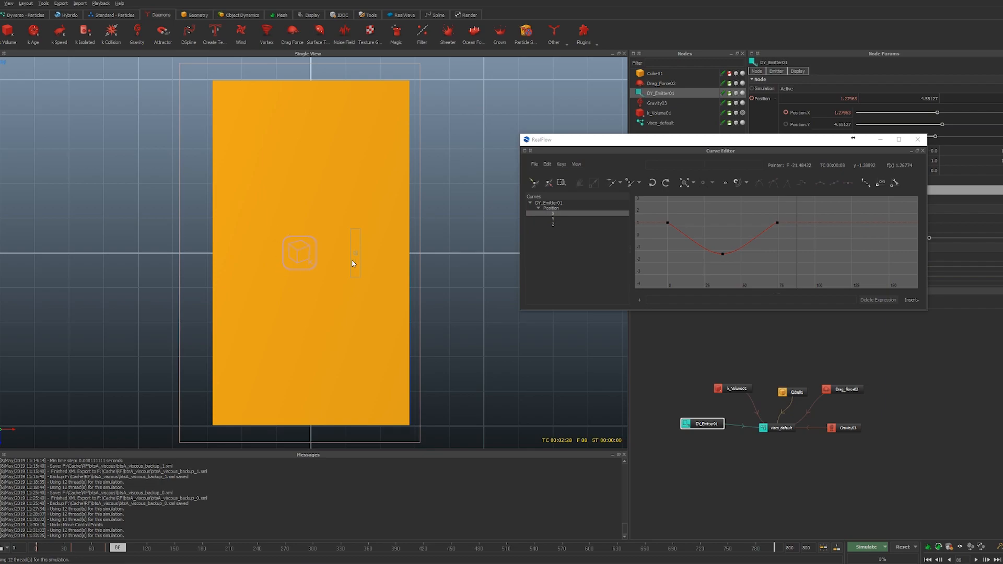
Move the timeline to frame 74 and copy all keys of the emitter's Position X curve
left_click_drag(647, 206, 822, 296)
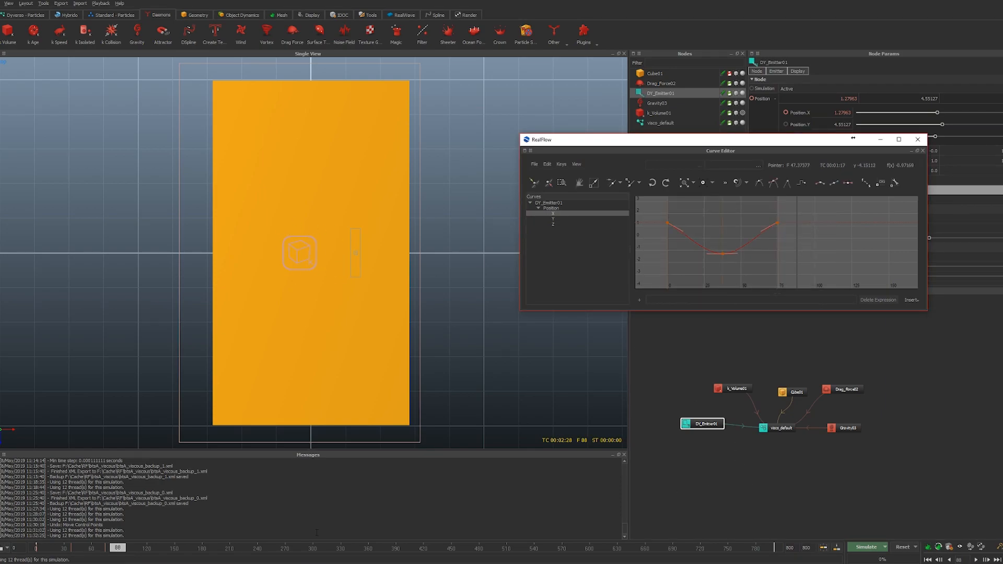
left_click_drag(118, 547, 104, 550)
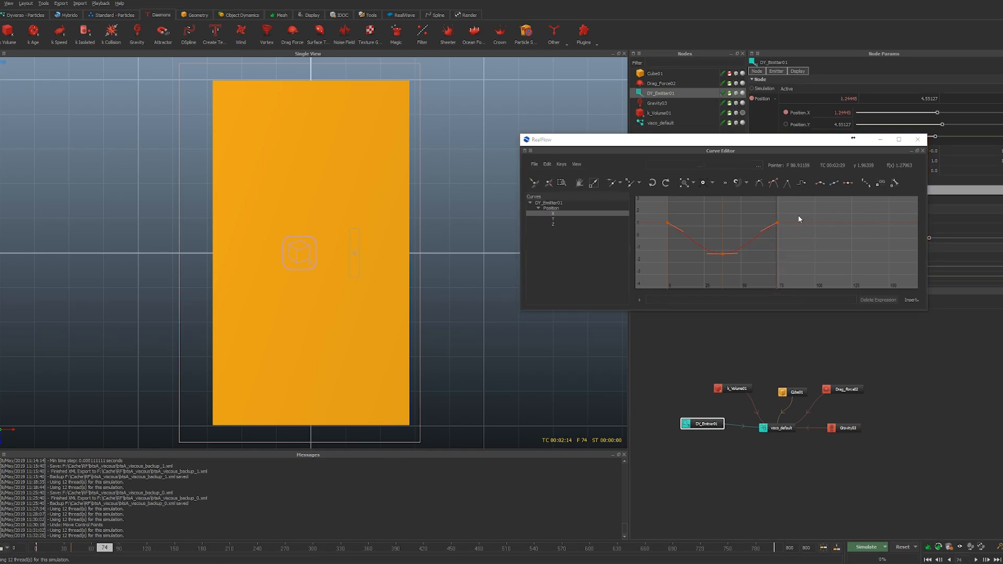
left_click(549, 165)
mouse_move(575, 198)
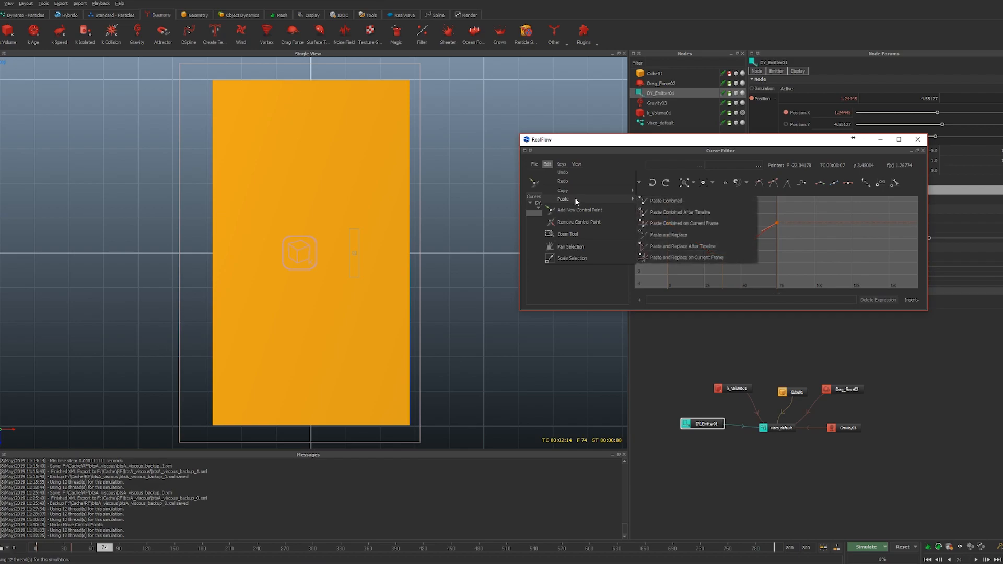
left_click(669, 200)
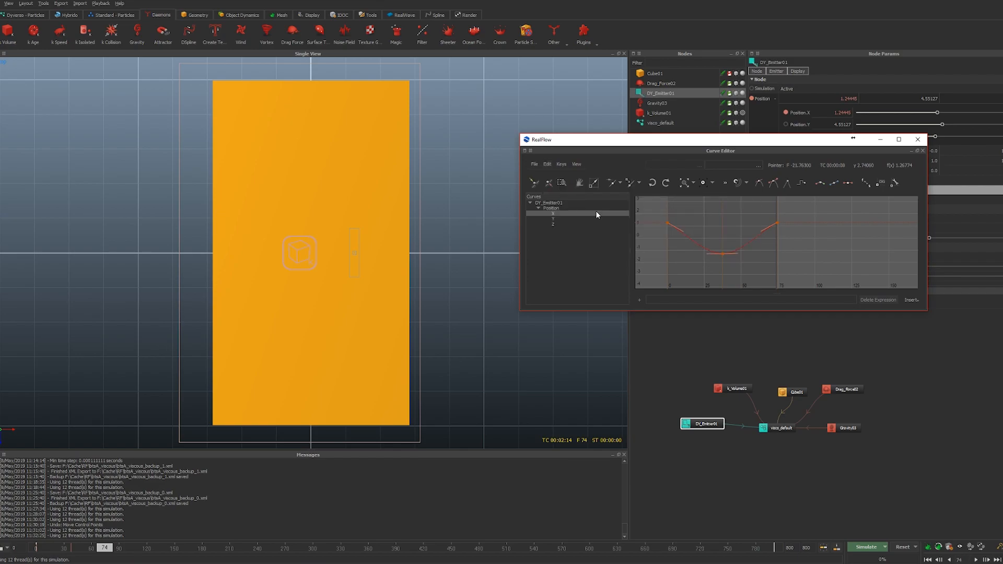
left_click_drag(807, 206, 658, 273)
left_click(548, 165)
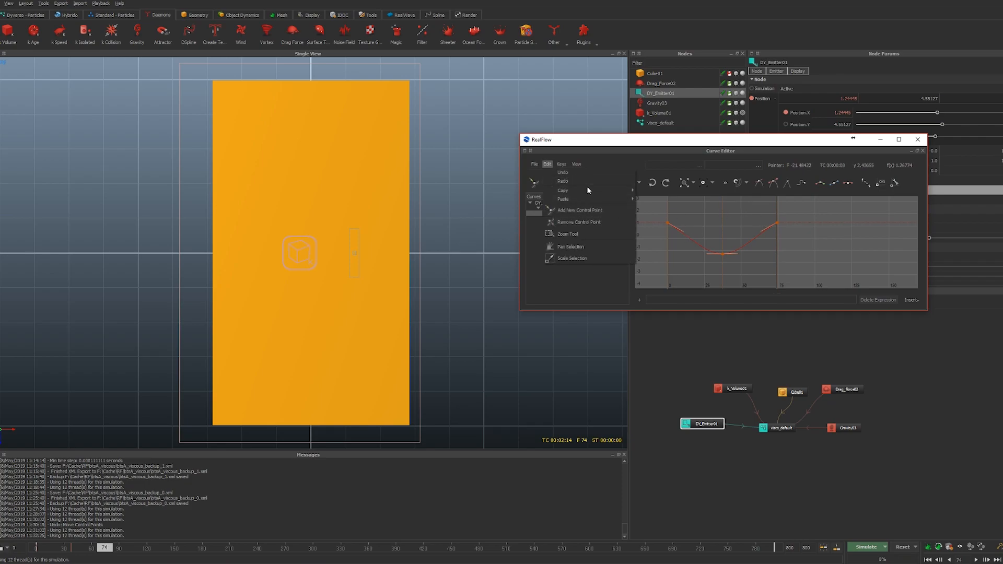
mouse_move(588, 190)
left_click(682, 195)
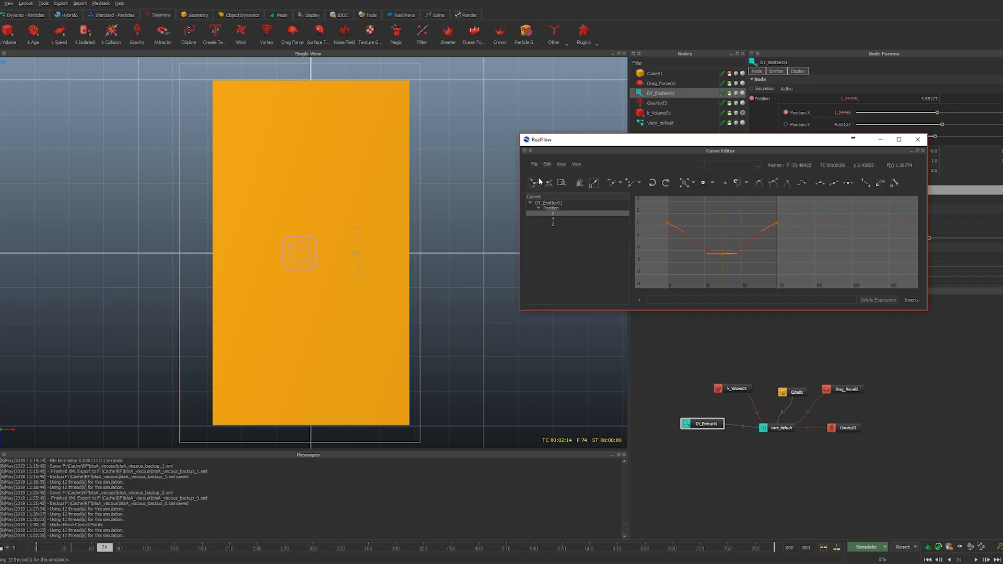
Try pasting the copied keys with Paste Combined After Timeline, and undo the paste
left_click(548, 165)
mouse_move(575, 200)
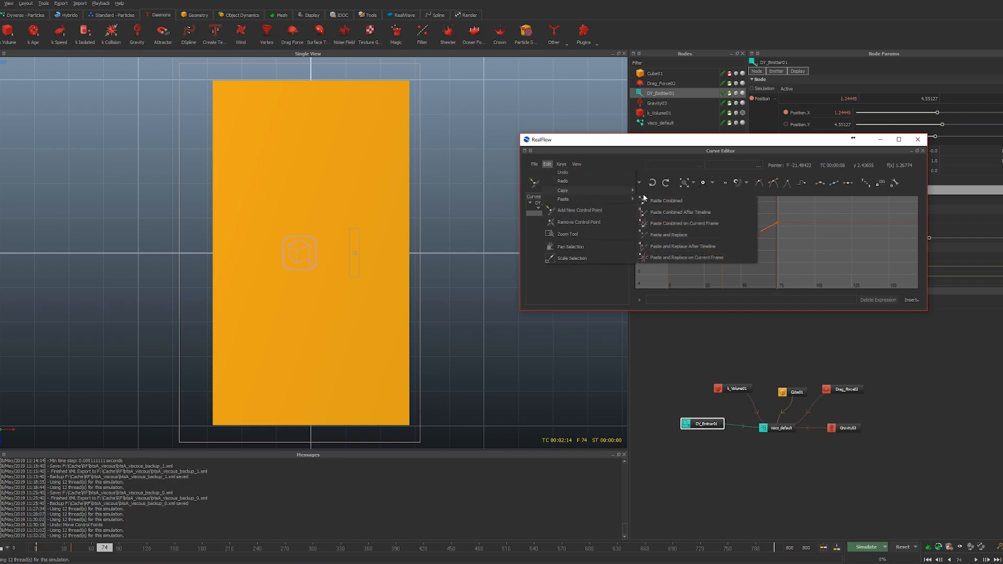
left_click(686, 212)
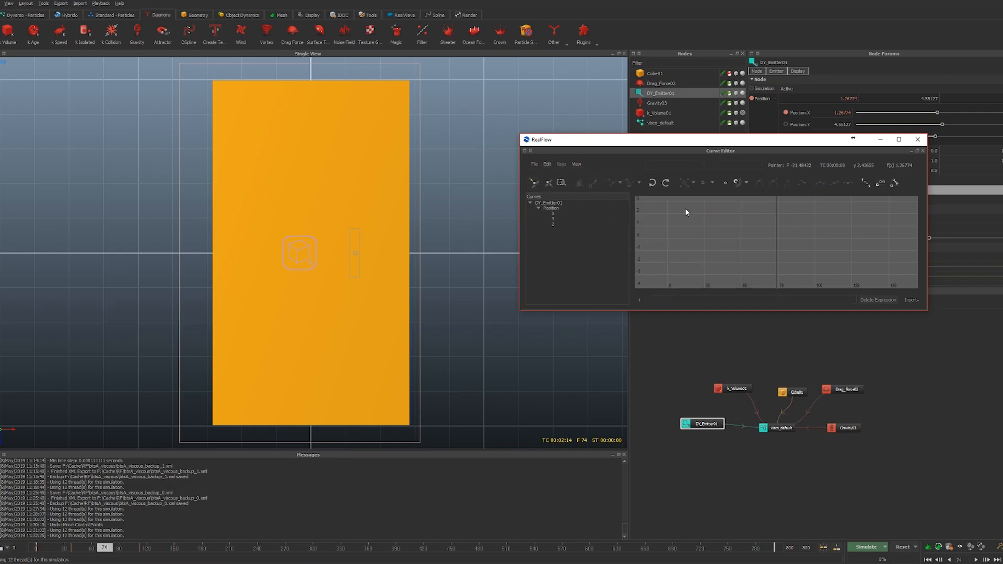
key("ctrl+z")
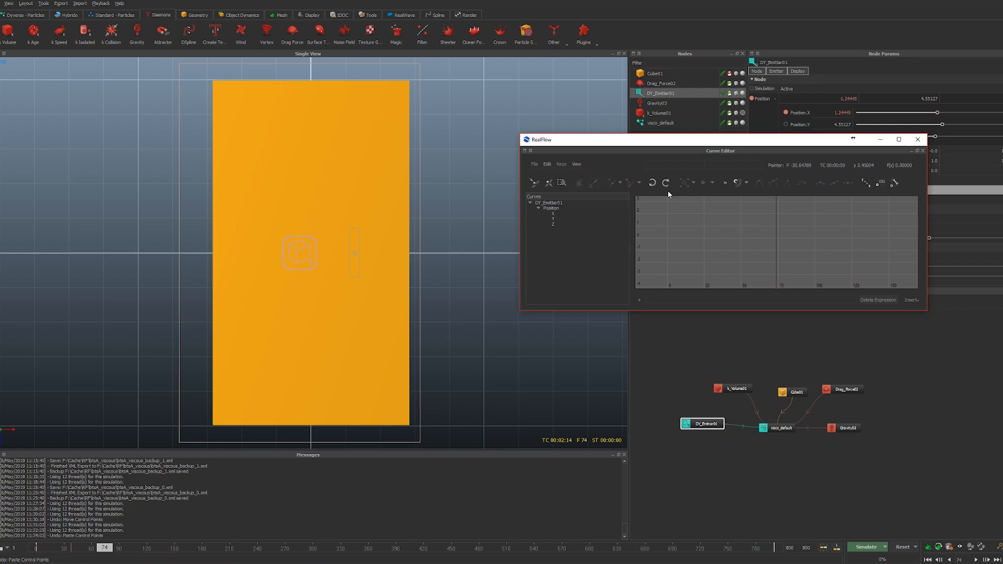
Paste the copied keys into the Position X curve at frame 74 using Paste Combined on Current Frame
left_click(565, 212)
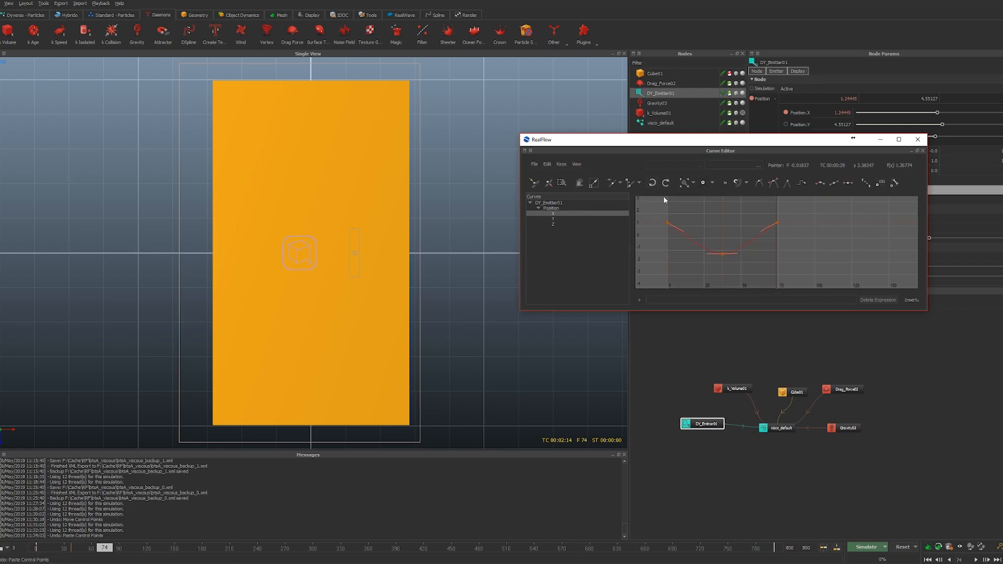
left_click(547, 165)
mouse_move(583, 198)
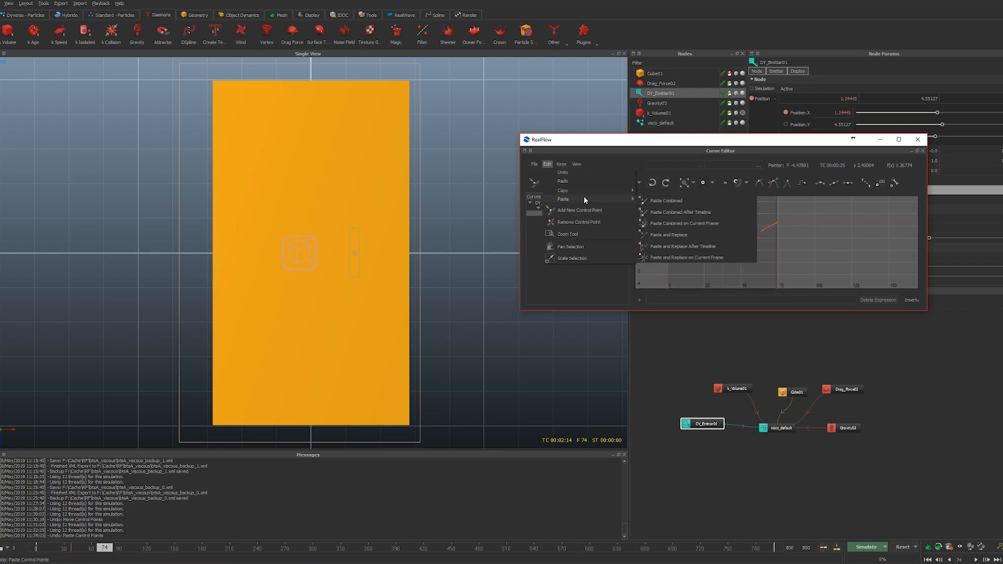
left_click(686, 223)
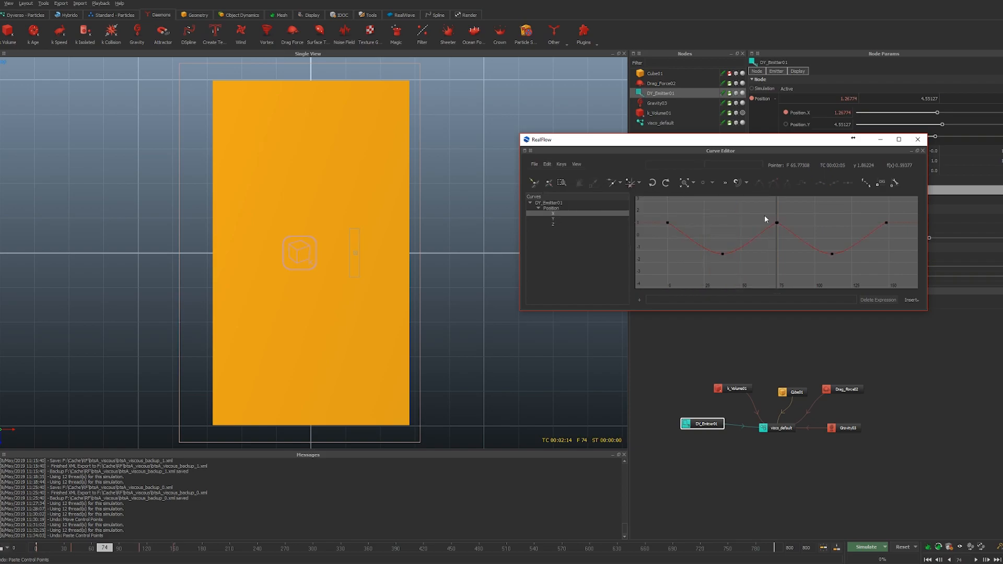
Delete the surplus key where the two curve cycles meet near frame 74, and close the Curve Editor
left_click(776, 224)
key("Delete")
left_click(918, 139)
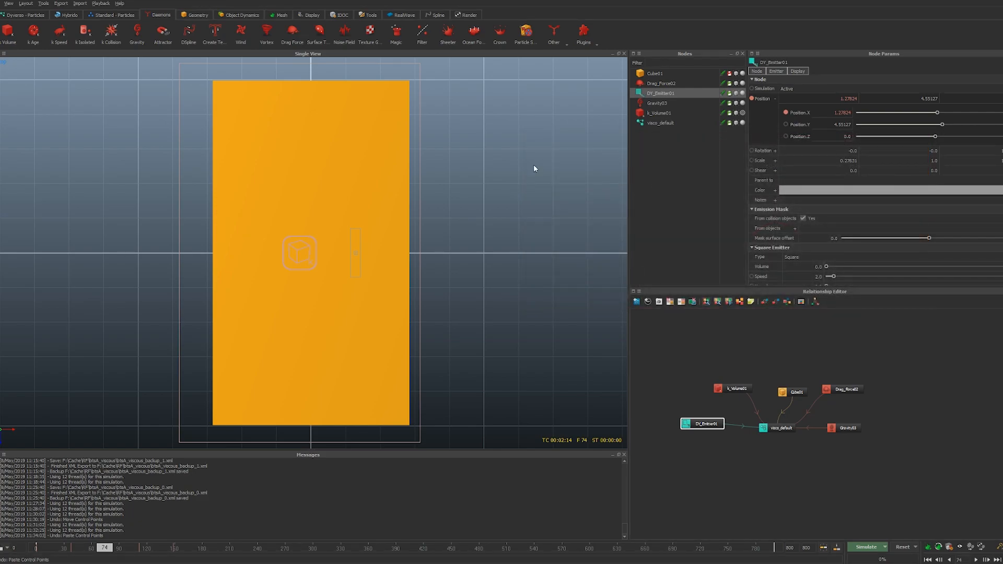
Reset the scene in the perspective view, run the simulation with the extended emitter animation, and stop it at frame 157
key("4")
middle_click_drag(428, 269, 420, 260, "alt")
key("ctrl+r")
key("Return")
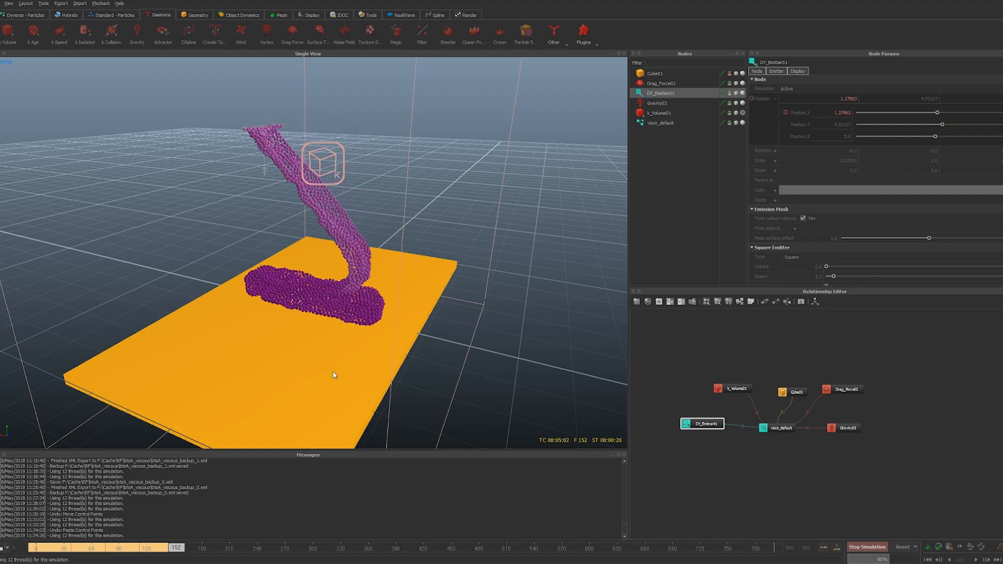
key("Escape")
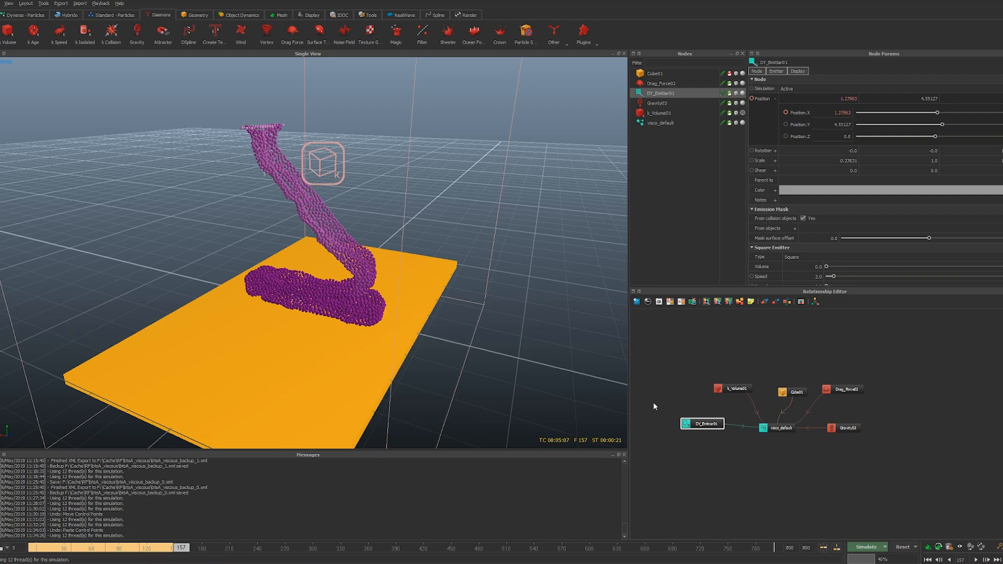
left_click(885, 548)
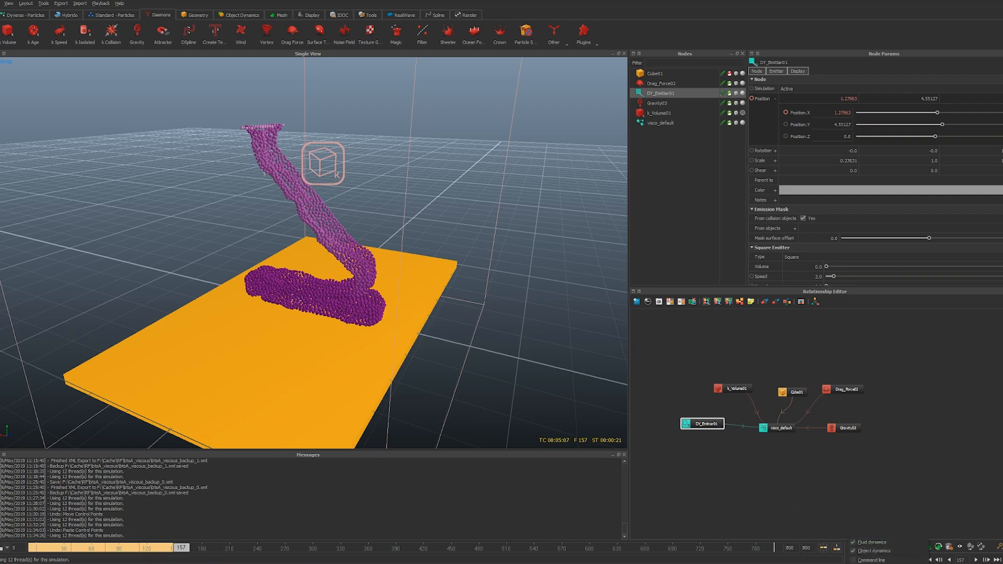
left_click(871, 559)
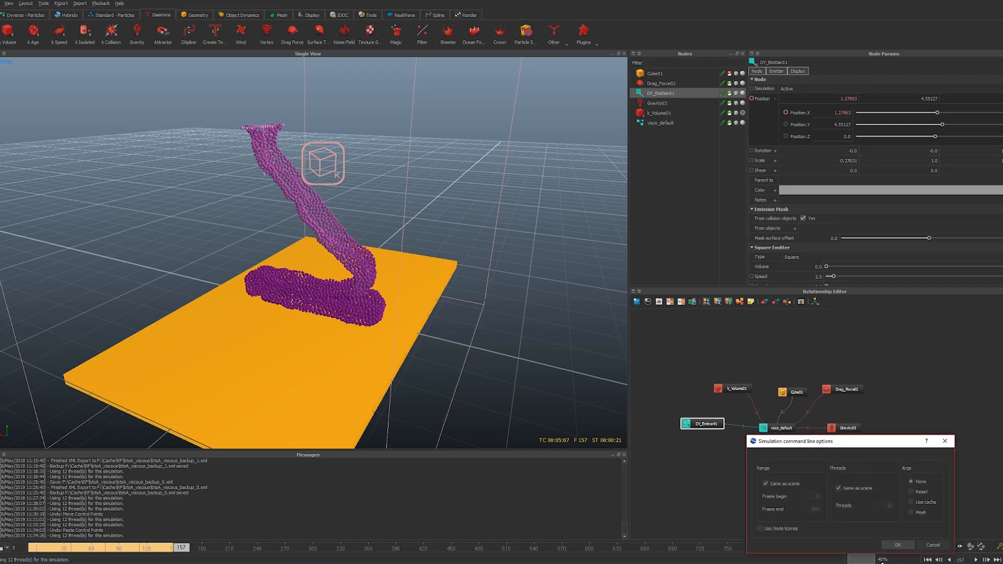
left_click(933, 546)
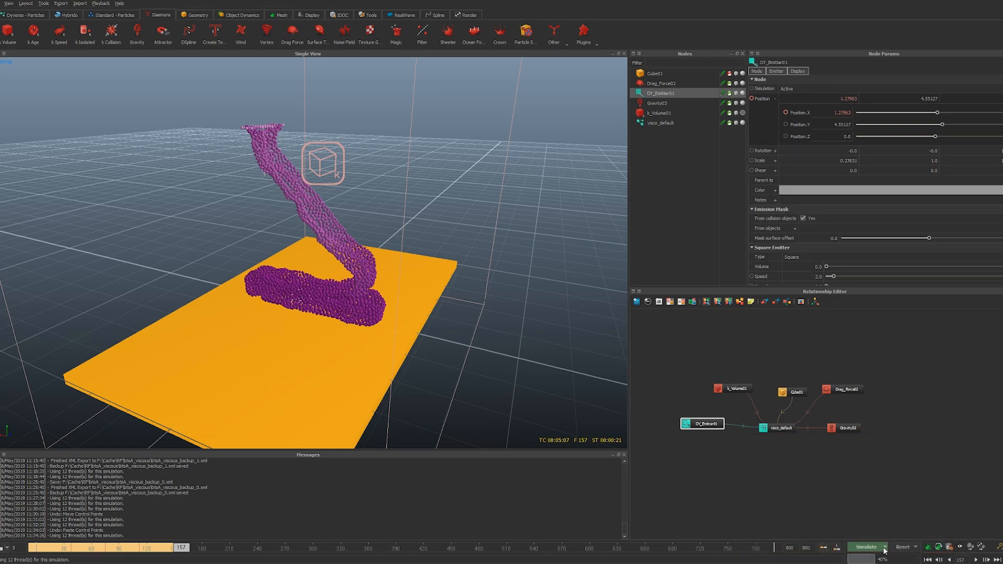
Enable CUDA-GPU for the Dyverso solver in the simulation options and select the GeForce GTX 1080 Ti [0] device
left_click(885, 549)
left_click(871, 549)
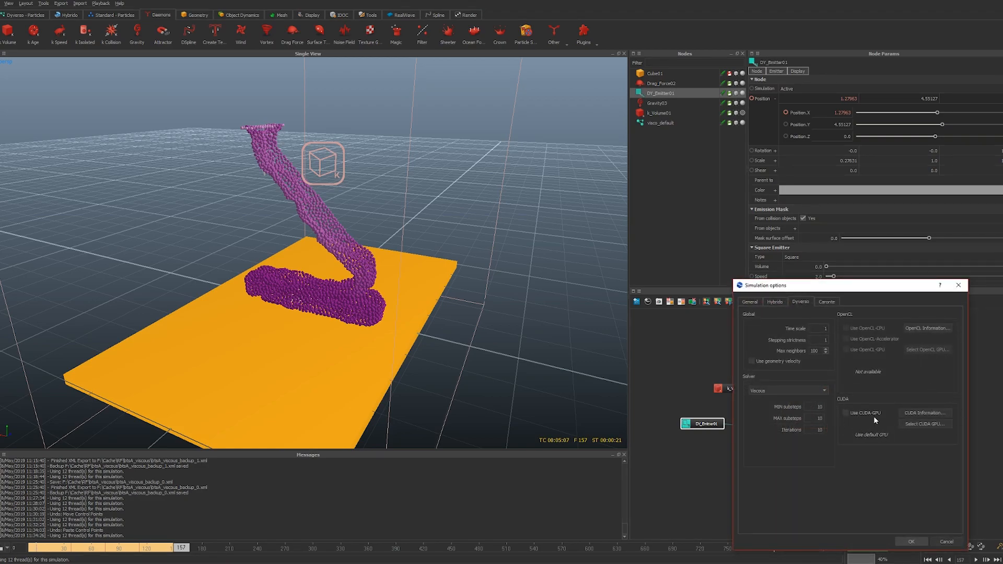
left_click(922, 422)
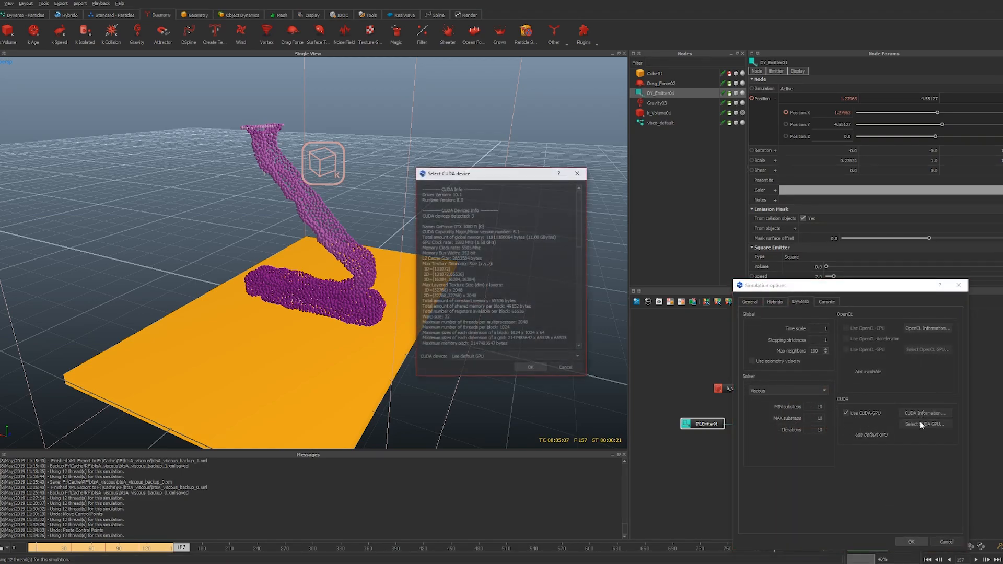
left_click(500, 357)
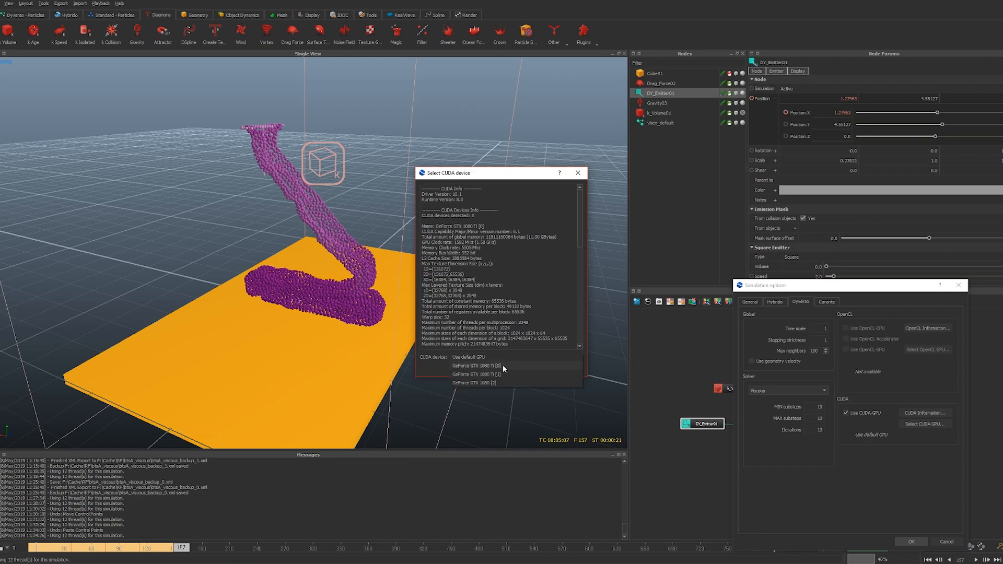
left_click(503, 367)
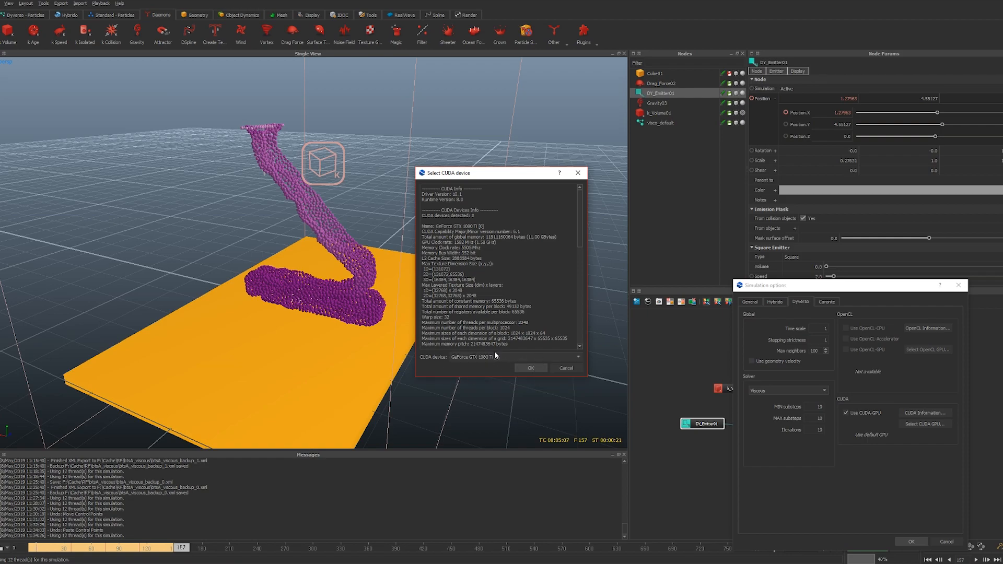
left_click(529, 368)
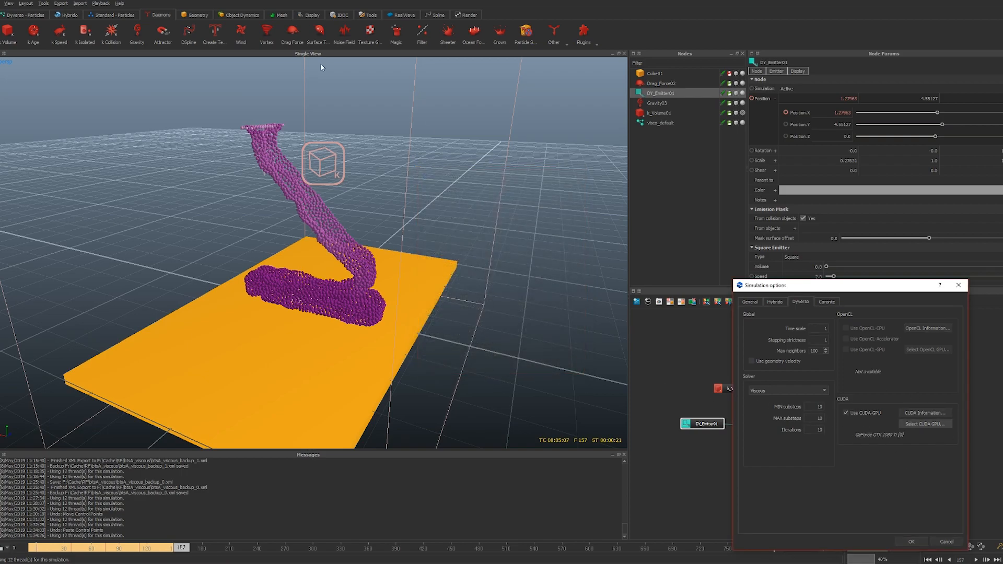
left_click(910, 541)
Enlarge DY_Emitter01 in the top view to a scale of about 0.64 in X and 1.54 in Y
left_click_drag(404, 264, 386, 248, "alt")
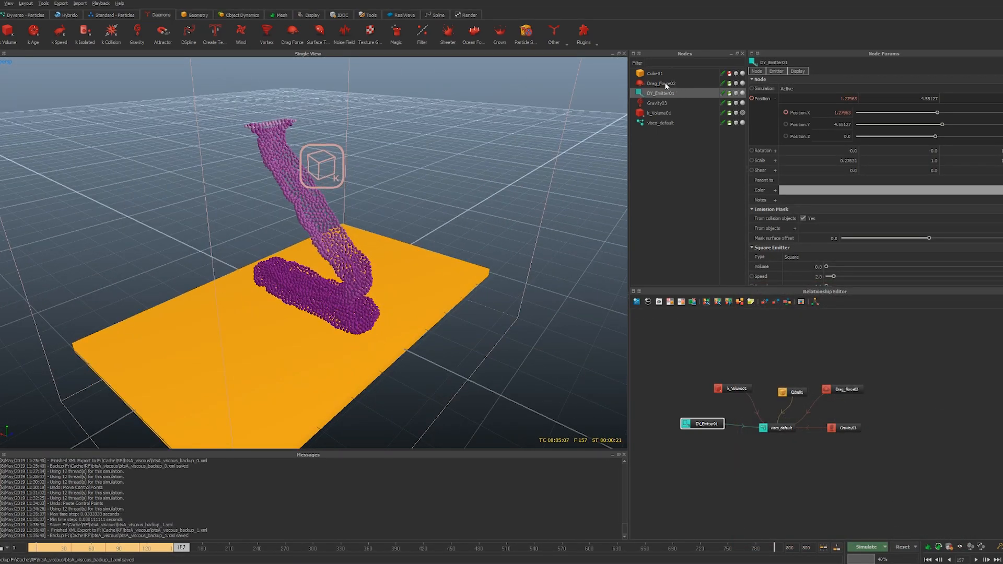
key("w")
key("1")
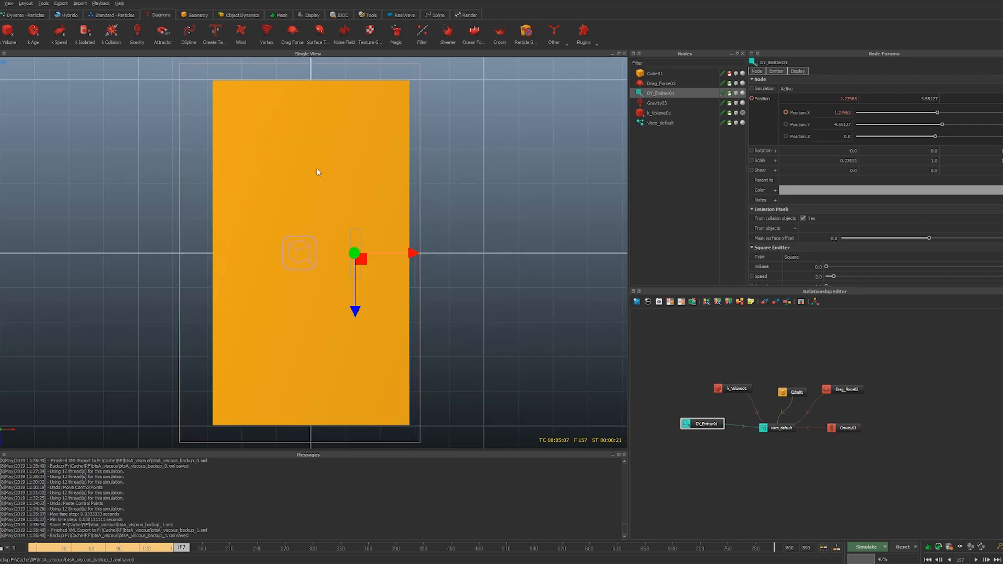
key("r")
left_click_drag(360, 253, 419, 254)
Reset the scene and simulate the enlarged emitter to frame 150 in the perspective view
key("4")
key("ctrl+r")
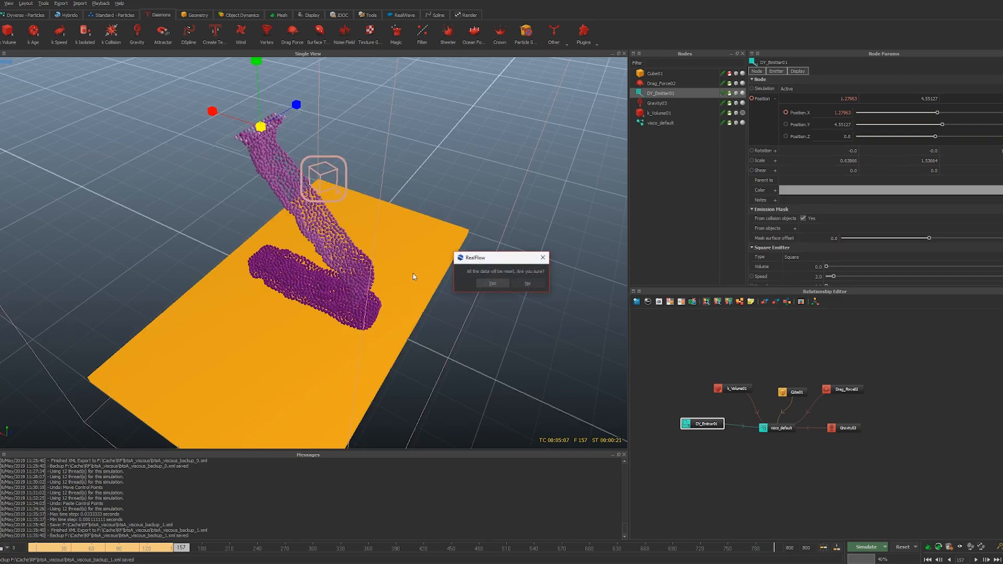
key("Return")
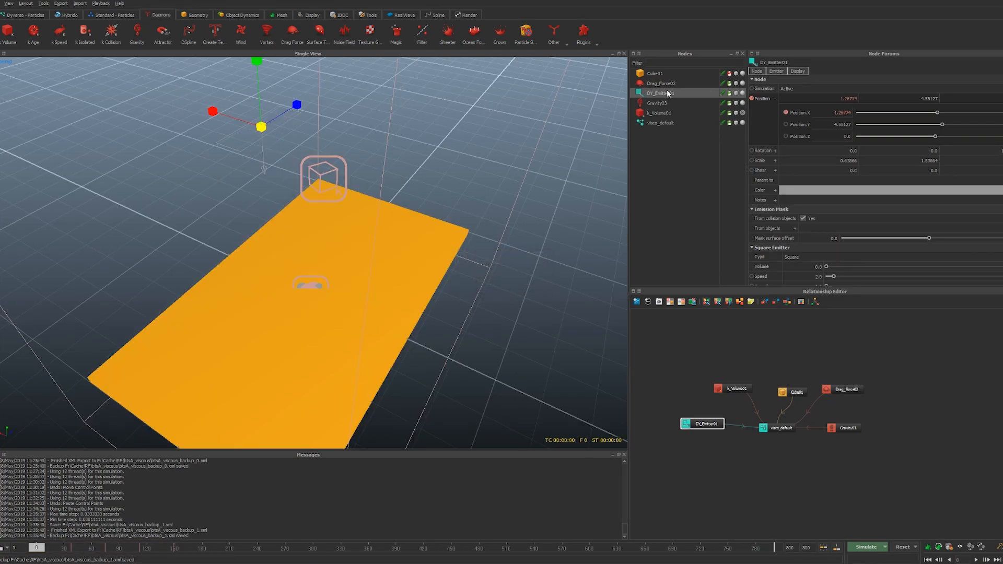
key("ctrl+a")
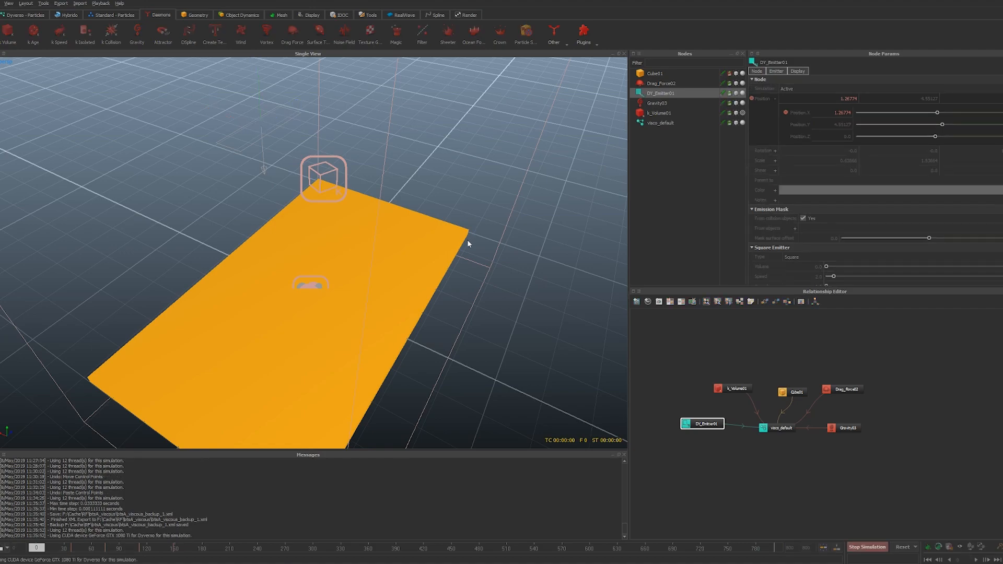
left_click_drag(479, 299, 440, 293, "alt")
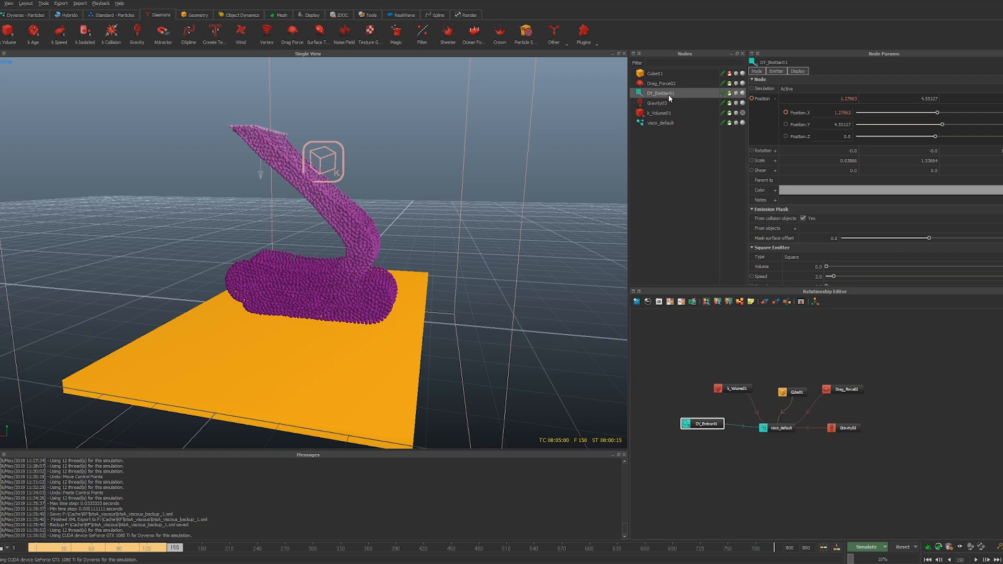
Keyframe the emitter's Speed at 2.0 on frame 135
scroll(777, 234, "down", 1)
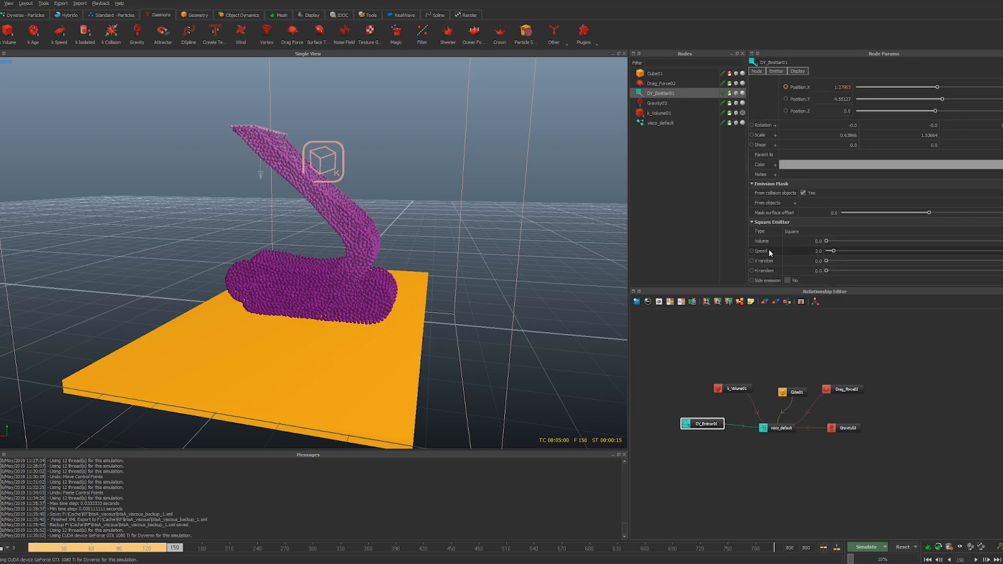
left_click_drag(176, 550, 157, 557)
left_click(985, 559)
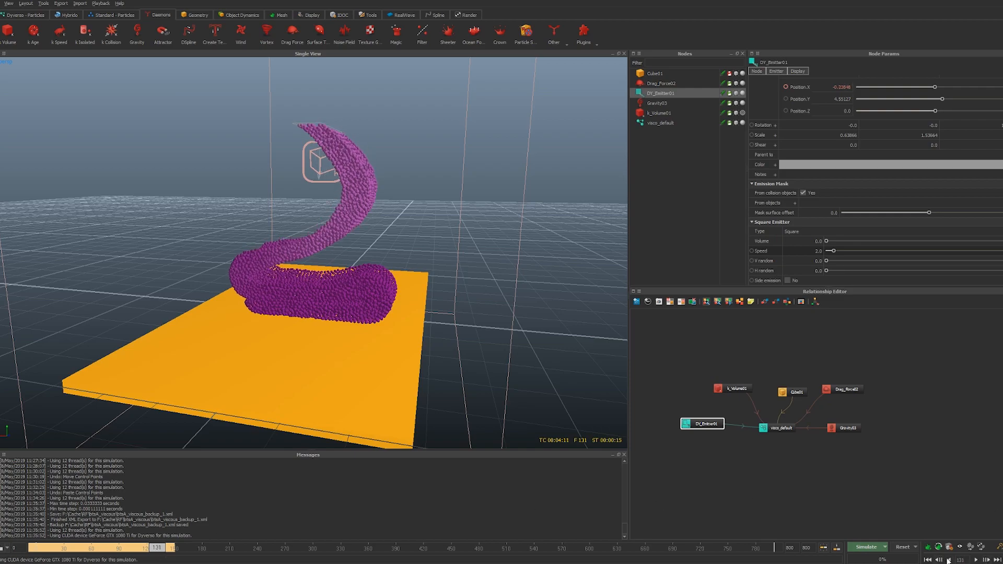
left_click(984, 559)
left_click(985, 560)
left_click(984, 560)
left_click(984, 560)
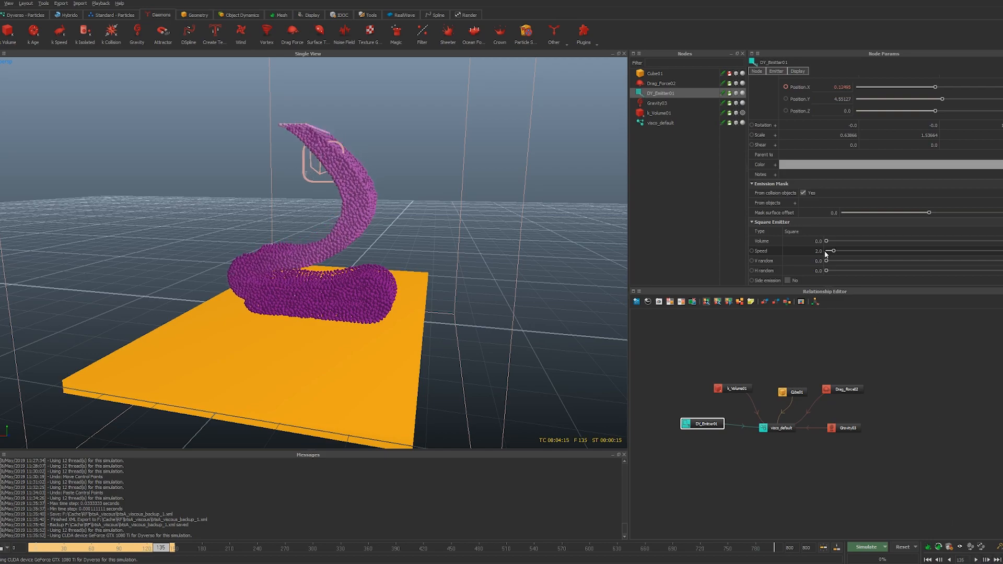
left_click(752, 250)
Set the emitter's Speed to 0 at frame 150 and keyframe it
left_click(174, 548)
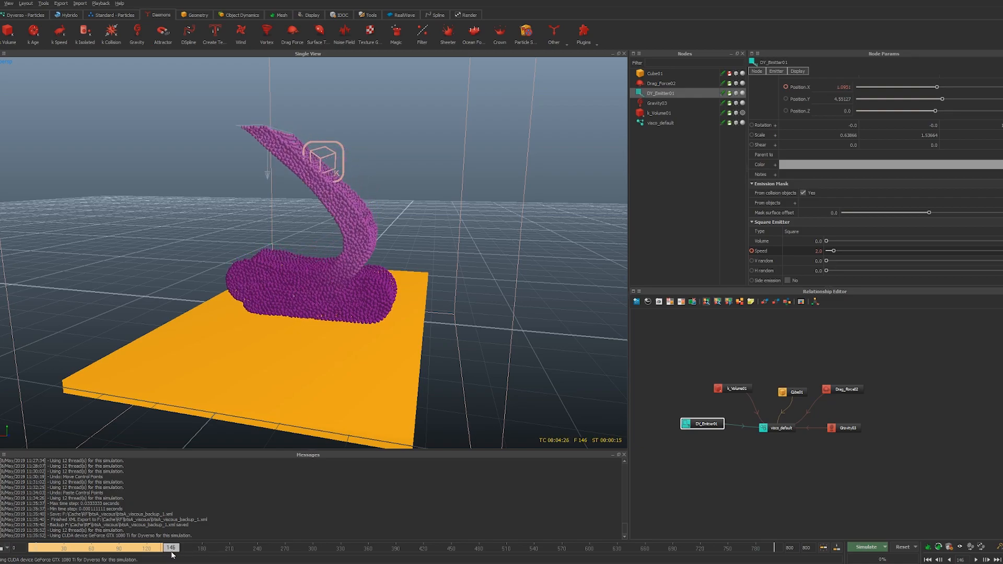
left_click_drag(173, 552, 174, 552)
left_click(175, 553)
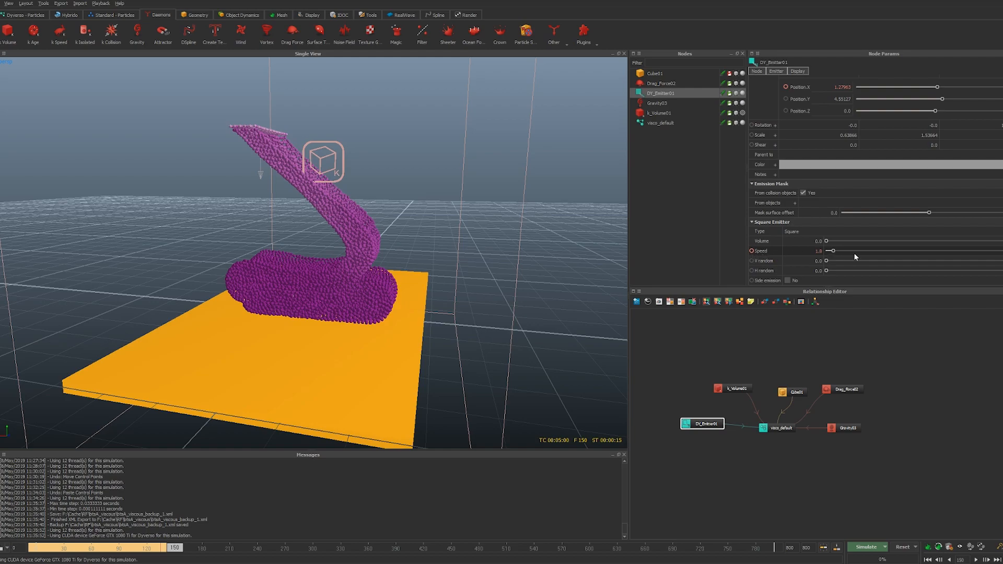
left_click(831, 251)
left_click(785, 251)
key("ctrl+a")
type("0")
key("Return")
left_click(751, 252)
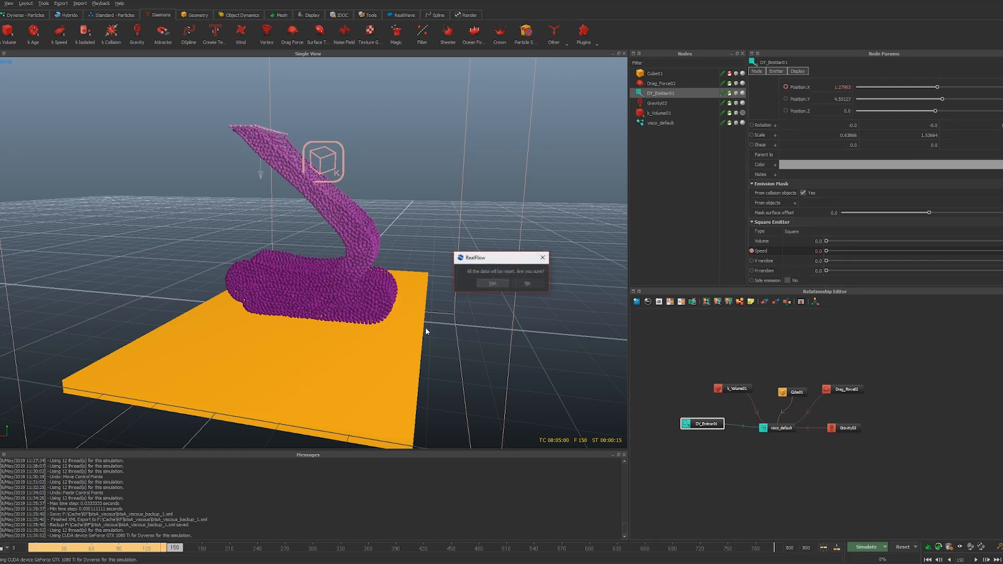
Reset the scene, simulate with the keyframed emitter speed, and stop at frame 190
key("Return")
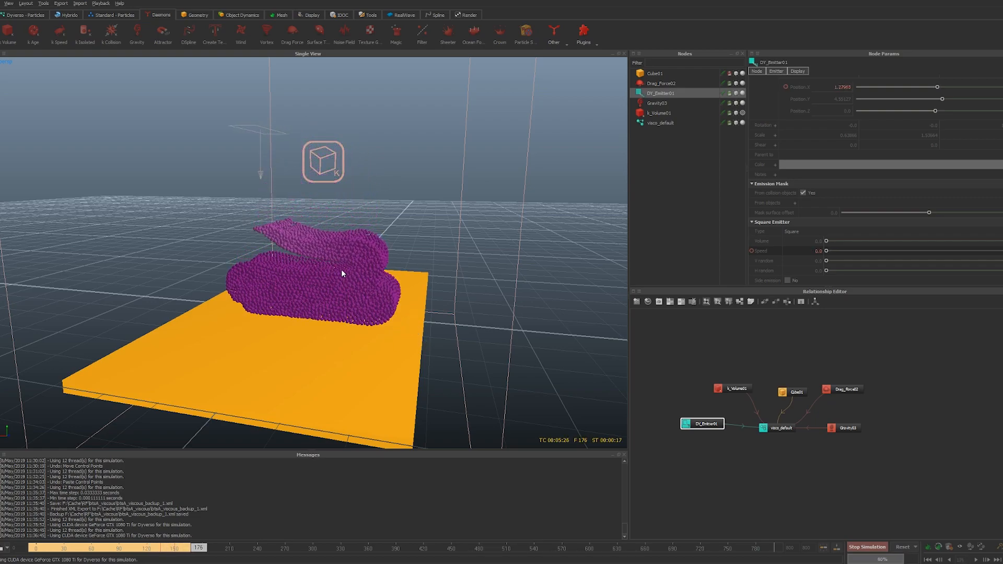
key("Escape")
left_click_drag(381, 288, 361, 303, "alt")
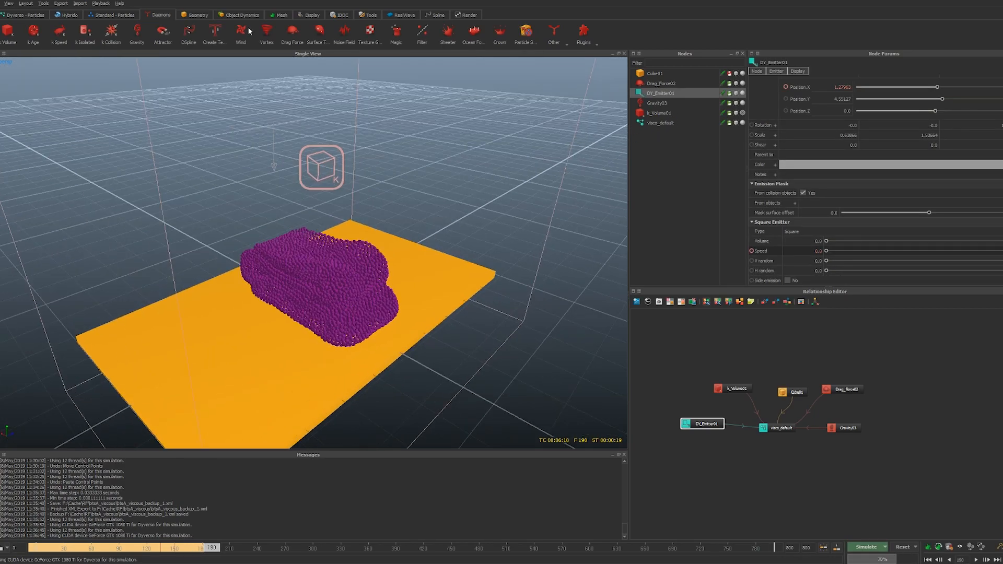
Add a ParticleMesh VDB to the visco_default domain and build the fluid mesh
left_click(28, 15)
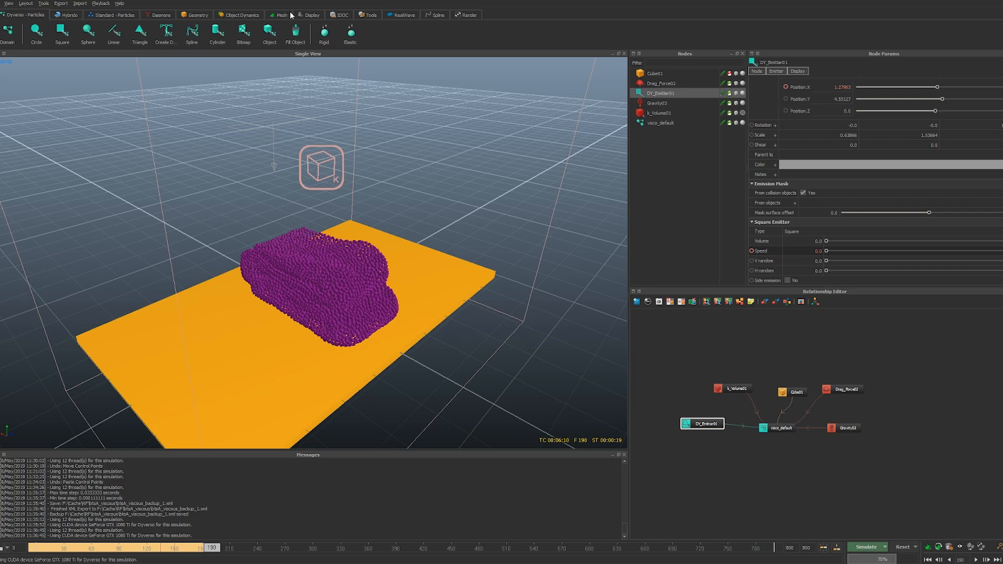
left_click(281, 15)
left_click(661, 123)
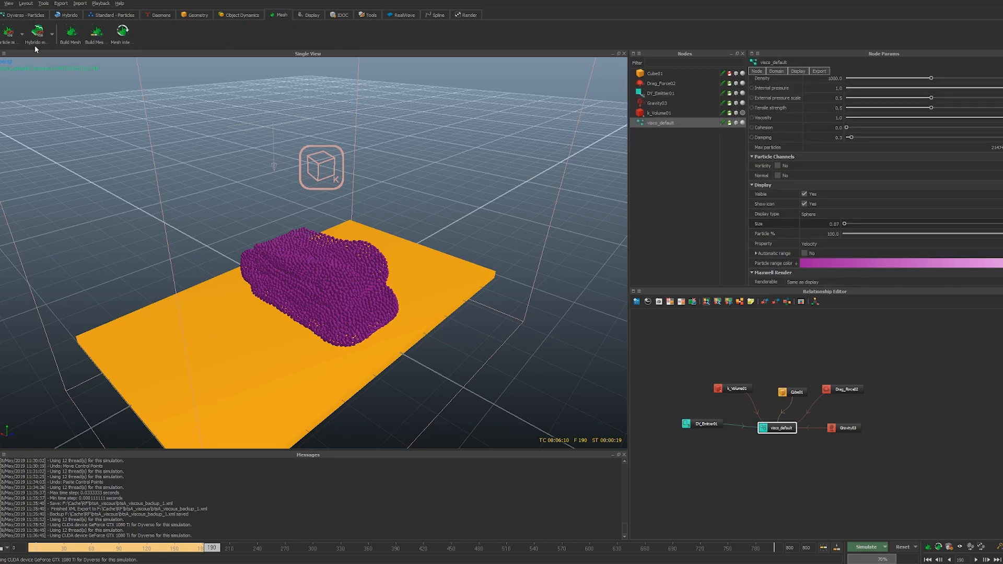
left_click(18, 34)
right_click(674, 122)
left_click(698, 157)
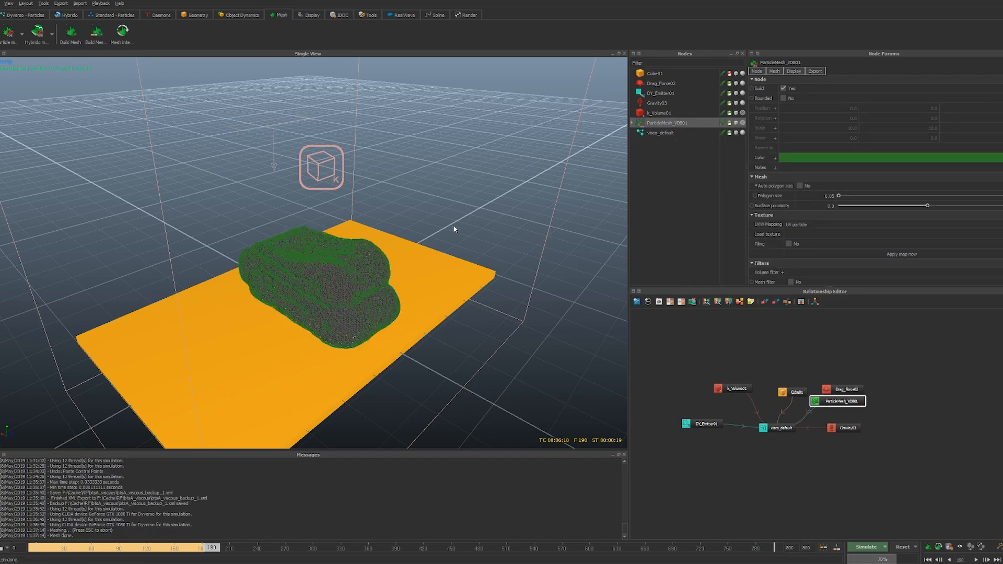
Display the fluid mesh smooth-shaded, inspect its surface from several angles, and delete the ParticleMesh node
key("0")
middle_click_drag(395, 269, 440, 260, "alt")
right_click_drag(440, 261, 336, 262, "alt")
left_click_drag(337, 265, 346, 254, "alt")
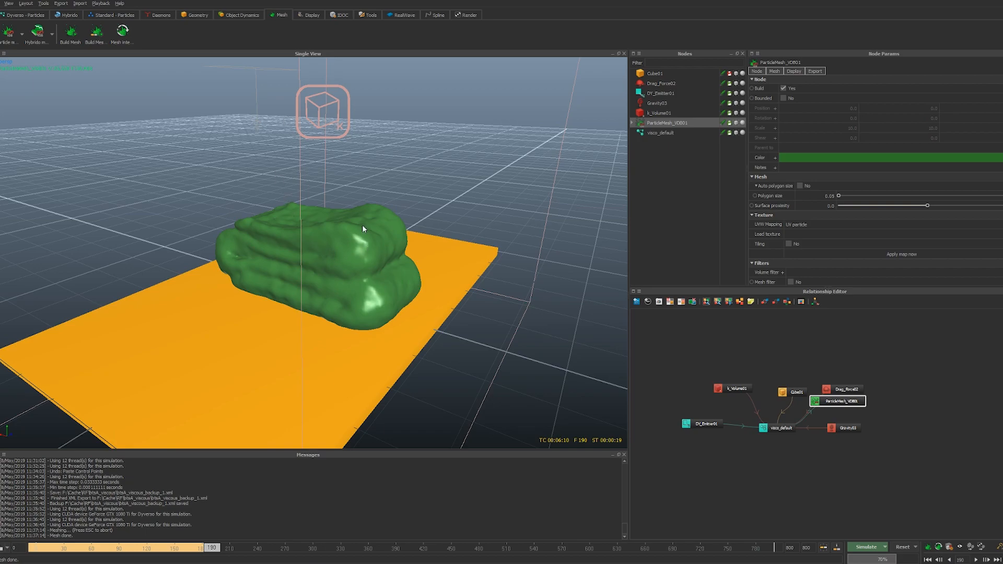
left_click_drag(358, 235, 364, 241, "alt")
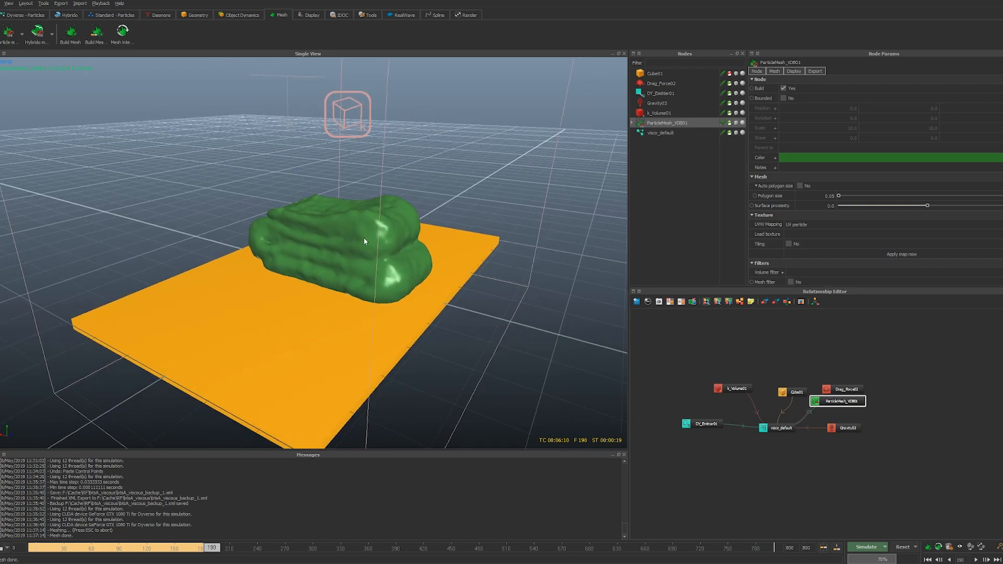
key("Delete")
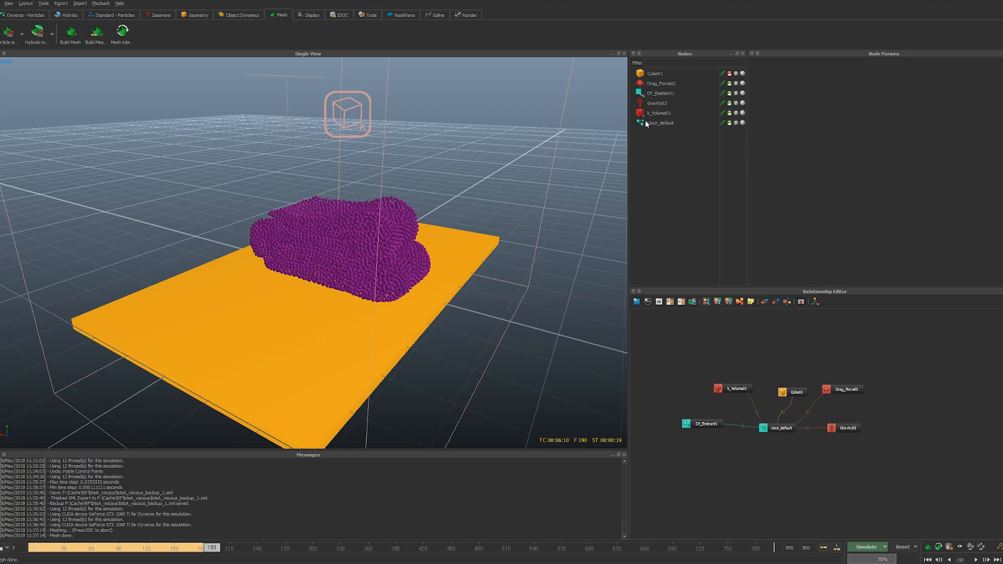
Duplicate the visco_default domain, placing the copy below the original in the Relationship Editor, and remove the copy's link to DY_Emitter01
left_click(665, 93)
left_click(666, 124)
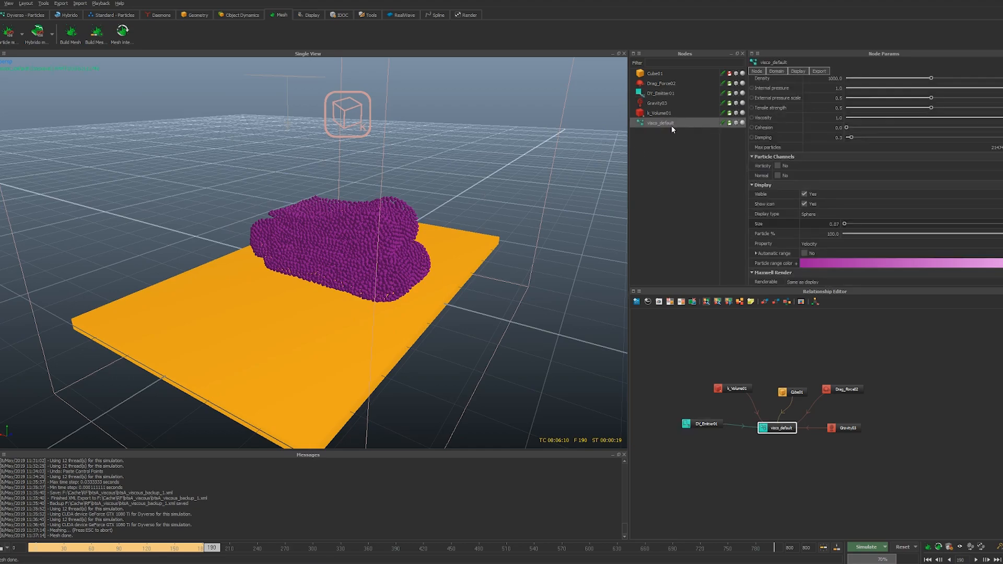
key("ctrl+d")
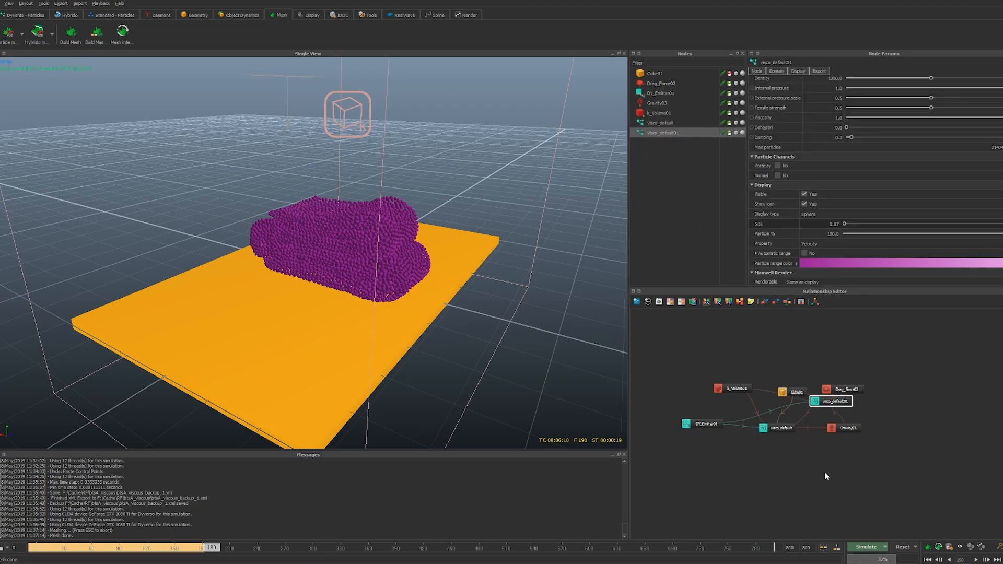
mouse_move(843, 402)
left_mouse_down()
mouse_move(790, 469)
mouse_move(799, 469)
left_mouse_up()
left_click(700, 429)
left_click_drag(743, 449, 729, 456)
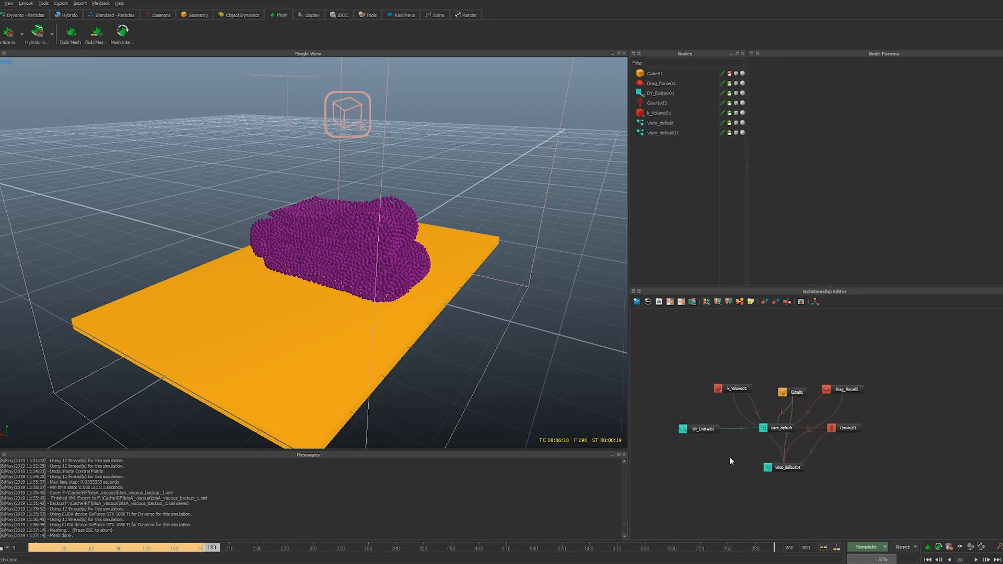
left_click(665, 130)
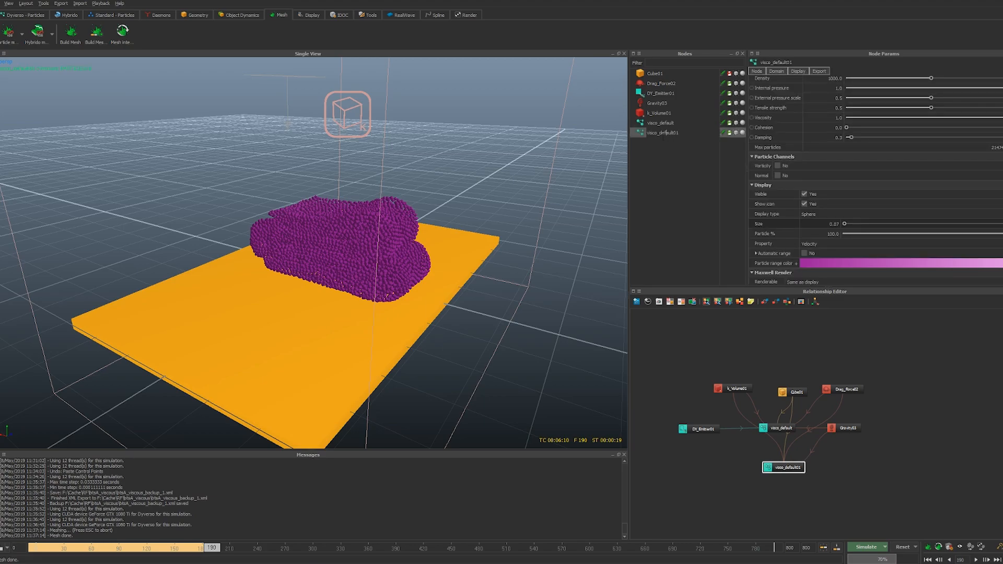
left_click(669, 123)
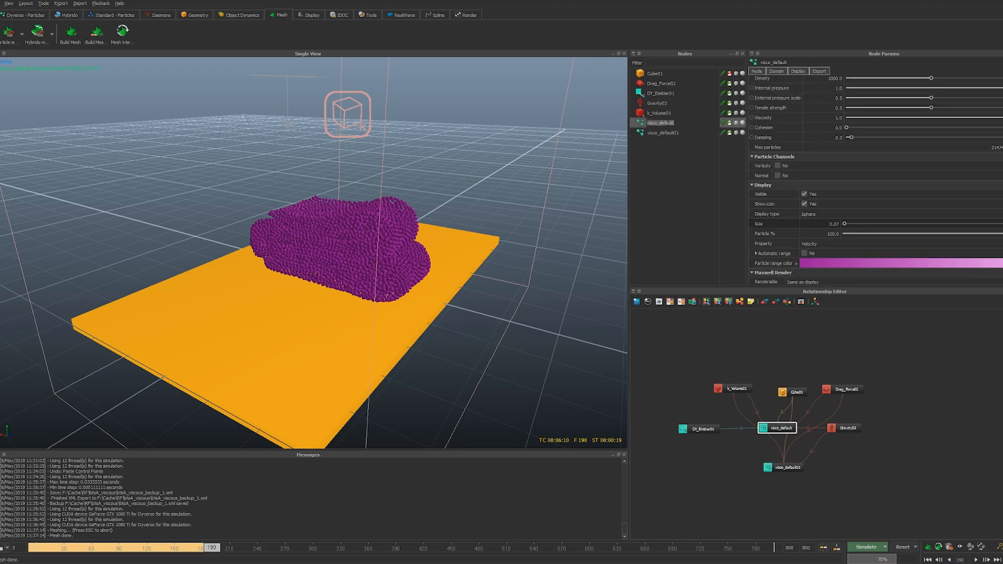
left_click(663, 132)
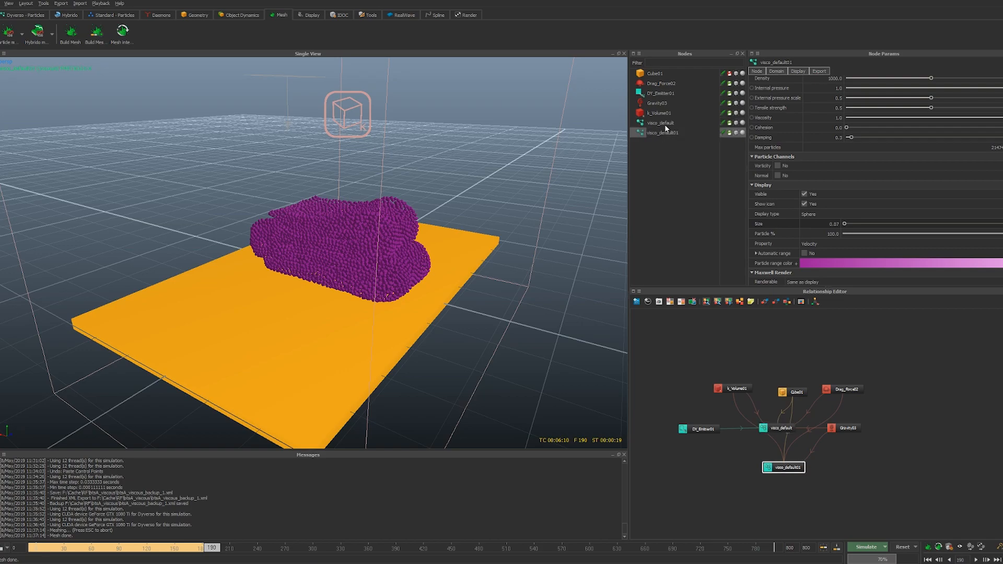
double_click(663, 123)
left_click(663, 125)
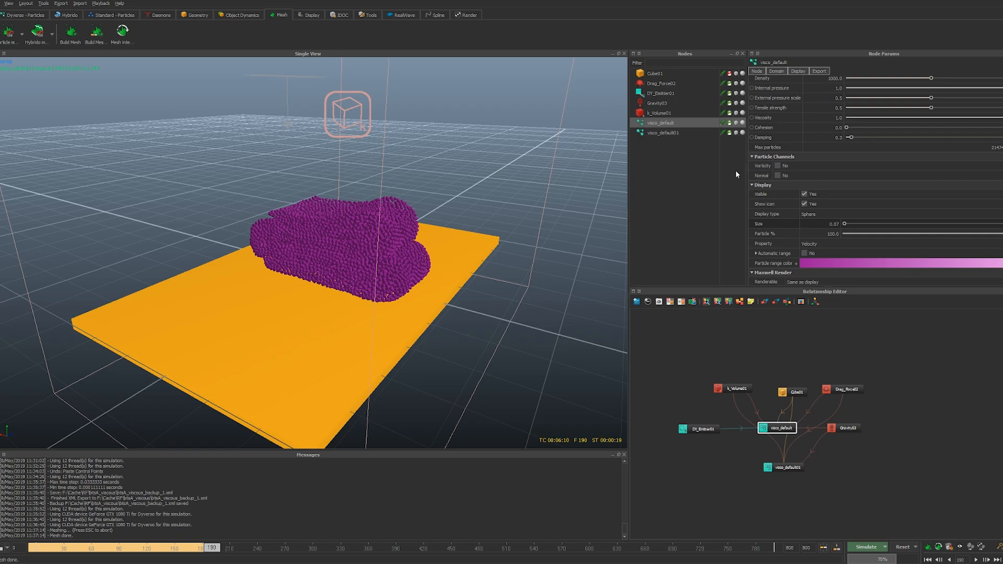
Duplicate DY_Emitter01, place the copy beside visco_default01 in the Relationship Editor, and link it to that domain
left_click(658, 95)
key("ctrl+d")
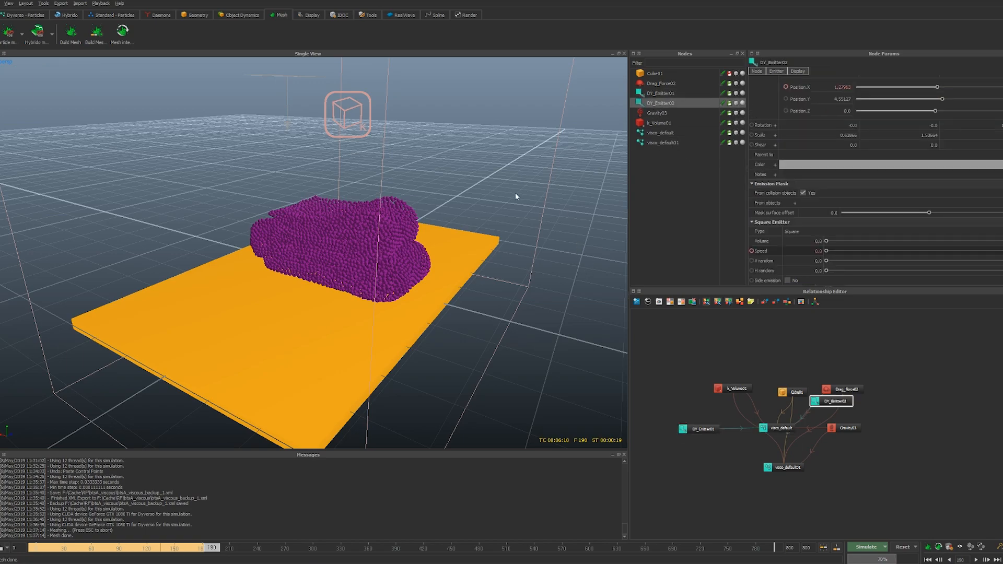
left_click_drag(841, 402, 704, 468)
left_click(746, 461)
left_click_drag(713, 468, 782, 466)
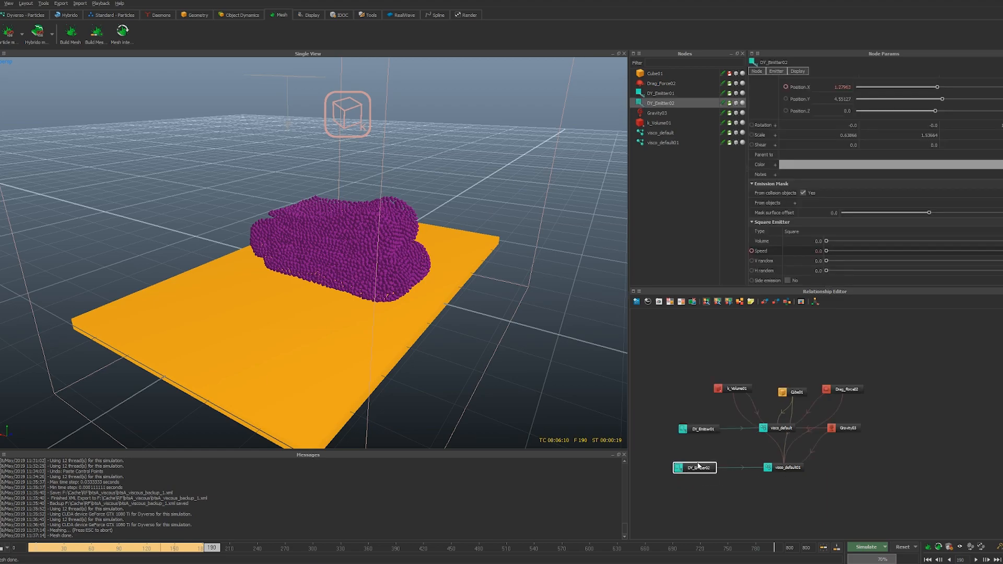
In the top view, space the emitters along Z, with DY_Emitter01 at about 3.11 and DY_Emitter02 at about 0.33
key("1")
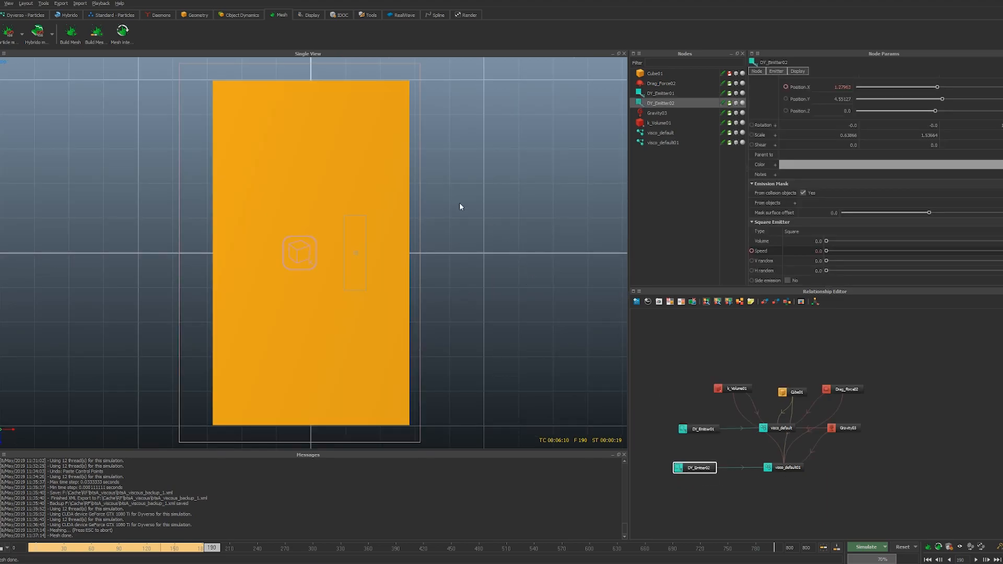
key("w")
left_click_drag(354, 309, 356, 208)
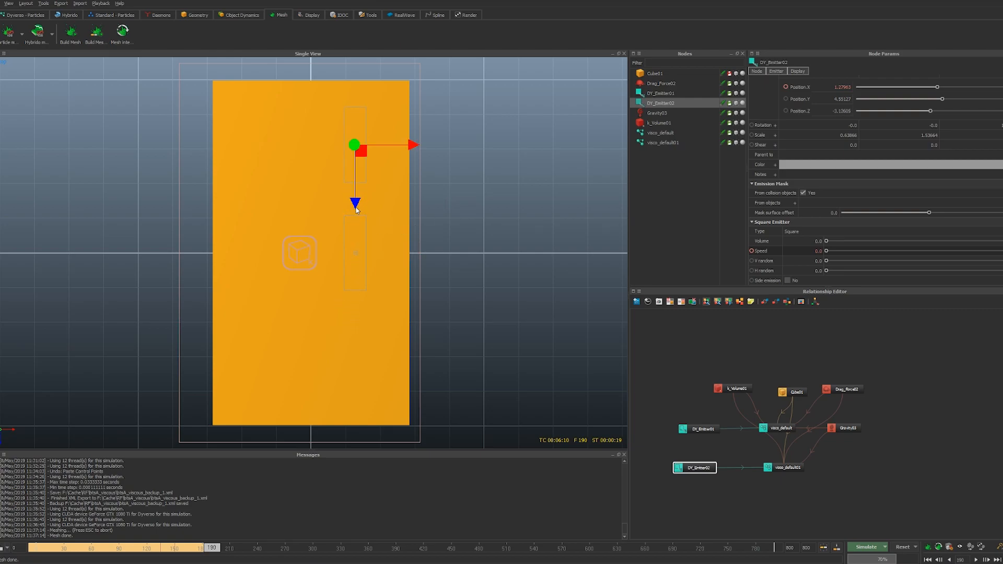
left_click(672, 93, "ctrl")
left_click_drag(355, 321, 355, 427)
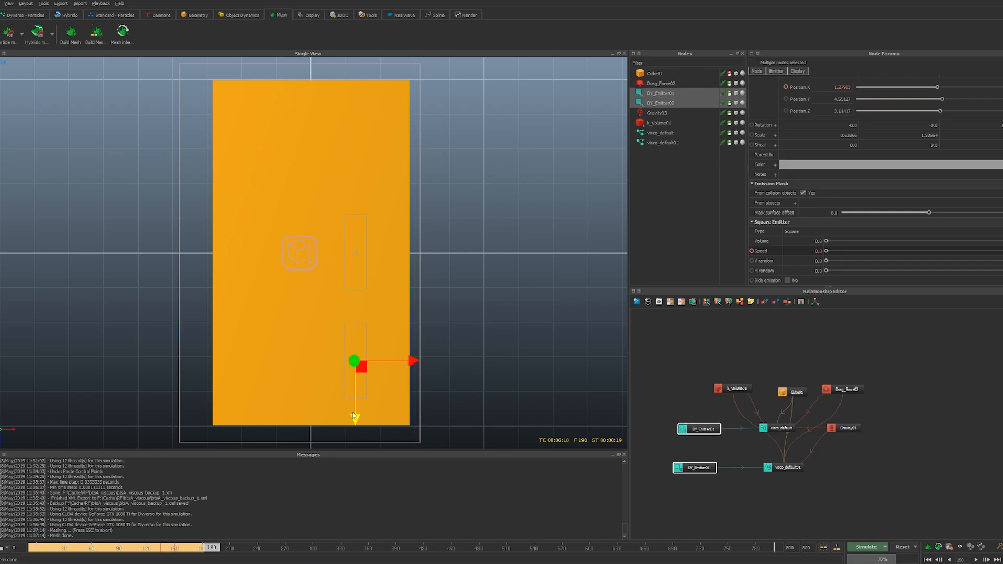
left_click(366, 282)
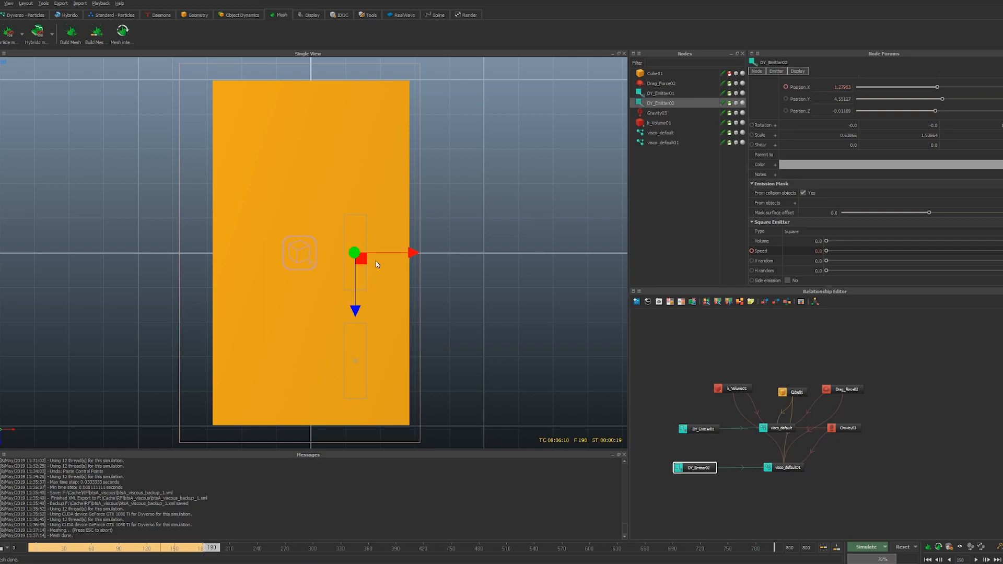
left_click_drag(360, 307, 359, 319)
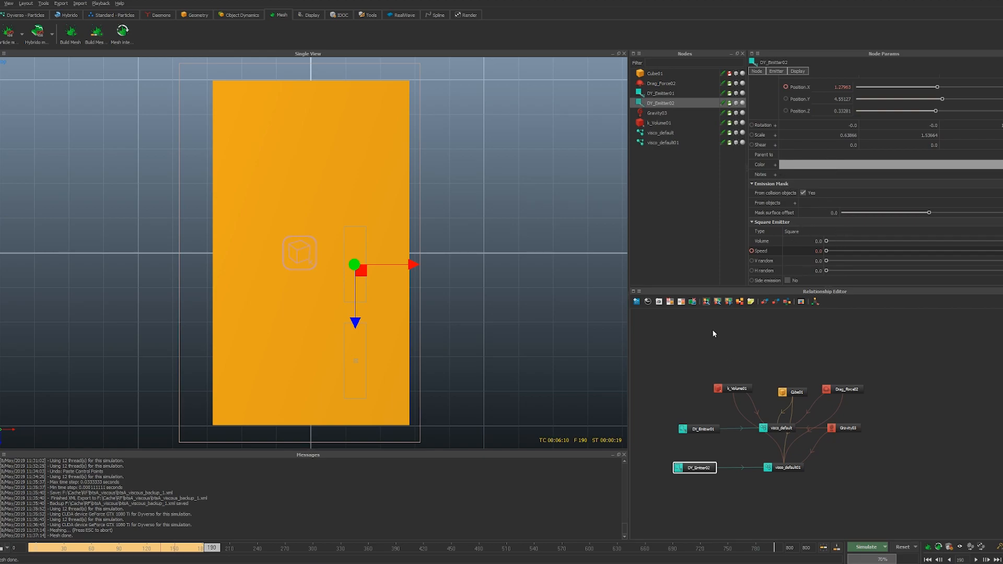
Set the viscosity of the visco_default01 domain to 0.75
left_click(665, 142)
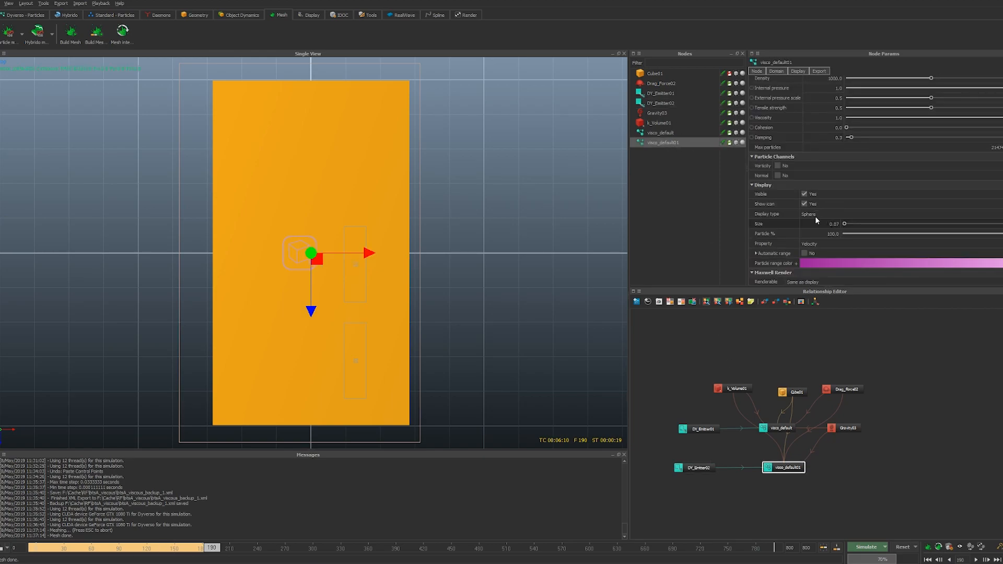
scroll(814, 215, "up", 5)
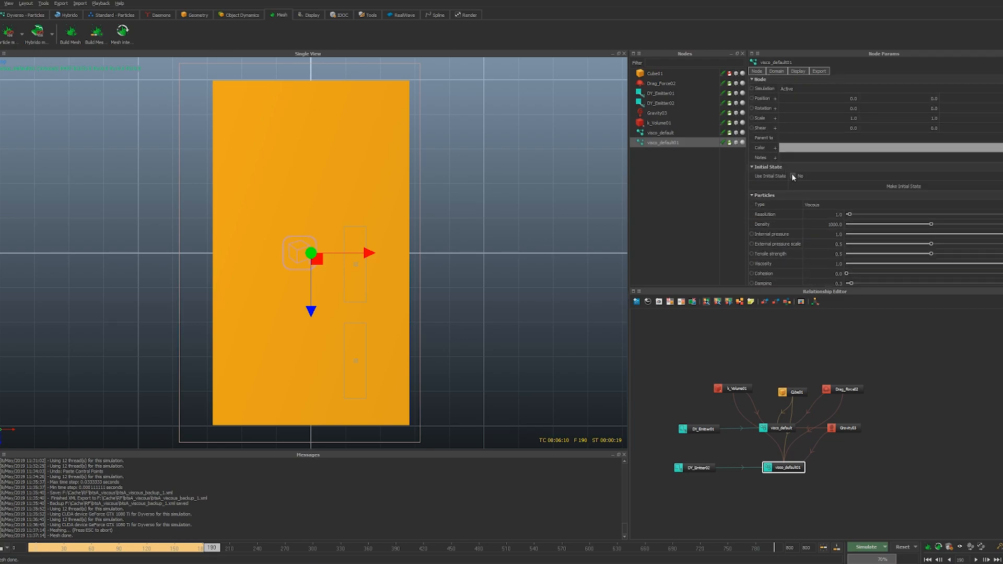
scroll(815, 250, "down", 1)
left_click(826, 239)
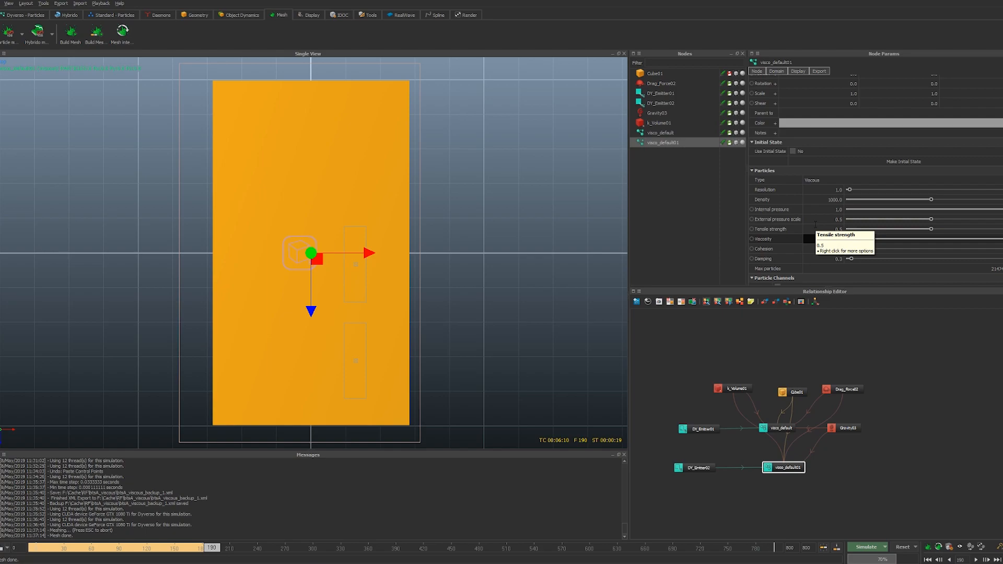
type("0.75")
key("Return")
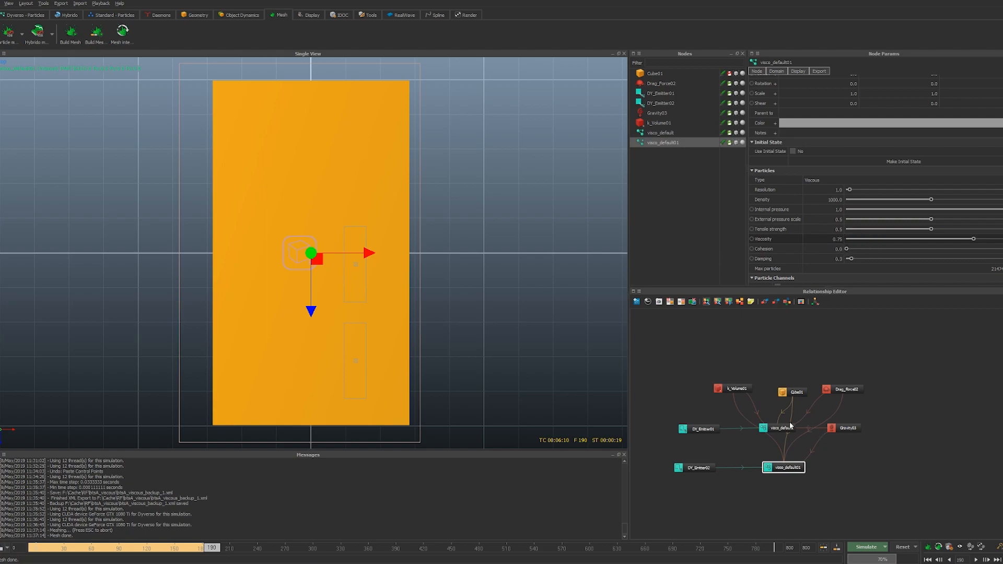
Duplicate visco_default01, place the copy below Gravity03 in the Relationship Editor, and remove the copy's link to DY_Emitter02
left_click(675, 100)
left_click(677, 140)
key("ctrl+d")
left_click_drag(841, 442, 847, 487)
left_click(773, 502)
Duplicate DY_Emitter02, place the copy below the original in the Relationship Editor, and link it to visco_default02
left_click(698, 466)
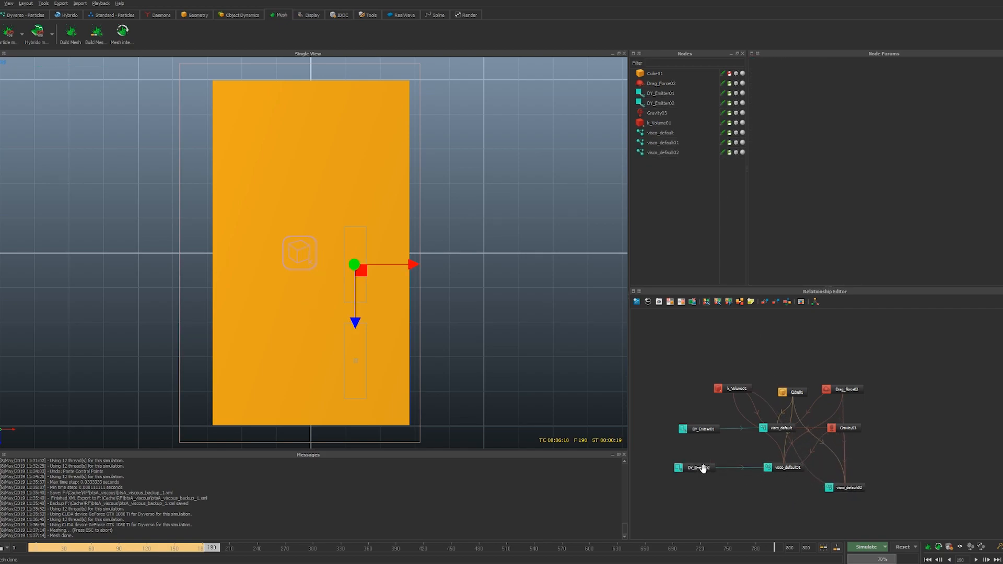
key("ctrl+d")
left_click_drag(835, 447, 753, 516)
left_click(797, 487)
left_click_drag(833, 443, 842, 489)
left_click(760, 499)
Set the viscosity of the visco_default02 domain to 0.5
left_click(846, 487)
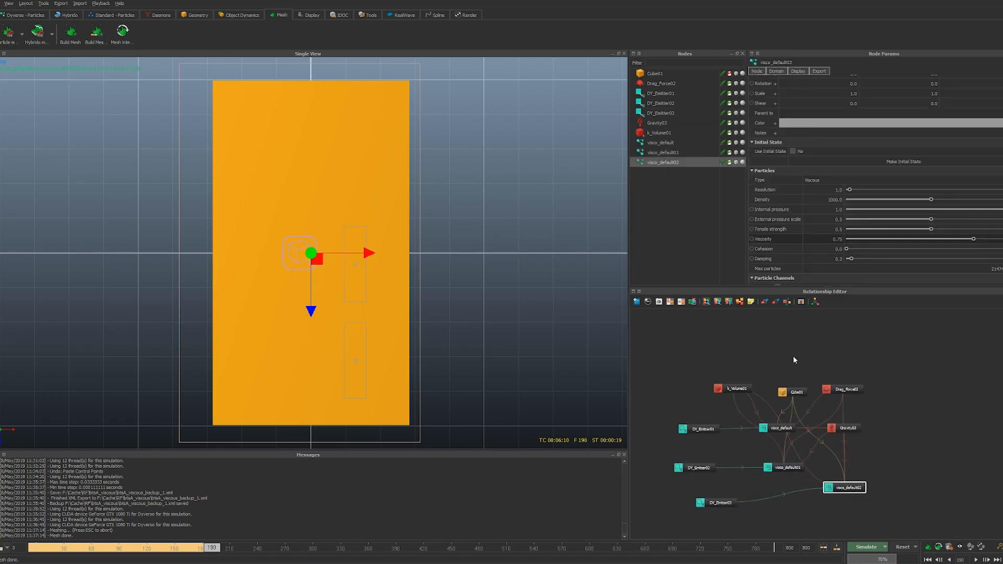
double_click(834, 239)
key("Return")
Move DY_Emitter03 along Z to about -2.19 and shift the Cube01 slab in negative Z beneath the three emitters
left_click(713, 502)
left_click_drag(355, 321, 346, 239)
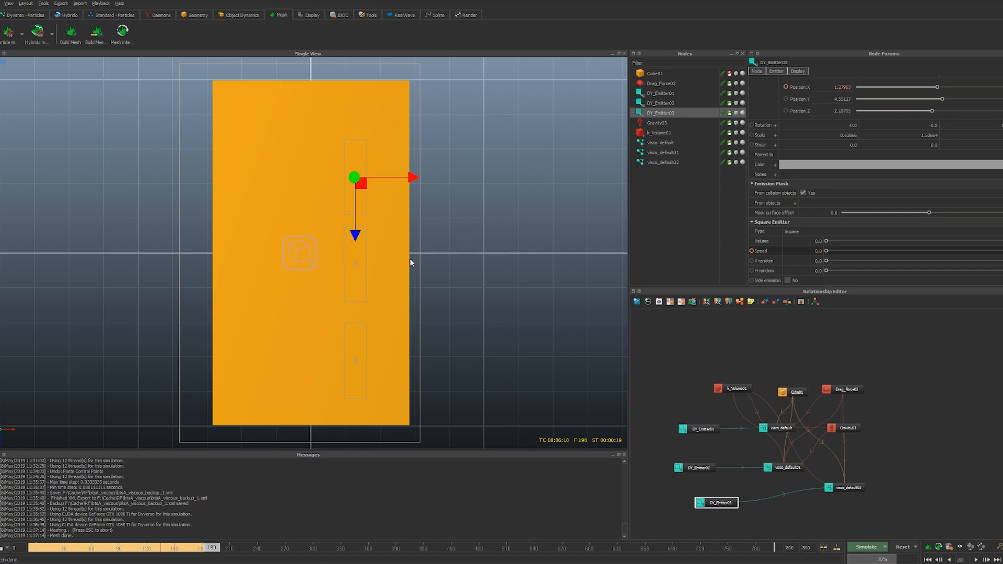
left_click(337, 100)
left_click_drag(311, 313, 310, 294)
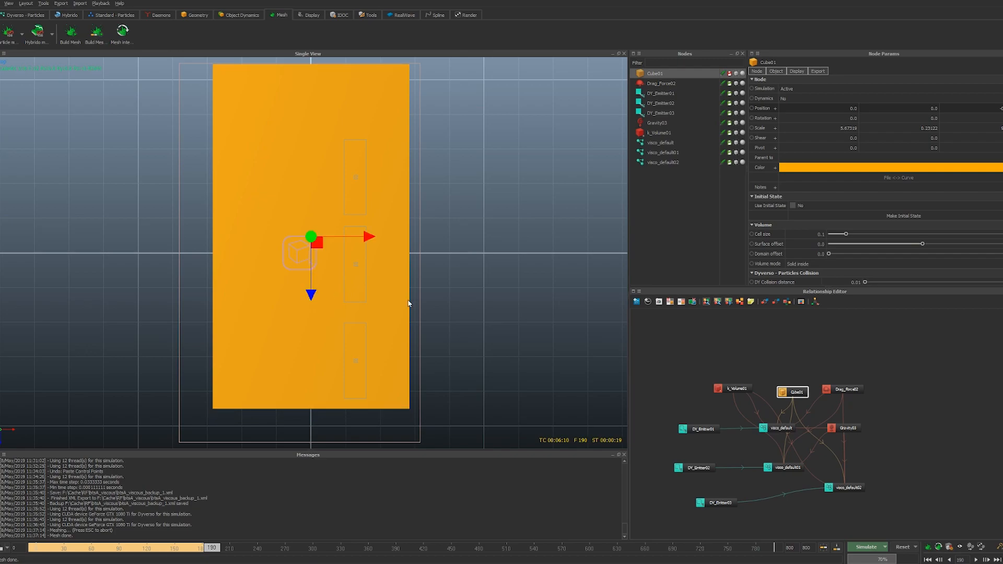
Duplicate visco_default02, place the copy beside the original in the Relationship Editor, and remove the copy's link to DY_Emitter03
left_click(668, 162)
key("ctrl+d")
left_click_drag(865, 455, 902, 497)
left_click(826, 508)
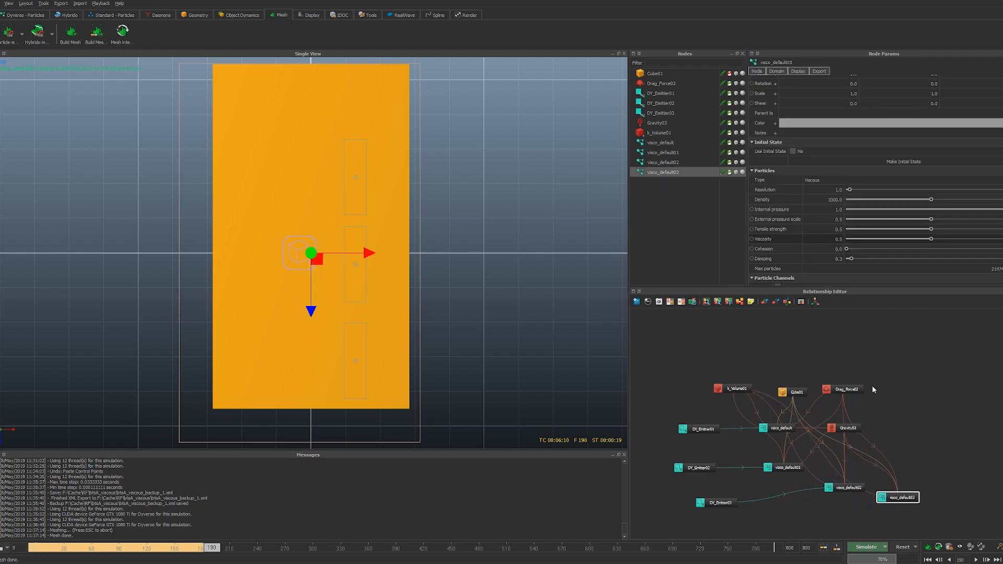
Set the viscosity of the visco_default03 domain to 0.25
double_click(810, 235)
type("0.25")
key("Return")
Duplicate DY_Emitter03, place the copy below the original in the Relationship Editor, and link it to visco_default03
left_click(667, 113)
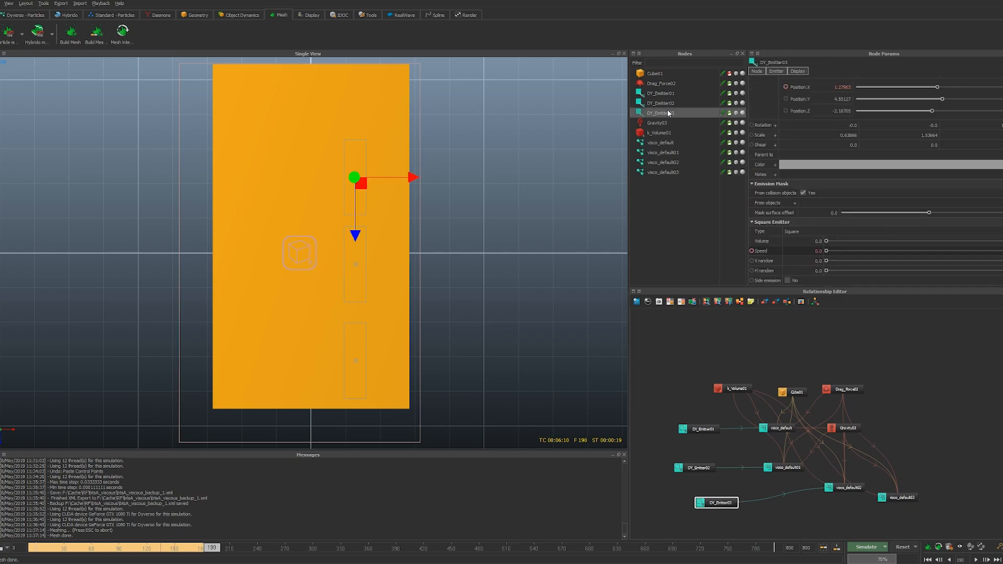
key("ctrl+d")
mouse_move(863, 457)
left_mouse_down()
mouse_move(832, 517)
mouse_move(800, 530)
mouse_move(708, 526)
mouse_move(897, 526)
mouse_move(897, 495)
mouse_move(899, 516)
left_mouse_up()
left_click(822, 531)
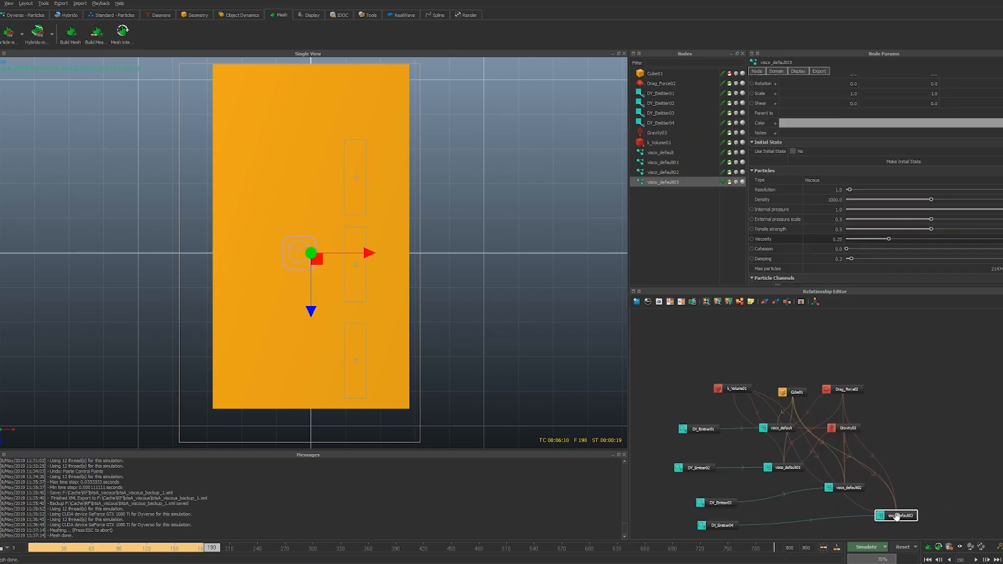
Undo the accidental move of visco_default03 and move DY_Emitter04 along Z to about -4.66
left_click_drag(320, 309, 366, 150)
key("ctrl+z")
left_click(654, 123)
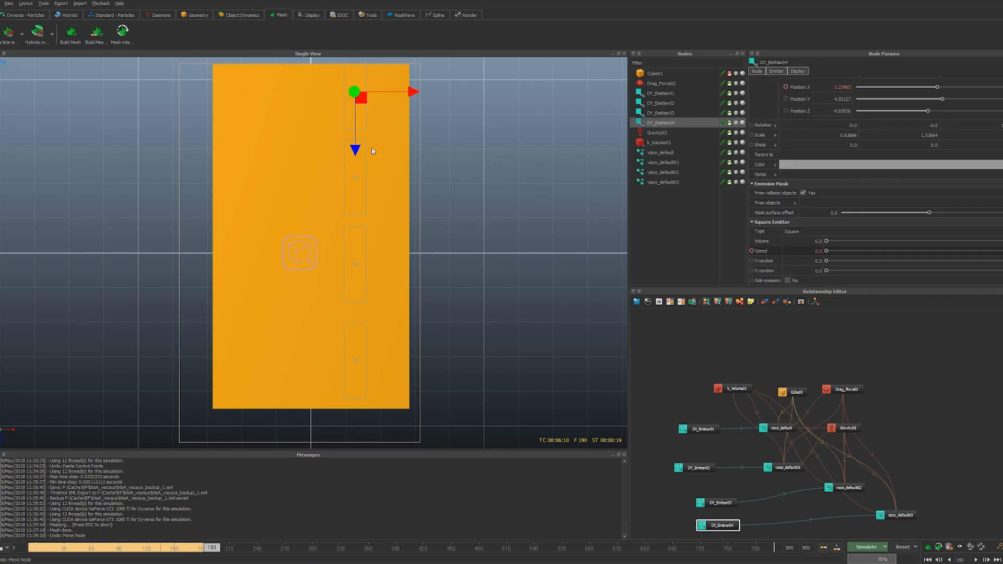
Lengthen the Cube01 slab along Z and reposition it so that it extends beneath all four emitters
left_click(384, 150)
key("r")
left_click_drag(312, 295, 316, 308)
middle_click_drag(485, 290, 510, 343, "alt")
scroll(509, 342, "down", 1)
middle_click_drag(369, 374, 346, 325, "alt")
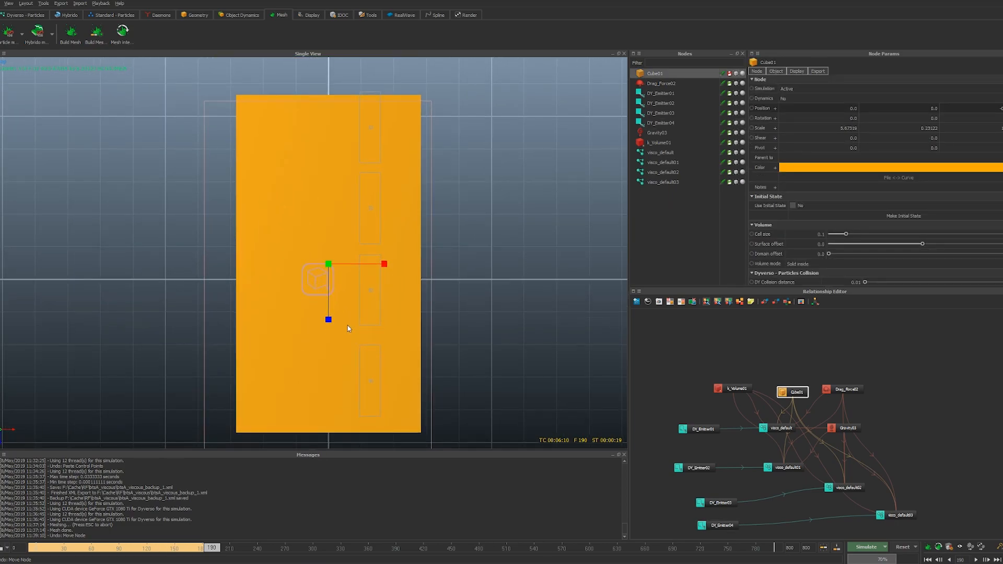
mouse_move(329, 319)
left_mouse_down()
mouse_move(334, 345)
mouse_move(329, 302)
left_mouse_up()
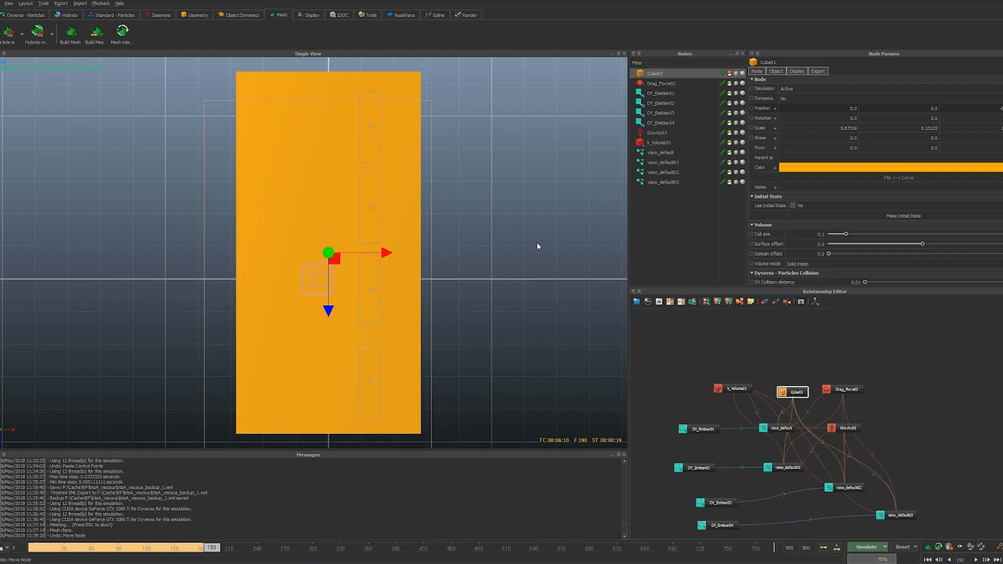
Enlarge and shift the k_Volume01 kill volume along Z so that it encloses the slab and all four emitters
left_click(426, 99)
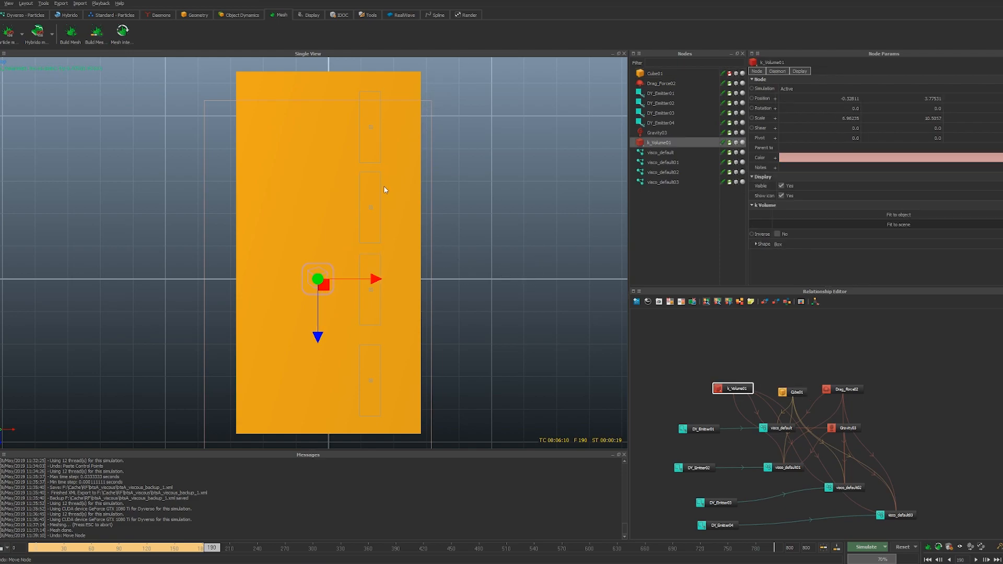
mouse_move(327, 339)
left_mouse_down()
mouse_move(326, 305)
mouse_move(318, 349)
left_mouse_up()
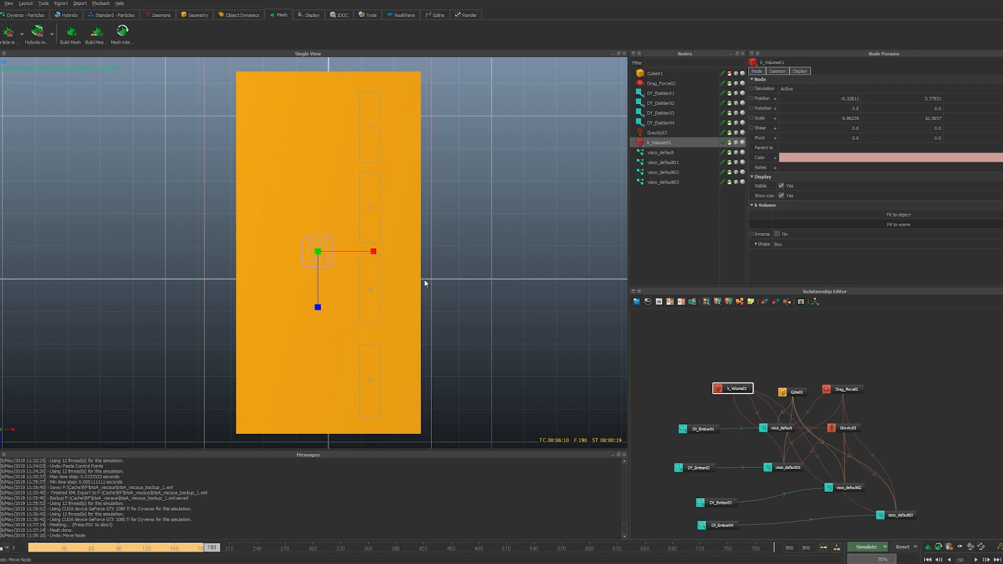
key("4")
left_click_drag(462, 286, 447, 307, "alt")
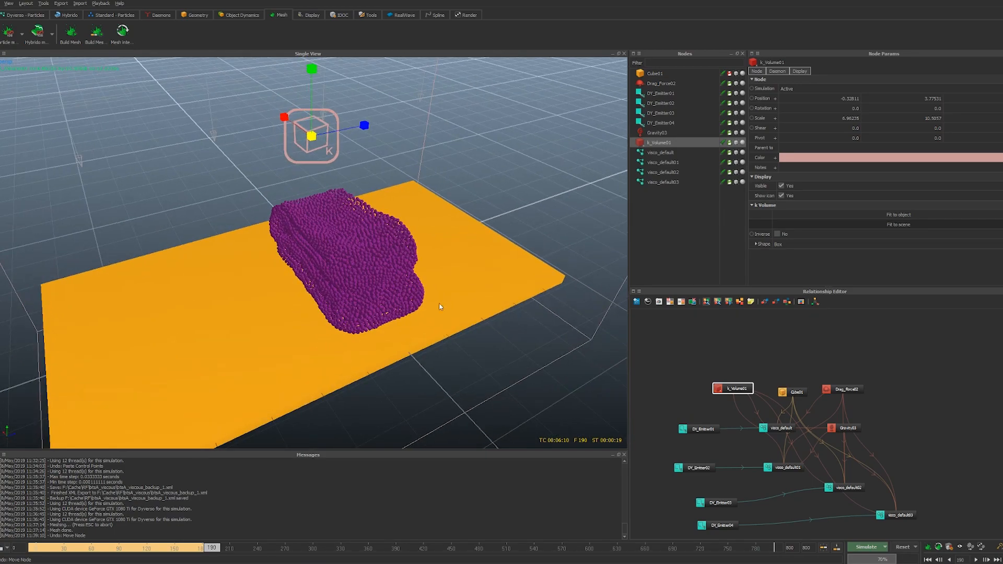
right_click_drag(447, 307, 352, 254, "alt")
Set the DY Friction of the Cube01 slab to 1.0
left_click(299, 288)
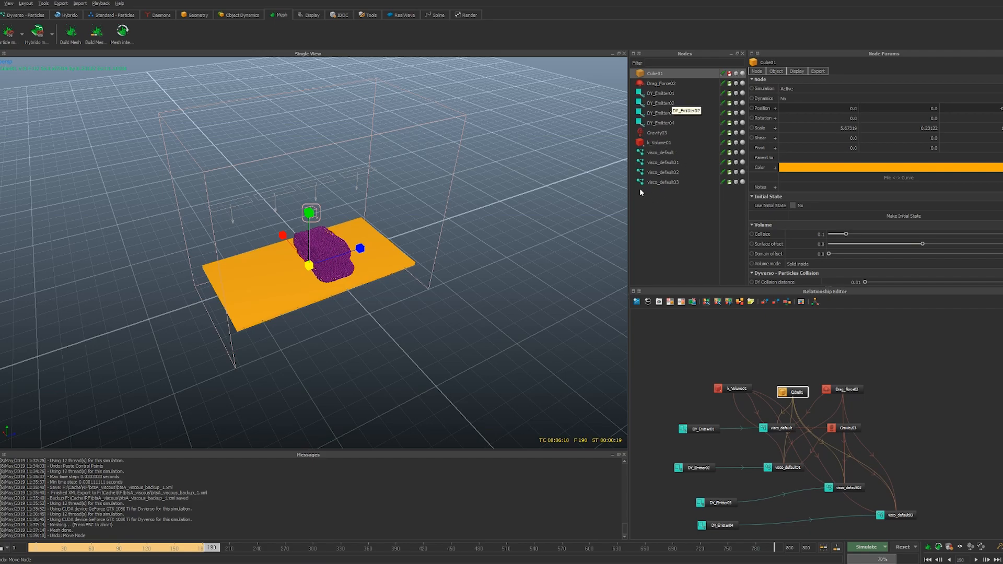
left_click_drag(447, 315, 385, 366, "alt")
right_click_drag(385, 366, 419, 368, "alt")
left_click(450, 280)
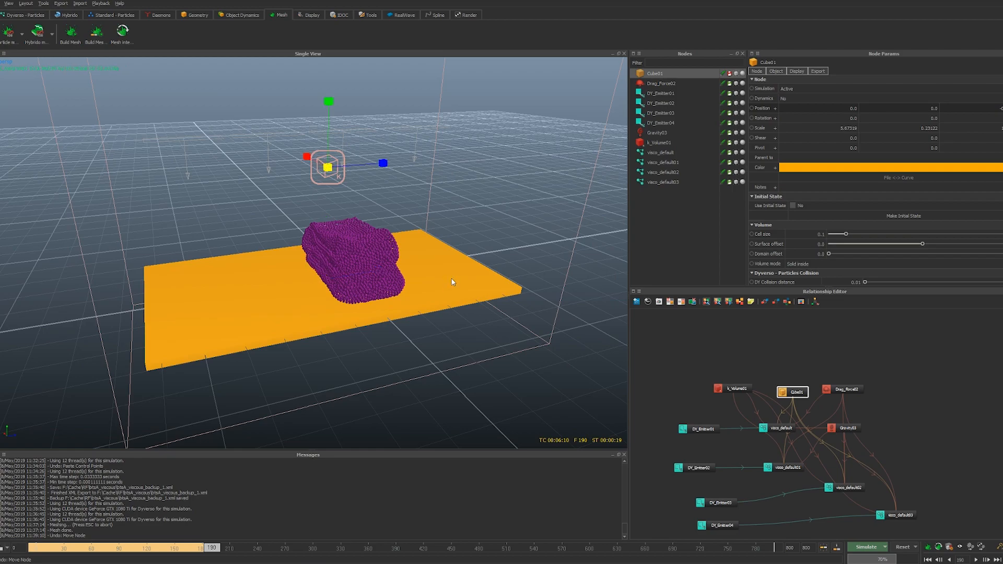
left_click(655, 74)
scroll(798, 256, "down", 5)
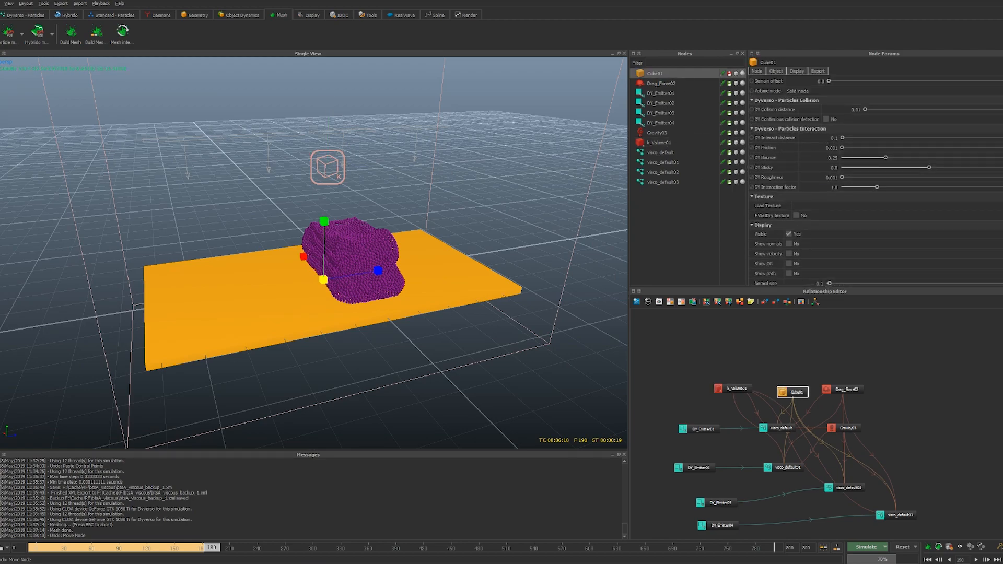
double_click(815, 146)
type("1")
key("Return")
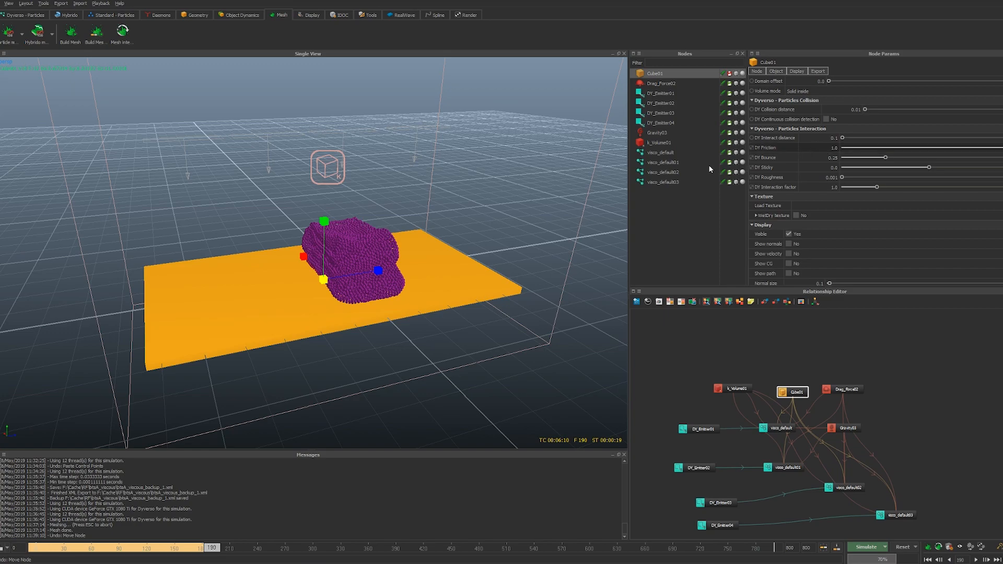
Reset the scene, simulate the four viscous fluids, and watch them pour onto the slab from a low side angle
left_click_drag(436, 234, 432, 242, "alt")
right_click_drag(432, 242, 419, 238, "alt")
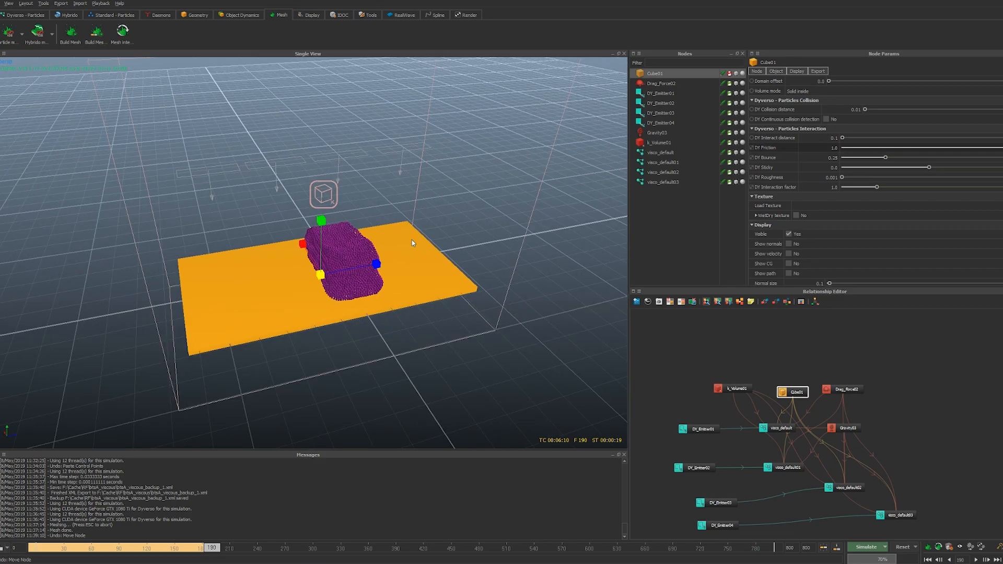
key("ctrl+r")
left_click(491, 282)
key("ctrl+a")
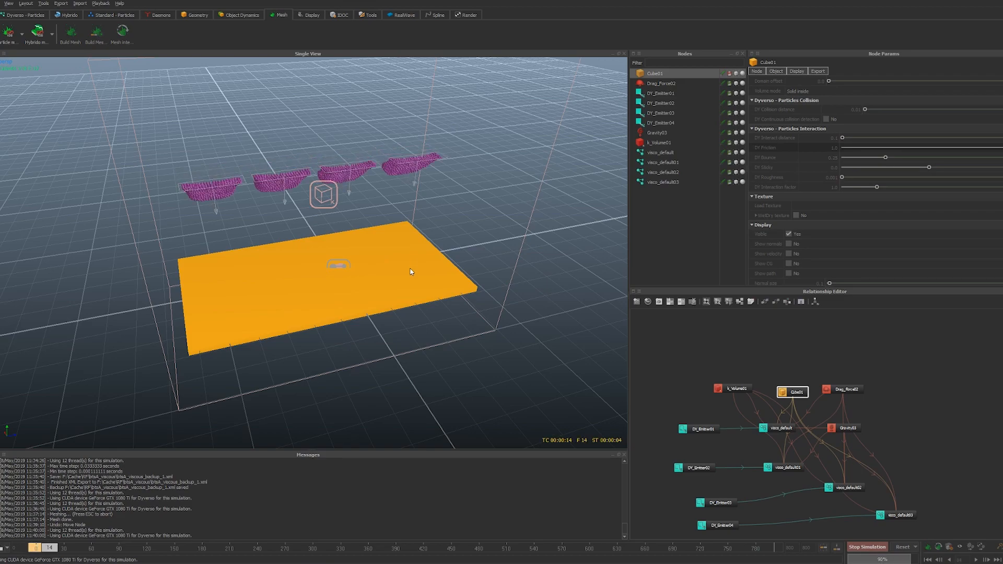
left_click_drag(398, 279, 316, 273, "alt")
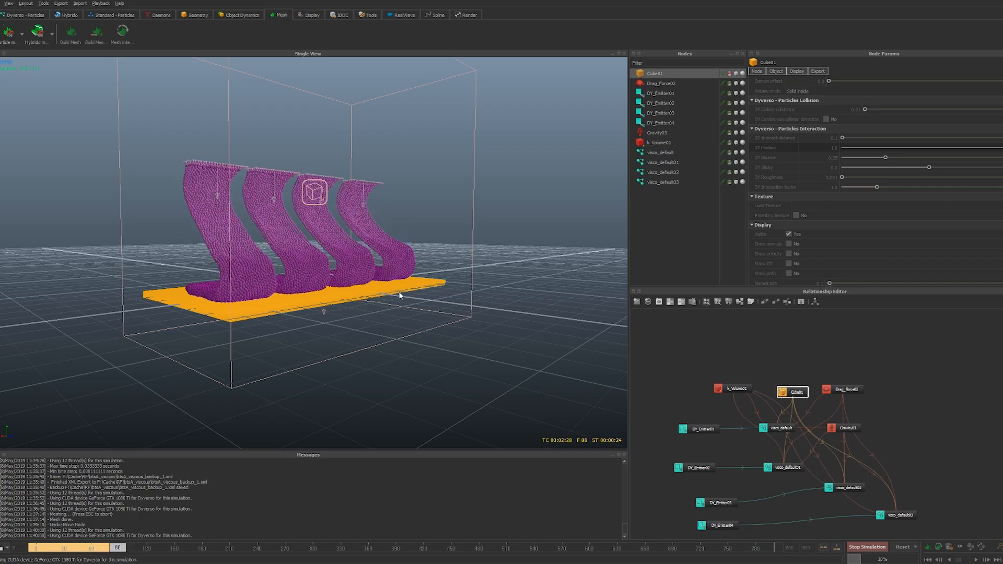
Review the viscosity of each of the four viscous domains while watching their fluids pour onto the slab
left_click_drag(378, 297, 358, 318, "alt")
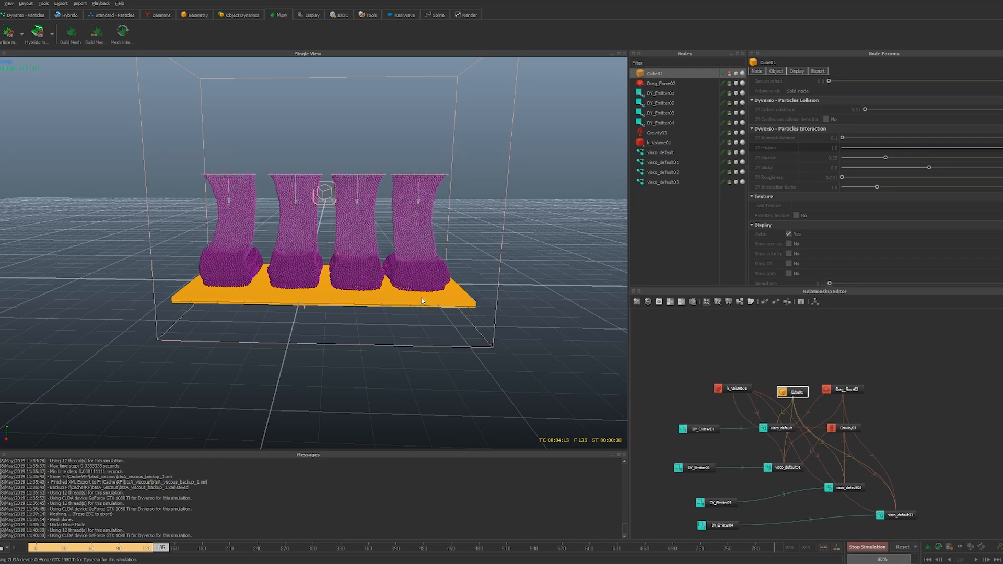
left_click_drag(416, 302, 382, 308, "alt")
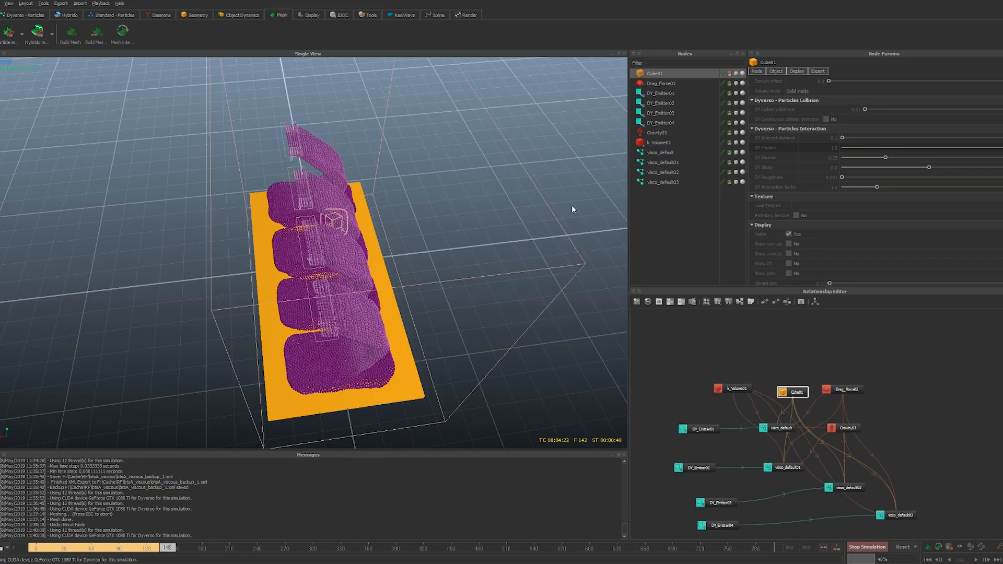
left_click(677, 153)
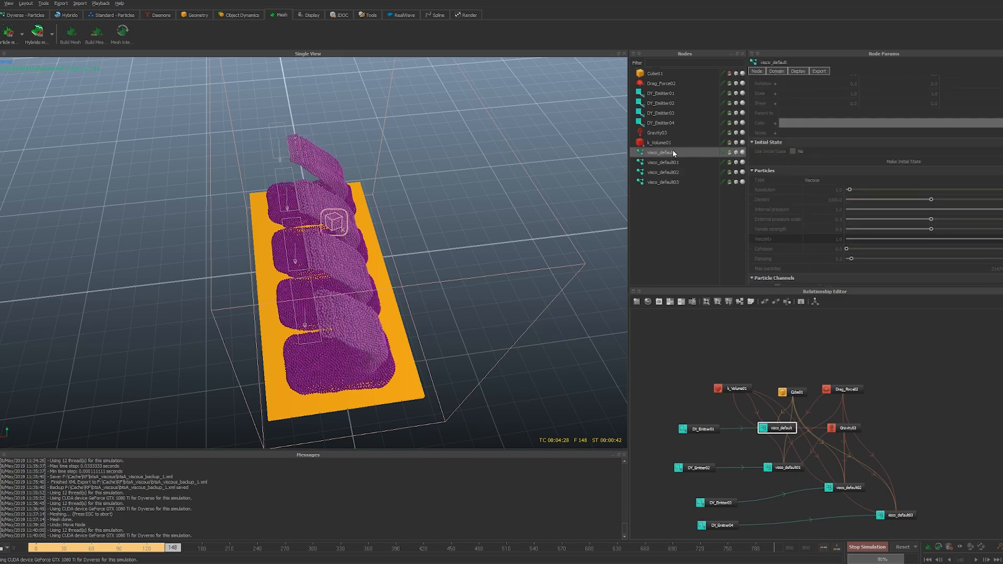
left_click(670, 162)
left_click(668, 171)
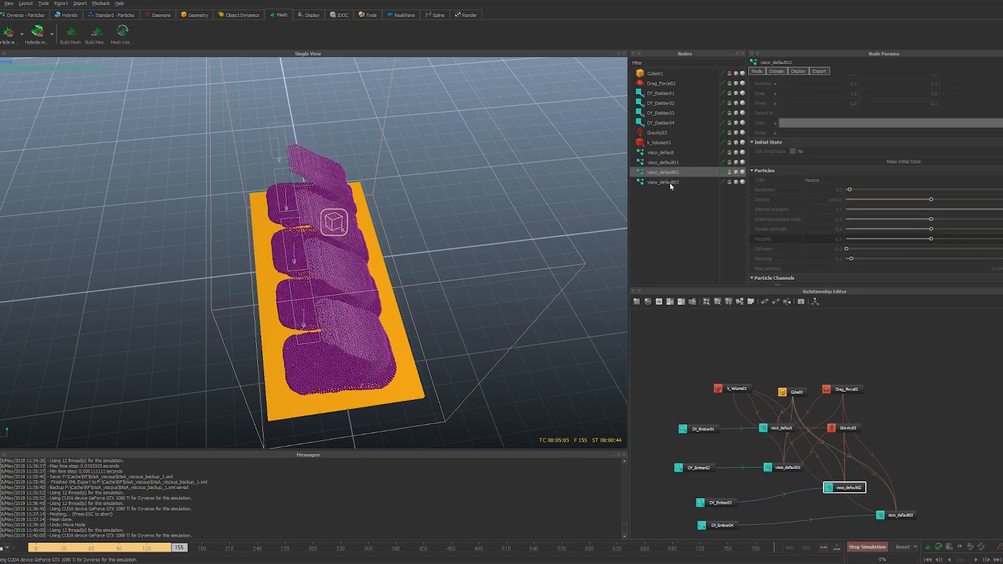
left_click(667, 182)
left_click_drag(485, 313, 419, 353, "alt")
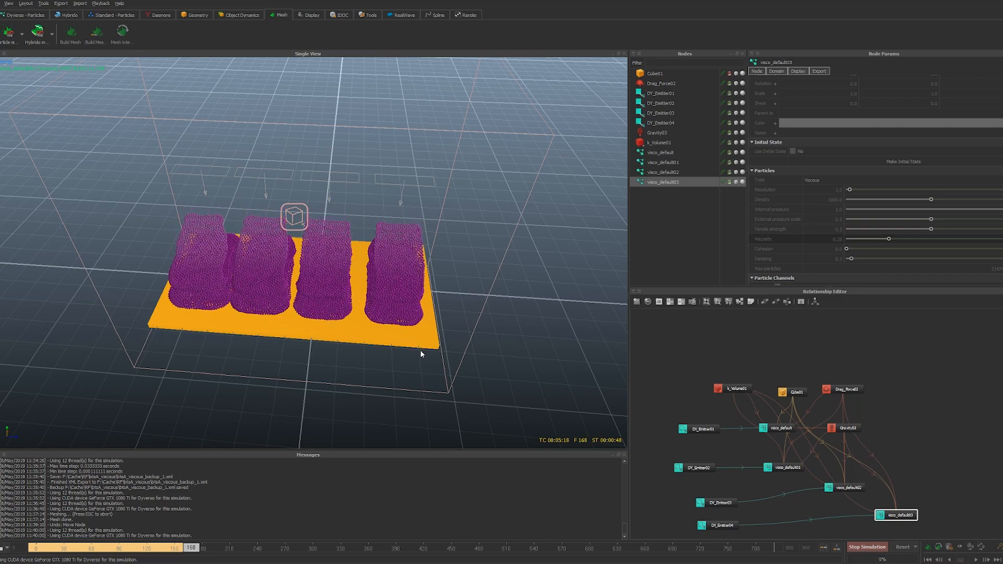
Examine from several angles how the four fluids settle on the slab, and stop the simulation
left_click(658, 124)
left_click_drag(508, 189, 395, 207, "alt")
right_click_drag(369, 242, 415, 236, "alt")
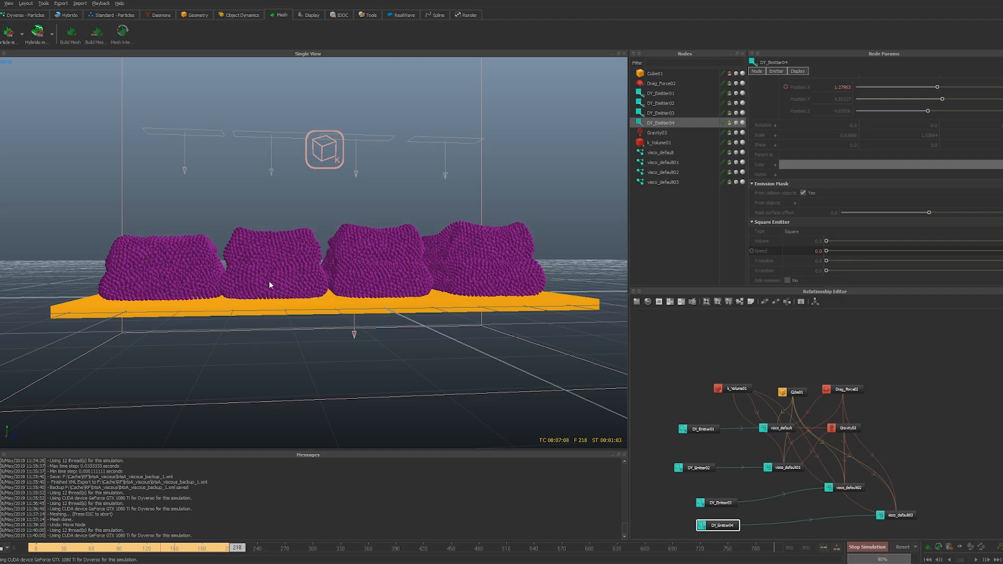
left_click_drag(188, 278, 359, 307, "alt")
right_click_drag(358, 307, 337, 254, "alt")
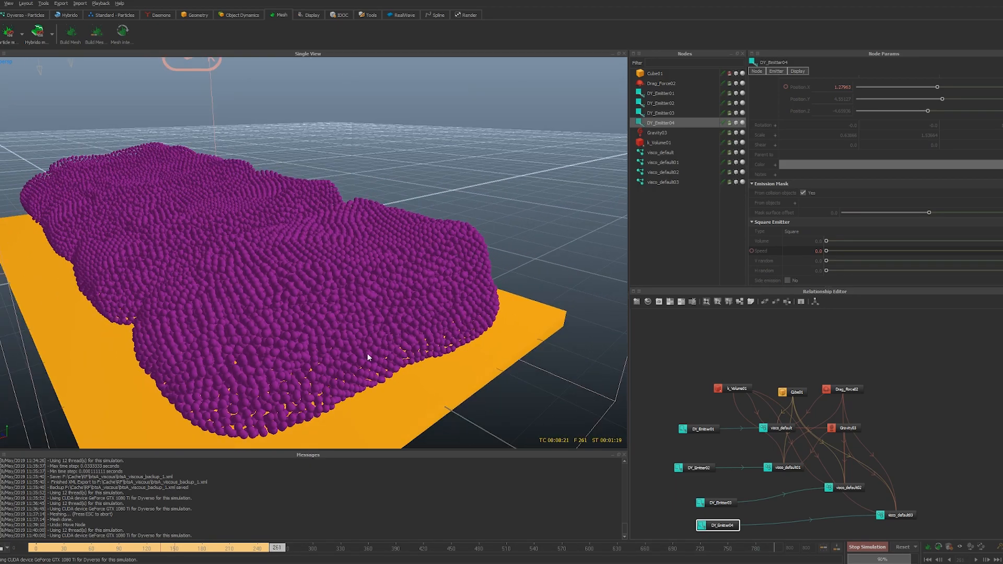
right_click_drag(421, 261, 350, 243, "alt")
left_click_drag(350, 243, 364, 288, "alt")
right_click_drag(364, 288, 336, 293, "alt")
left_click_drag(336, 293, 365, 294, "alt")
right_click_drag(365, 294, 409, 301, "alt")
middle_click_drag(408, 301, 481, 308, "alt")
right_click_drag(481, 308, 456, 300, "alt")
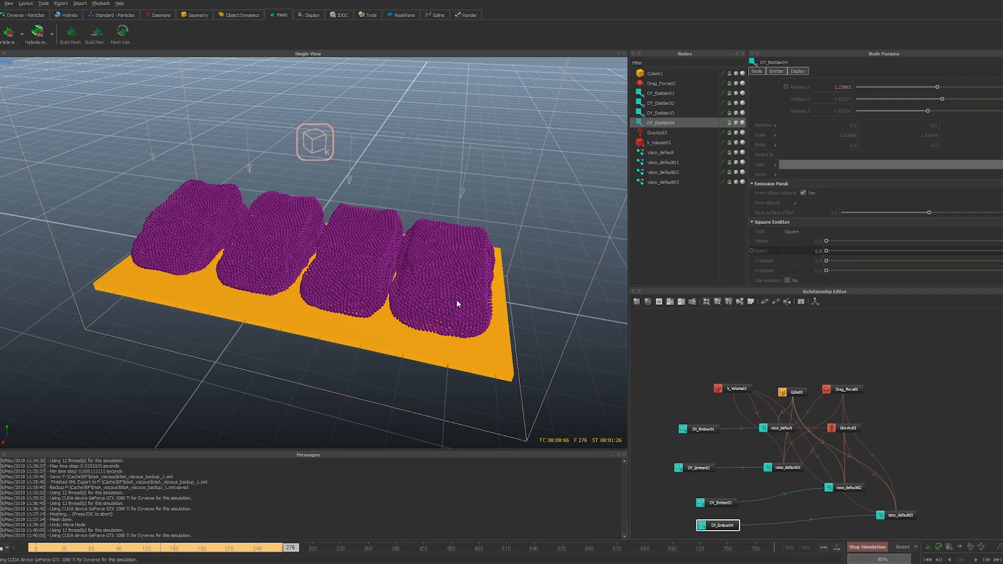
mouse_move(450, 314)
left_mouse_down("alt")
mouse_move(396, 323)
mouse_move(414, 324)
mouse_move(428, 302)
mouse_move(443, 318)
left_mouse_up("alt")
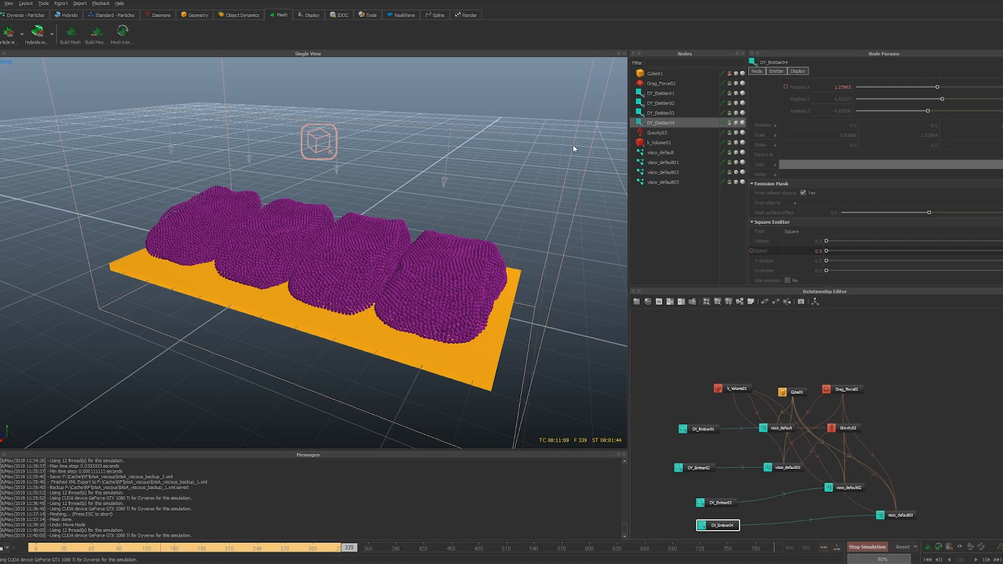
key("Escape")
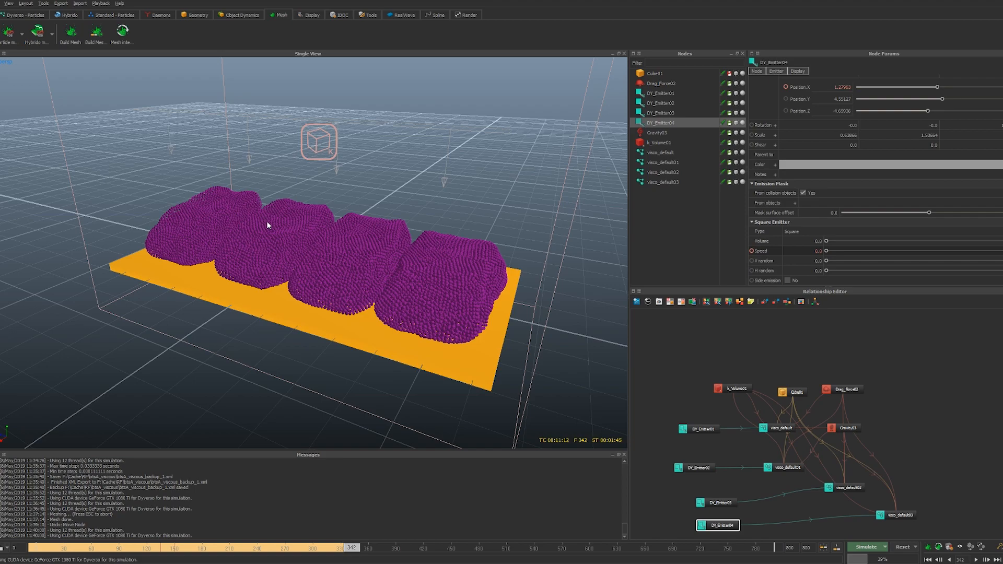
Set the viscosity of all four visco_default domains to 1.0
left_click(661, 153)
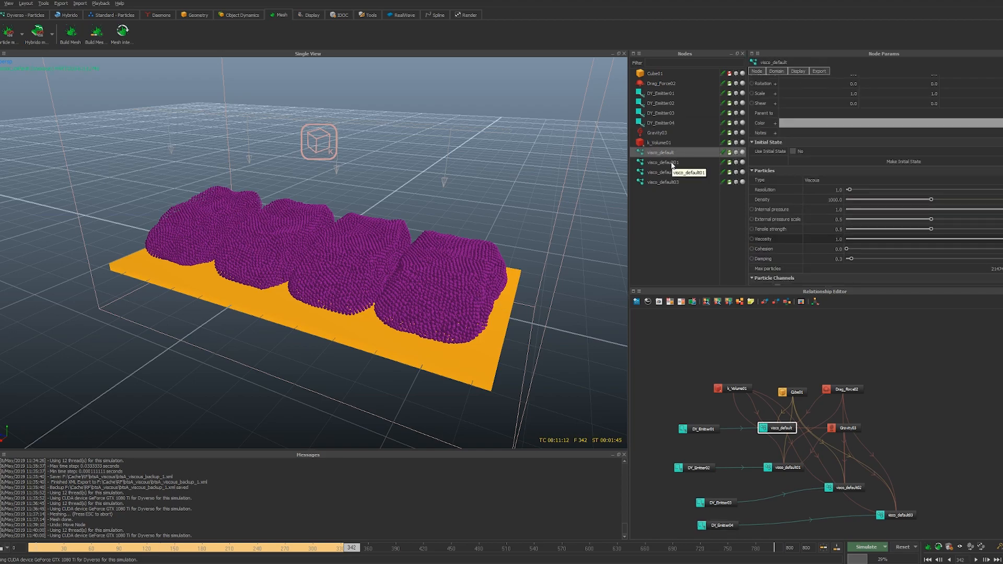
left_click(669, 183, "shift")
double_click(826, 236)
type("1")
key("Tab")
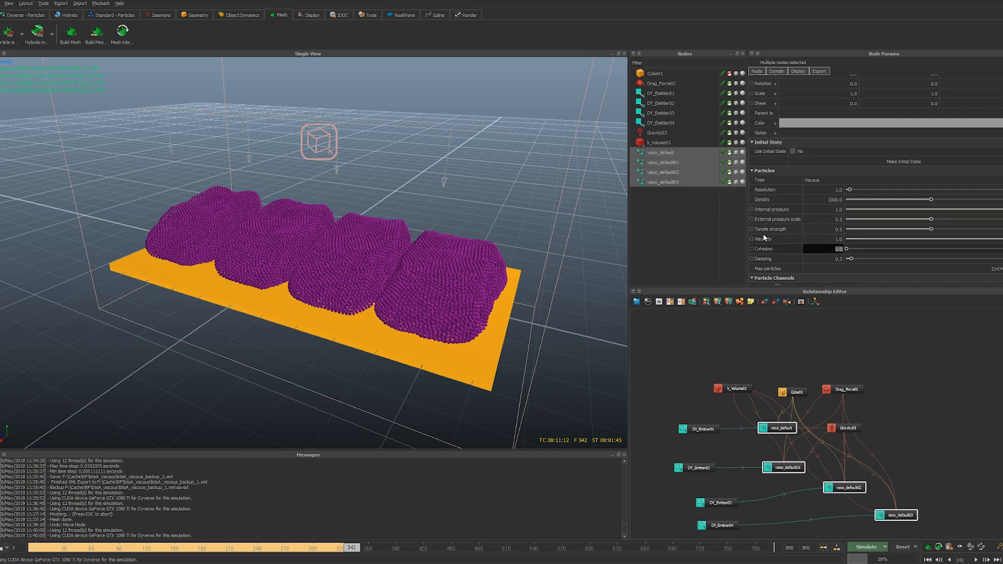
Check the particle settings of each of the four viscous domains individually
left_click(661, 219)
left_click(662, 162)
left_click(666, 173)
left_click(663, 155)
left_click(667, 162)
left_click(671, 172)
left_click(671, 182)
left_click_drag(670, 198, 668, 154)
left_click(670, 152)
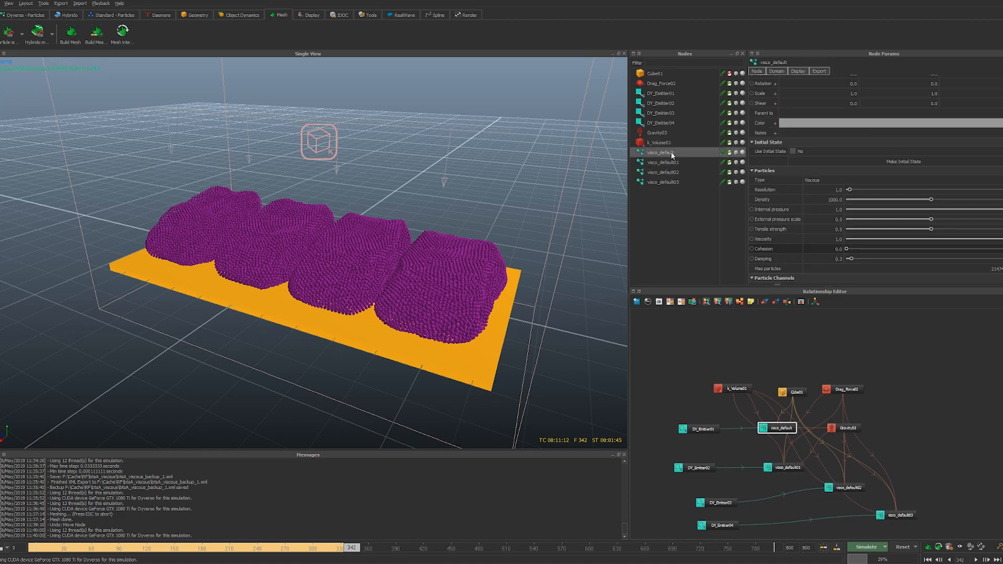
Deactivate visco_default02 and visco_default03, switch visco_default to cache mode, and keep visco_default01 active
mouse_move(402, 303)
left_mouse_down("alt")
mouse_move(399, 290)
mouse_move(400, 306)
left_mouse_up("alt")
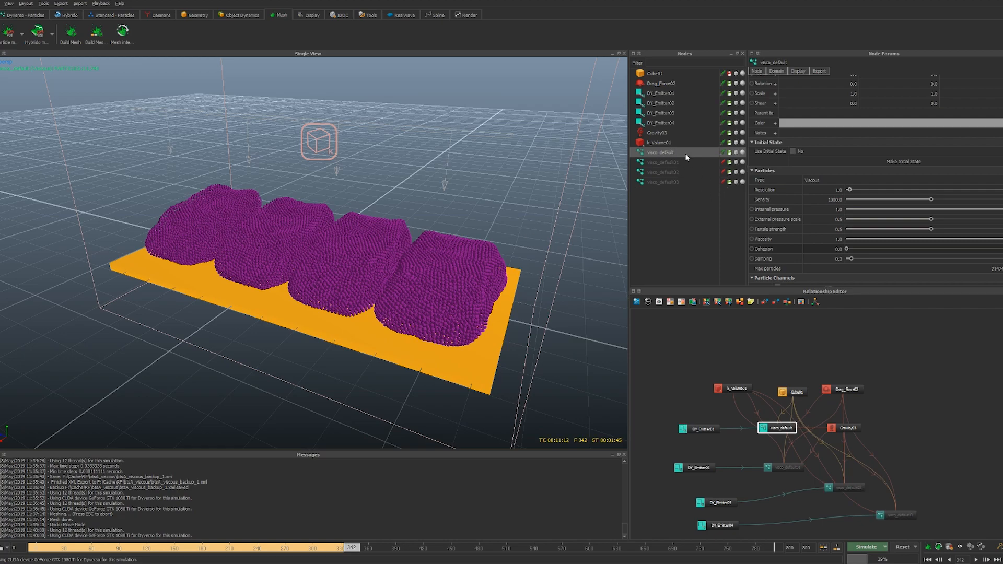
left_click_drag(439, 297, 492, 315, "alt")
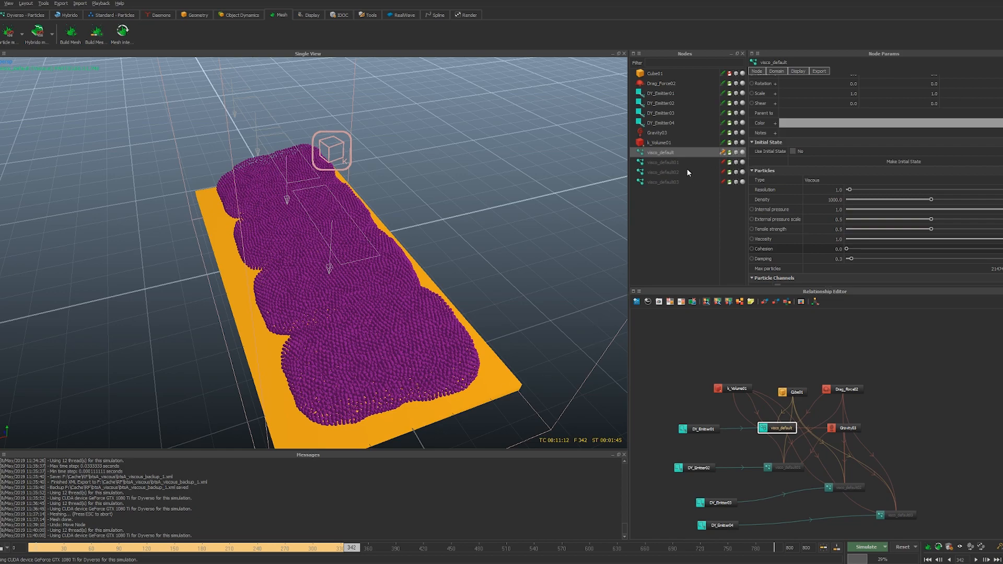
left_click(676, 161)
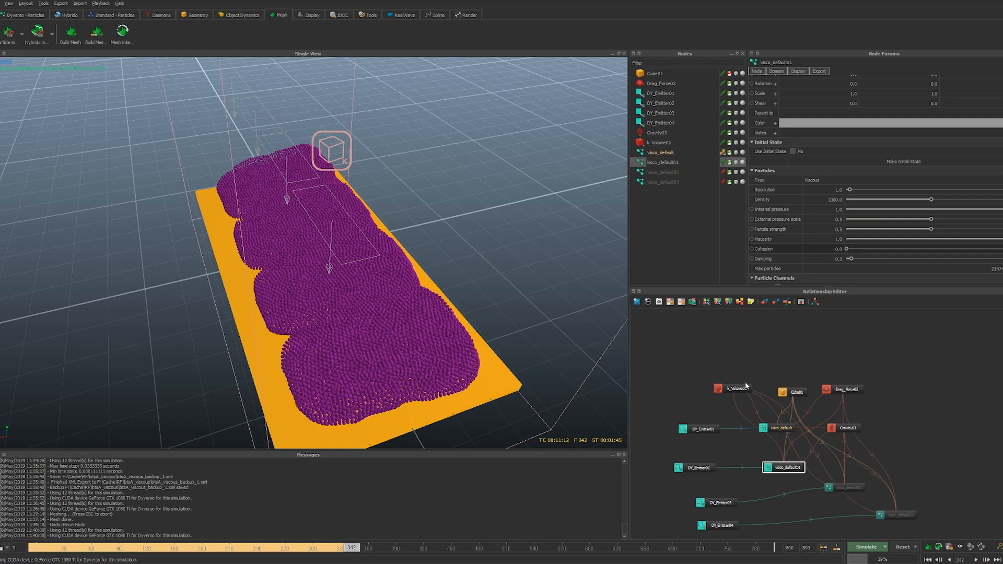
Set the Dyverso viscous solver's MAX substeps to 20 and iterations to 20
left_click(884, 550)
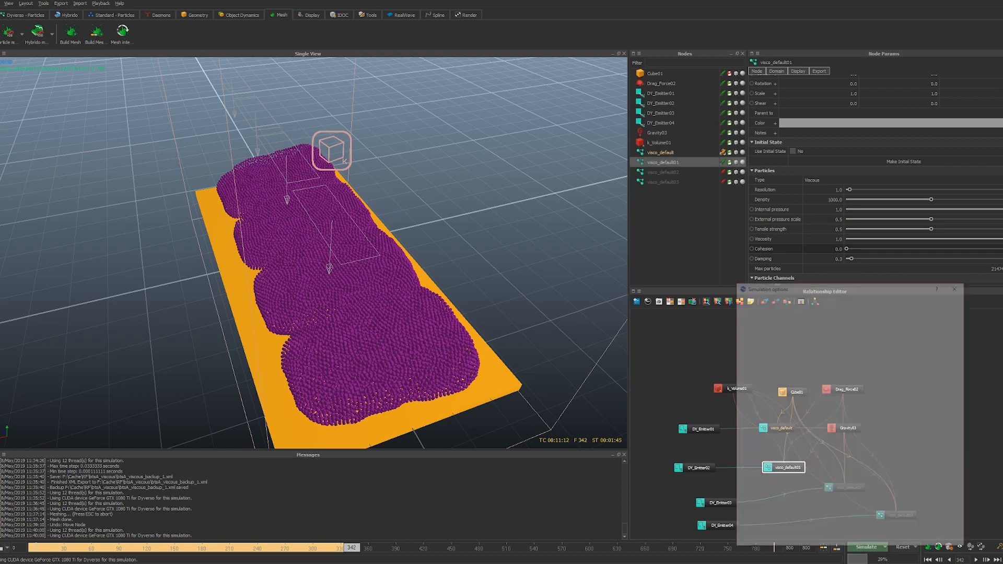
type("20")
key("Tab")
type("2")
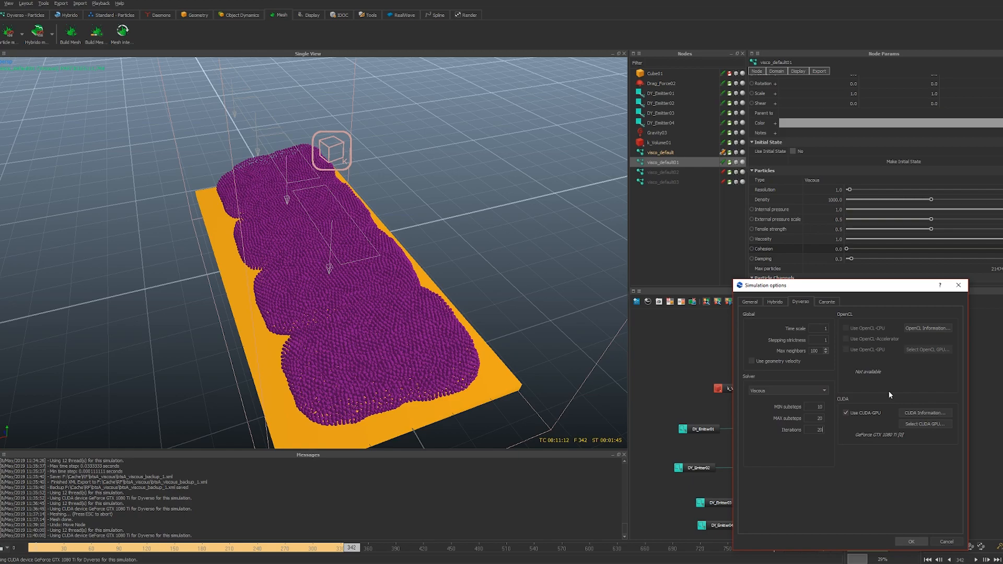
key("Return")
Rename the visco_default01 domain as visco_20_20
double_click(681, 162)
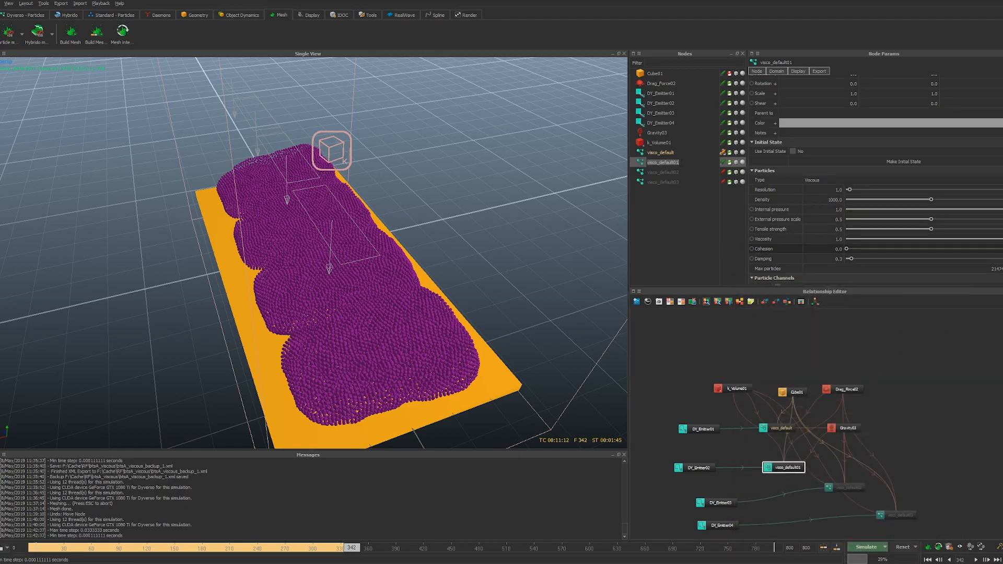
type("visco_20_20")
key("Return")
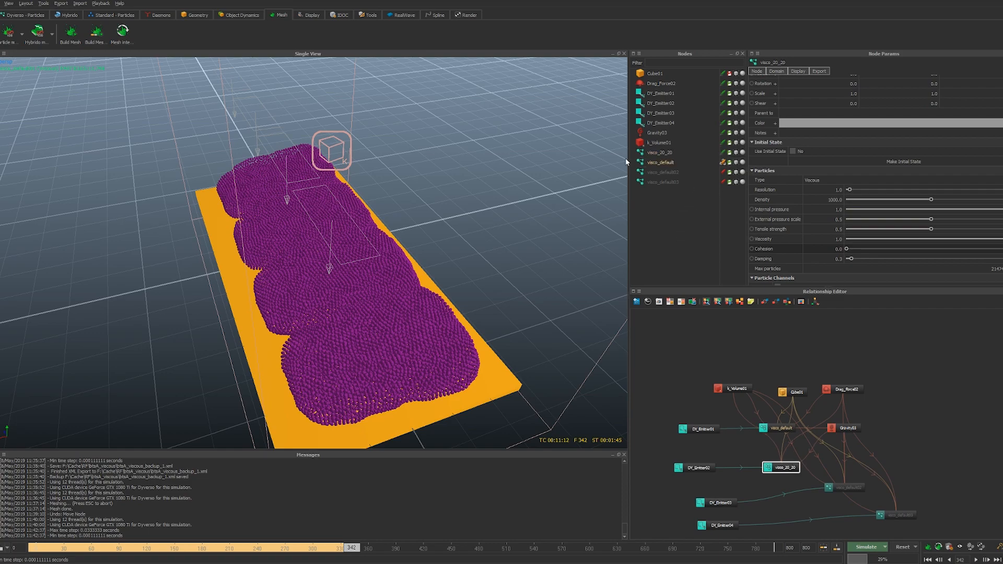
Recheck the Dyverso solver options, reset the scene, and simulate visco_20_20 alongside the cached visco_default
left_click(885, 548)
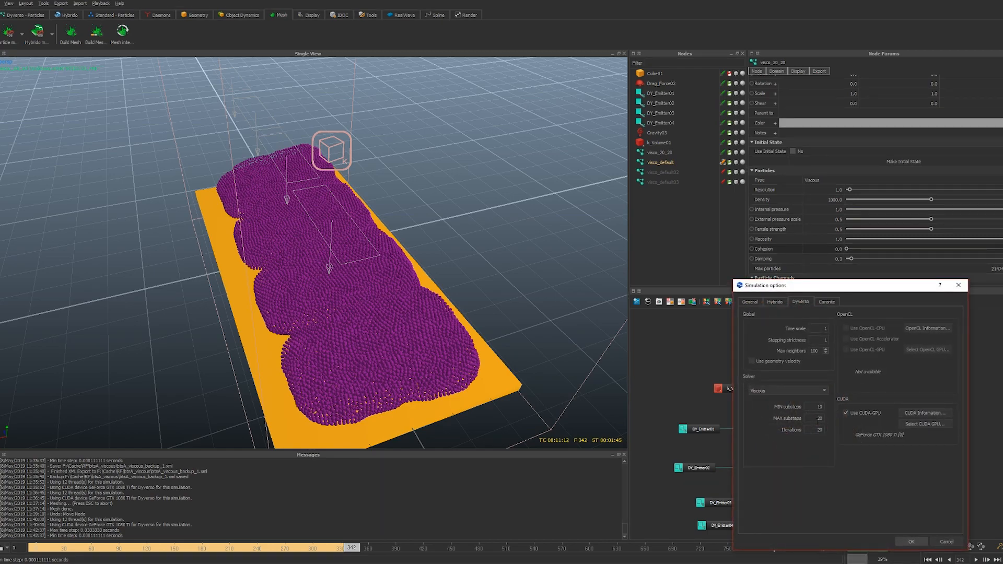
left_click(910, 542)
key("alt+a")
key("Return")
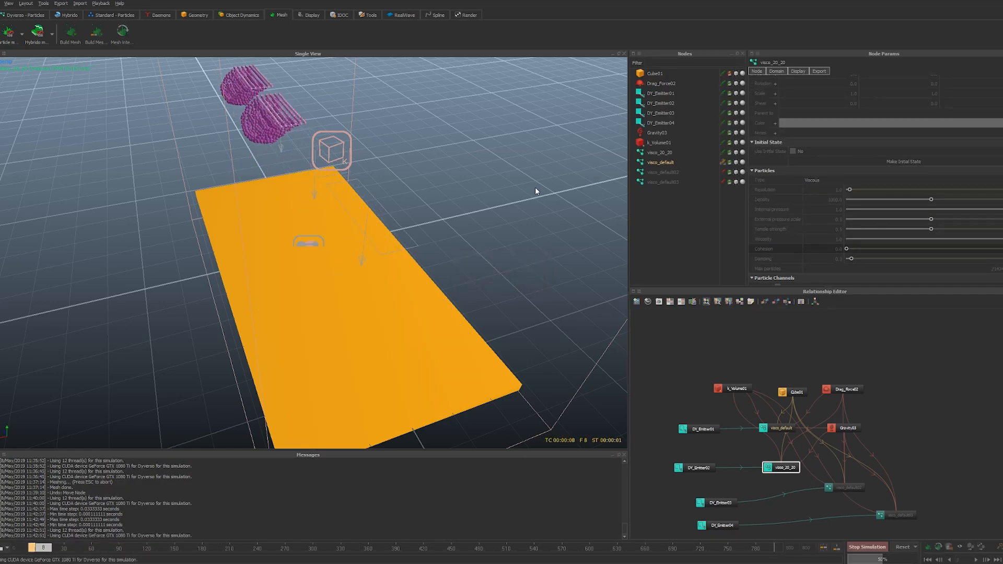
Compare the visco_20_20 fluid with visco_default by toggling its viewport visibility, and stop the simulation
left_click(736, 153)
left_click_drag(279, 215, 337, 220, "alt")
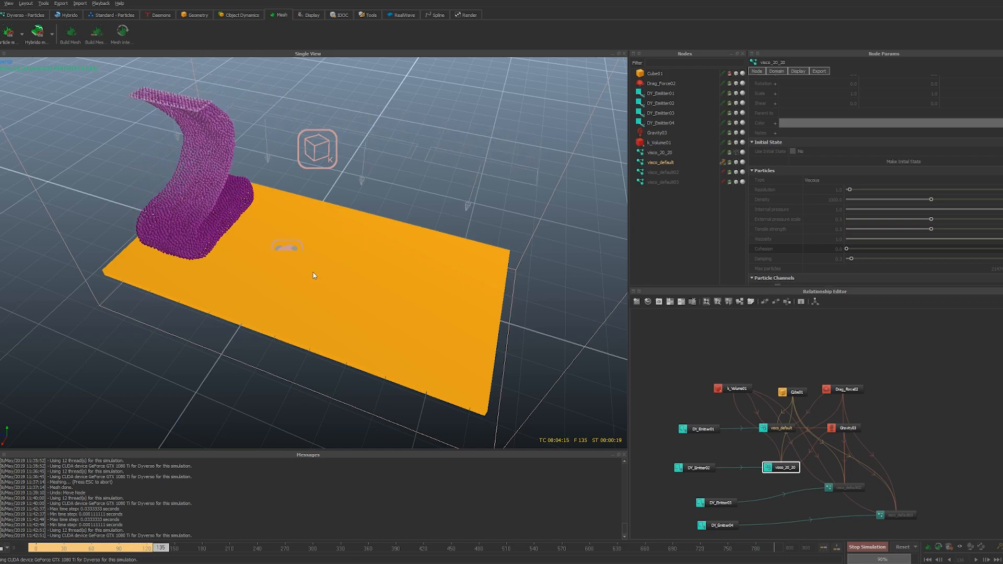
left_click_drag(313, 276, 341, 223, "alt")
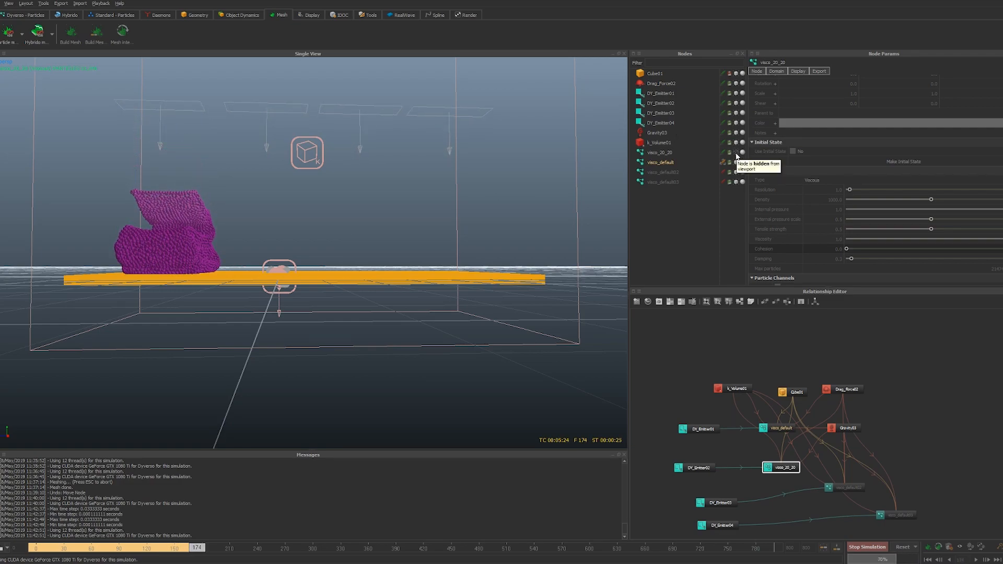
left_click_drag(421, 185, 460, 244, "alt")
scroll(293, 296, "up", 3)
scroll(423, 276, "down", 2)
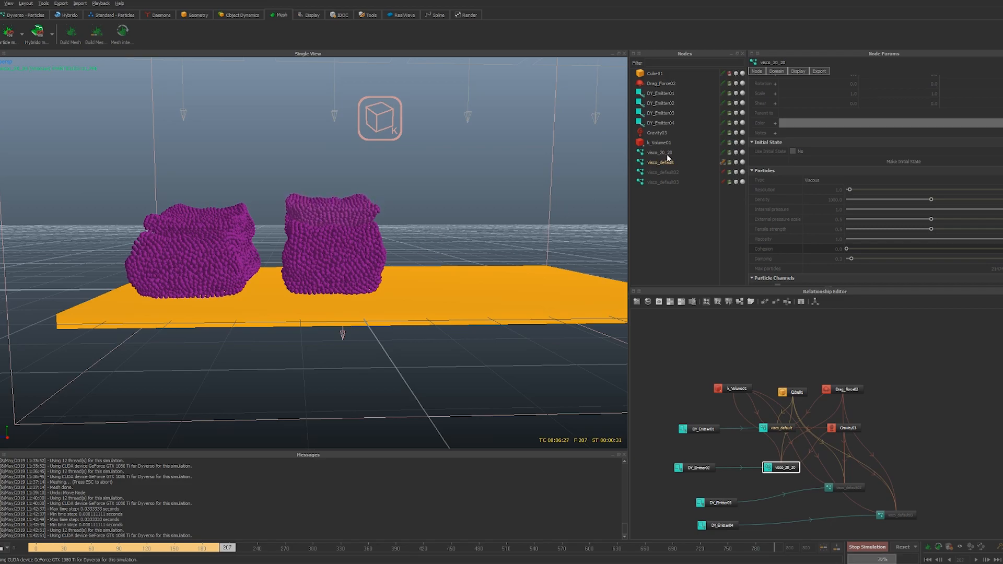
left_click_drag(308, 227, 265, 261, "alt")
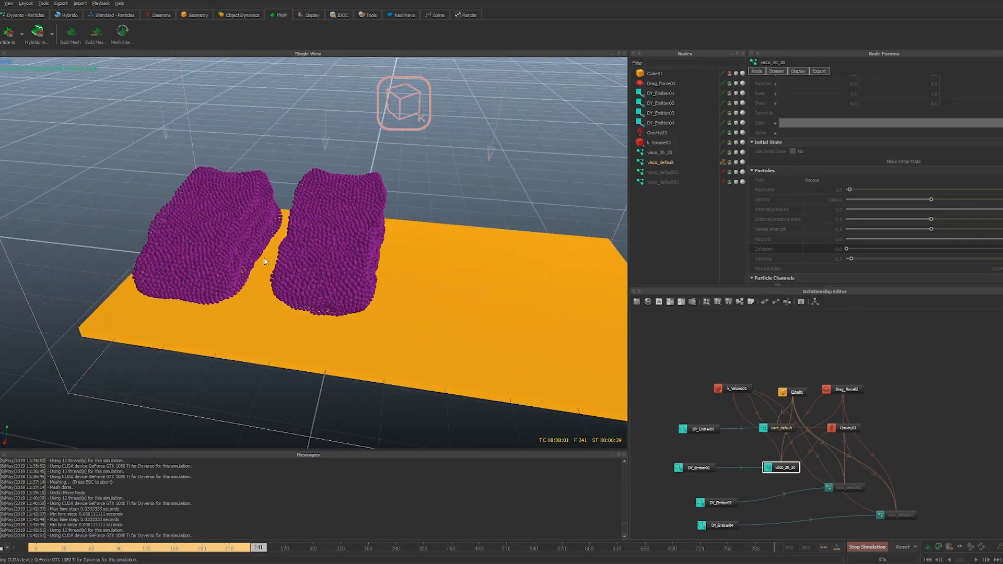
key("Escape")
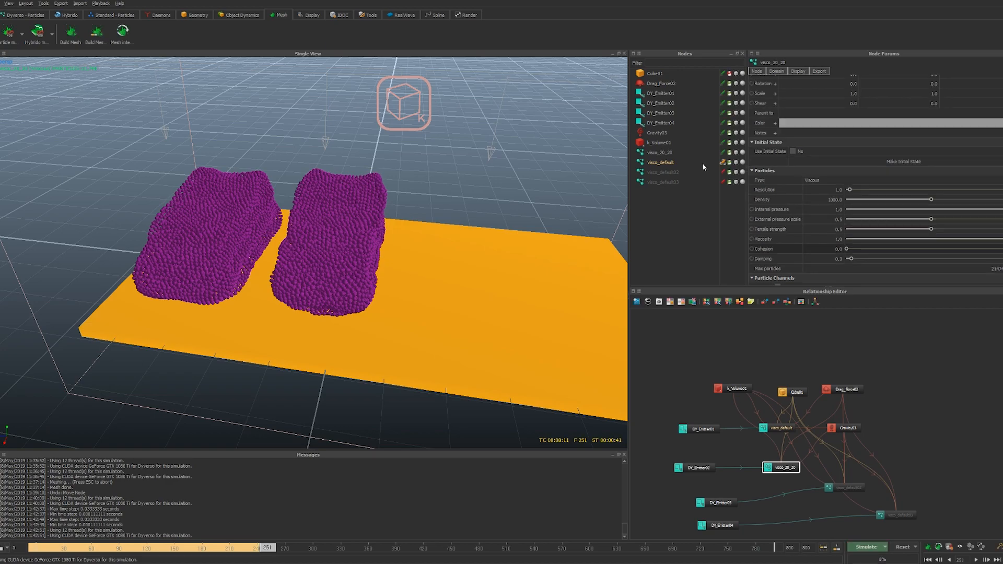
Rename visco_default02 as visco_40_40 and activate it, with visco_20_20 switched to cache mode
left_click(674, 172)
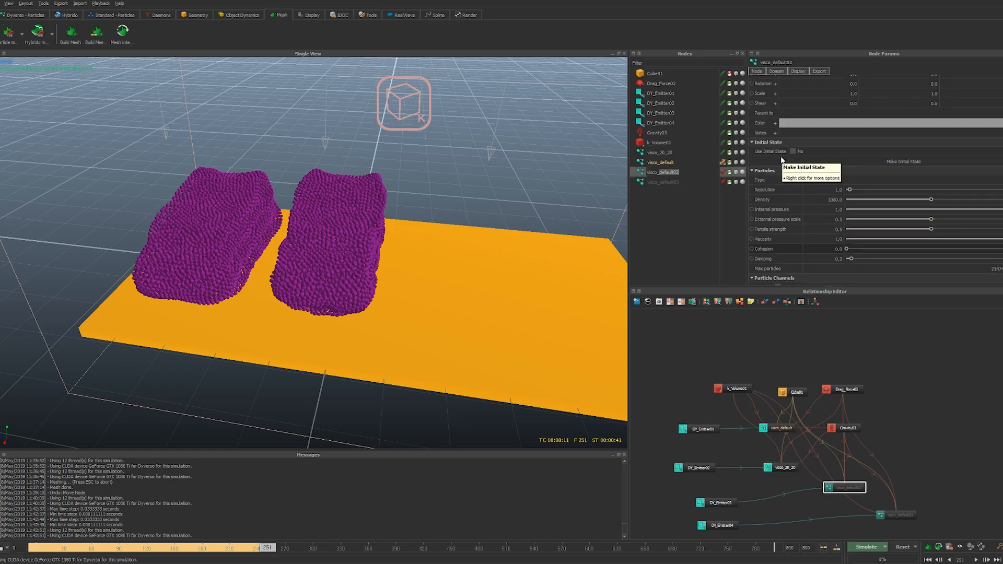
type("visco_40_40")
key("Return")
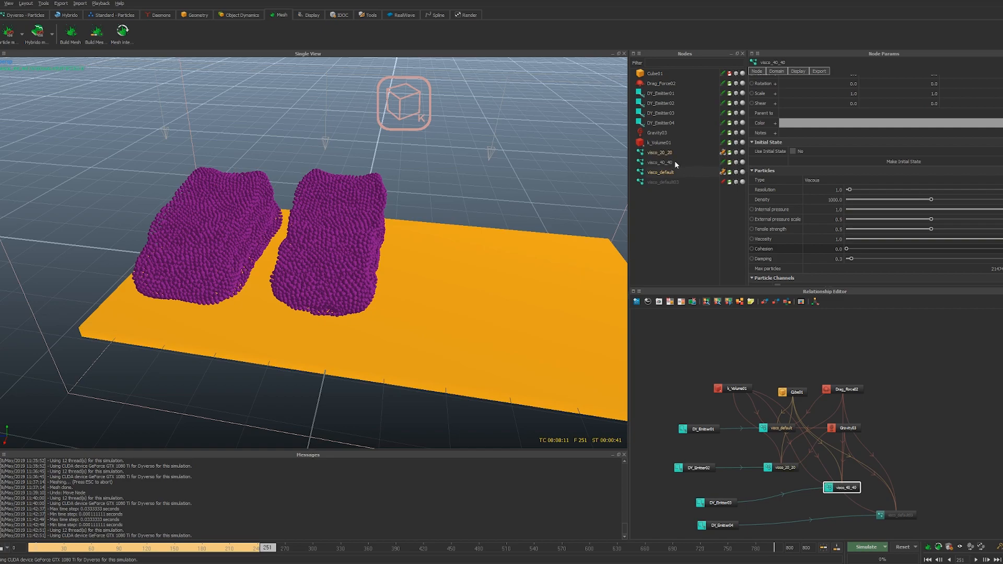
Set the viscous solver's MAX substeps and iterations to 40, and run the simulation from the command line
left_click(885, 547)
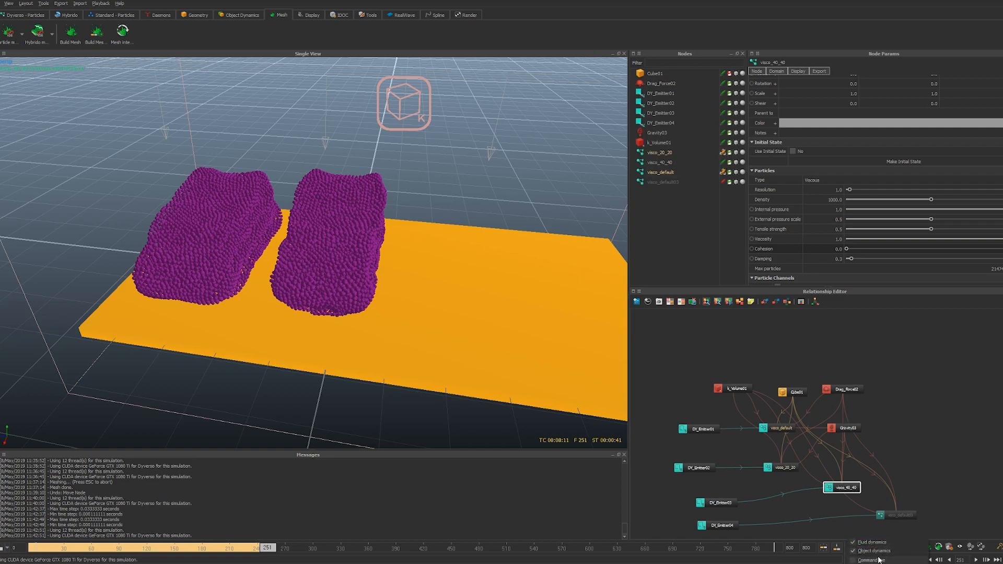
left_click(871, 563)
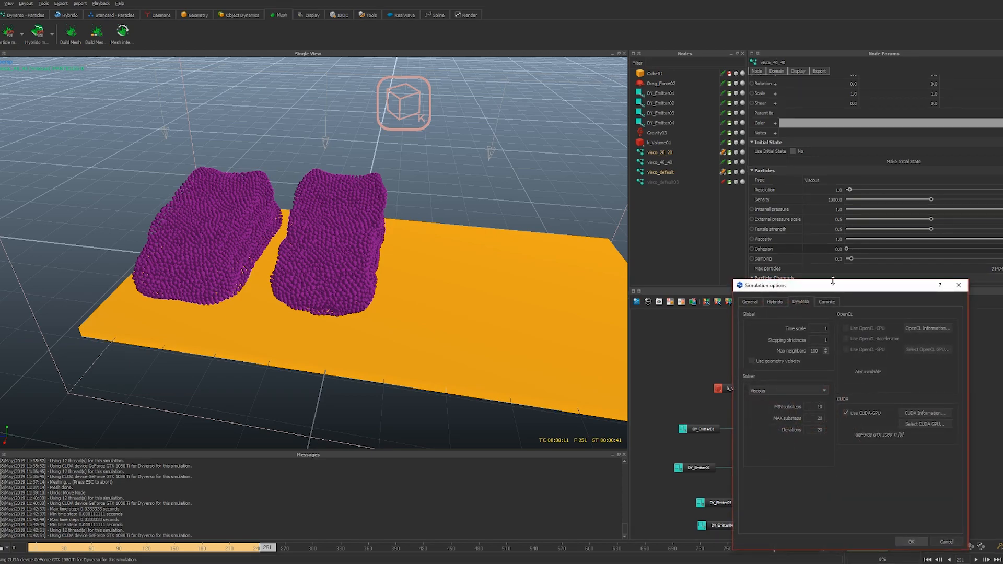
left_click_drag(833, 288, 885, 255)
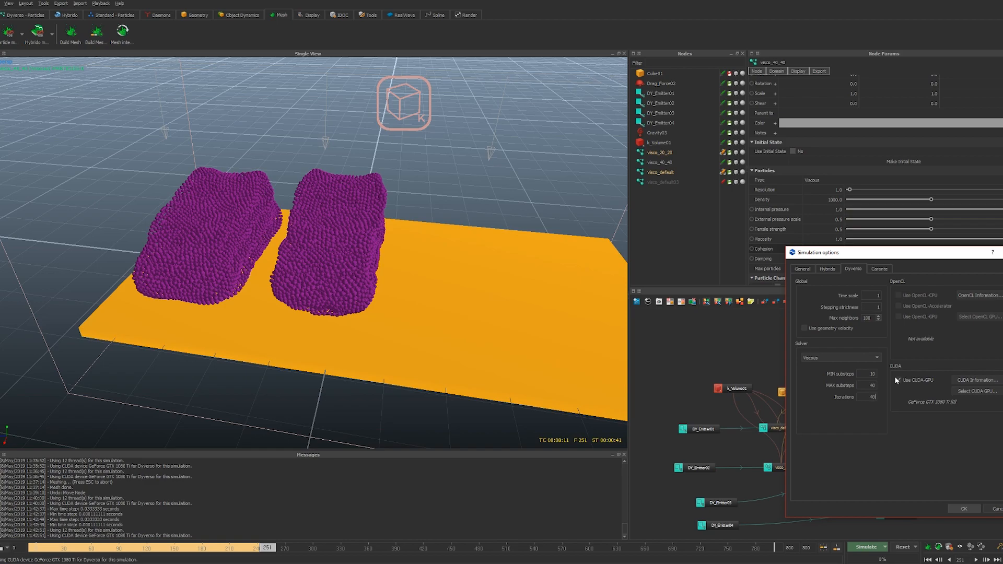
key("Return")
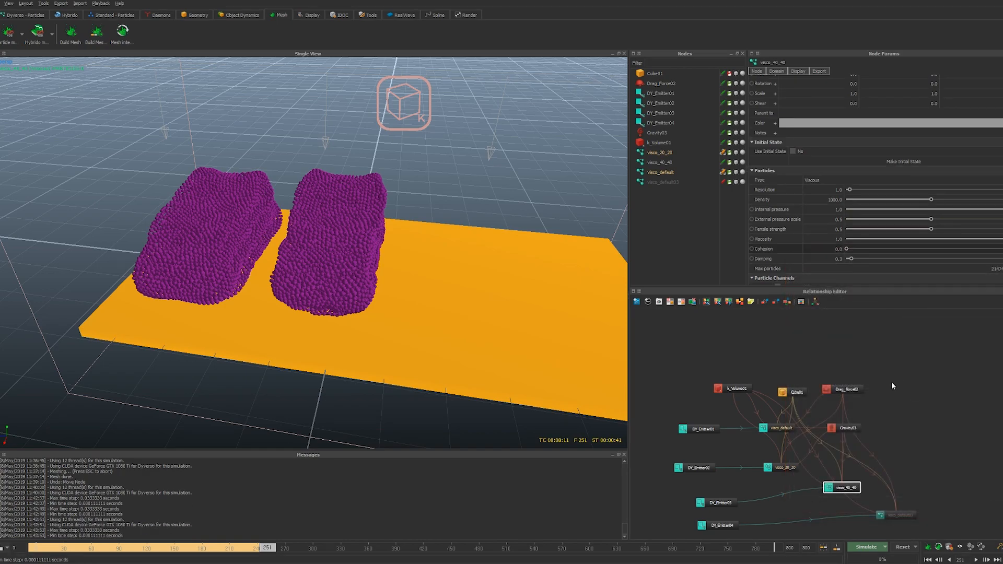
left_click(884, 547)
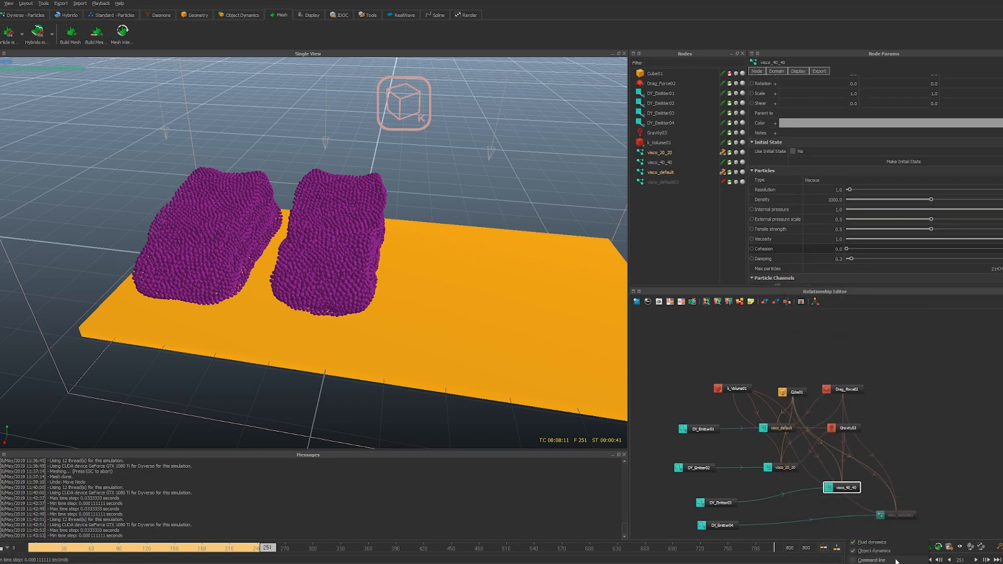
left_click(895, 560)
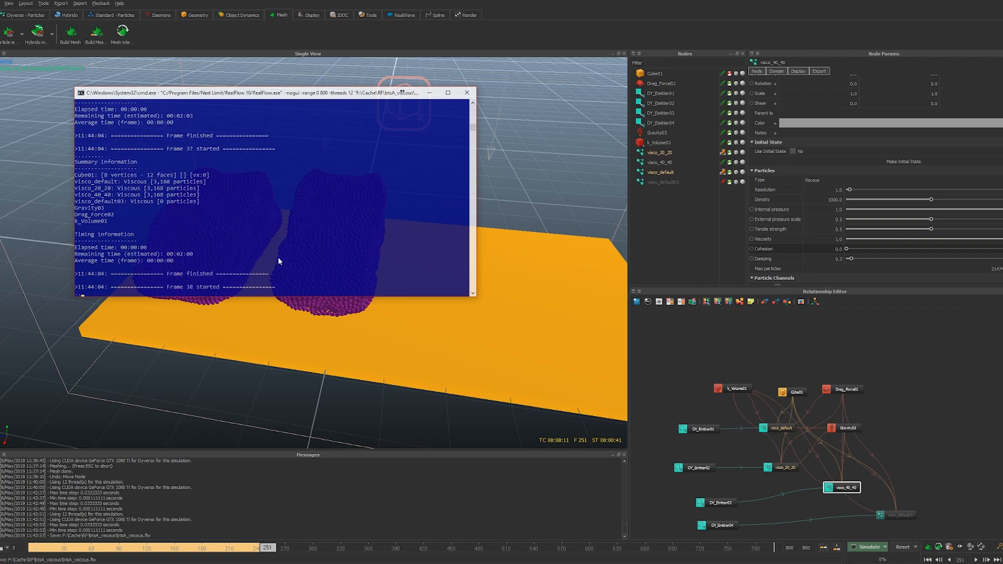
Switch visco_40_40 to cache mode, hide visco_default03, and scrub the cached fluids to about frame 120
left_click(722, 164)
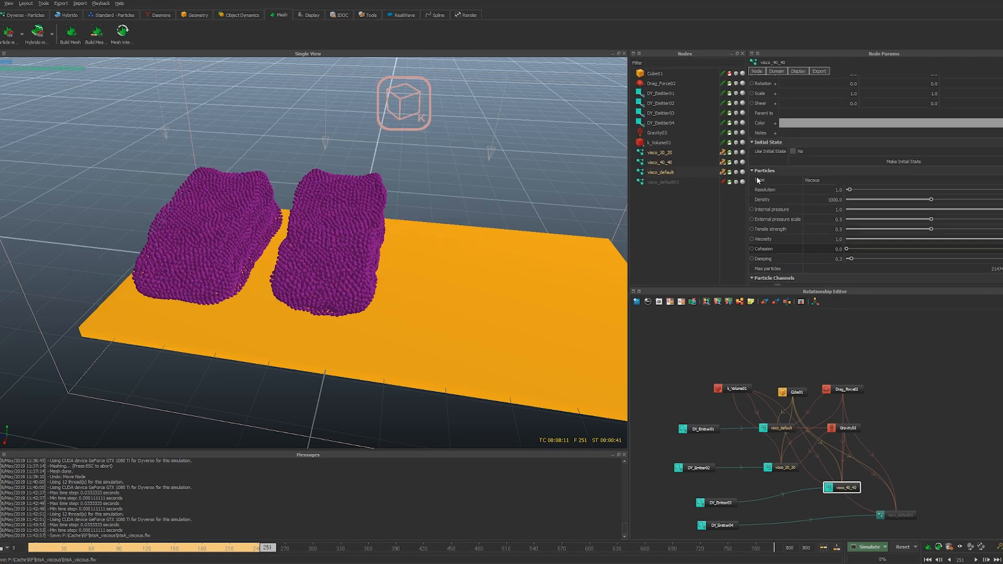
left_click_drag(52, 548, 155, 544)
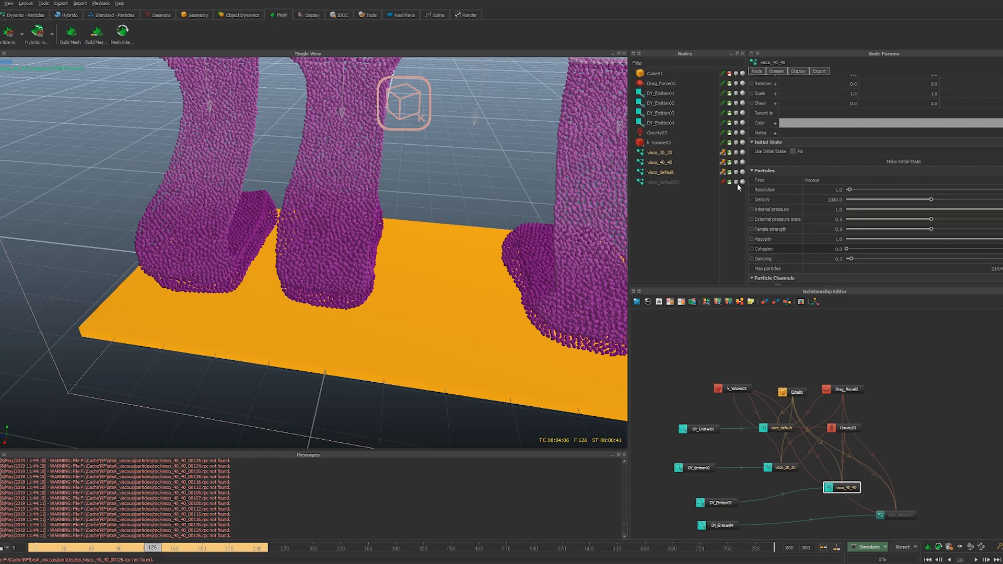
left_click(736, 183)
right_click_drag(619, 216, 381, 260, "alt")
left_click_drag(67, 549, 153, 548)
left_click_drag(384, 333, 393, 316, "alt")
Recolour visco_20_20 blue by setting its particle range's start colour to red 0.22 and reducing red in the end colour
left_click(660, 172)
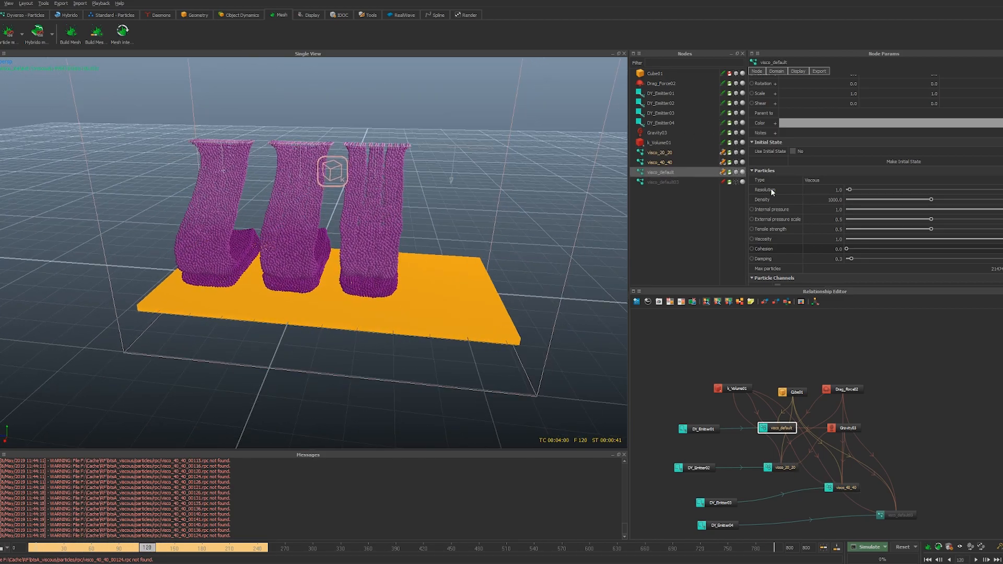
scroll(818, 201, "down", 5)
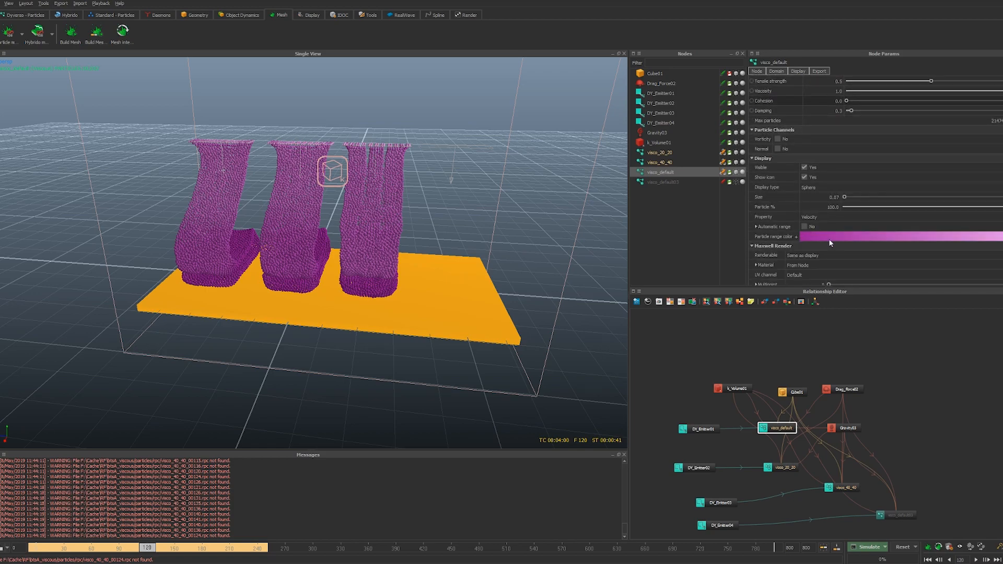
left_click(660, 163)
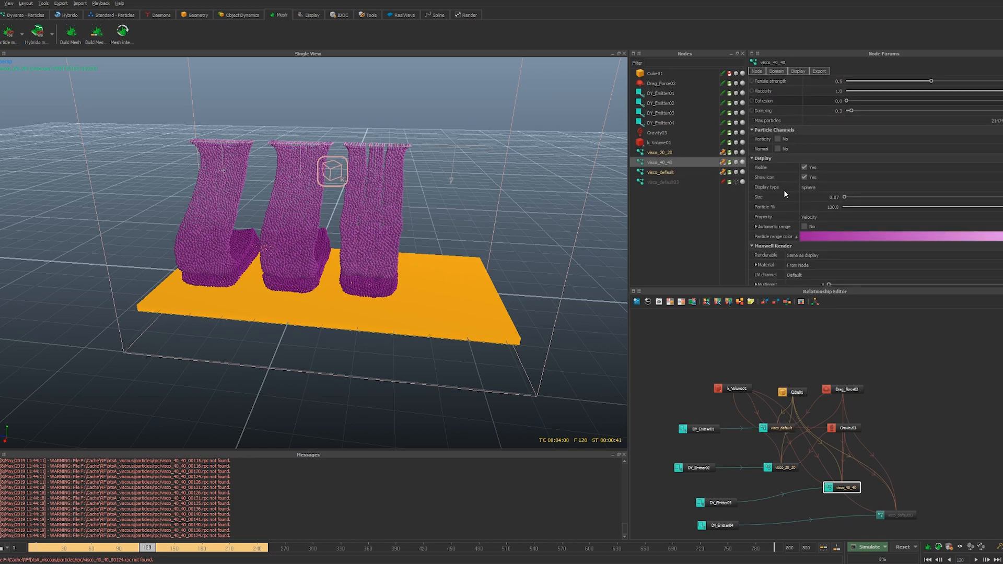
left_click(654, 154)
left_click(806, 240)
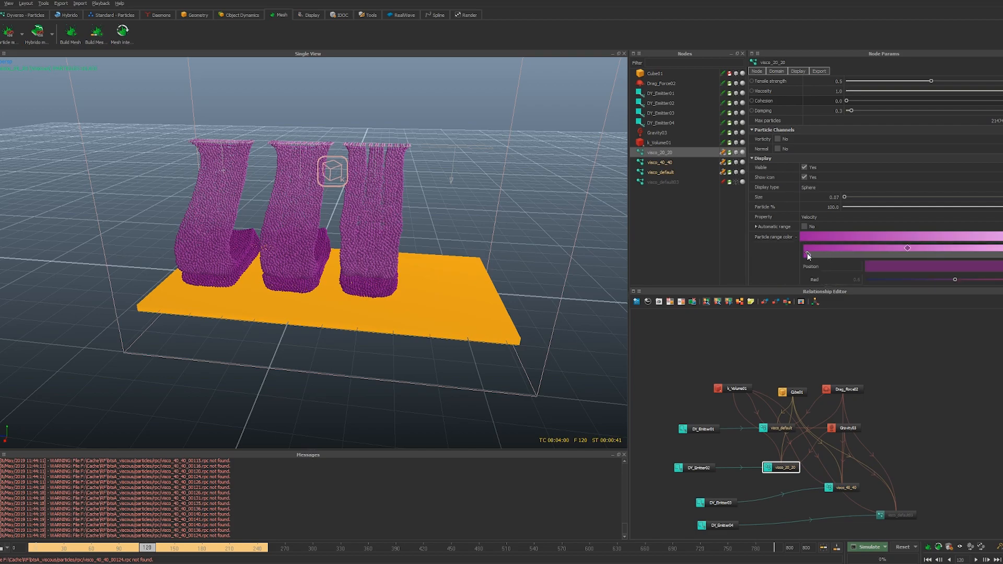
scroll(806, 253, "down", 2)
left_click(805, 204)
left_click(897, 230)
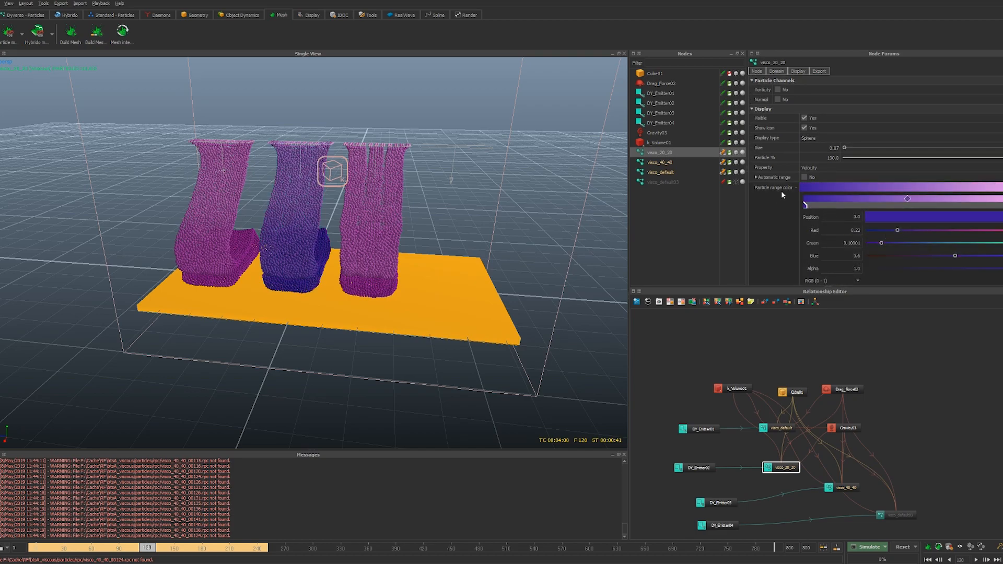
left_click(994, 204)
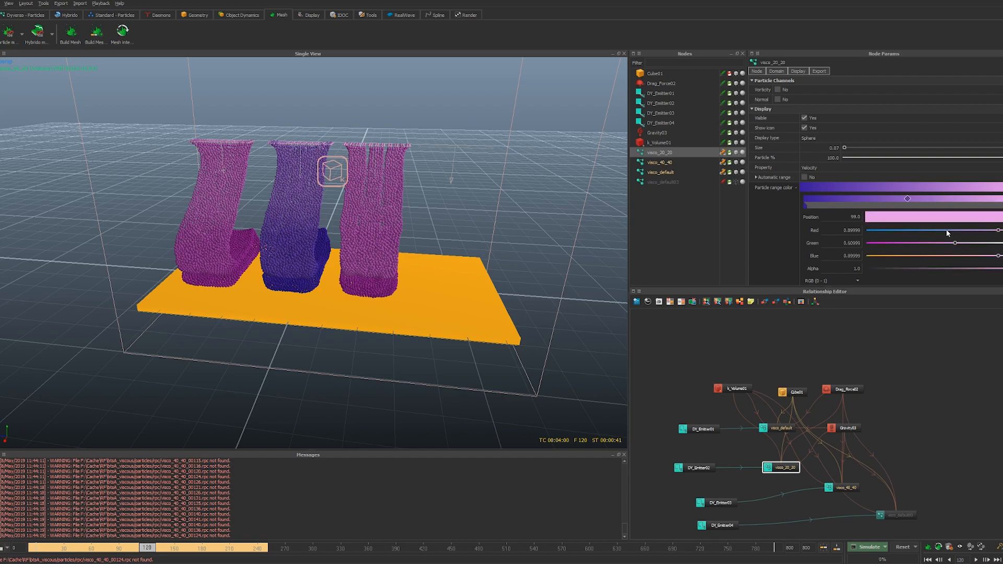
left_click(934, 230)
Recolour the start of visco_40_40's particle range green, using HSV mode with a hue of about 132
left_click(660, 162)
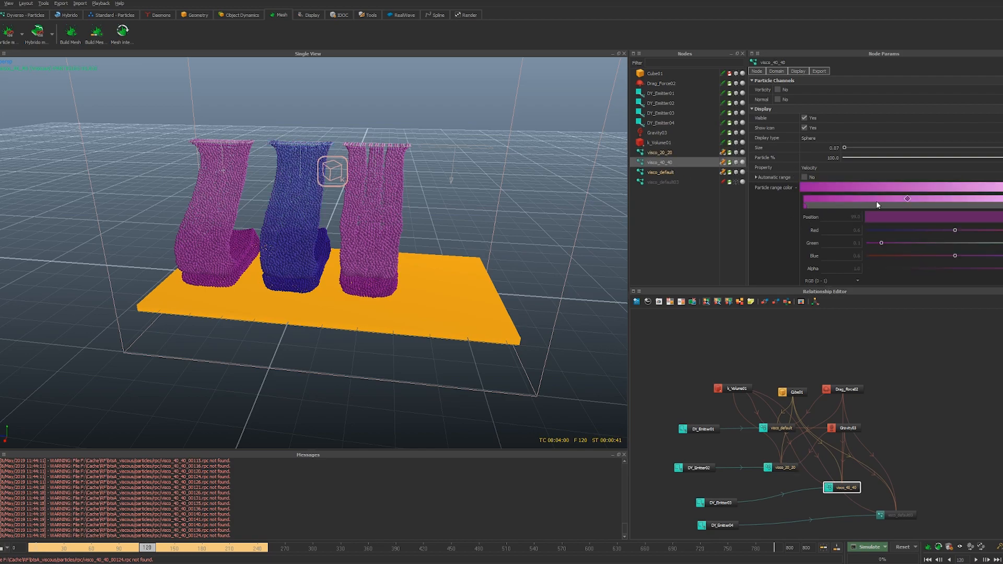
left_click(804, 203)
left_click(904, 241)
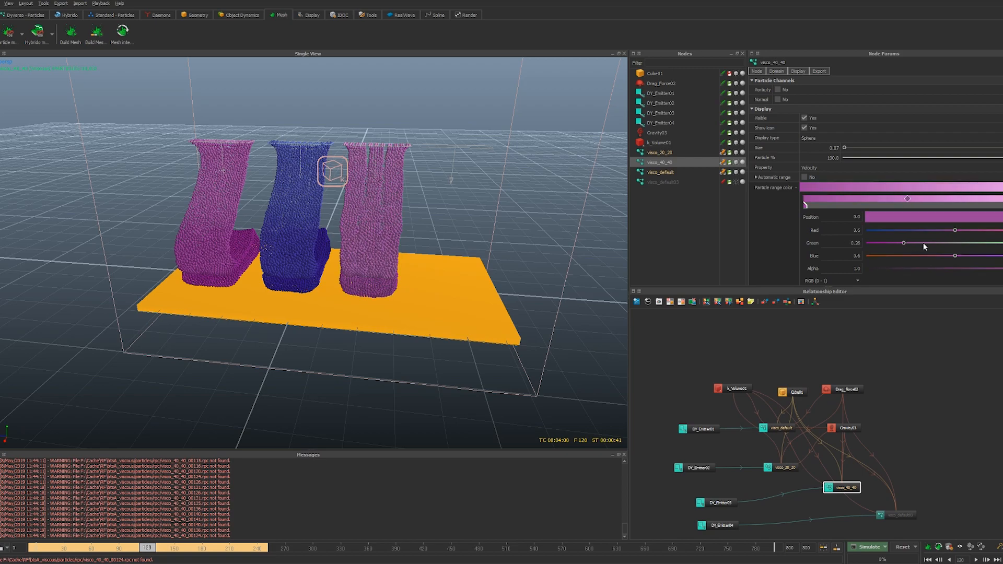
scroll(845, 245, "down", 1)
left_click(857, 231)
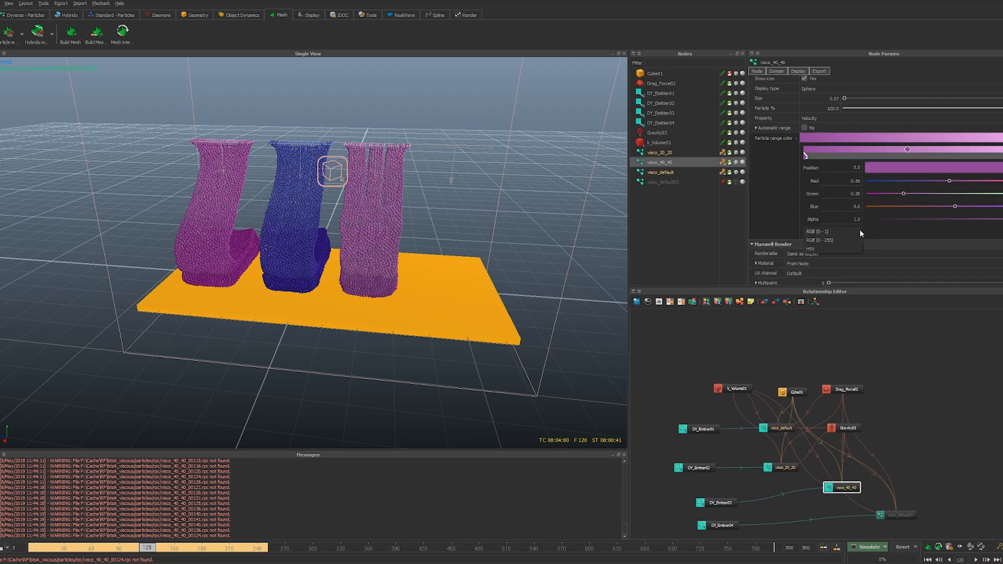
left_click(819, 248)
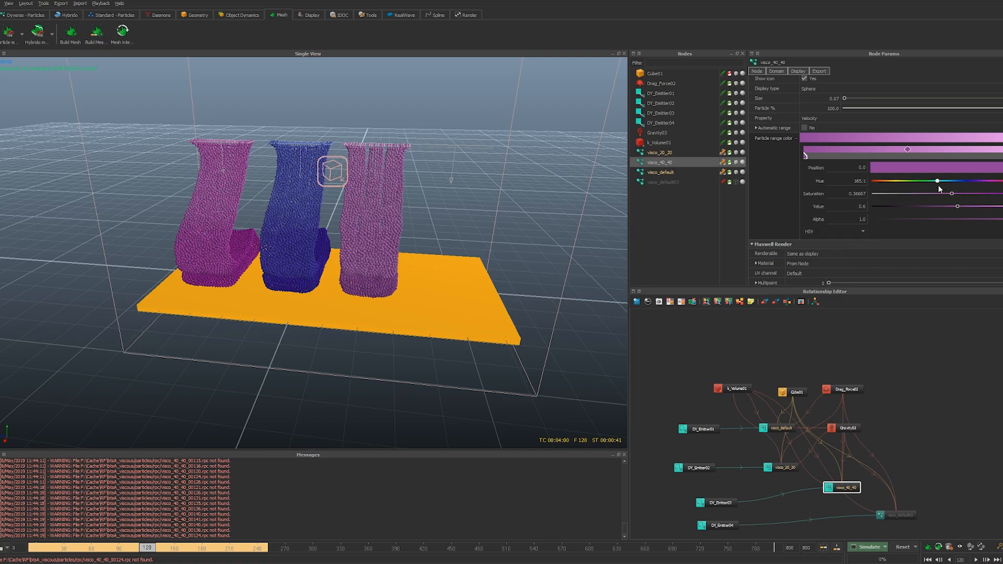
left_click_drag(924, 191, 925, 189)
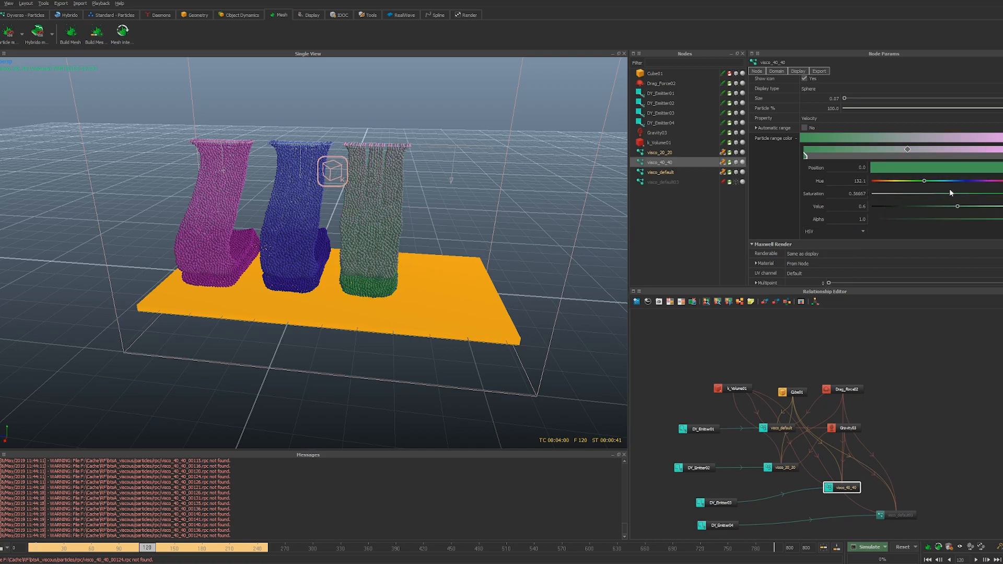
Recolour visco_default03's particle range orange, with start hue 16 and value about 0.88, and shift the end colour to an orange hue
left_click(669, 181)
left_click(805, 154)
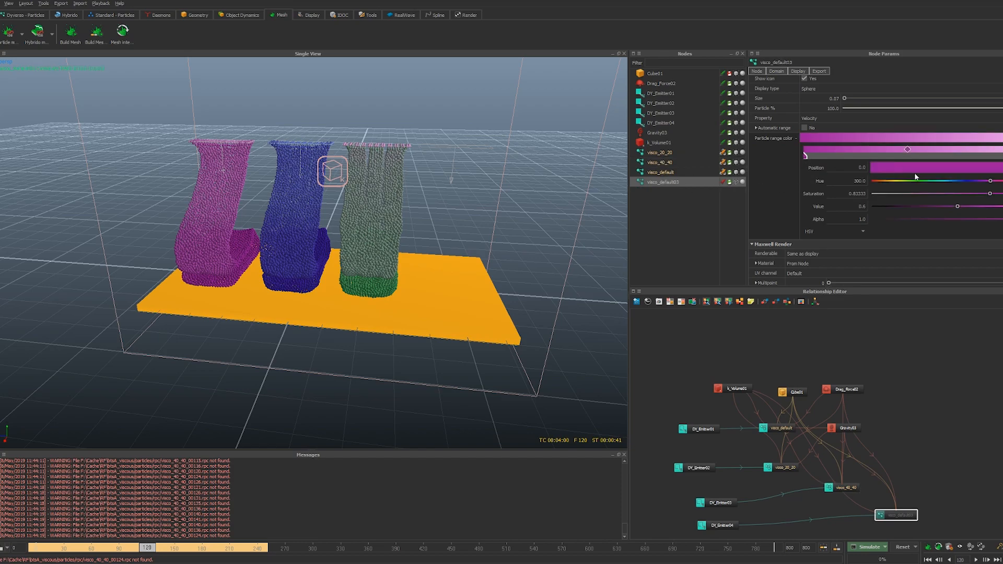
left_click_drag(990, 184, 878, 182)
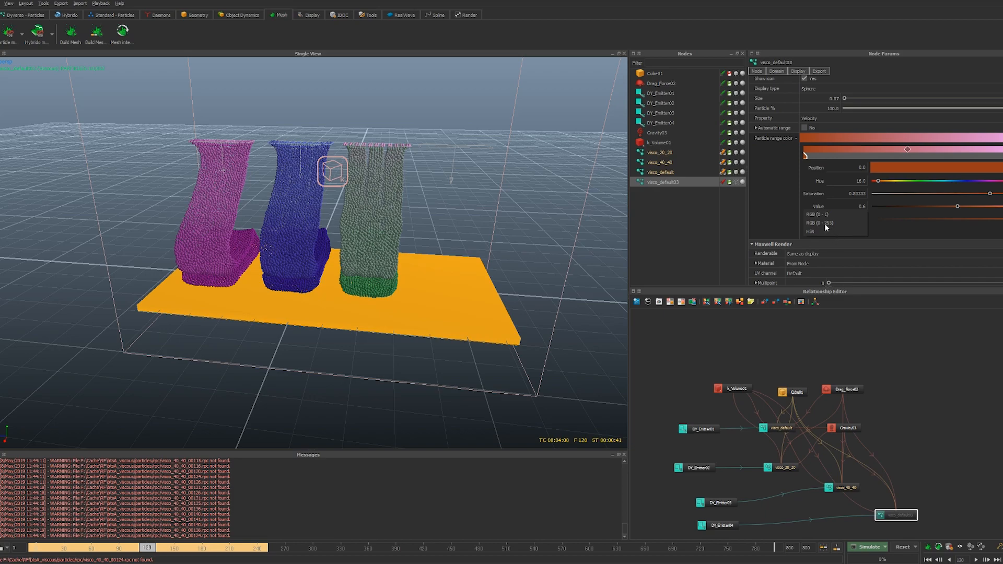
left_click_drag(966, 207, 998, 206)
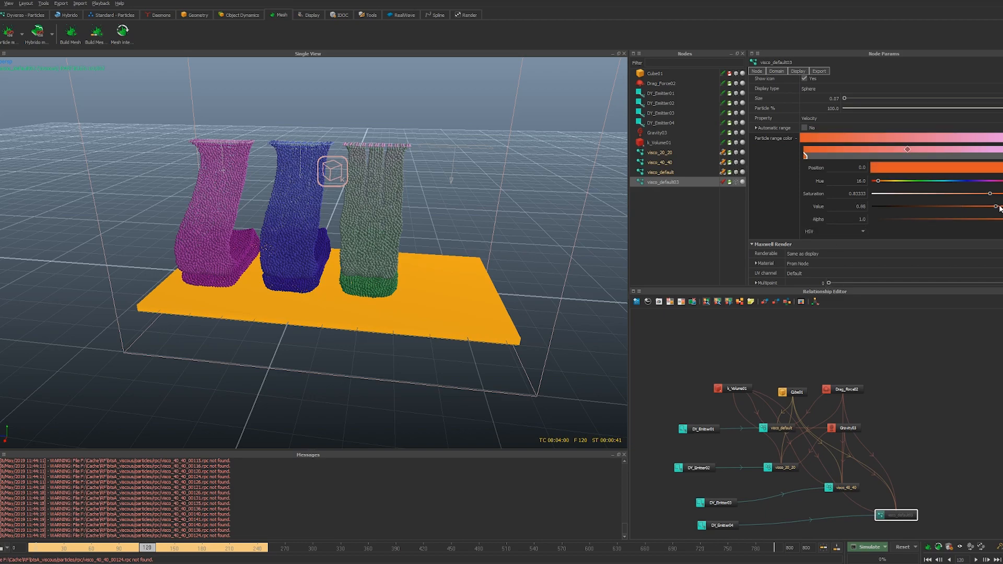
left_click(1002, 156)
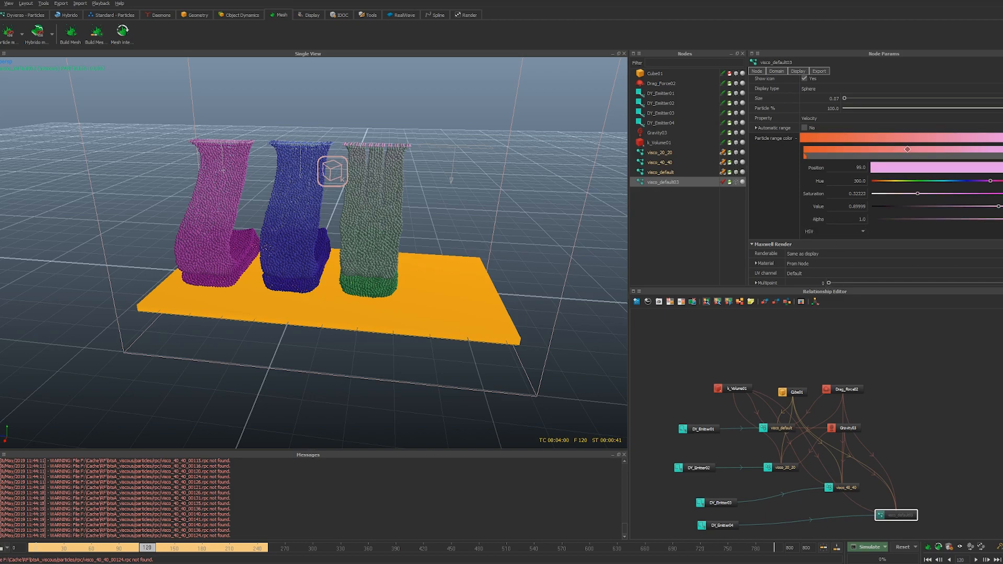
left_click(882, 181)
left_click_drag(882, 181, 968, 194)
Compare the folding of visco_default, visco_20_20 and visco_40_40 from several angles while scrubbing to about frame 213
left_click_drag(589, 276, 543, 267, "alt")
left_click(659, 163)
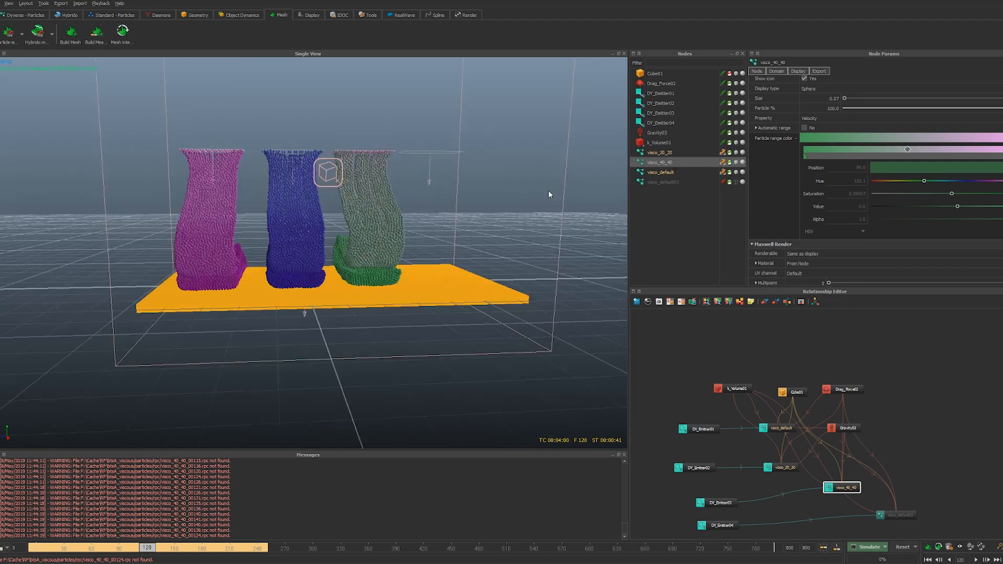
left_click_drag(548, 194, 528, 186, "alt")
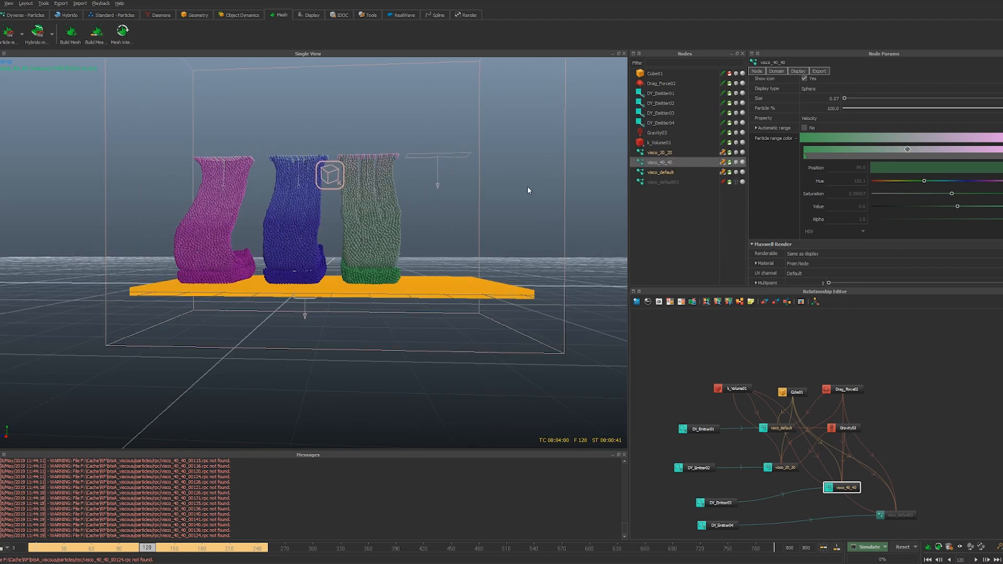
left_click_drag(149, 544, 236, 534)
left_click_drag(374, 296, 293, 315, "alt")
scroll(315, 299, "up", 5)
scroll(315, 299, "down", 5)
right_click_drag(294, 315, 373, 502, "alt")
Check the visco_40_40 command-line simulation's progress and close the open console windows
mouse_move(319, 559)
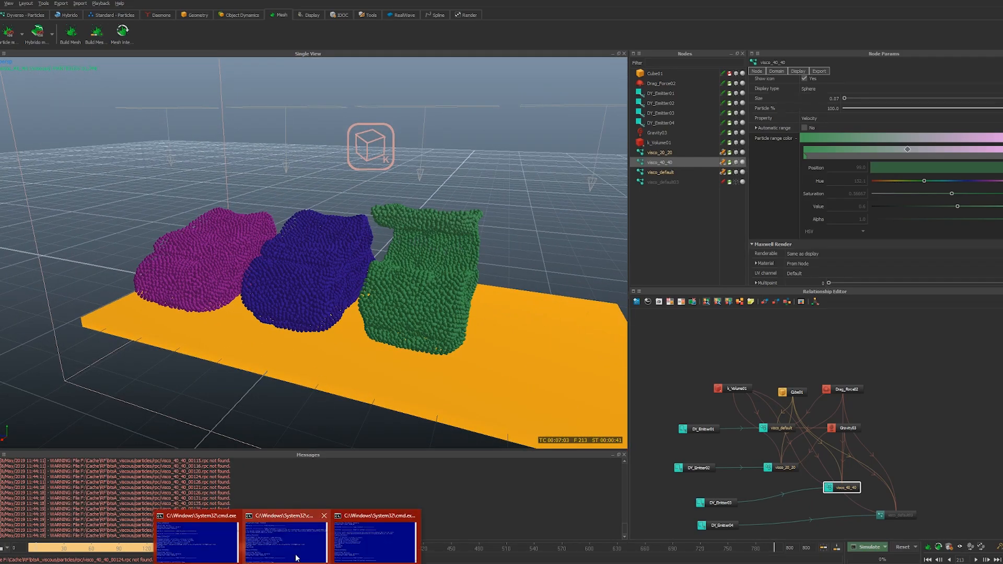
left_click(380, 534)
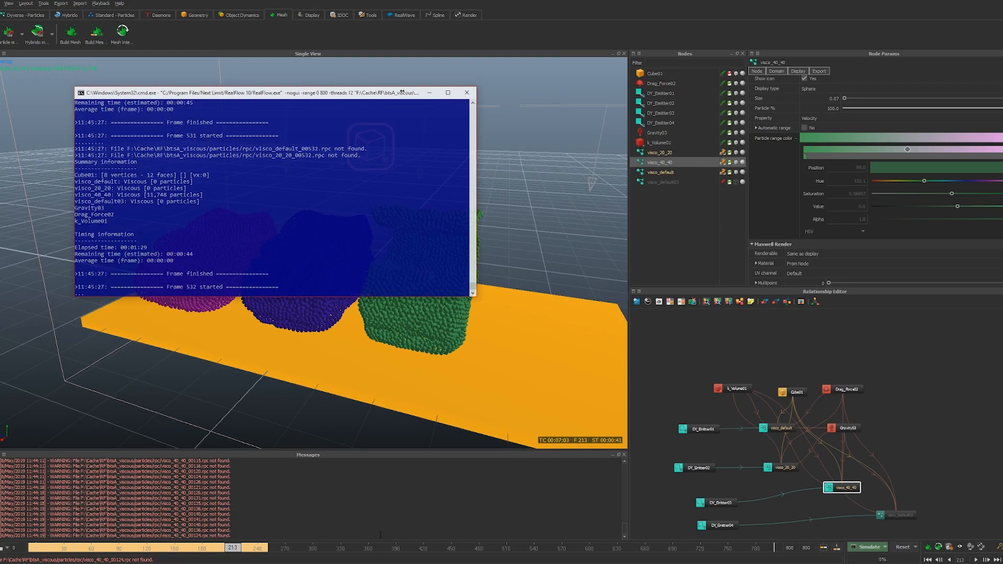
left_click(471, 96)
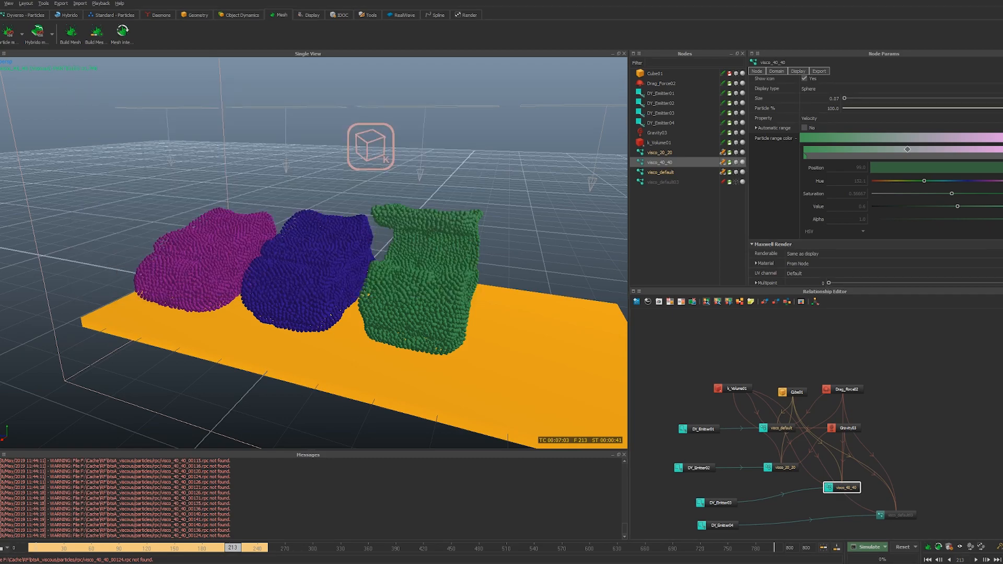
mouse_move(287, 562)
left_click(369, 515)
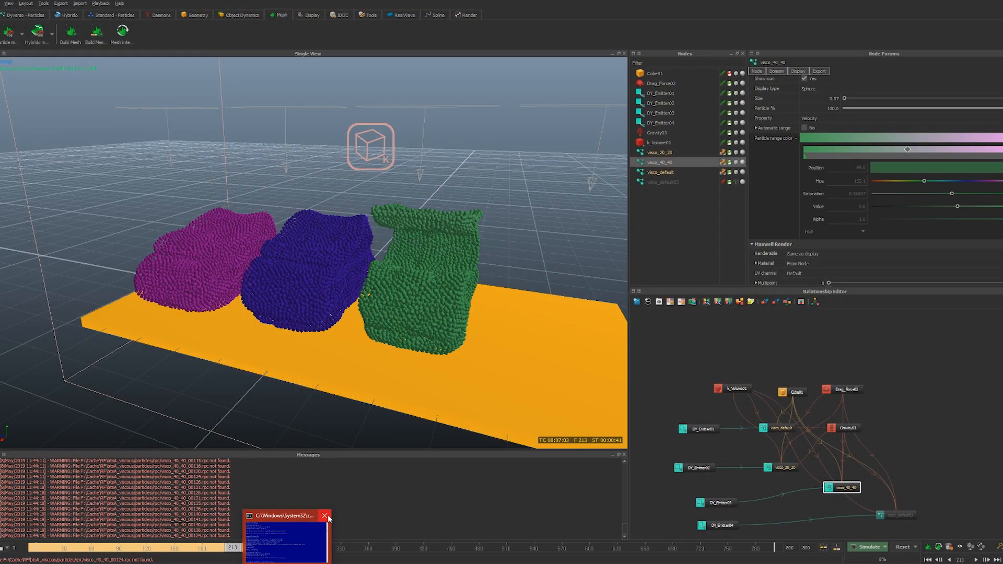
left_click(325, 516)
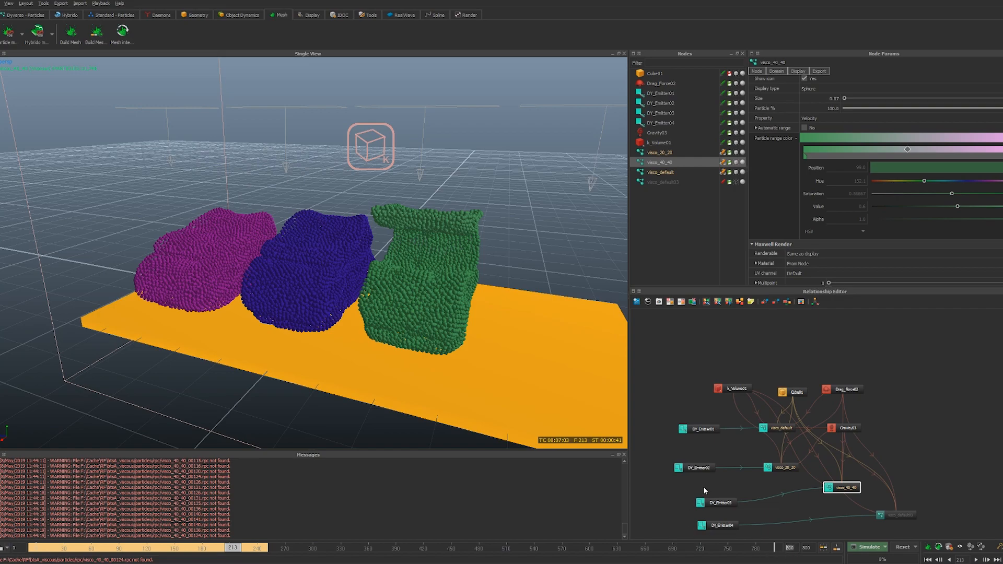
Set both the timeline's last frame and its range end to 300
type("200")
type("00")
key("Return")
double_click(808, 547)
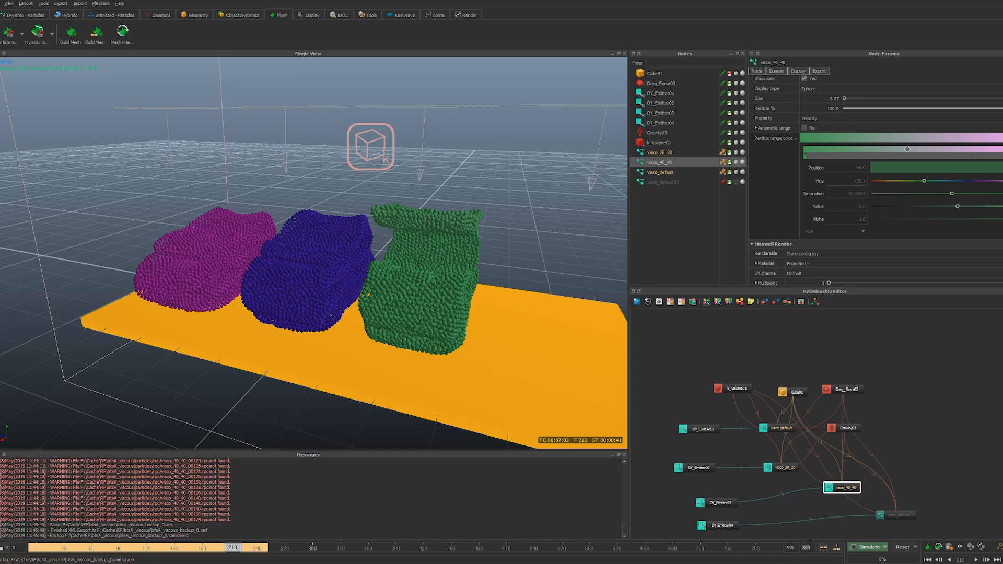
type("300")
key("Return")
Rename visco_default03 as visco_80_80
left_click_drag(565, 374, 516, 173, "alt")
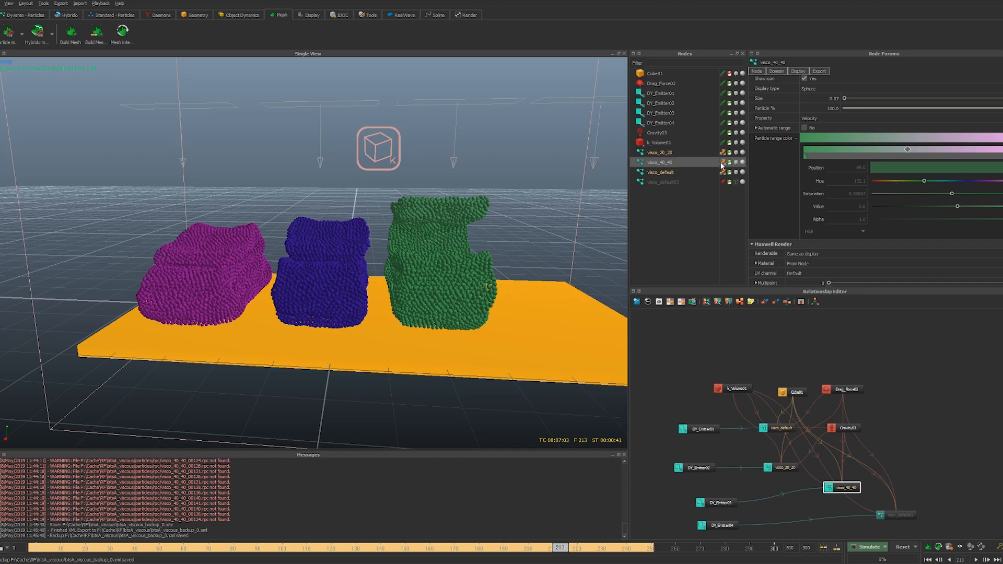
left_click(674, 216)
left_click(678, 182)
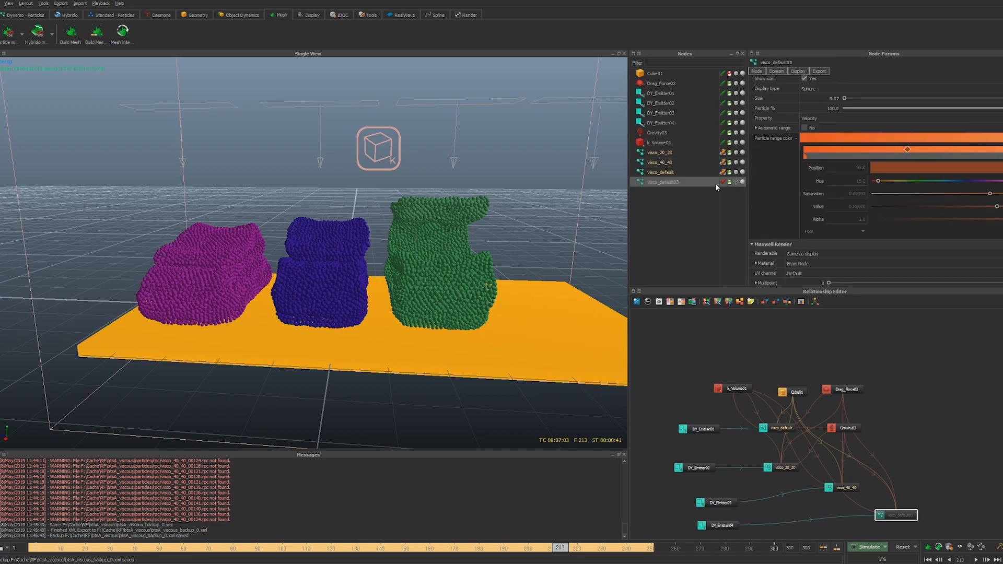
double_click(675, 182)
left_click_drag(659, 182, 743, 182)
type("80")
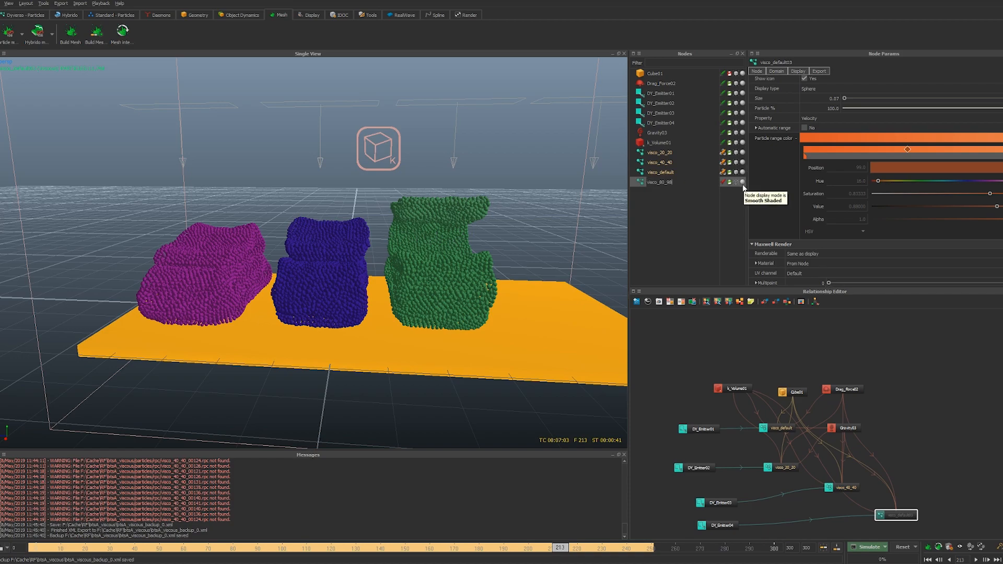
type("_80")
key("Return")
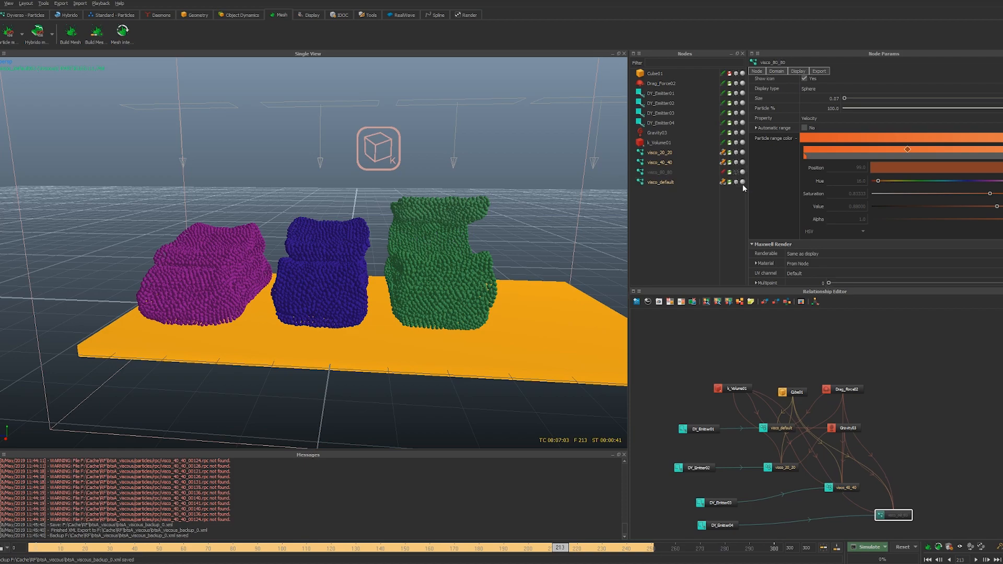
Activate visco_80_80 and run the simulation from the command line over frames 0 to 300, moving the console aside
left_click(722, 172)
key("ctrl+a")
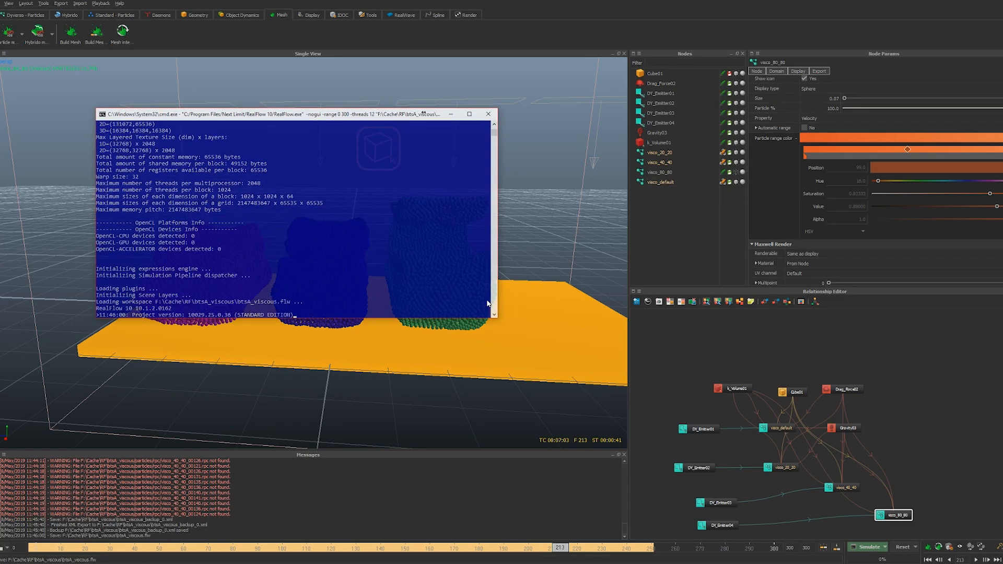
left_click_drag(327, 114, 273, 169)
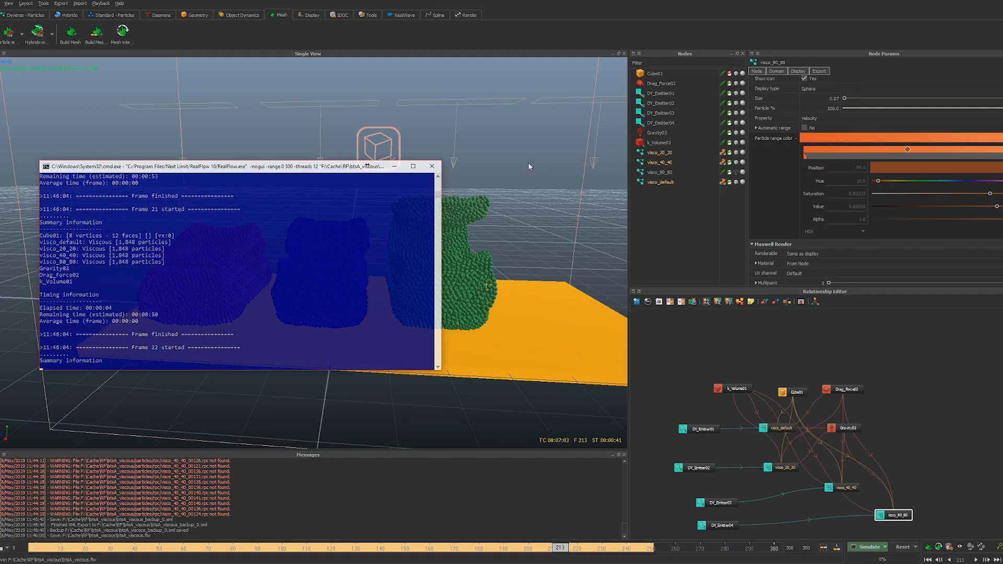
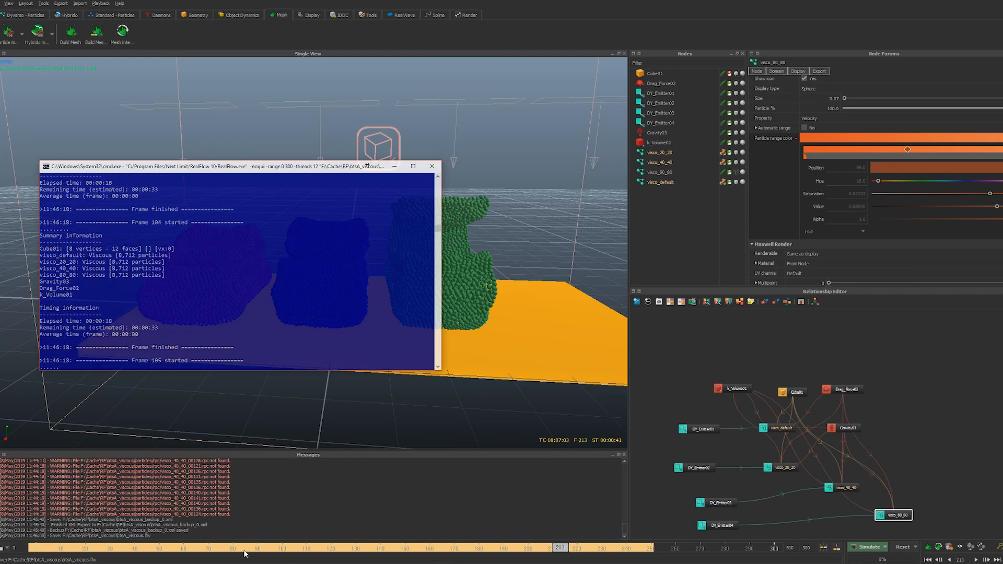
Show visco_80_80 in the viewport, compare the four fluids by scrubbing to about frame 179, and switch to the simulation console
left_click_drag(282, 551, 240, 548)
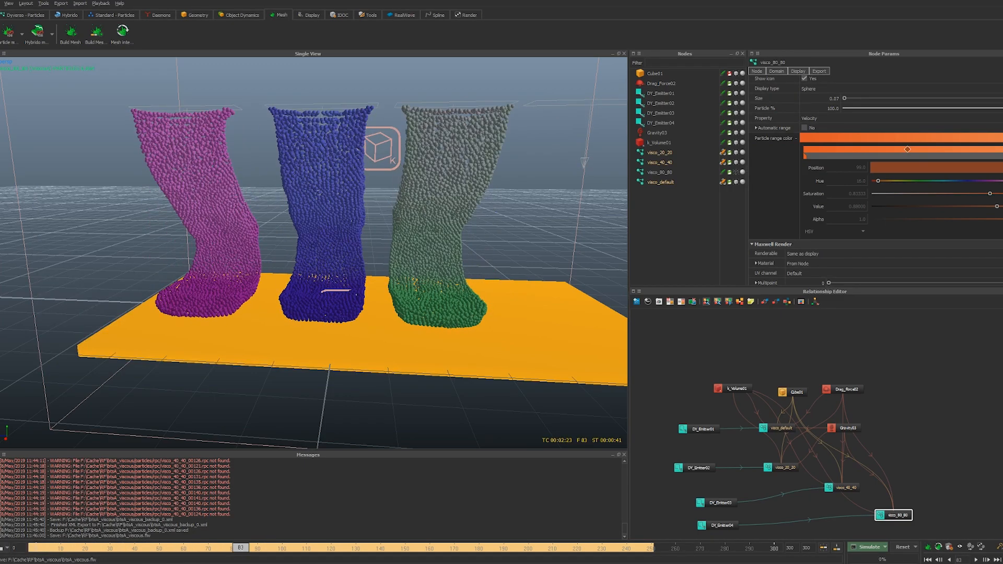
left_click(736, 172)
left_click_drag(405, 402, 371, 353, "alt")
scroll(371, 353, "down", 4)
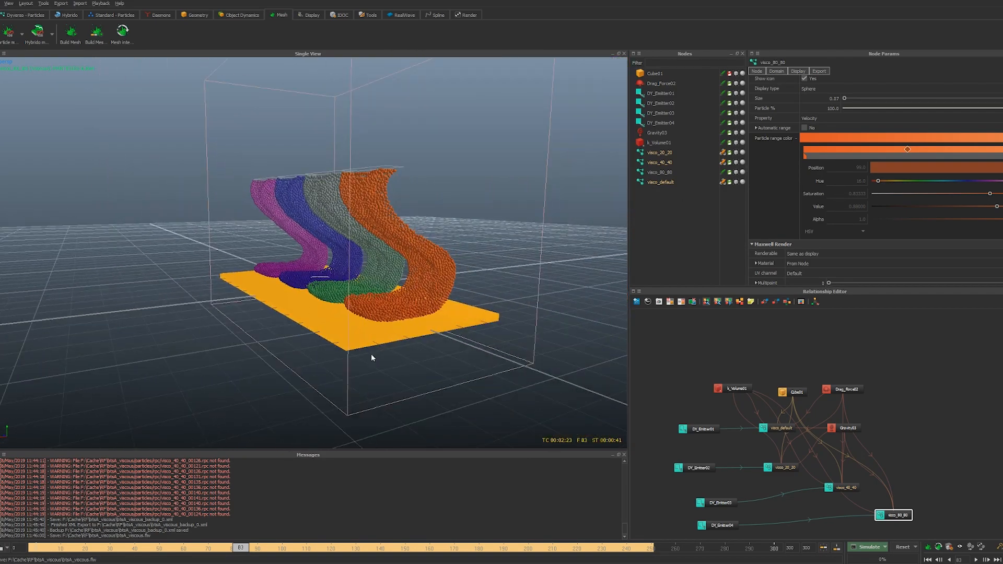
left_click_drag(64, 548, 476, 547)
left_click_drag(374, 282, 292, 337, "alt")
key("alt+Tab")
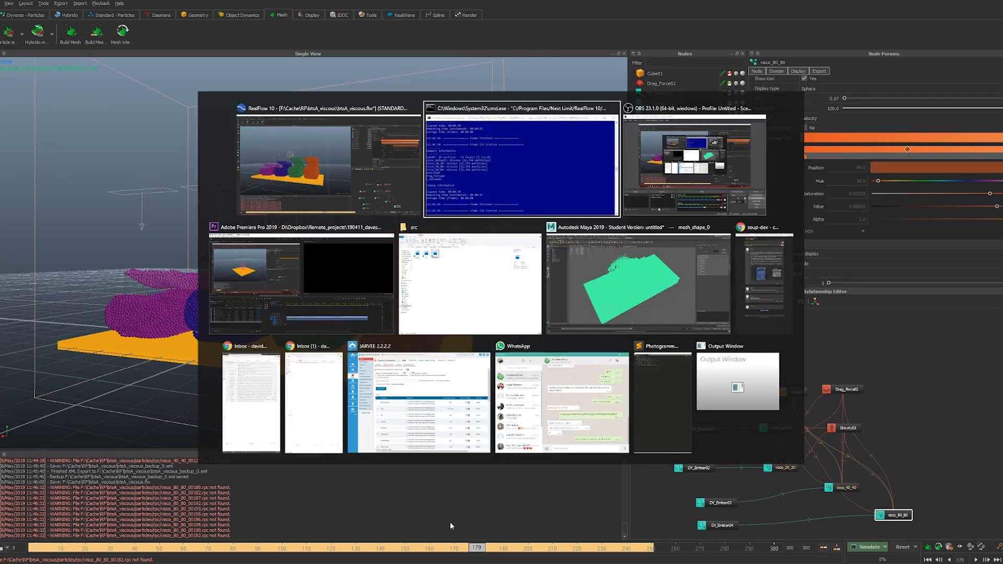
Scrub to frame 242 to compare the four fluids, and switch the visco_80_80 domain from active to cache mode
left_click_drag(489, 547, 615, 549)
mouse_move(459, 313)
left_mouse_down("alt")
mouse_move(210, 355)
mouse_move(71, 332)
mouse_move(104, 311)
mouse_move(249, 332)
mouse_move(481, 319)
mouse_move(518, 341)
mouse_move(427, 360)
mouse_move(436, 319)
mouse_move(473, 325)
mouse_move(478, 286)
mouse_move(445, 303)
left_mouse_up("alt")
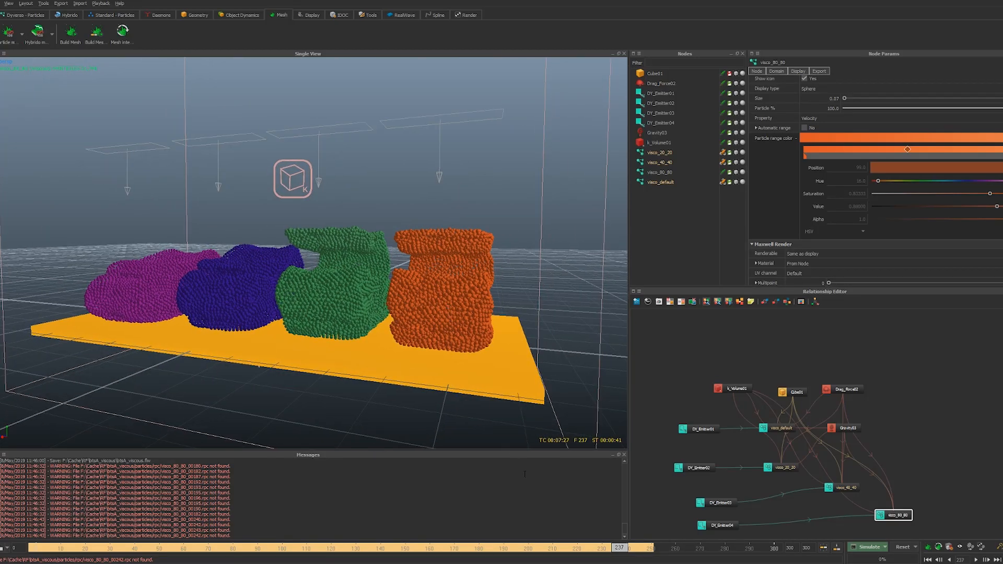
left_click_drag(600, 547, 632, 549)
mouse_move(532, 355)
left_mouse_down("alt")
mouse_move(500, 362)
mouse_move(525, 372)
left_mouse_up("alt")
left_click(723, 172)
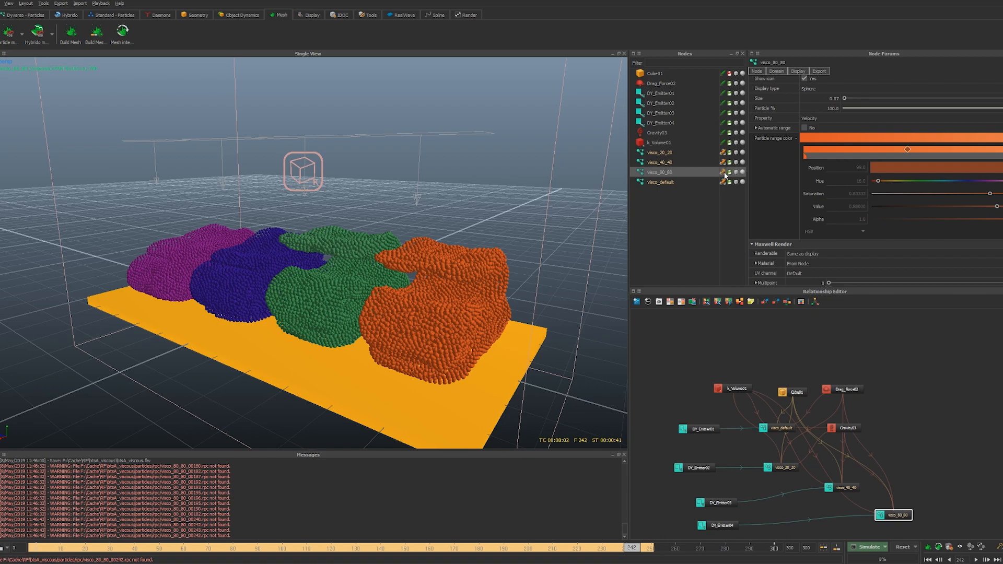
Create a VDB particle mesh, assign all four visco domains to it and expand its node
left_click(664, 153)
left_click(666, 183, "shift")
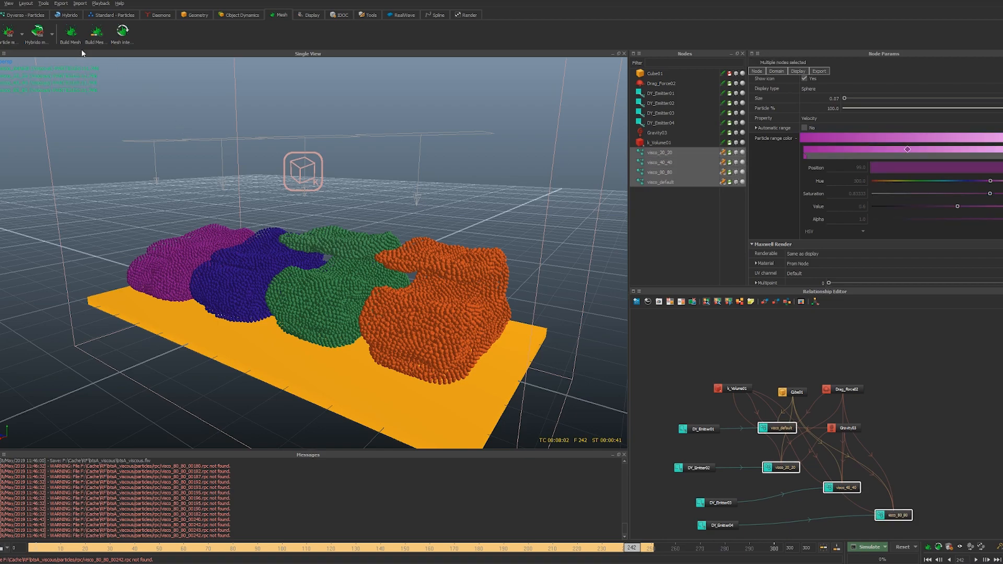
left_click(12, 40)
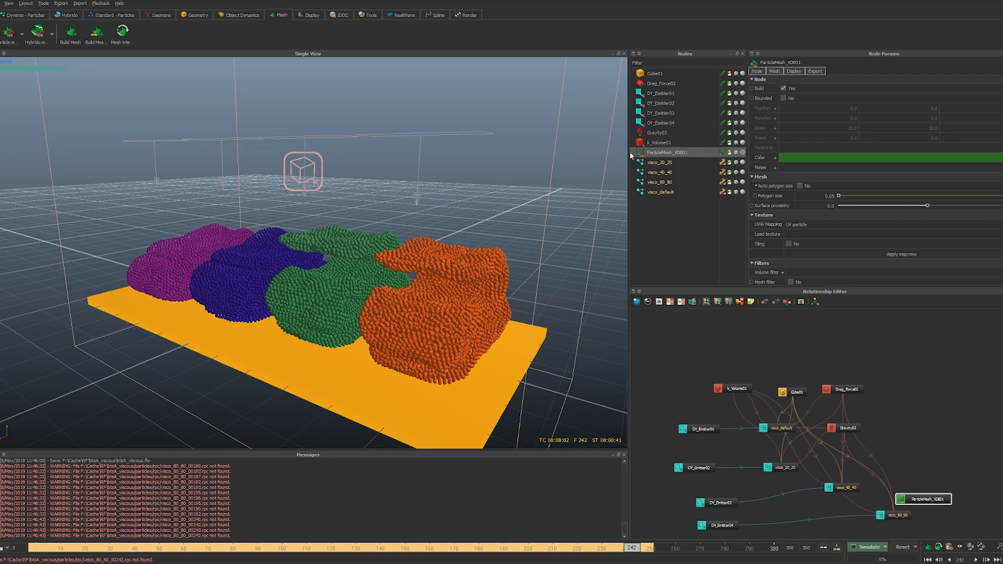
right_click(672, 152)
left_click(718, 212)
left_click(633, 152)
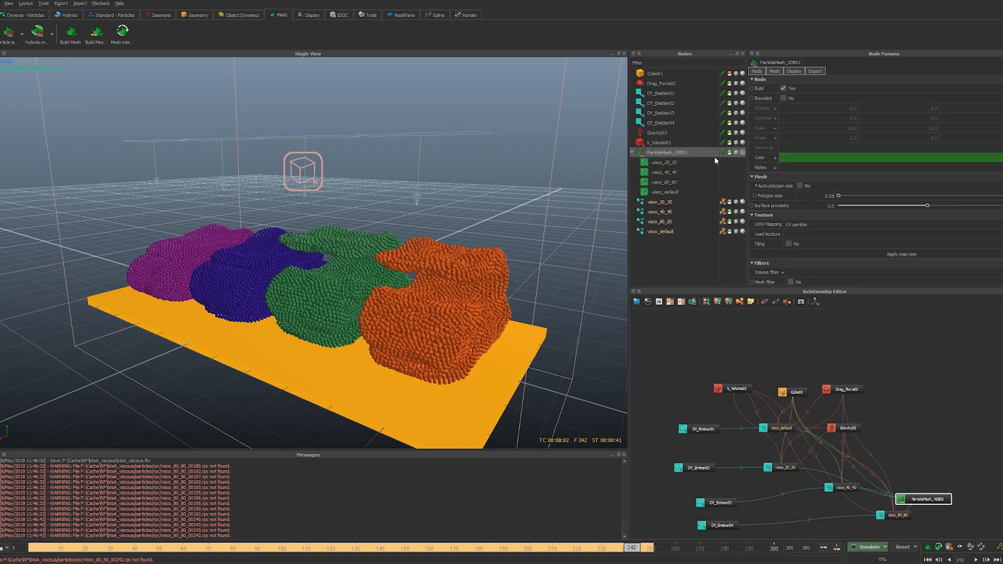
Build the particle mesh and display it shaded, with the particles of all four visco domains hidden
right_click(691, 152)
left_click(713, 189)
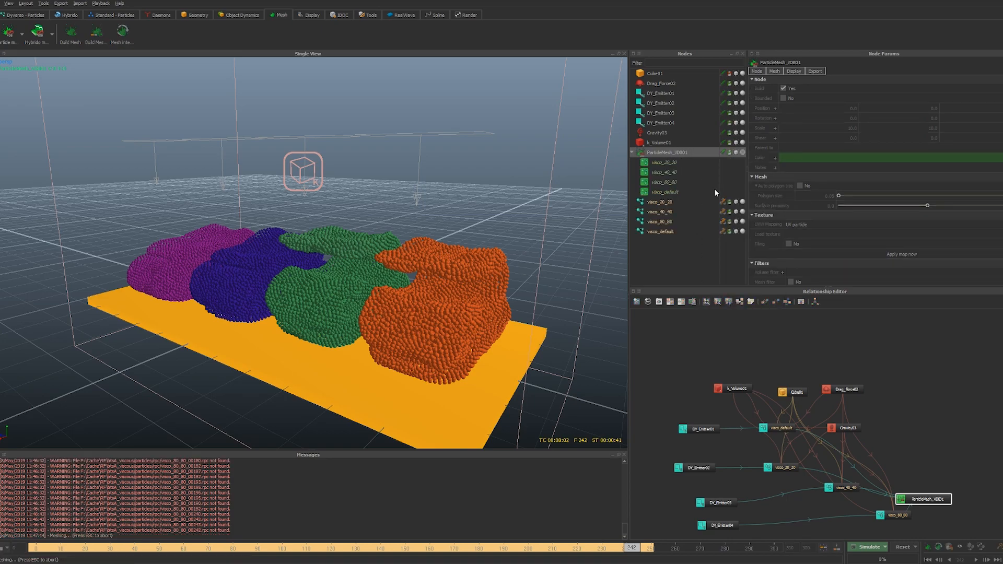
left_click(736, 202)
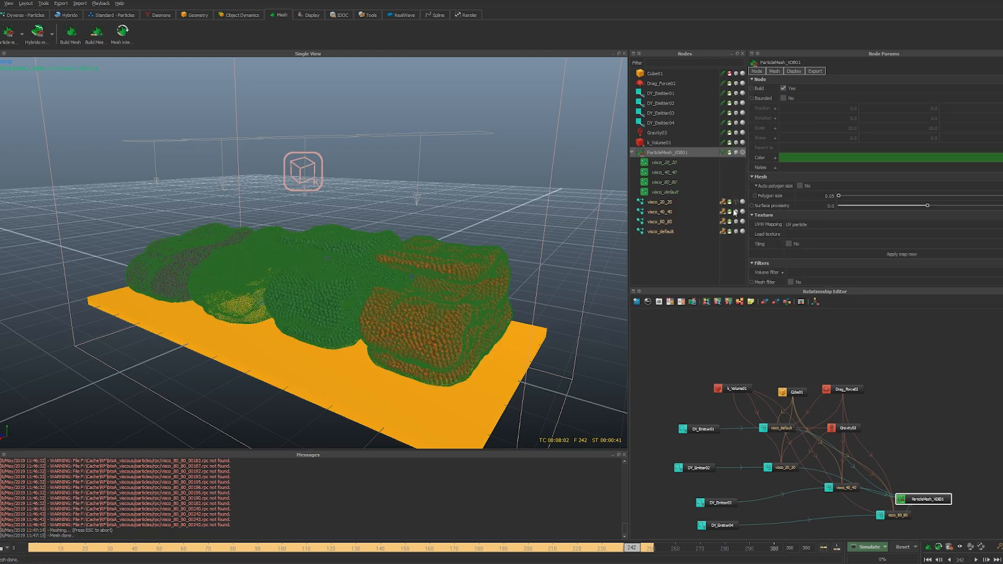
left_click(736, 212)
left_click(736, 221)
left_click(736, 232)
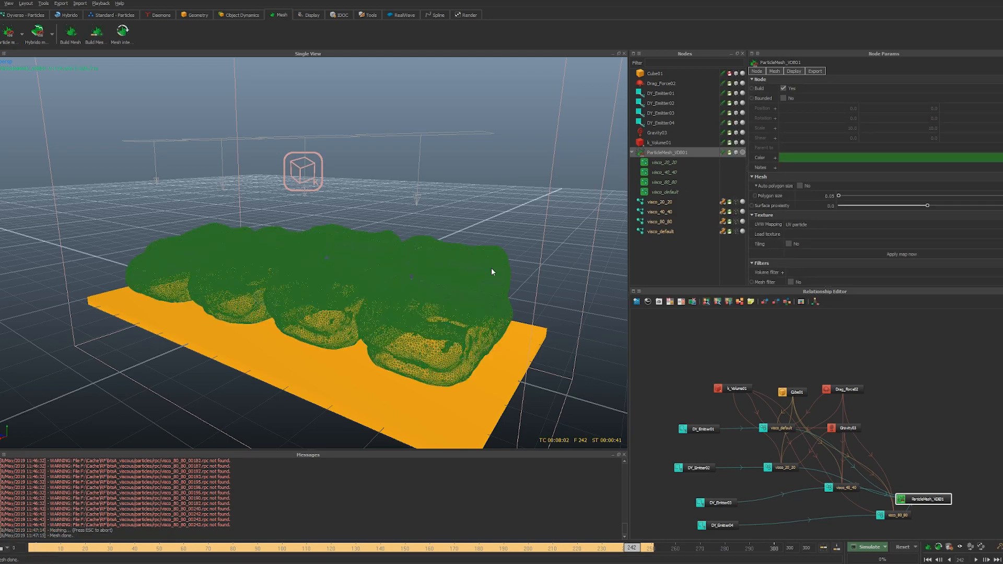
key("0")
mouse_move(391, 283)
left_mouse_down("alt")
mouse_move(355, 312)
mouse_move(324, 315)
mouse_move(334, 319)
left_mouse_up("alt")
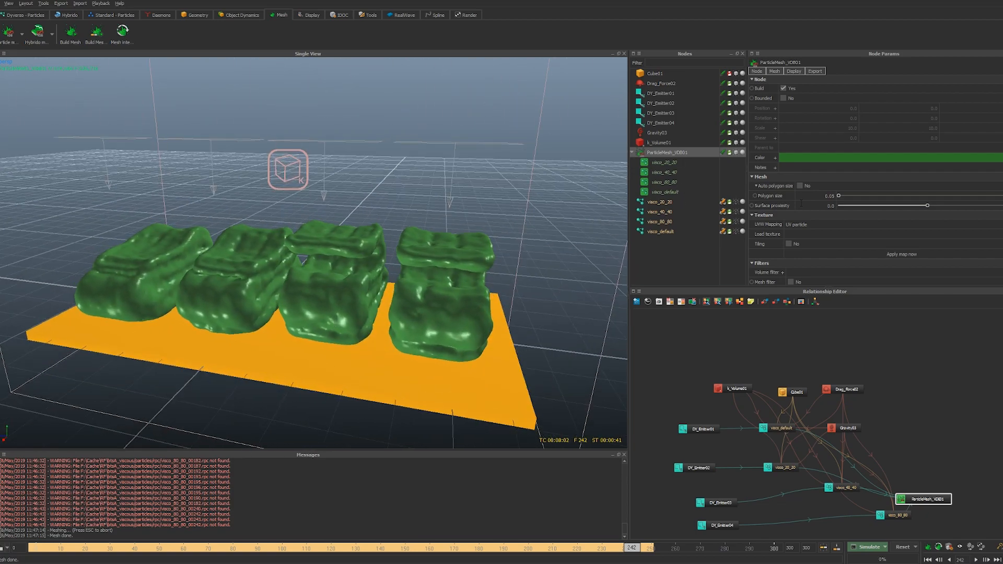
Set the particle mesh's polygon size to 0.025
left_click(820, 195)
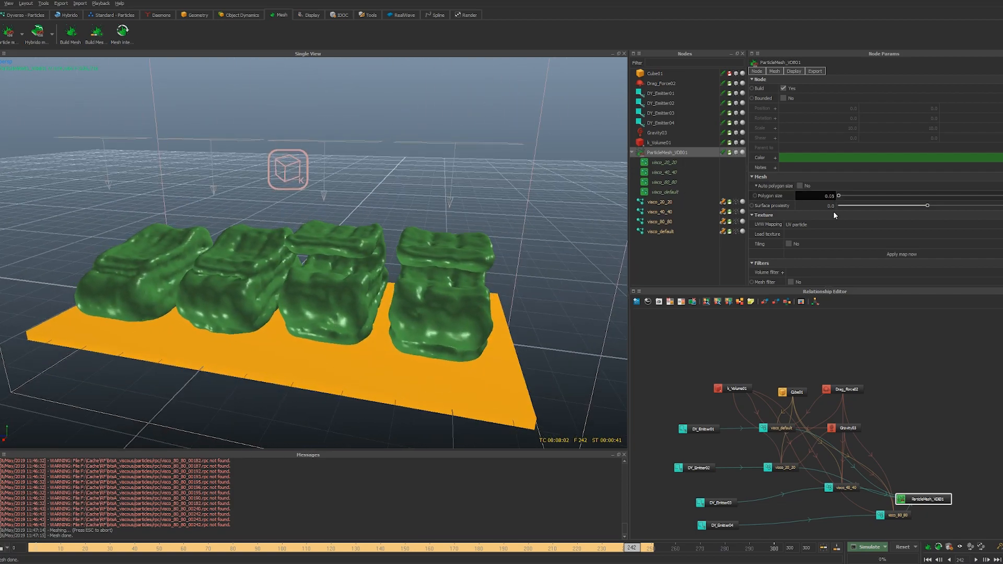
type("025")
key("Return")
key("ctrl+z")
left_click(831, 196)
type("25")
key("Return")
Run the scene from the command line over frames 0 to 300 to generate the meshes, and check frame 25
key("alt+a")
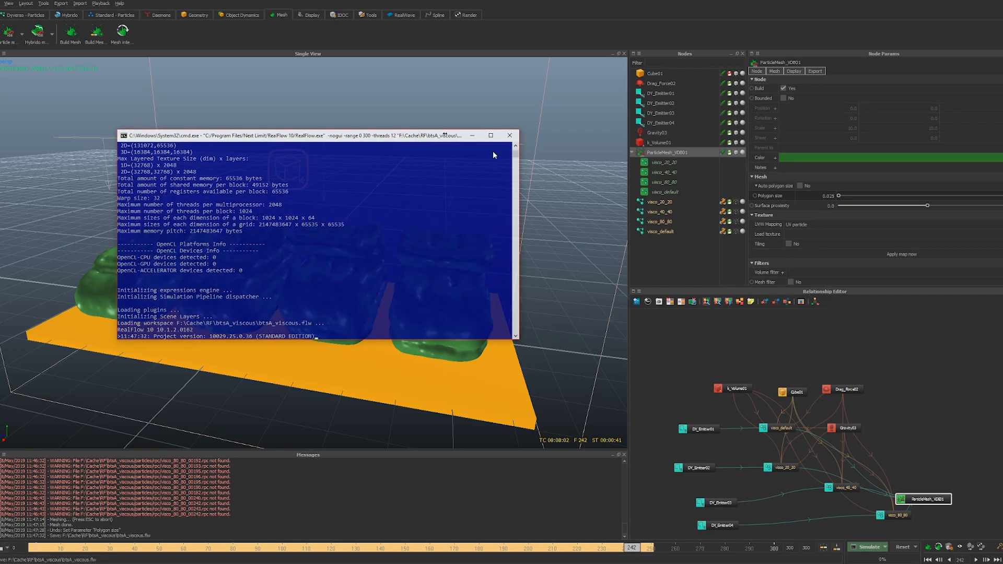
left_click(505, 124)
key("alt+Tab")
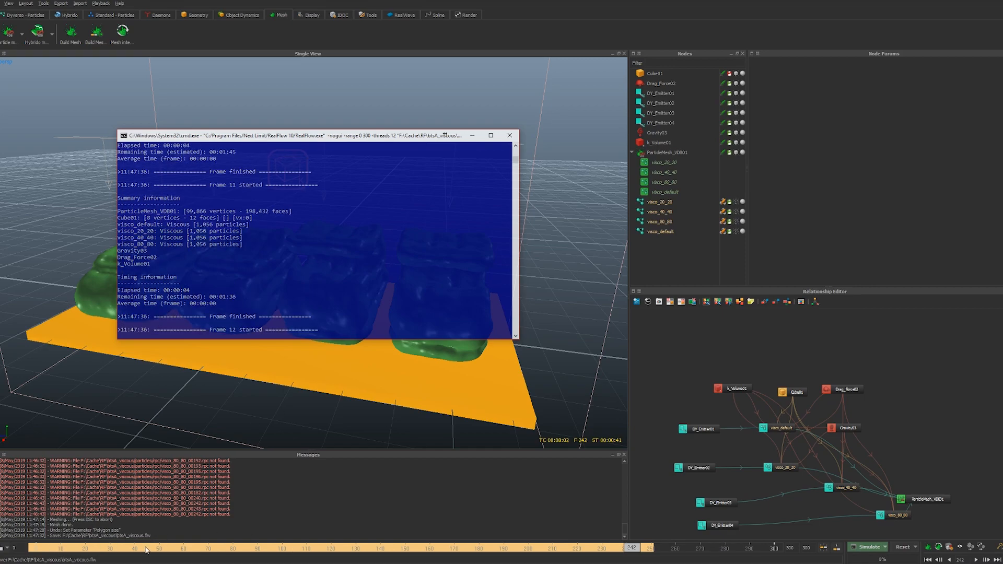
left_click_drag(40, 547, 97, 559)
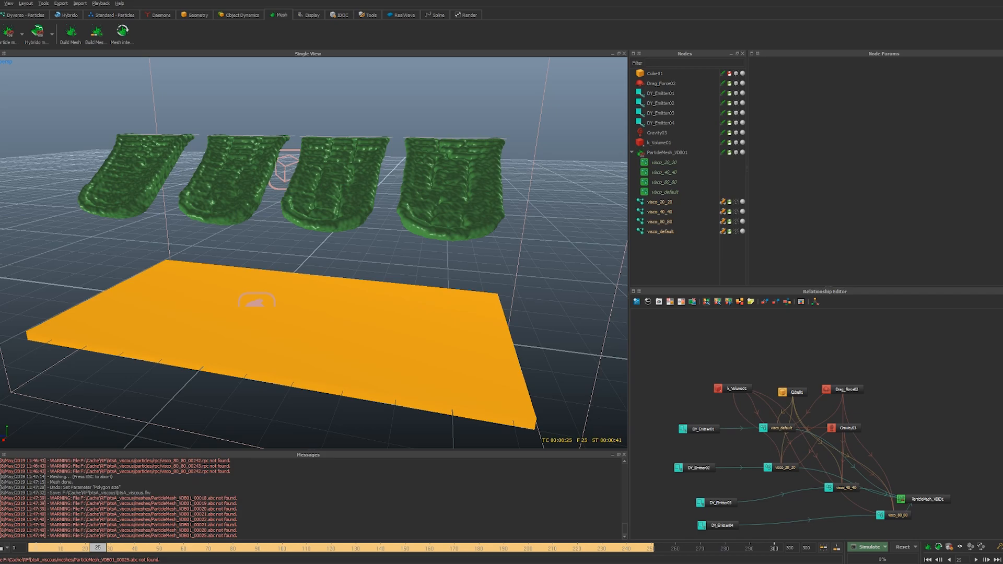
Bring up the console of the earlier finished simulation and close it
mouse_move(307, 562)
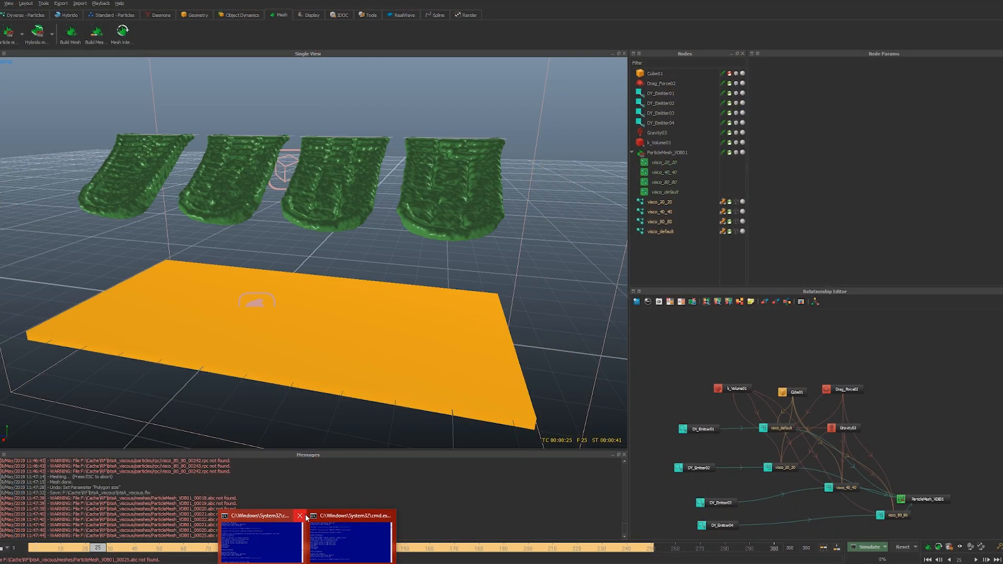
left_click(306, 517)
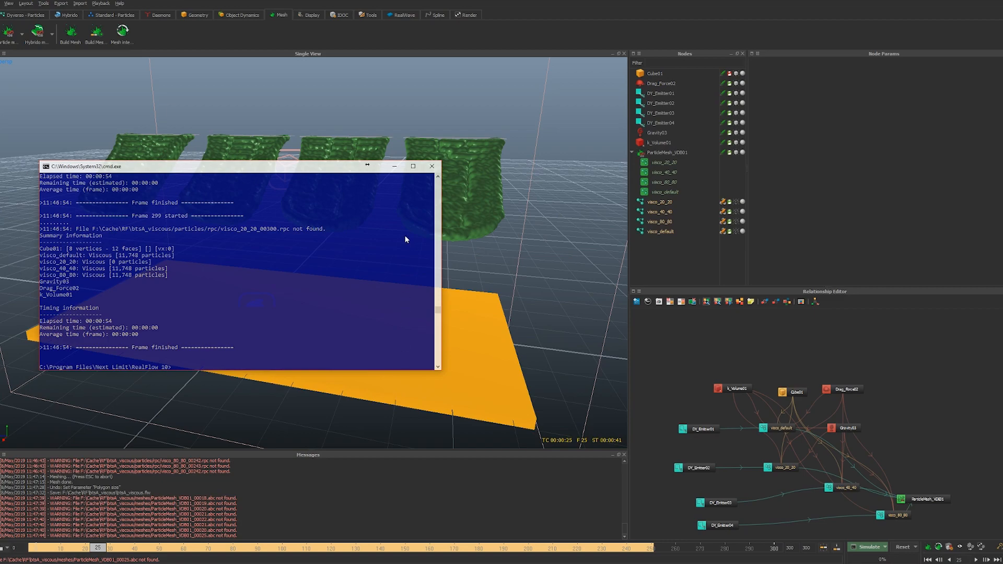
left_click(431, 166)
Show the particles of all four visco domains again and scrub to frame 245 to inspect the fluids
left_click_drag(377, 241, 416, 335, "alt")
left_click_drag(100, 547, 452, 557)
left_click(736, 201)
left_click(736, 211)
left_click(736, 221)
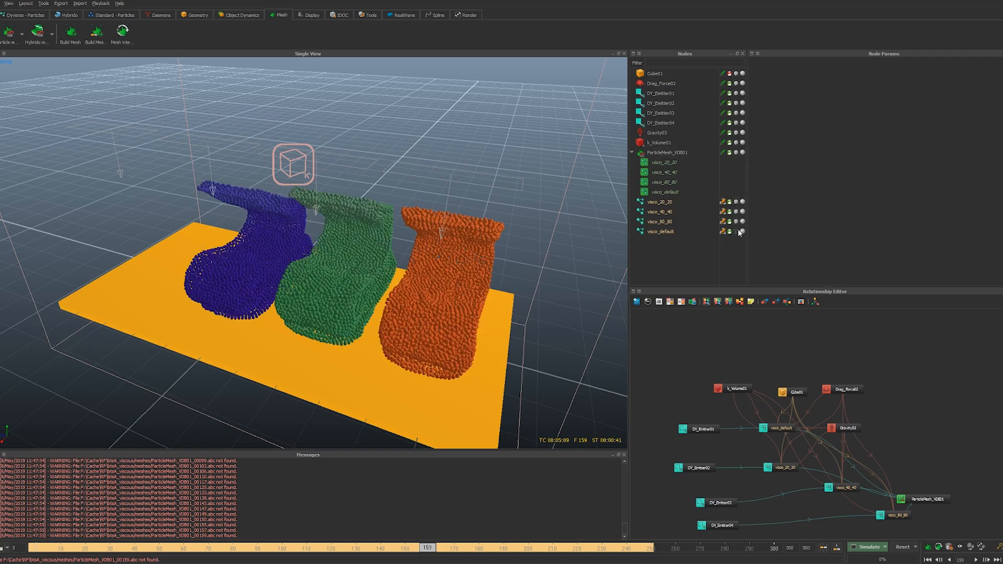
left_click(736, 231)
left_click_drag(256, 548, 638, 548)
left_click_drag(474, 362, 456, 338, "alt")
middle_click_drag(450, 274, 393, 264, "alt")
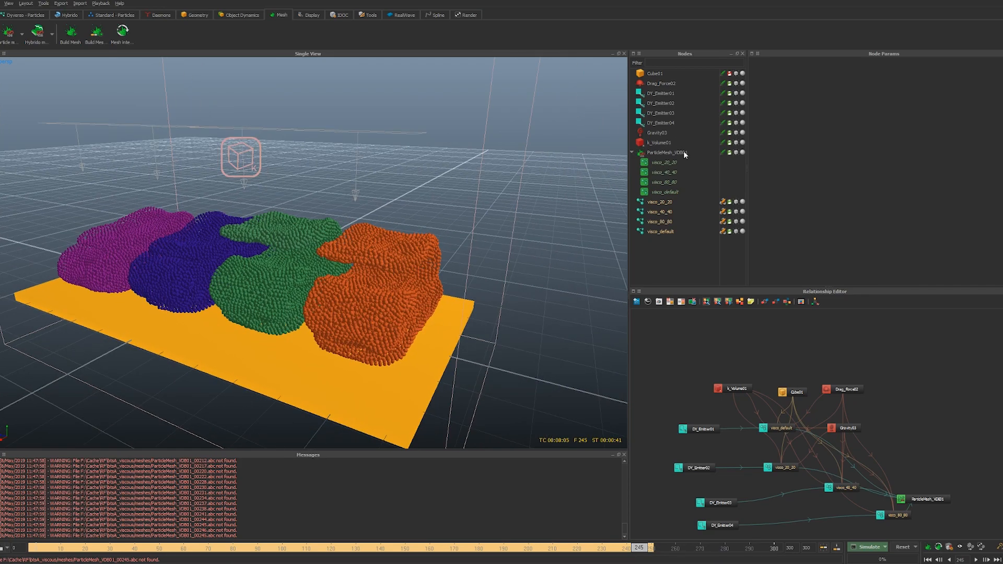
Enable the Bounded option of the particle mesh and prepare to move its bounding box
left_click(683, 152)
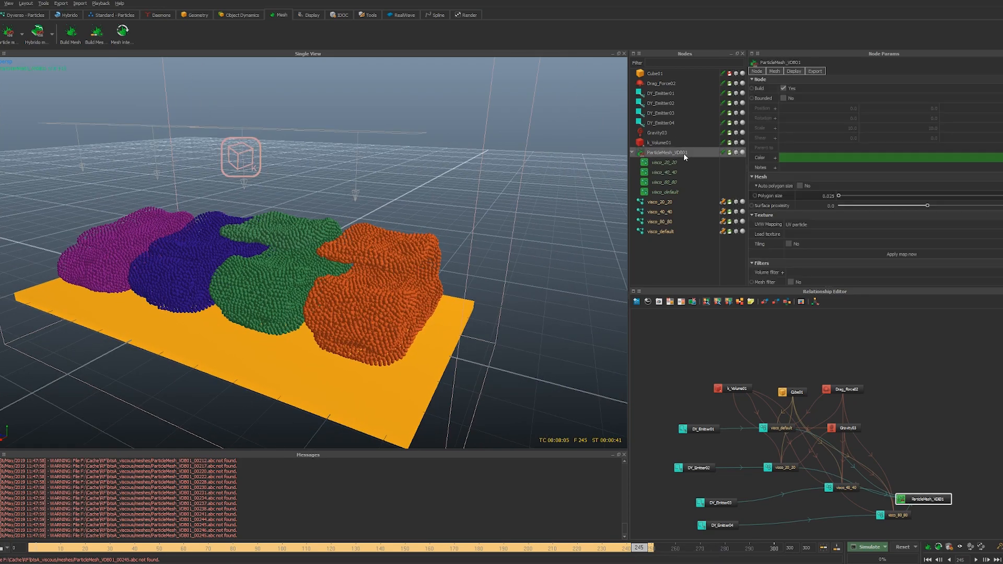
left_click(784, 98)
scroll(491, 306, "down", 3)
key("w")
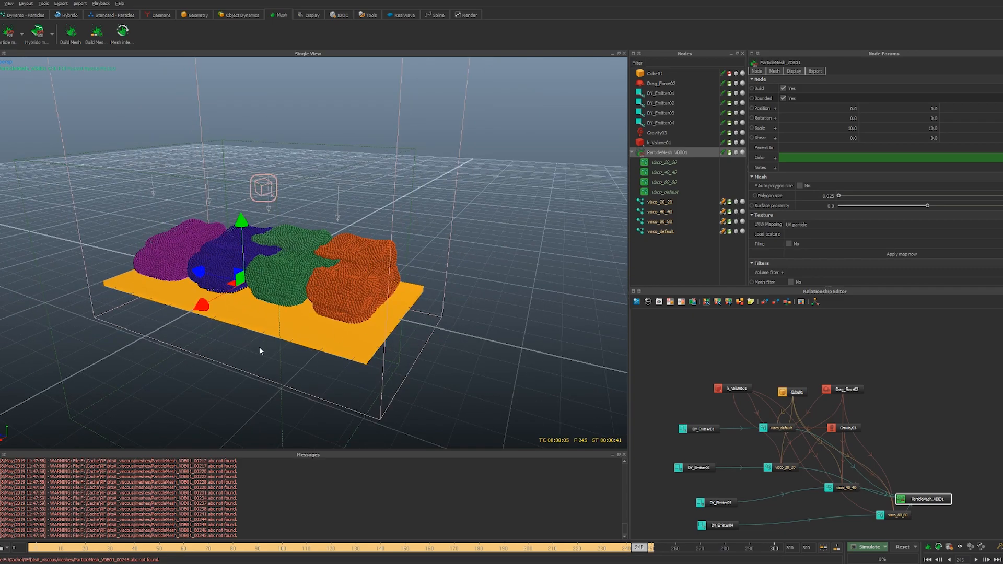
Scale the particle mesh's bounding box down to about 5.27 by 3.21 so it spans a single fluid
left_click_drag(201, 273, 288, 296)
key("2")
key("r")
left_click_drag(331, 138, 328, 172)
mouse_move(388, 140)
left_mouse_down()
mouse_move(438, 142)
mouse_move(397, 139)
left_mouse_up()
Reselect the particle mesh and move its bounding box along the platform in the top view
key("w")
left_click_drag(326, 160, 327, 168)
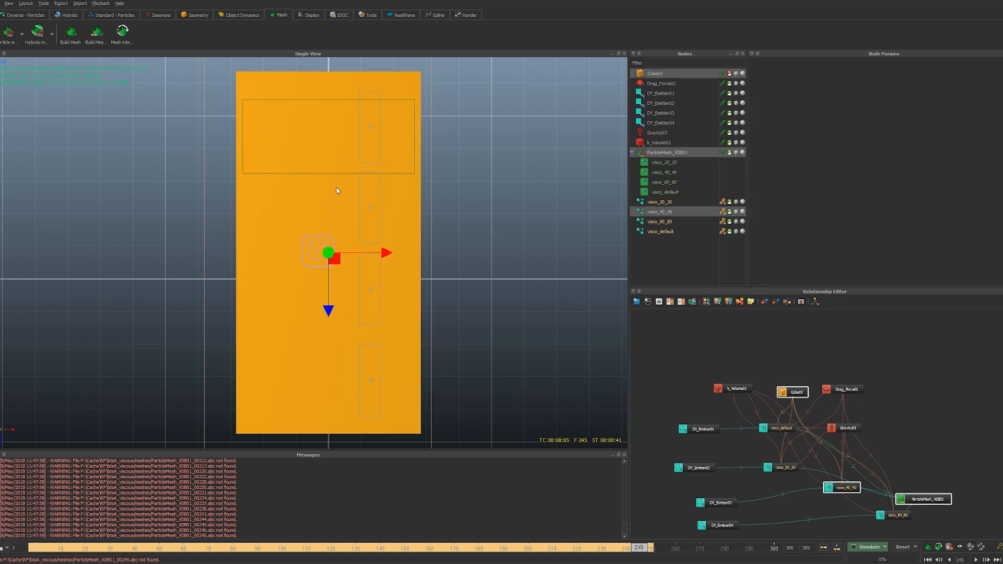
left_click(670, 152)
left_click_drag(328, 194, 328, 166)
Raise the particle mesh's bounding box to a vertical position of about 1.42 in the front view
key("4")
left_click_drag(465, 227, 380, 236, "alt")
key("2")
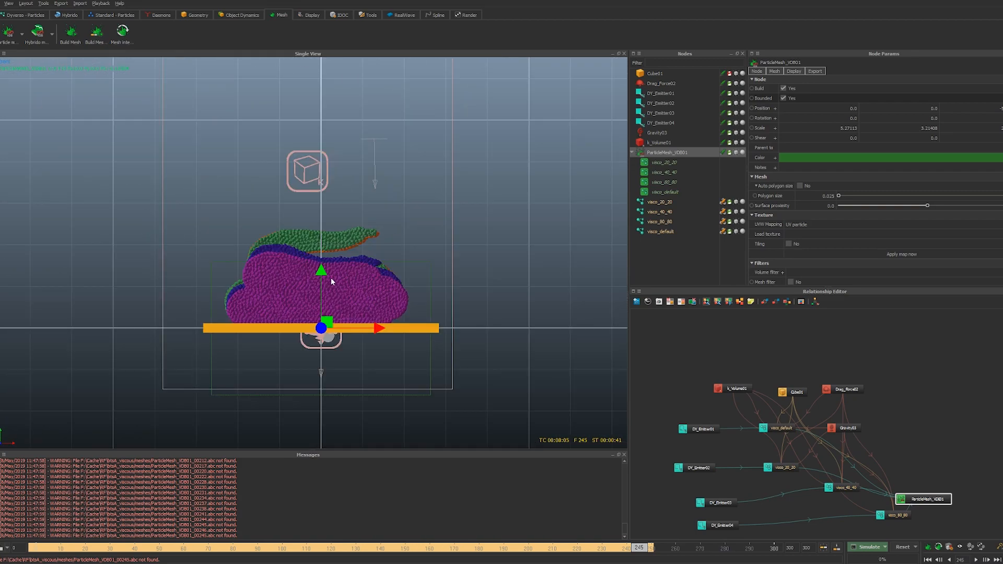
left_click_drag(320, 270, 321, 211)
key("4")
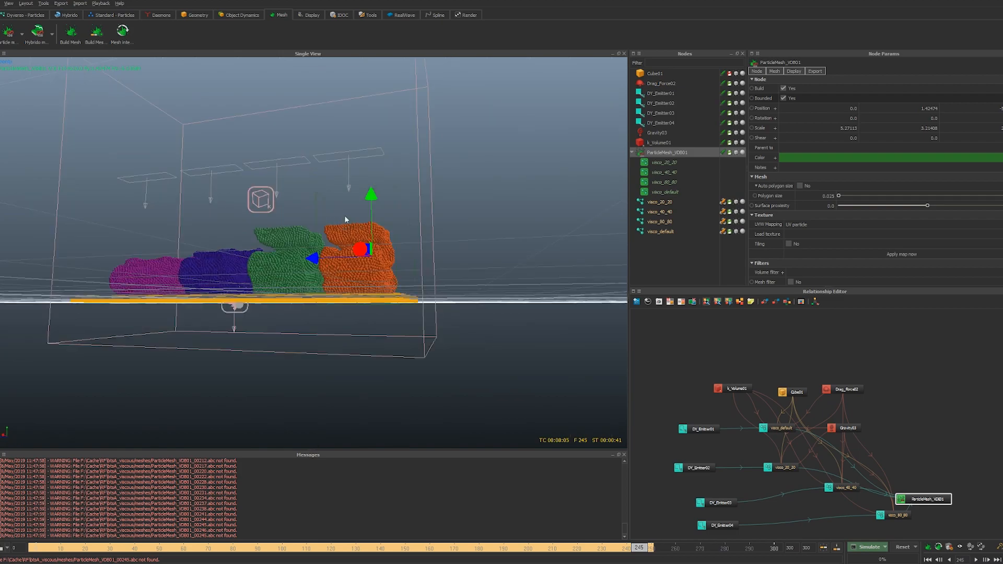
Turn on interactive meshing and inspect the meshed portion of the orange fluid up close
left_click_drag(531, 198, 433, 268, "alt")
left_click(125, 43)
left_click_drag(386, 313, 344, 310, "alt")
scroll(391, 309, "up", 4)
middle_click_drag(343, 309, 317, 267, "alt")
left_click_drag(316, 269, 589, 277, "alt")
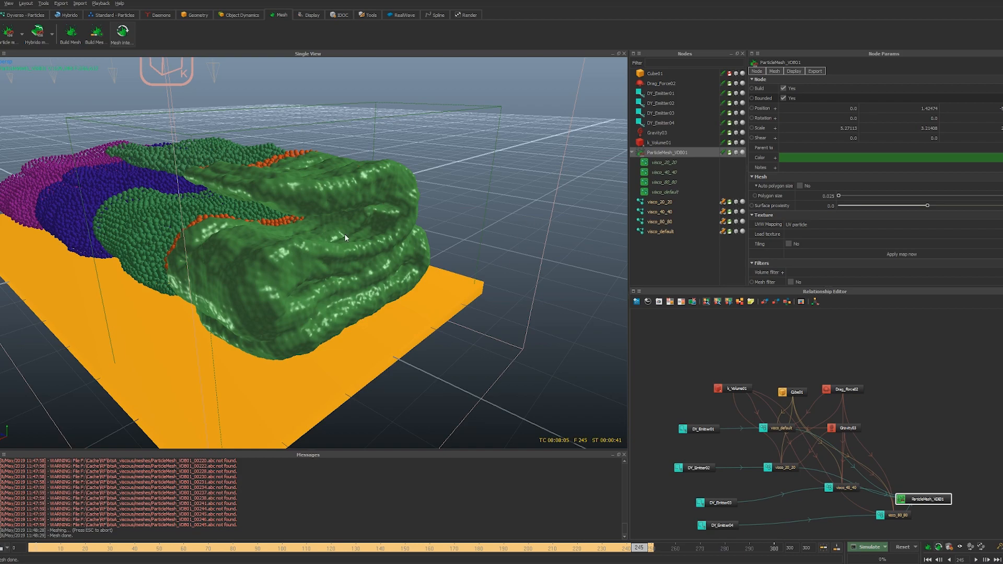
Reduce the particle mesh's polygon size to 0.02 and inspect the refined surface
left_click(827, 196)
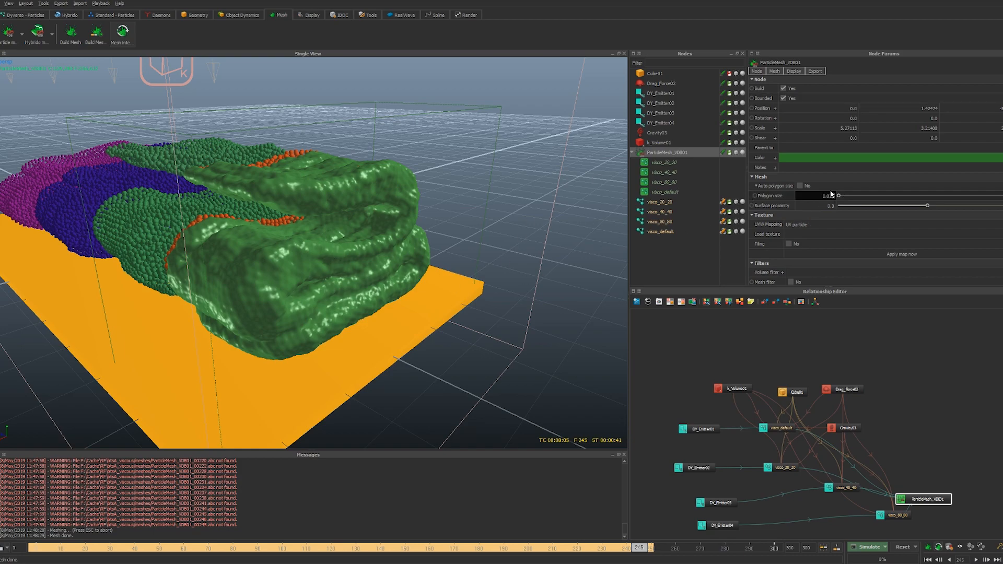
key("BackSpace")
key("Return")
left_click_drag(550, 221, 365, 224, "alt")
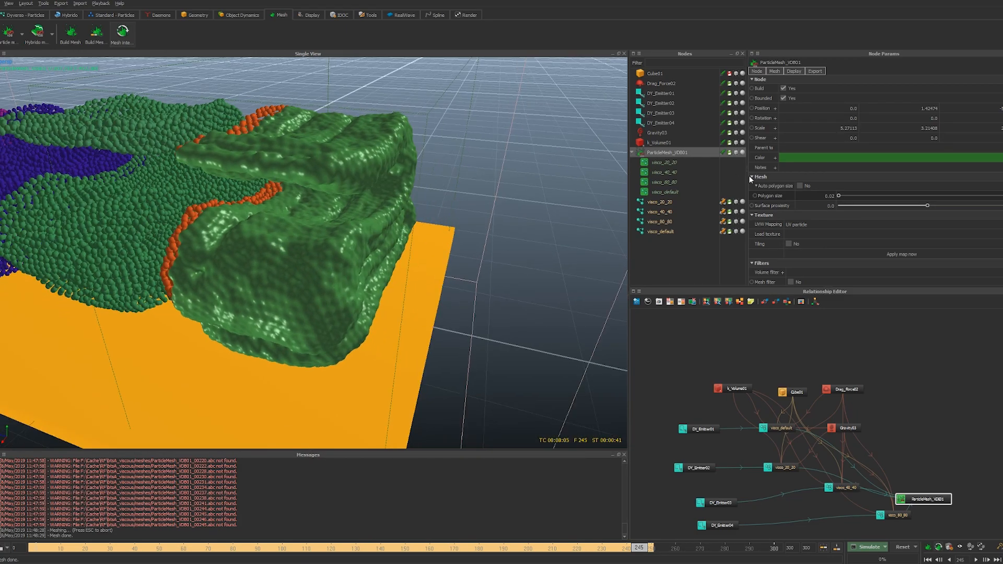
Set the field radius of visco_20_20 in the particle mesh to 0.1 and inspect the meshed fluid
left_click(678, 164)
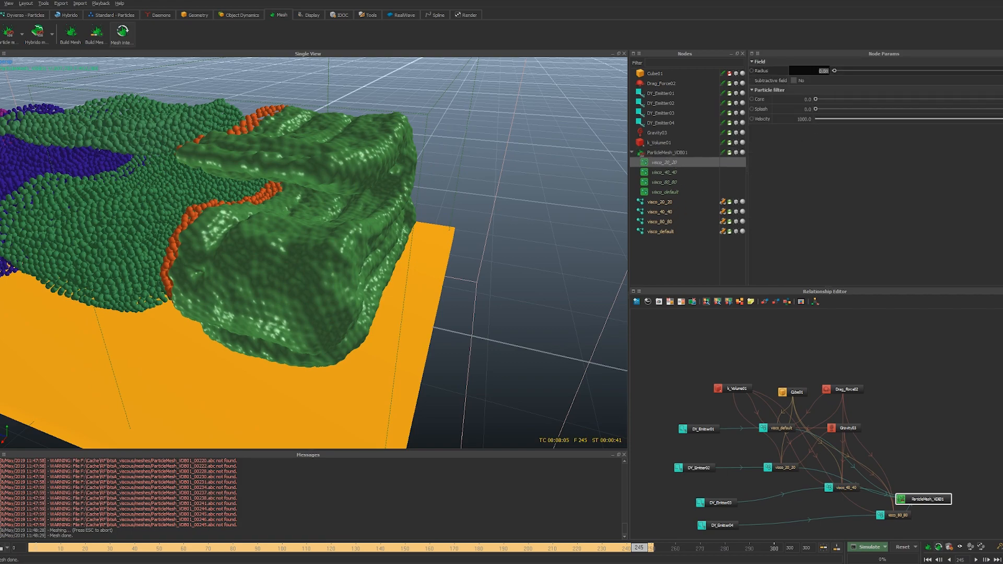
type("1")
key("Return")
middle_click_drag(254, 174, 287, 195, "alt")
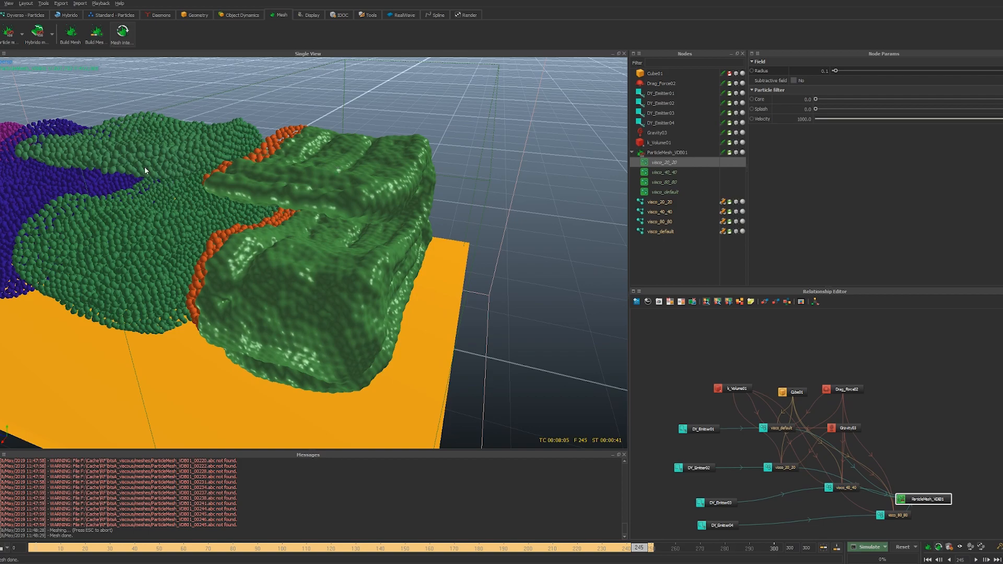
left_click_drag(317, 213, 193, 185, "alt")
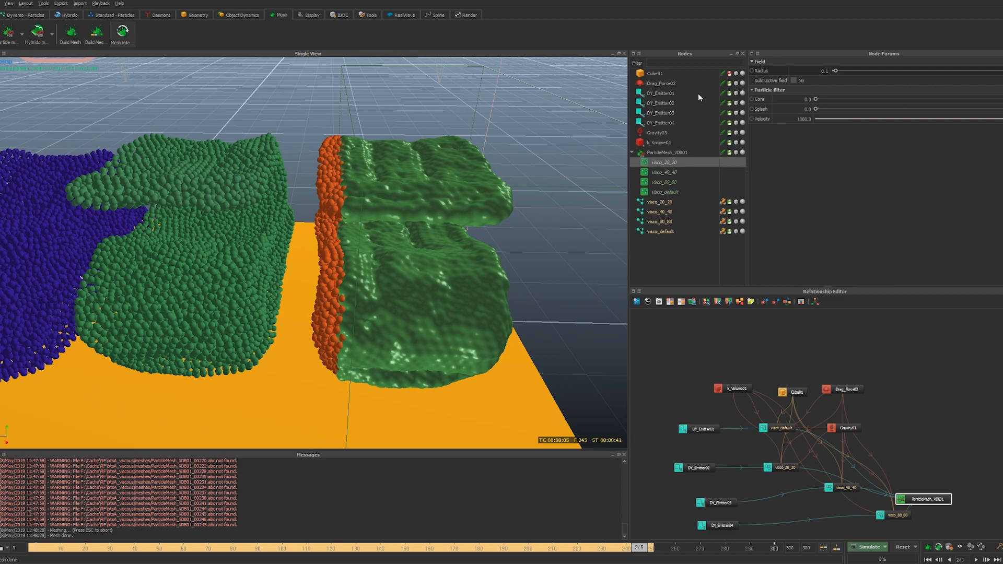
left_click_drag(525, 158, 684, 150, "alt")
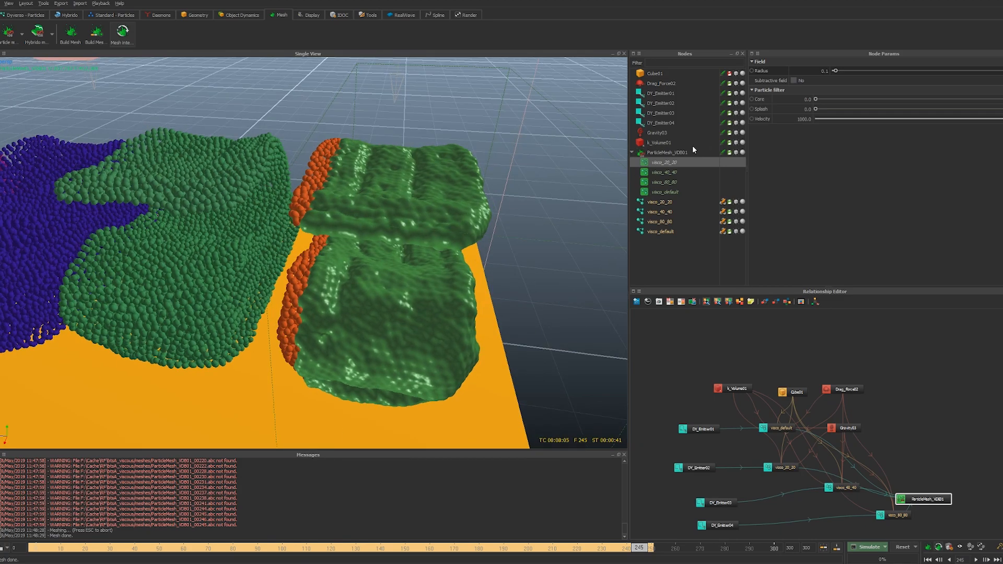
Open the field radius of visco_80_80 in the particle mesh for editing
left_click(675, 183)
left_click(815, 71)
key("Right")
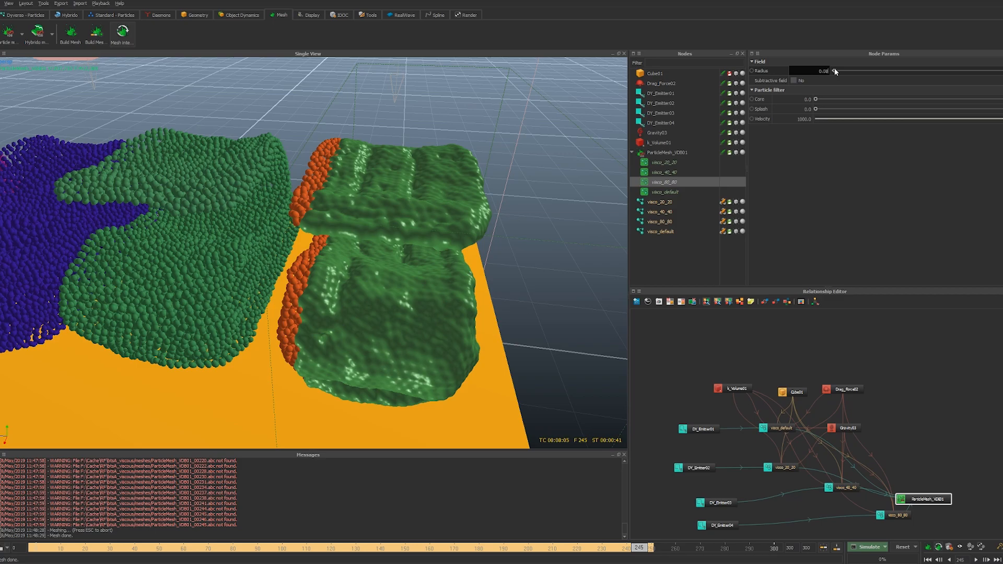
Increase the field radius of visco_80_80 in the particle mesh to 0.1, then raise it to 0.125
type("10")
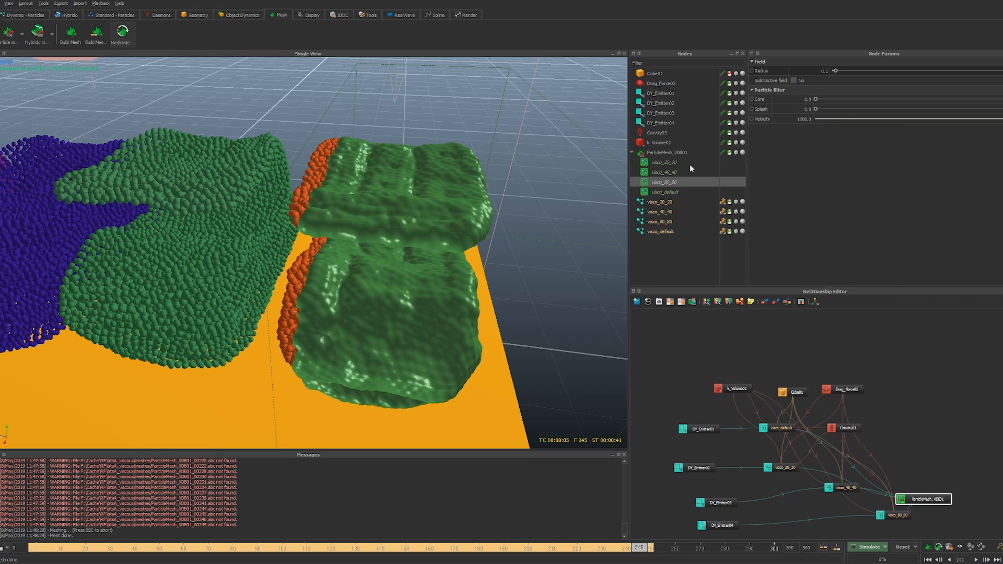
left_click_drag(545, 238, 448, 226, "alt")
left_click(824, 70)
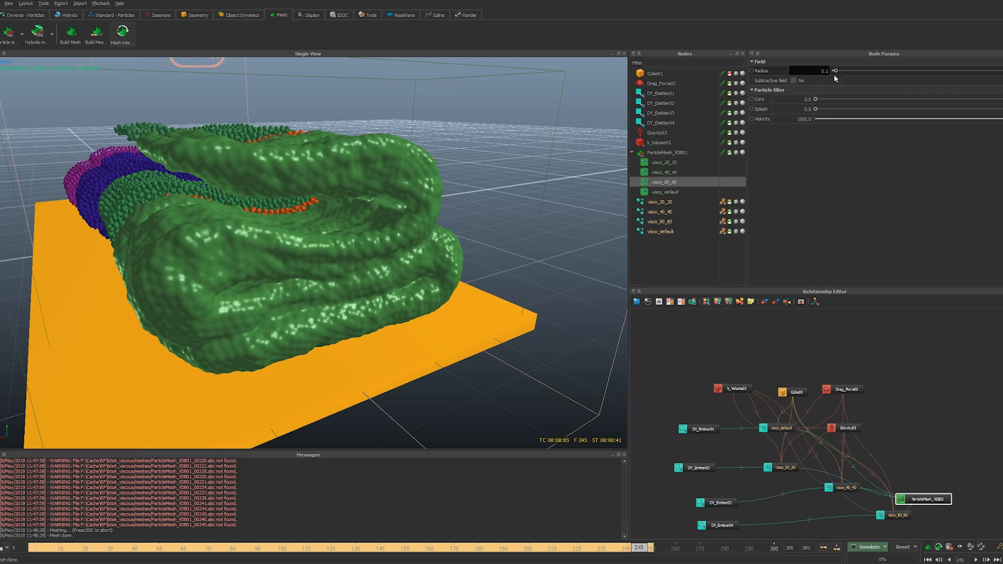
type("125")
key("Return")
left_click_drag(421, 192, 476, 249, "alt")
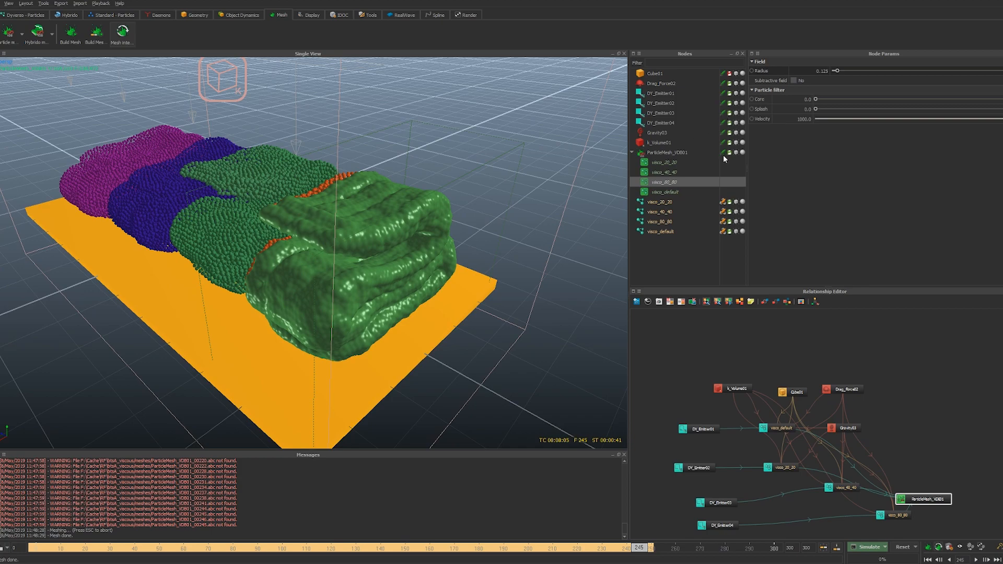
Copy the 0.125 radius from visco_80_80 to the visco_20_20, visco_40_40 and visco_default mesh fields
double_click(822, 71)
key("ctrl+c")
left_click(673, 162)
key("ctrl+v")
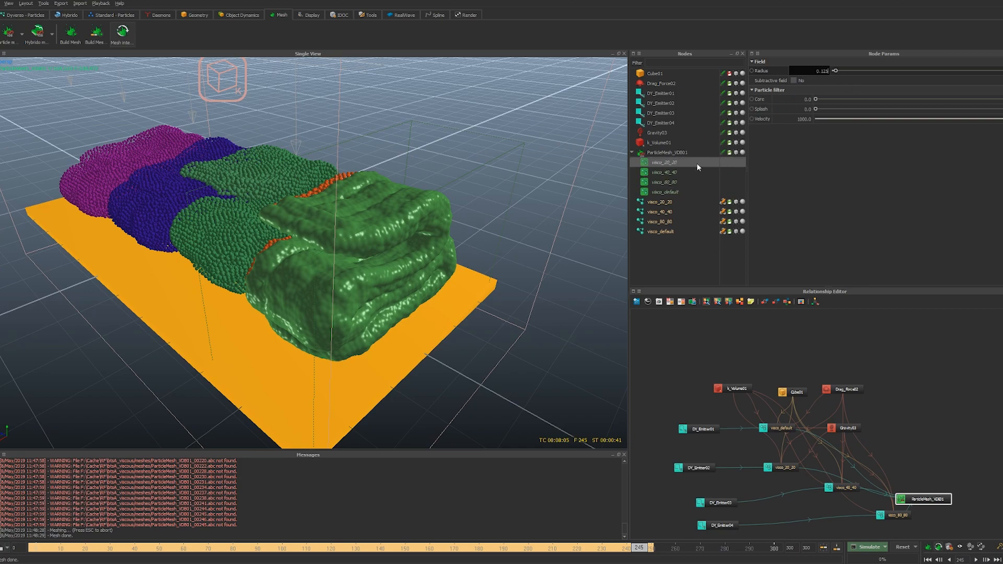
left_click(679, 173)
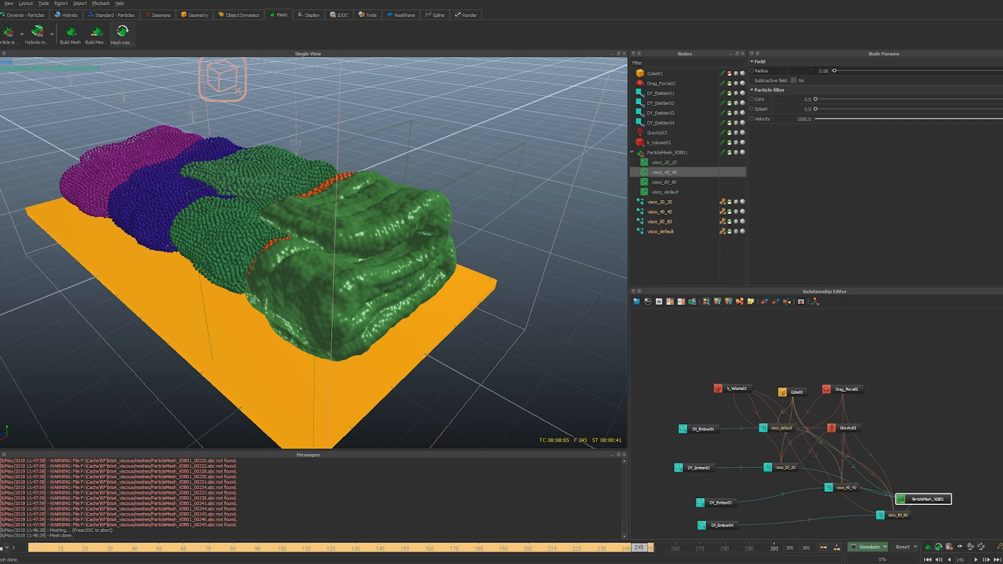
left_click(682, 182)
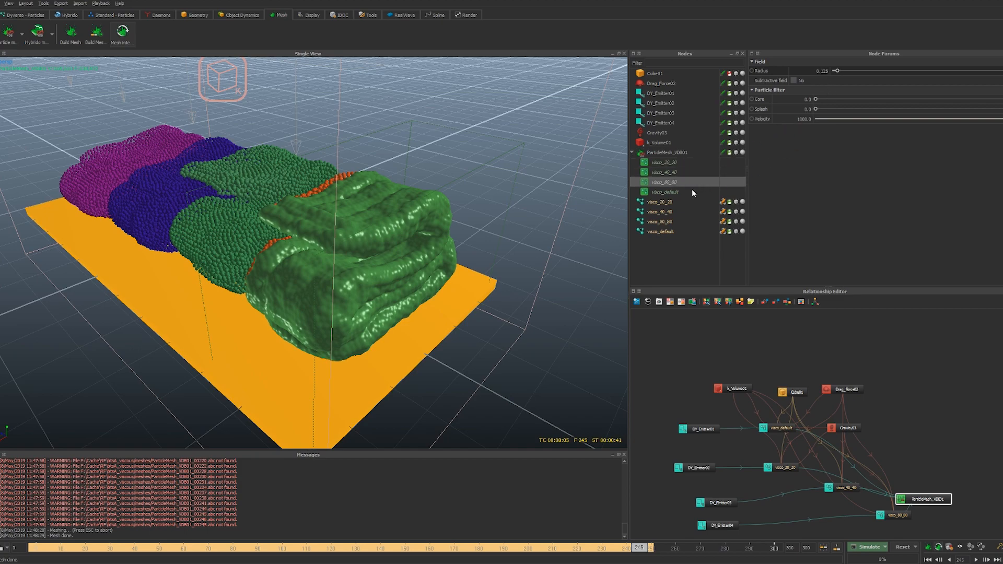
left_click(691, 191)
key("ctrl+v")
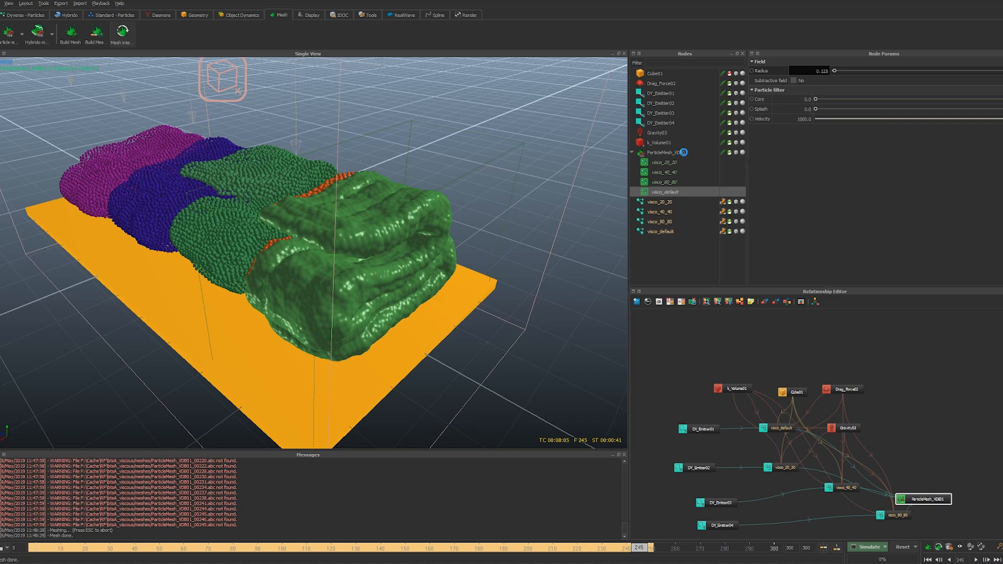
Add a Smooth volume filter with 4 iterations to ParticleMesh_VDB01
left_click(685, 152)
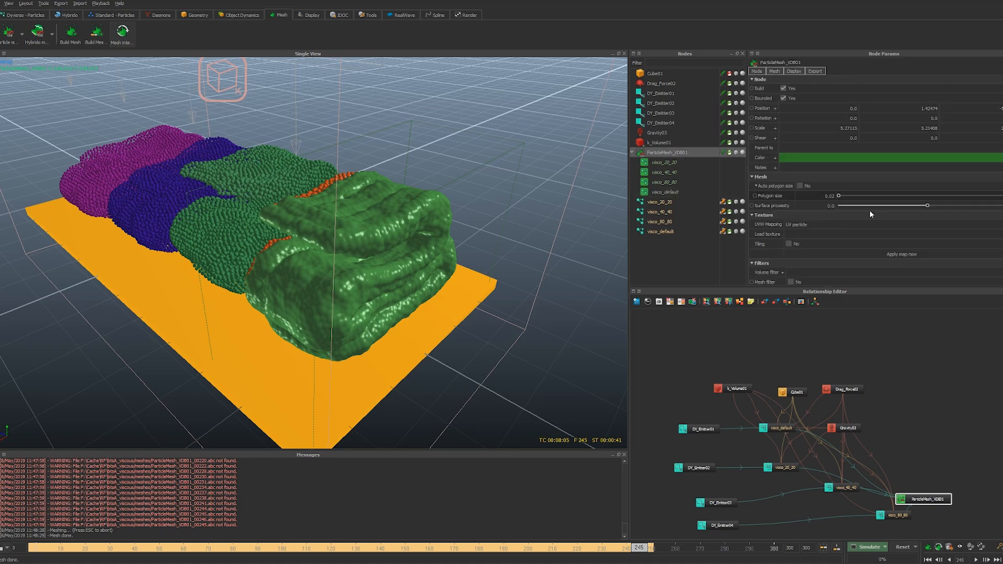
scroll(850, 226, "down", 3)
left_click(998, 200)
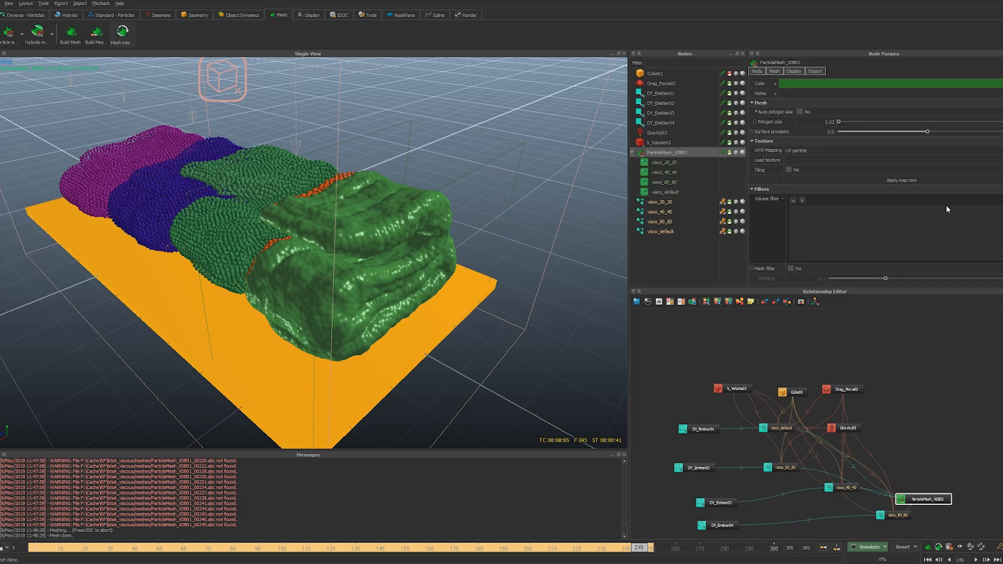
left_click(792, 200)
left_click(820, 234)
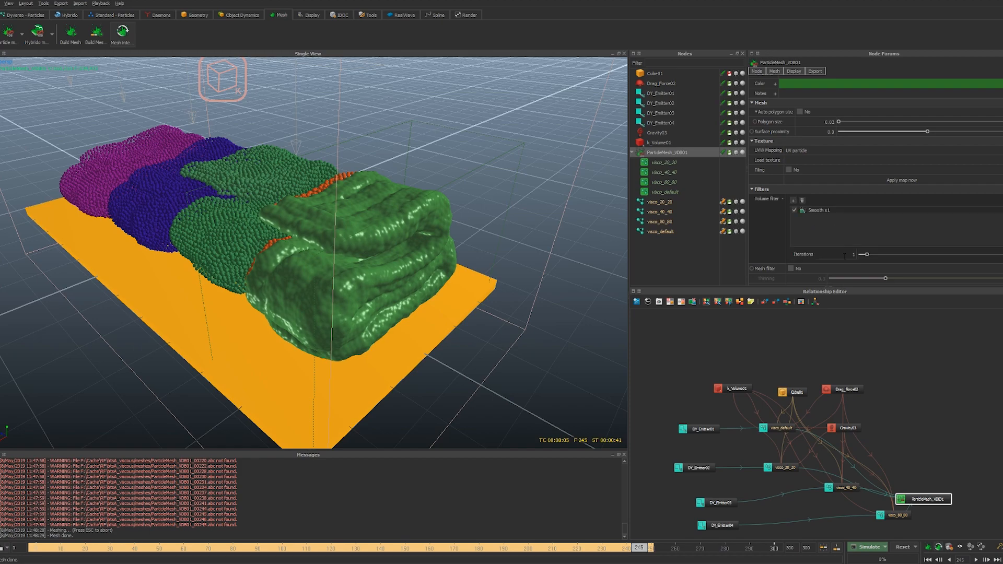
left_click(844, 256)
type("4")
key("Return")
left_click_drag(465, 329, 507, 289, "alt")
Enable the mesh filter on ParticleMesh_VDB01 with thinning 0 and relaxation 0.1
scroll(789, 229, "down", 3)
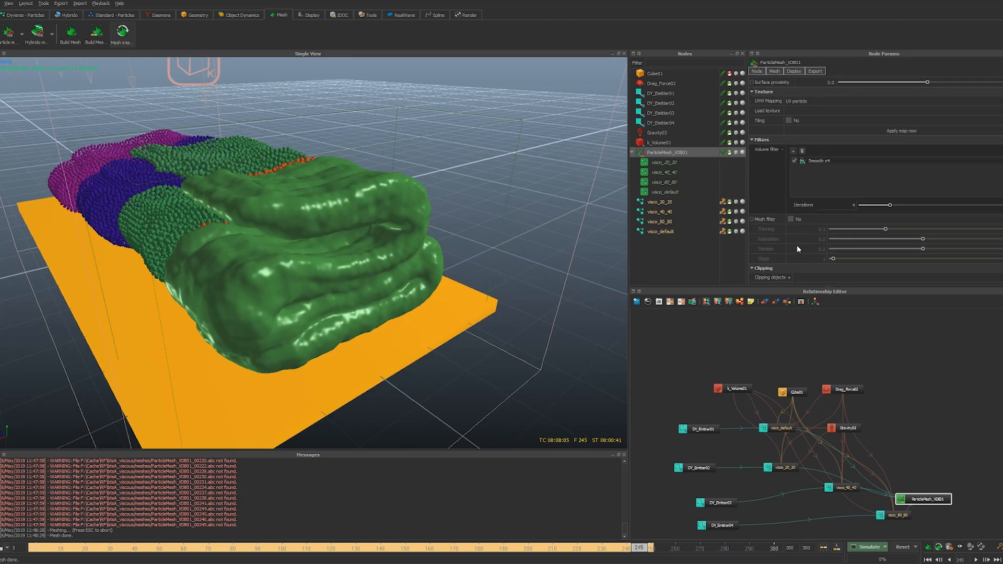
left_click(790, 219)
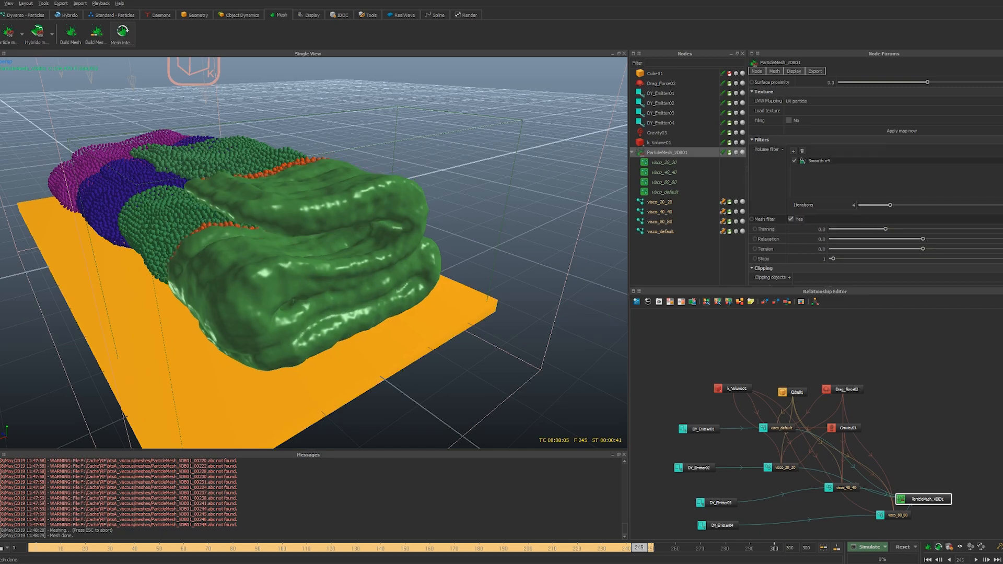
left_click_drag(545, 228, 455, 250, "alt")
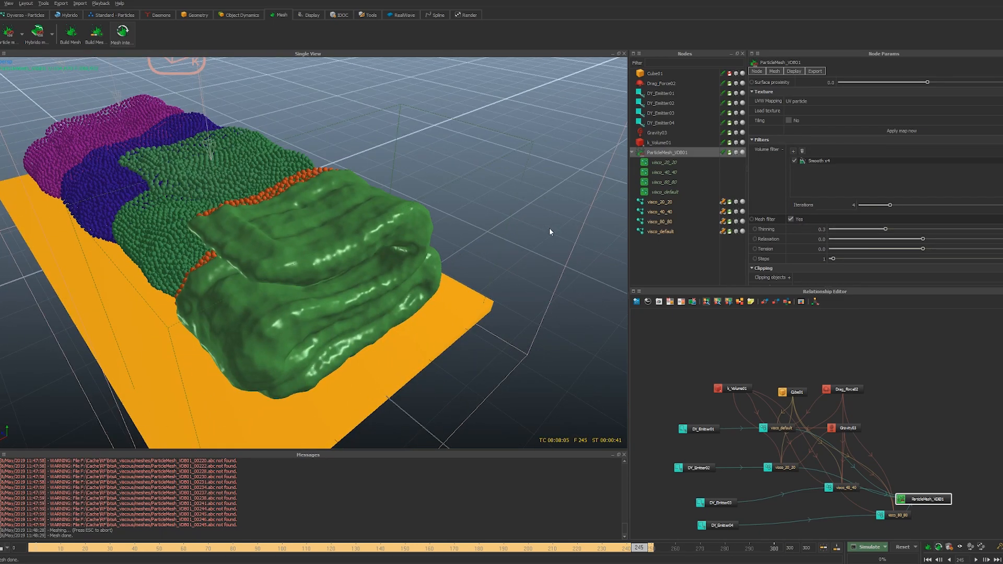
double_click(804, 230)
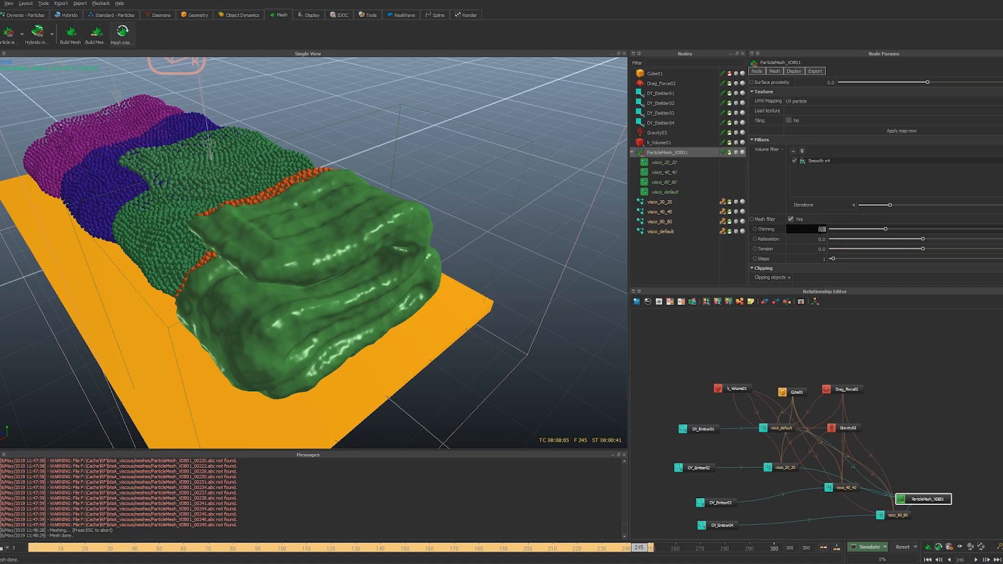
type("0")
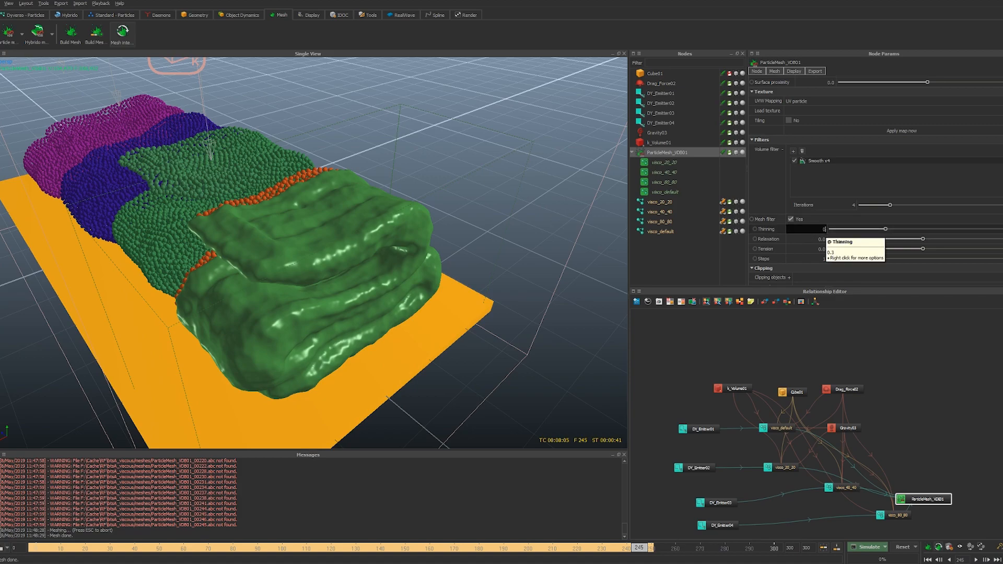
key("Tab")
type("0.1")
key("Tab")
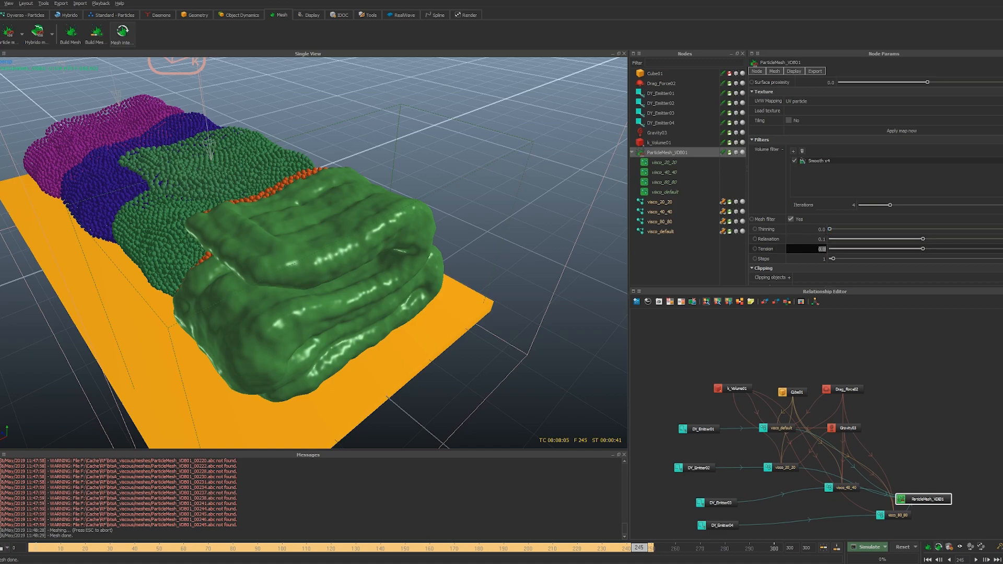
Set the mesh filter's tension to 0.5 and its steps to 13
type("0.5")
key("Tab")
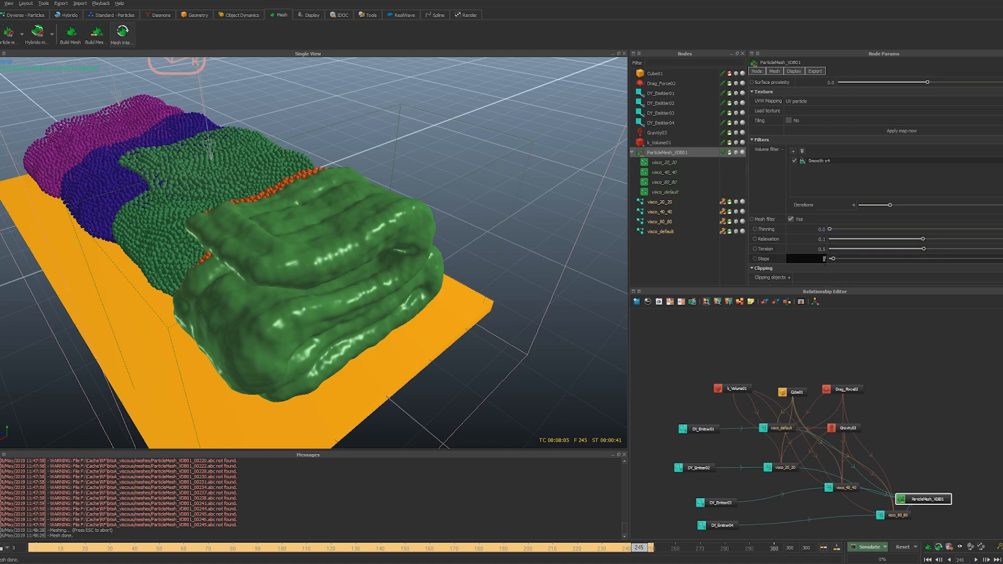
type("8")
key("Tab")
left_click(870, 258)
left_click_drag(456, 312, 470, 296, "alt")
scroll(470, 297, "down", 3)
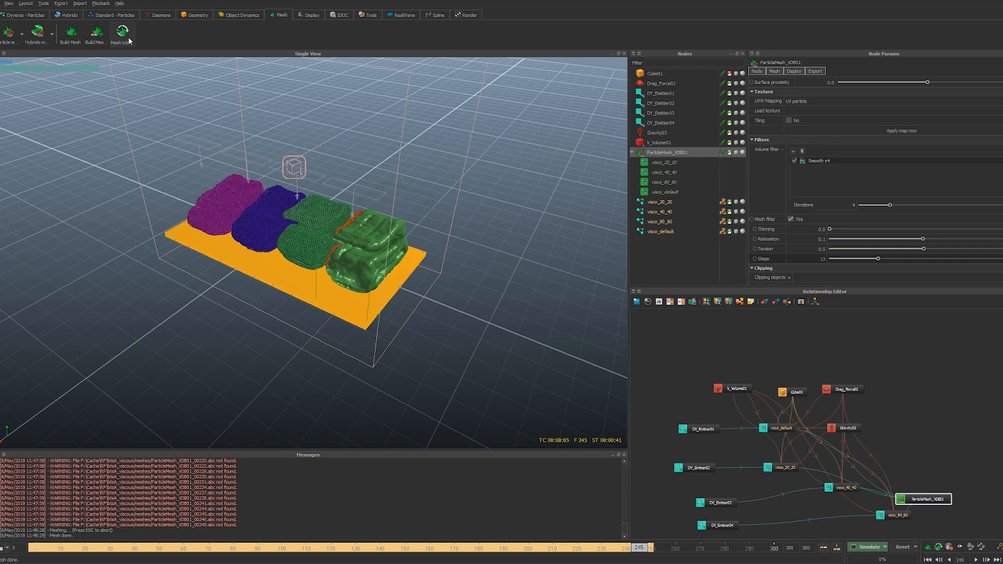
Turn off the Bounded option of ParticleMesh_VDB01 and build the mesh for all four fluids at the current frame
scroll(789, 135, "up", 5)
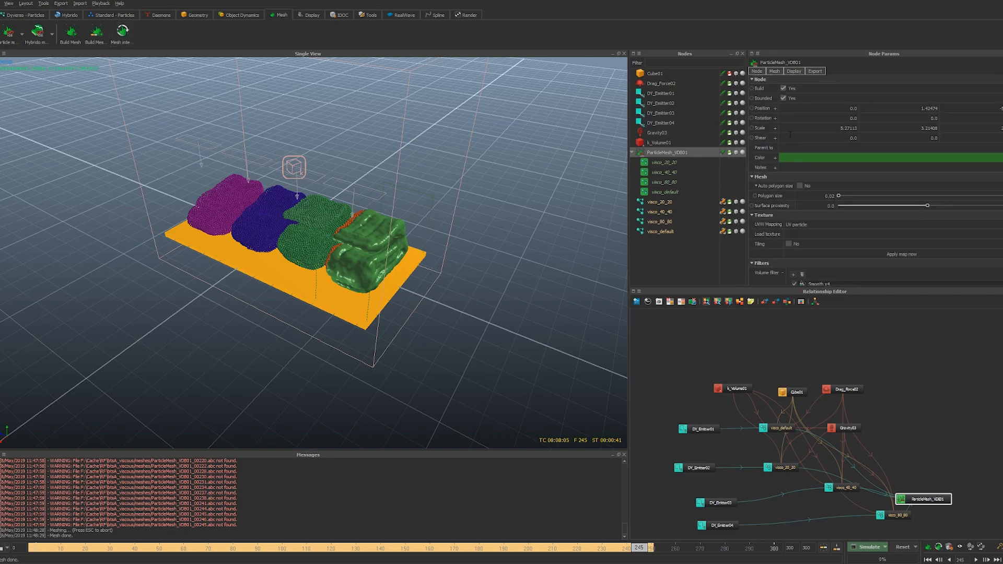
left_click(784, 97)
left_click_drag(424, 291, 413, 328, "alt")
scroll(418, 330, "up", 4)
middle_click_drag(419, 335, 408, 333, "alt")
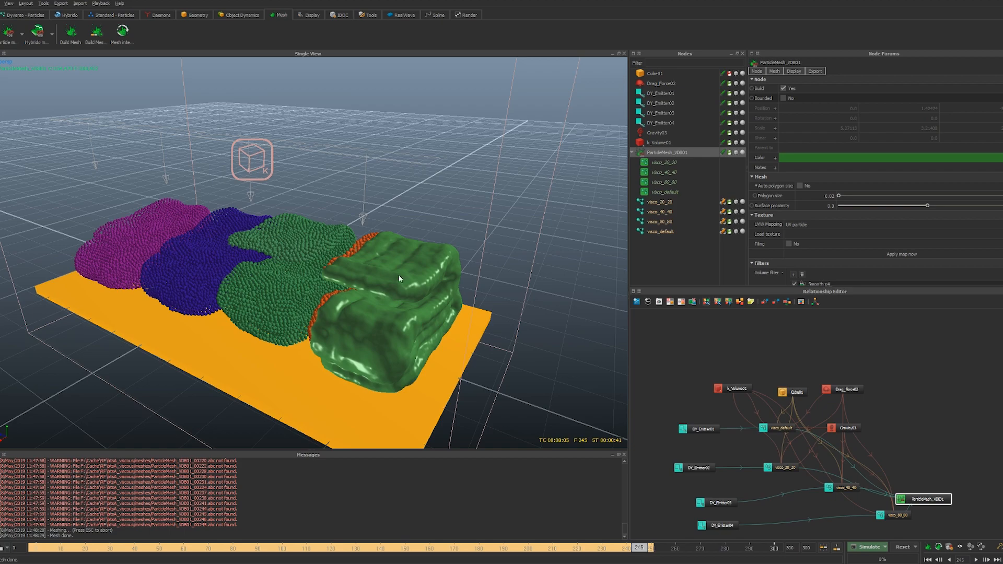
right_click(667, 152)
left_click(682, 192)
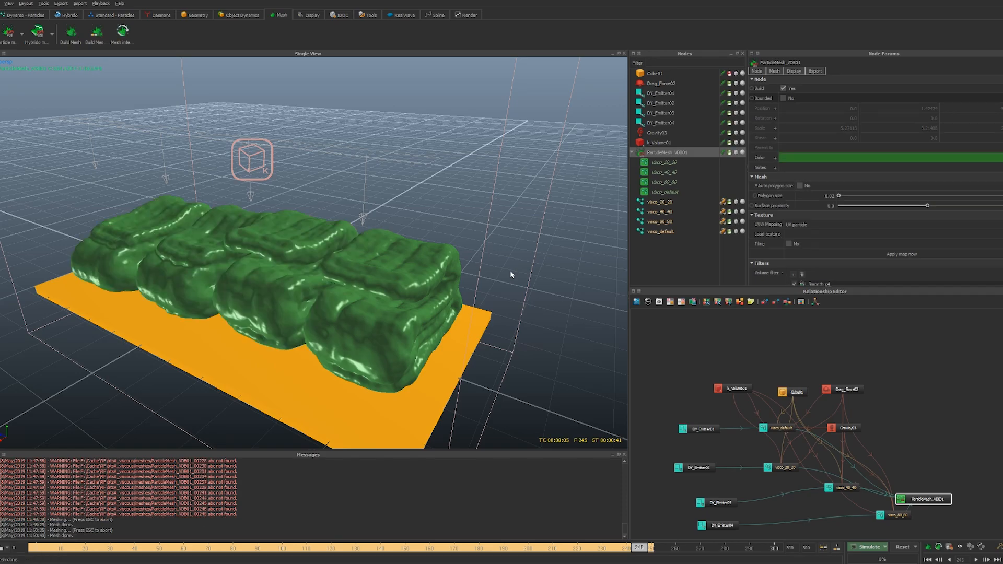
Examine the four meshed viscous fluids from several angles to compare their folds and layering
left_click_drag(320, 315, 422, 337, "alt")
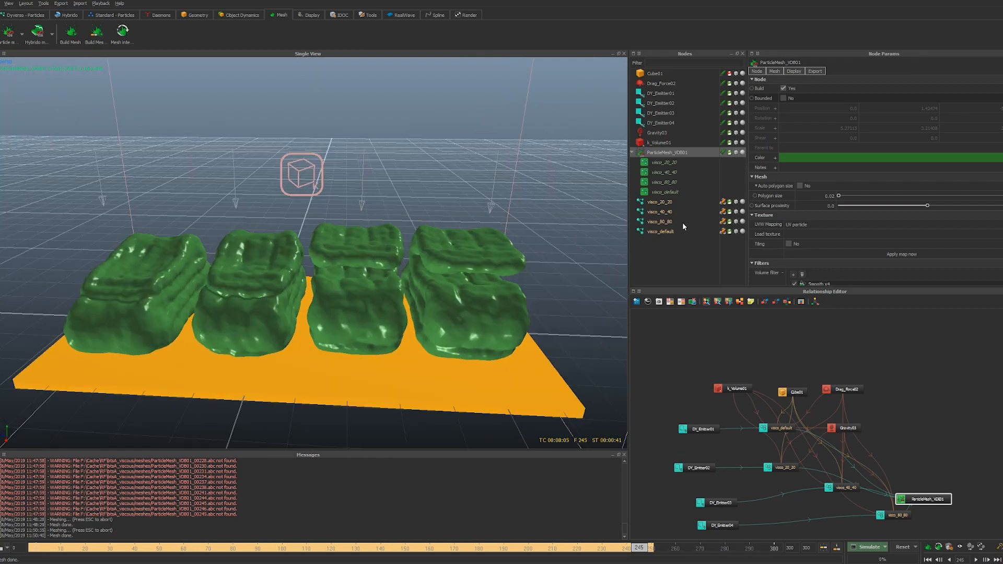
left_click_drag(473, 303, 438, 305, "alt")
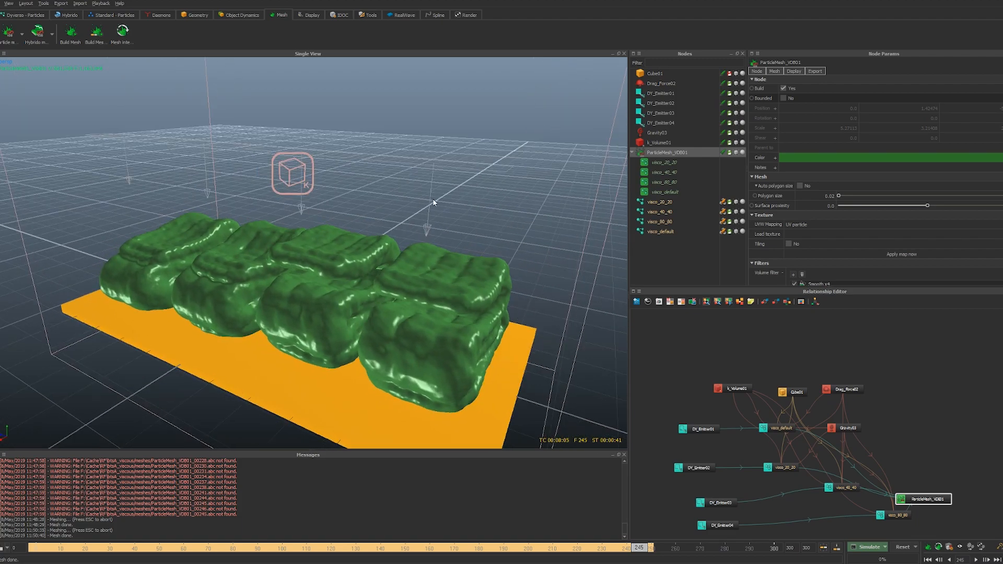
left_click_drag(439, 338, 451, 287, "alt")
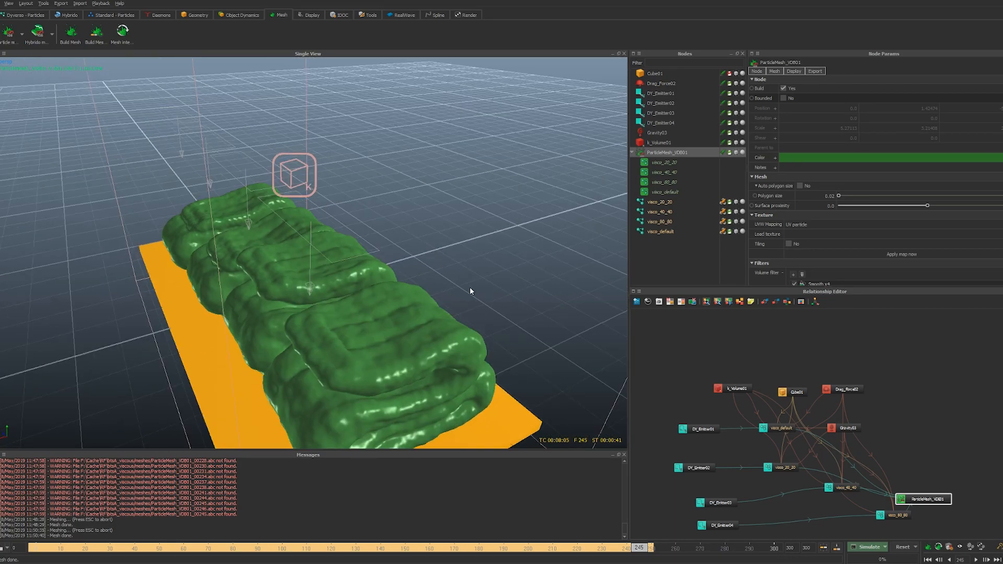
left_click_drag(470, 291, 393, 121, "alt")
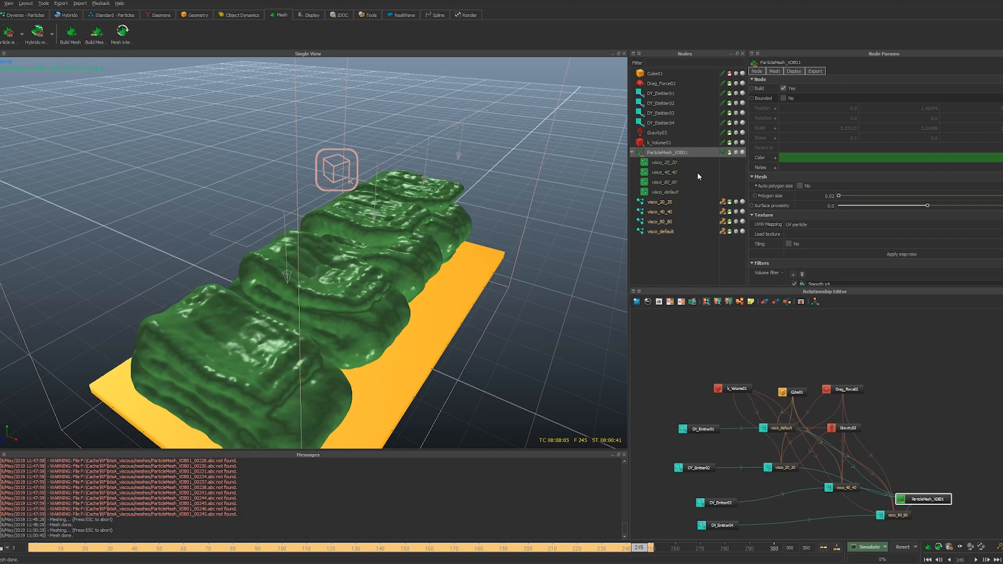
left_click_drag(383, 265, 280, 292, "alt")
middle_click_drag(280, 289, 287, 281, "alt")
right_click_drag(287, 280, 328, 290, "alt")
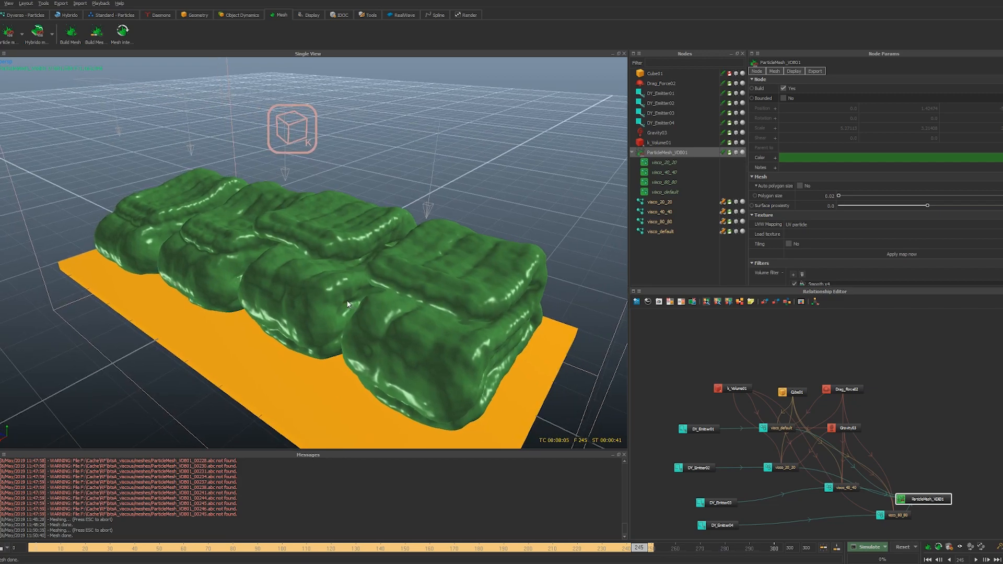
middle_click_drag(395, 309, 412, 289, "alt")
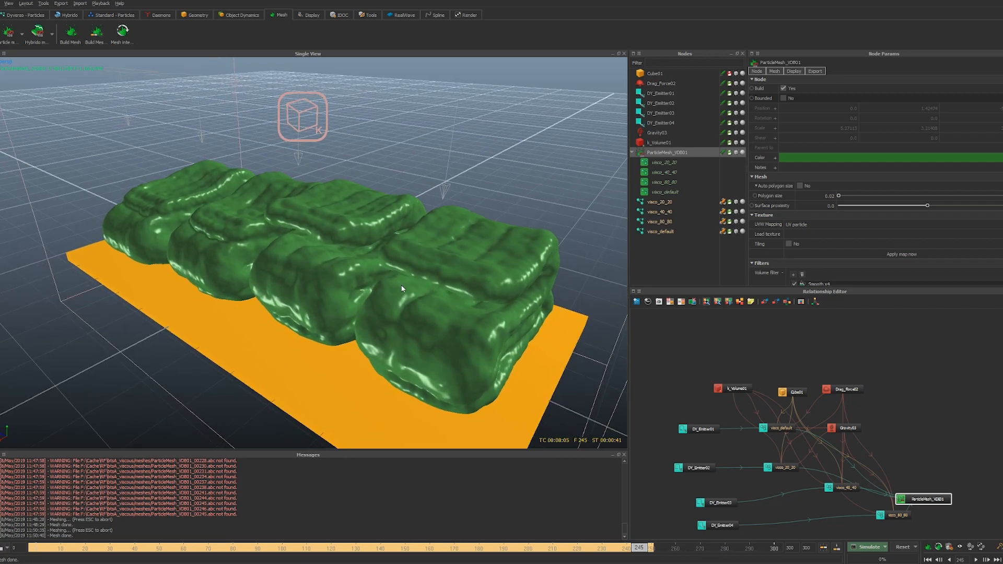
mouse_move(409, 280)
left_mouse_down("alt")
mouse_move(471, 296)
mouse_move(395, 283)
left_mouse_up("alt")
scroll(395, 283, "down", 3)
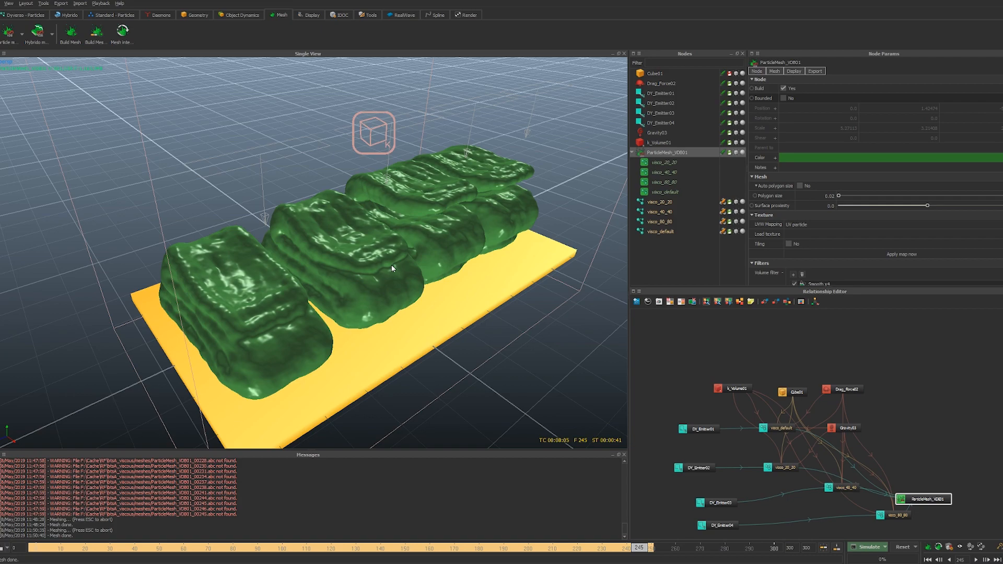
middle_click_drag(391, 201, 371, 203, "alt")
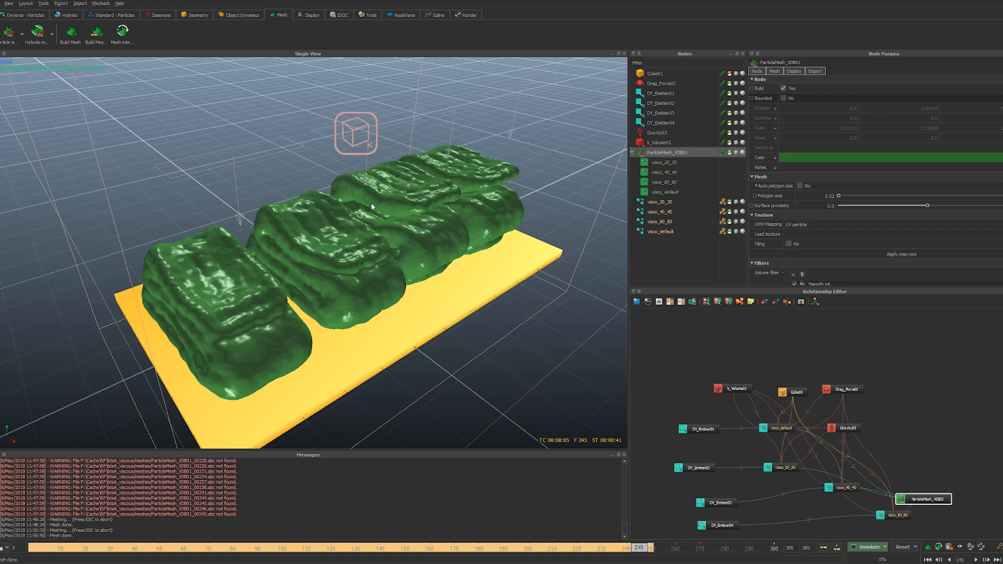
left_click(348, 117)
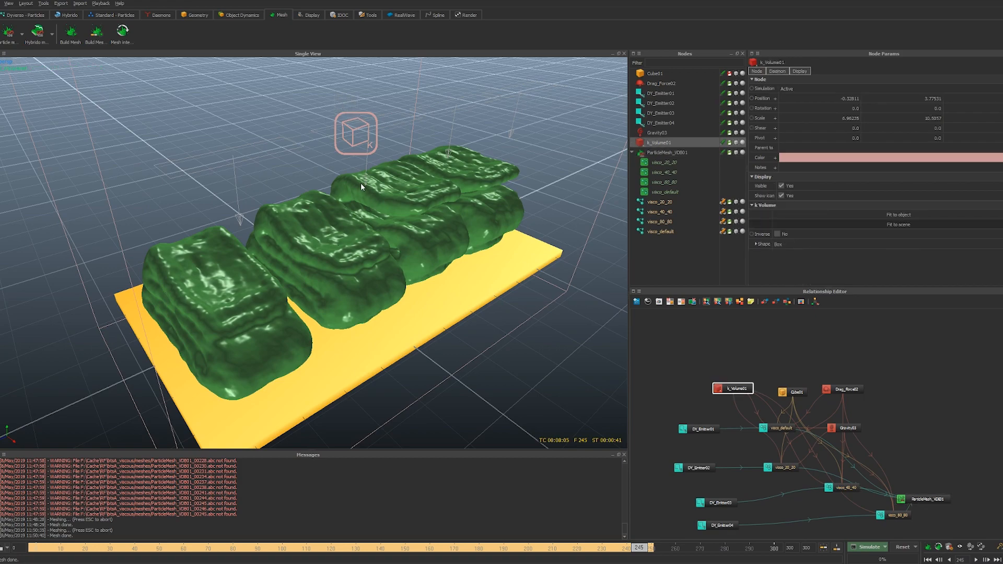
middle_click_drag(359, 183, 381, 188, "alt")
left_click_drag(381, 188, 359, 197, "alt")
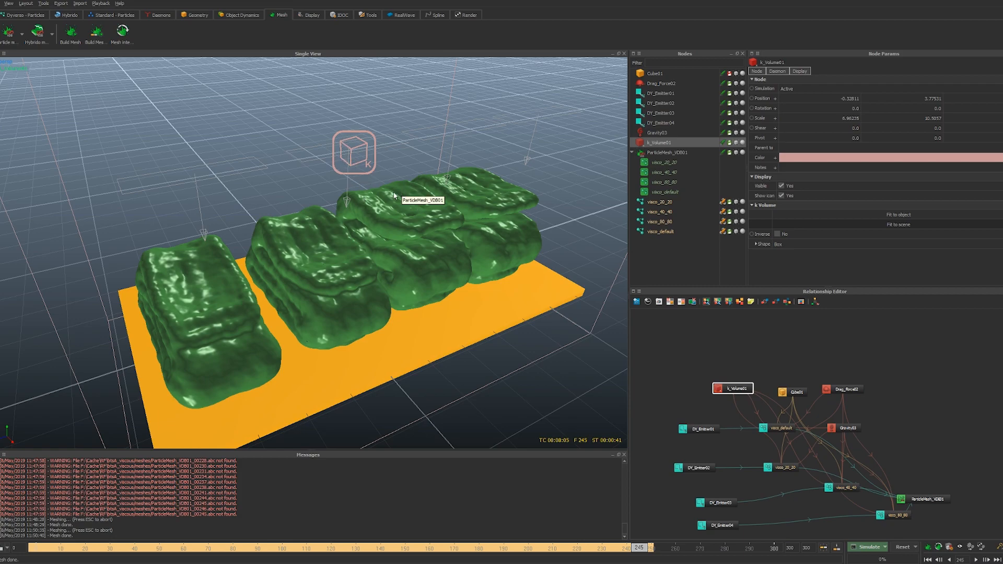
left_click_drag(417, 215, 469, 210, "alt")
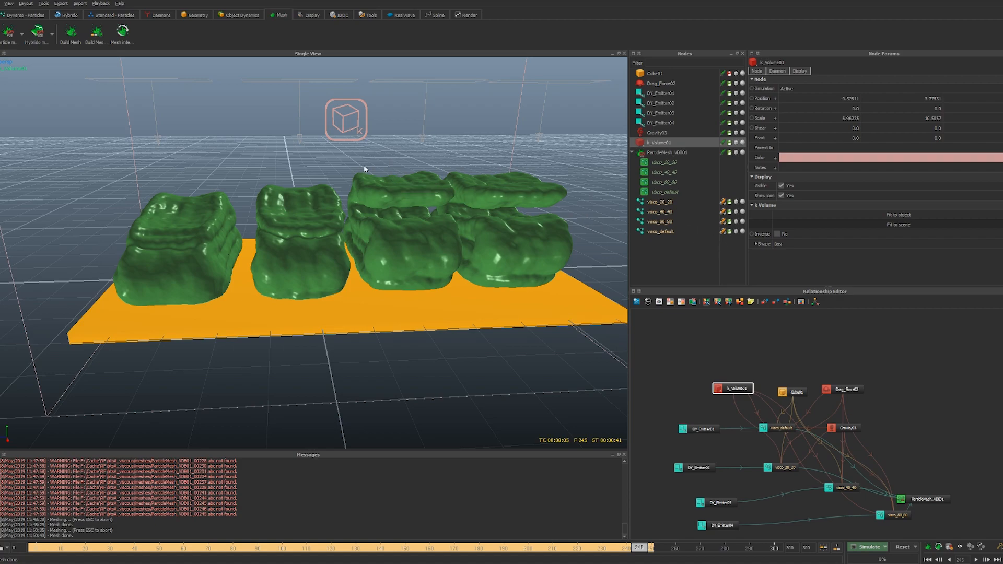
left_click_drag(299, 168, 403, 219, "alt")
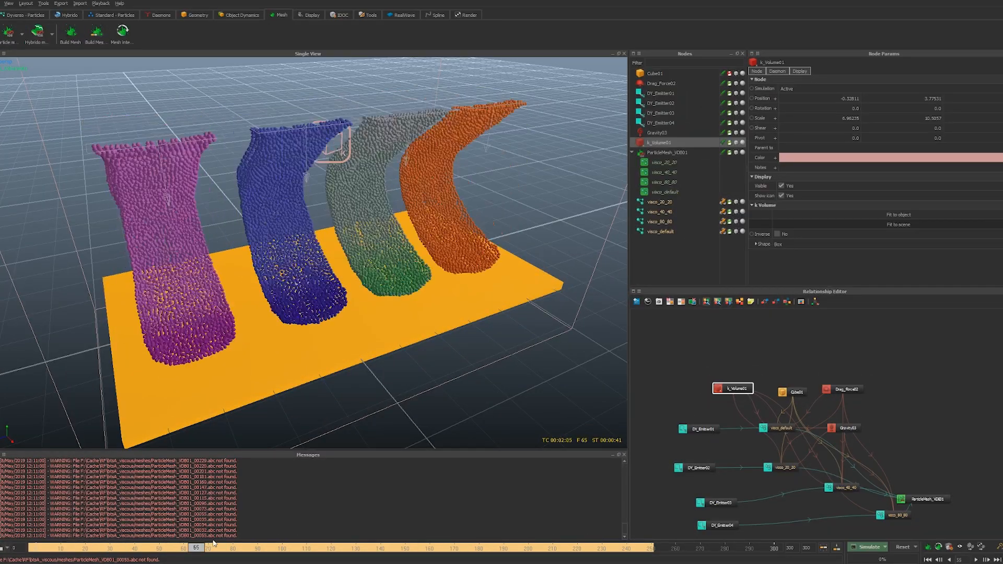
Set the viscous Dyverso solver's MAX substeps to 20 and its iterations to 20 in the simulation options
left_click(884, 547)
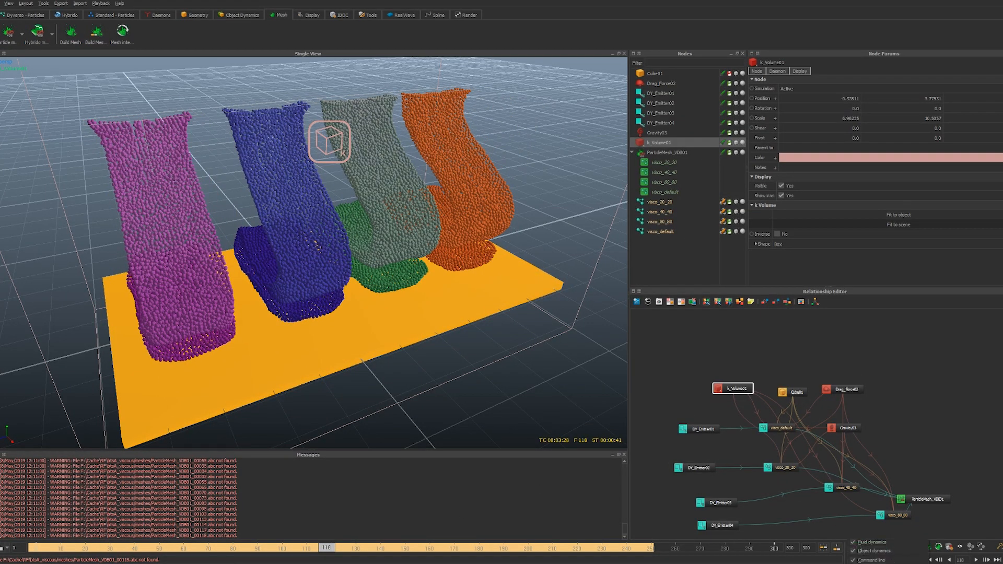
left_click(867, 563)
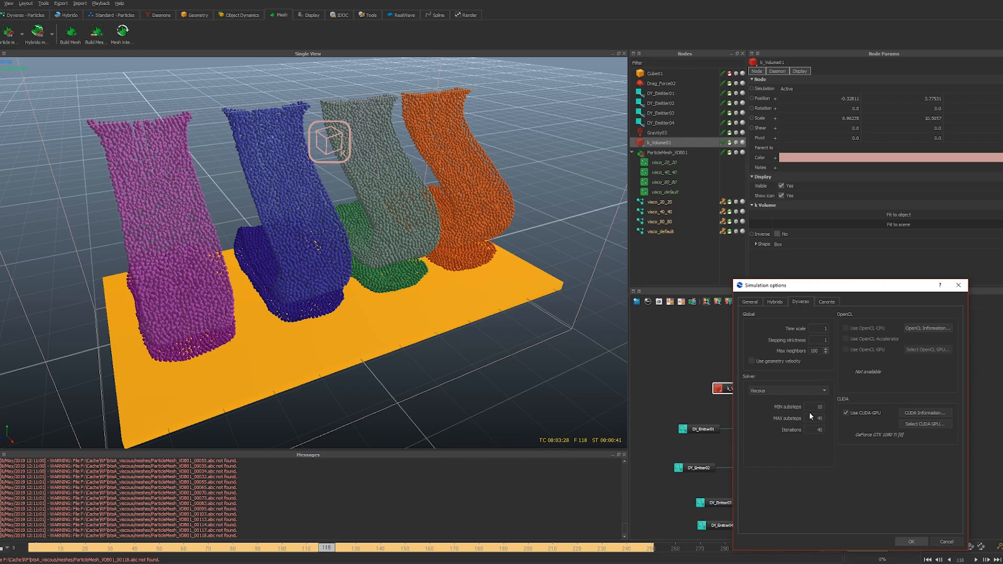
left_click_drag(813, 417, 951, 406)
type("20")
key("Tab")
type("20")
left_click(910, 541)
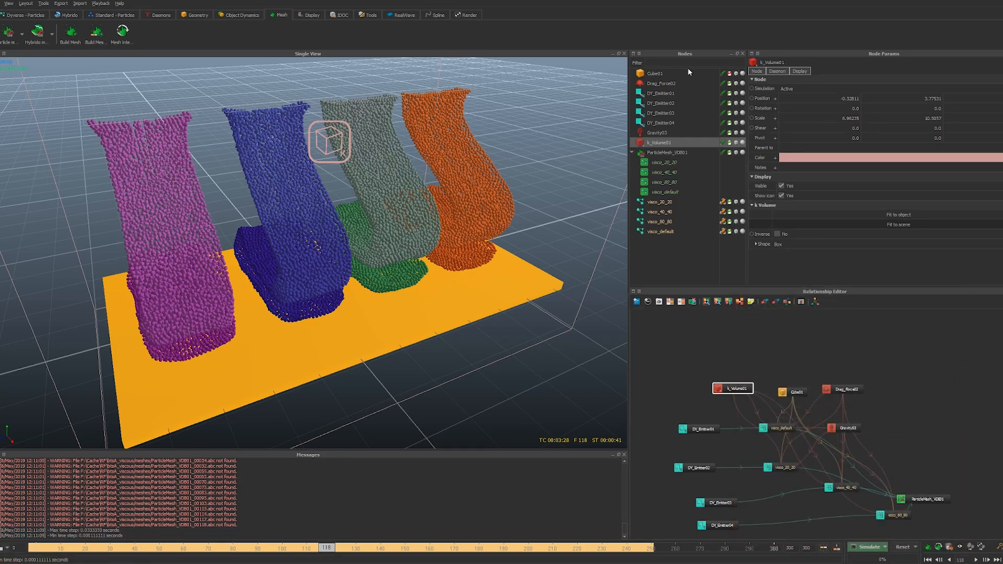
Delete the fluids visco_20_20, visco_40_40 and visco_80_80 together with the emitters DY_Emitter02, DY_Emitter03 and DY_Emitter04
left_click(662, 222)
left_click(668, 203, "shift")
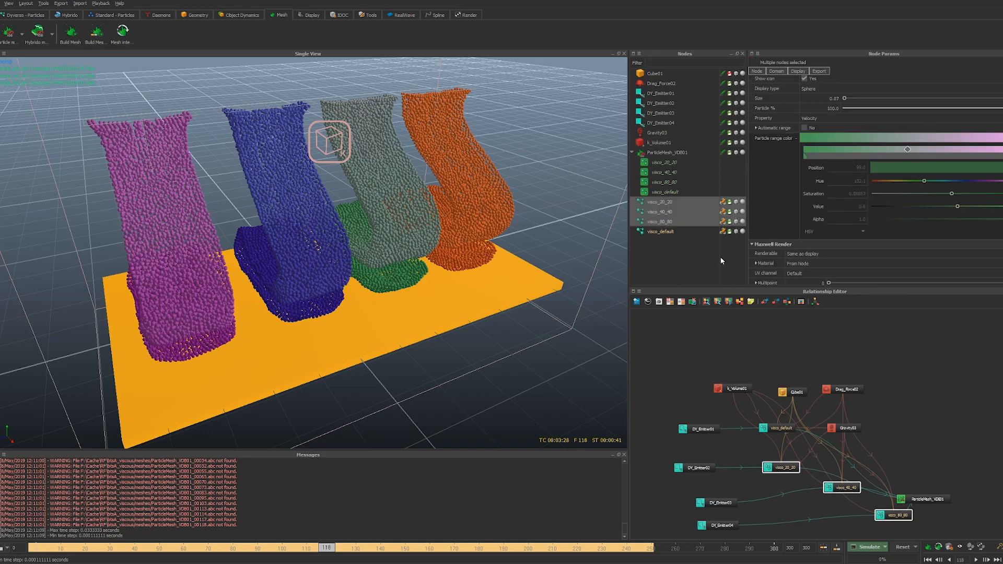
key("Delete")
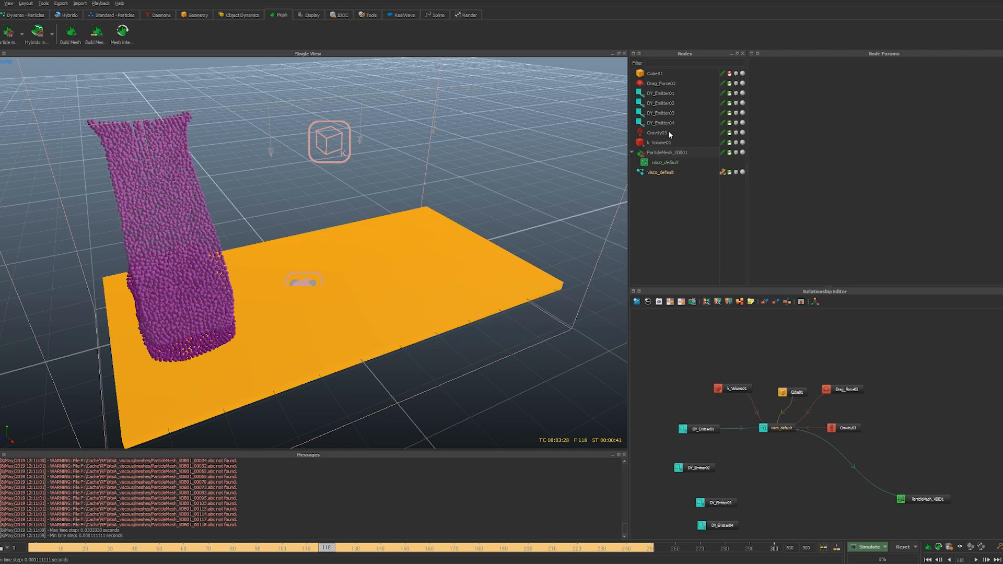
left_click(668, 102)
left_click(670, 123, "shift")
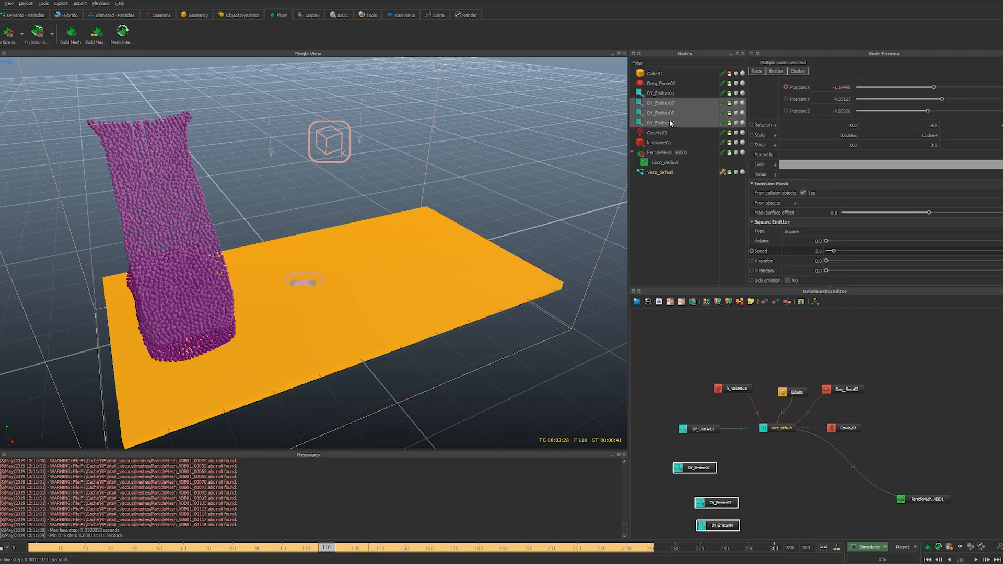
key("Delete")
mouse_move(374, 304)
left_mouse_down("alt")
mouse_move(387, 310)
mouse_move(372, 314)
mouse_move(405, 331)
mouse_move(412, 311)
mouse_move(373, 322)
left_mouse_up("alt")
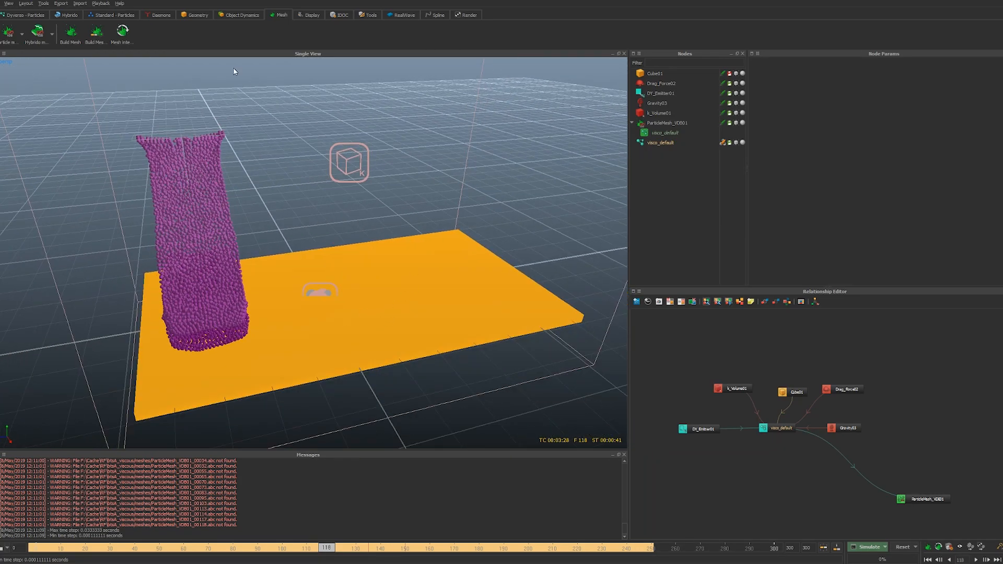
Create extruded text geometry of the letter A in the Franklin Gothic Heavy font, centred at the origin as a MultiBody
left_click(195, 15)
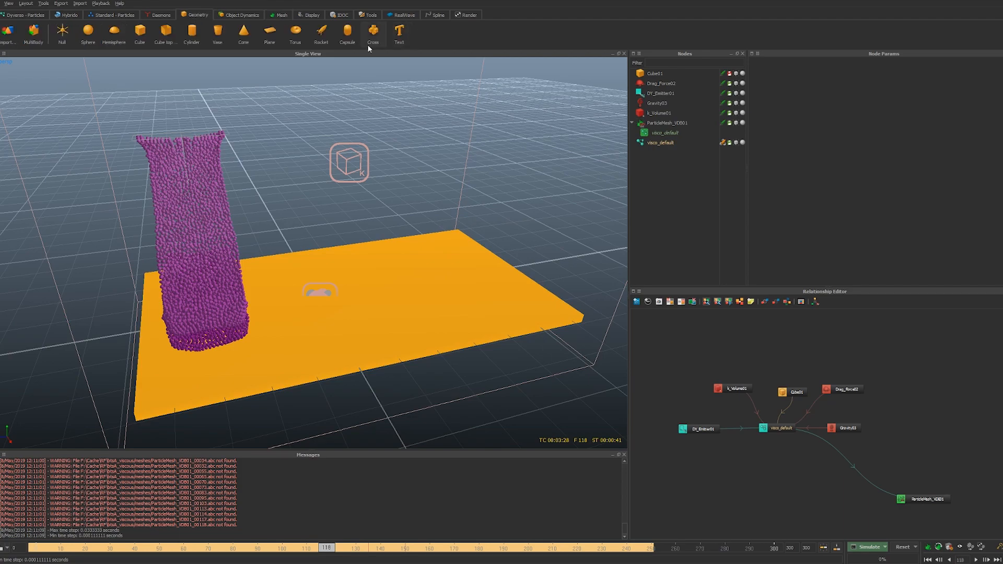
left_click(399, 31)
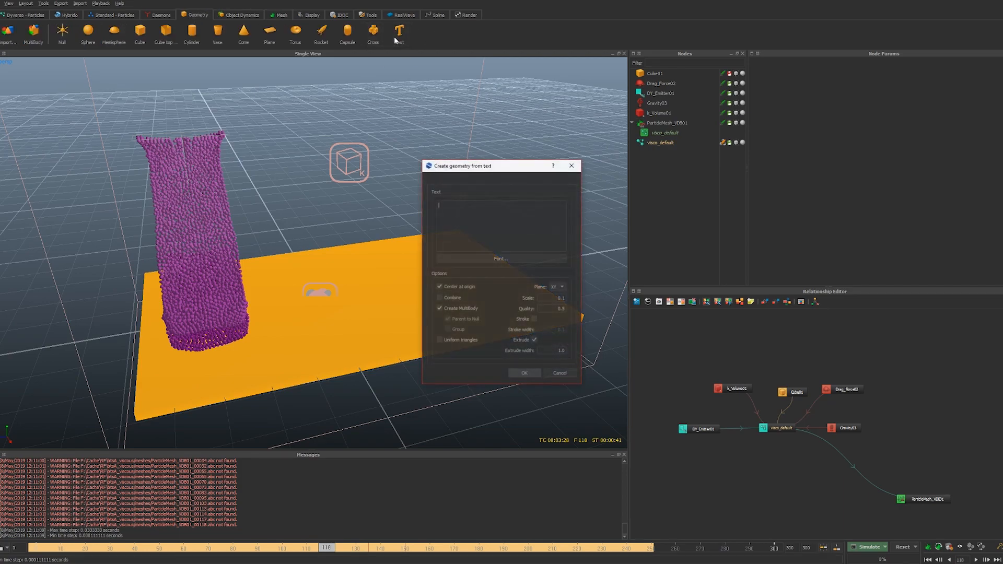
left_click(502, 261)
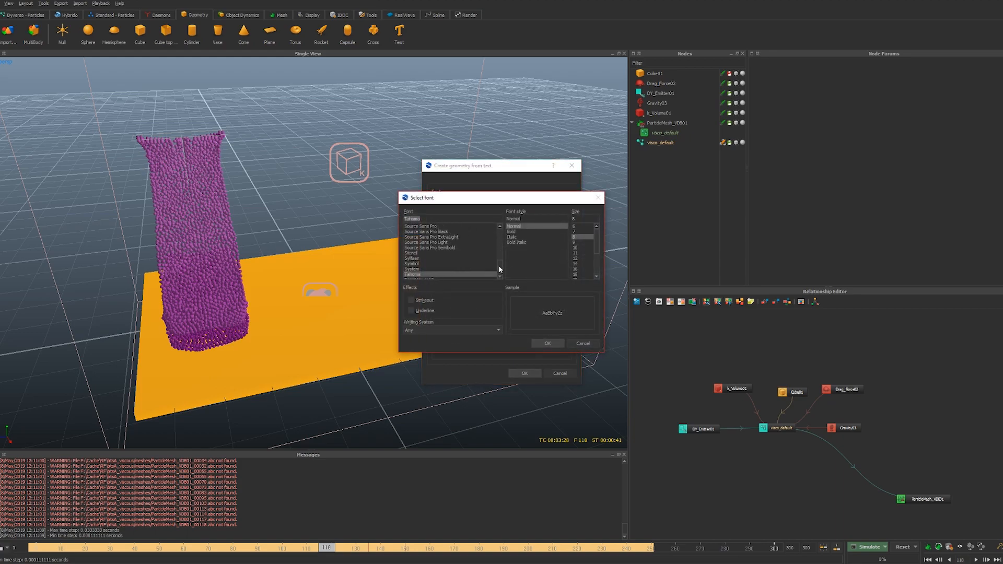
left_click_drag(499, 269, 497, 218)
scroll(493, 255, "down", 5)
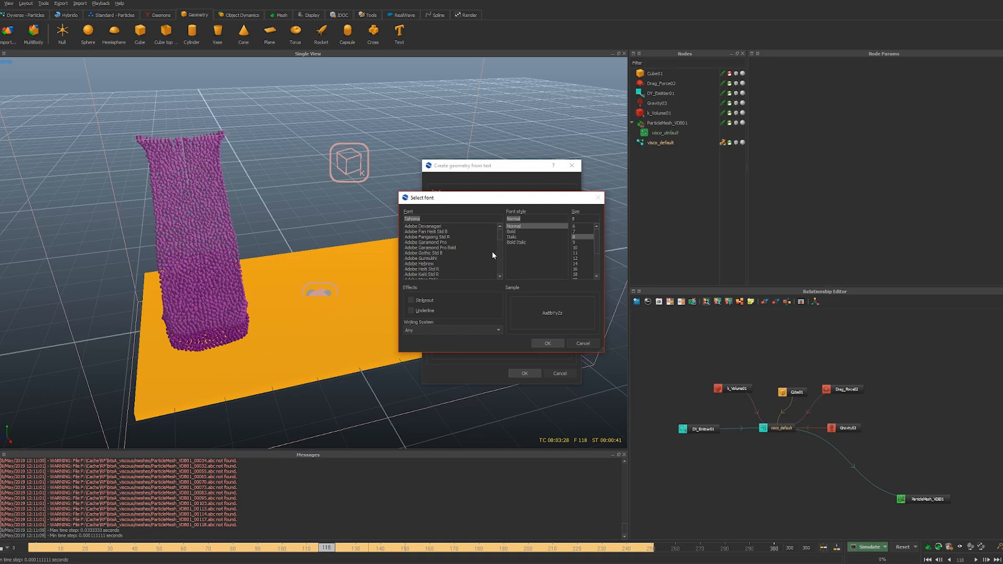
scroll(474, 233, "down", 6)
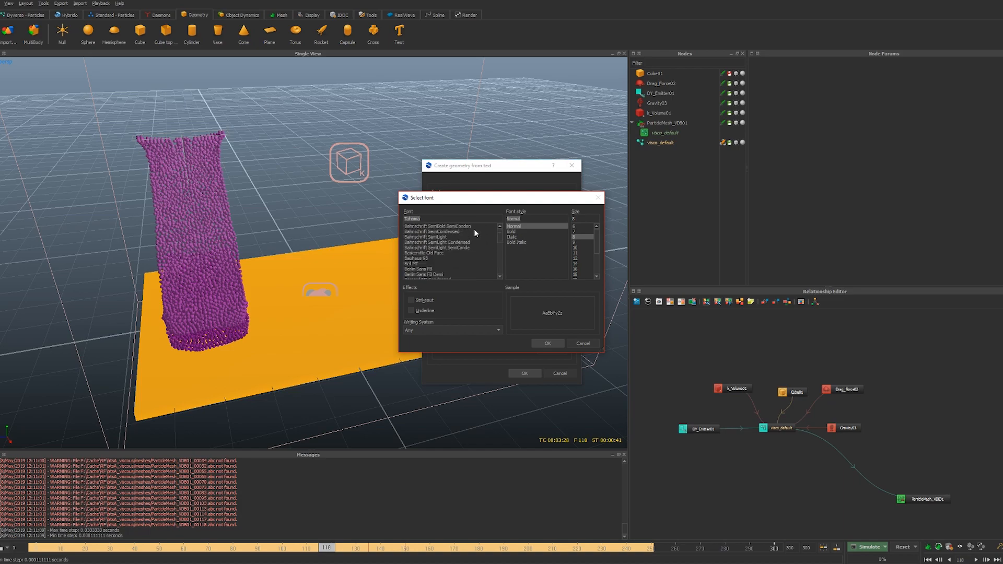
scroll(477, 234, "down", 6)
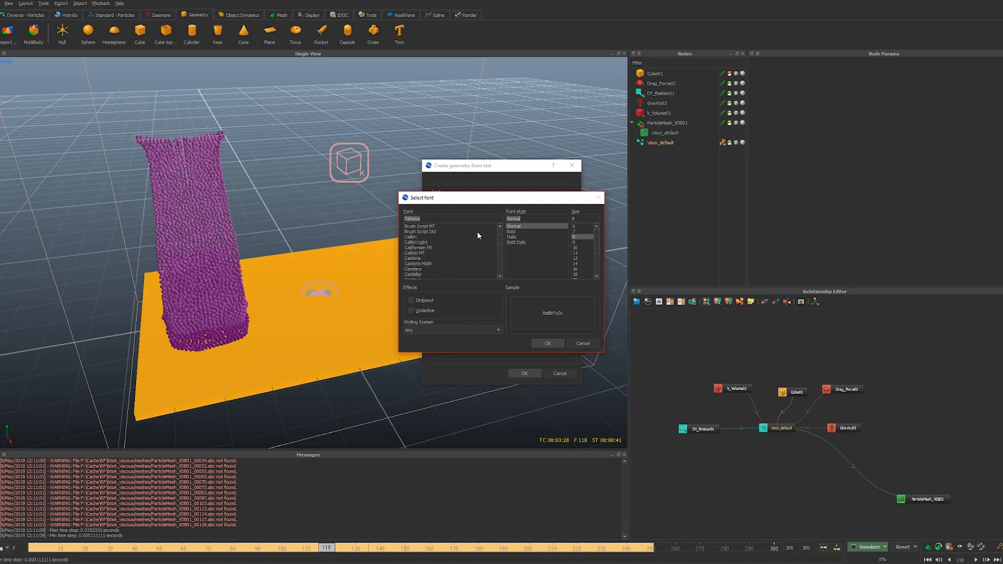
scroll(477, 230, "down", 5)
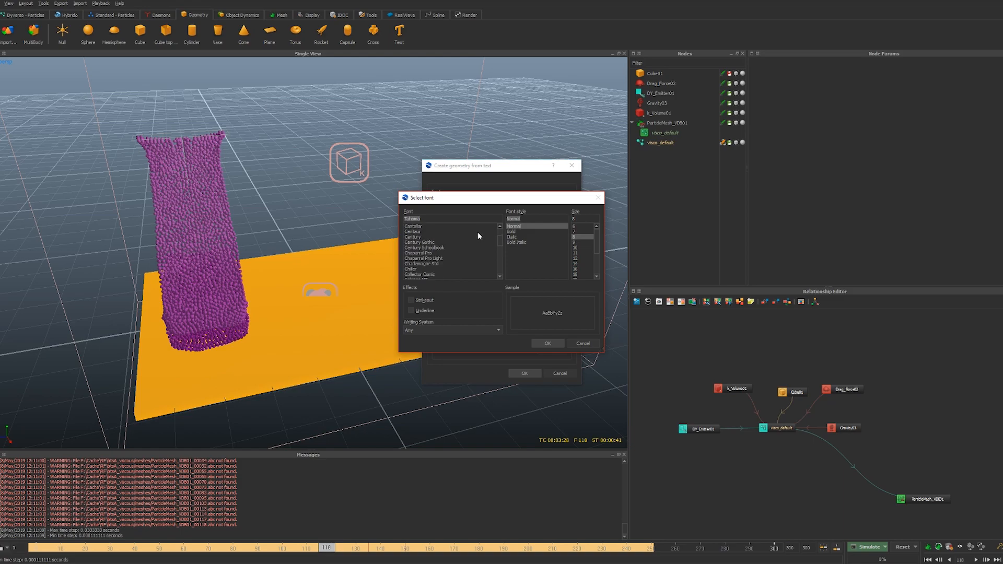
scroll(478, 233, "down", 3)
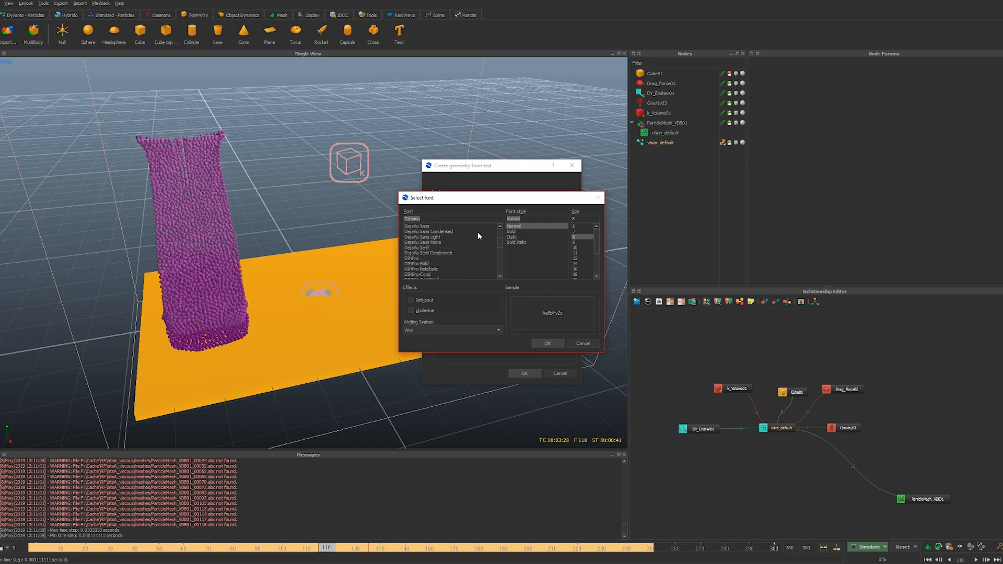
scroll(478, 232, "down", 5)
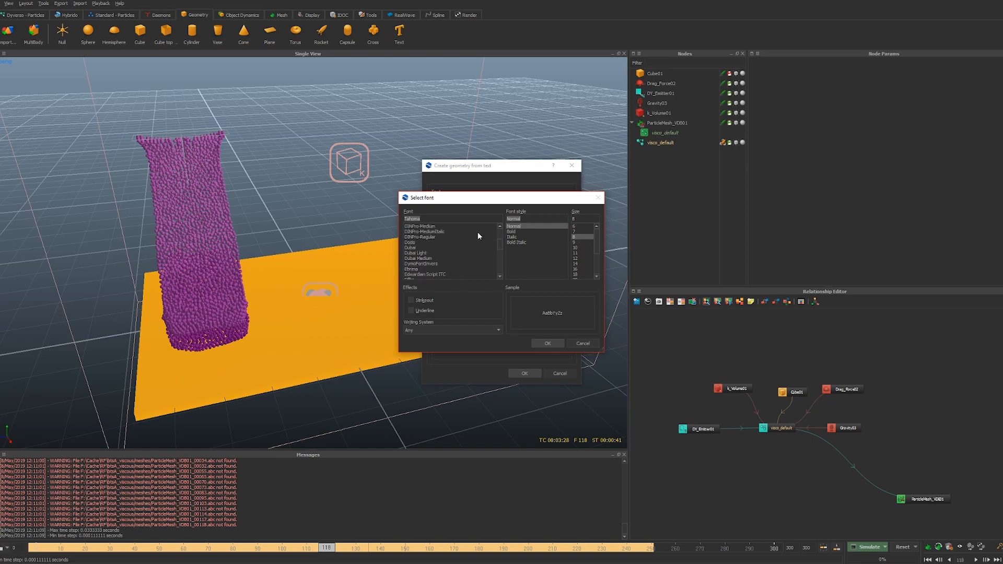
scroll(477, 237, "down", 6)
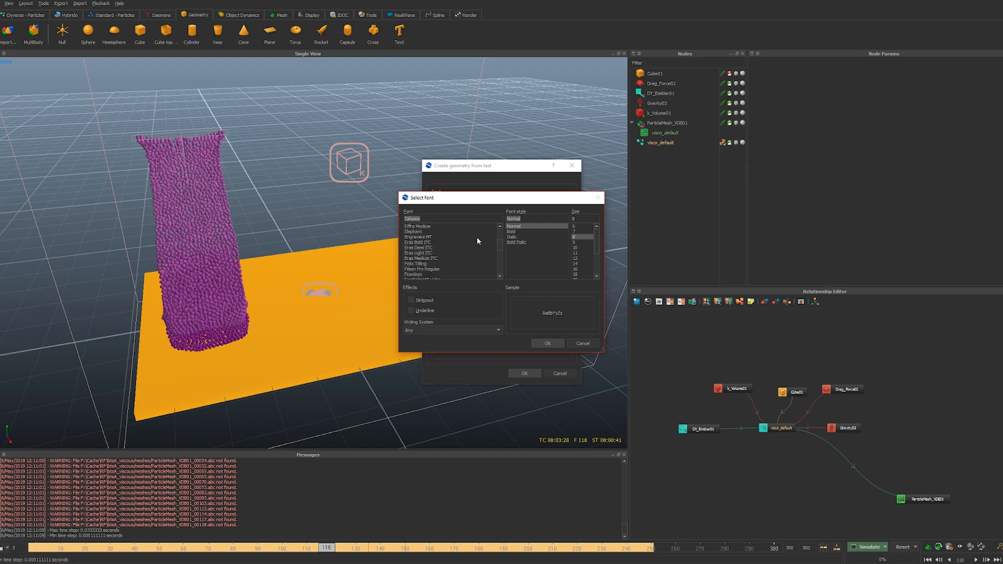
scroll(476, 236, "down", 1)
left_click(442, 242)
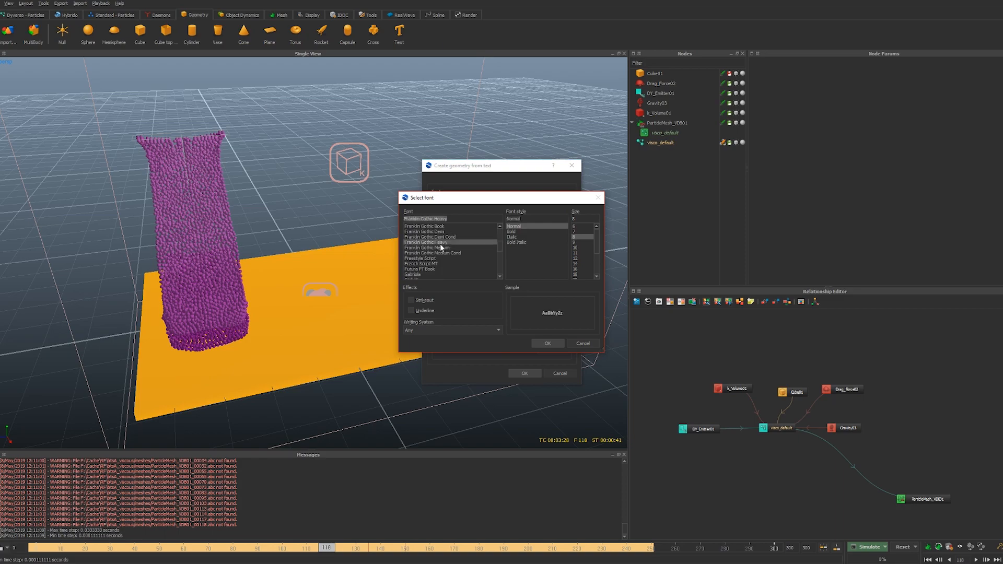
left_click(583, 258)
left_click(552, 344)
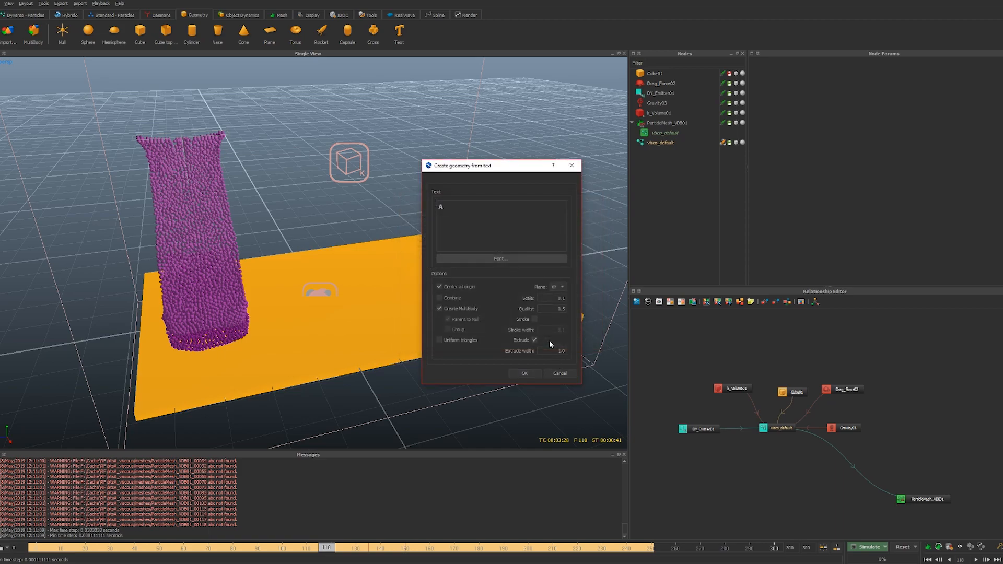
left_click(526, 372)
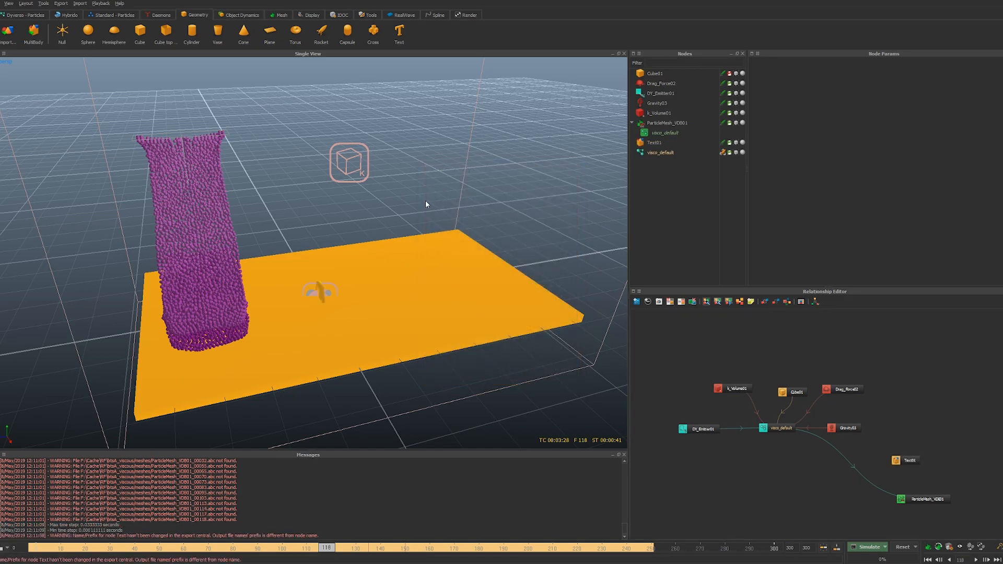
Set Text01's X rotation to -90 to lay the letter flat, and turn it about its vertical axis to face the camera
left_click(658, 152)
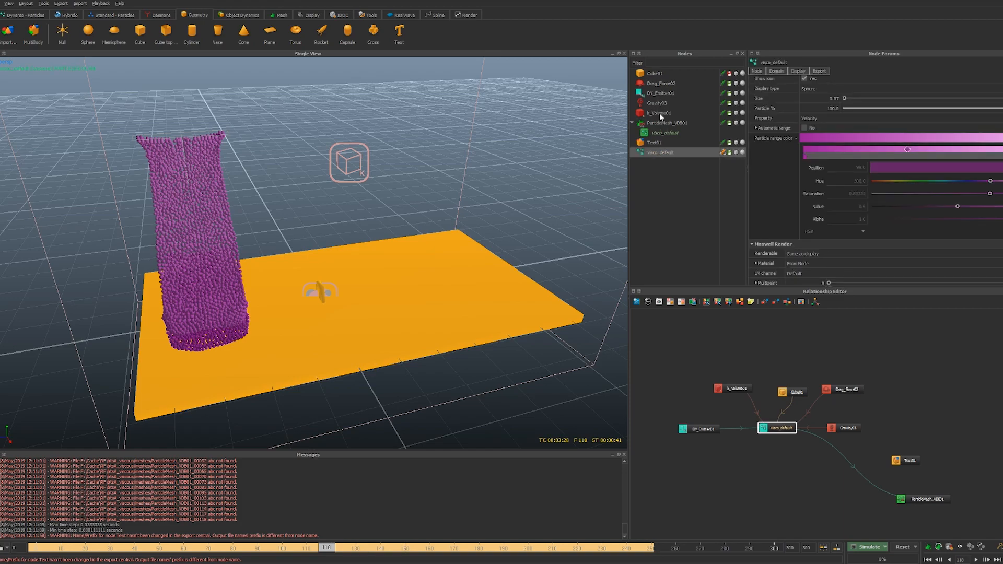
left_click(654, 142)
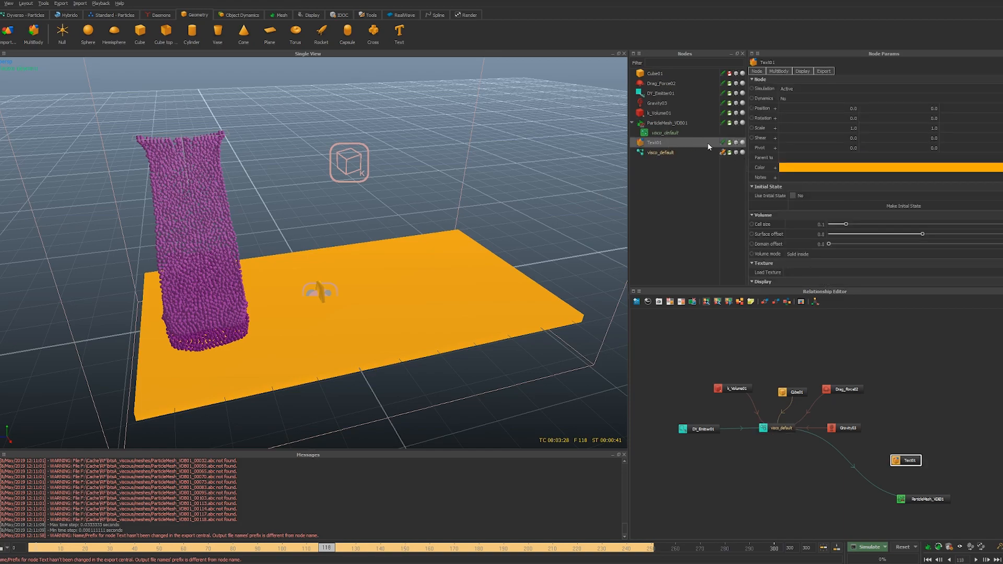
key("e")
left_click_drag(308, 247, 277, 277)
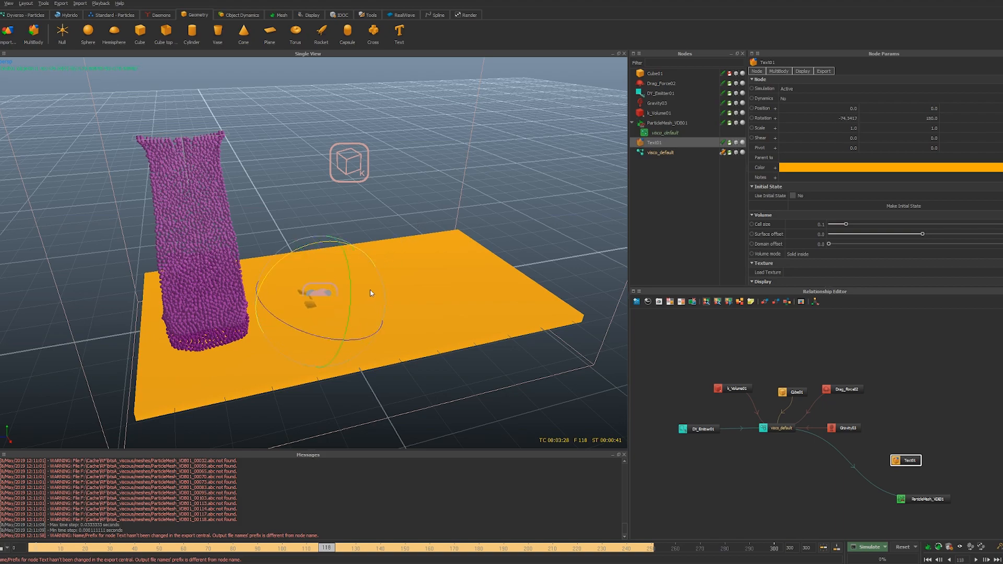
key("ctrl+z")
left_click_drag(341, 243, 374, 274)
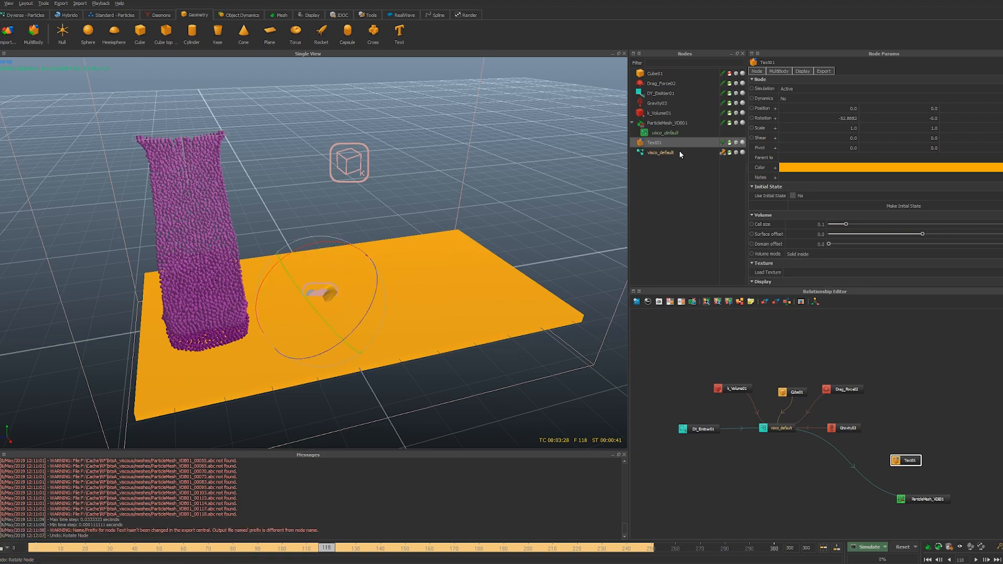
double_click(849, 118)
type("-90")
key("Return")
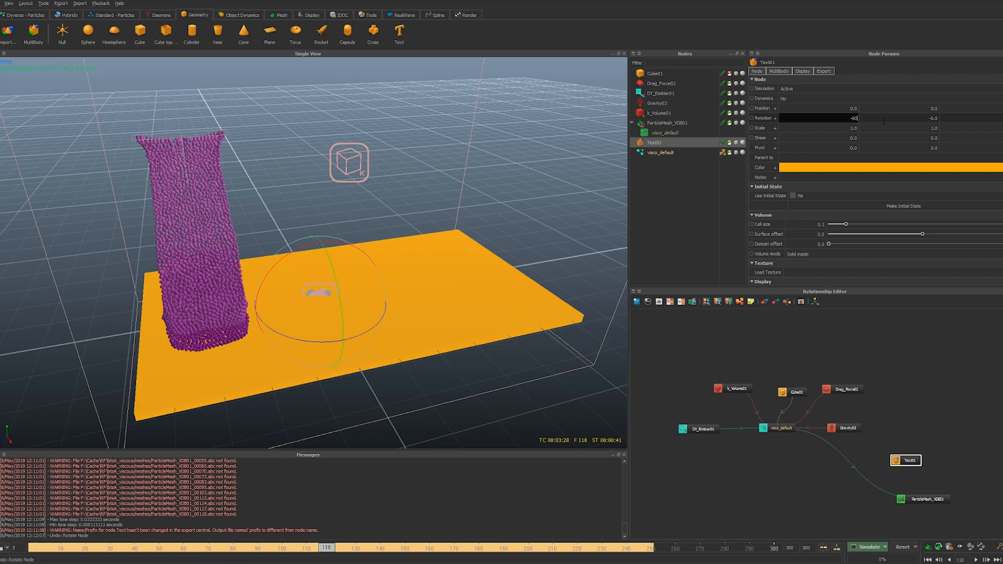
left_click_drag(310, 342, 425, 309)
Scale the letter A uniformly to about 4 and raise it to a Y position of about 0.21
key("r")
left_click_drag(321, 302, 367, 311)
key("w")
left_click_drag(321, 245, 330, 234)
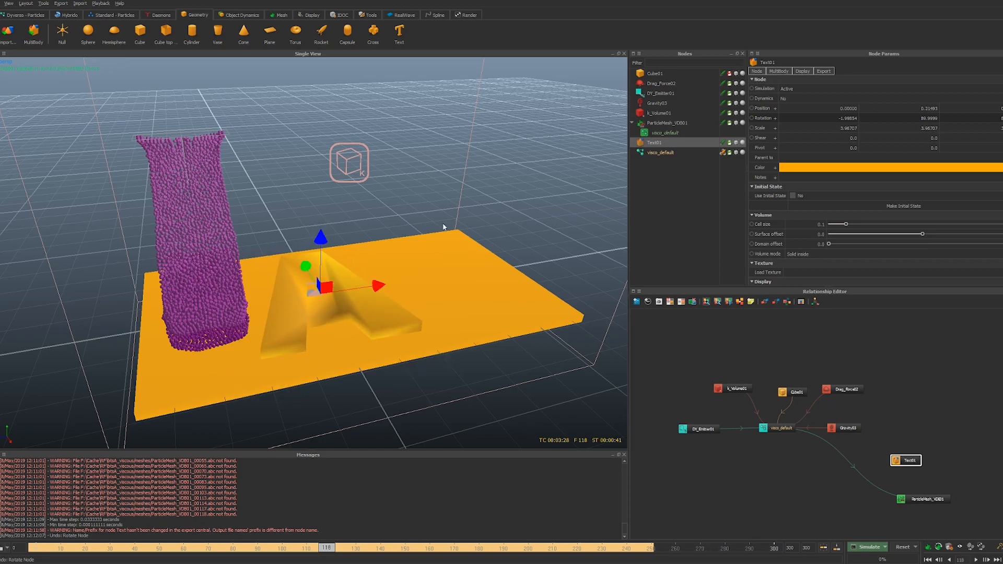
Change Text01's colour to dark red, keeping the letter visible on the orange ground
left_click(742, 142)
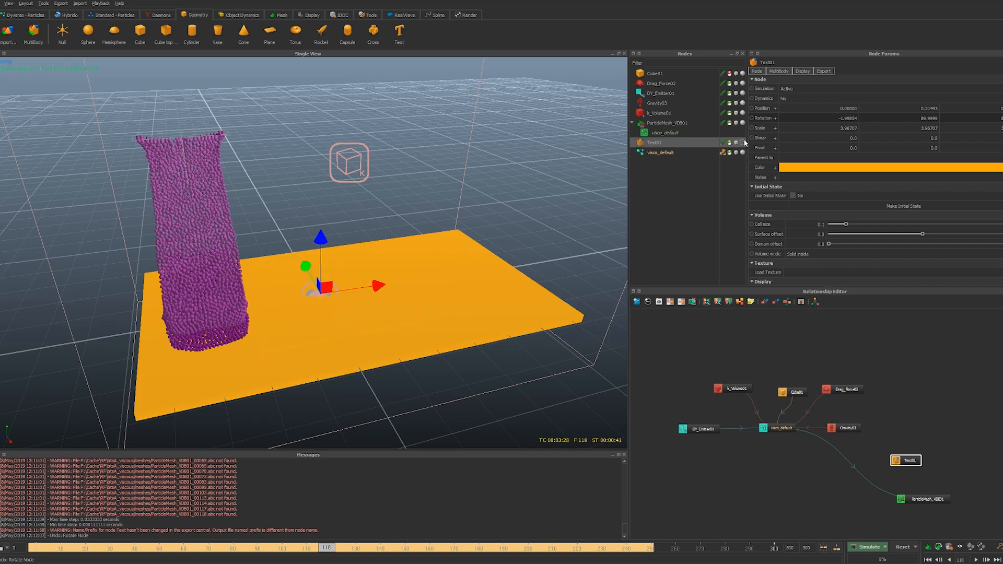
left_click(742, 142)
left_click(788, 167)
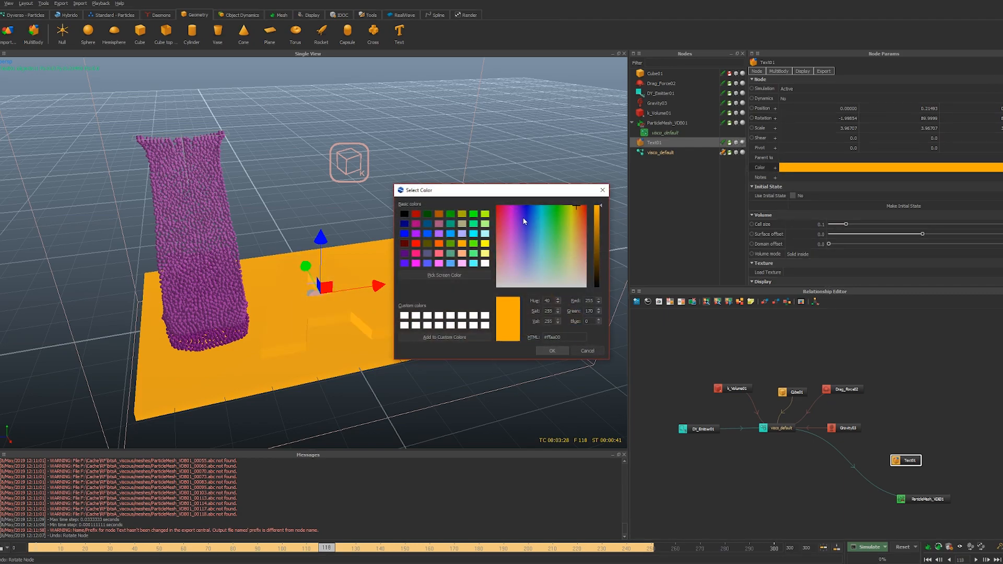
left_click_drag(517, 219, 480, 222)
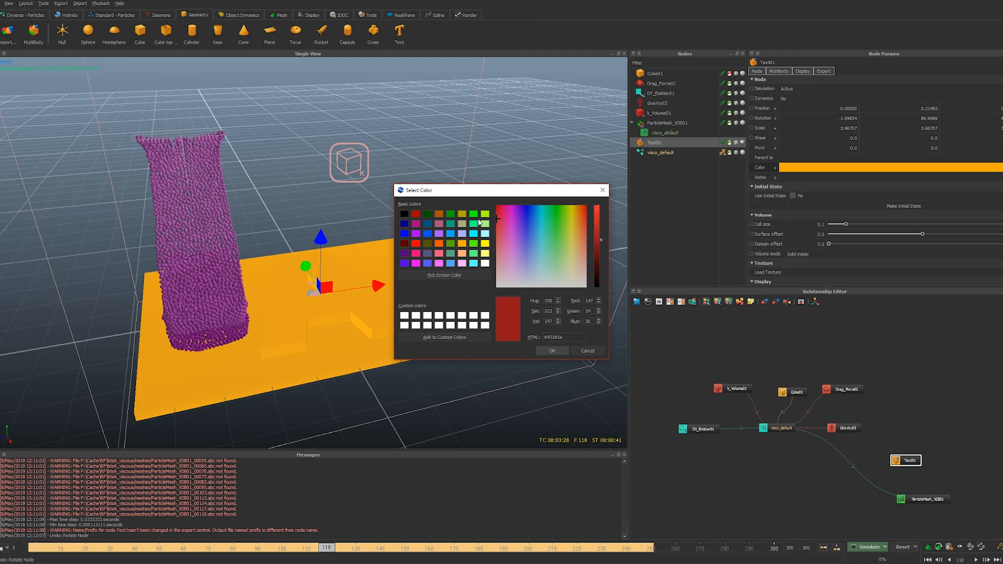
left_click(550, 350)
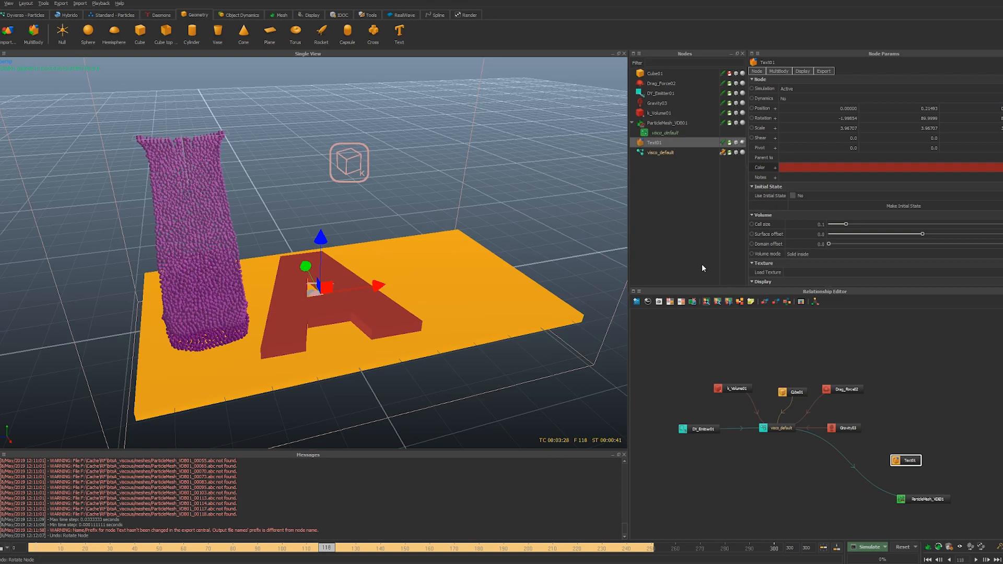
left_click(693, 211)
Examine the visco_default fluid and the position parameters of DY_Emitter01 in relation to the letter A from above
left_click_drag(302, 243, 285, 283, "alt")
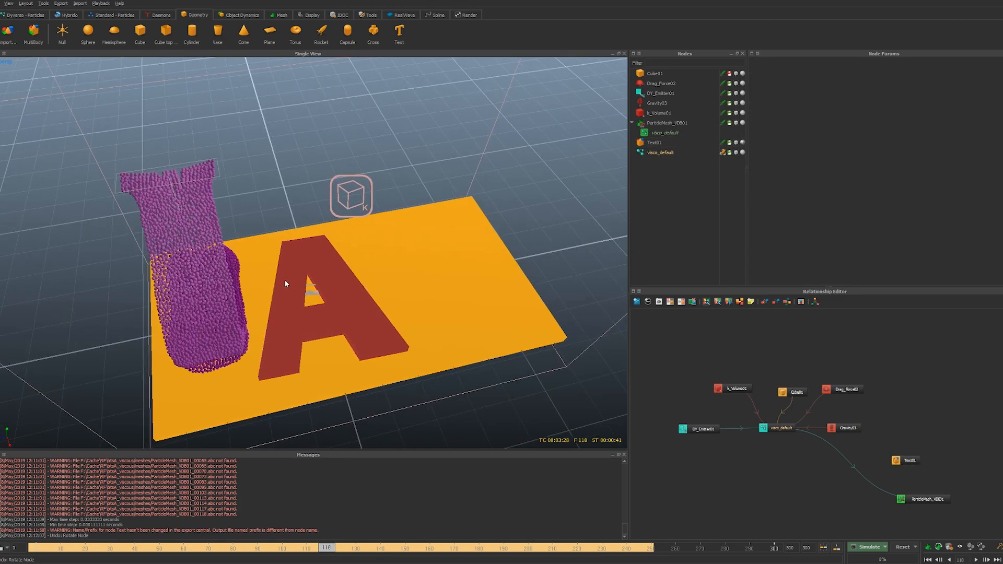
left_click(212, 229)
middle_click_drag(212, 229, 291, 224, "alt")
scroll(296, 224, "up", 1)
scroll(297, 224, "down", 1)
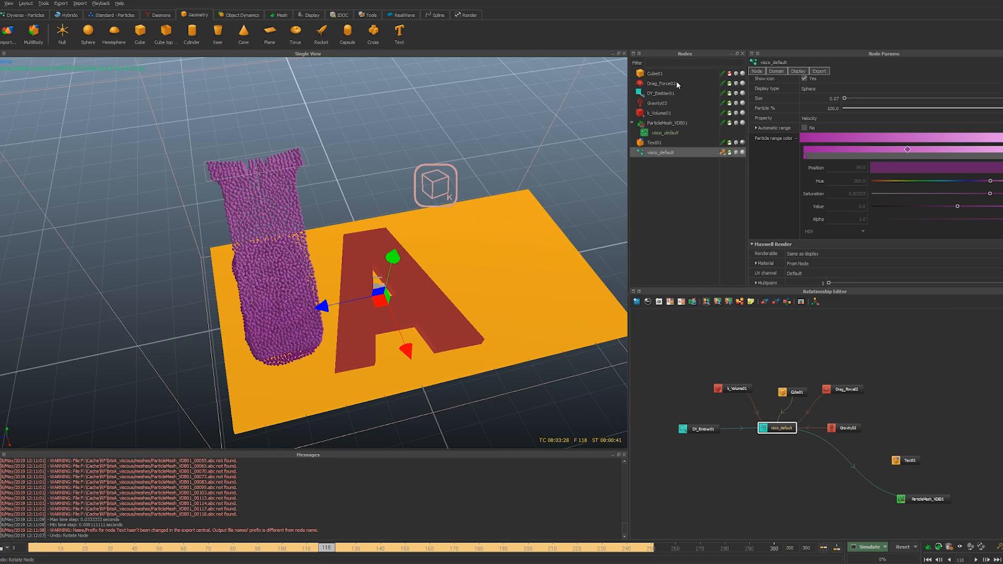
left_click(659, 95)
mouse_move(307, 264)
left_mouse_down("alt")
mouse_move(409, 222)
mouse_move(308, 259)
left_mouse_up("alt")
scroll(320, 258, "up", 3)
scroll(320, 258, "down", 3)
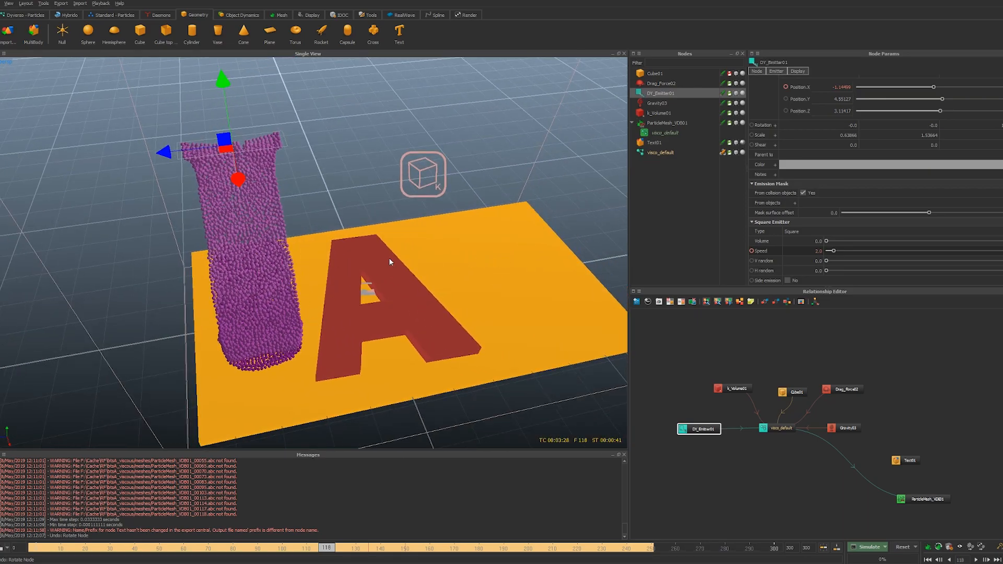
mouse_move(312, 249)
left_mouse_down("alt")
mouse_move(410, 219)
mouse_move(329, 245)
left_mouse_up("alt")
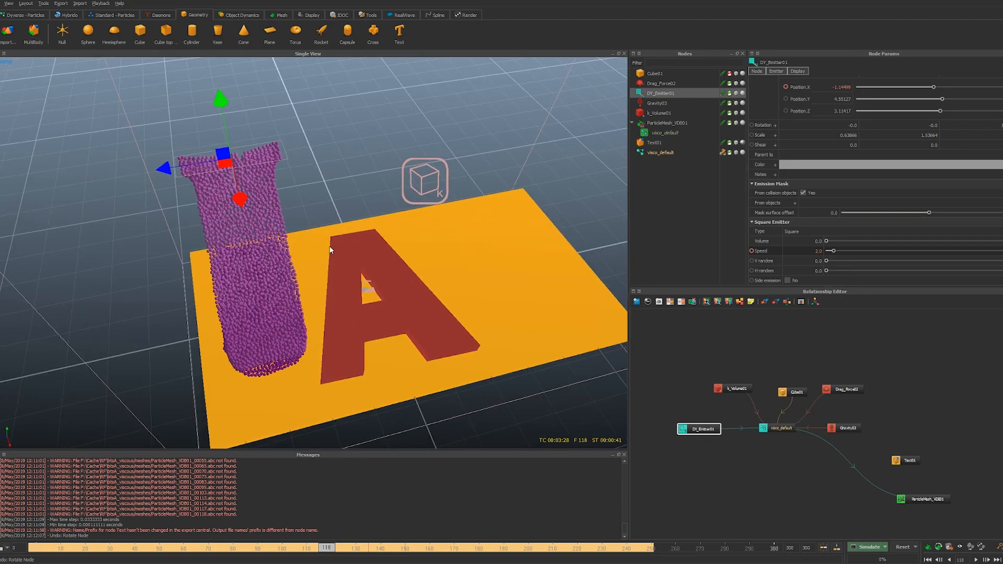
scroll(770, 151, "up", 2)
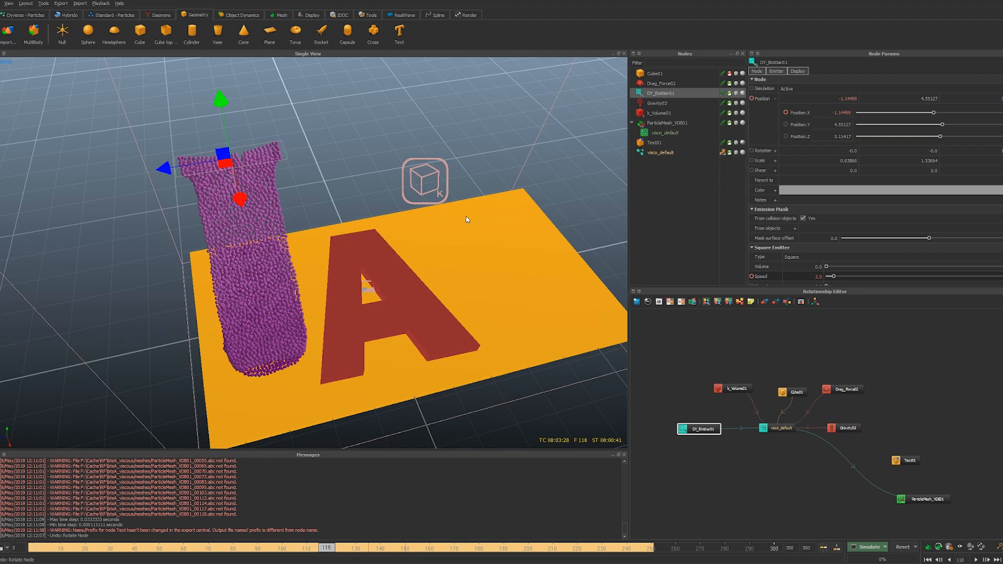
Reset the simulation to frame 0 and add a sphere primitive at the scene origin
scroll(475, 221, "down", 5)
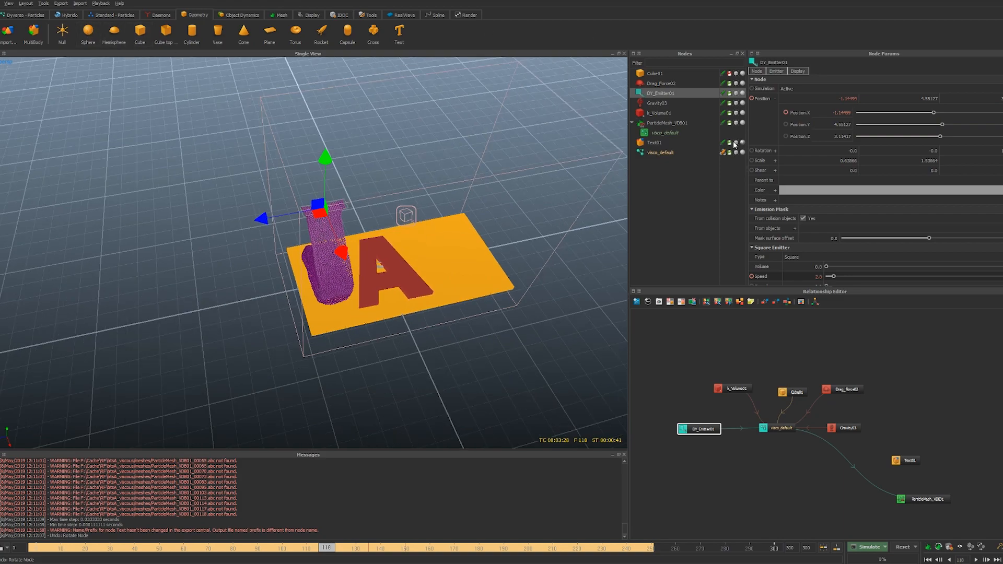
key("ctrl+r")
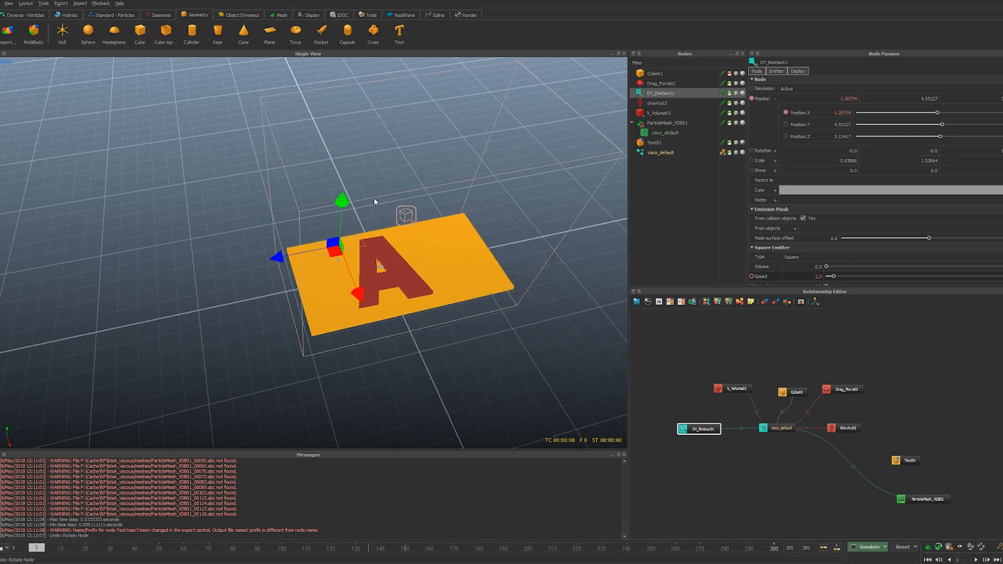
left_click(86, 33)
left_click_drag(321, 289, 42, 388)
left_click_drag(180, 338, 361, 261, "alt")
scroll(838, 142, "up", 5)
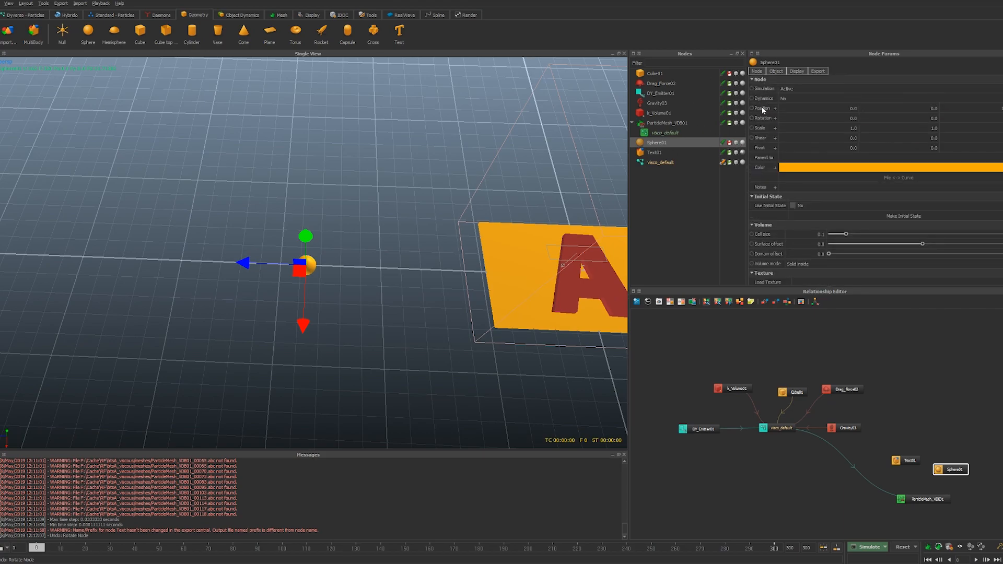
Open Sphere01's position curves in the Curve Editor and place the editor clear of the sphere
right_click(762, 110)
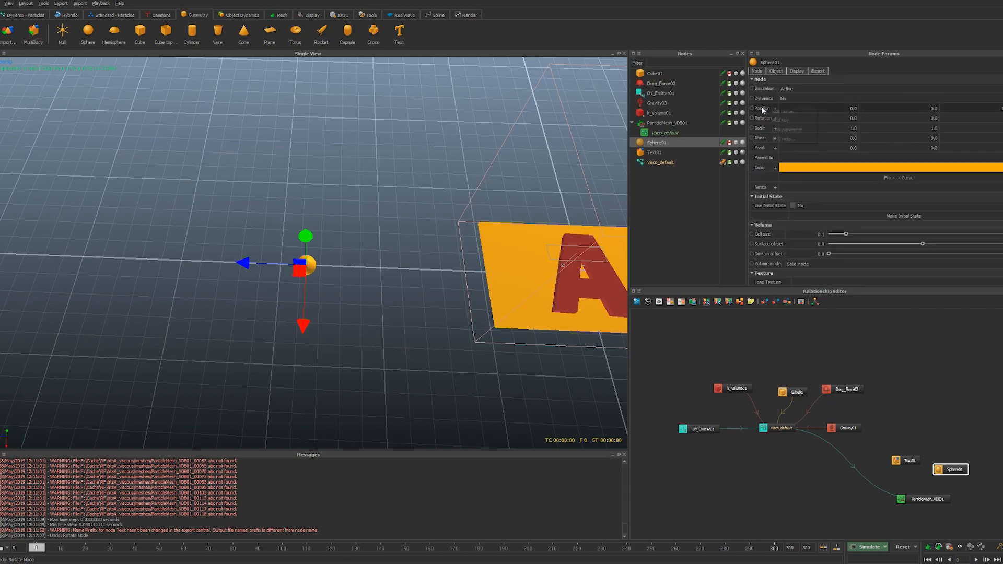
left_click(792, 111)
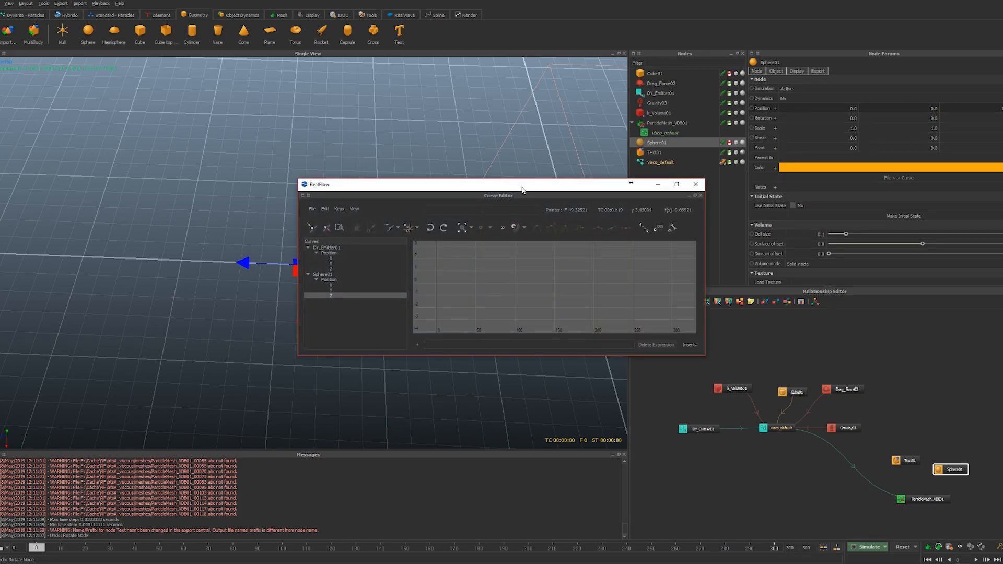
left_click_drag(524, 188, 723, 153)
left_click_drag(342, 284, 399, 252, "alt")
right_click_drag(399, 251, 327, 342, "alt")
left_click_drag(327, 341, 371, 269, "alt")
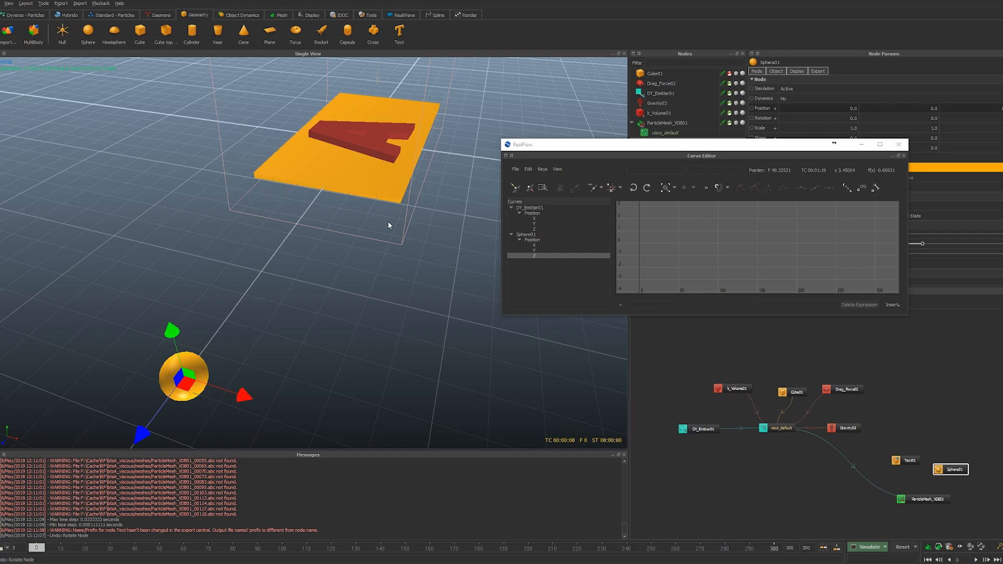
Give Sphere01's X position curve an expression by inserting the unary sin function
left_click(533, 245)
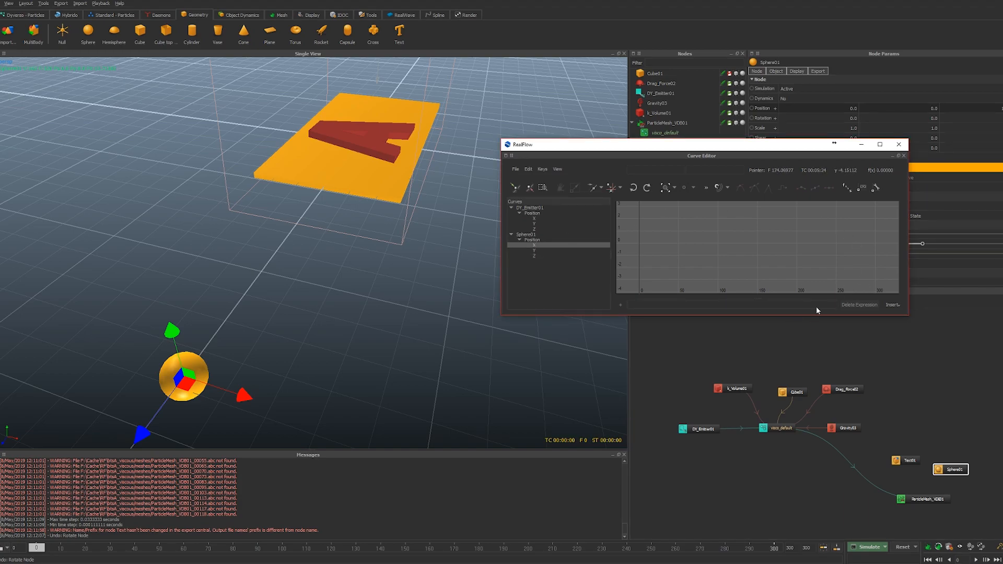
left_click(891, 305)
mouse_move(927, 340)
mouse_move(920, 315)
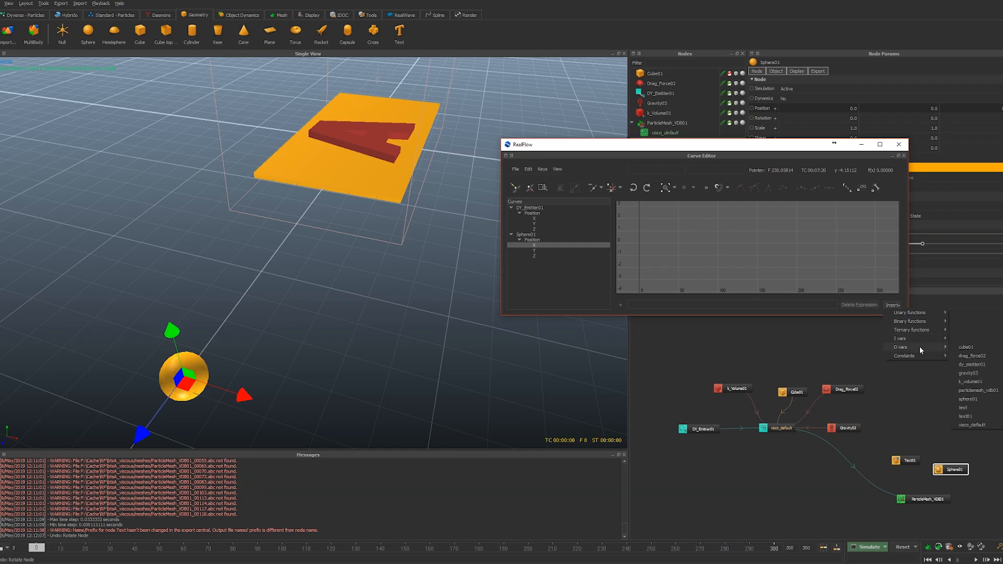
mouse_move(974, 348)
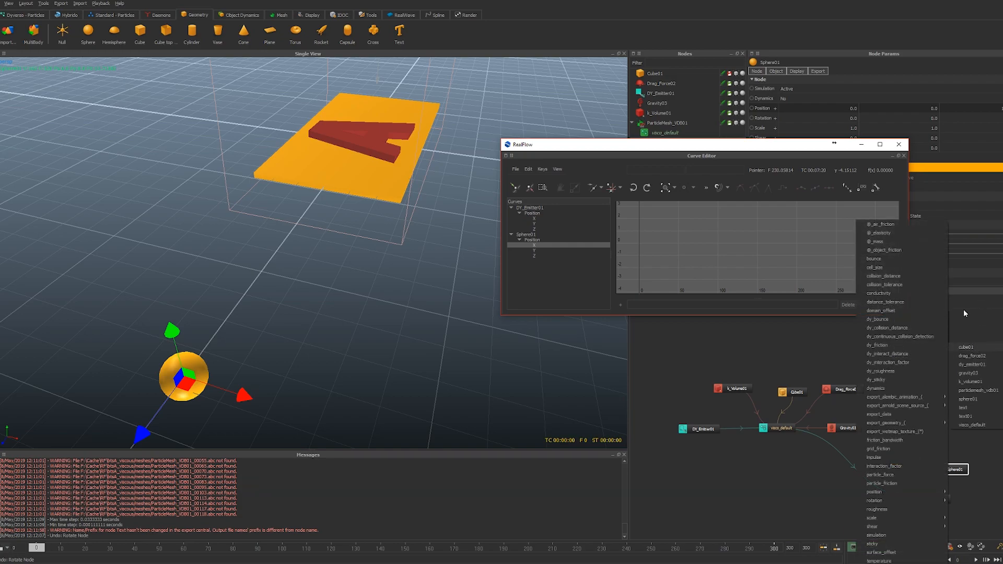
left_click(808, 159)
left_click(892, 305)
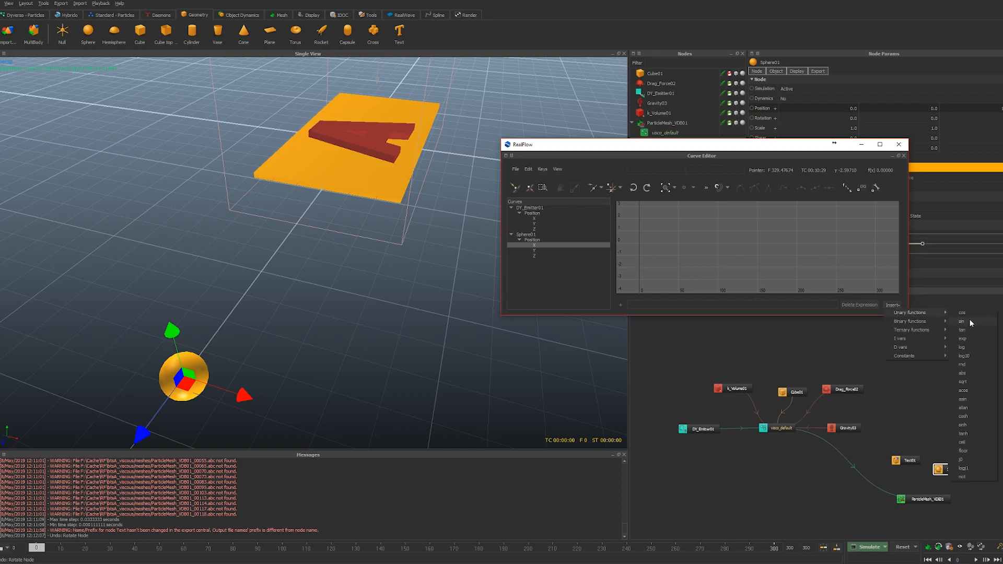
left_click(969, 320)
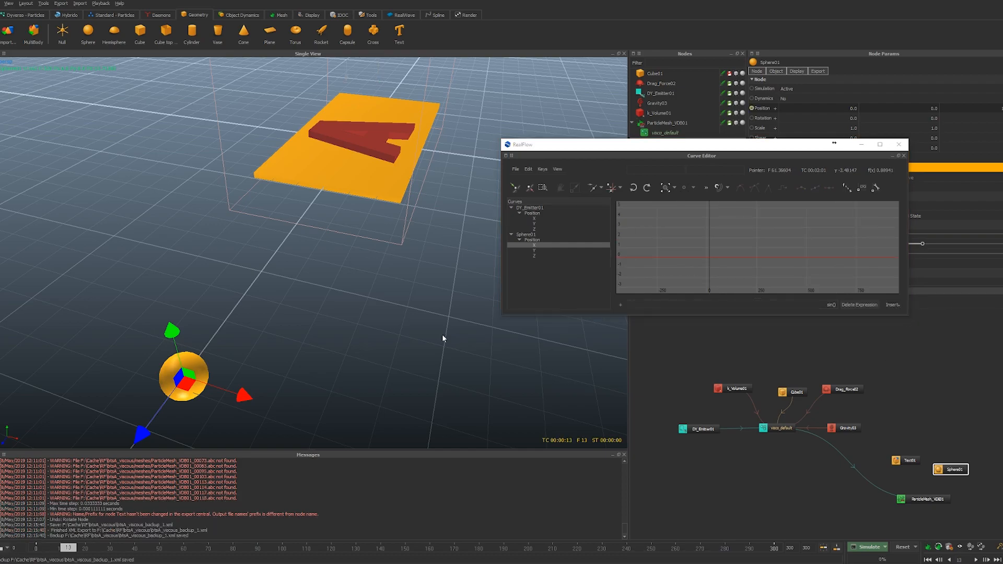
middle_click_drag(365, 320, 380, 319, "alt")
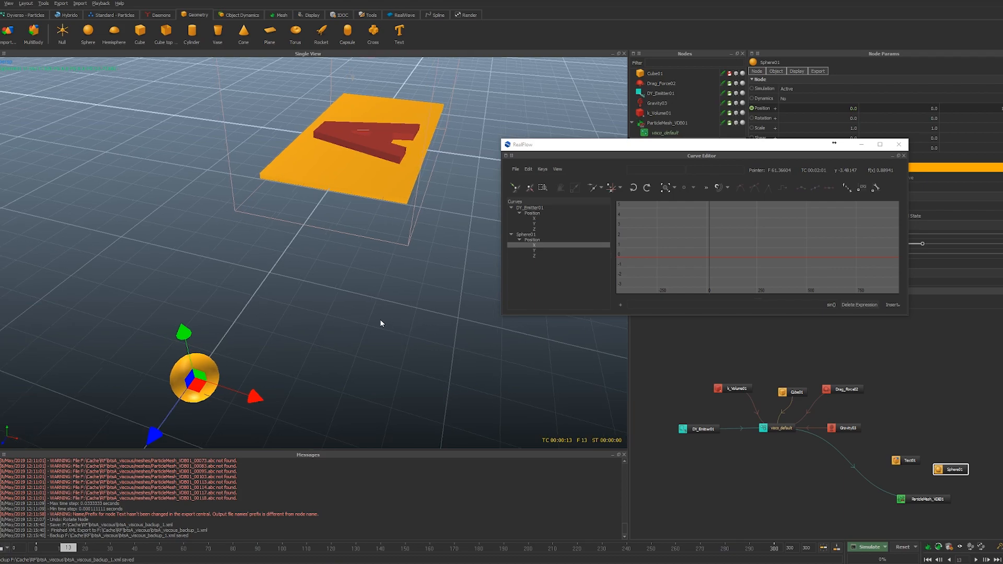
left_click_drag(380, 319, 375, 308, "alt")
middle_click_drag(375, 308, 404, 317, "alt")
mouse_move(404, 320)
right_mouse_down("alt")
mouse_move(420, 324)
mouse_move(405, 319)
right_mouse_up("alt")
middle_click_drag(405, 318, 414, 282, "alt")
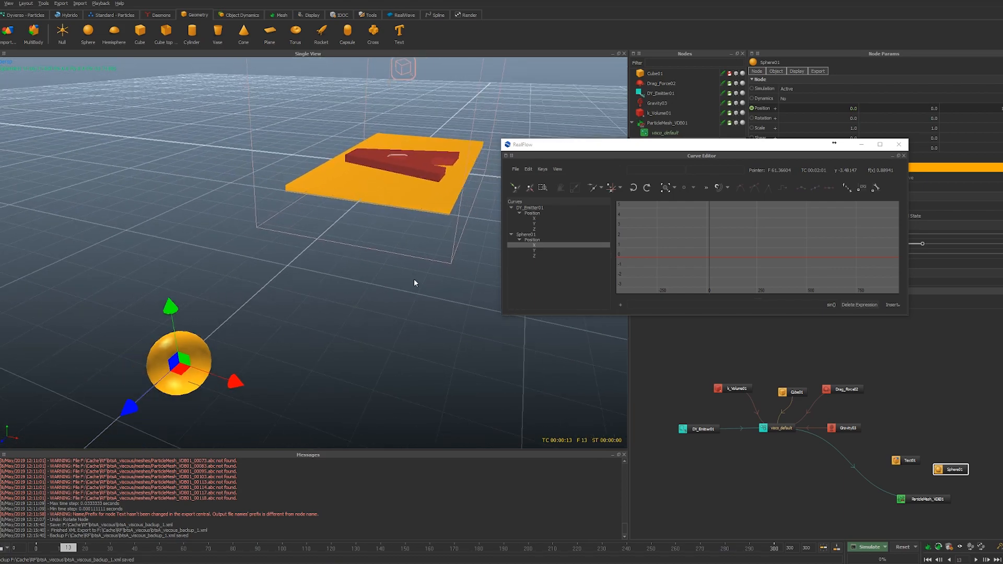
right_click_drag(414, 281, 368, 308, "alt")
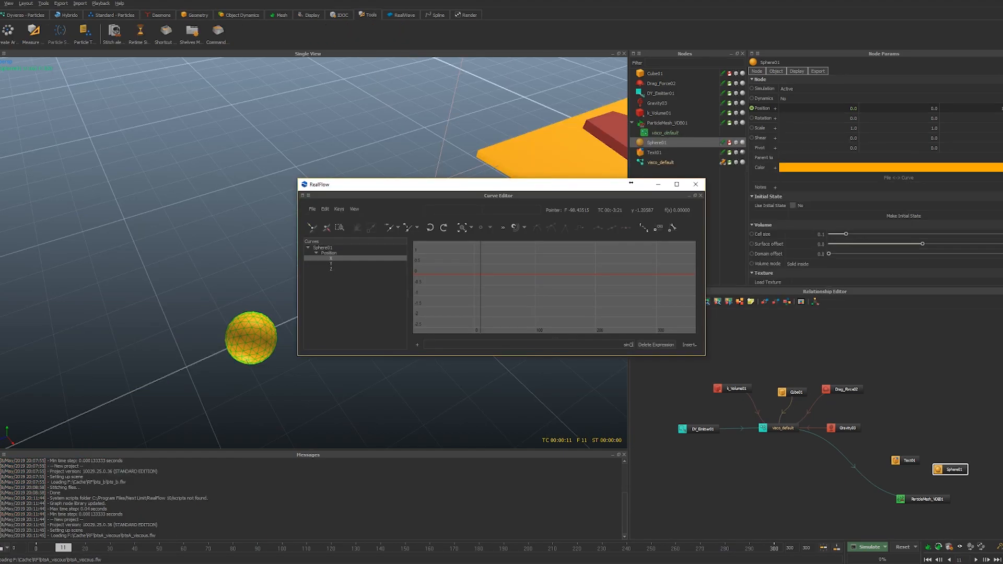
Switch to Notepad and expand the sin() note into the formula m*sin(t)
key("alt+Tab")
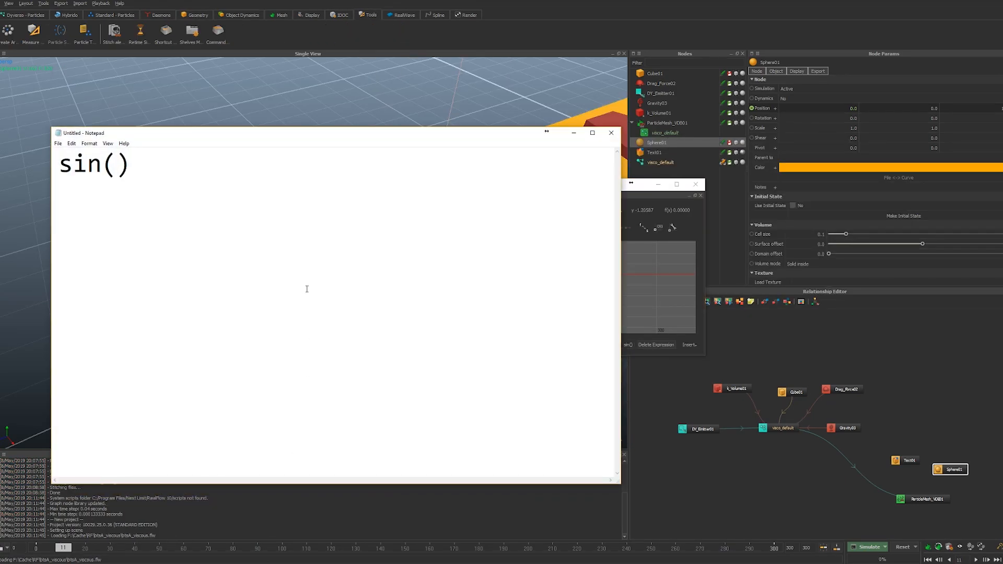
key("Home")
key("Right")
key("Right")
key("Right")
key("Right")
type("t")
key("Home")
type("m*")
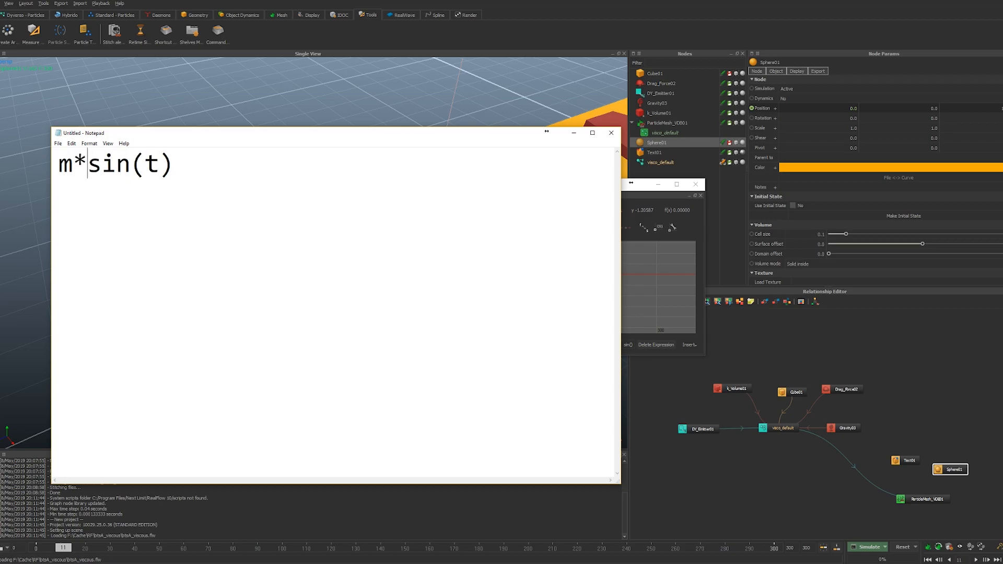
Add an offset to the Notepad formula so it reads m*sin(t+o), and clear Notepad from the Curve Editor
left_click(172, 163)
left_click(158, 163)
type("+o")
left_click(58, 163)
left_click_drag(59, 164, 73, 163)
left_click(87, 163)
left_click_drag(275, 135, 0, 222)
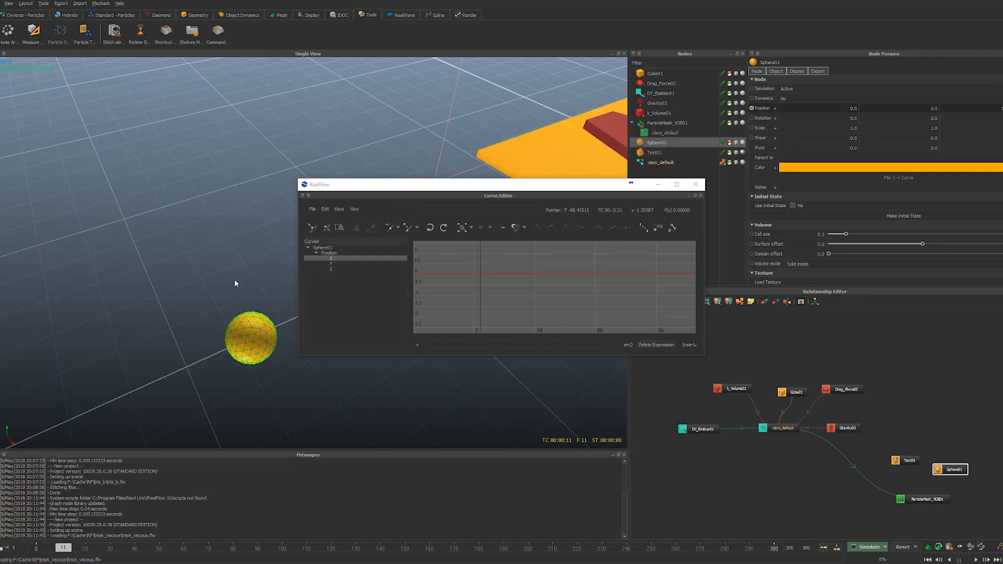
Try 1, 2 and 3 inside the sine of Sphere01's X position expression, ending with sin(t)
left_click(630, 345)
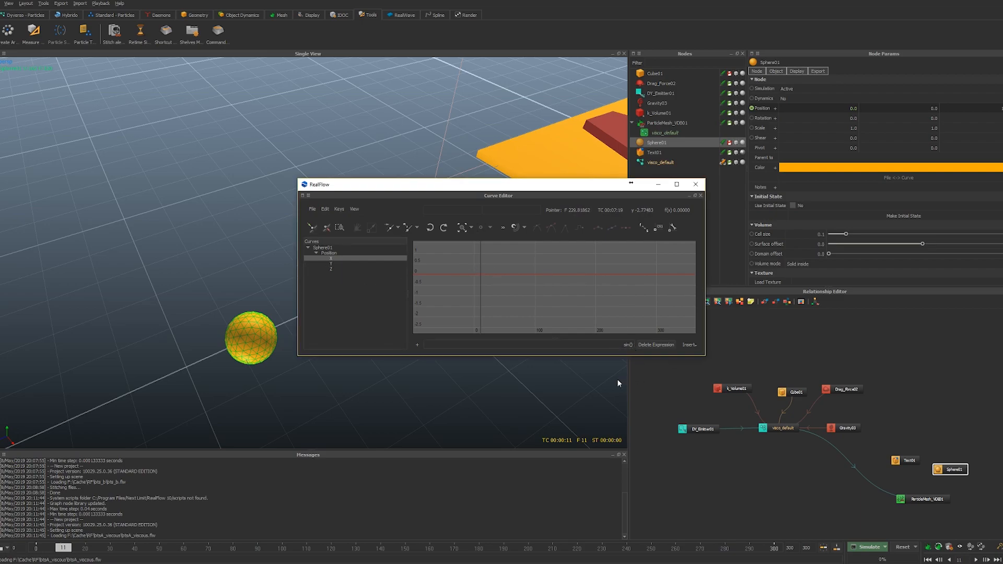
type("1")
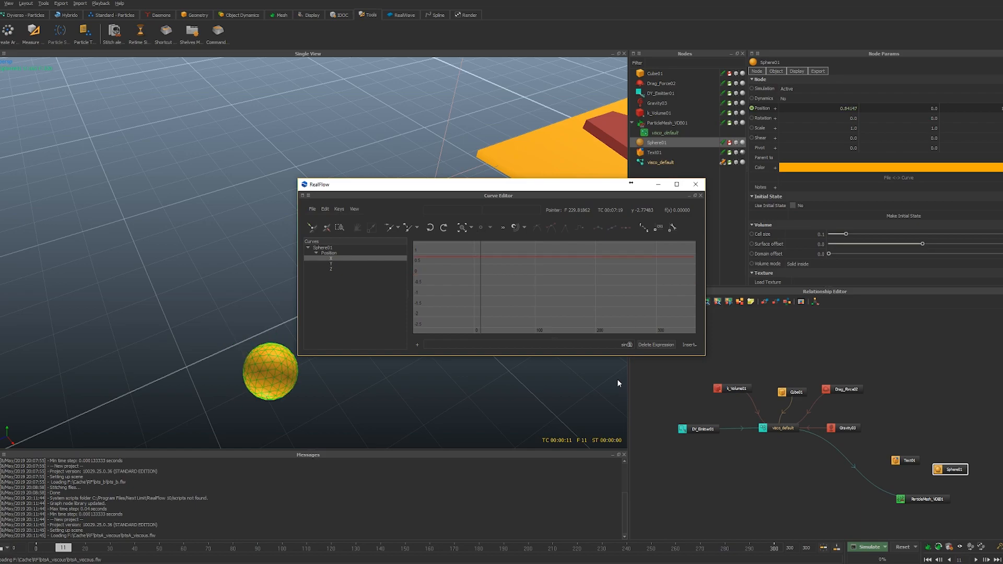
key("BackSpace")
type("2")
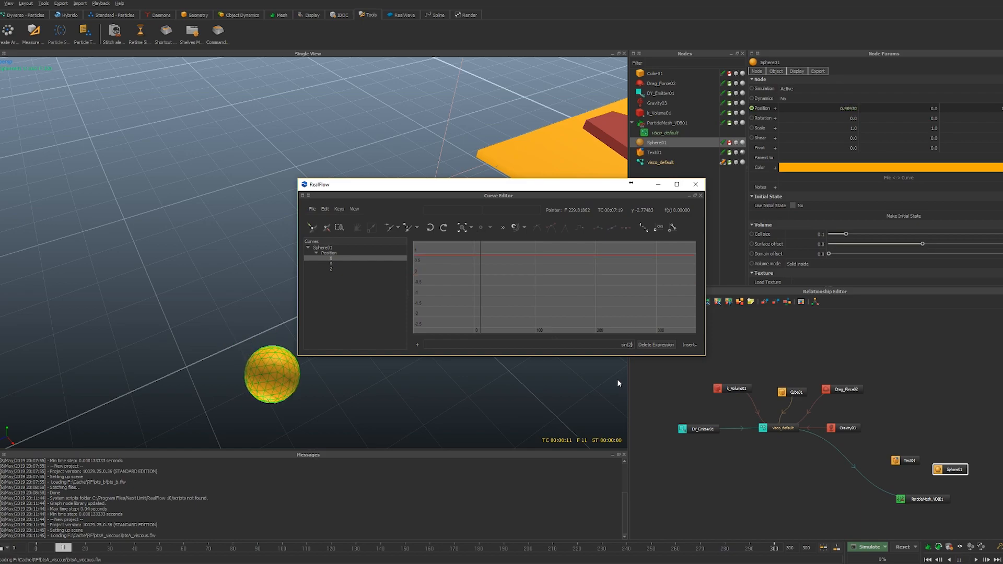
key("BackSpace")
type("3")
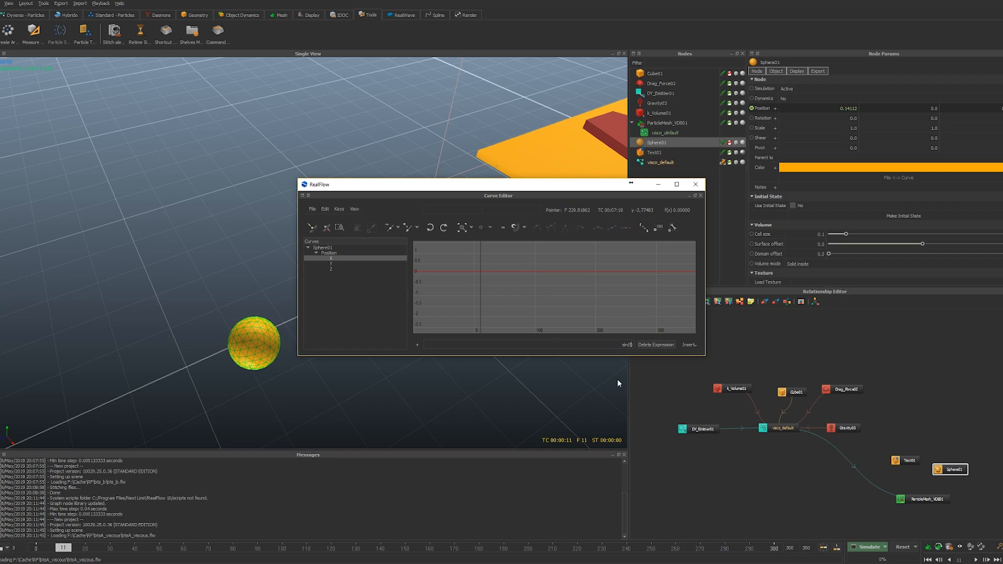
key("Return")
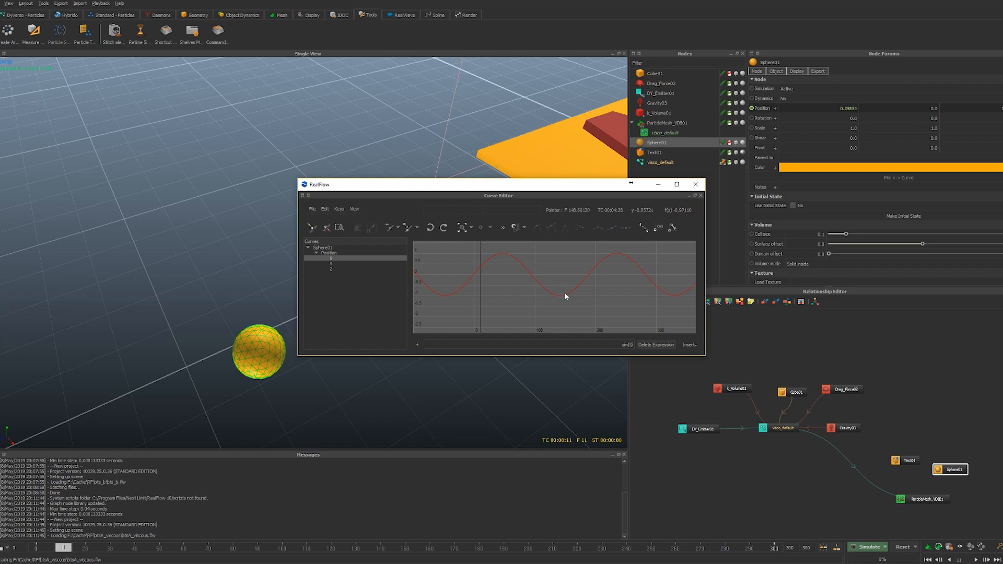
Bring up the Notepad formula m*sin(t+o) and highlight its m* multiplier
left_click_drag(130, 302, 579, 158)
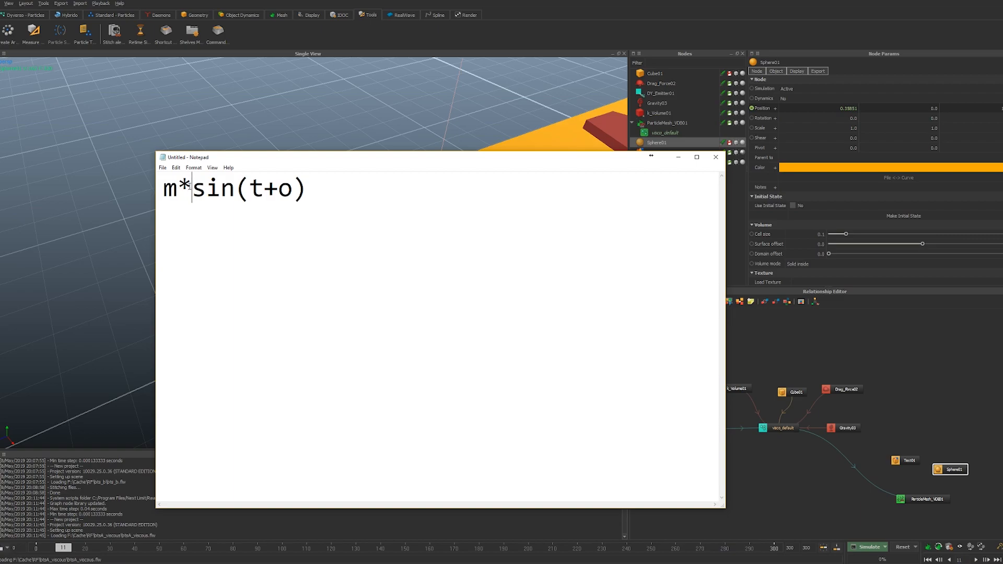
left_click_drag(192, 188, 163, 188)
left_click_drag(334, 157, 0, 171)
Multiply Sphere01's X position expression by 2, trying sin(t)*2 and rewriting it as 2*sin(t)
left_click_drag(402, 191, 0, 156)
left_click_drag(294, 2, 372, 29)
type("2")
left_click_drag(436, 26, 178, 45)
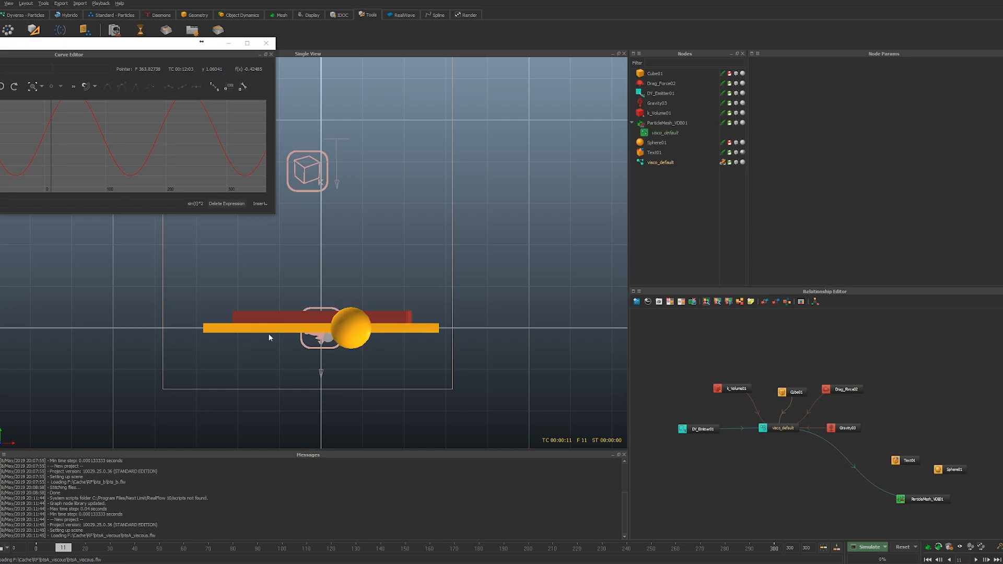
left_click(202, 204)
key("BackSpace")
key("BackSpace")
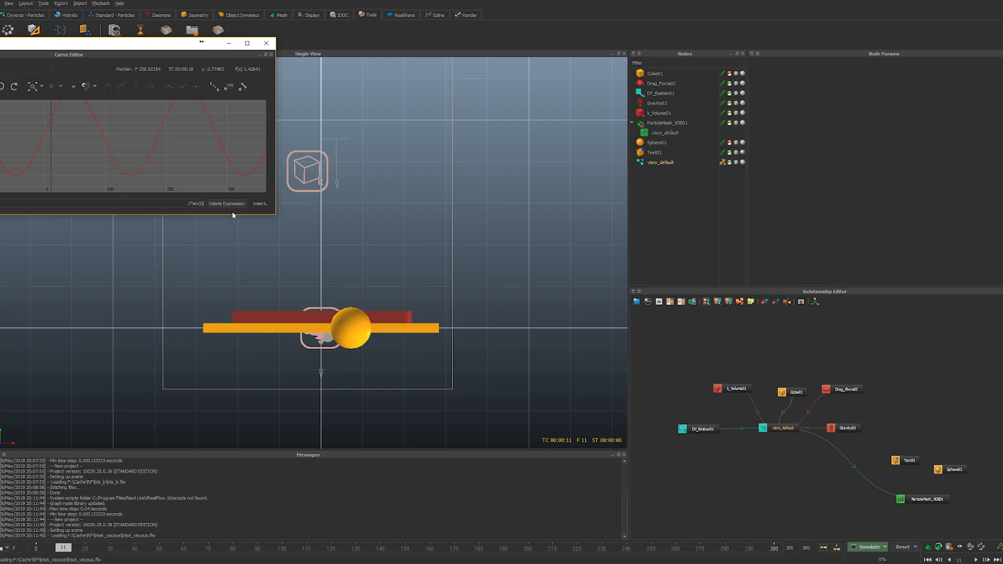
left_click_drag(96, 42, 219, 50)
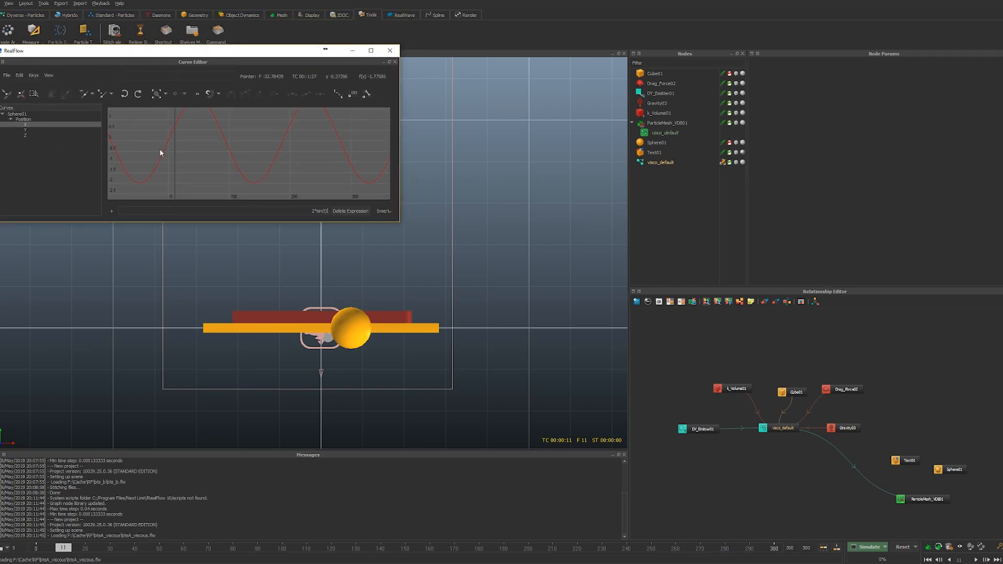
Replace the multiplier and offset in the Notepad formula so it reads 2sin(t+1)
key("alt+Tab")
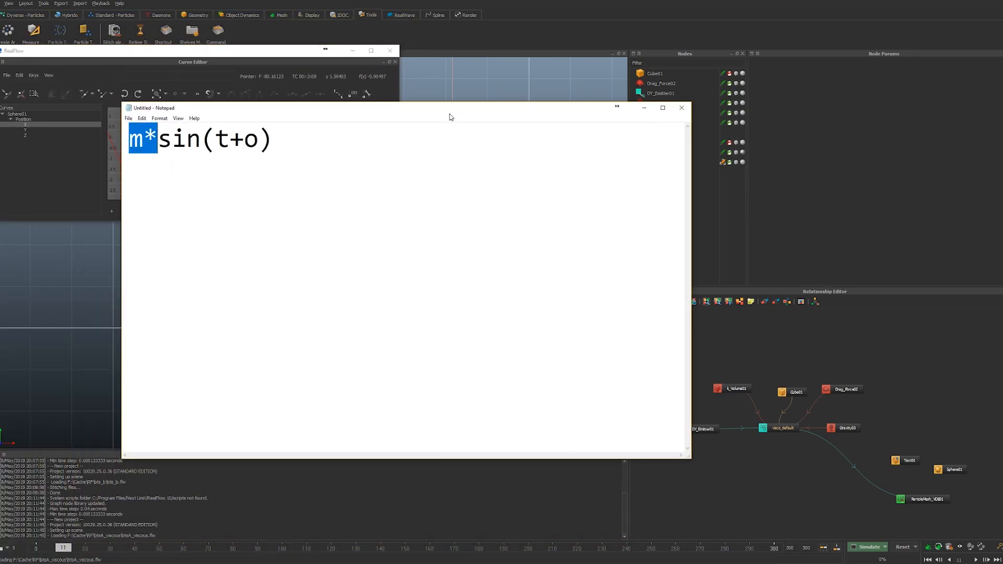
type("2")
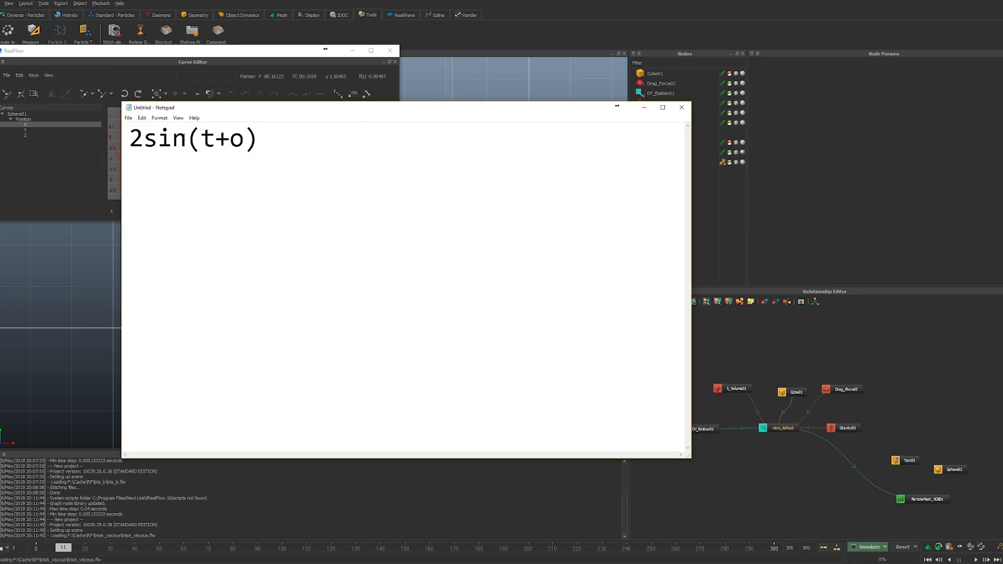
left_click_drag(211, 106, 247, 132)
left_click_drag(251, 166, 277, 175)
type("+1")
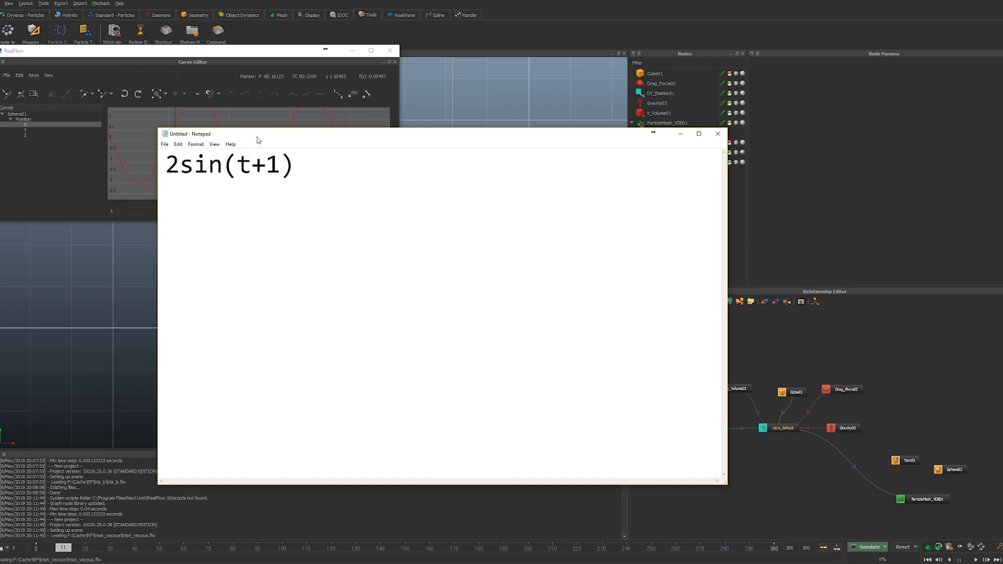
Add the line 2*sine(time) below the Notepad formula and return to the Curve Editor
left_click(349, 164)
key("Return")
type("2*sine(time)")
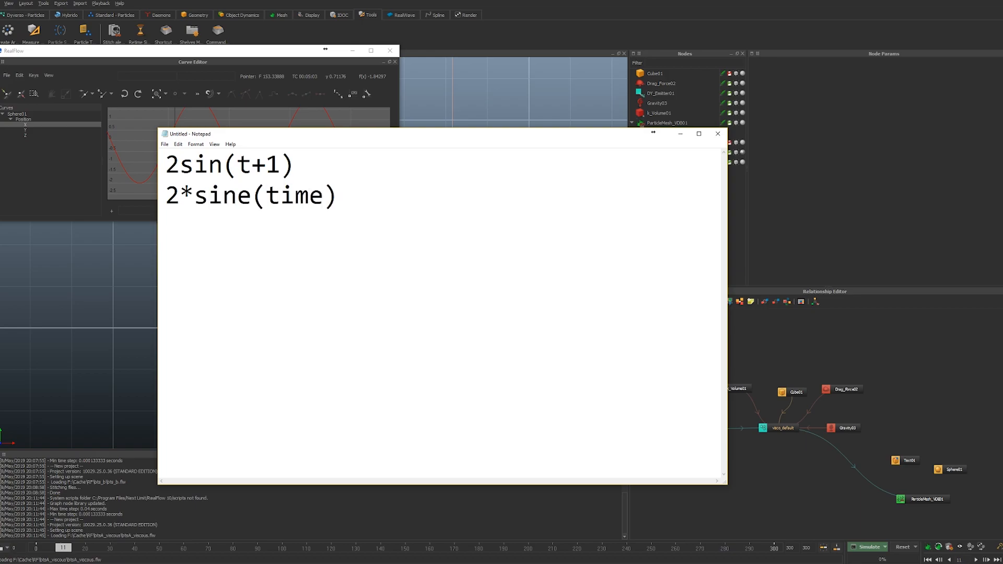
left_click(235, 52)
left_click(247, 55)
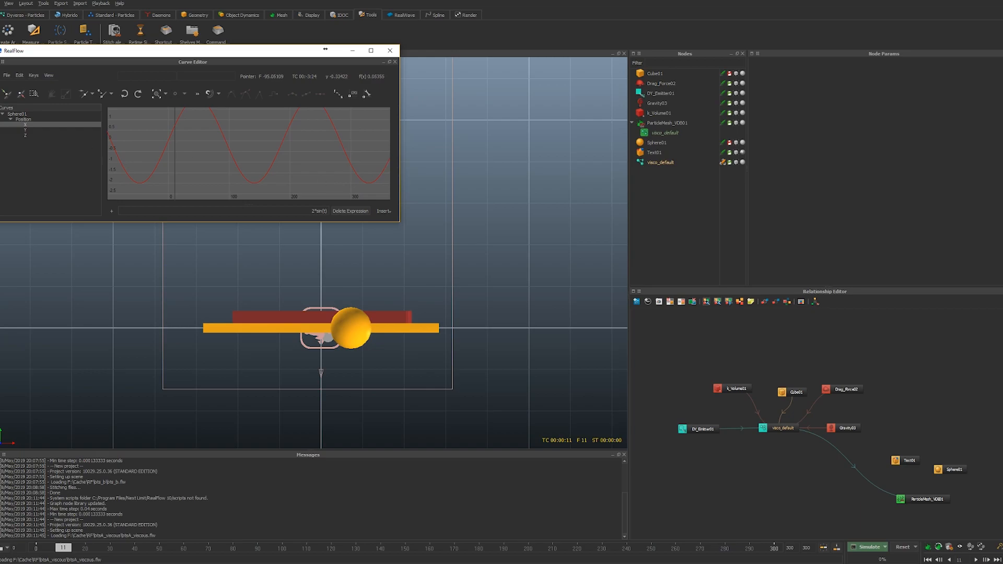
Delete the second line in Notepad and change the remaining formula to 2sin(2t)
key("alt+Tab")
key("shift+Home")
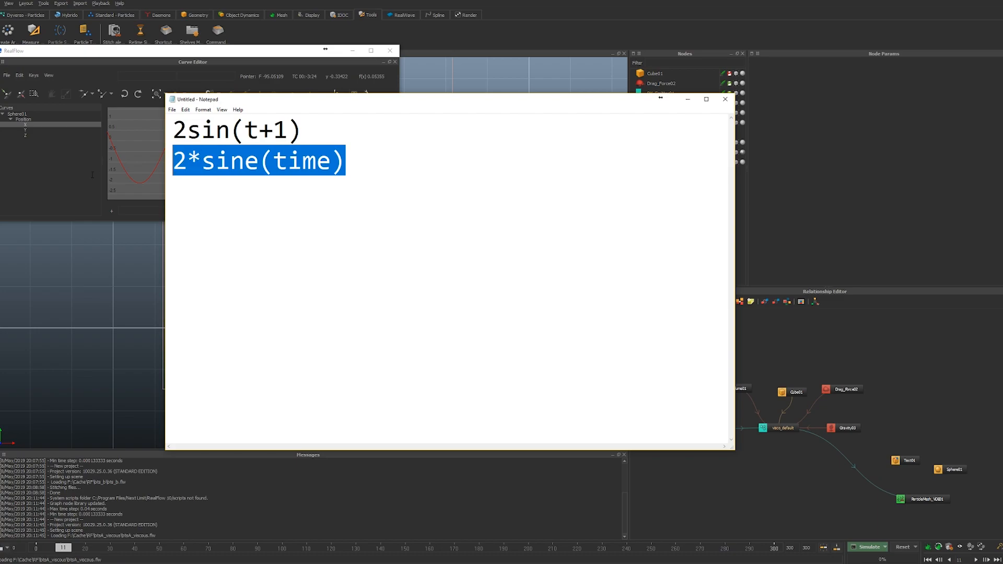
key("BackSpace")
left_click_drag(259, 131, 291, 131)
key("BackSpace")
type("*2")
key("shift+Left")
key("shift+Left")
key("BackSpace")
key("Left")
type("2")
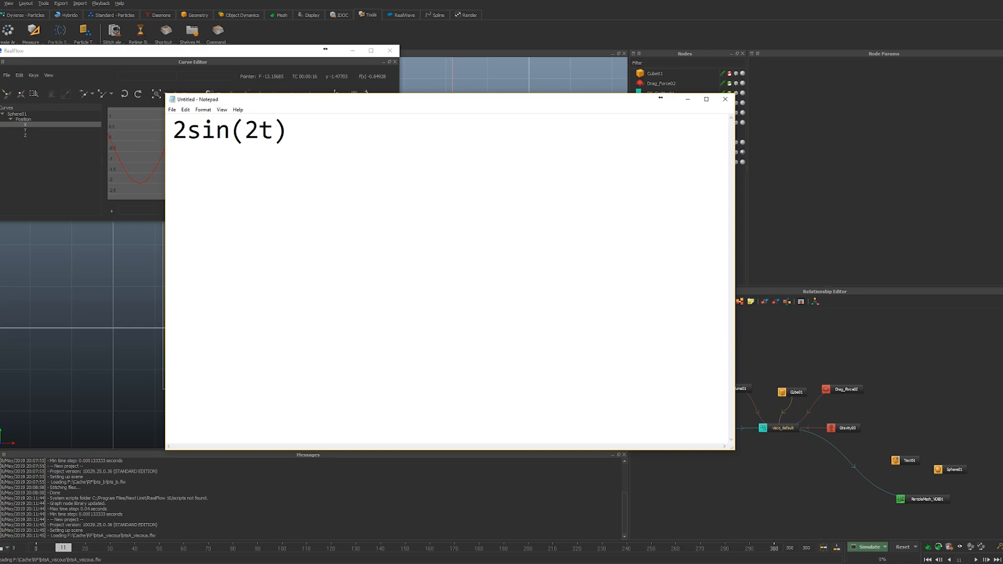
Try other time factors in the Notepad formula, including 34 and 4, ending with 2sin(t/4)
key("BackSpace")
type("34")
key("BackSpace")
key("BackSpace")
type("4")
key("BackSpace")
key("Right")
type("/4")
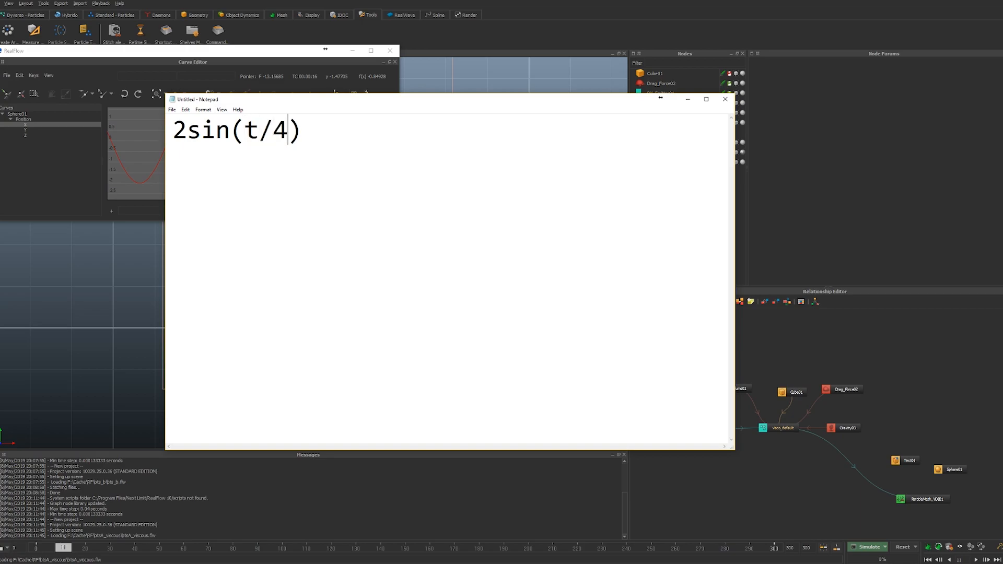
Replace the division in the Notepad formula with a .5 factor before t, and go back to the X curve
key("shift+Left")
key("shift+Left")
key("BackSpace")
key("Left")
type(".5")
left_click(725, 100)
middle_click_drag(308, 152, 296, 156, "alt")
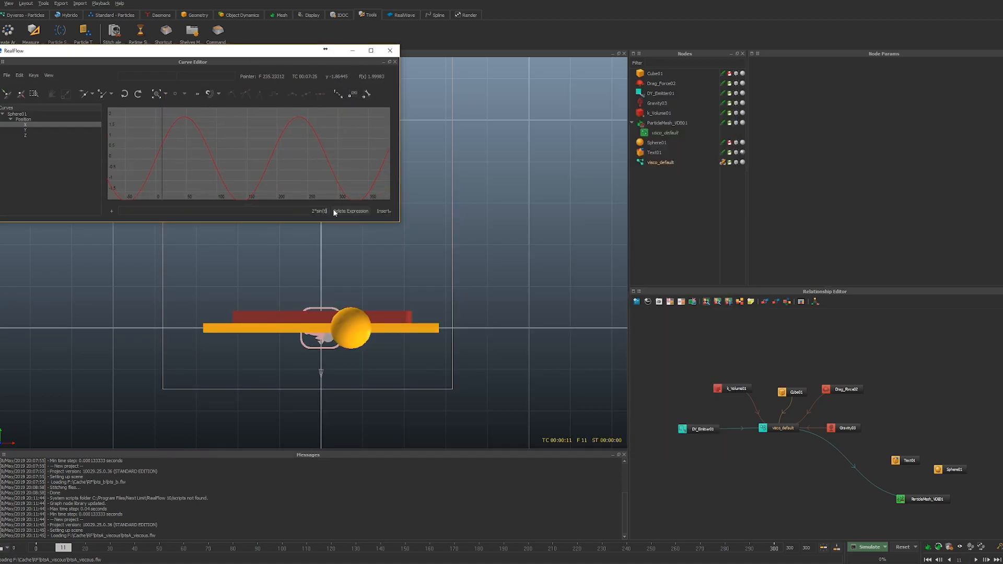
Change the sphere's X position expression to 2*sin(2*t) and switch the viewport to the perspective view
type("2*")
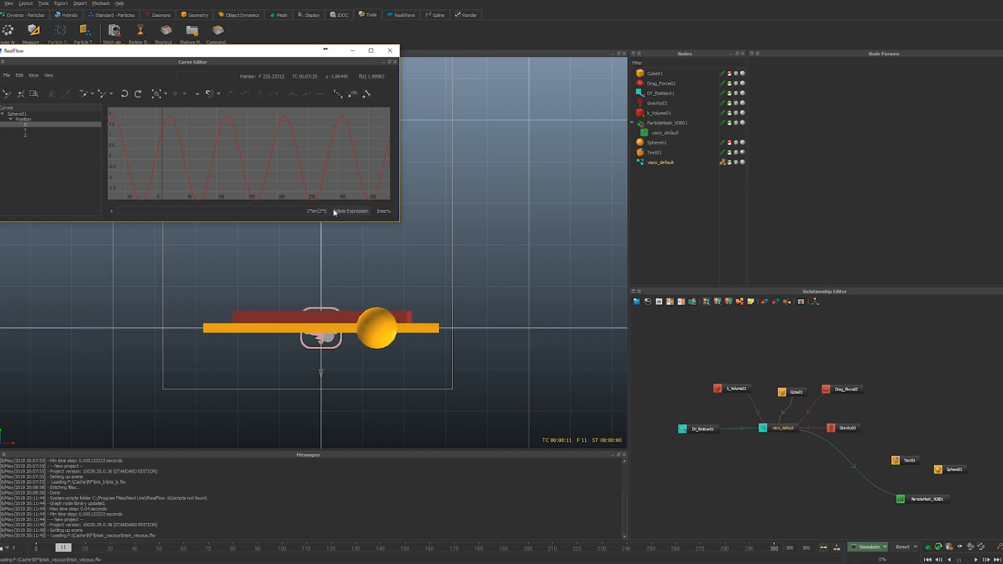
middle_click_drag(192, 159, 253, 160, "alt")
left_click(450, 2)
right_click(481, 153)
left_click(475, 314)
key("4")
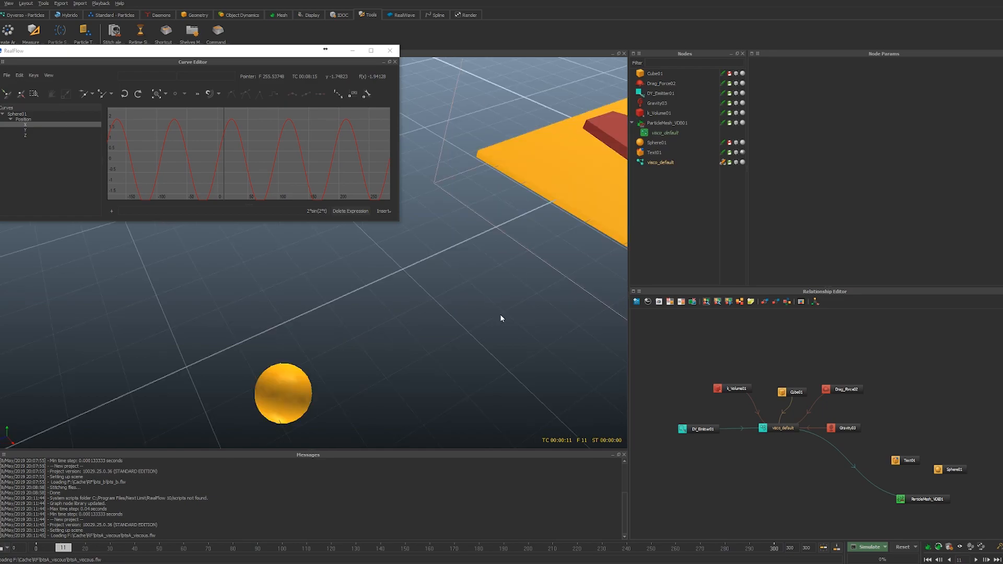
Preview the sphere's sine motion by scrubbing the timeline from frame 0 to past frame 70
right_click_drag(506, 314, 447, 328, "alt")
middle_click_drag(447, 328, 282, 405, "alt")
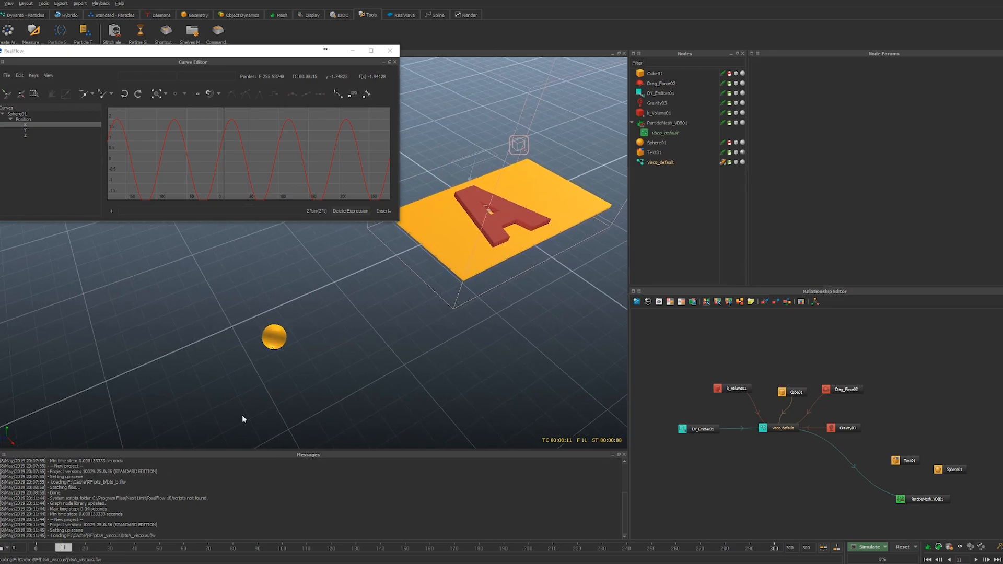
left_click_drag(63, 548, 9, 548)
left_click_drag(309, 338, 367, 283, "alt")
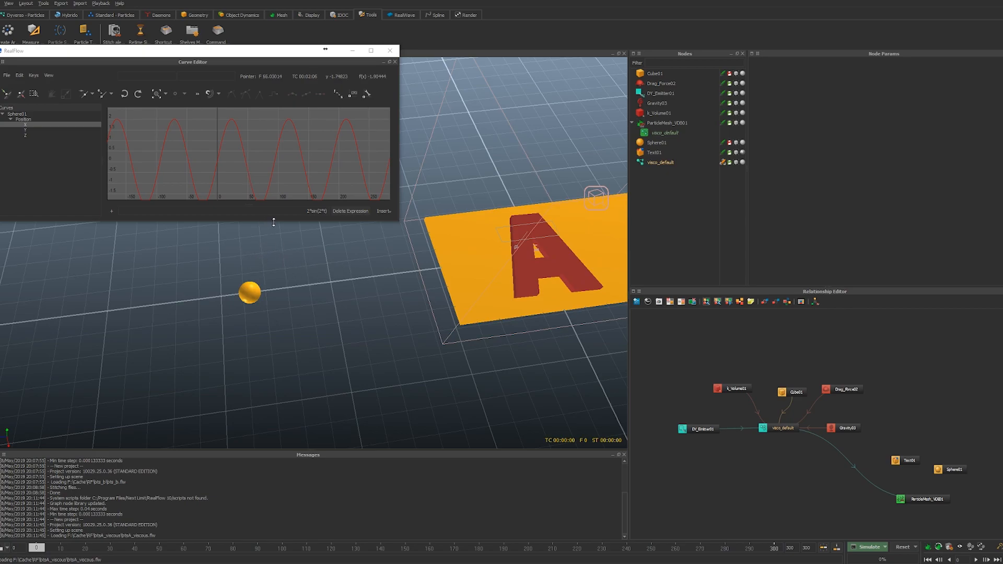
left_click_drag(270, 221, 268, 250)
left_click_drag(36, 548, 210, 548)
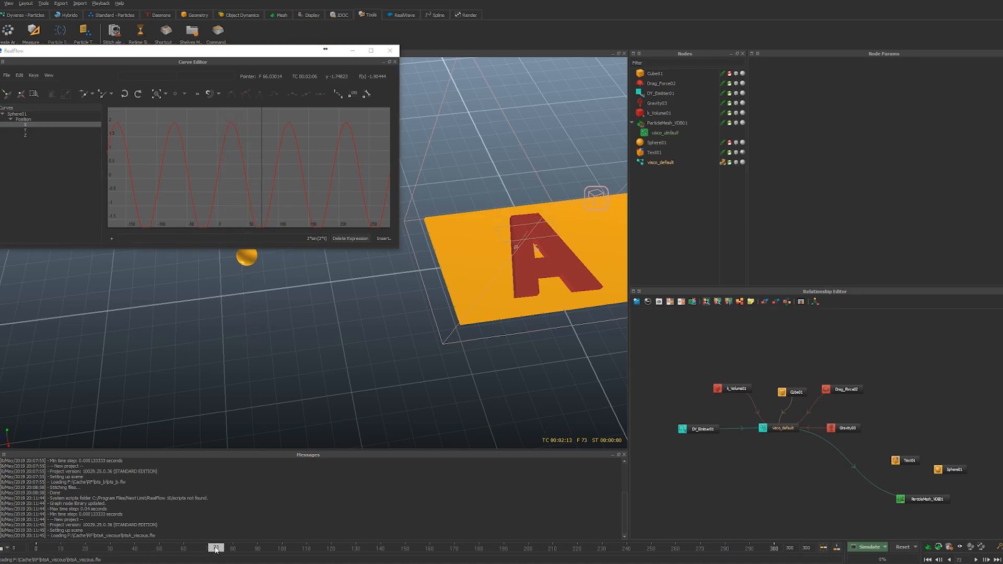
Add a phase offset of -1 inside the sine of the sphere's X expression, making it 2*sin(2*t-1)
scroll(297, 198, "down", 1)
mouse_move(278, 172)
right_mouse_down("alt")
mouse_move(258, 161)
mouse_move(261, 180)
right_mouse_up("alt")
middle_click_drag(260, 180, 264, 170, "alt")
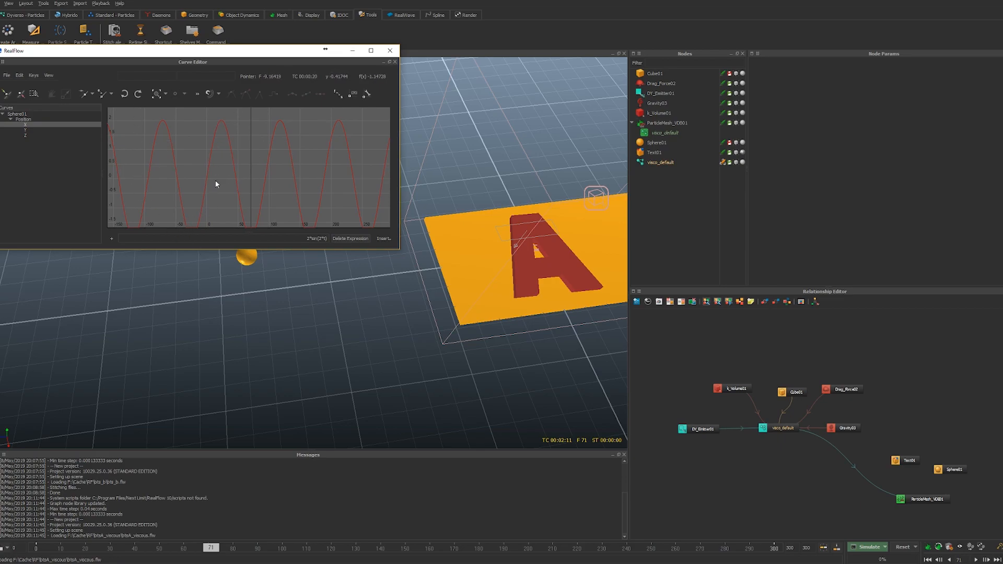
middle_click_drag(225, 148, 297, 126, "alt")
type("-1)")
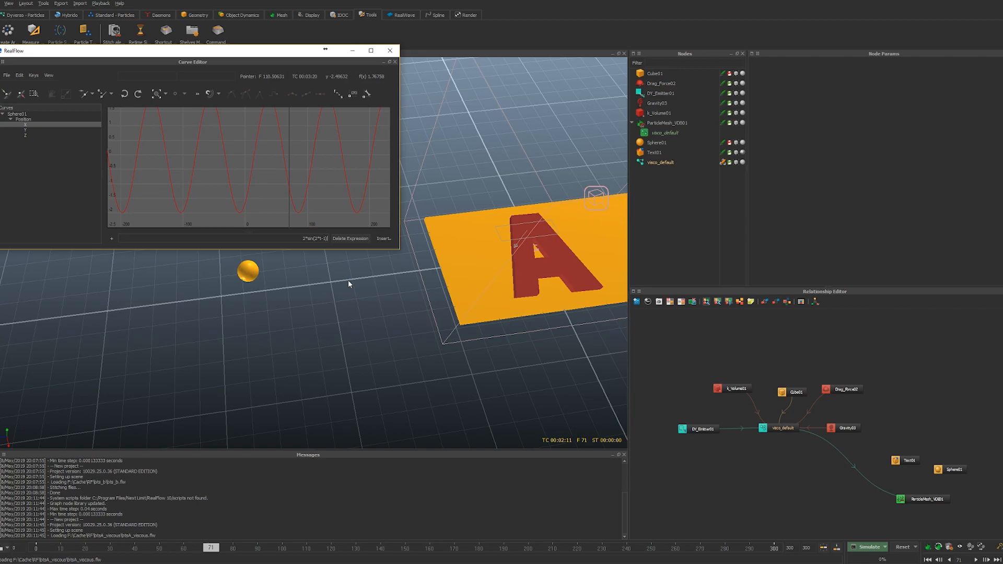
Change the phase offset so the sphere's X expression reads 2*sin(2*t-1.5)
type(".2")
key("Return")
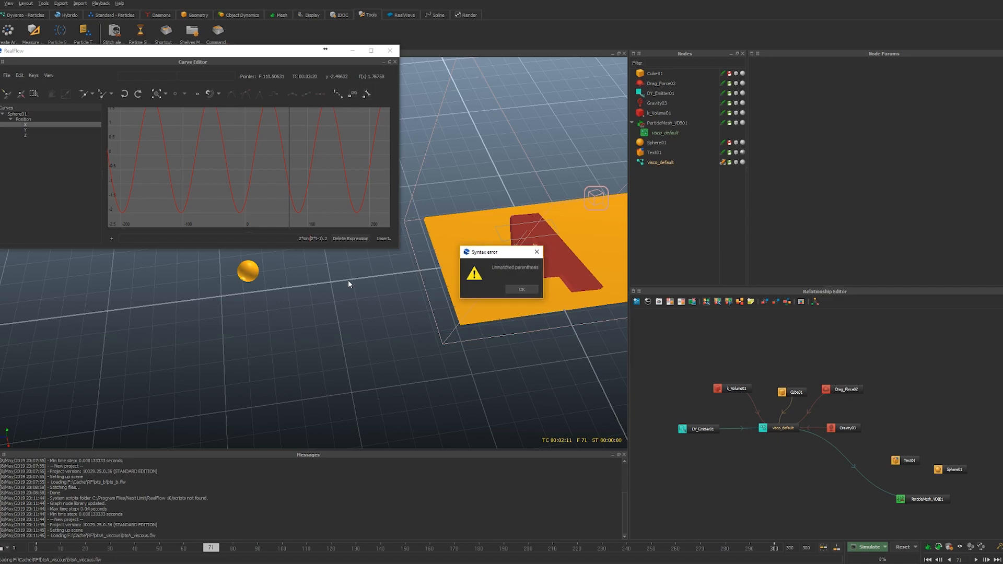
left_click(521, 289)
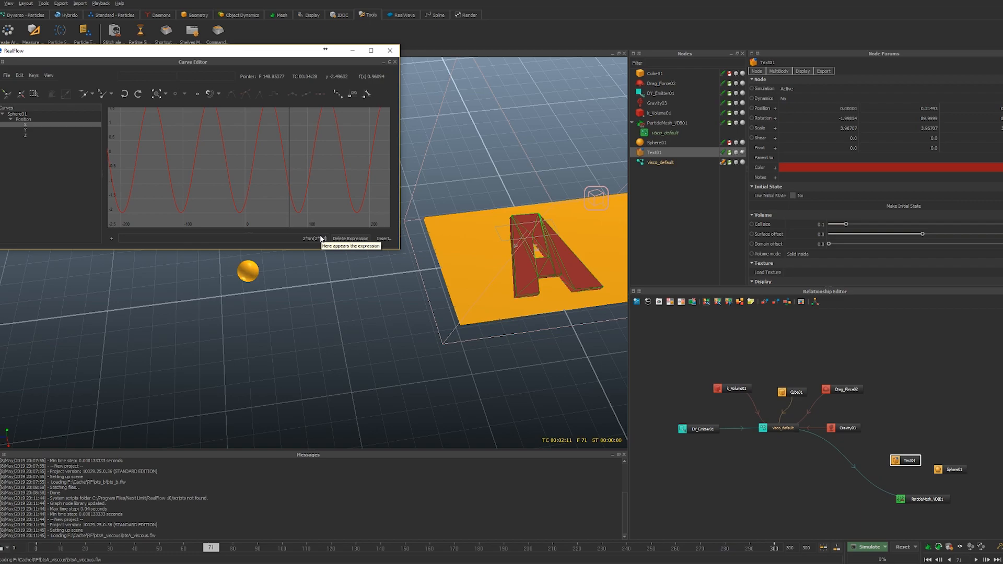
type(".2")
key("Return")
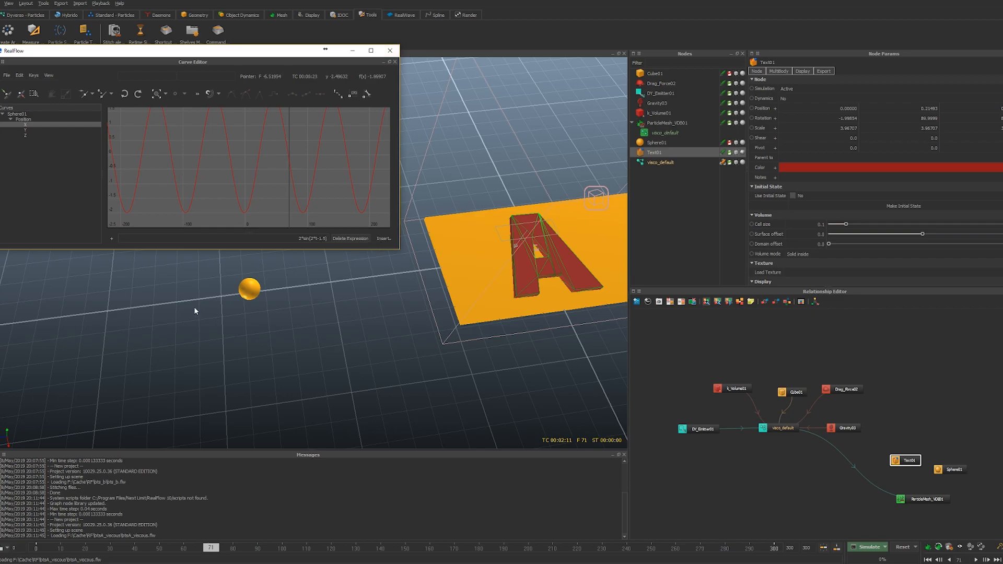
Return the timeline to frame 0 and select the whole X expression for copying
left_click_drag(282, 50, 269, 25)
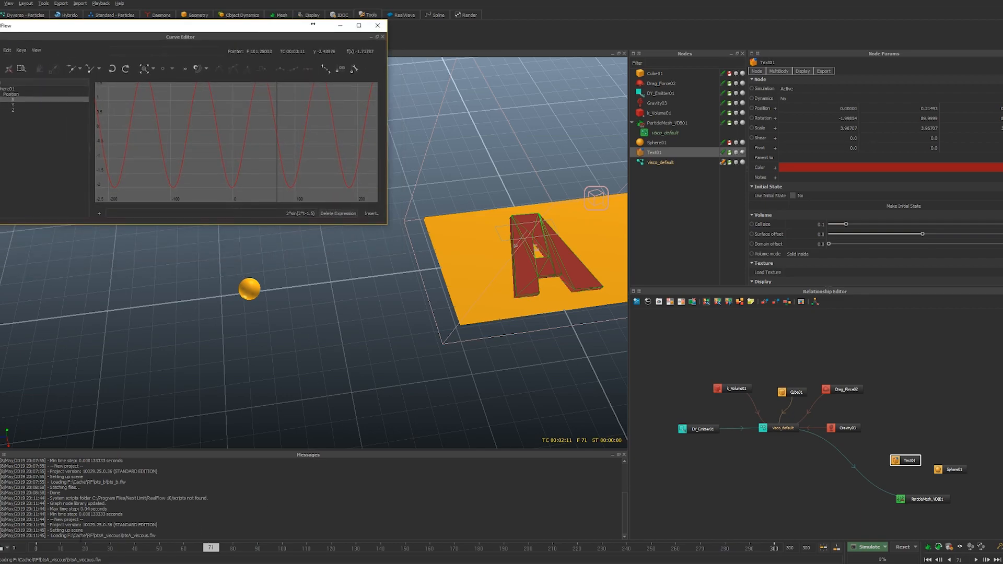
left_click(36, 548)
middle_click_drag(215, 347, 325, 367)
middle_click_drag(390, 403, 386, 328)
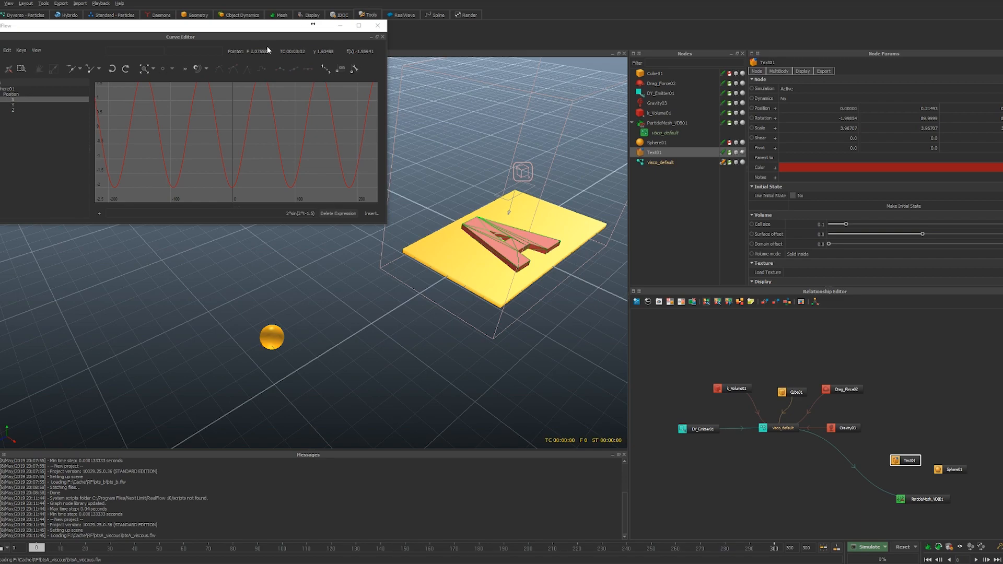
left_click(288, 215)
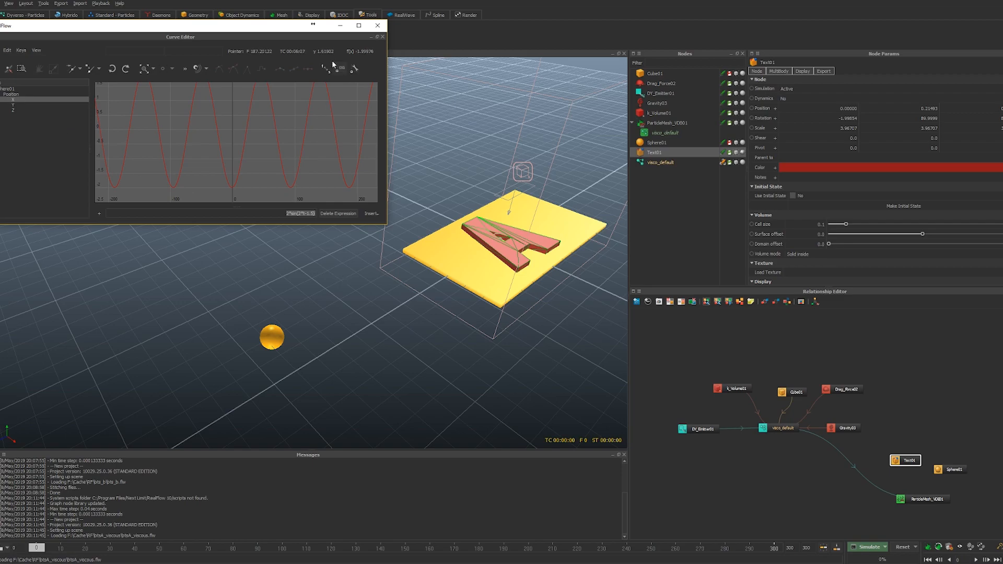
left_click_drag(280, 35, 278, 37)
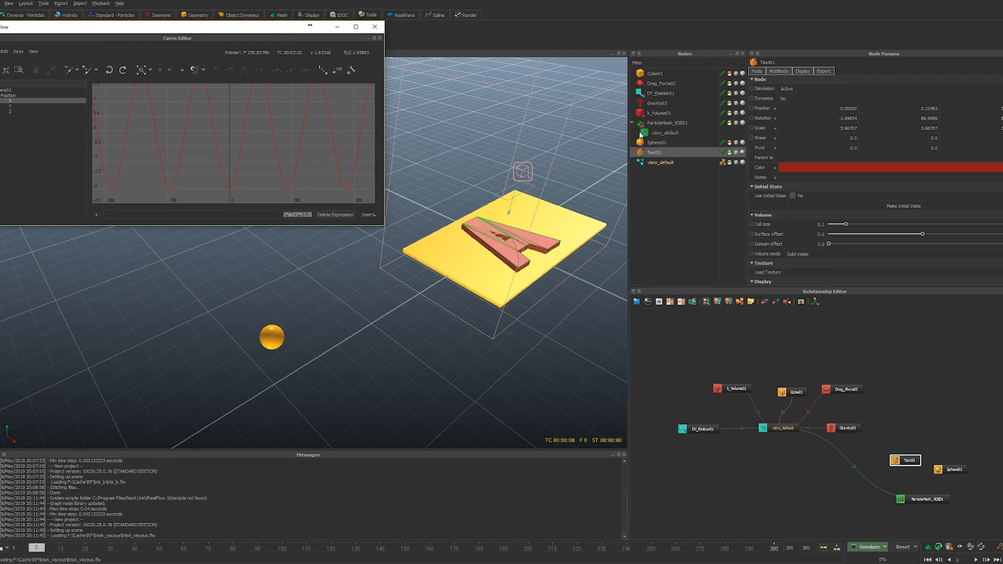
Try keyframing Sphere01's Position Z by moving it onto the plate at frame 78, and remove the keys again
left_click(656, 142)
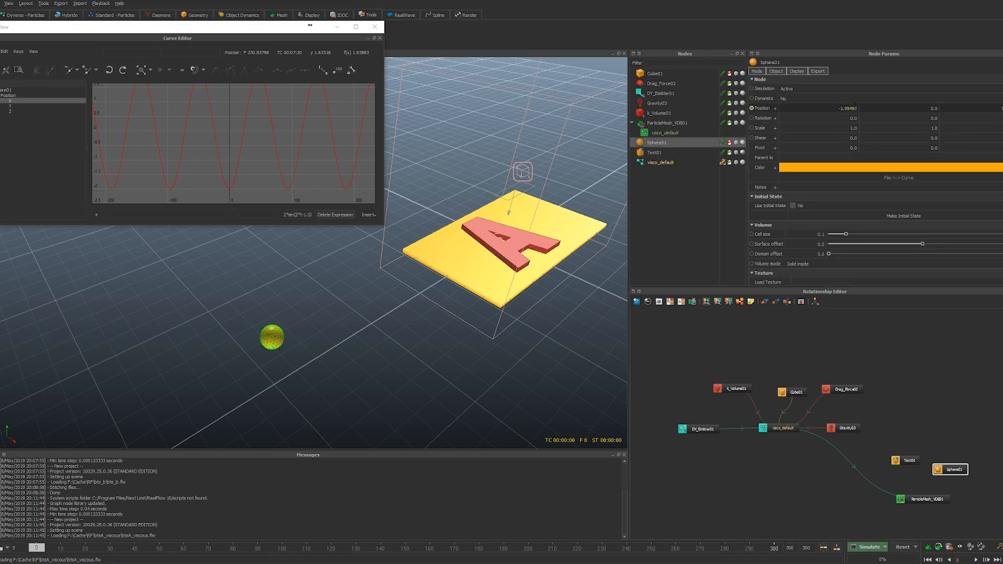
left_click(771, 108)
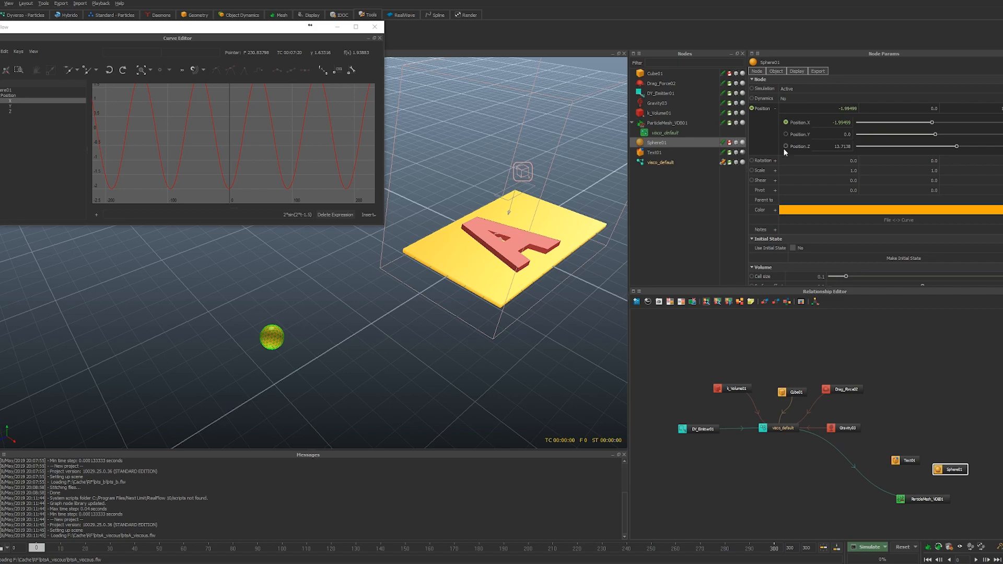
left_click_drag(122, 550, 229, 550)
key("w")
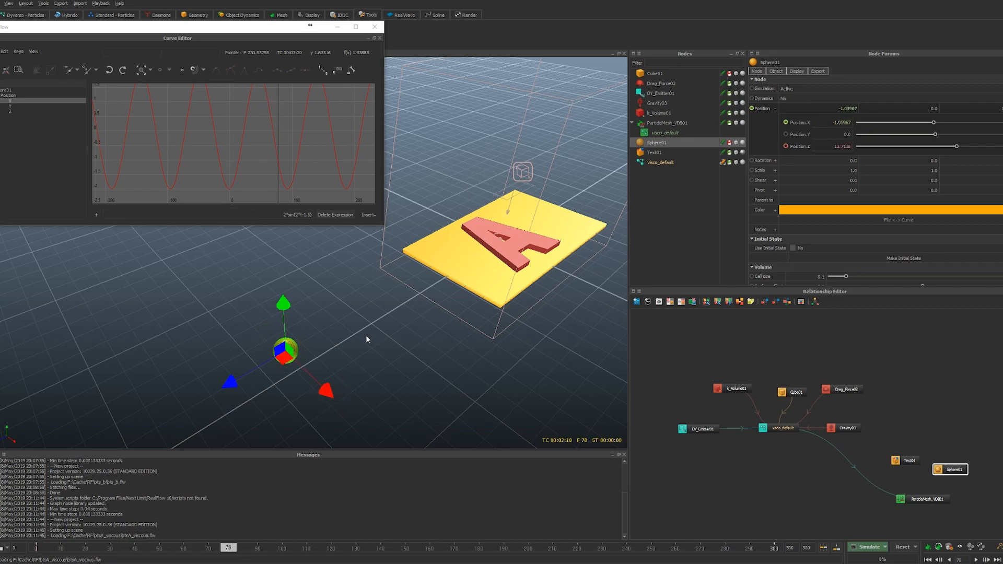
left_click_drag(231, 382, 408, 280)
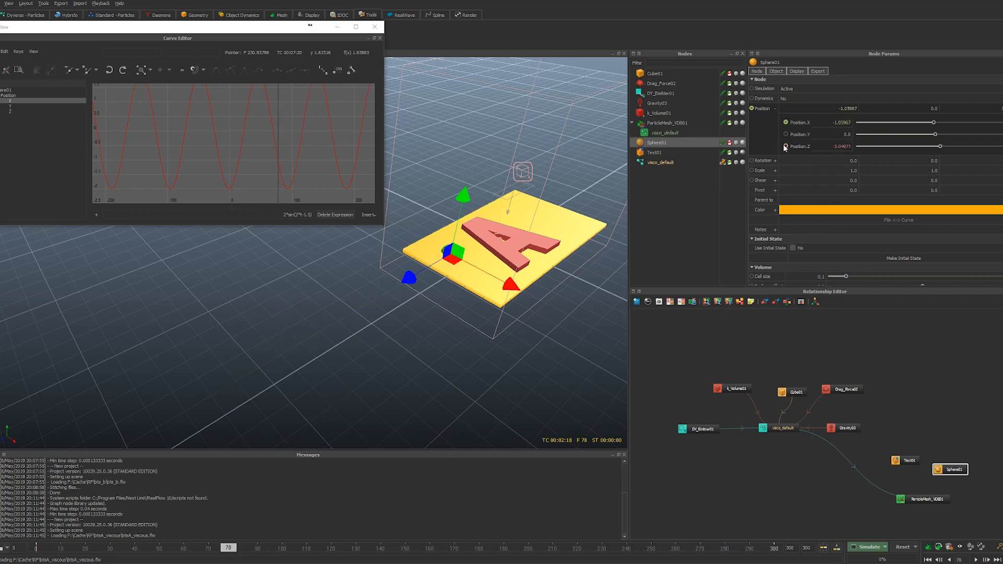
left_click_drag(43, 551, 76, 512)
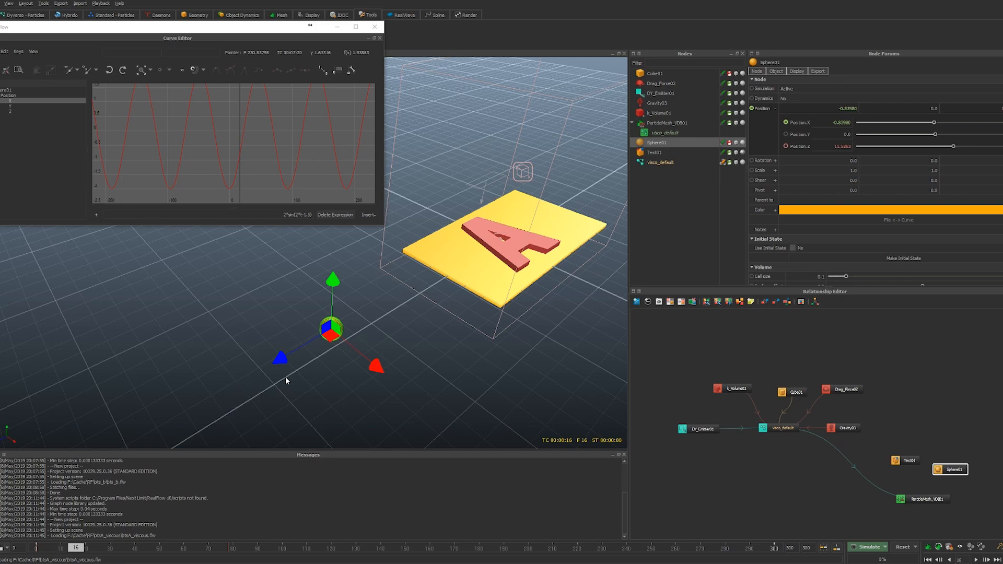
right_click(787, 146)
left_click(808, 167)
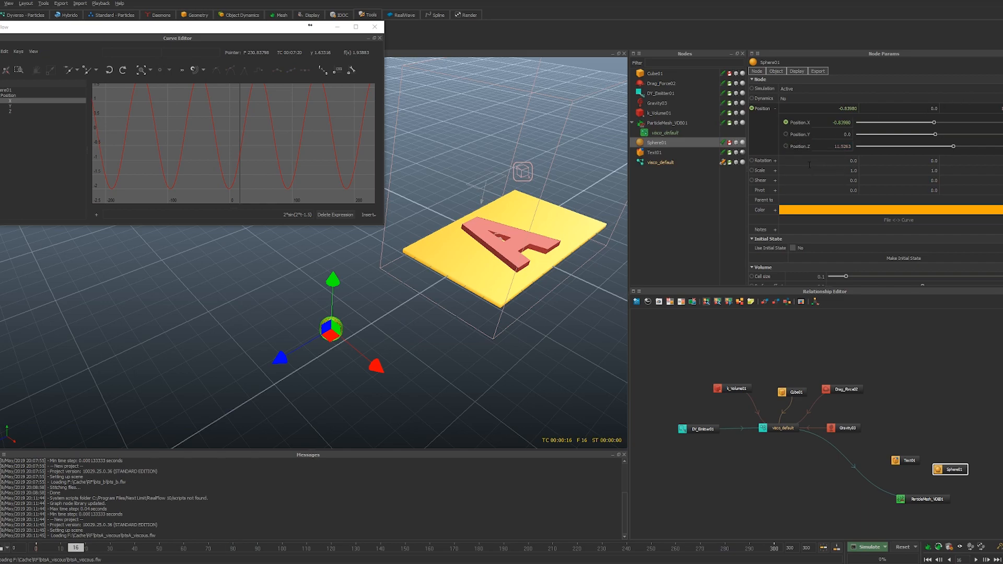
Apply the expression 2*sin(2*t-1.5) to the sphere's Z position and go back to frame 0
left_click(14, 112)
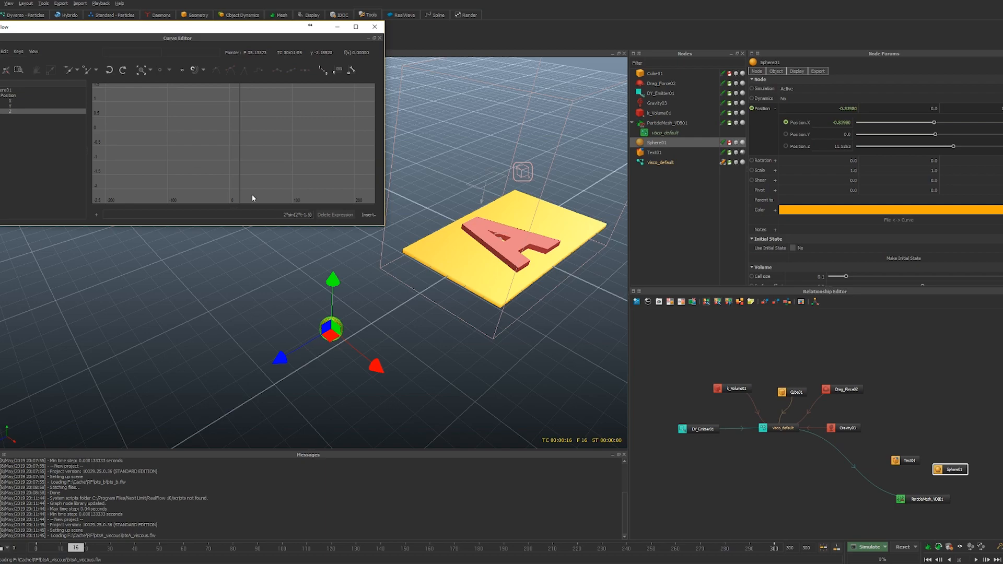
key("Return")
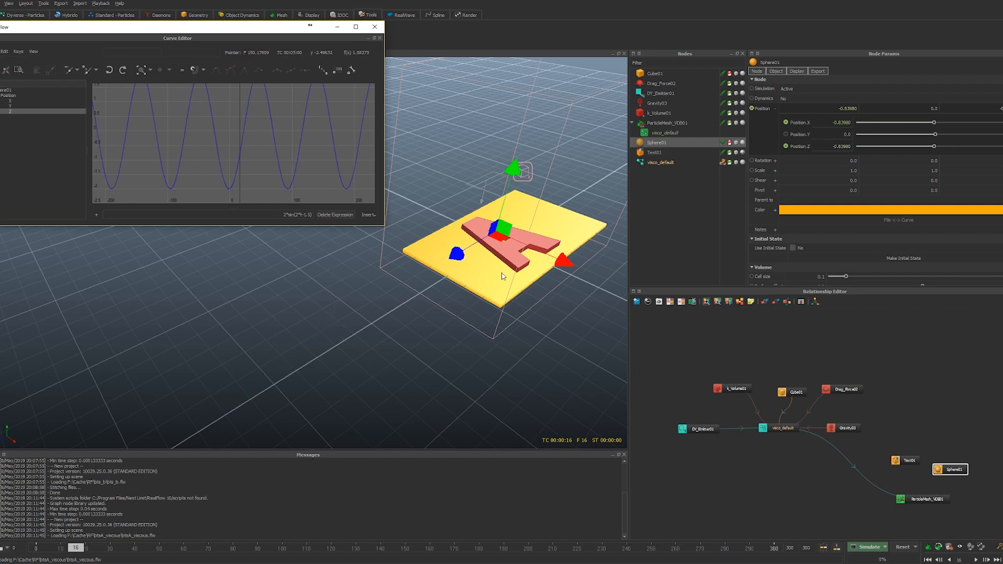
left_click_drag(450, 303, 245, 329, "alt")
left_click_drag(50, 548, 4, 470)
left_click_drag(515, 287, 403, 328, "alt")
right_click_drag(295, 340, 318, 347, "alt")
middle_click_drag(381, 358, 367, 335, "alt")
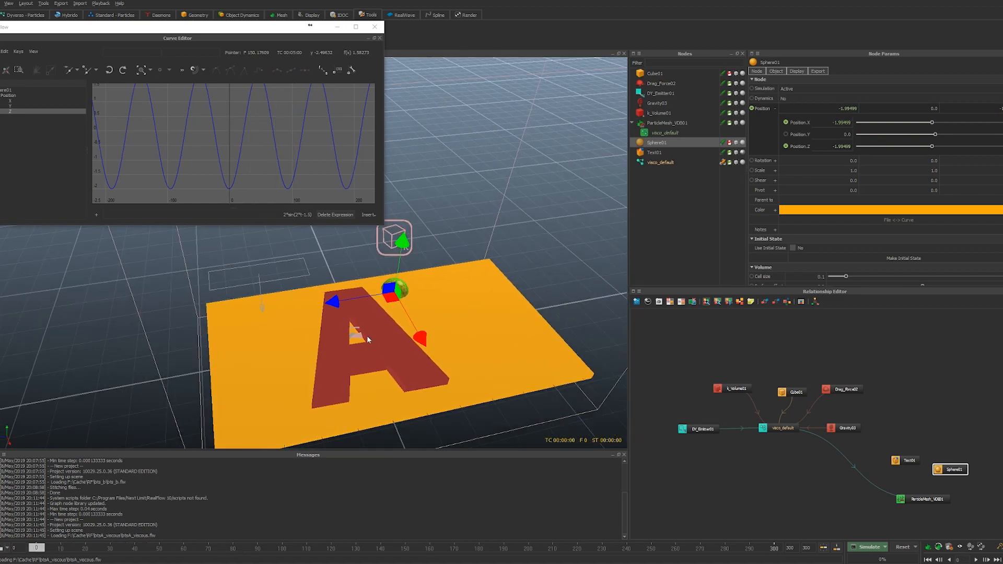
Replace the sine with a cosine in the sphere's Z expression, making it 2*cos(2*t-1.5)
middle_click_drag(309, 150, 306, 162, "alt")
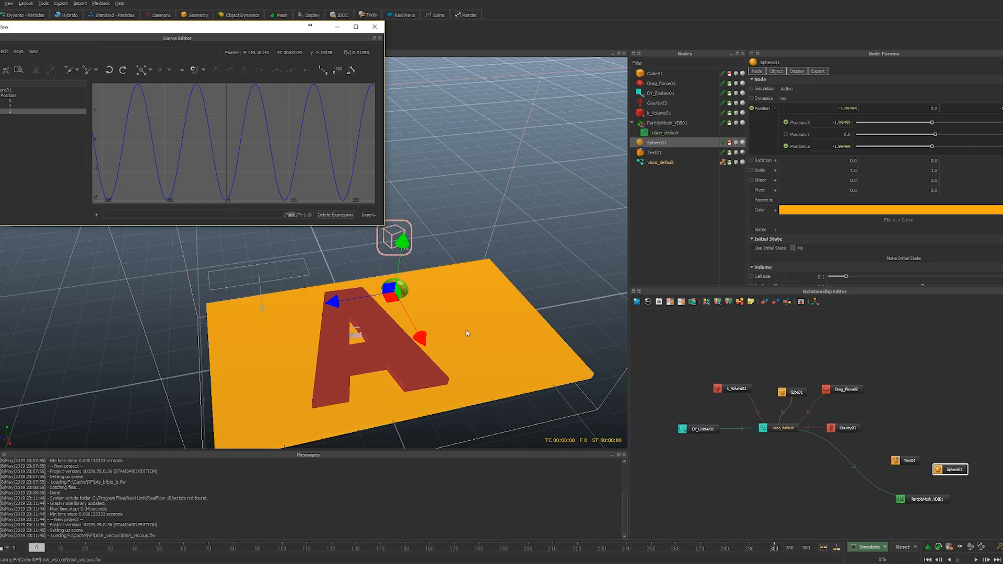
type("cos")
key("Return")
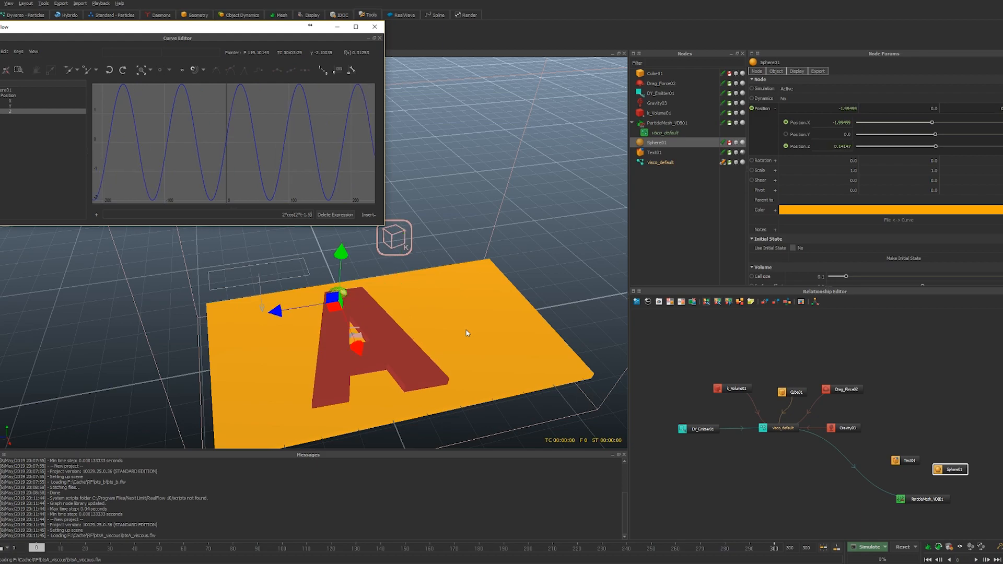
Scrub through the timeline to preview the sphere's combined X and Z motion, ending at frame 4
left_click_drag(36, 547, 774, 548)
left_click_drag(924, 525, 314, 478)
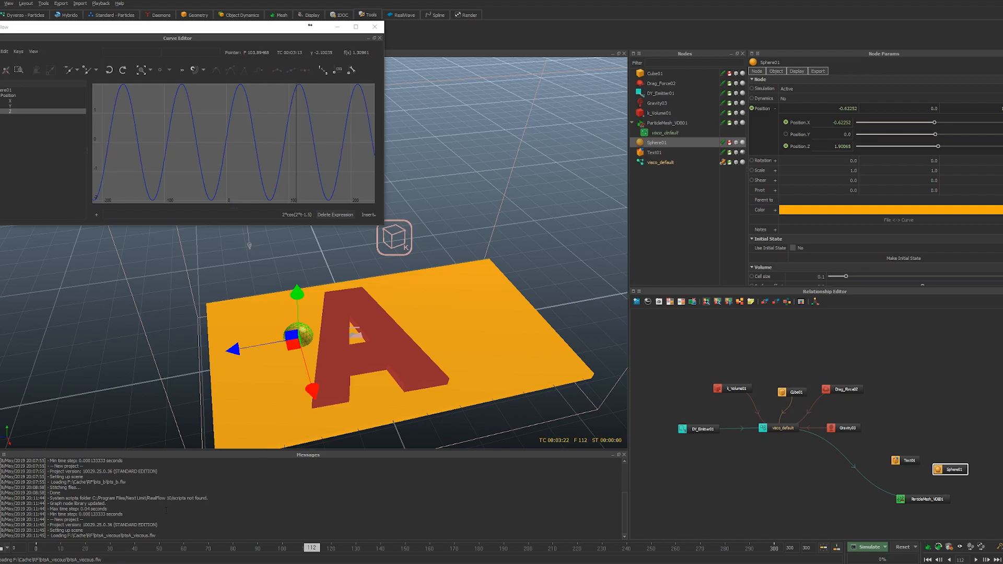
left_click_drag(293, 551, 46, 548)
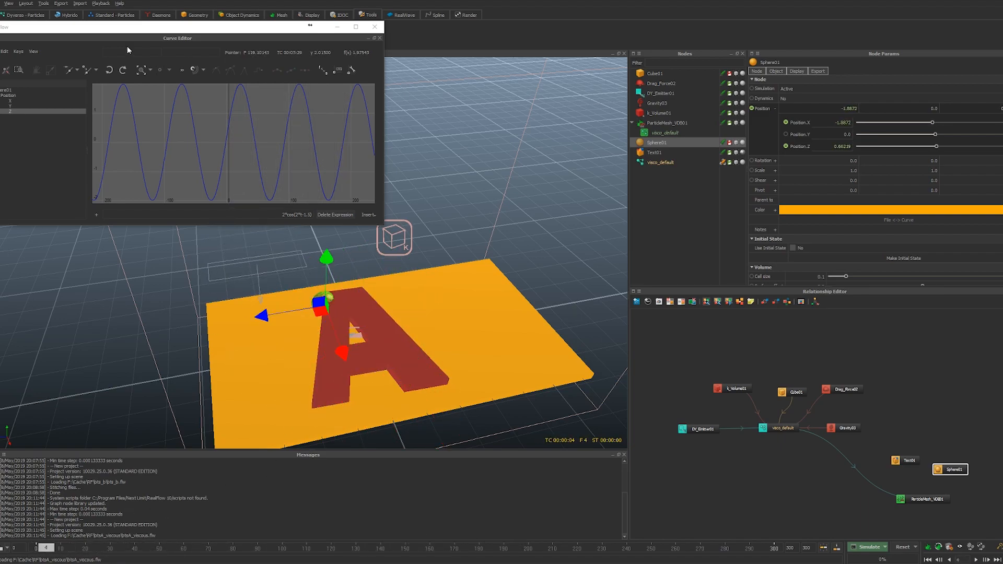
Add a Null object and move it along Z to about 7.2
left_click_drag(163, 31, 217, 70)
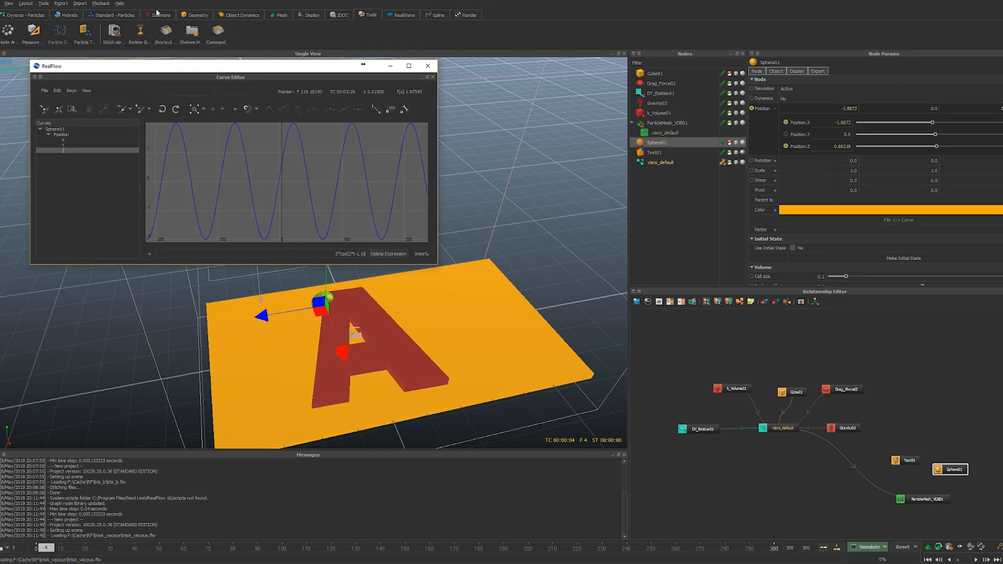
left_click(198, 15)
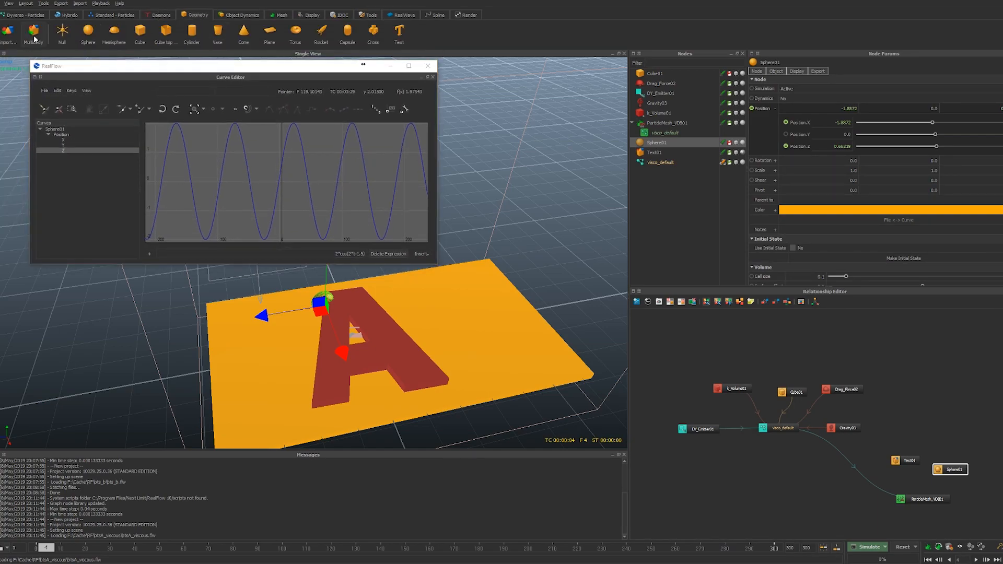
left_click(63, 32)
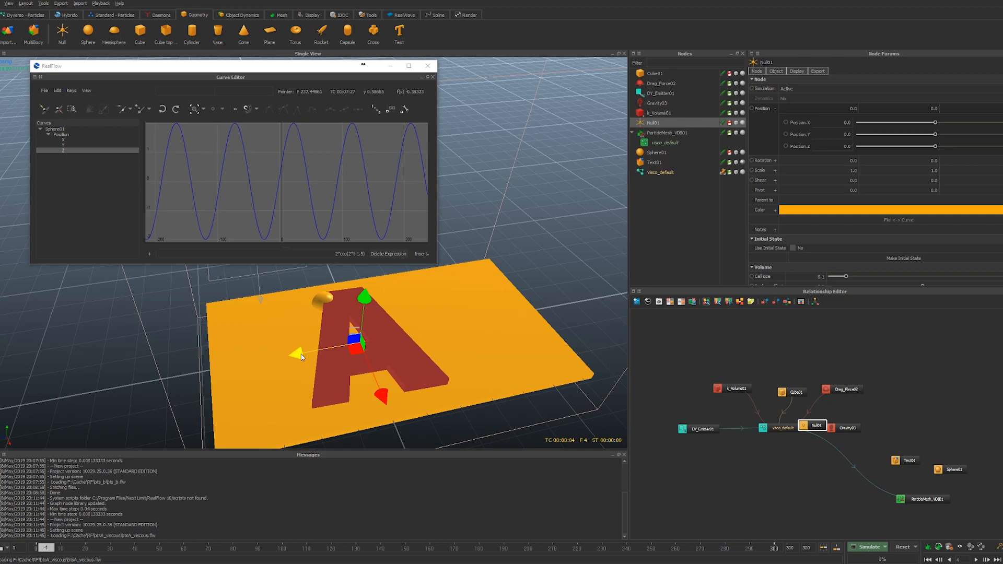
left_click_drag(296, 354, 54, 400)
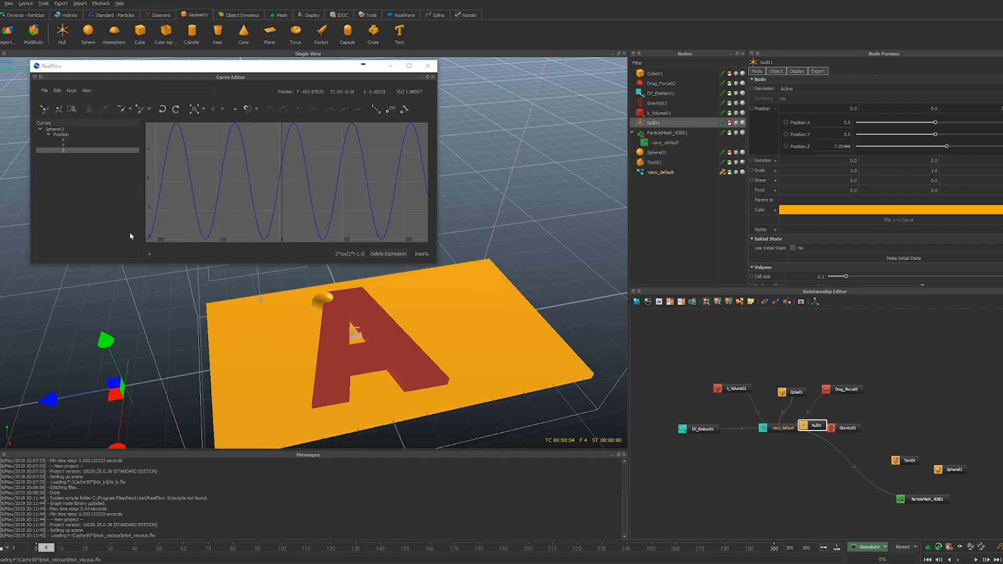
Multiply the sphere's Z position expression by the null's X position, inserting the variable null01.position.x after 2*cos(2*t-1.5)
left_click(333, 257)
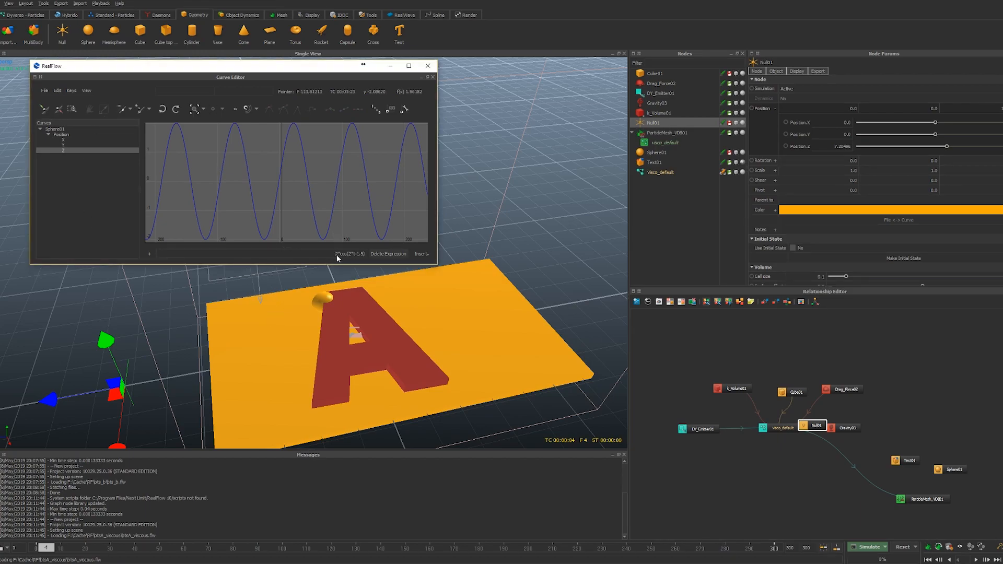
left_click(422, 254)
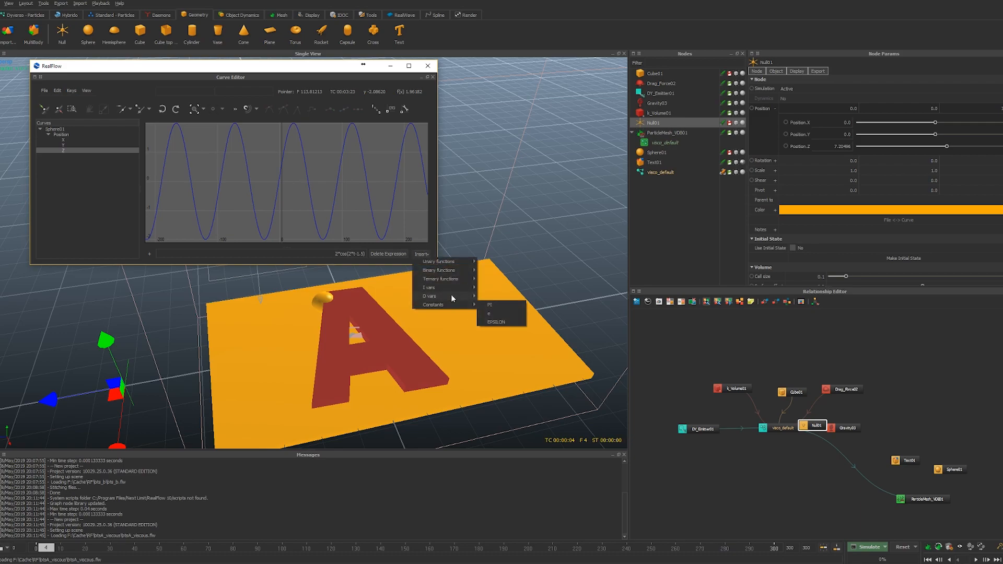
mouse_move(450, 295)
mouse_move(531, 339)
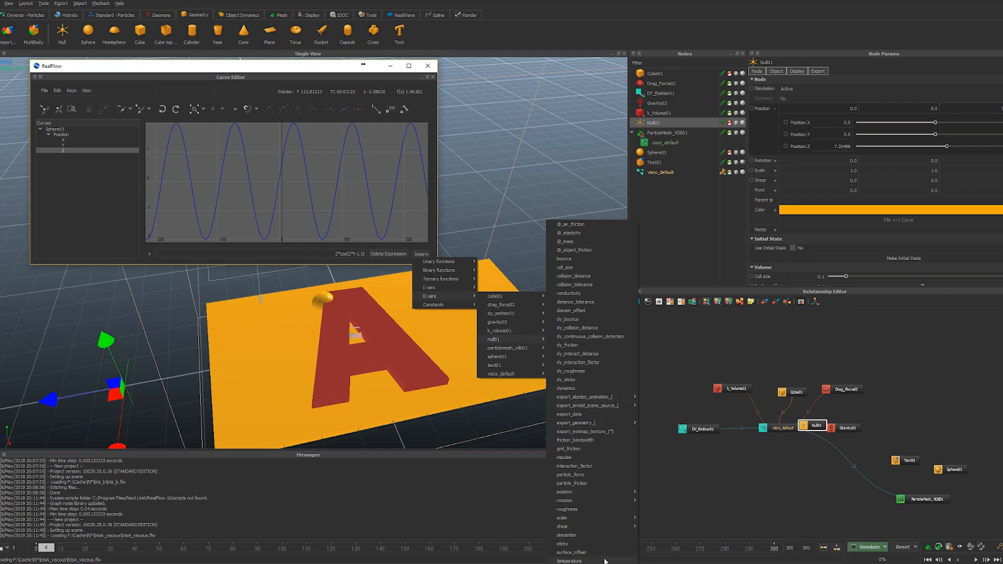
mouse_move(602, 522)
mouse_move(598, 491)
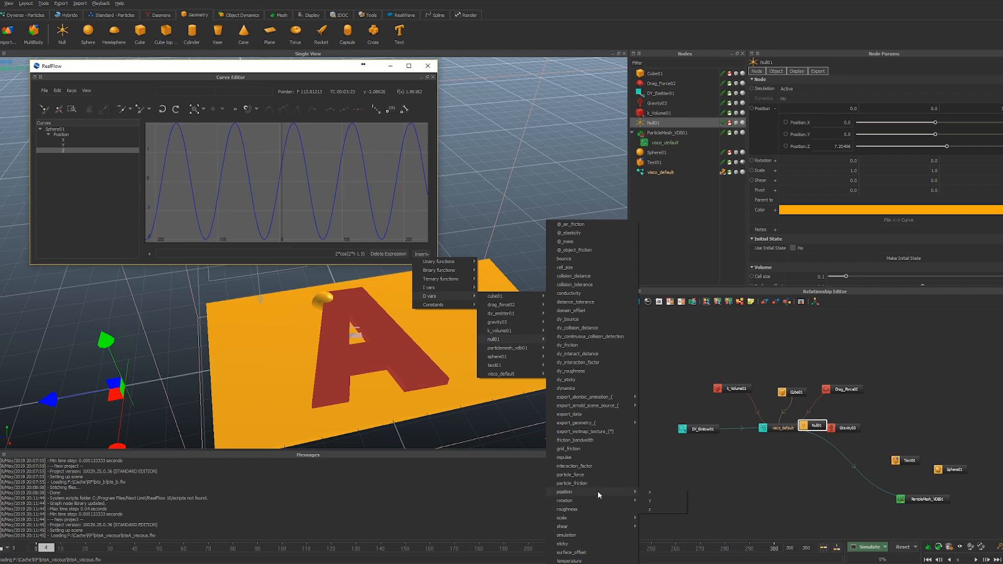
left_click(659, 494)
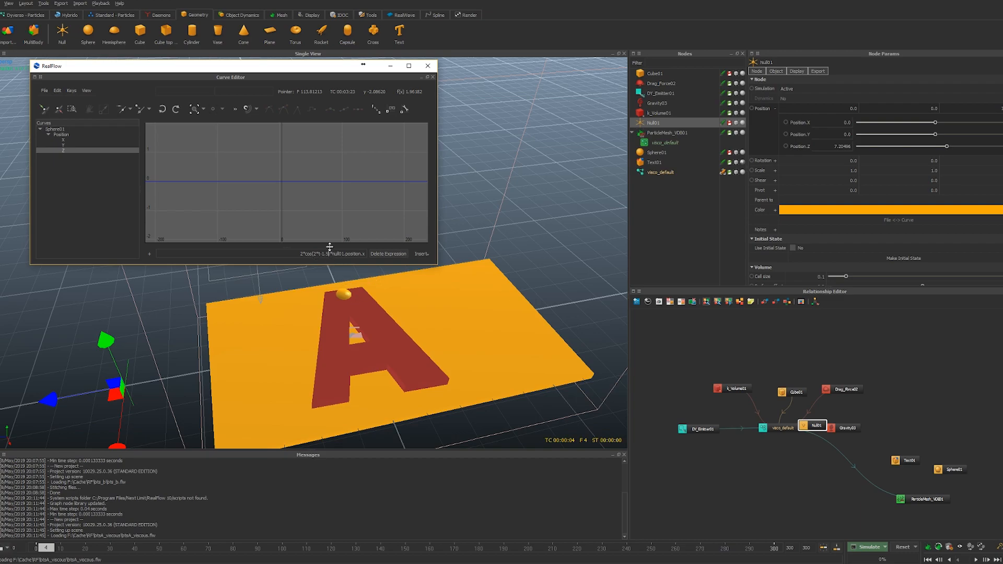
Replace the factor 2 with null01.position.x in both sphere expressions: null01.position.x*cos(2*t-1.5) for Z and null01.position.x*sin(2*t-1.5) for X
left_click_drag(332, 253, 406, 259)
key("ctrl+c")
key("BackSpace")
left_click(64, 140)
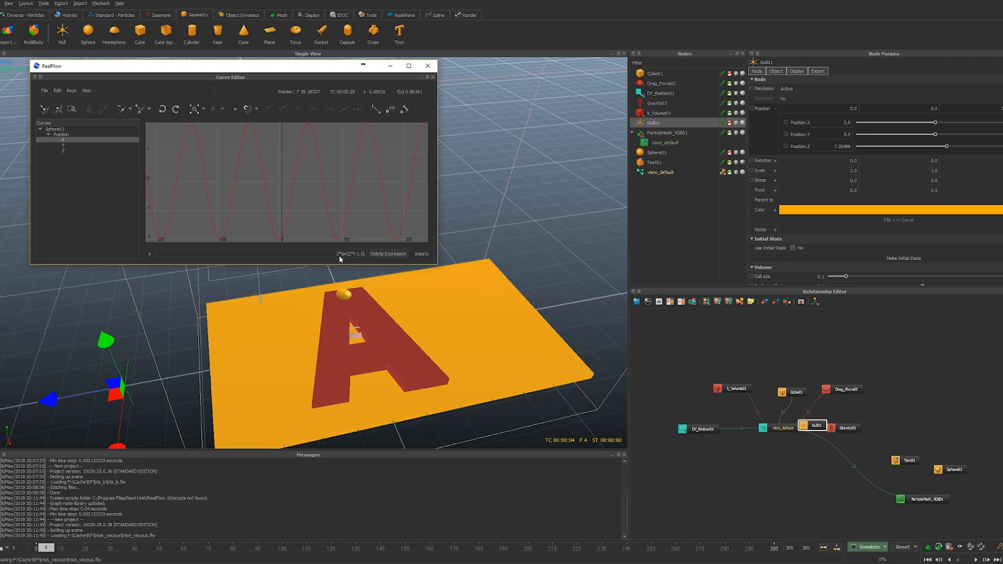
key("ctrl+v")
key("Return")
Scrub the timeline while trying different X positions for the null to test the sphere's circle size, returning to frame 0
left_click(48, 547)
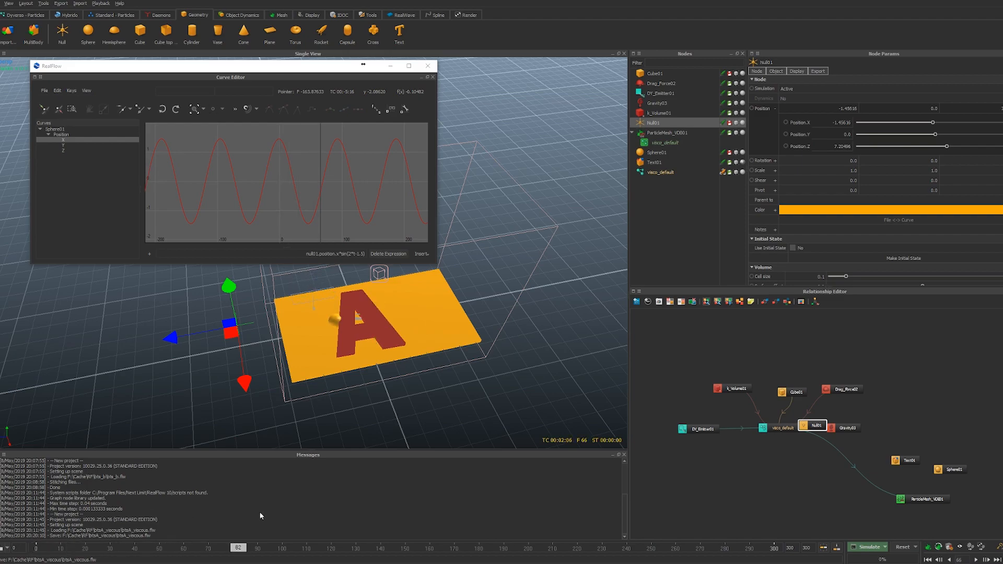
left_click_drag(238, 547, 71, 548)
mouse_move(245, 399)
left_mouse_down()
mouse_move(241, 372)
mouse_move(245, 389)
left_mouse_up()
left_click_drag(59, 547, 43, 547)
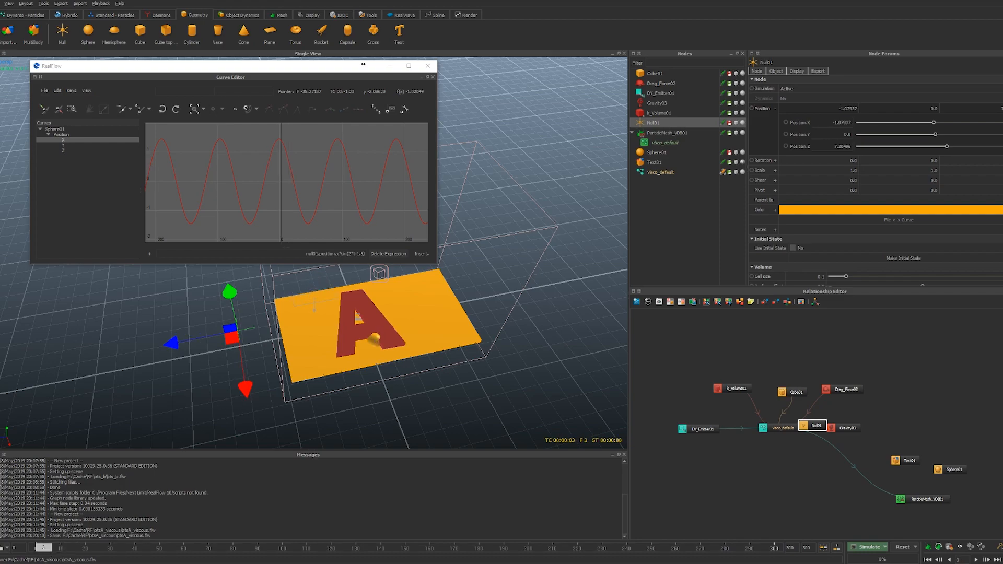
mouse_move(243, 386)
left_mouse_down()
mouse_move(251, 418)
mouse_move(247, 405)
left_mouse_up()
mouse_move(36, 553)
left_mouse_down()
mouse_move(293, 547)
mouse_move(50, 548)
left_mouse_up()
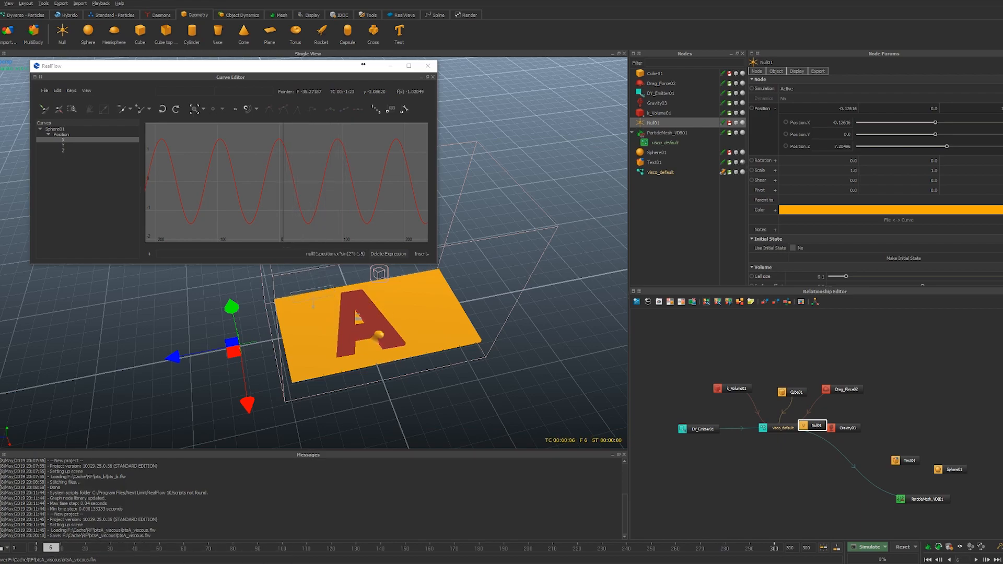
left_click_drag(247, 404, 245, 392)
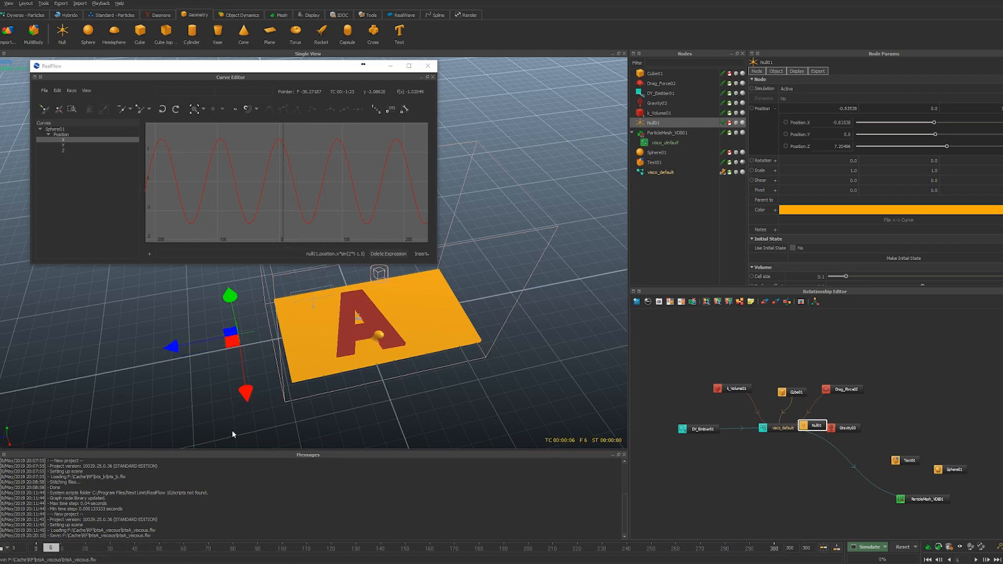
mouse_move(51, 548)
left_mouse_down()
mouse_move(123, 547)
mouse_move(43, 548)
left_mouse_up()
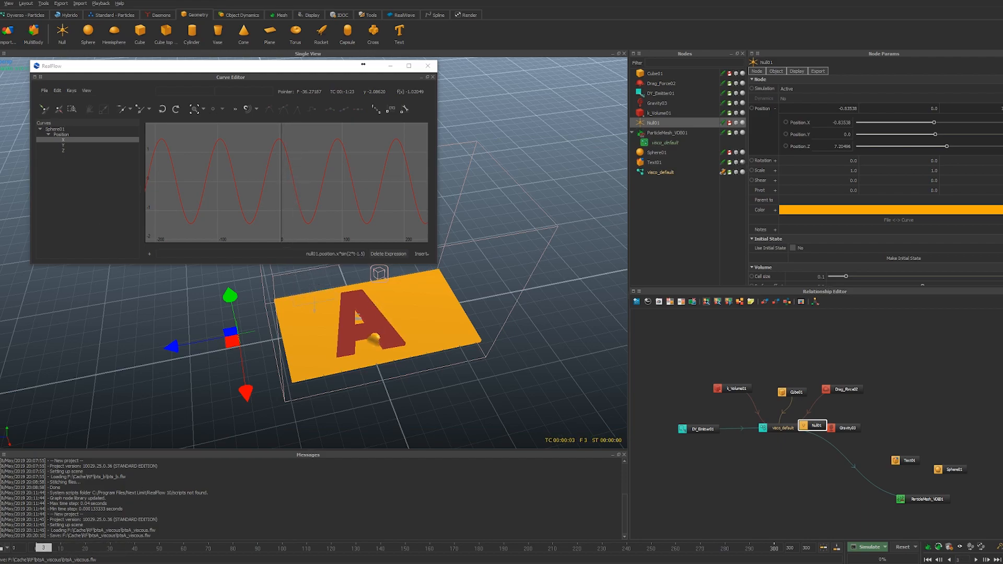
left_click(7, 549)
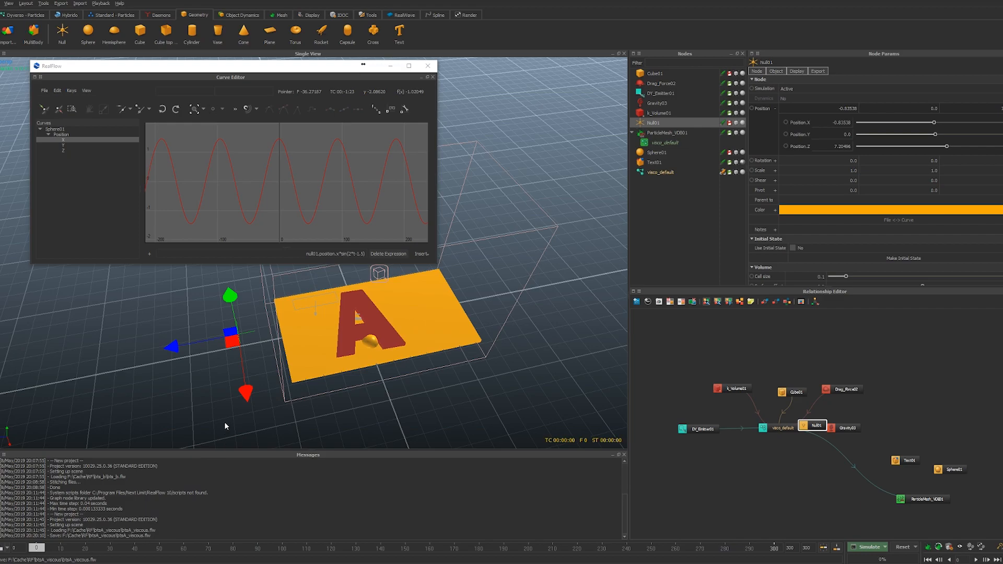
Move the null along X to about -2.27 and keyframe its X position at frame 0
left_click_drag(244, 387, 242, 379)
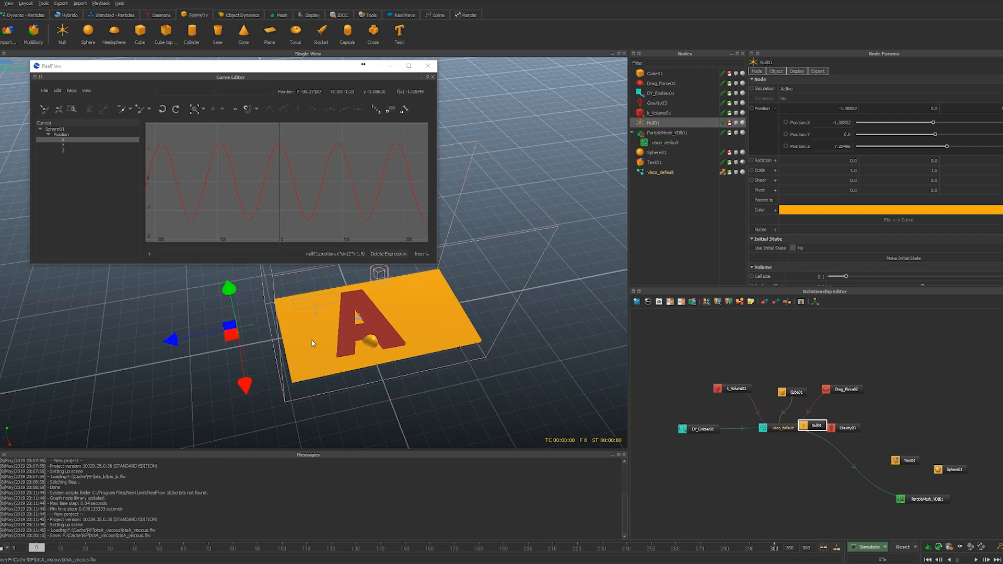
left_click(237, 359)
left_click(237, 325)
mouse_move(247, 391)
left_mouse_down()
mouse_move(240, 358)
mouse_move(243, 375)
left_mouse_up()
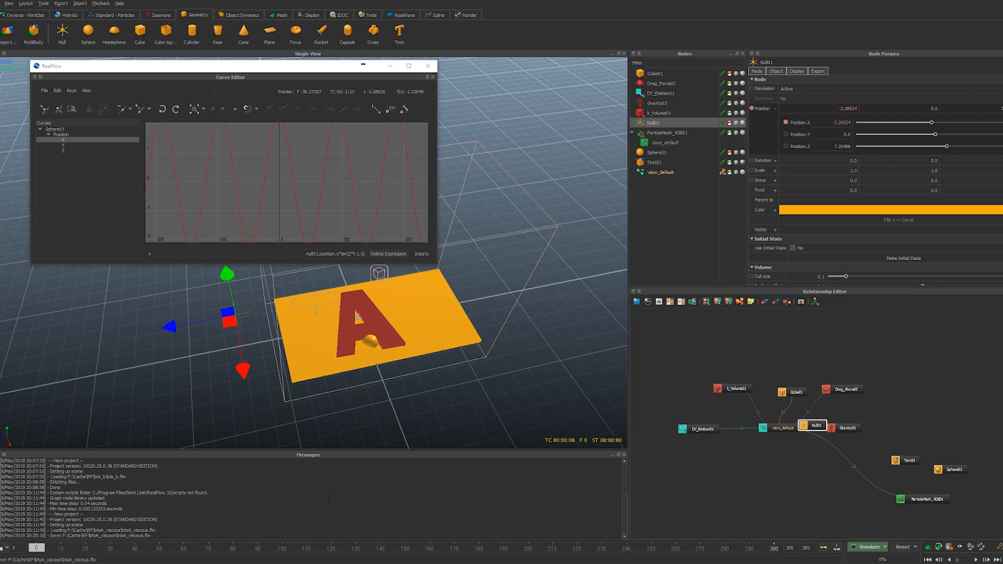
Go to frame 100 and set the null's X position to 0 without keyframing it
left_click(90, 547)
left_click_drag(106, 555, 283, 558)
double_click(831, 121)
type("0")
key("Return")
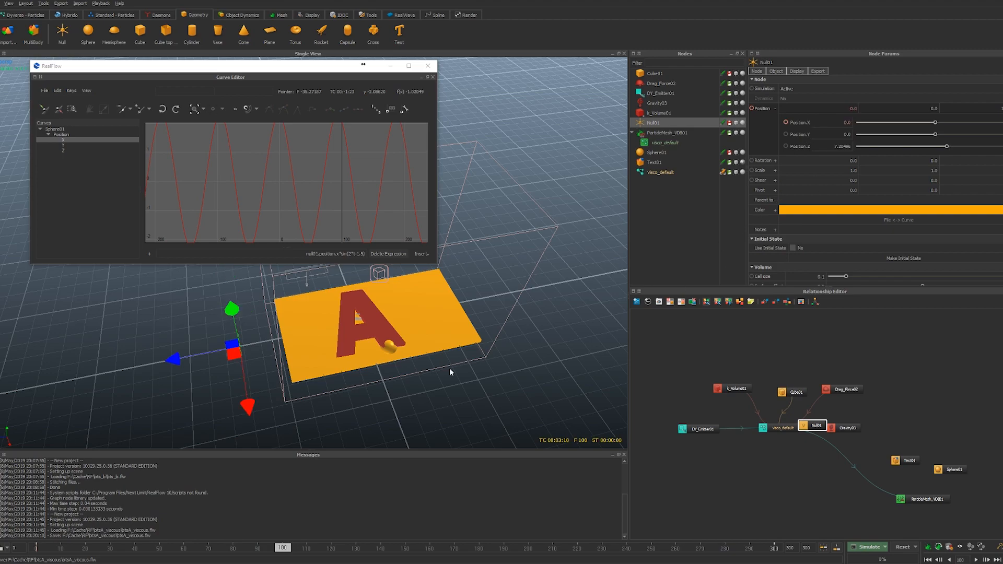
left_click(64, 546)
Set and keyframe the null's X position at 0 on frame 101, and scrub back to preview the sphere's motion
mouse_move(65, 547)
left_mouse_down()
mouse_move(264, 550)
mouse_move(285, 562)
left_mouse_up()
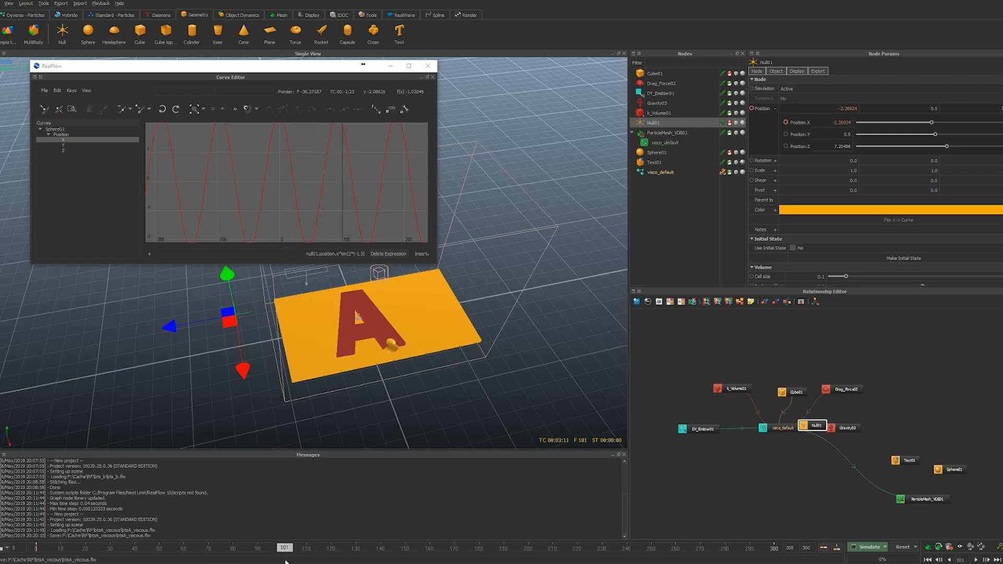
double_click(836, 122)
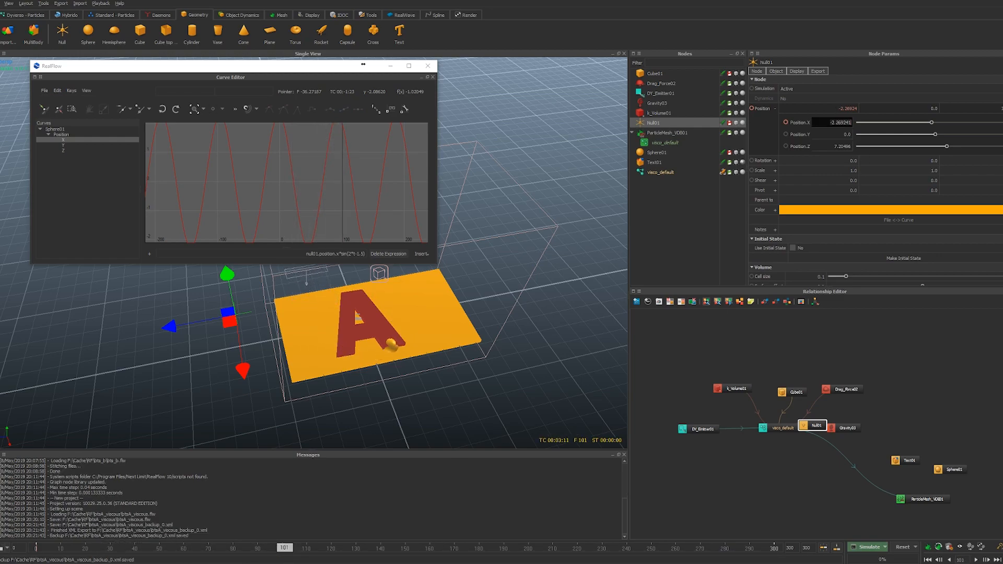
type("0")
key("Return")
left_click(785, 122)
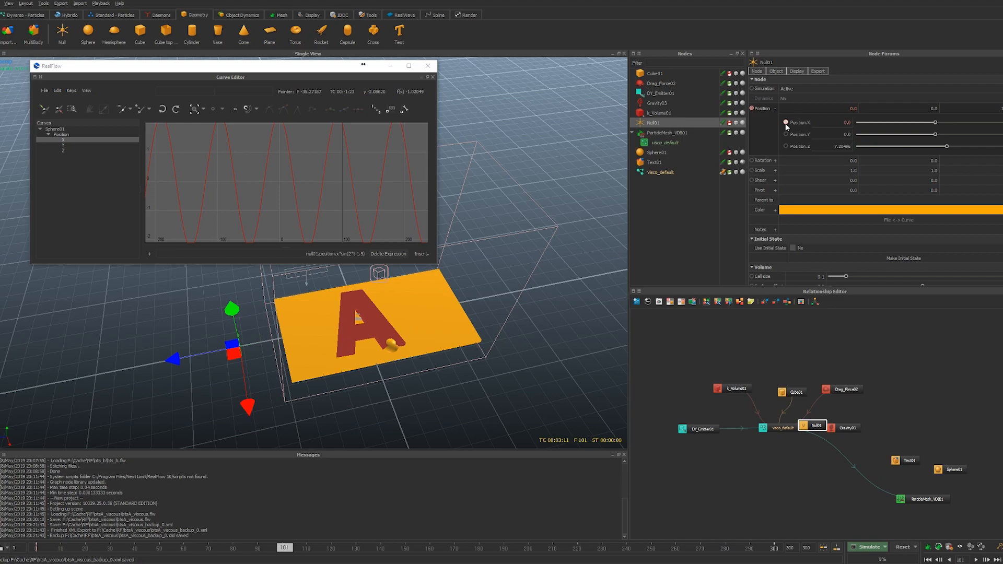
left_click_drag(95, 553, 3, 511)
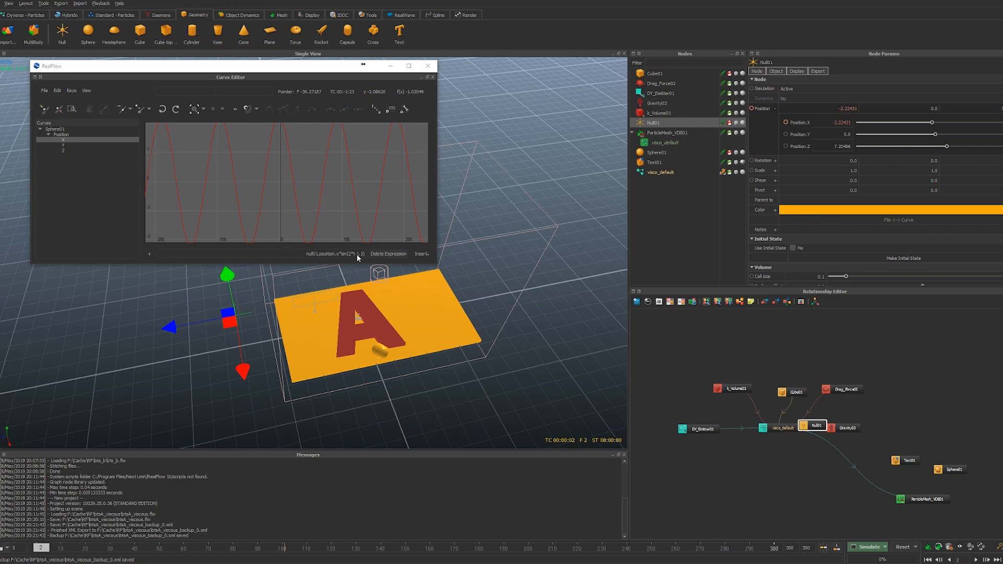
Speed up the sphere's X motion by changing its expression to null01.position.x*sin(6*t-1.5)
left_click_drag(355, 254, 363, 256)
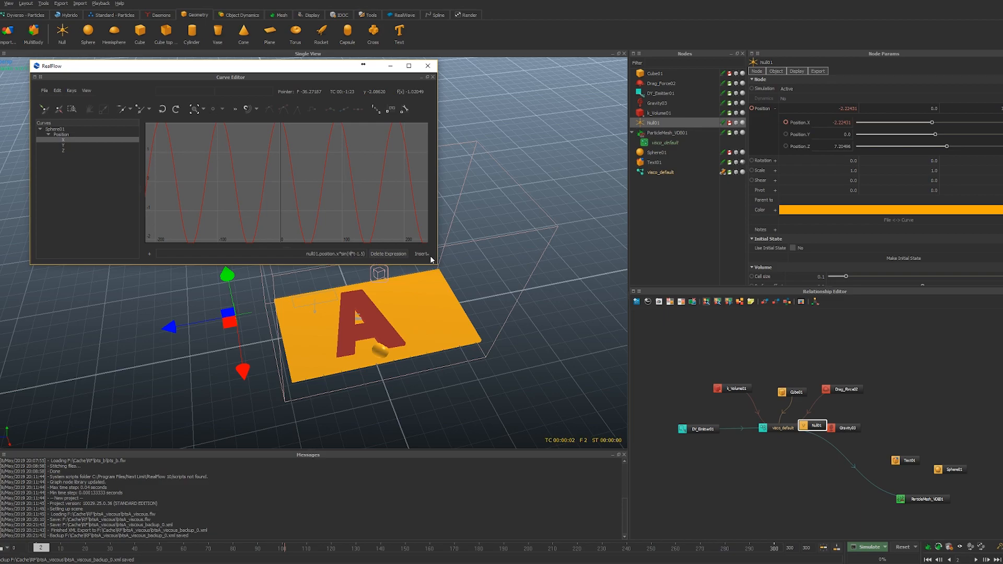
key("Return")
type("6")
key("Return")
Change the sphere's Z expression to null01.position.x*cos(6*t-1.5) and scrub the timeline back to frame 0
left_click(73, 151)
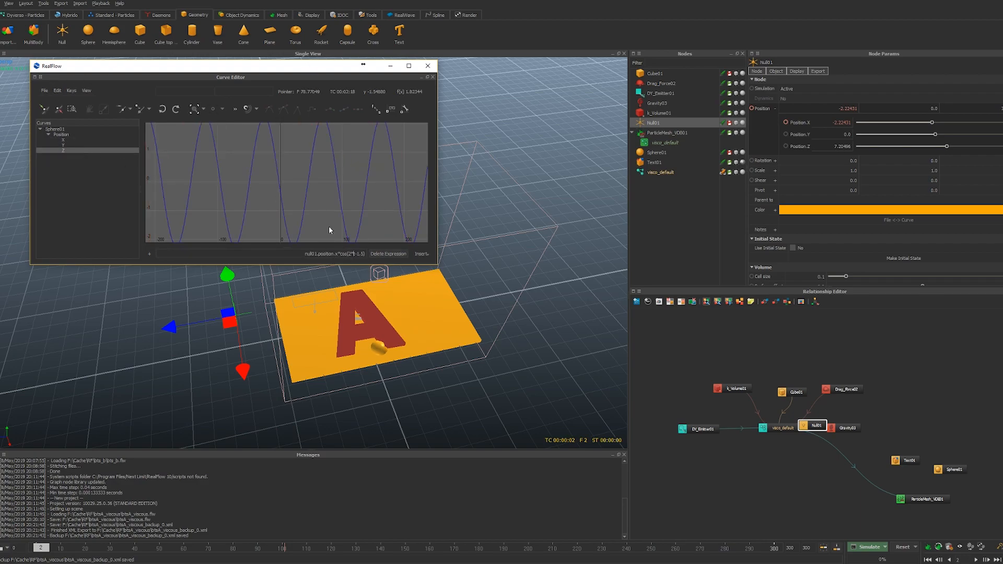
key("Return")
left_click_drag(45, 548, 8, 509)
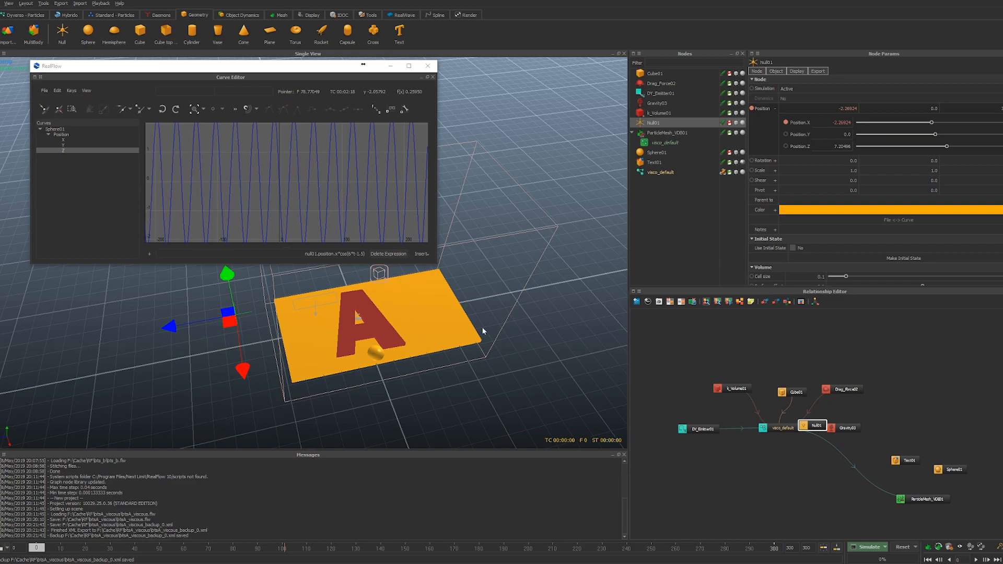
Clear the sphere's Z position expression
scroll(407, 311, "up", 2)
scroll(406, 310, "down", 3)
middle_click_drag(407, 308, 385, 340, "alt")
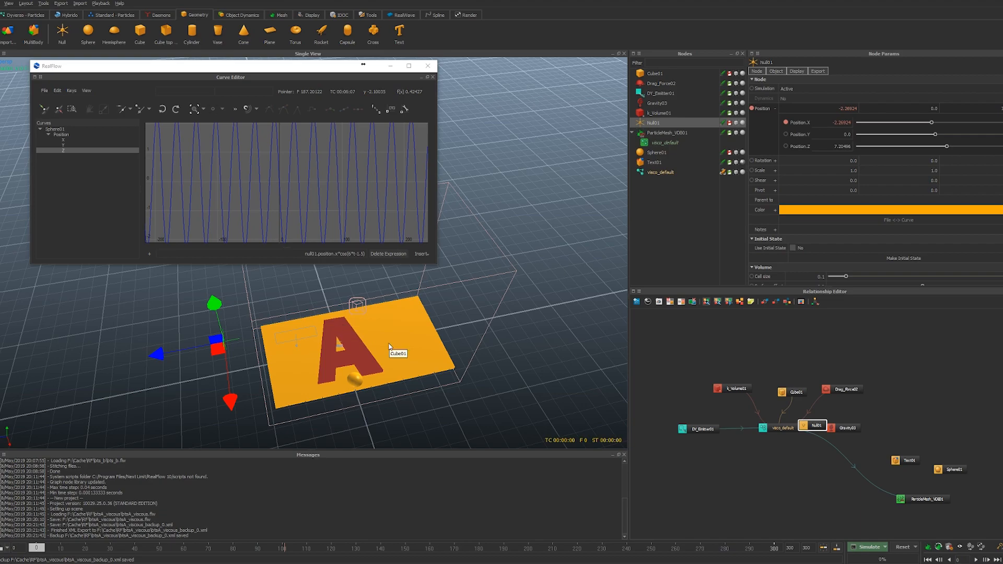
left_click_drag(375, 330, 350, 369, "alt")
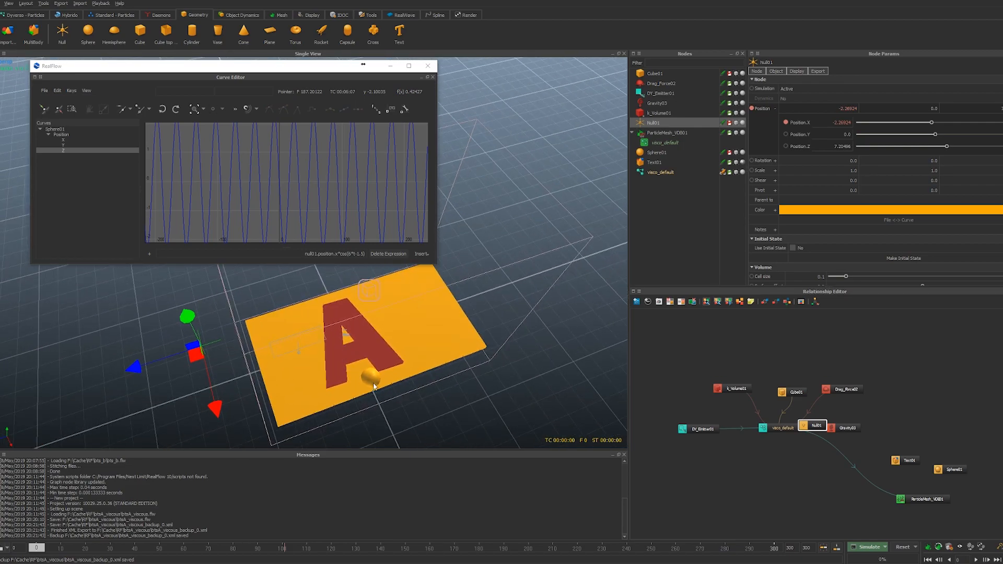
left_click(312, 255)
double_click(312, 255)
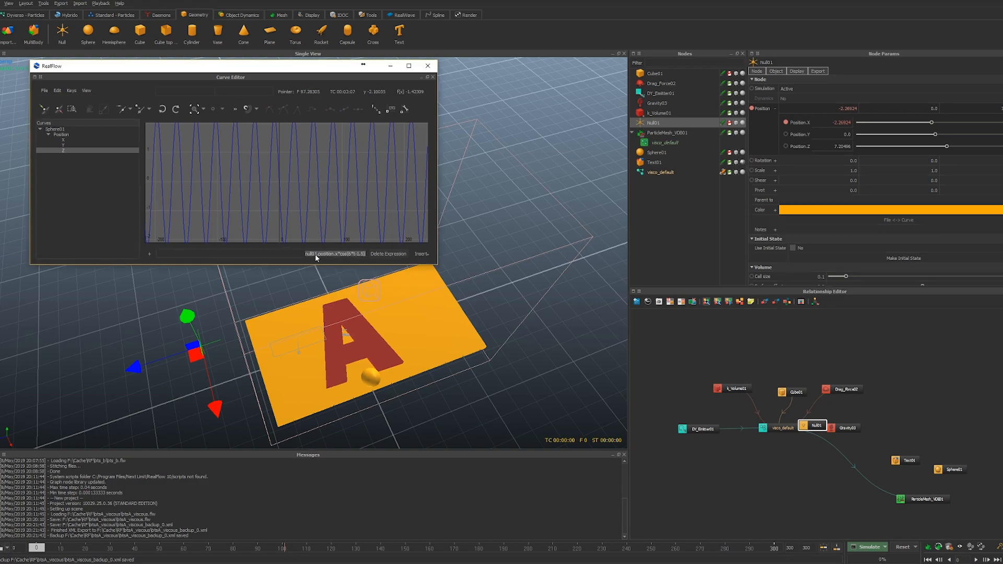
key("Delete")
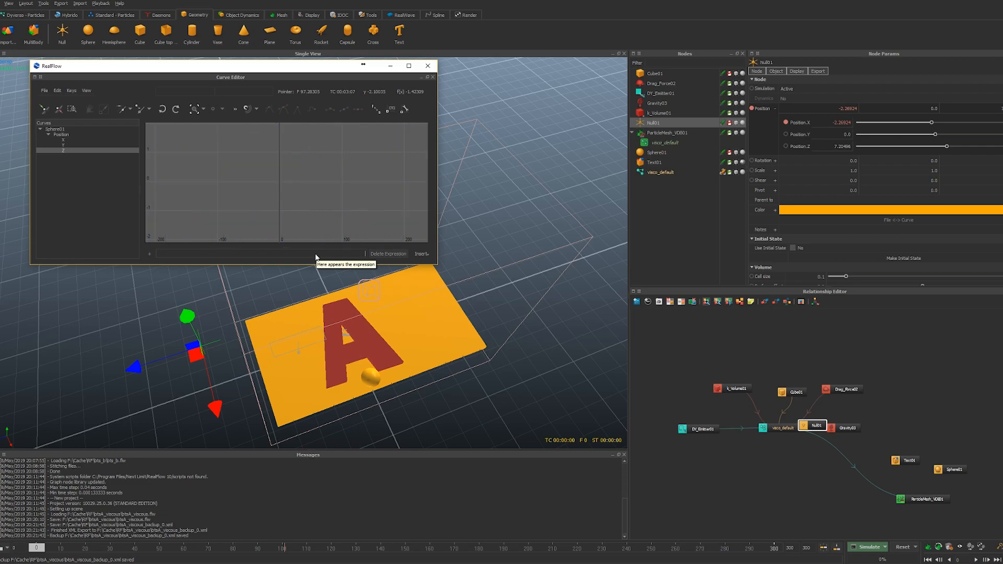
Replace the null reference in the sphere's X expression with 2, making it 2*sin(6*t-1.5)
left_click(74, 139)
scroll(320, 197, "down", 3)
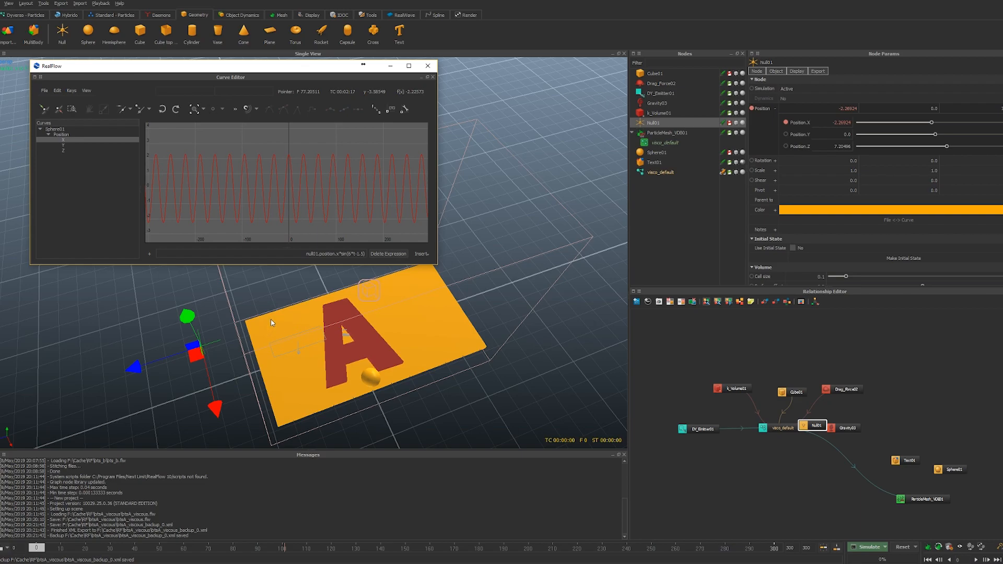
scroll(354, 156, "up", 3)
scroll(341, 206, "up", 3)
middle_click_drag(343, 206, 303, 193)
scroll(331, 174, "down", 3)
left_click(420, 254)
left_click(421, 254)
left_click_drag(306, 254, 336, 257)
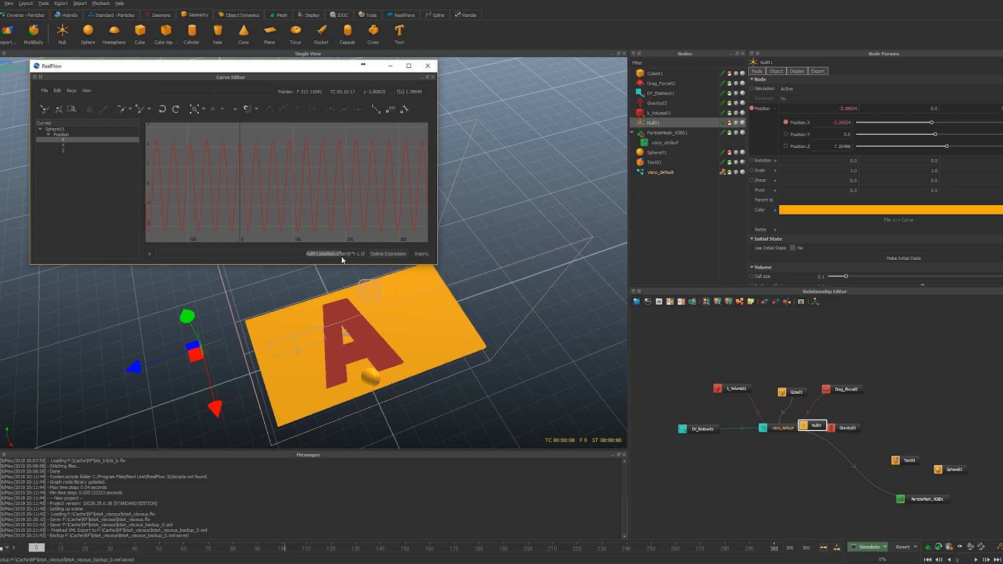
type("2")
Put 1+ before the sine term in the sphere's X expression, undoing the random function tried around it
left_click(417, 254)
mouse_move(447, 262)
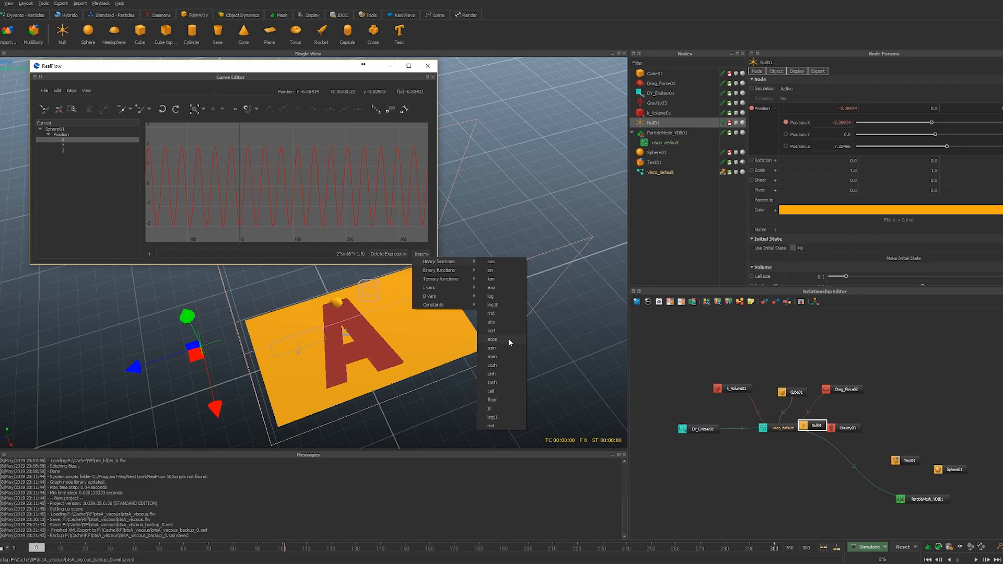
left_click(500, 313)
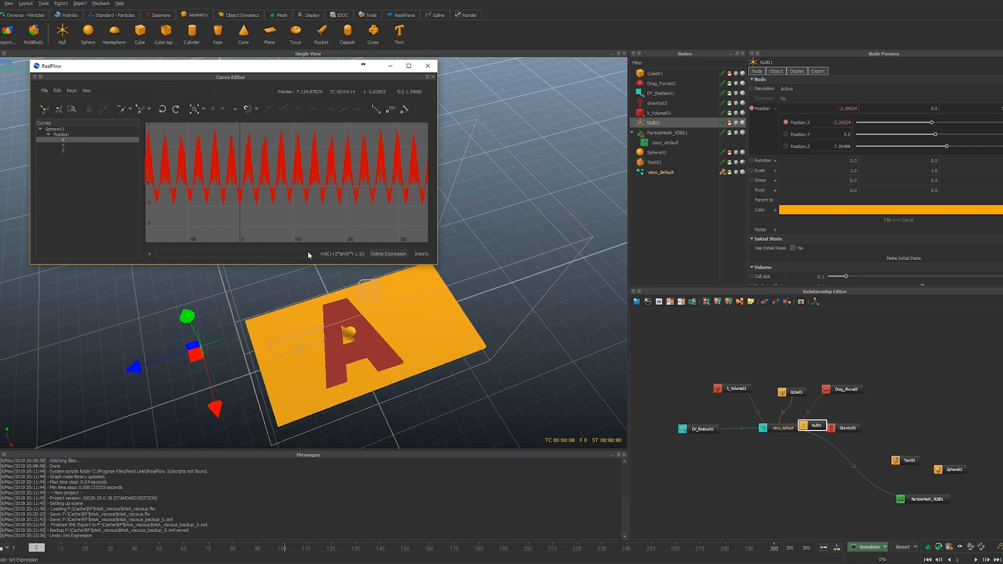
key("ctrl+z")
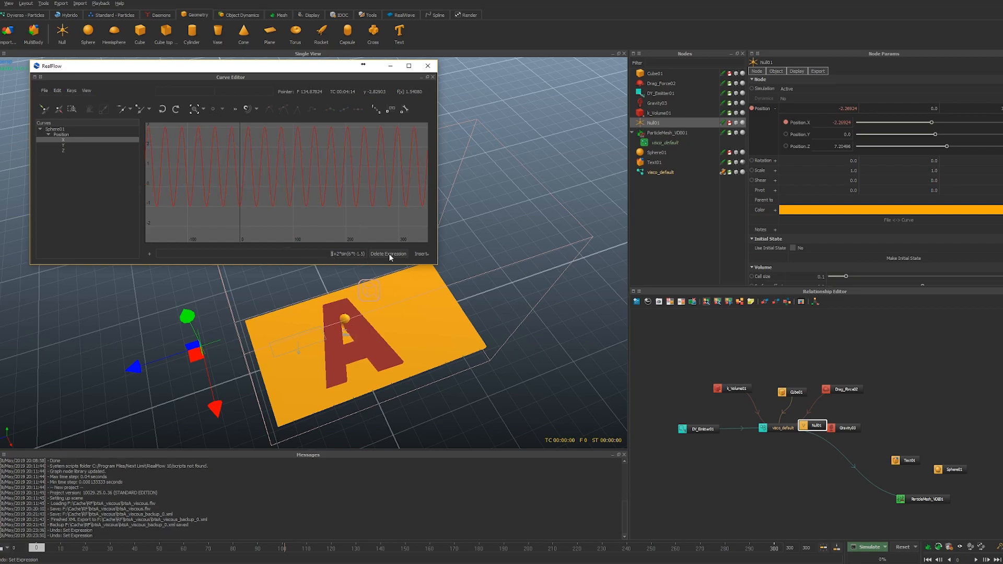
Add a random function to the sphere's X expression, making it rnd(1)+2*sin(6*t-1.5), and inspect the resulting curve up close
left_click(421, 253)
mouse_move(433, 263)
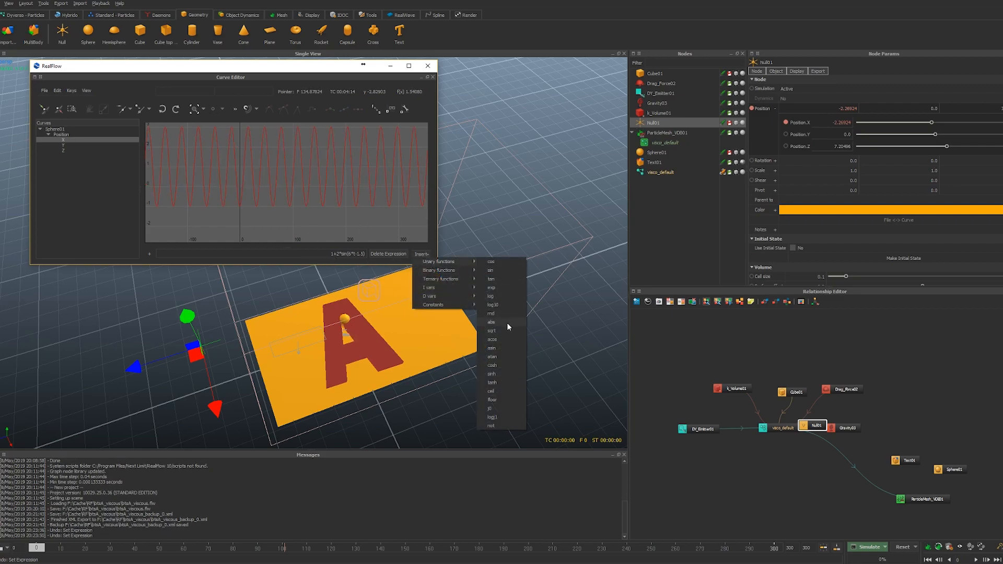
left_click(494, 313)
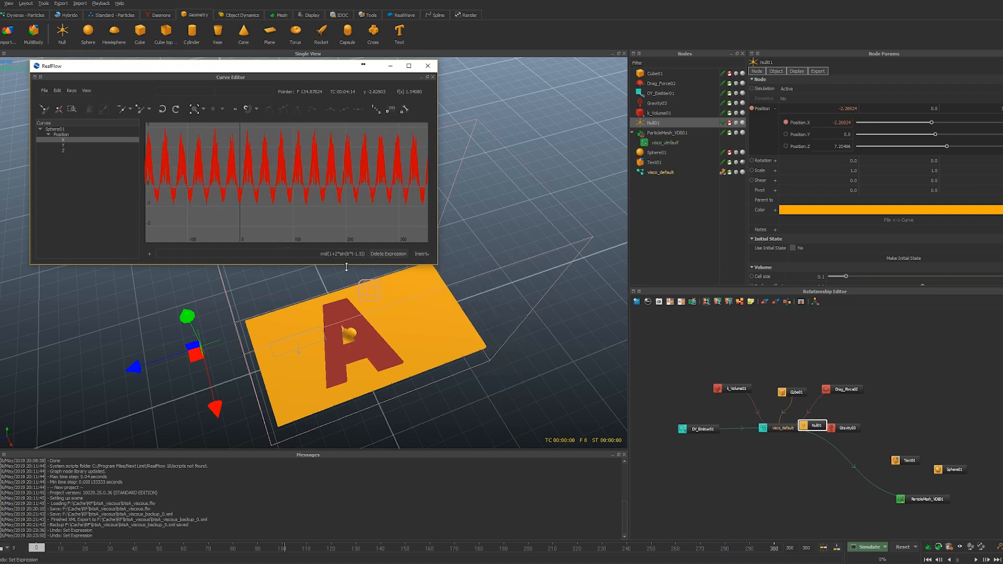
left_click(331, 254)
type(")")
key("BackSpace")
key("Return")
scroll(318, 187, "up", 4)
scroll(319, 184, "up", 3)
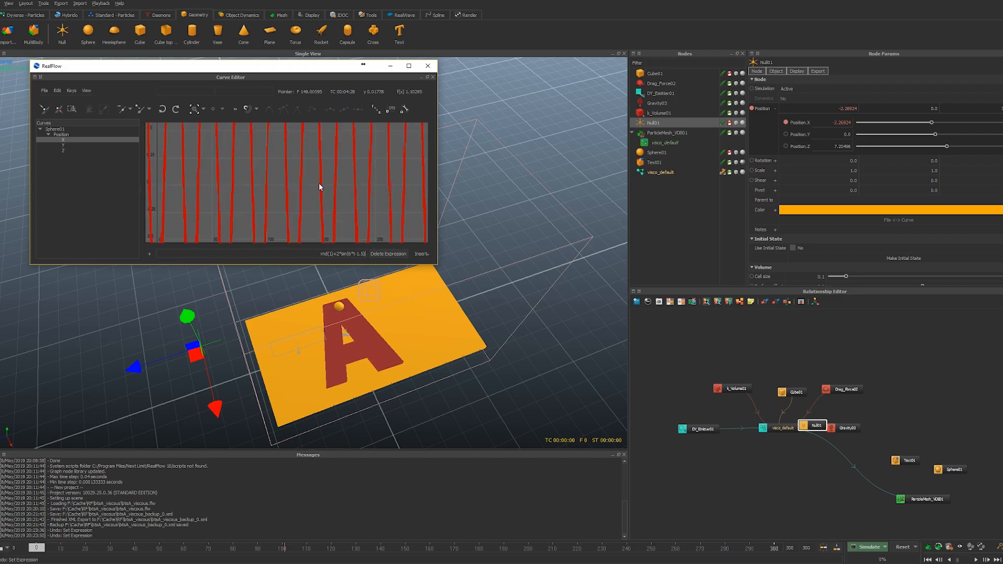
scroll(352, 208, "up", 1)
scroll(352, 211, "up", 2)
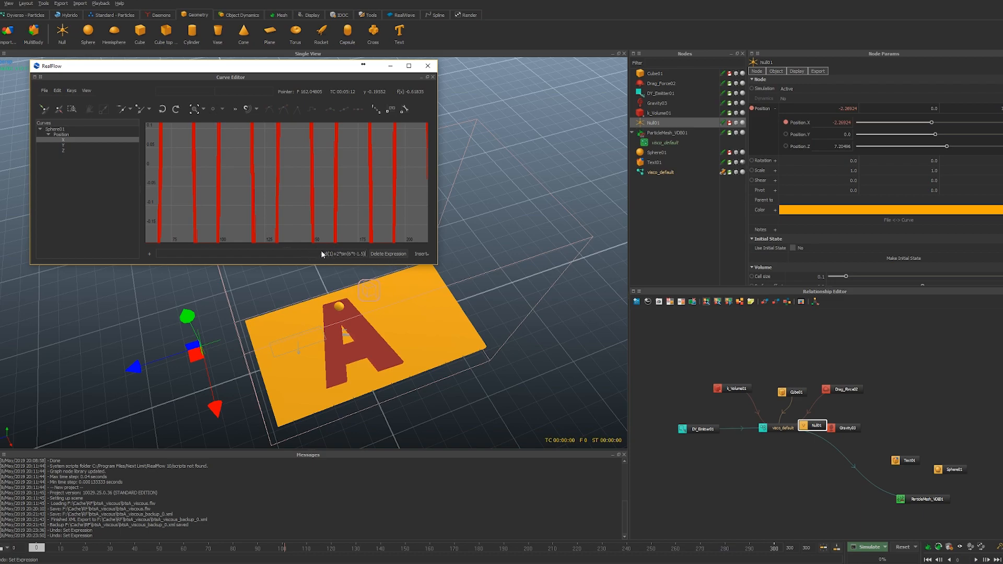
Reduce the random term in the sphere's X expression to .1, making it rnd(.1)+2*sin(6*t-1.5)
scroll(334, 206, "down", 1)
scroll(313, 199, "down", 6)
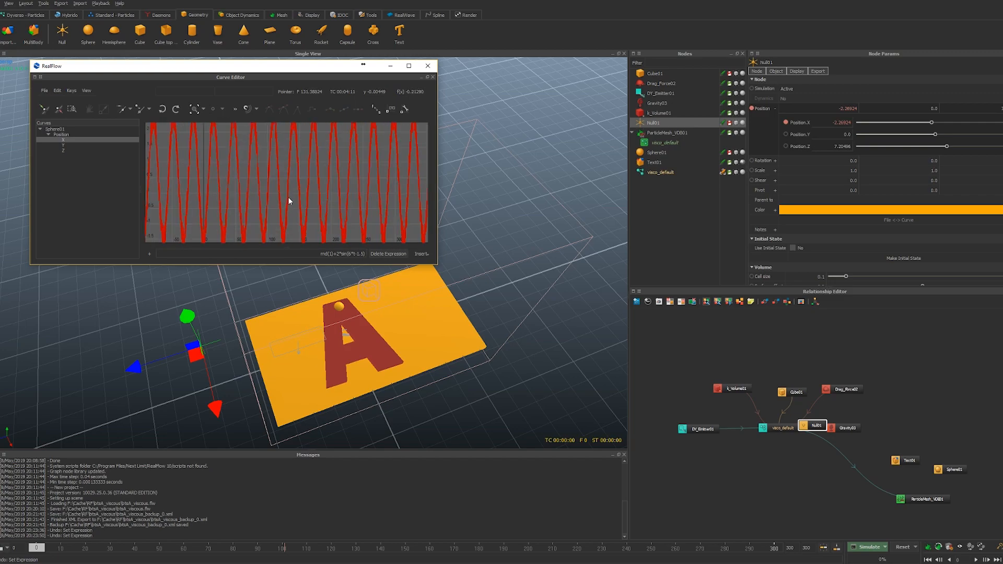
scroll(292, 191, "down", 1)
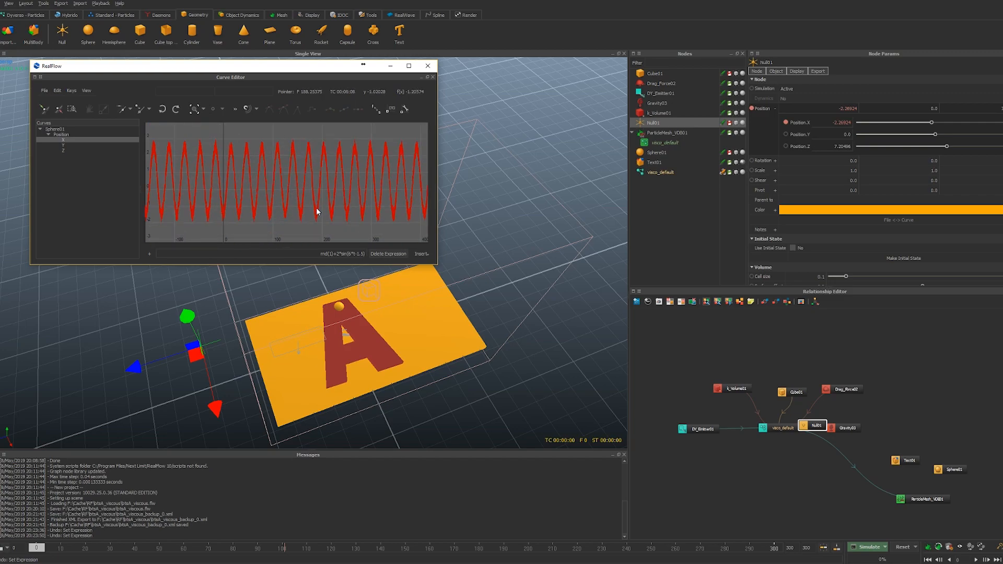
scroll(320, 200, "up", 4)
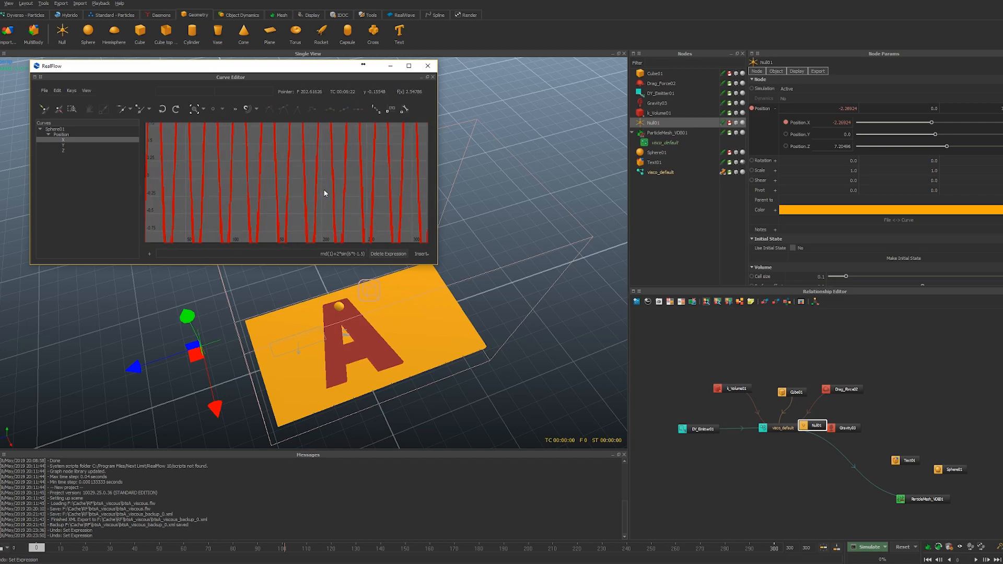
scroll(322, 192, "up", 3)
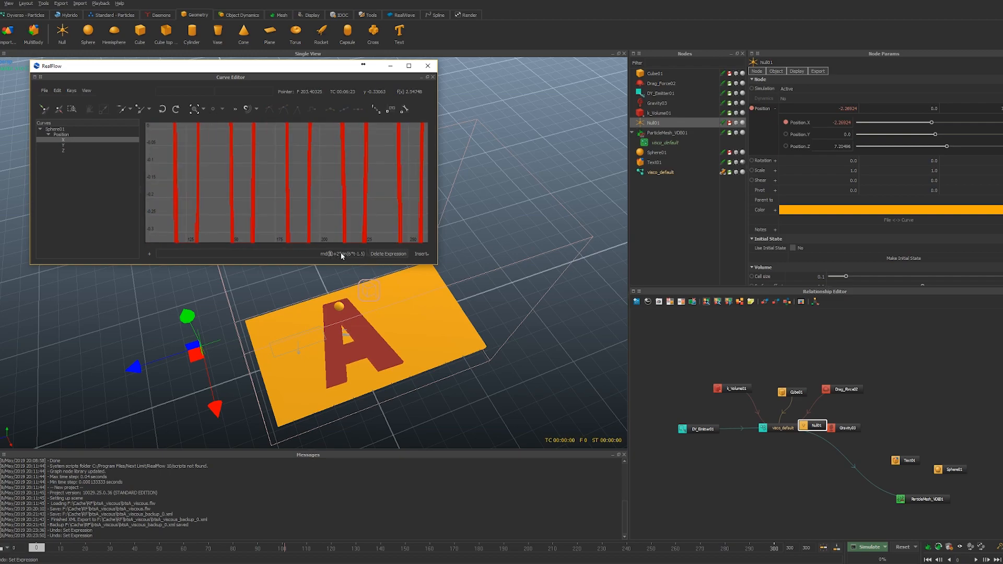
type(".1")
key("Return")
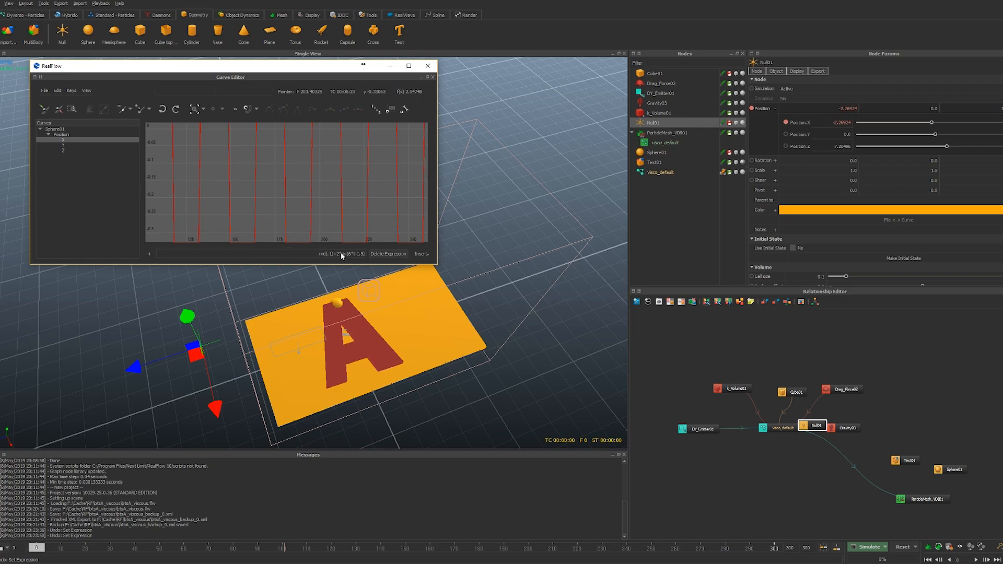
Examine the sphere's X position curve with the reduced random term, both up close and over the whole range
scroll(314, 193, "down", 5)
right_click_drag(293, 194, 324, 225, "alt")
scroll(331, 202, "up", 3)
scroll(344, 219, "up", 7)
scroll(361, 225, "down", 8)
scroll(366, 219, "down", 4)
scroll(332, 209, "up", 1)
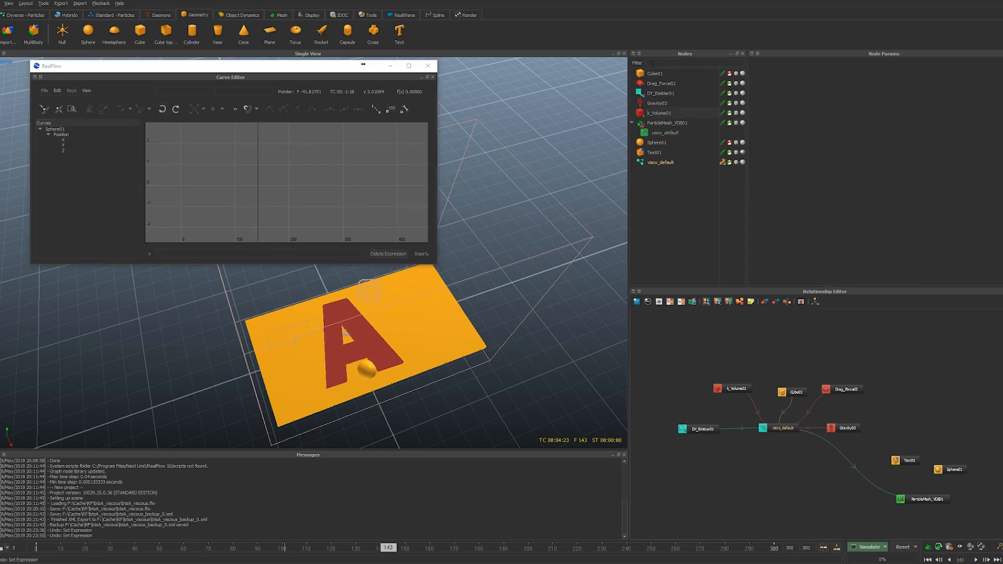
Copy the expression 2*sin(6*t-1.5) from the sphere's X position curve and delete the sphere
left_click(656, 143)
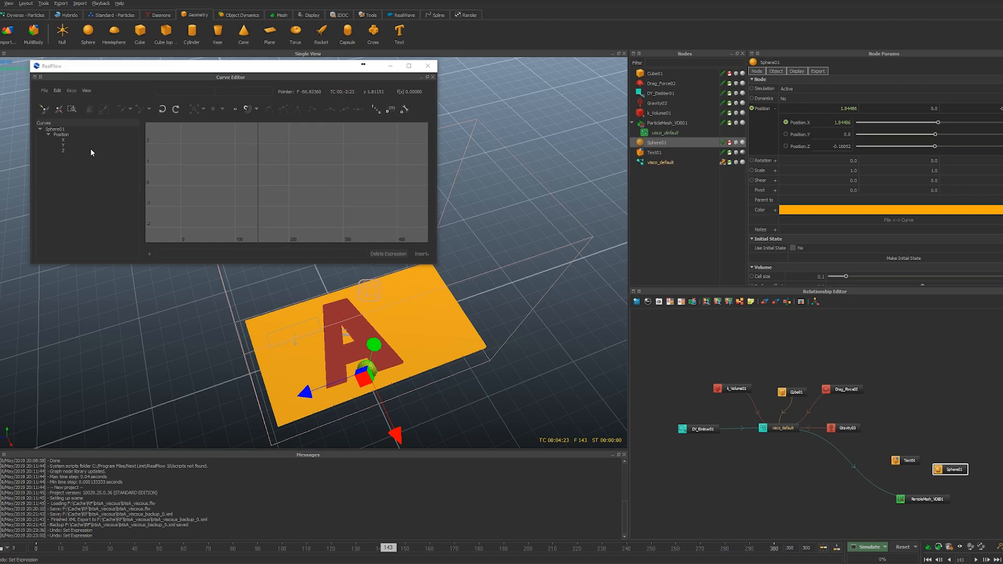
left_click(63, 140)
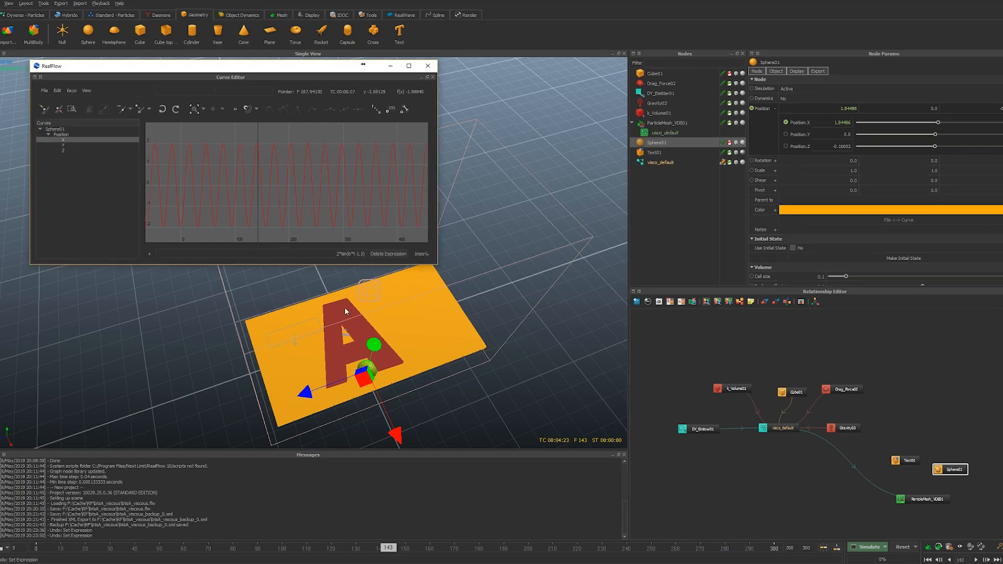
left_click_drag(365, 254, 311, 280)
left_click(426, 68)
key("Delete")
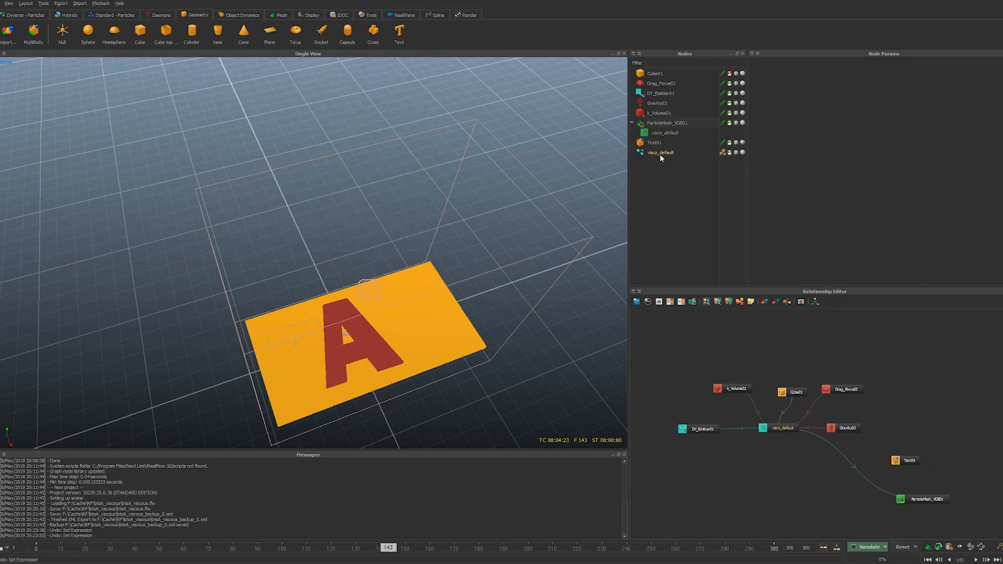
Replace the keyframes on DY_Emitter01's X position curve with the copied expression 2*sin(6*t-1.5)
left_click(660, 93)
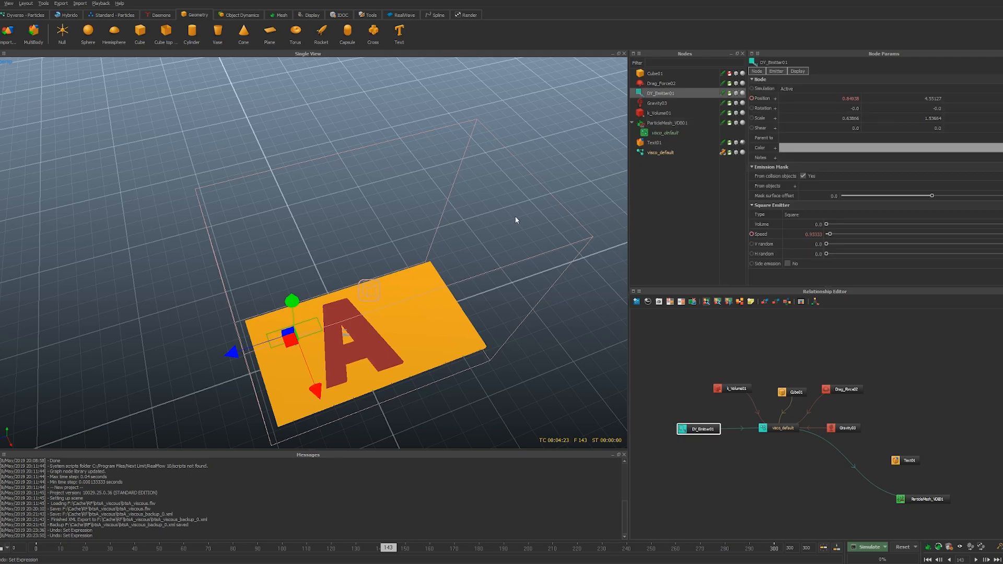
double_click(763, 99)
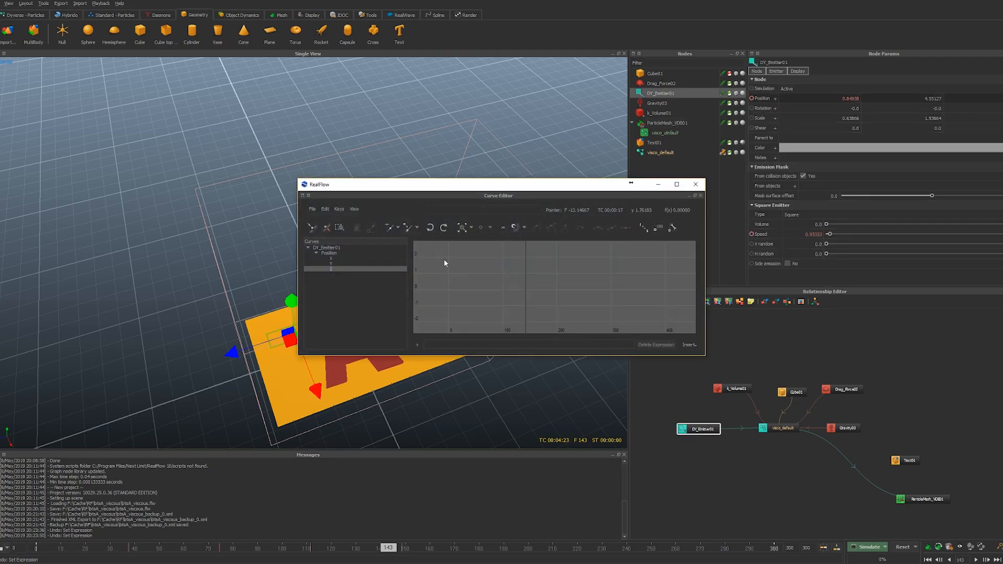
left_click(340, 253)
left_click(351, 259)
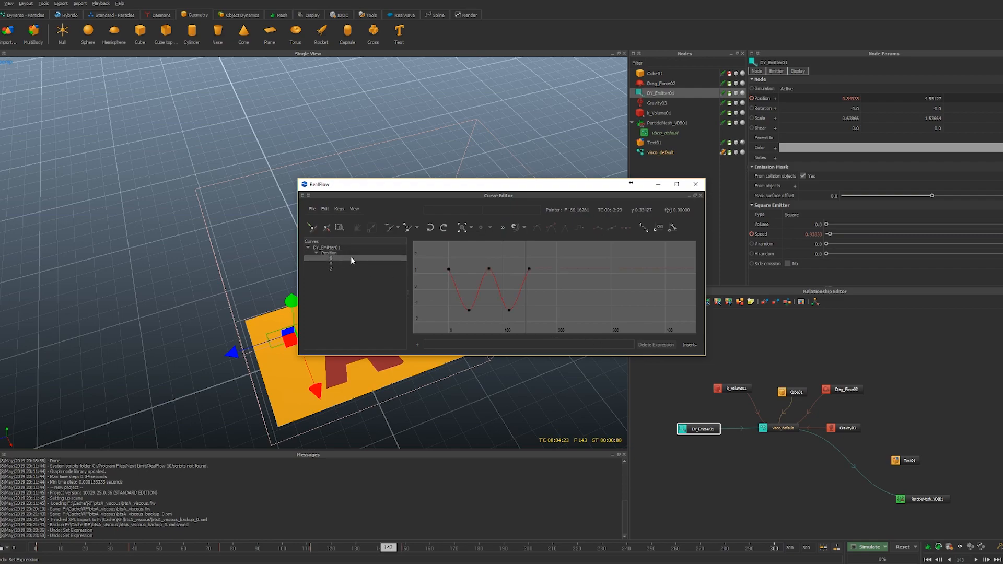
left_click_drag(428, 248, 594, 327)
key("Delete")
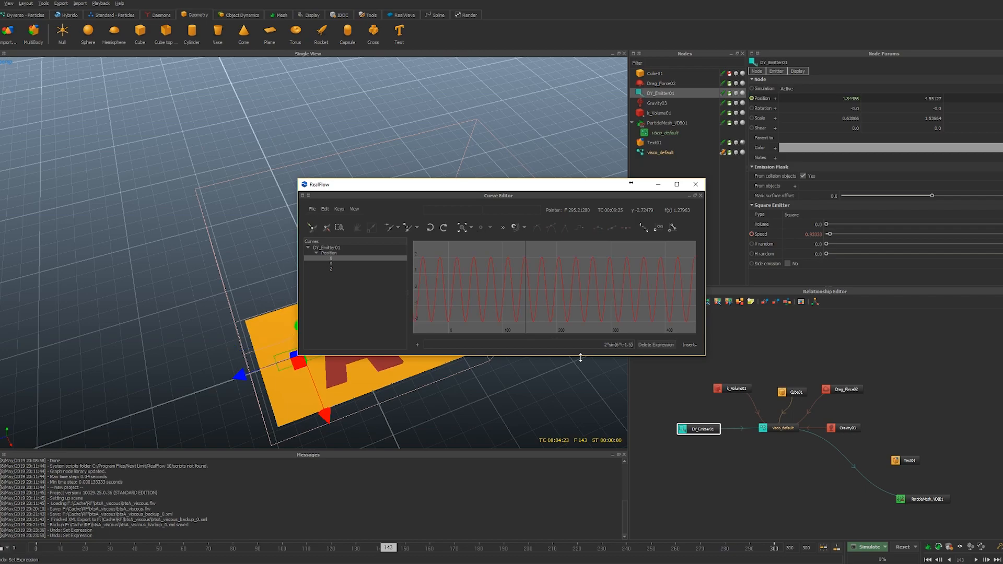
left_click_drag(545, 188, 298, 70)
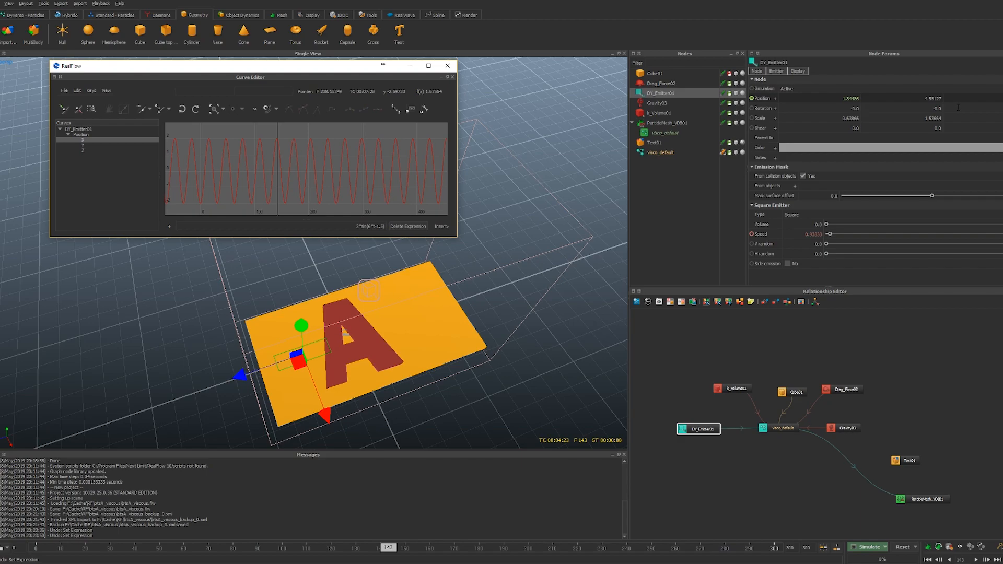
Animate DY_Emitter01's Z position with keys at frames 2 and 250, moving it to about -4.9 at the end, and preview its path
left_click(42, 548)
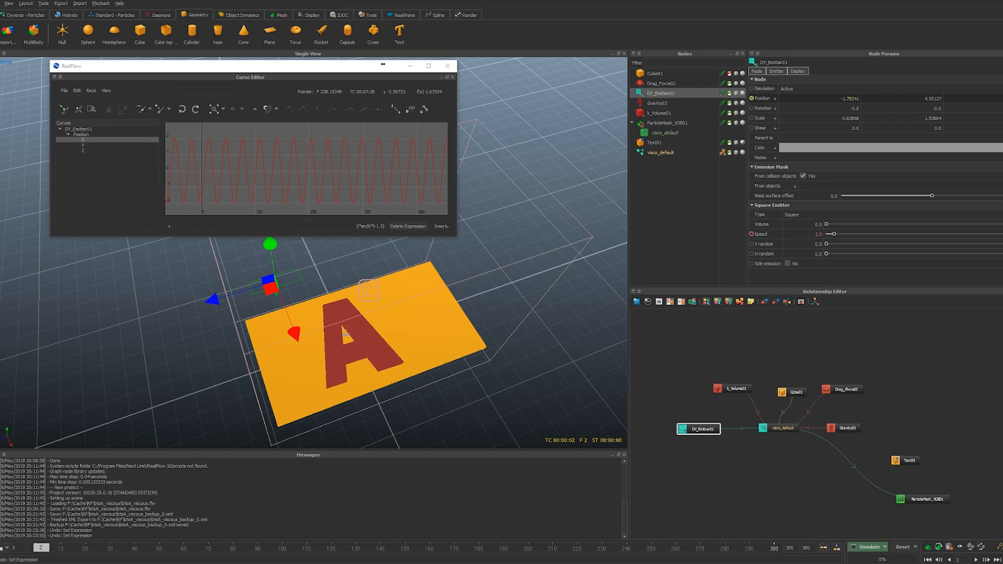
left_click(775, 98)
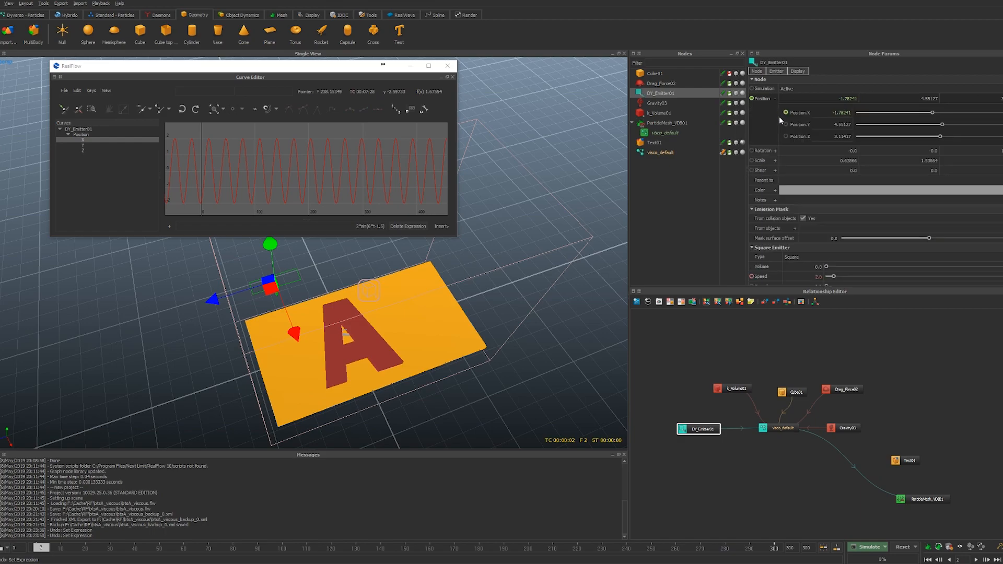
left_click_drag(41, 554, 651, 555)
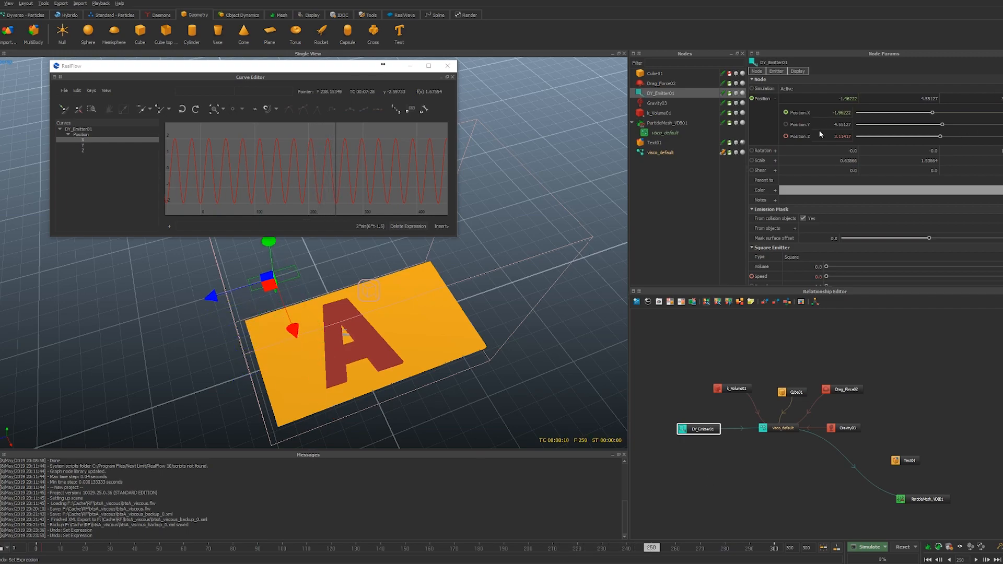
left_click_drag(211, 297, 515, 370)
key("1")
key("2")
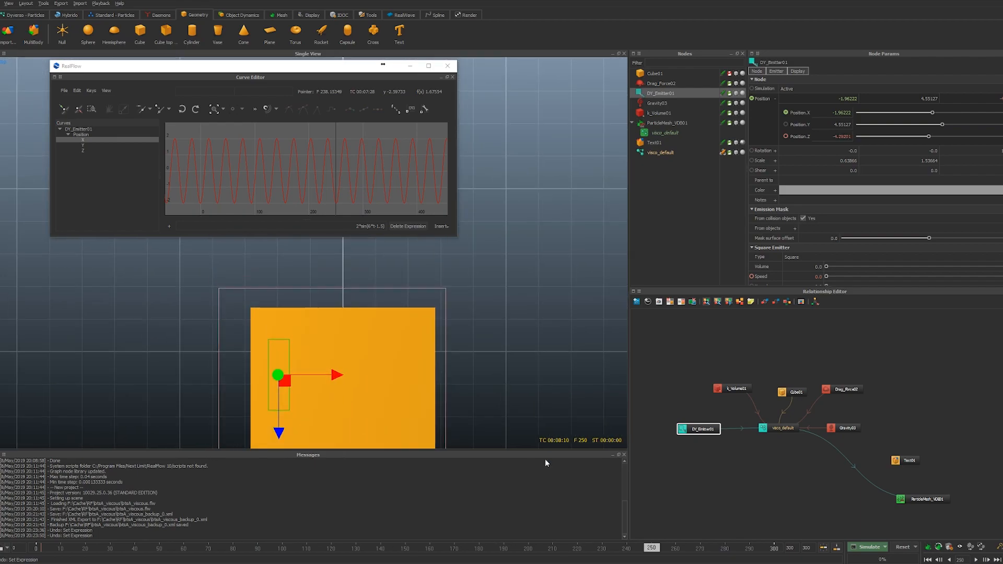
left_click_drag(277, 414, 277, 418)
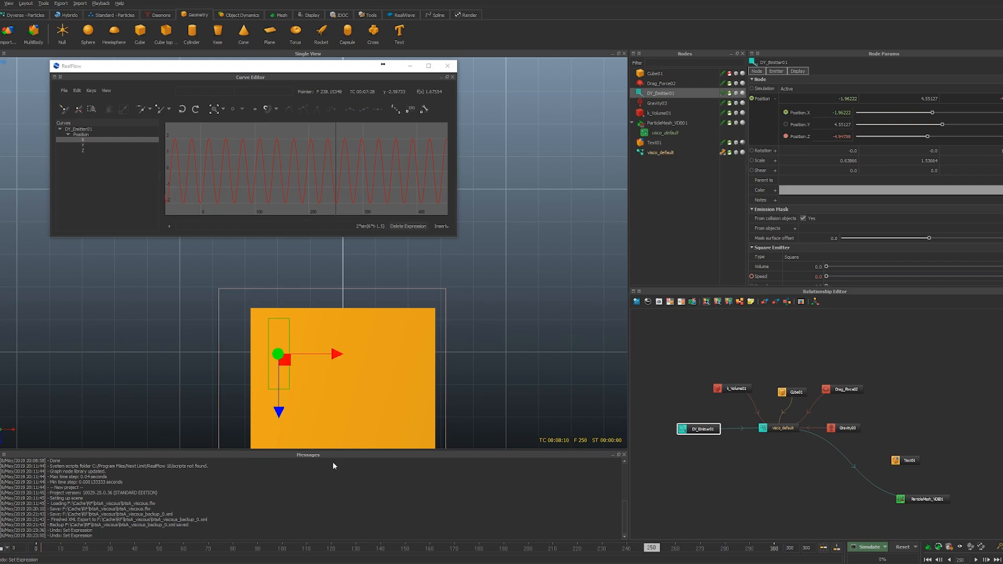
left_click_drag(681, 550, 380, 549)
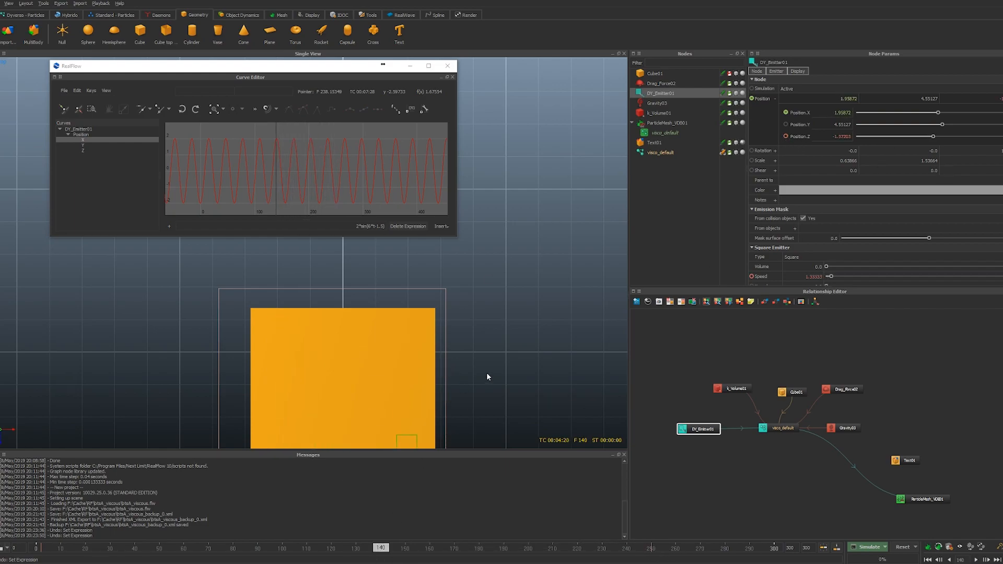
left_click_drag(467, 293, 527, 354, "alt")
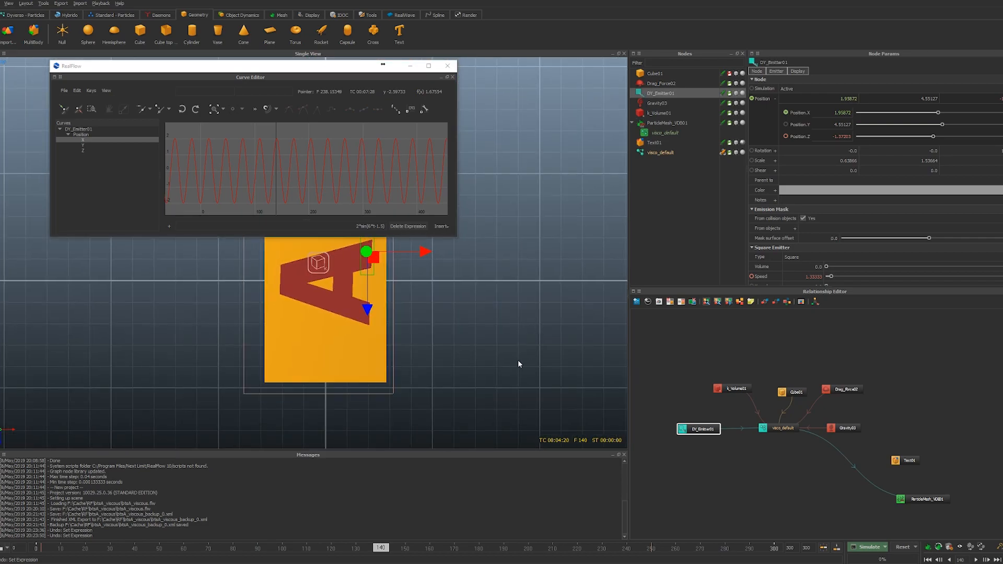
left_click_drag(101, 548, 285, 552)
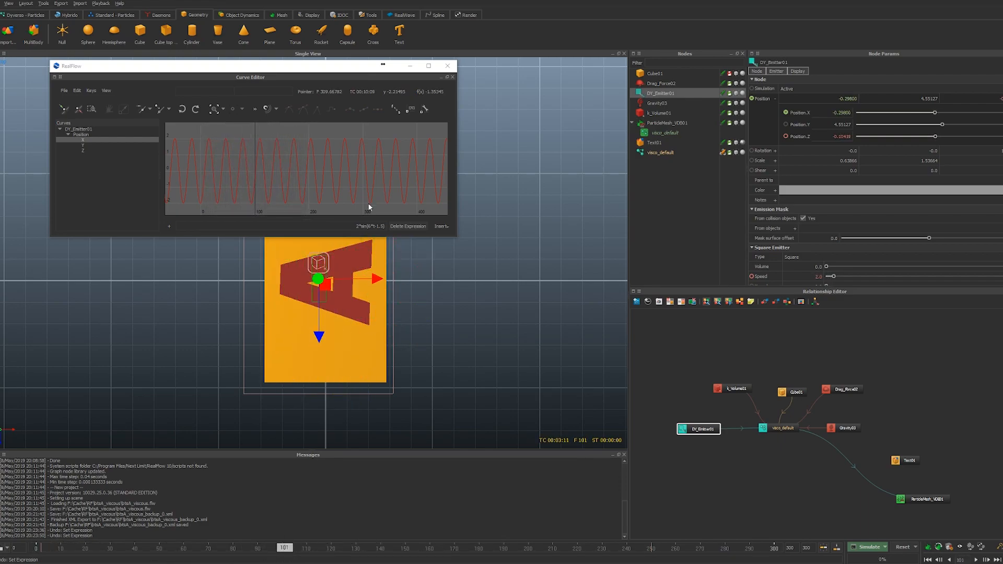
Set the frequency in the emitter's X expression to 5, making it 2*sin(5*t-1.5), and preview the motion
left_click(369, 226)
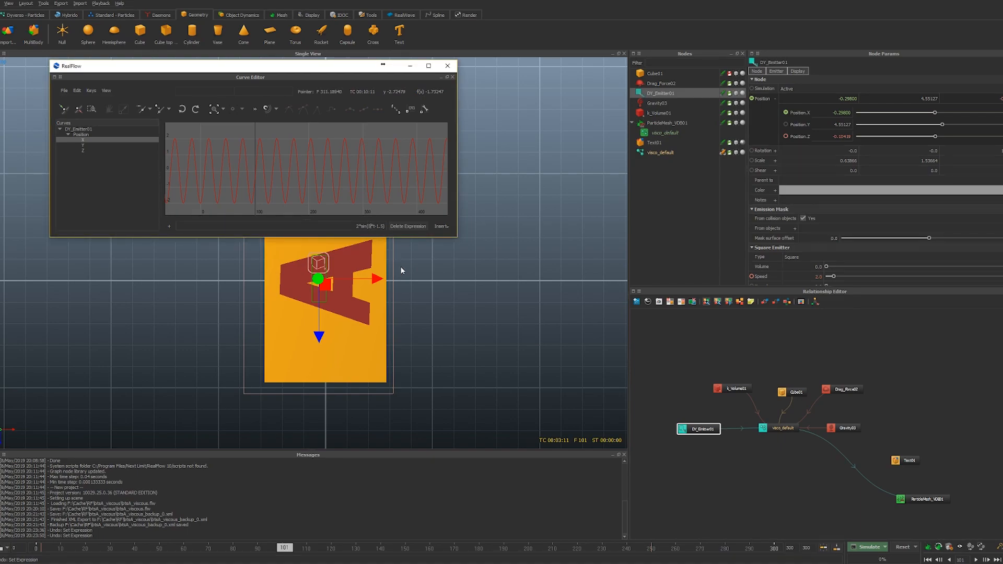
key("Delete")
type("5")
key("Return")
left_click_drag(52, 551, 190, 555)
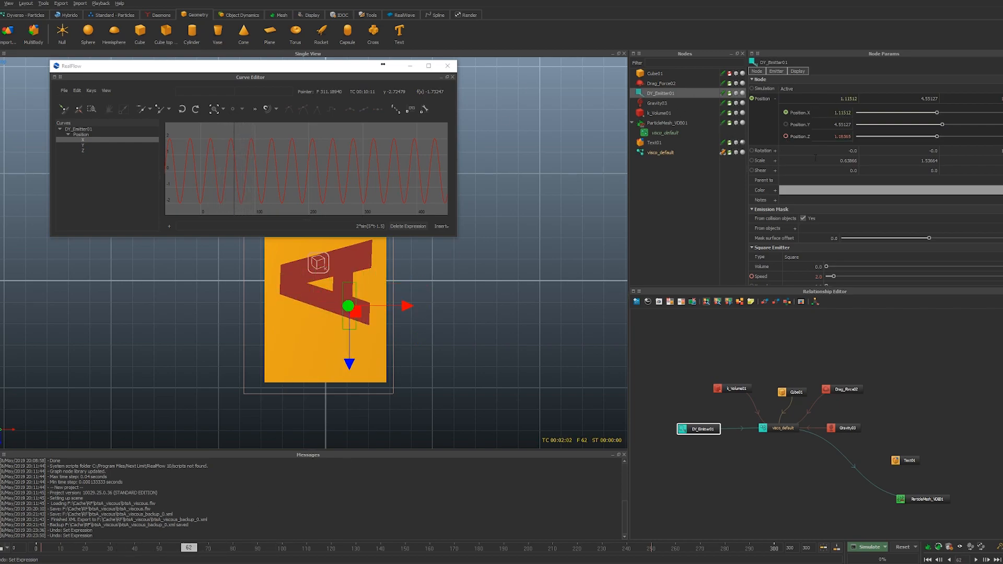
key("e")
left_click_drag(411, 312, 418, 336)
key("ctrl+z")
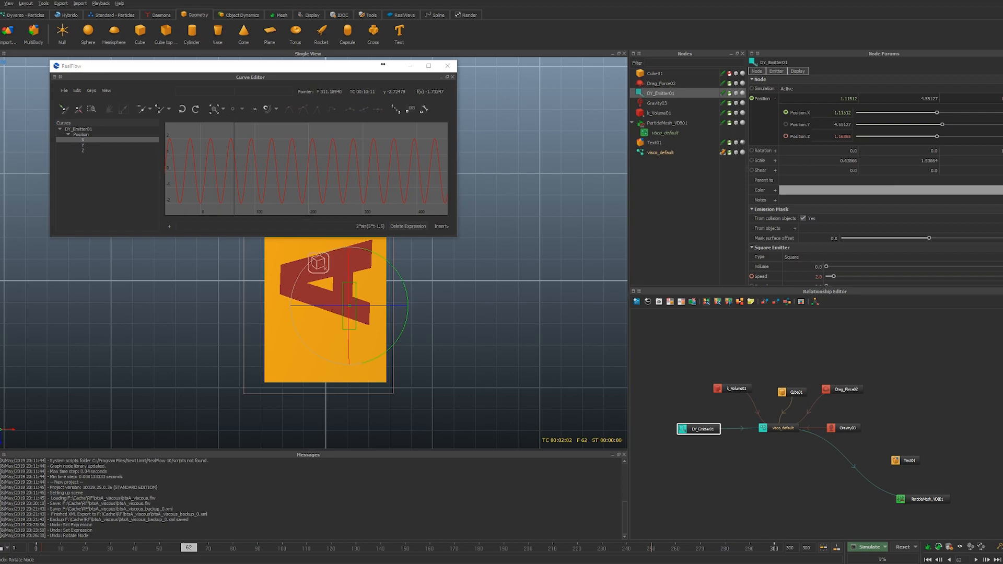
double_click(927, 150)
right_click(896, 149)
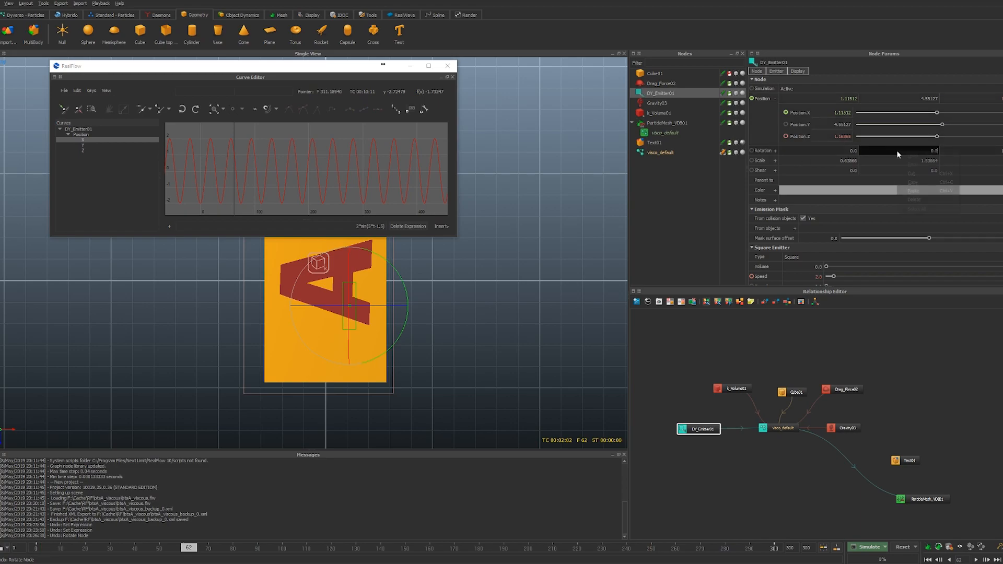
left_click(889, 152)
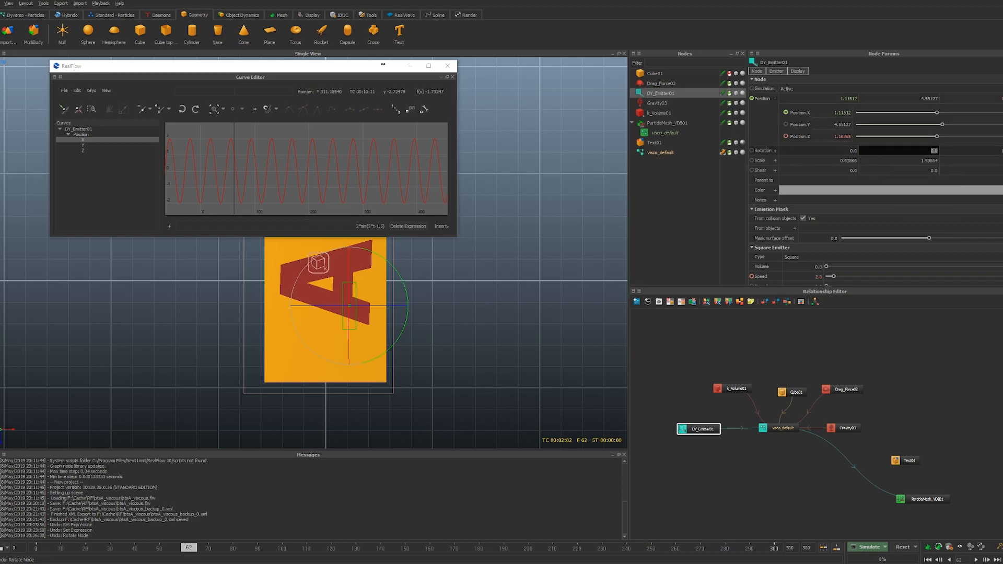
Drive the emitter's Y rotation with the expression 15*sin(2*t), preview the swing over the timeline and close the Curve Editor
left_click(766, 151)
left_click(116, 166)
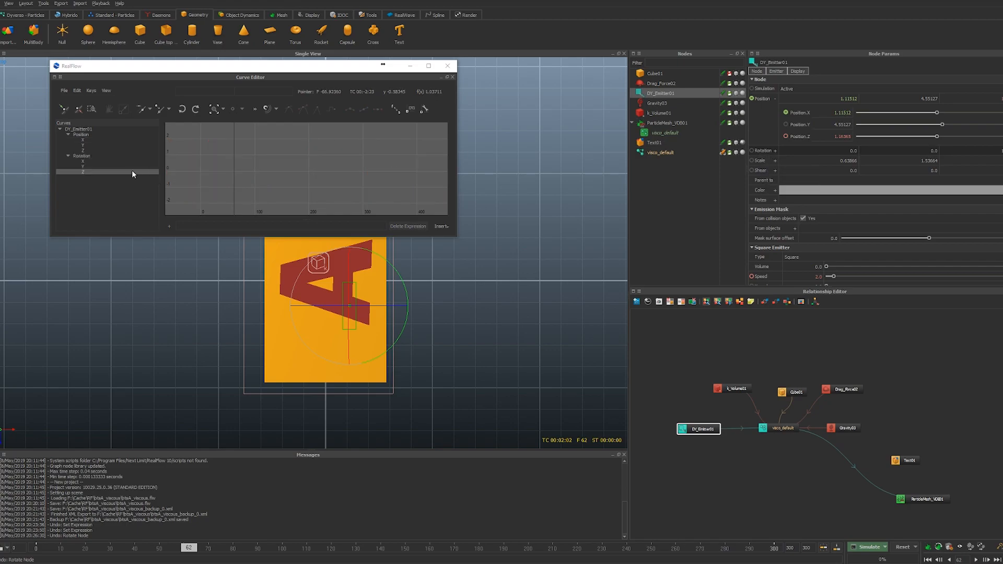
left_click(366, 228)
type("15")
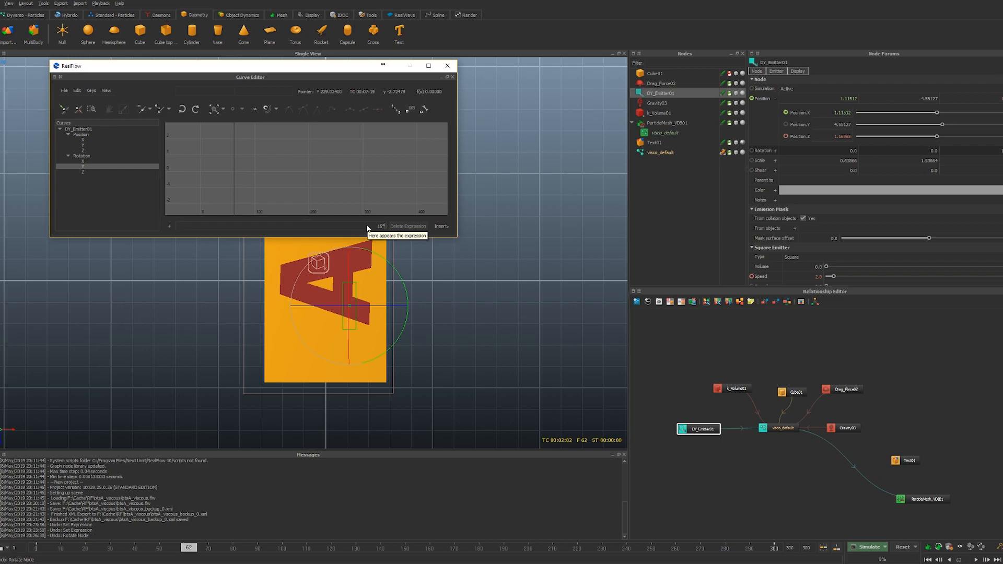
type("*sin(2*t)")
key("Return")
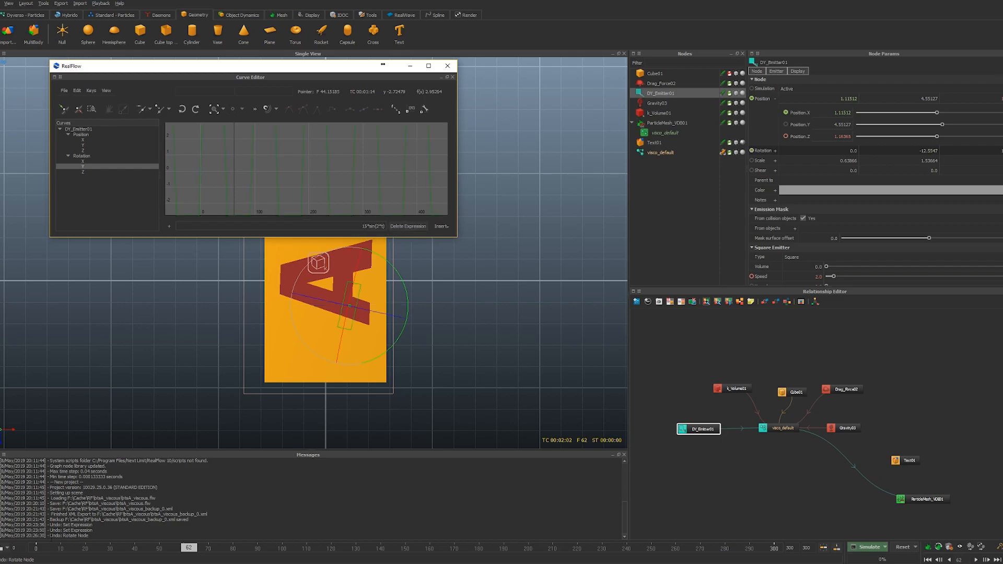
mouse_move(51, 547)
left_mouse_down()
mouse_move(35, 548)
mouse_move(481, 552)
mouse_move(137, 552)
mouse_move(358, 552)
left_mouse_up()
mouse_move(348, 514)
left_mouse_down()
mouse_move(55, 522)
mouse_move(352, 529)
mouse_move(650, 505)
mouse_move(181, 484)
mouse_move(19, 490)
mouse_move(271, 497)
mouse_move(496, 484)
mouse_move(324, 485)
left_mouse_up()
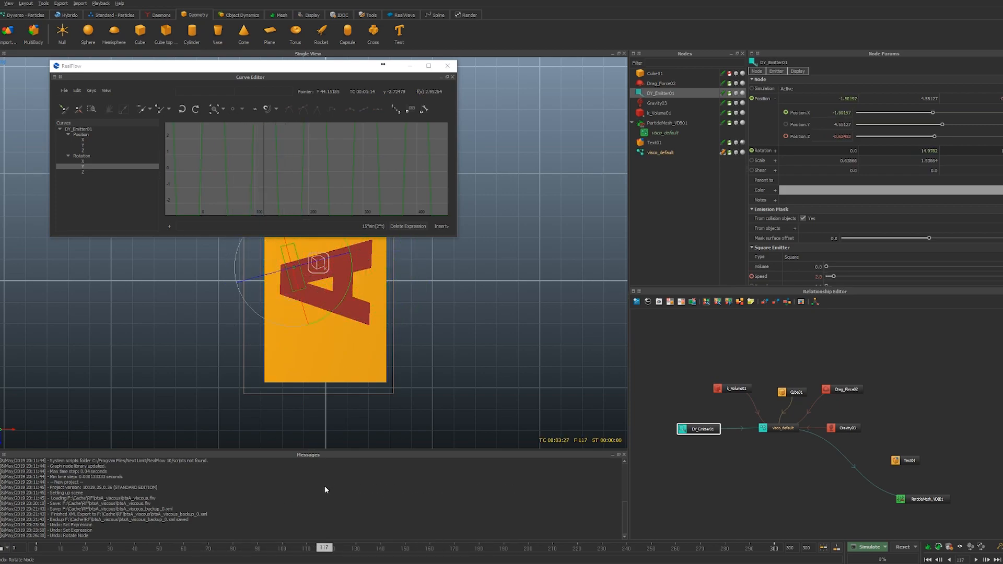
left_click(447, 66)
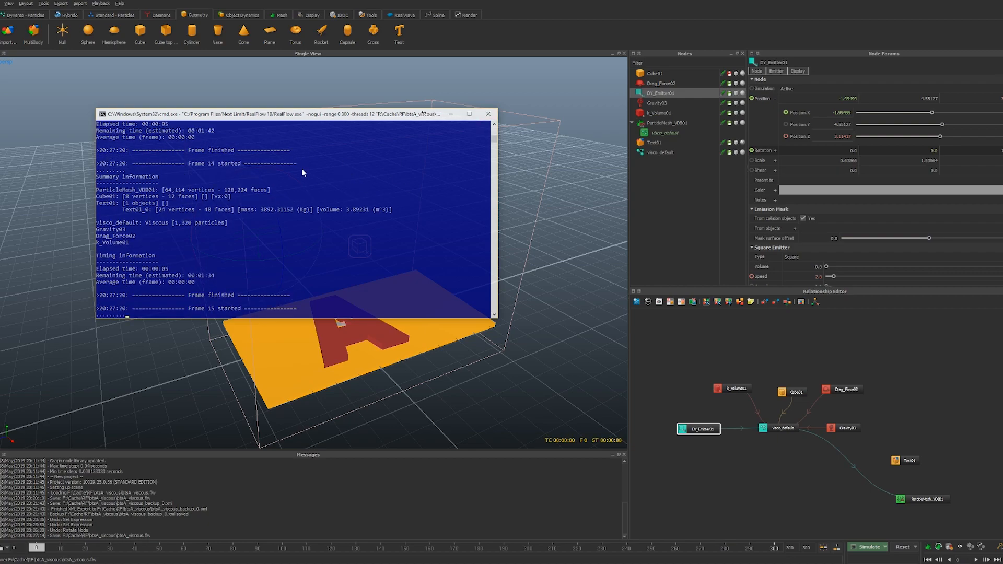
Link Text01 to visco_default in the relationship graph and set its DY Friction to 0.5
left_click_drag(907, 458, 777, 433)
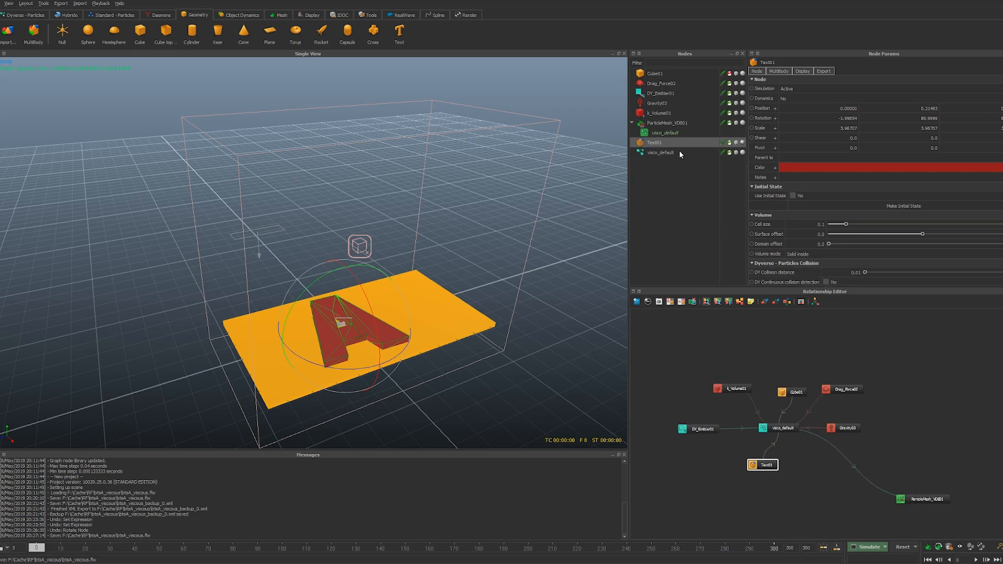
scroll(816, 240, "down", 3)
double_click(828, 237)
type("0.5")
key("Return")
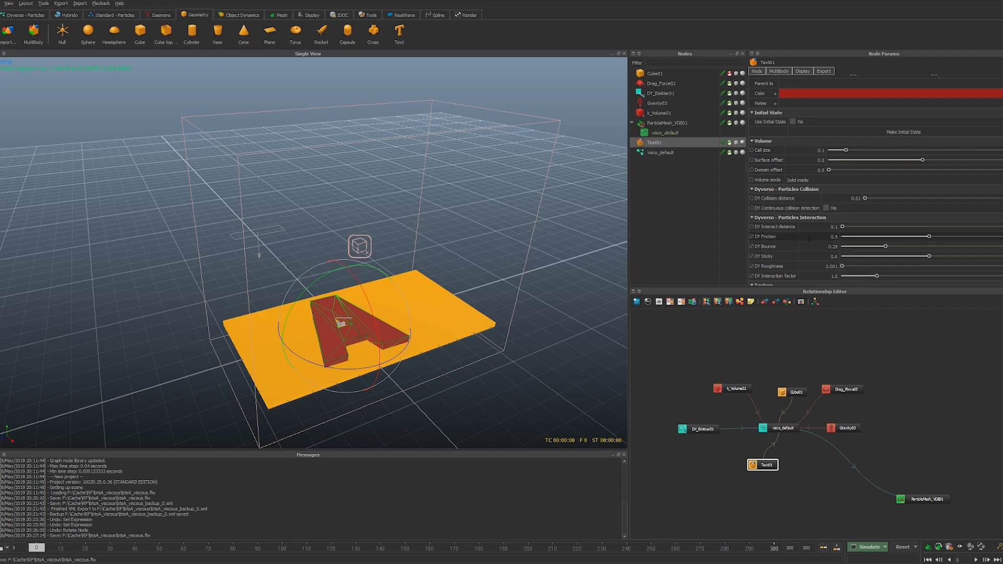
Set the Viscosity of the visco_default fluid to 0.5
left_click(673, 152)
double_click(834, 264)
type("0.5")
key("Return")
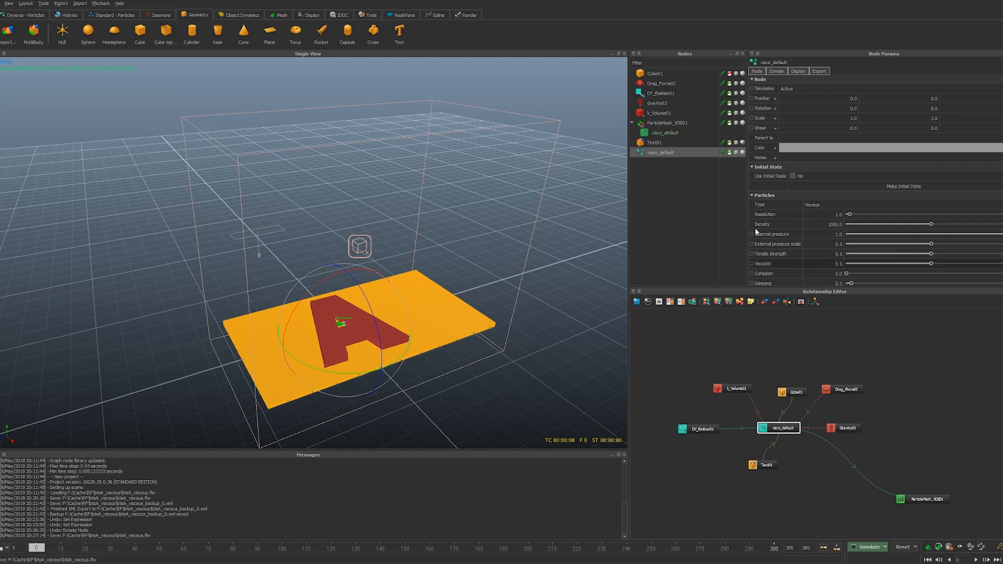
Set the strength of the Gravity03 daemon to 2
left_click_drag(487, 326, 453, 293, "alt")
left_click(657, 104)
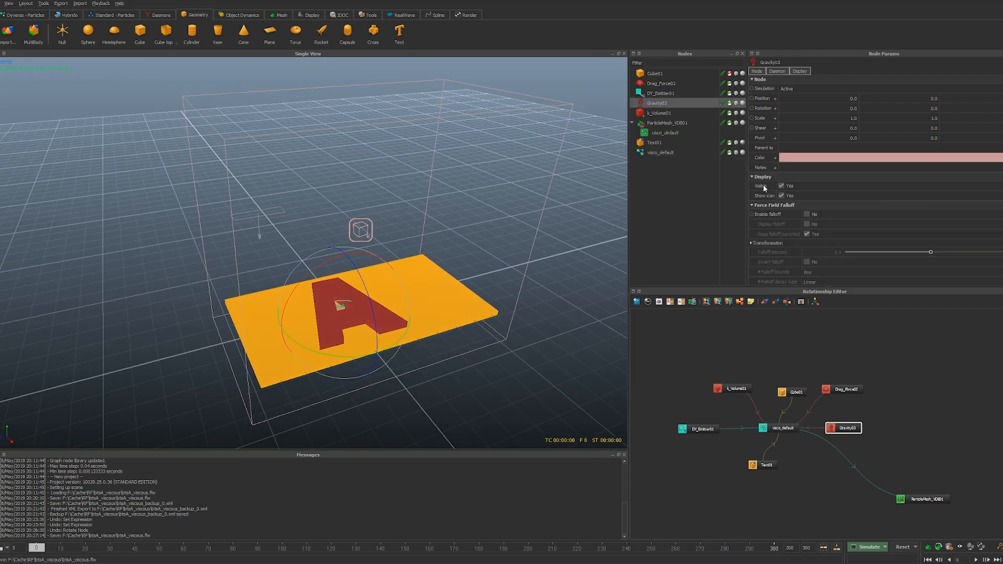
scroll(782, 233, "down", 4)
left_click(805, 270)
type("2")
key("Return")
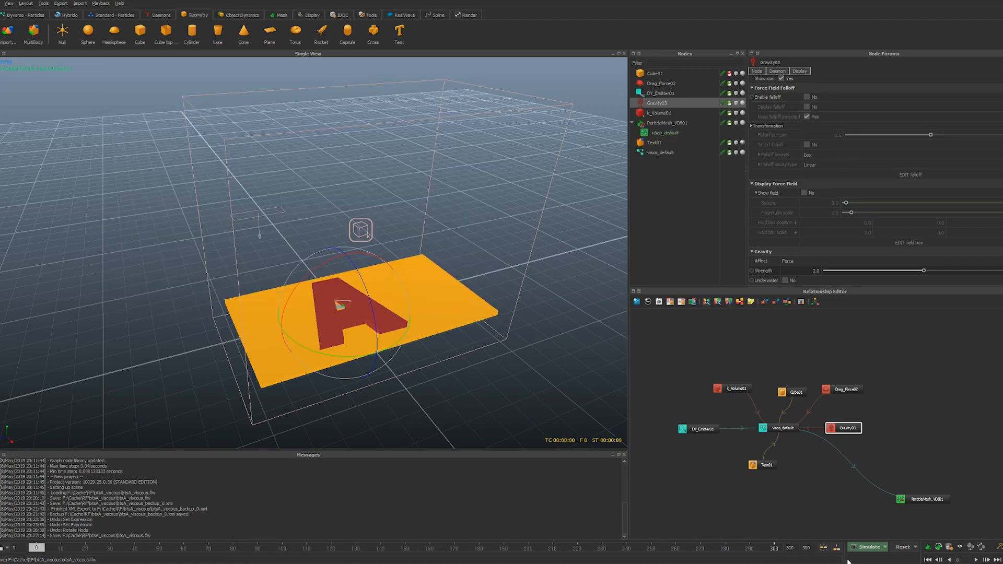
Simulate the scene, minimise the simulation console, show the cached frames on the timeline and scrub to frame 43
left_click(862, 546)
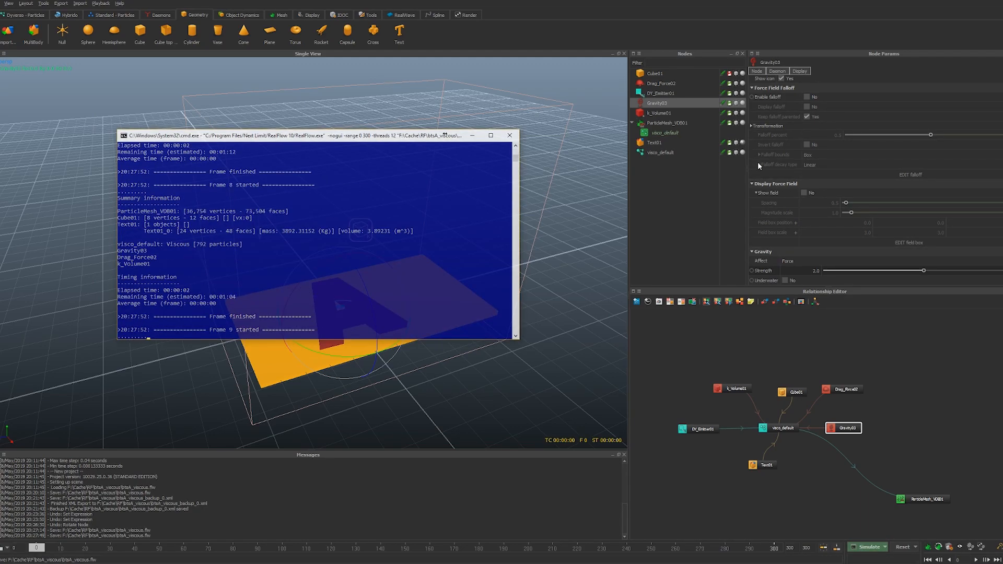
left_click(471, 136)
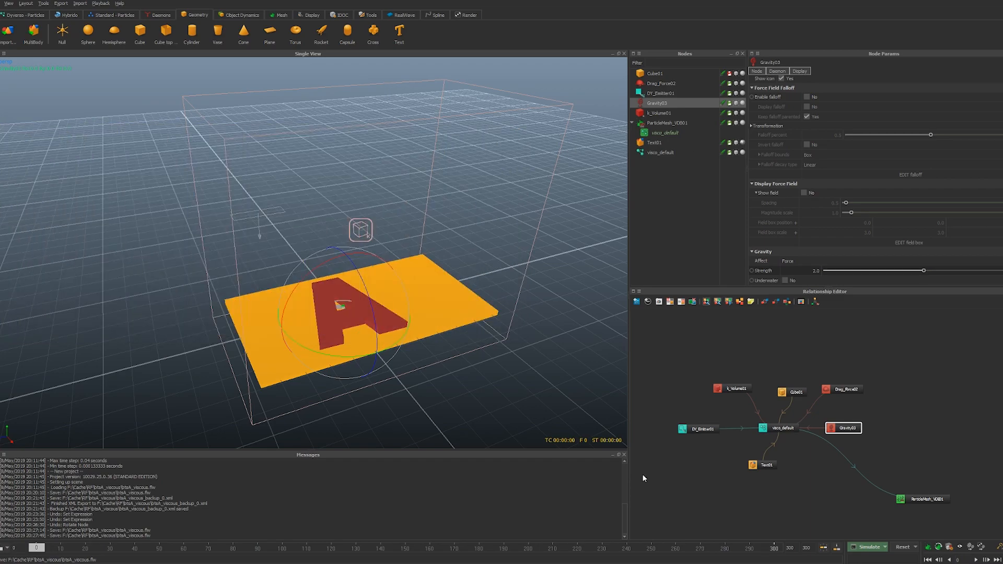
left_click(823, 548)
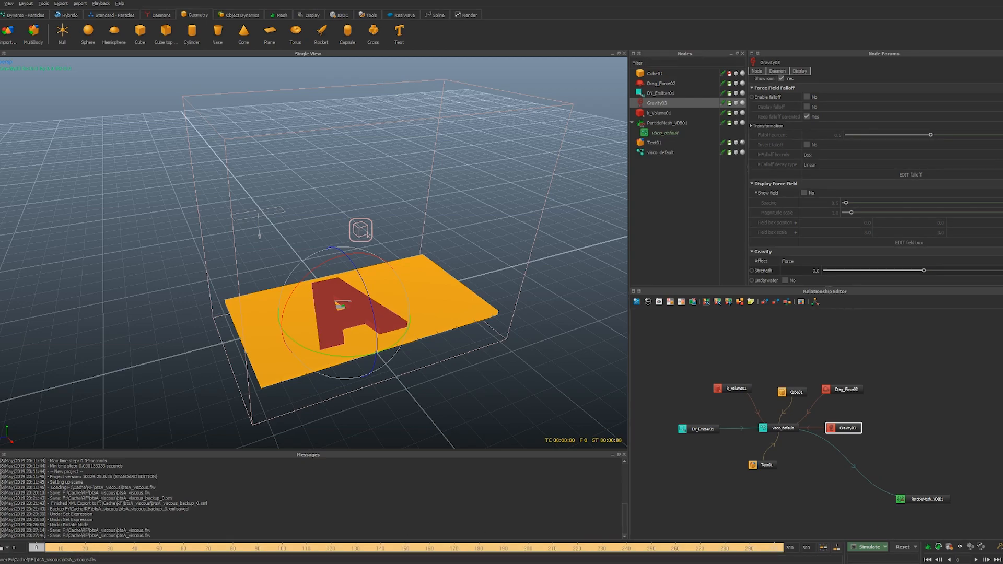
mouse_move(36, 553)
left_mouse_down()
mouse_move(178, 562)
mouse_move(58, 552)
mouse_move(156, 554)
mouse_move(96, 552)
mouse_move(80, 541)
mouse_move(152, 548)
mouse_move(143, 548)
left_mouse_up()
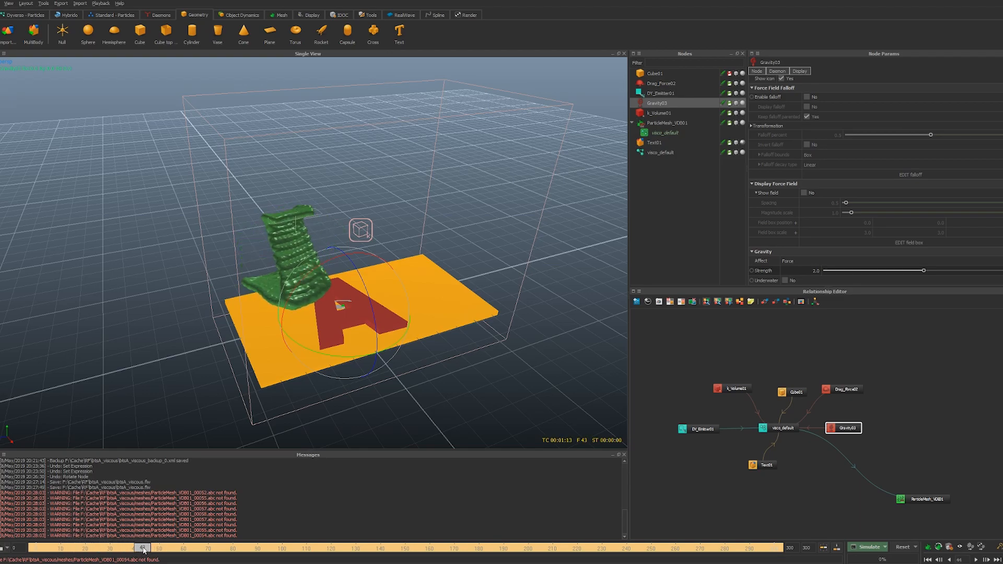
left_click_drag(328, 366, 392, 361, "alt")
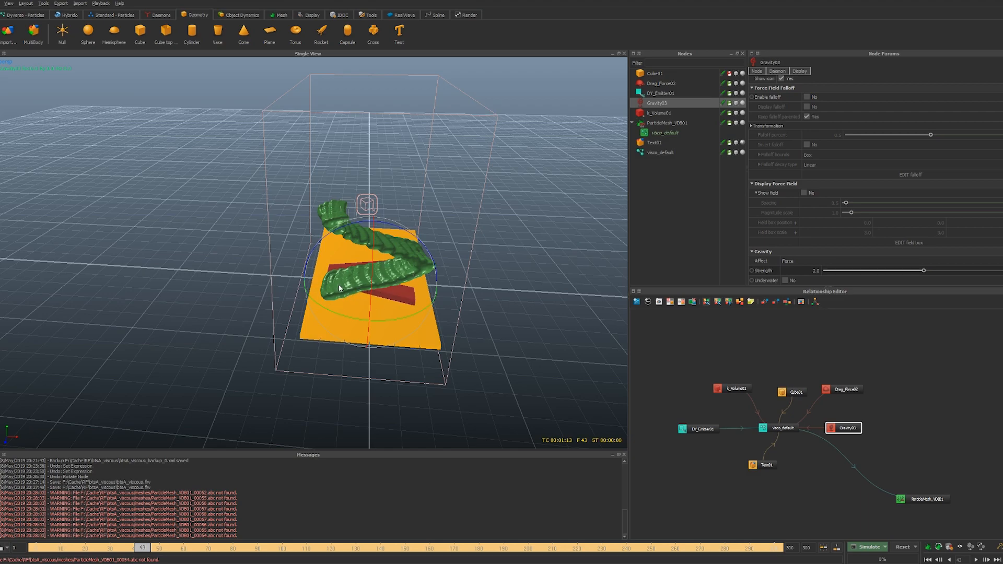
Try rotating DY_Emitter01 in the viewport and undo the rotation
left_click(349, 201)
left_click_drag(379, 155, 402, 271)
key("ctrl+z")
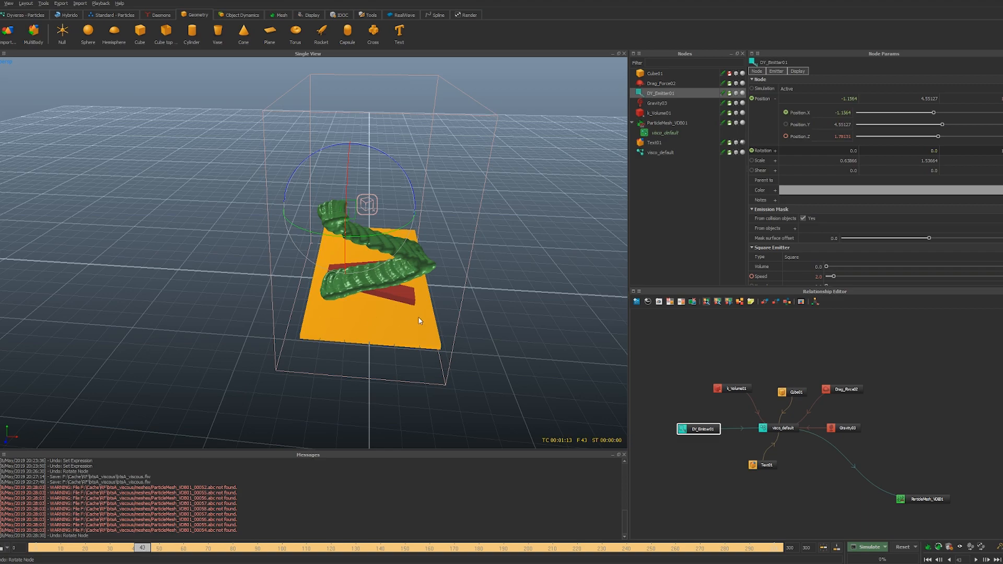
Review how the fluid mesh folds over the letter A from several angles, scrubbing from frame 0 to about frame 100
left_click_drag(418, 318, 348, 305, "alt")
middle_click_drag(349, 305, 390, 300, "alt")
right_click_drag(390, 300, 417, 299, "alt")
middle_click_drag(418, 299, 392, 296, "alt")
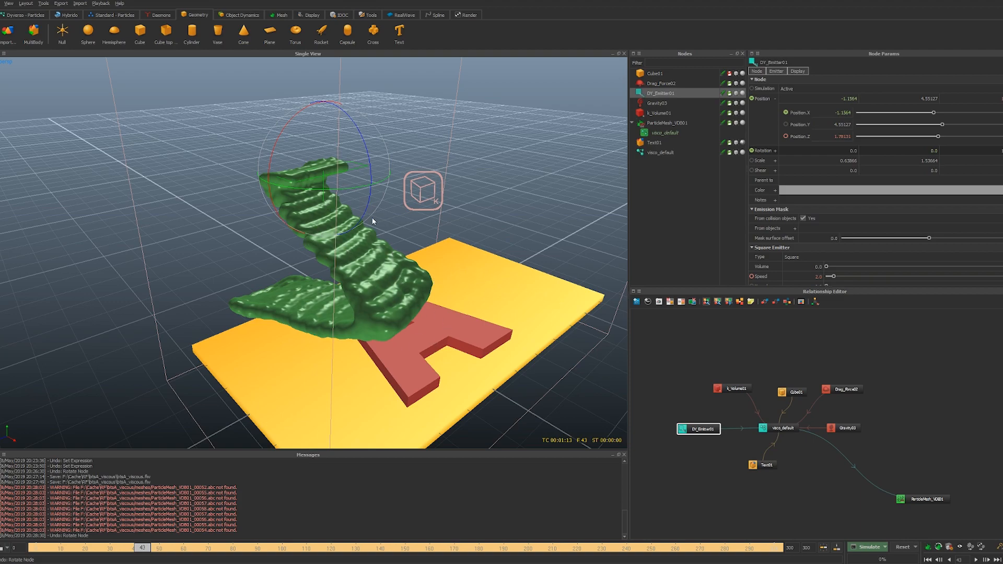
left_click_drag(69, 552, 31, 547)
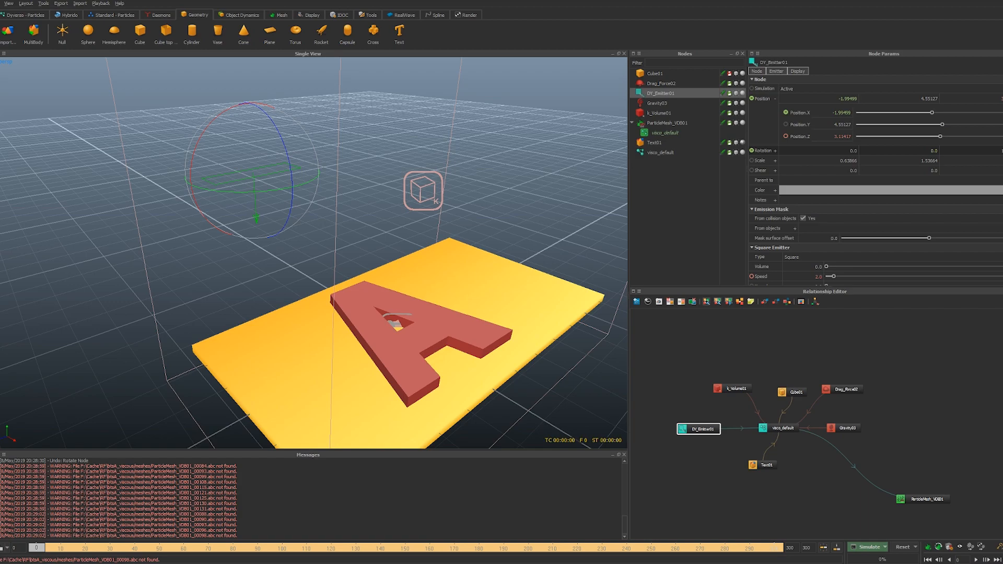
left_click_drag(37, 549, 285, 559)
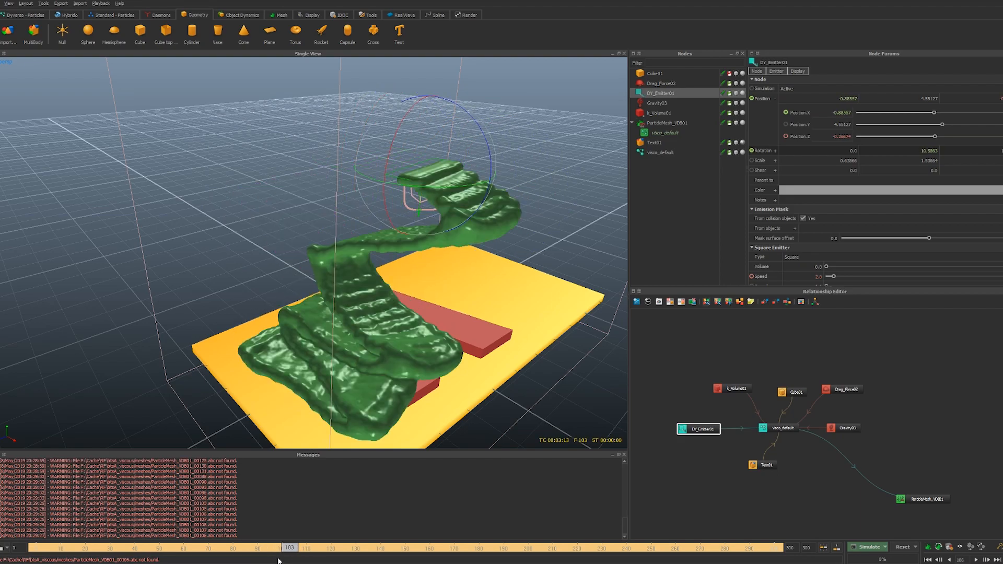
left_click_drag(467, 343, 494, 305, "alt")
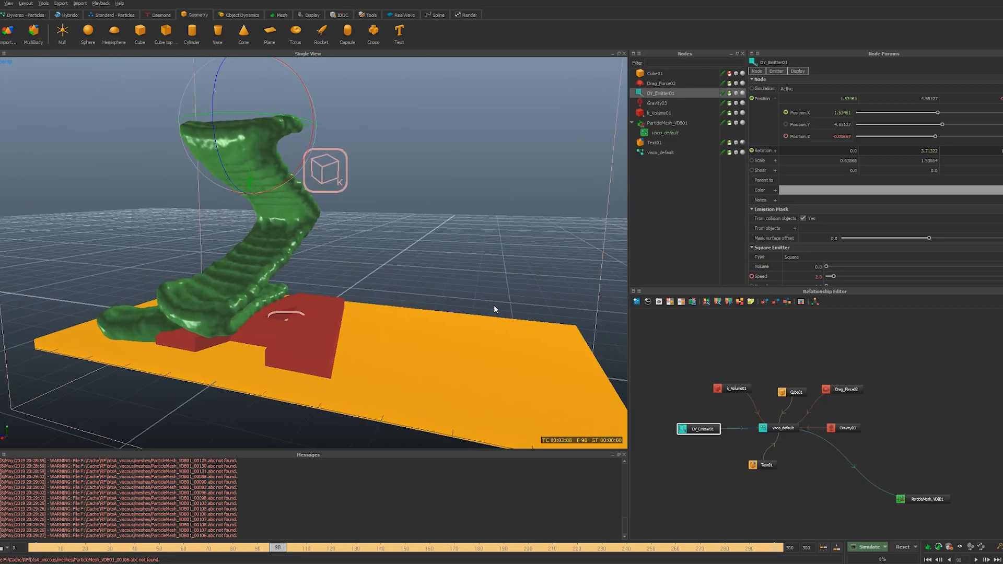
Scale Text01 up in height so the letter A stands much thicker above the plate
left_click(321, 311)
left_click_drag(286, 285, 274, 167)
left_click_drag(287, 263, 291, 247)
mouse_move(291, 330)
left_mouse_down()
mouse_move(312, 327)
mouse_move(297, 329)
left_mouse_up()
left_click_drag(371, 261, 344, 332, "alt")
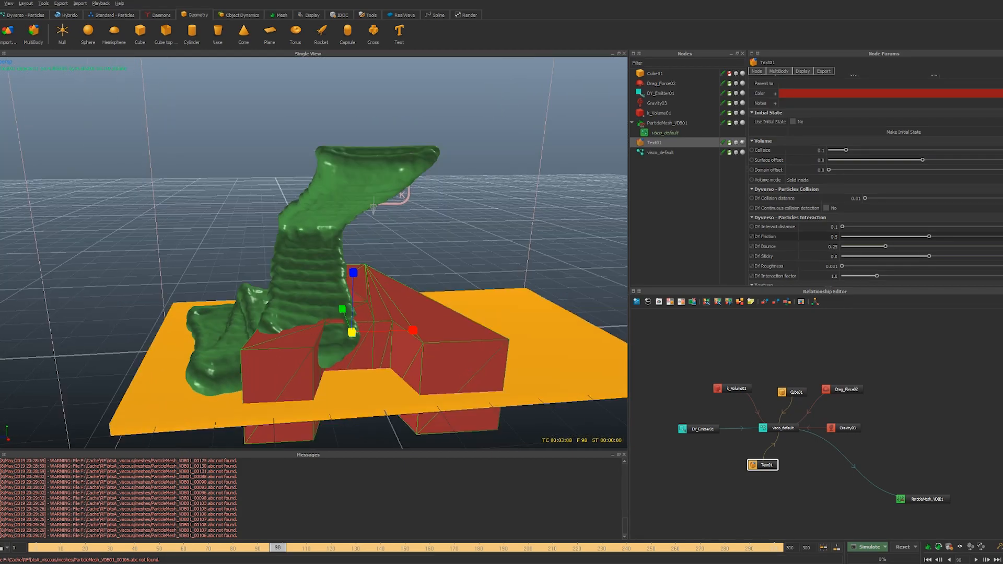
left_click_drag(328, 337, 438, 300, "alt")
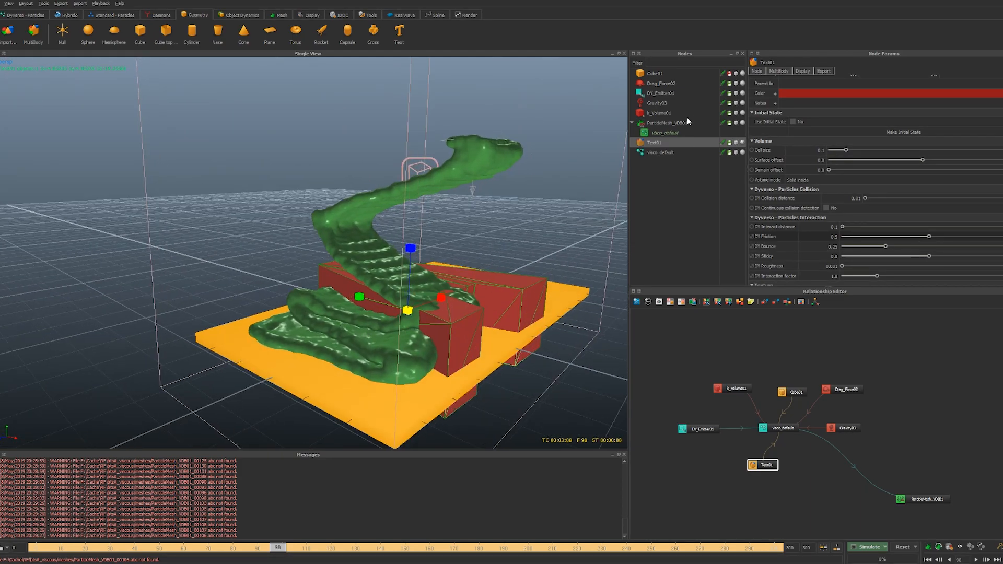
Inspect the Speed curve of DY_Emitter01 and check the emission at frame 144 on the timeline
left_click(680, 94)
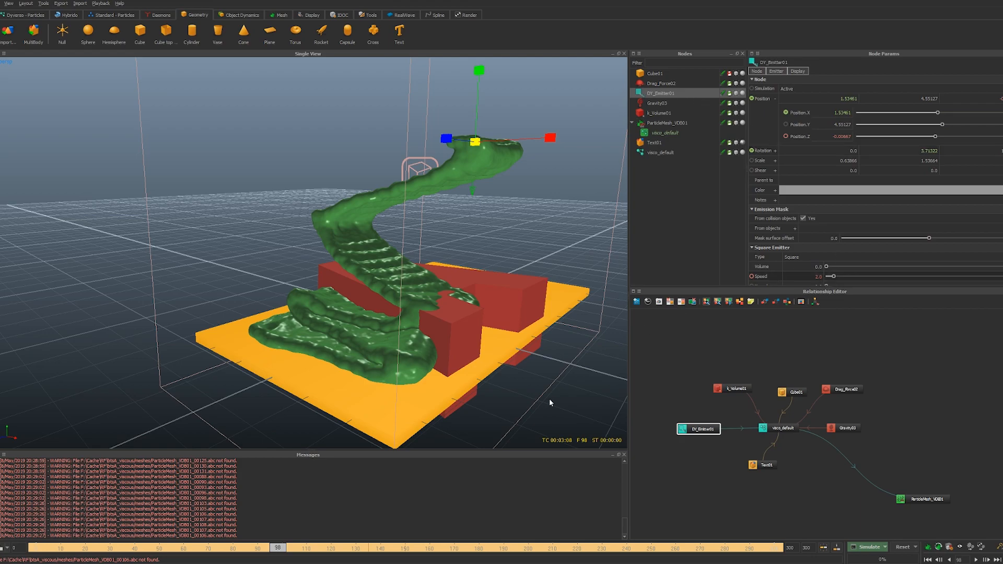
double_click(769, 279)
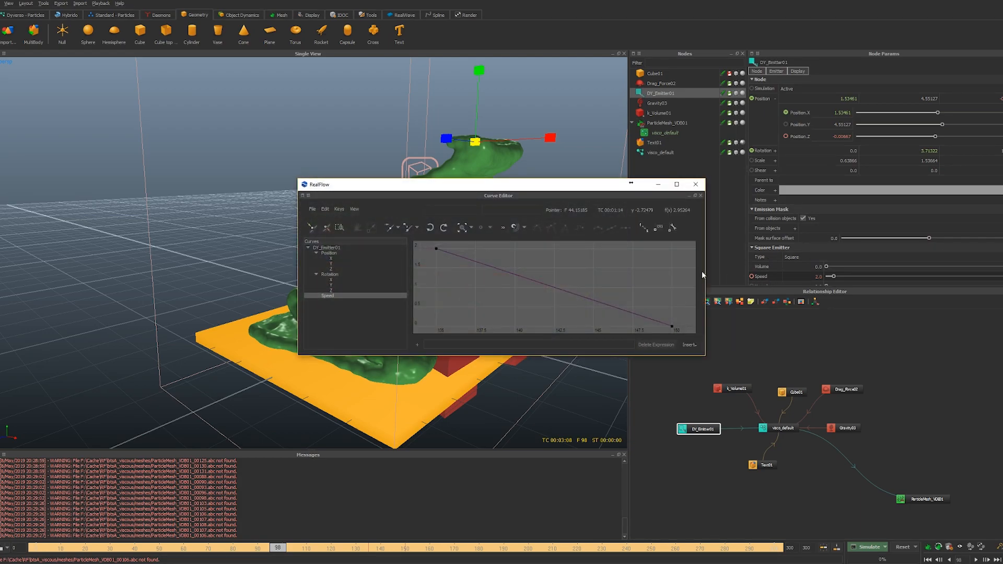
left_click(695, 184)
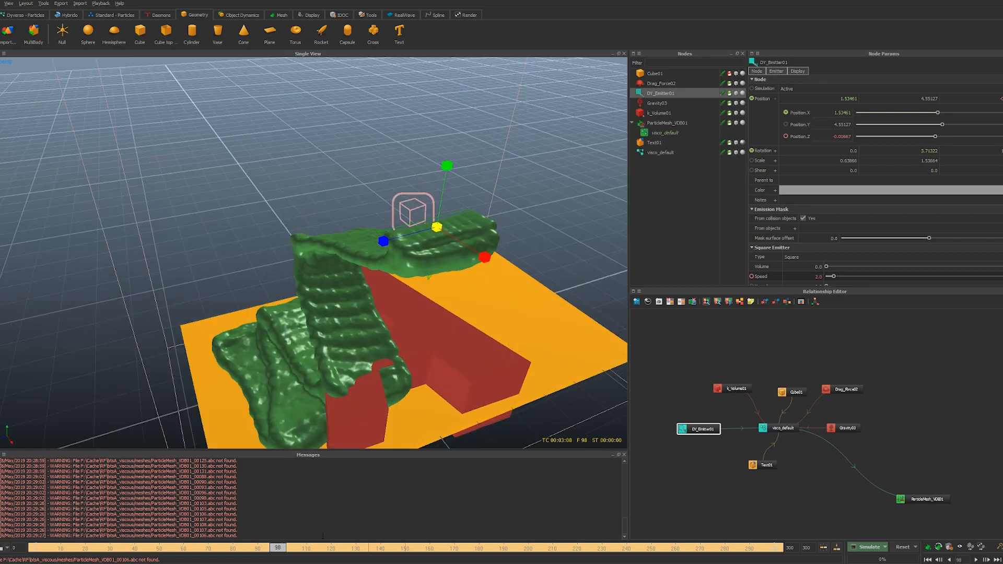
left_click_drag(316, 549, 392, 551)
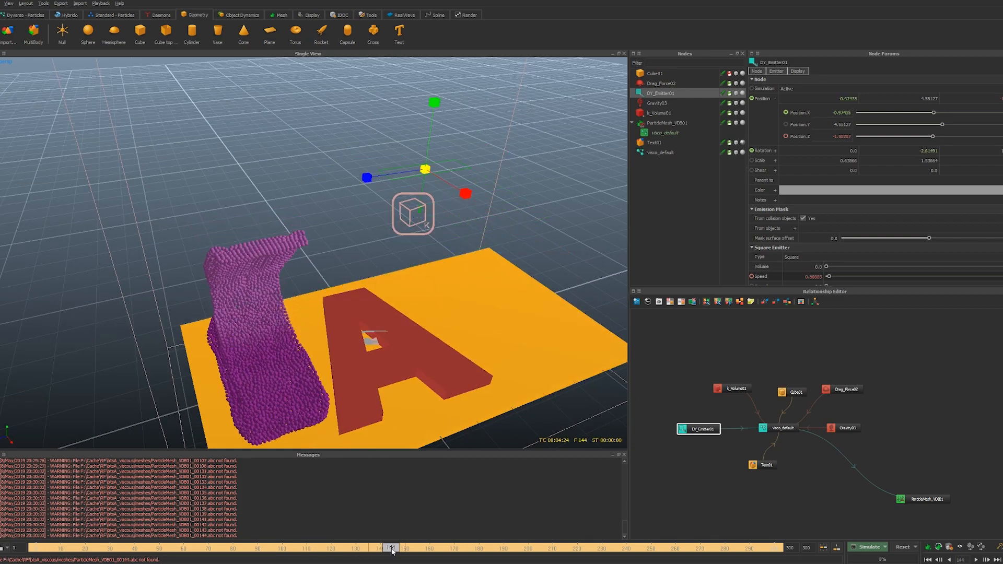
left_click_drag(524, 441, 515, 371, "alt")
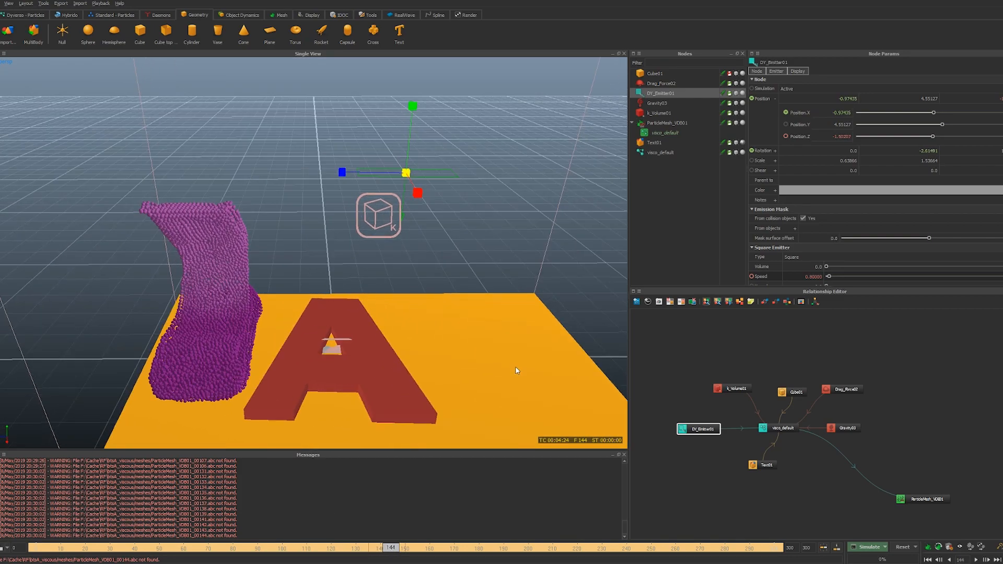
Select both keys on the Speed curve of DY_Emitter01 and pan them forward by 50 frames
double_click(770, 274)
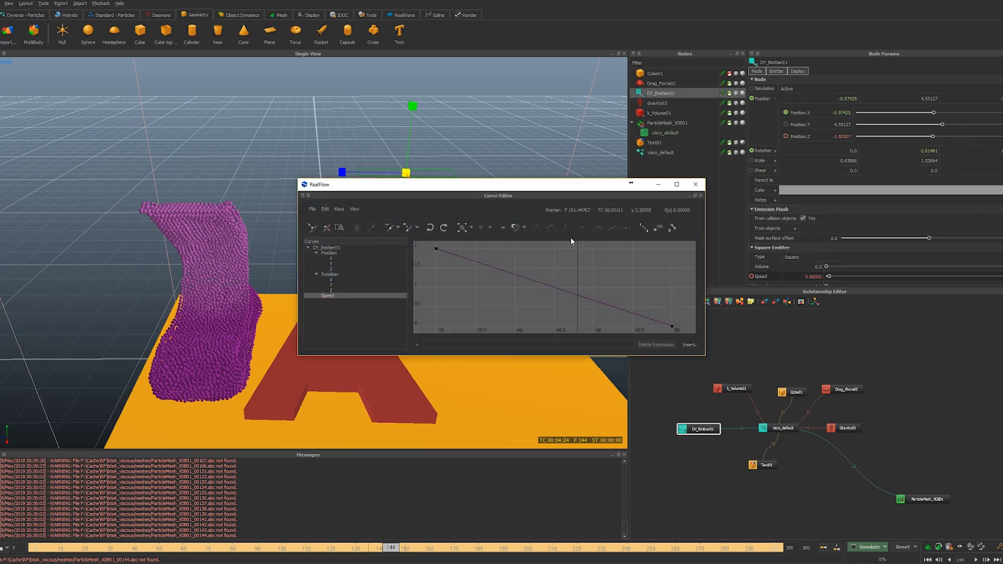
right_click(600, 274)
left_click(582, 267)
scroll(525, 258, "down", 1)
left_click_drag(444, 247, 659, 321)
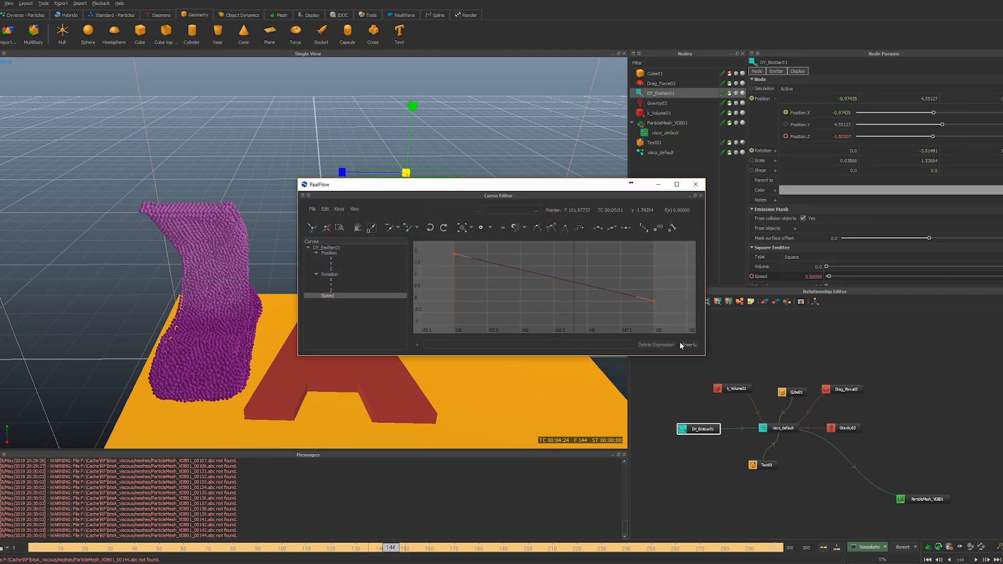
left_click(357, 228)
left_click_drag(499, 254, 478, 254)
type("50.00000")
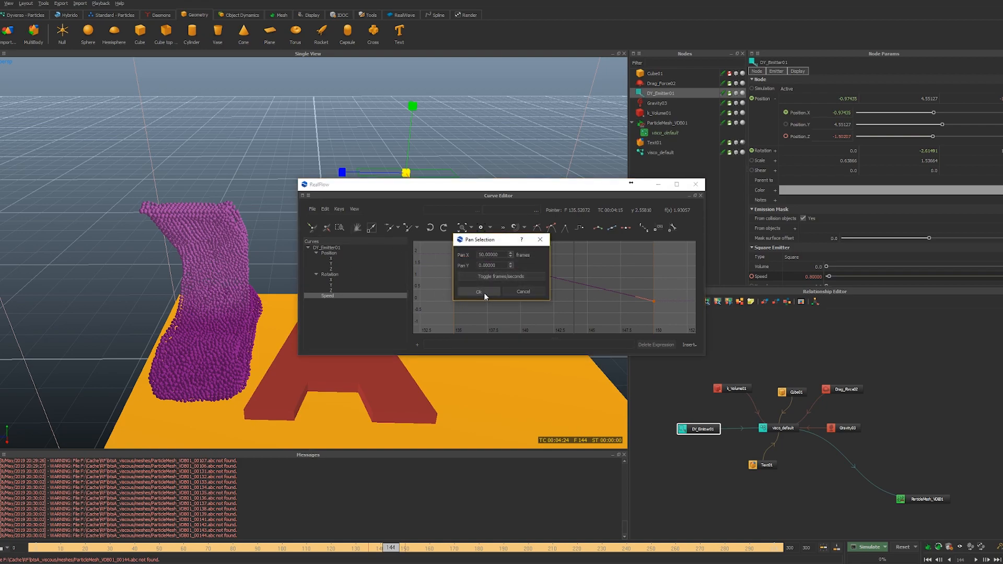
left_click(484, 292)
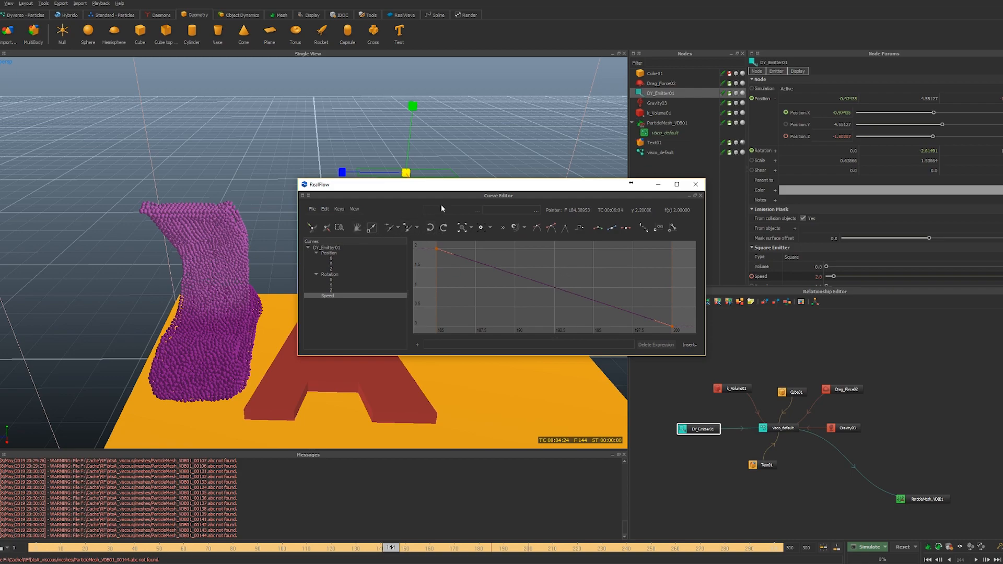
Scrub the timeline to about frame 202 to check the shifted speed keys, and close the Curve Editor
left_click_drag(461, 185, 725, 178)
left_click_drag(407, 560, 533, 562)
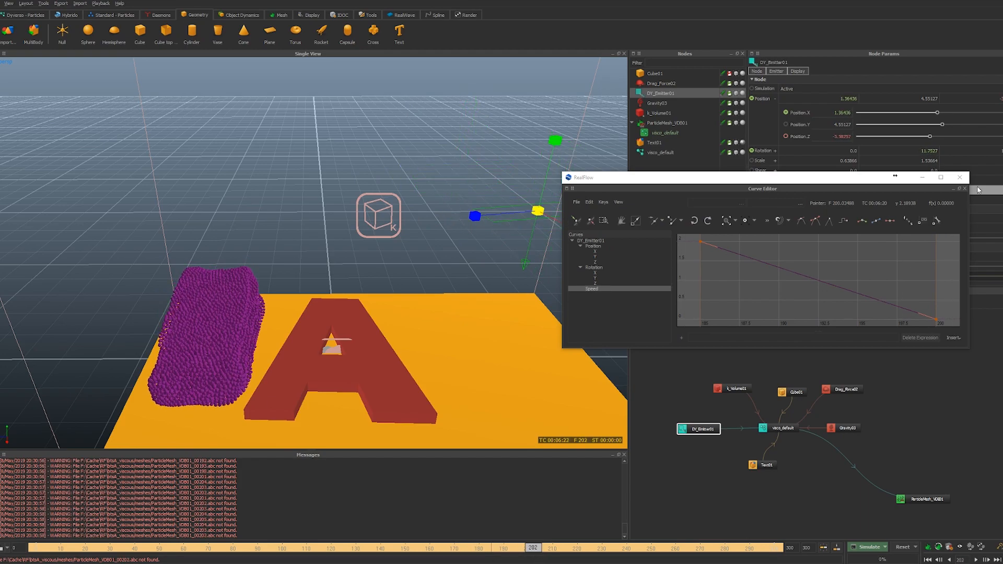
left_click(959, 178)
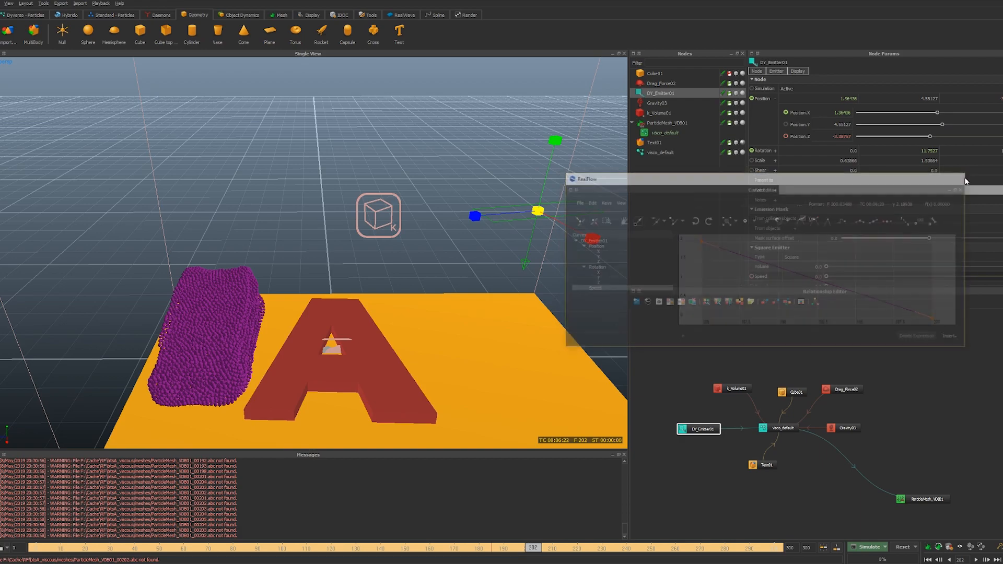
Narrow DY_Emitter01 to an X scale of about 0.52 and set its V random and H random to 0.1
left_click_drag(595, 238, 593, 238)
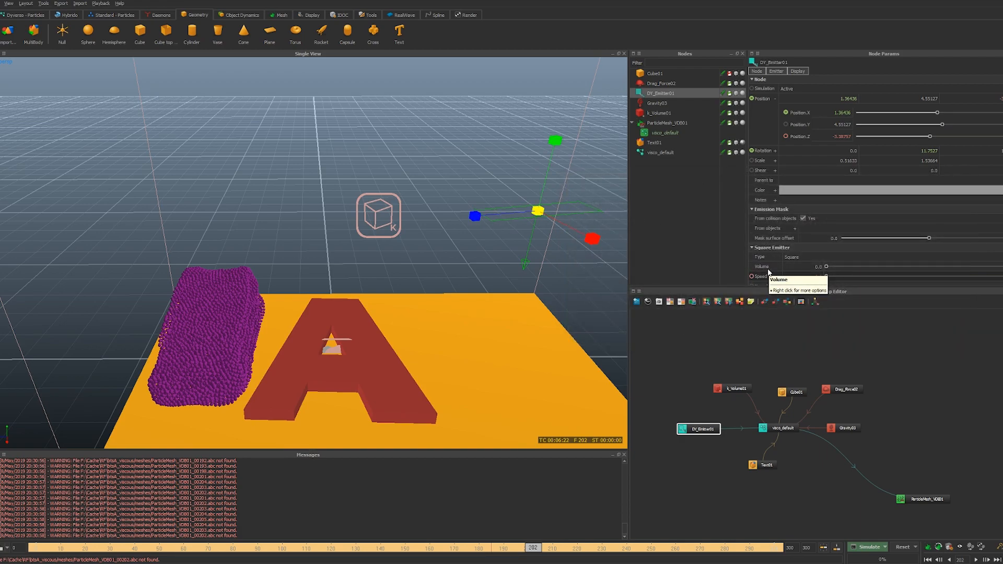
scroll(799, 245, "down", 1)
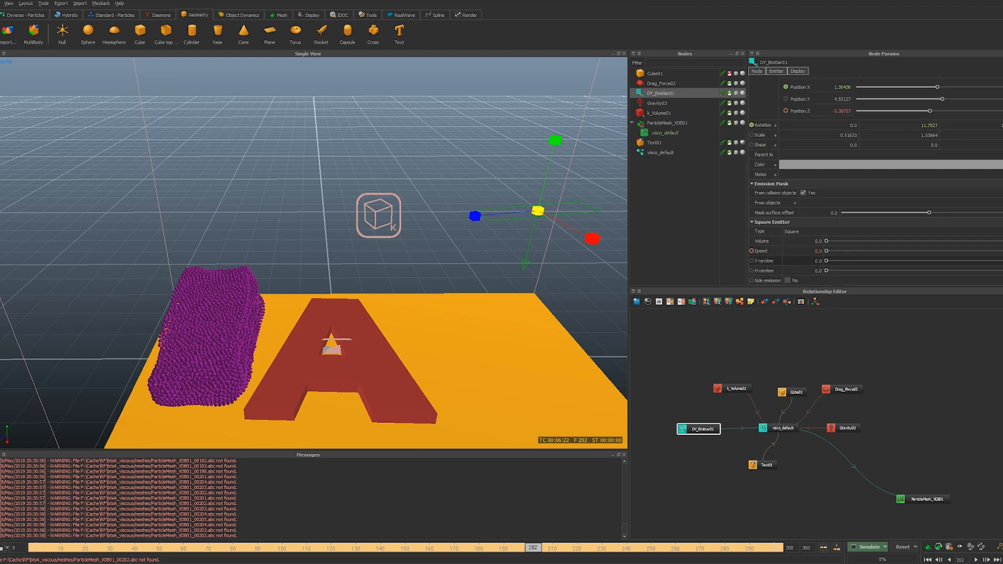
double_click(806, 260)
type("0.1")
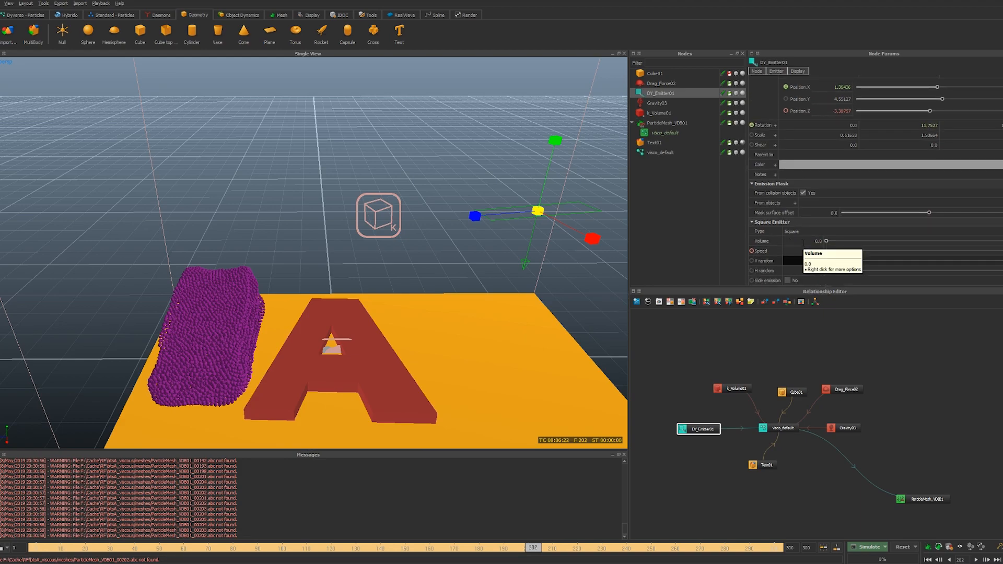
key("Tab")
type("0.1")
key("Return")
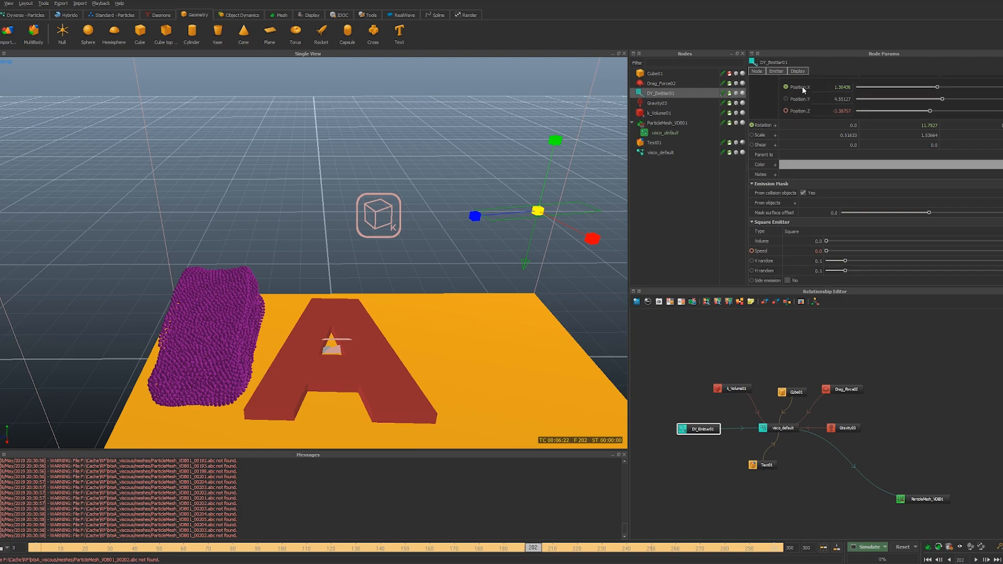
Reduce the frequency in the sine expression driving the X position of DY_Emitter01
scroll(784, 118, "up", 2)
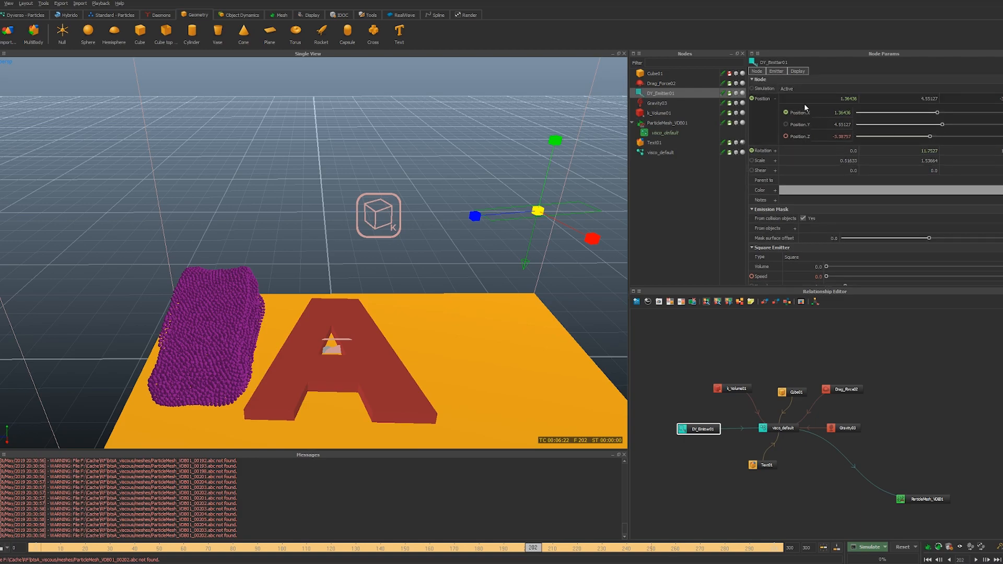
left_click(815, 98)
left_click(847, 99)
key("Left")
key("Left")
key("Left")
key("Return")
Edit the maximum substeps of the Viscous solver in the Dyverso simulation options and accept the settings
left_click_drag(425, 210, 465, 255, "alt")
middle_click_drag(465, 256, 427, 259, "alt")
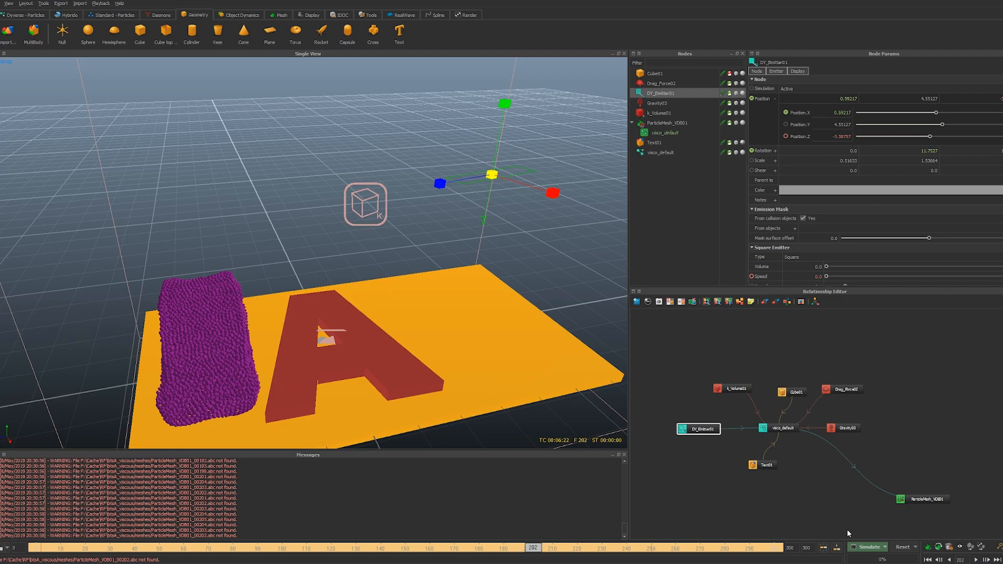
left_click(885, 547)
left_click(871, 563)
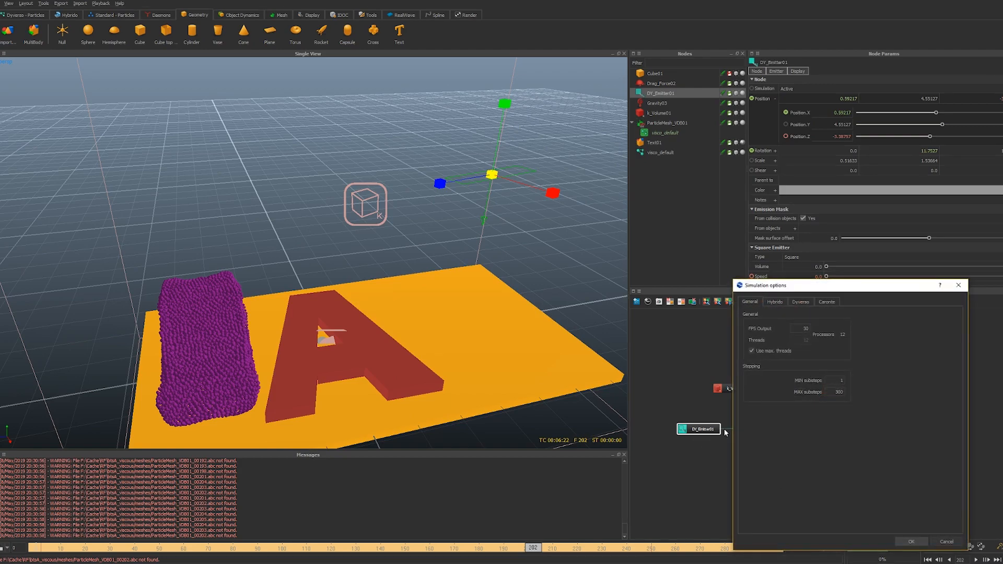
left_click(798, 303)
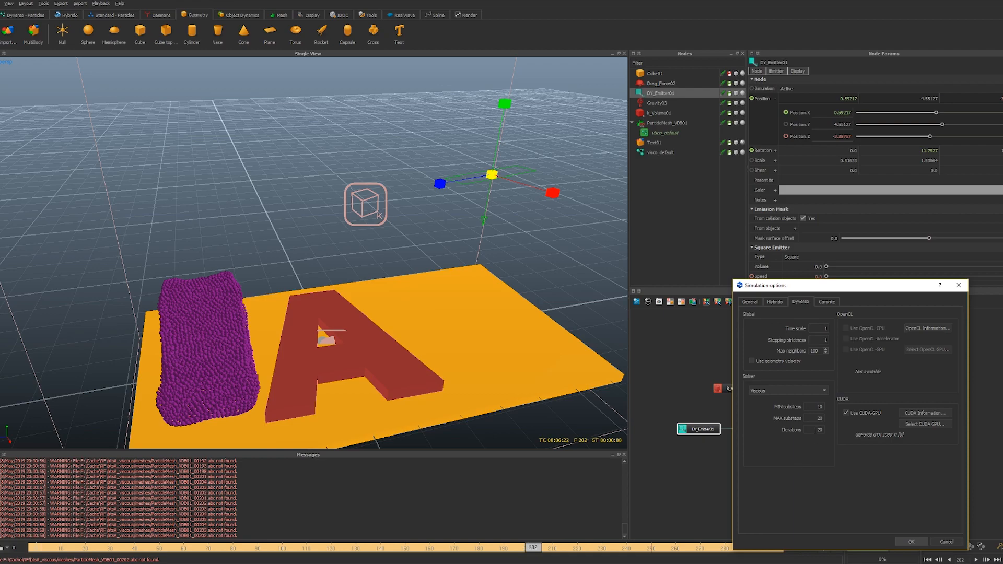
double_click(816, 418)
key("Return")
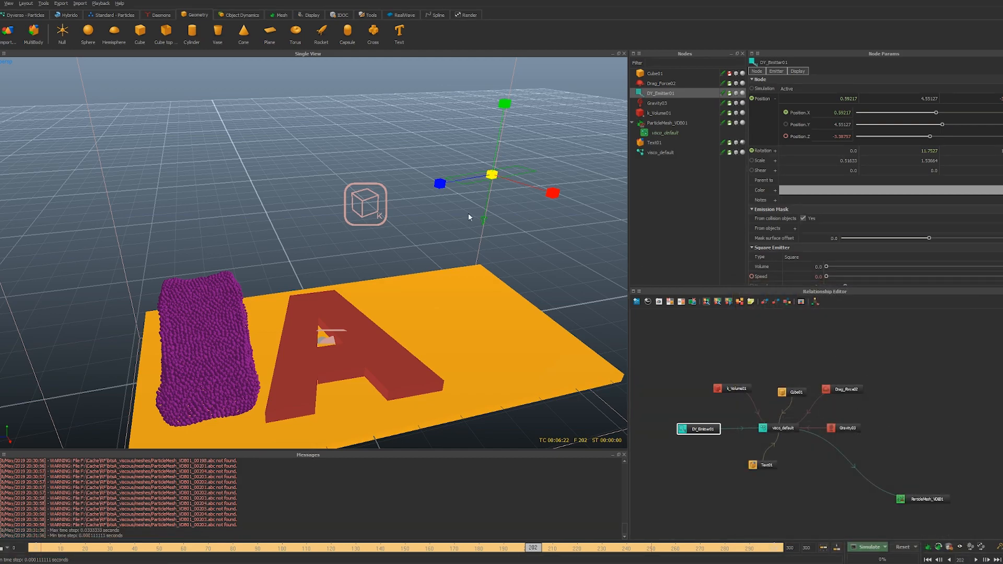
middle_click_drag(417, 222, 438, 198, "alt")
left_click_drag(437, 198, 416, 226, "alt")
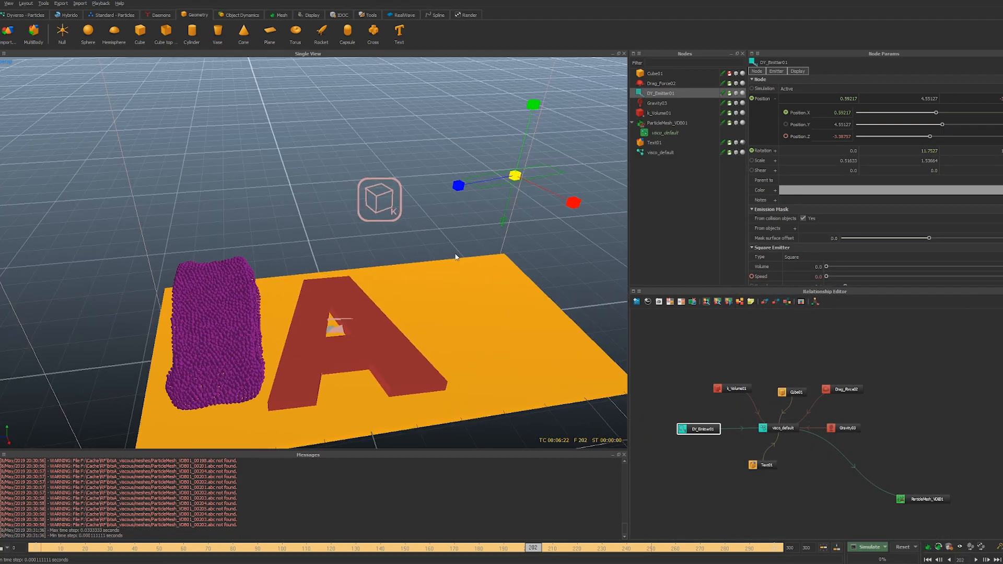
Run the simulation as a command-line job and scrub to frame 21 to examine the fluid ribbon above the letter
middle_click_drag(472, 277, 490, 262, "alt")
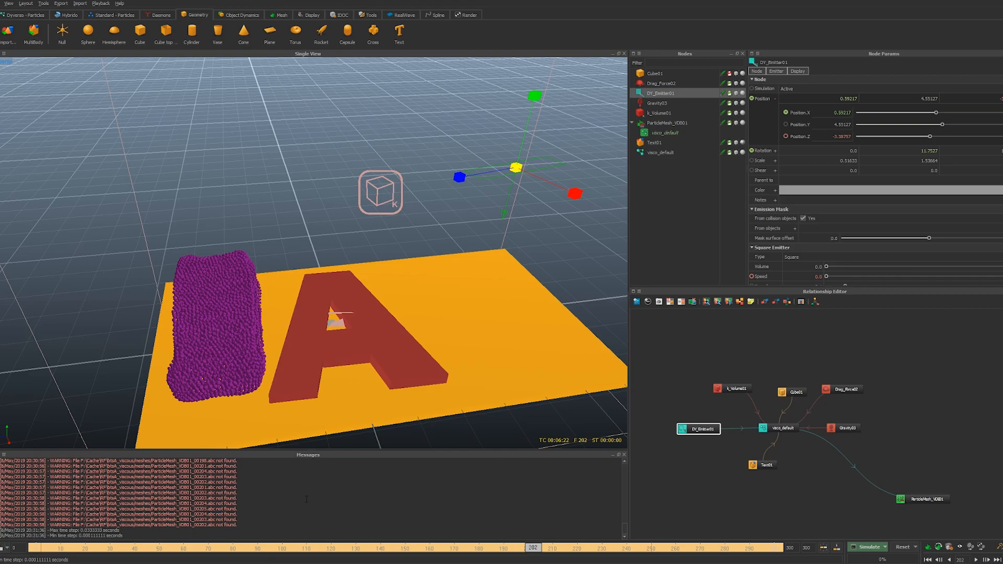
key("alt+a")
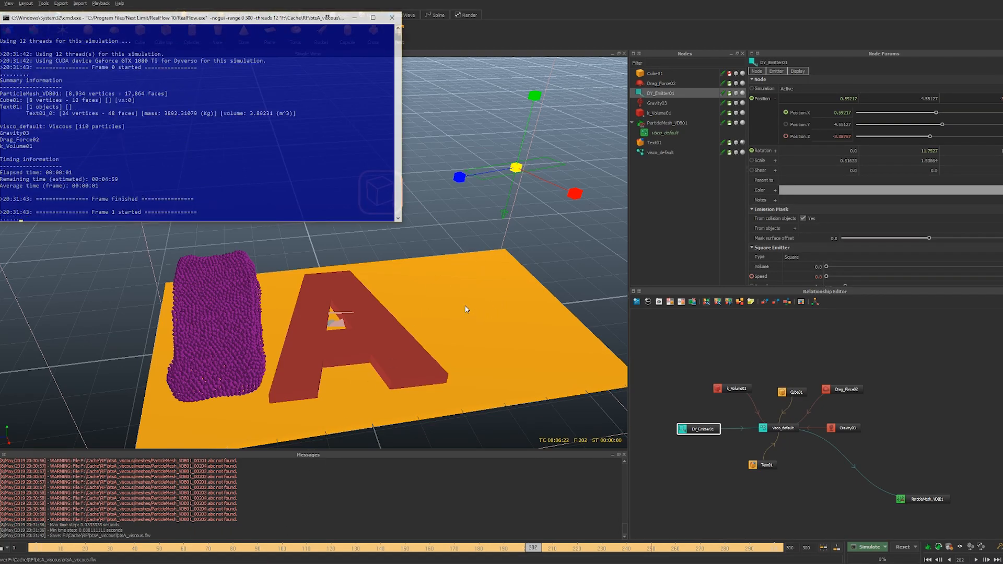
left_click_drag(34, 548, 88, 551)
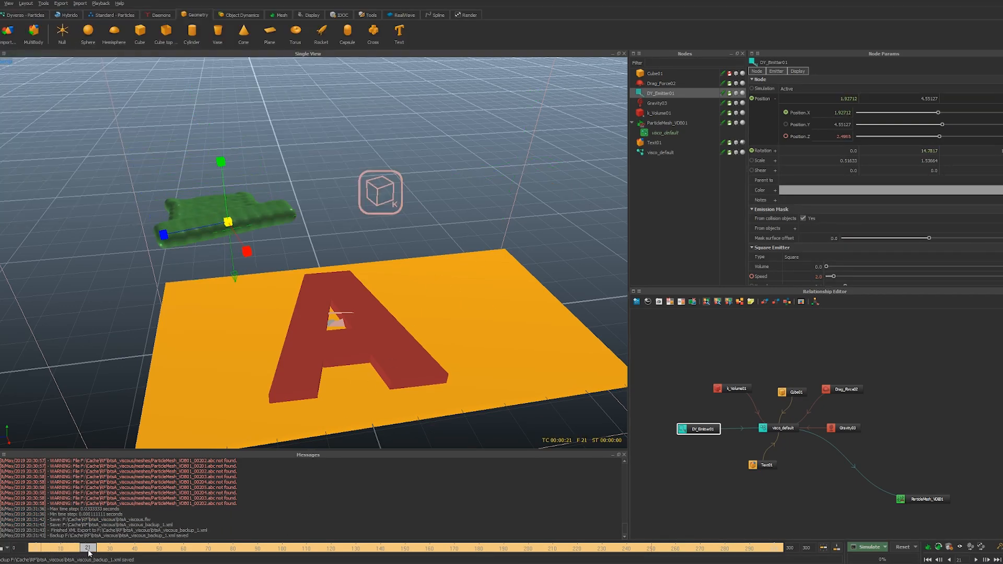
left_click_drag(235, 292, 365, 278, "alt")
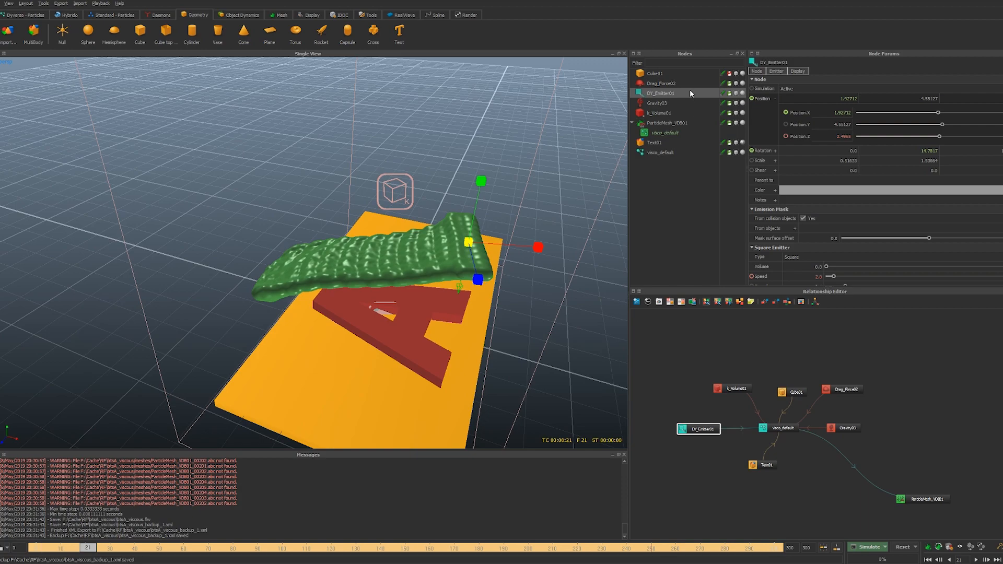
Return to frame 1 and tilt DY_Emitter01 with the Rotate tool, undoing the first rotation attempt
left_click_drag(58, 548, 24, 551)
key("e")
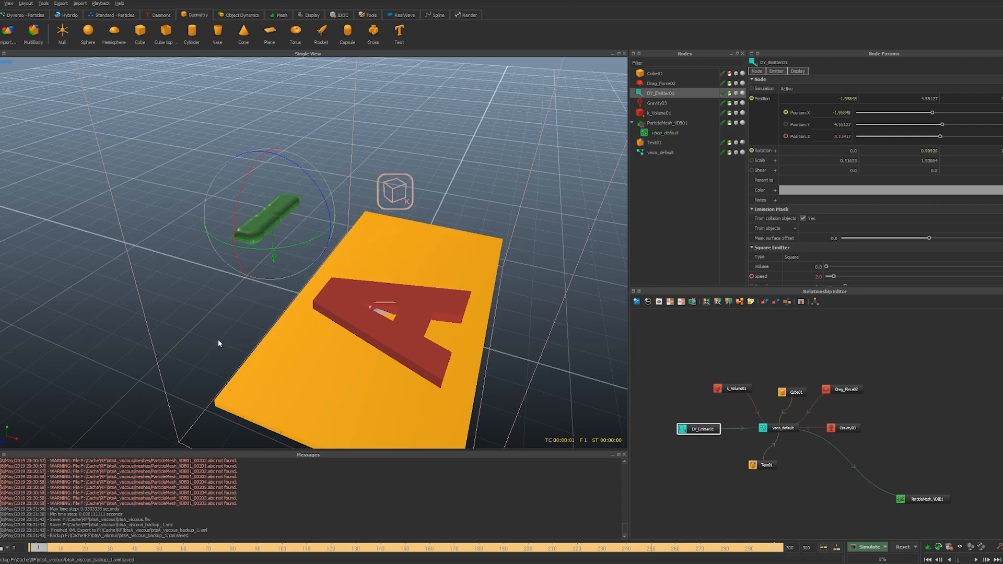
left_click_drag(301, 168, 319, 209)
key("ctrl+z")
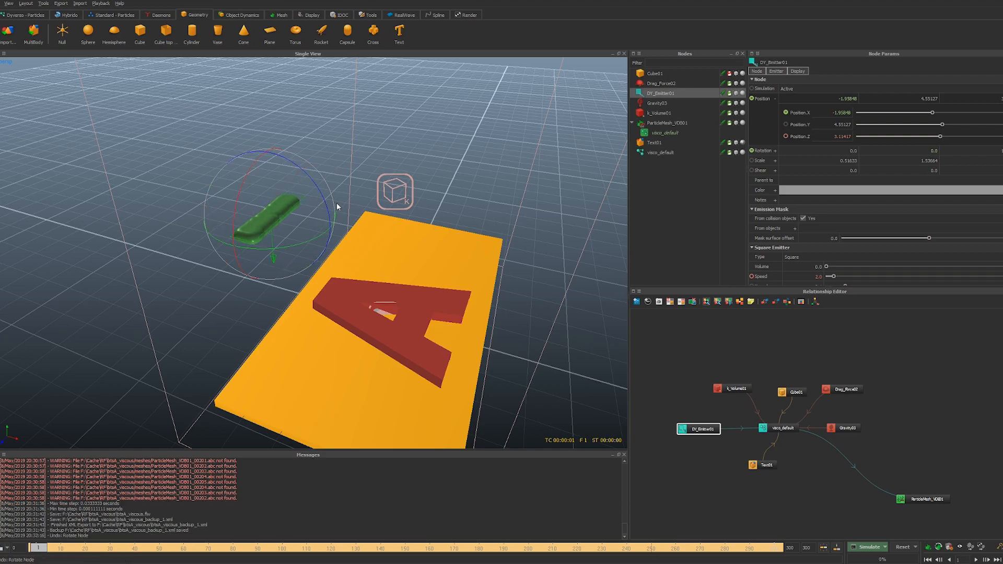
left_click(826, 111)
left_click(807, 113)
left_click(822, 112)
left_click_drag(306, 170, 326, 204)
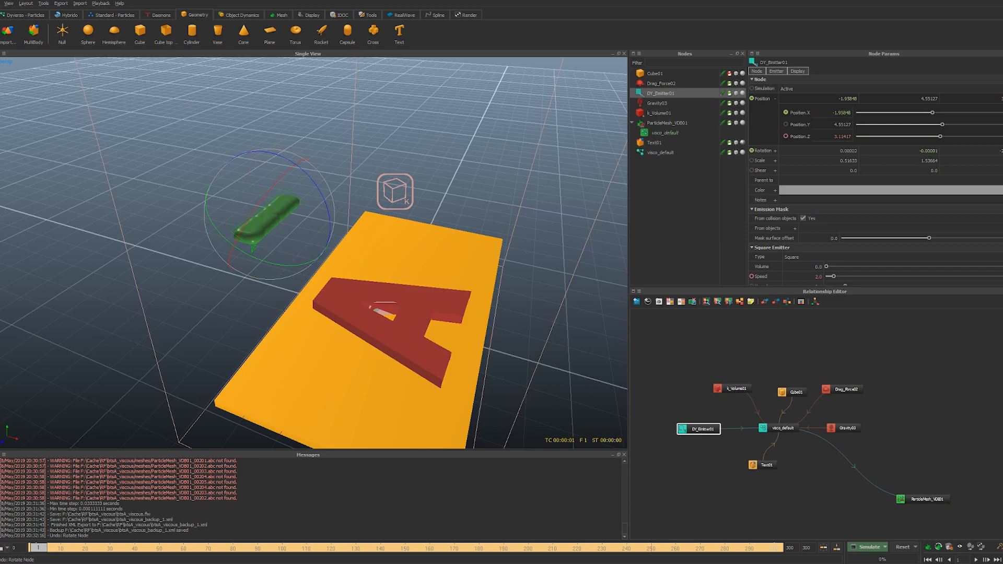
Enter a new Z rotation for DY_Emitter01
left_click(992, 150)
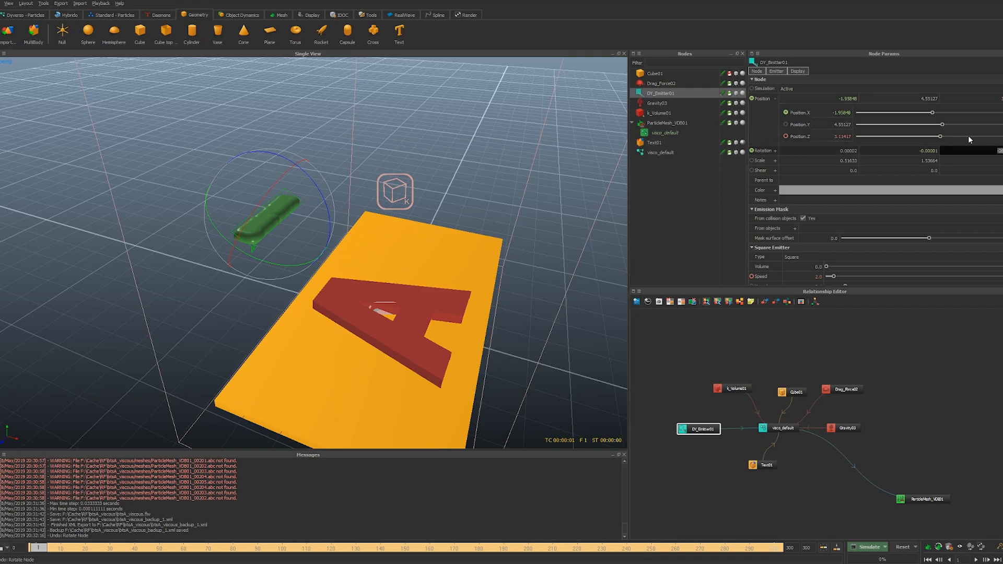
key("BackSpace")
type("=25sin(4")
key("Return")
Review the simulated frames between about 123 and 36, and stop the running command-line simulation
left_click_drag(36, 551, 303, 563)
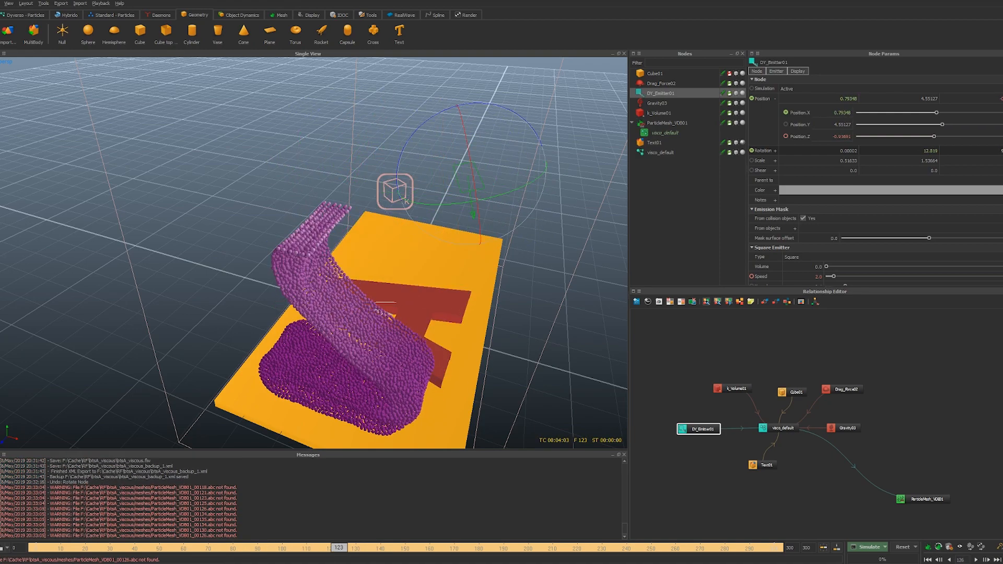
left_click_drag(250, 559, 148, 557)
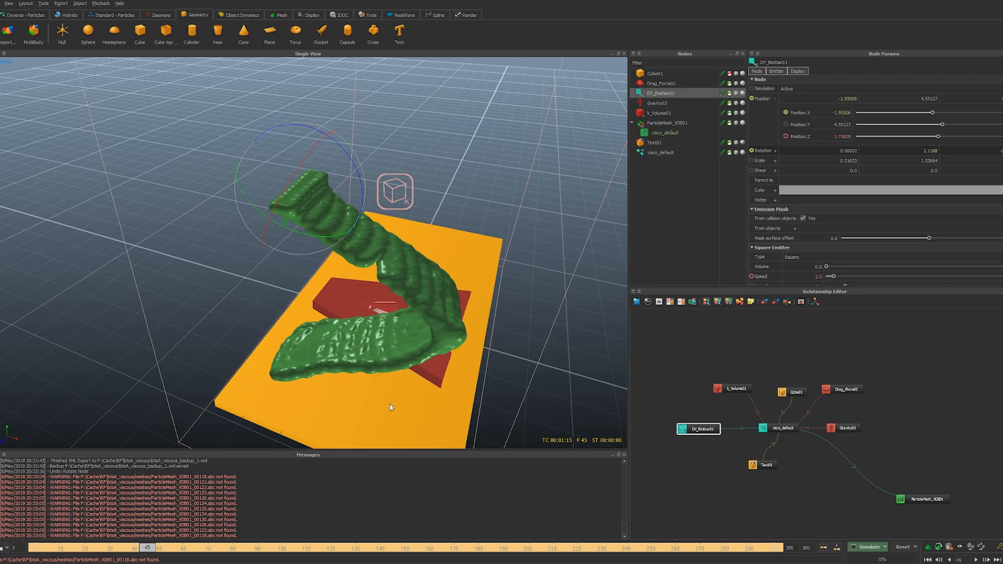
key("alt+Tab")
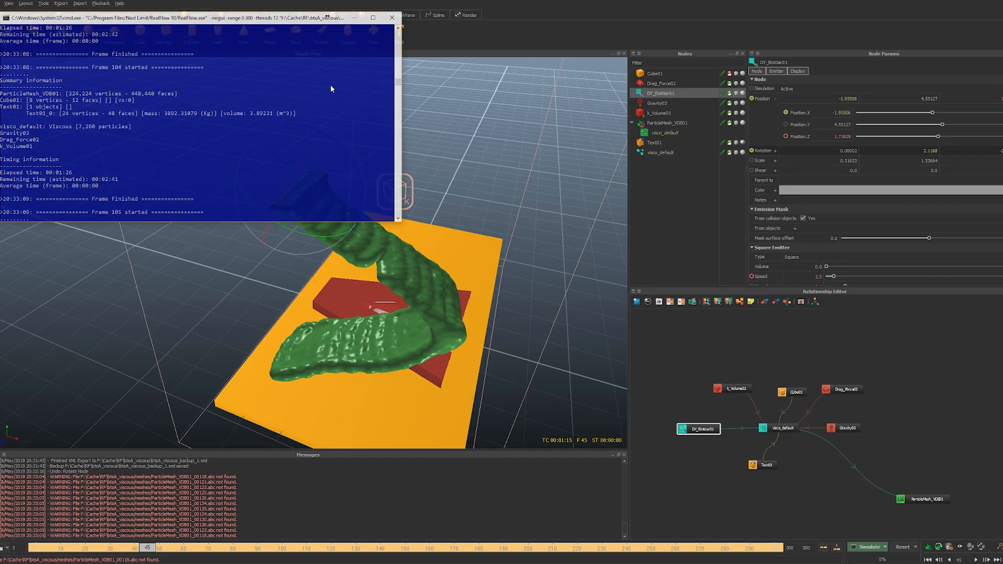
left_click(392, 18)
mouse_move(106, 550)
left_mouse_down()
mouse_move(92, 550)
mouse_move(165, 548)
mouse_move(125, 548)
left_mouse_up()
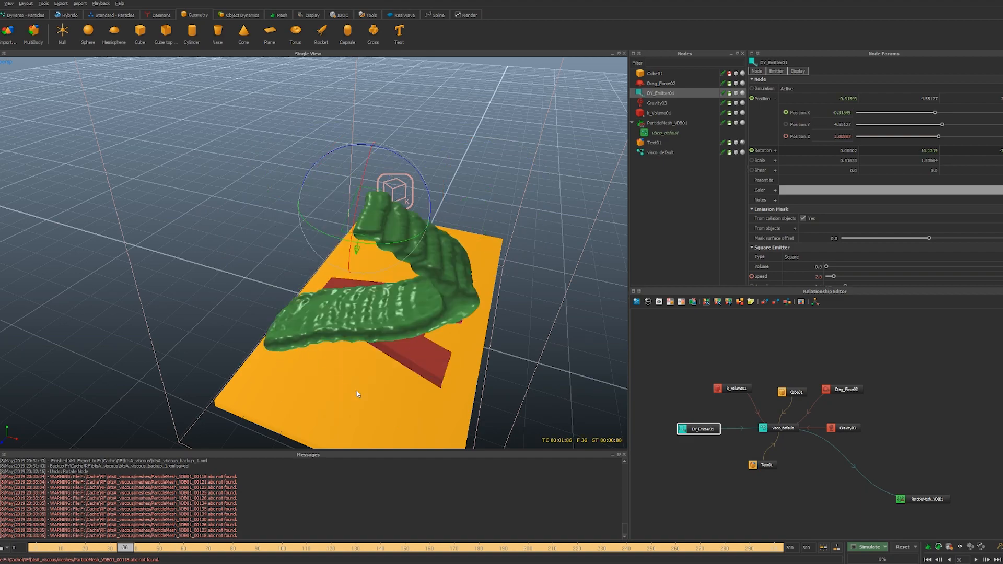
Reset the scene, launch a new command-line simulation, and scrub to frame 9 to check the start of the flow
key("ctrl+r")
key("Return")
key("ctrl+a")
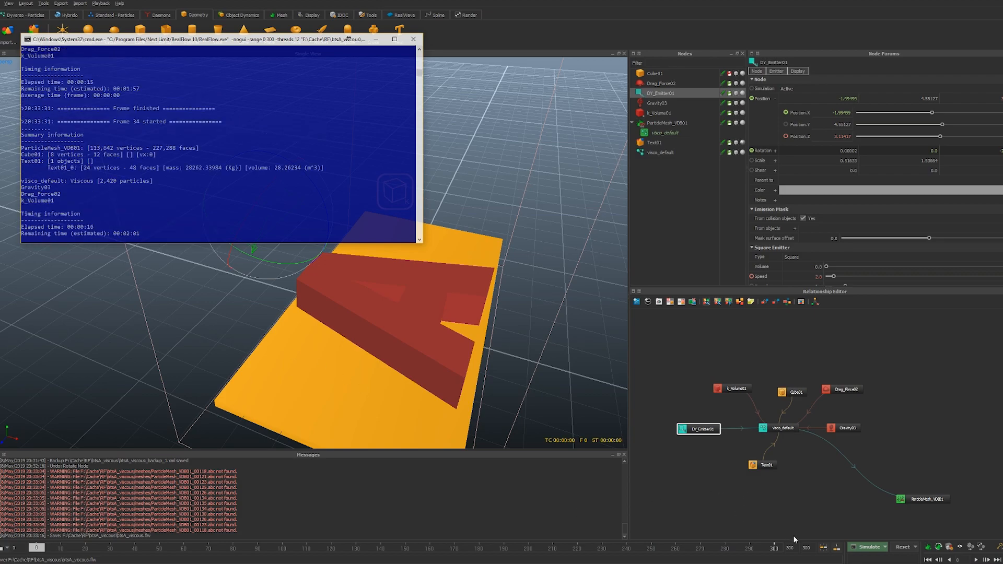
left_click(820, 546)
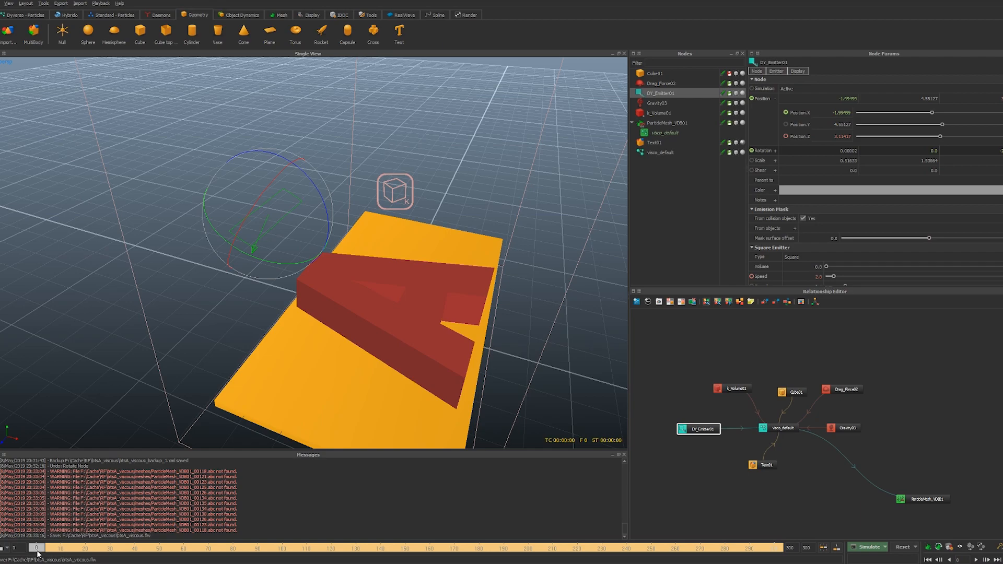
left_click_drag(79, 556, 59, 560)
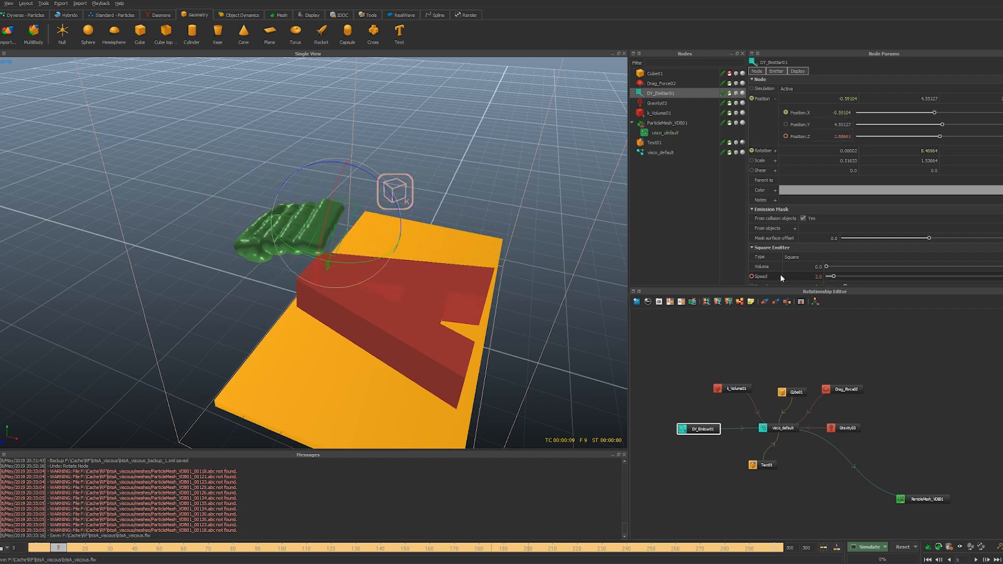
Undo the last added keyframe on DY_Emitter01's Speed curve and set the speed key at frame 185 to 4
double_click(764, 280)
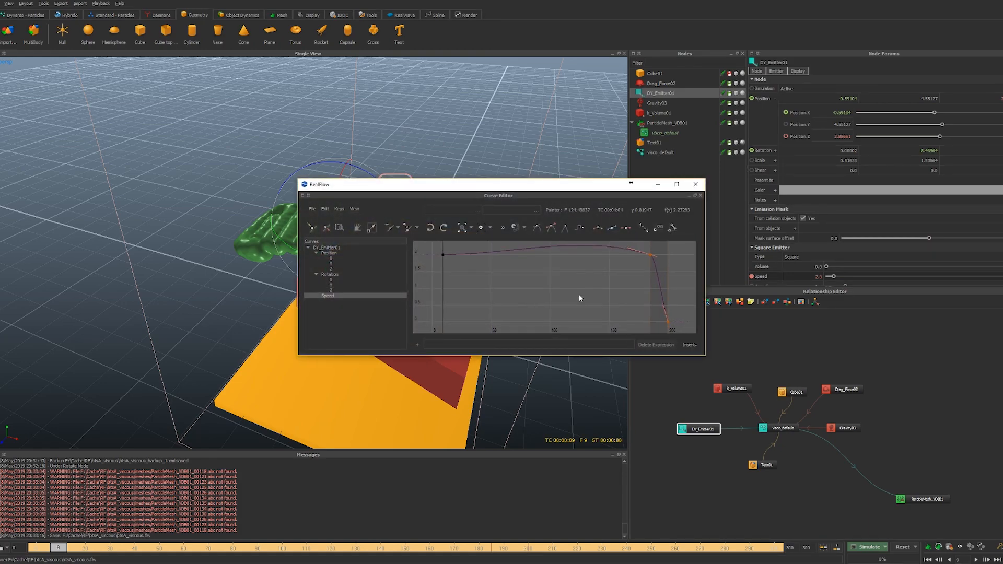
key("ctrl+z")
left_click(655, 278)
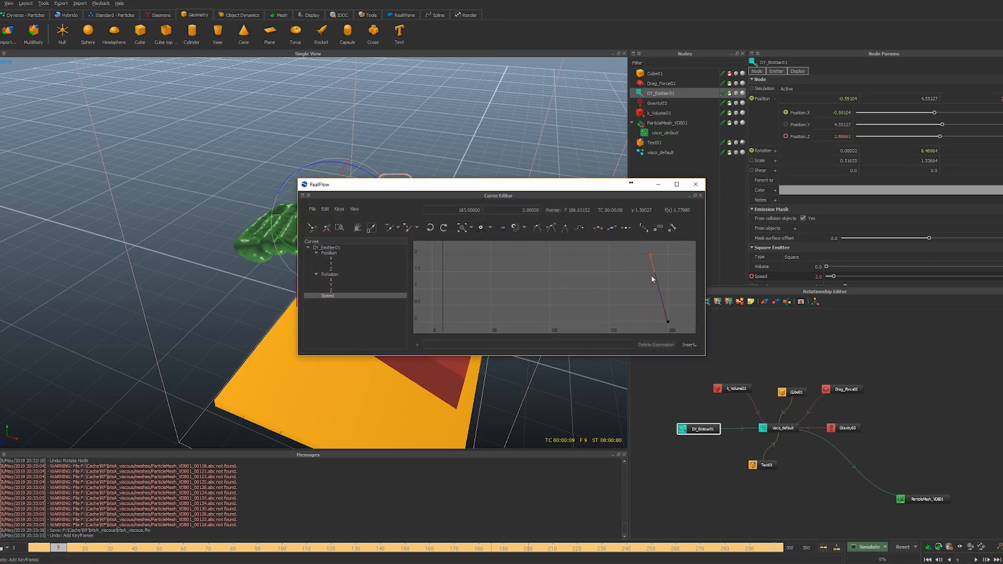
type("4")
key("Return")
Set DY_Emitter01's V random to 0.2 and H random to 0.25
scroll(824, 243, "down", 1)
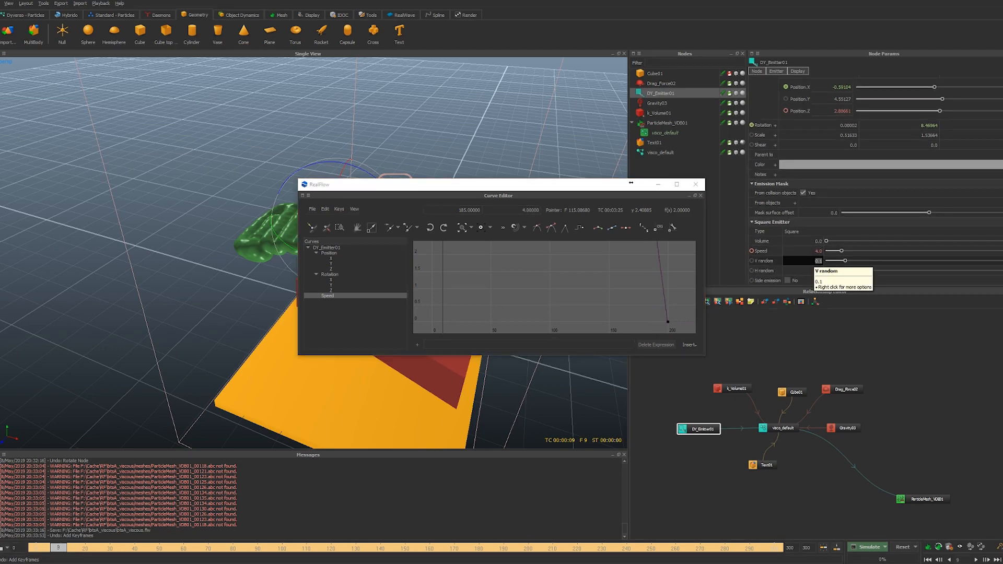
type("0.2")
key("Tab")
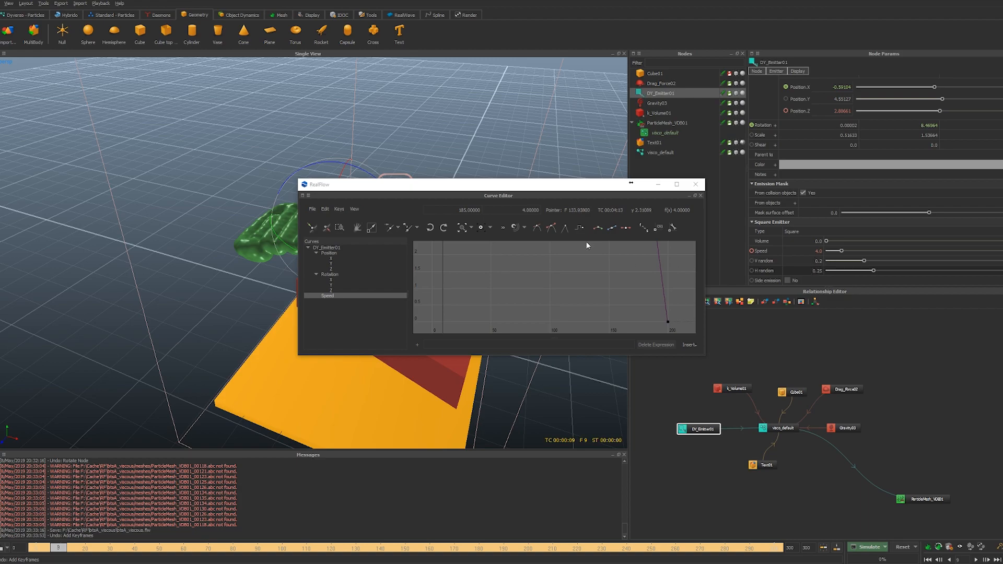
Stop the running command-line simulation and move the Curve Editor off the fluid
right_click(287, 563)
left_click(286, 557)
left_click(412, 39)
left_click_drag(501, 189, 525, 266)
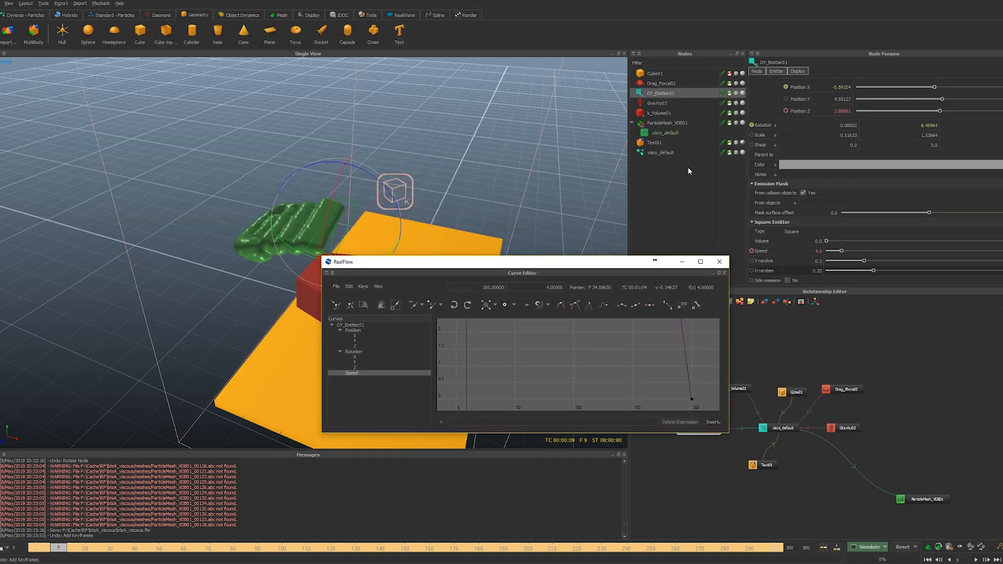
Widen DY_Emitter01 to an X scale of about 0.74, and reset and relaunch the simulation
left_click(667, 93)
key("r")
key("ctrl+a")
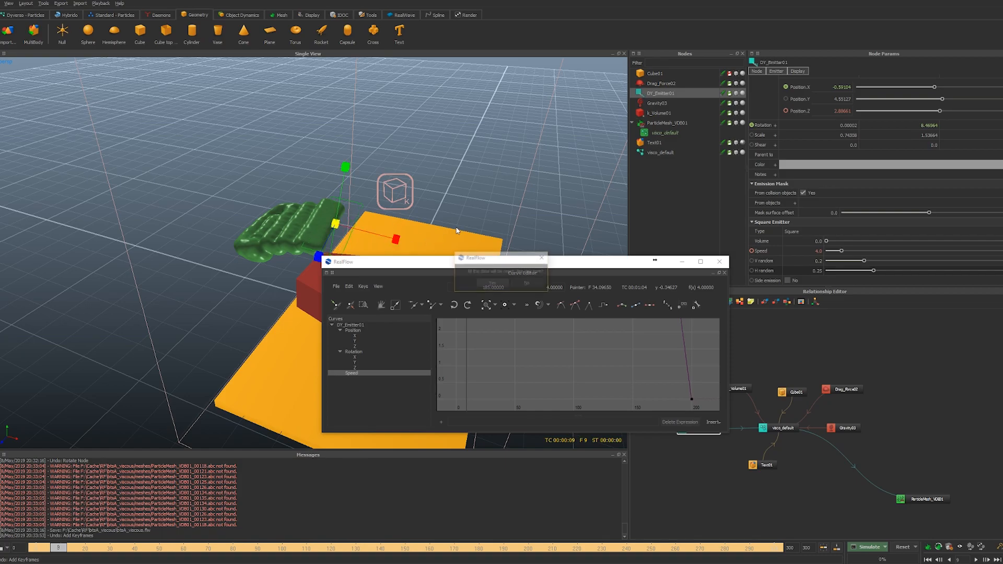
Clear the console and Curve Editor out of the view and examine the fluid at frames 23 and 44
left_click_drag(303, 63, 301, 330)
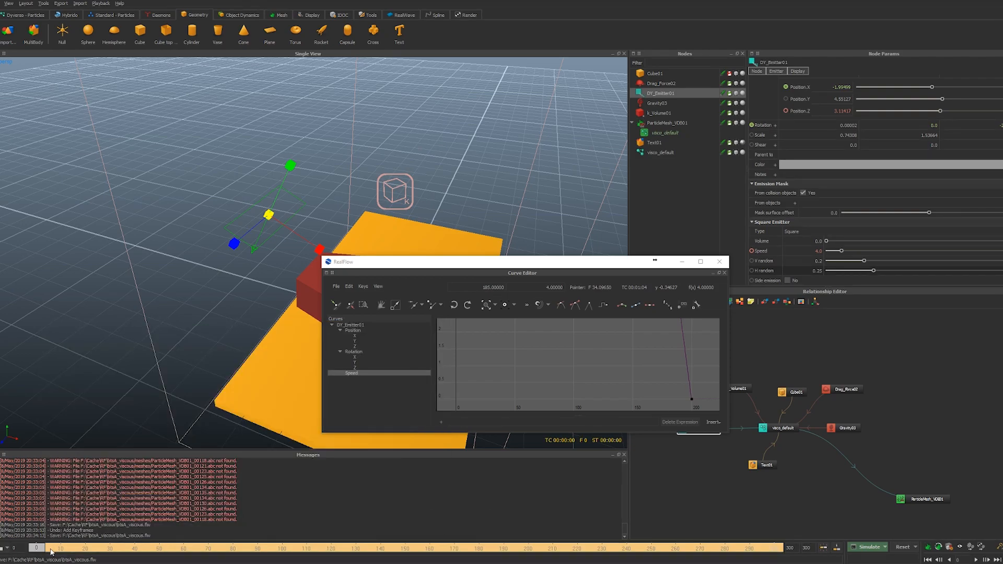
left_click_drag(50, 551, 93, 528)
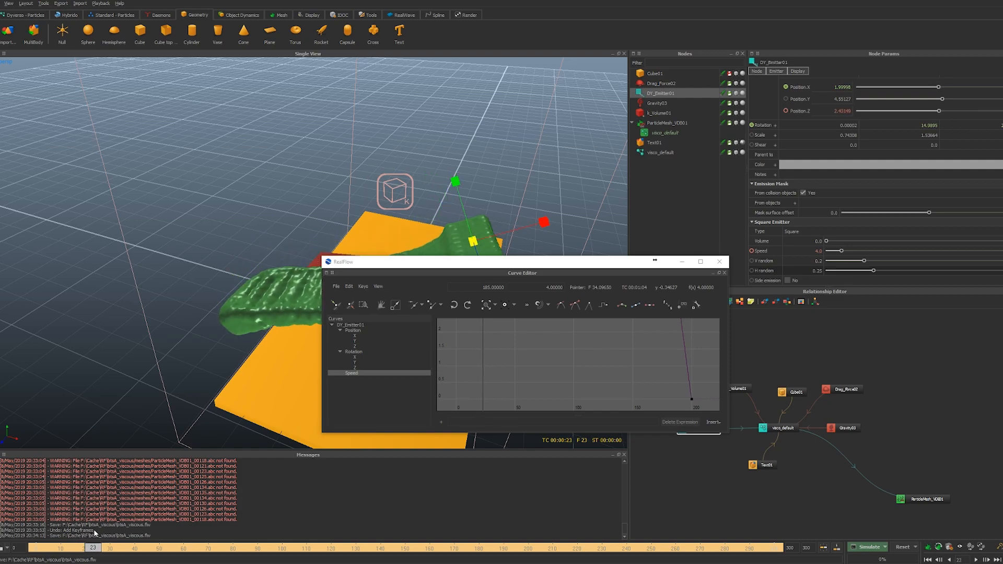
left_click_drag(459, 261, 0, 196)
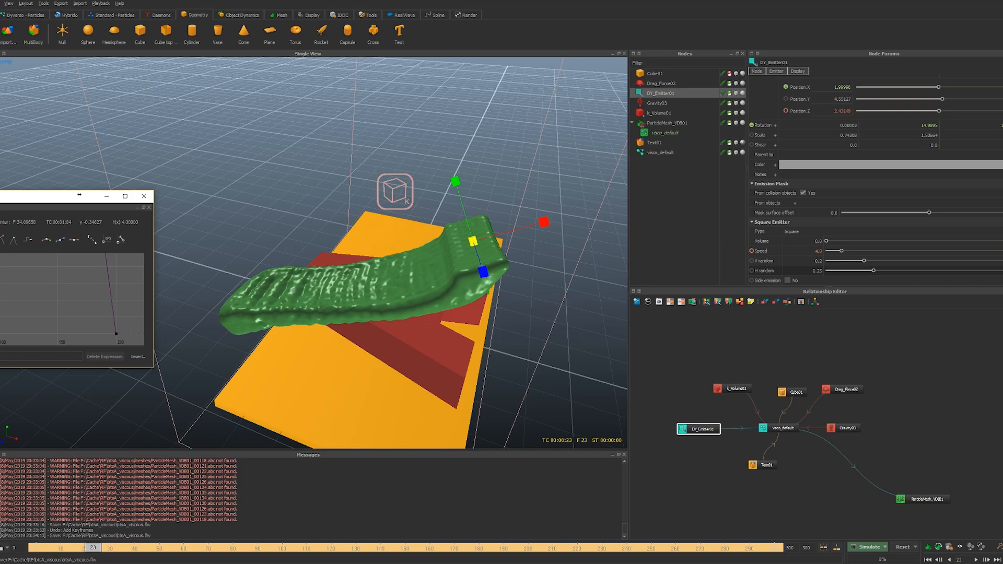
left_click_drag(80, 195, 21, 201)
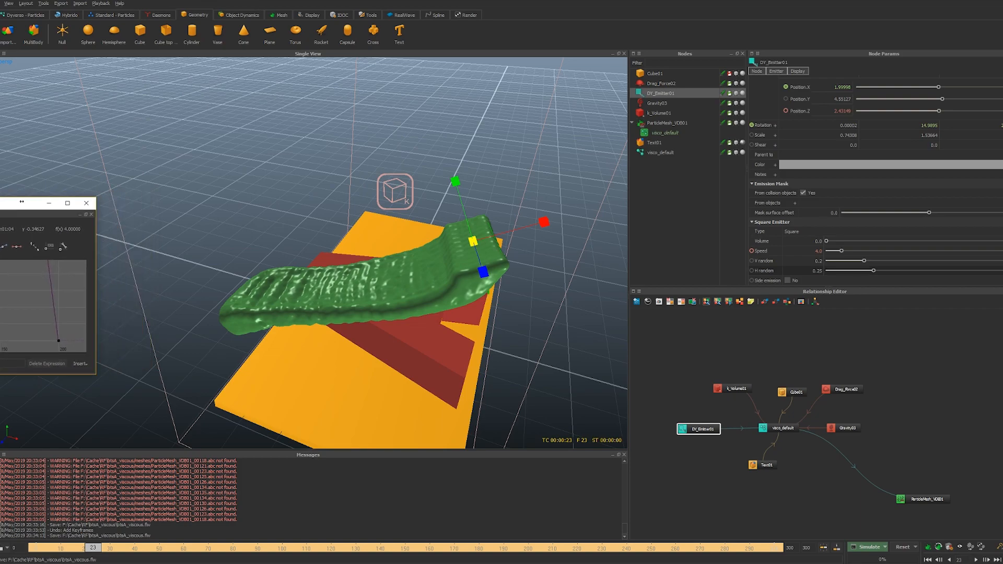
left_click_drag(82, 546, 146, 545)
middle_click_drag(347, 361, 339, 324)
left_click_drag(2, 207, 244, 109)
left_click(331, 104)
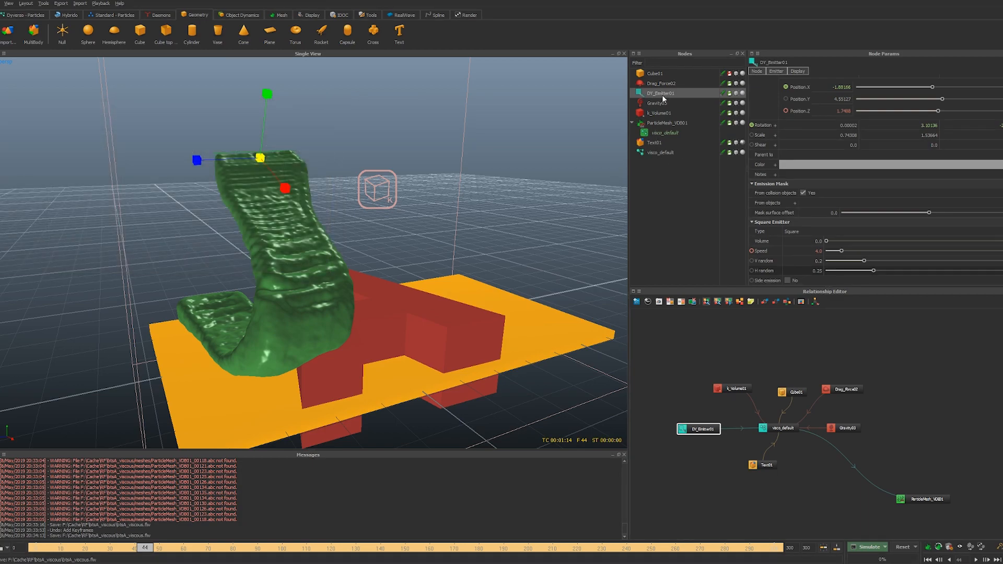
Set the particle resolution of visco_default to 10
left_click(672, 153)
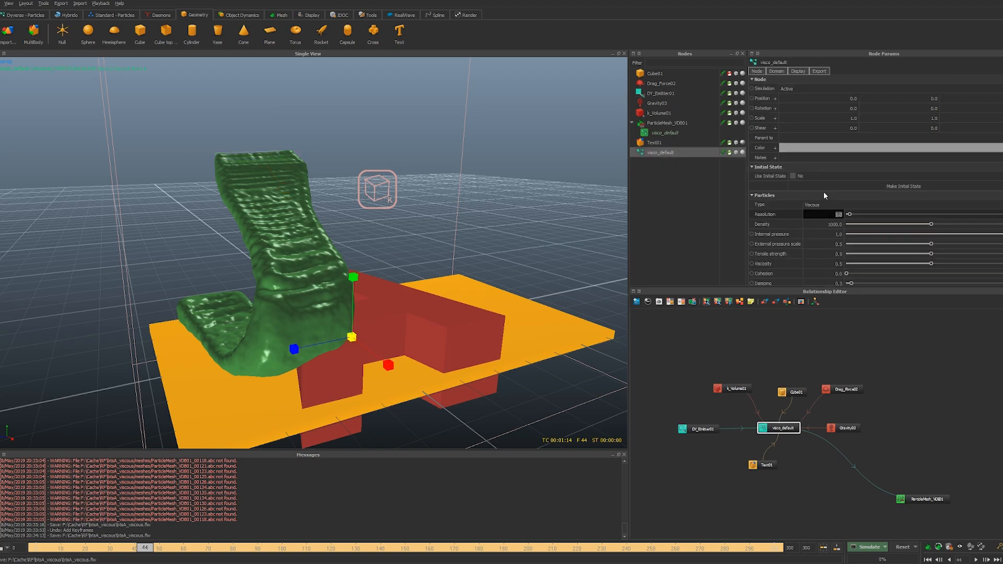
type("10")
key("Return")
Reset the scene, stop the old command-line job, and start a new simulation at the higher resolution
left_click_drag(501, 242, 442, 292, "alt")
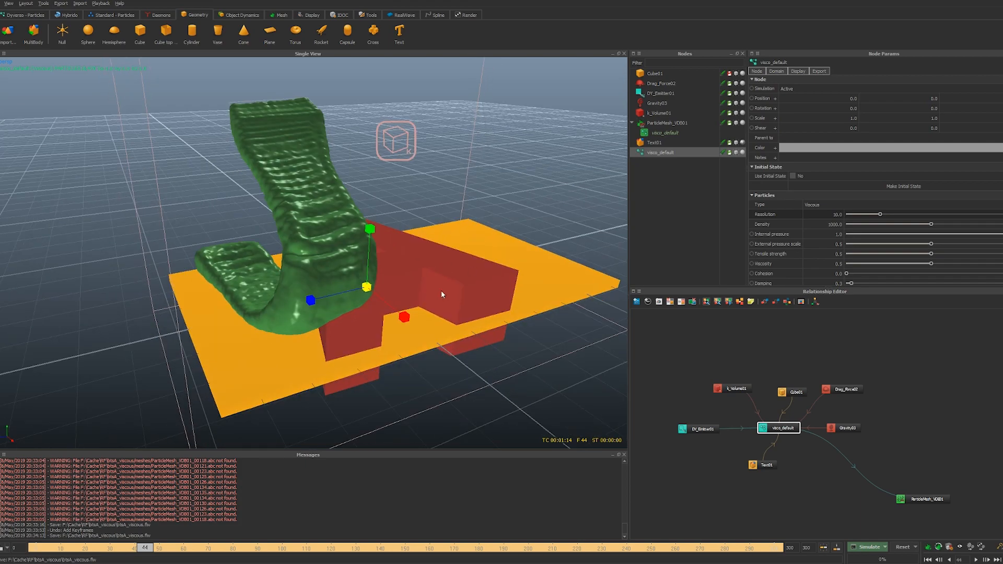
key("ctrl+r")
key("Return")
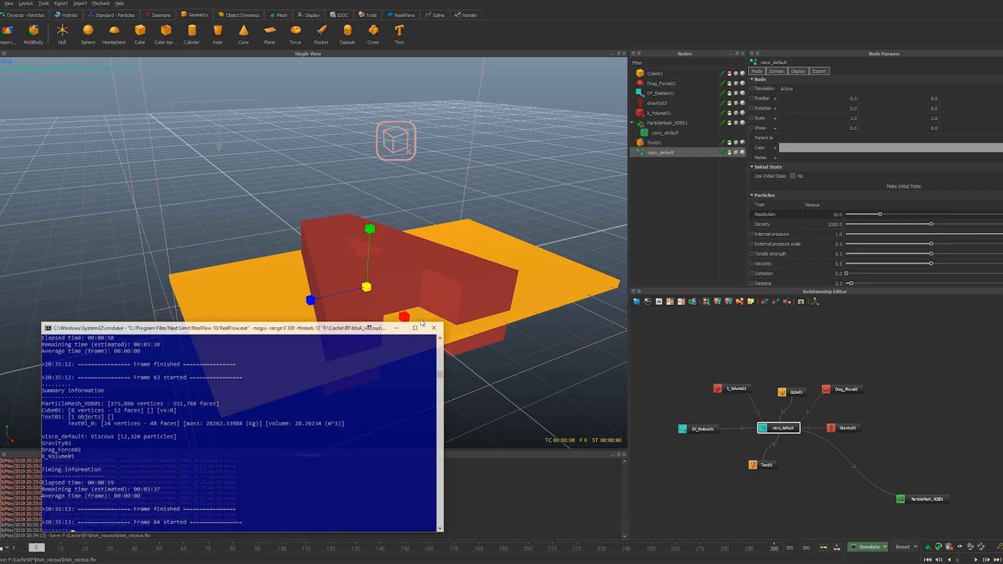
key("ctrl+c")
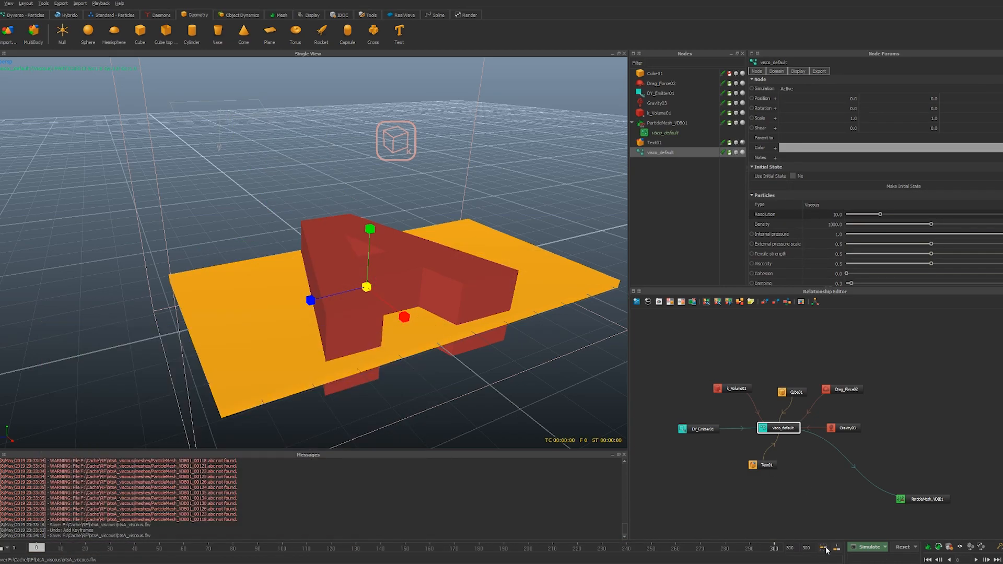
left_click(860, 547)
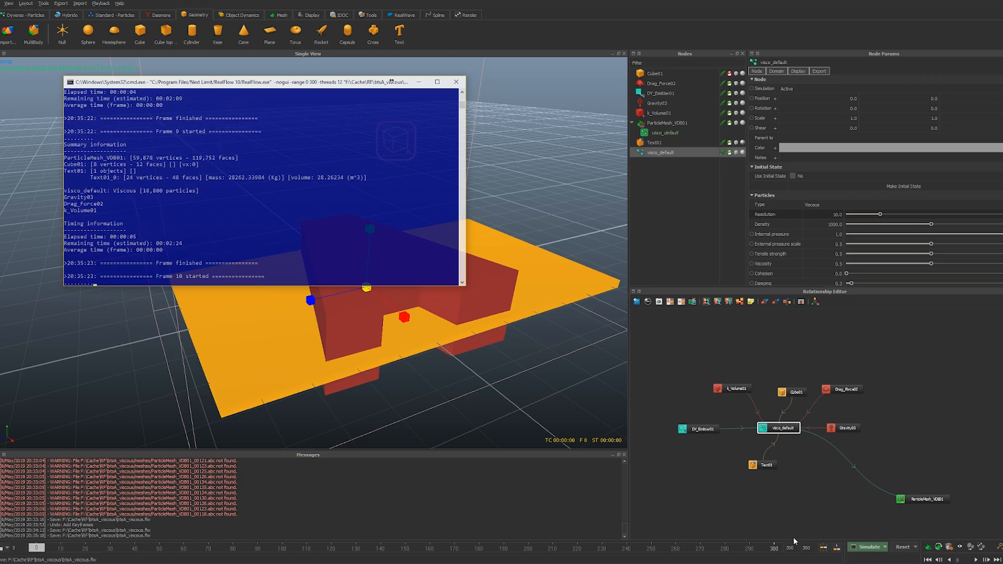
Move the console aside, scrub to frame 17, and examine the higher-resolution fluid above the letter from several angles
left_click_drag(301, 88, 0, 104)
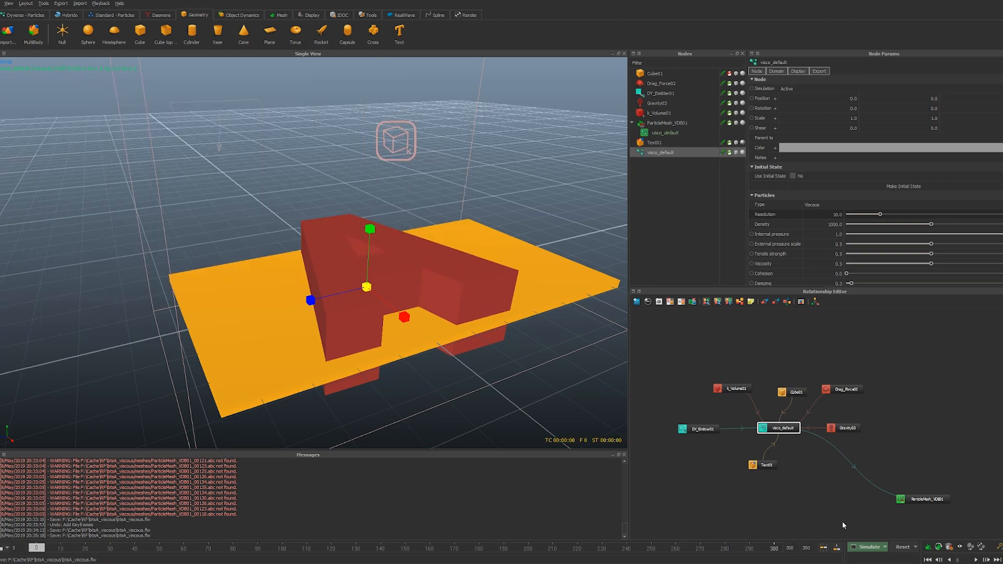
mouse_move(44, 553)
left_mouse_down()
mouse_move(89, 555)
mouse_move(68, 551)
mouse_move(79, 553)
left_mouse_up()
left_click_drag(196, 287, 281, 271, "alt")
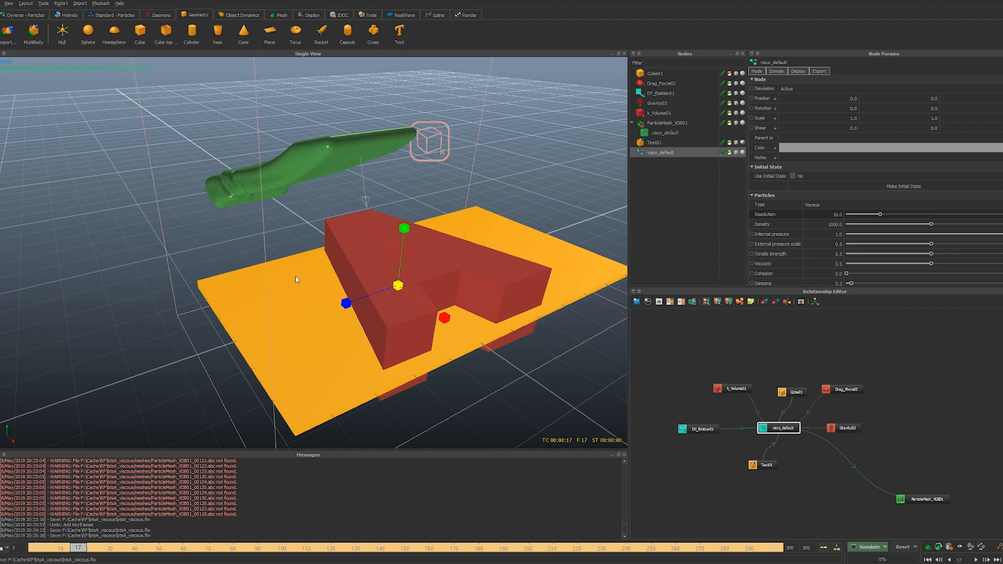
left_click_drag(375, 309, 376, 346, "alt")
left_click_drag(505, 259, 443, 272, "alt")
mouse_move(405, 279)
middle_mouse_down("alt")
mouse_move(388, 282)
mouse_move(413, 276)
middle_mouse_up("alt")
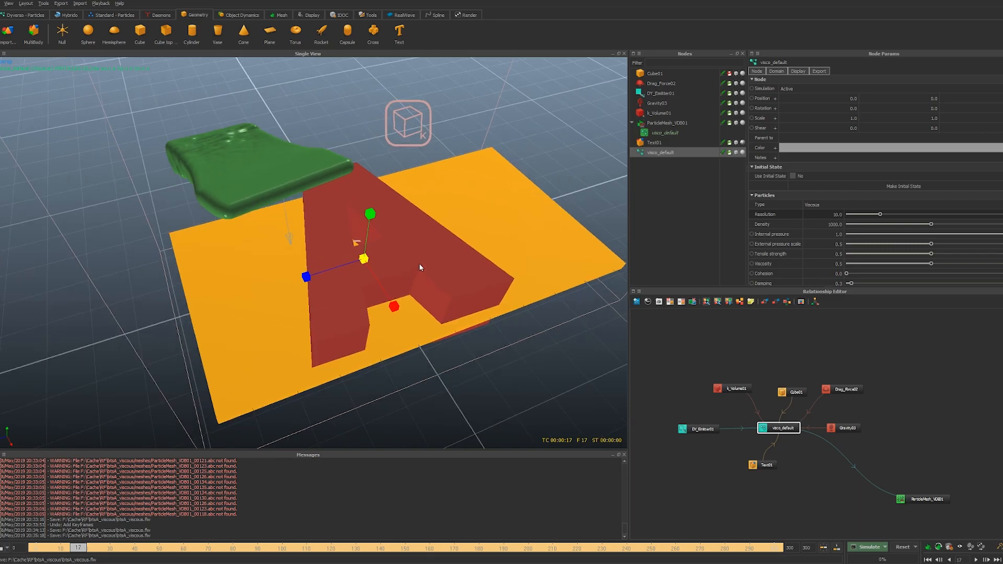
mouse_move(437, 244)
left_mouse_down("alt")
mouse_move(448, 251)
mouse_move(414, 255)
mouse_move(427, 277)
mouse_move(505, 267)
mouse_move(421, 242)
mouse_move(417, 230)
mouse_move(495, 231)
mouse_move(428, 250)
mouse_move(397, 235)
left_mouse_up("alt")
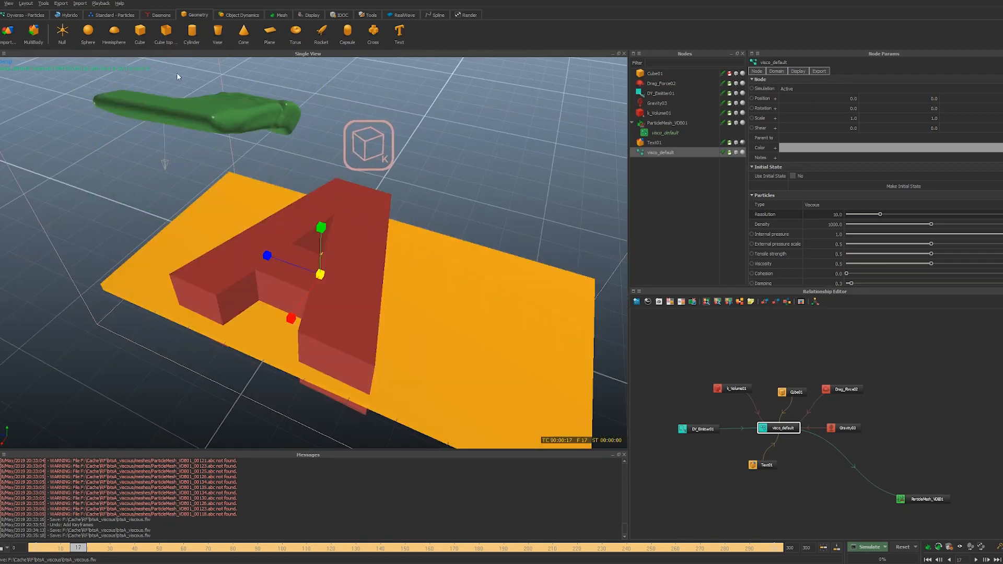
Turn off Fast View for the viewport and examine the fluid above the letter at frame 17
left_click(9, 4)
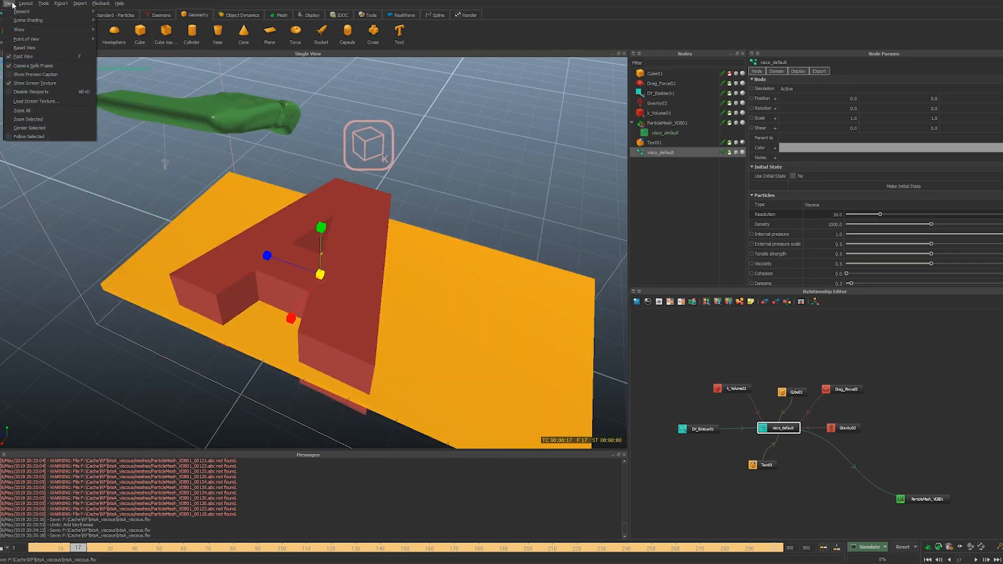
left_click(24, 57)
mouse_move(313, 246)
left_mouse_down("alt")
mouse_move(299, 271)
mouse_move(270, 240)
mouse_move(243, 281)
mouse_move(298, 299)
mouse_move(333, 278)
left_mouse_up("alt")
left_click_drag(396, 296, 114, 59, "alt")
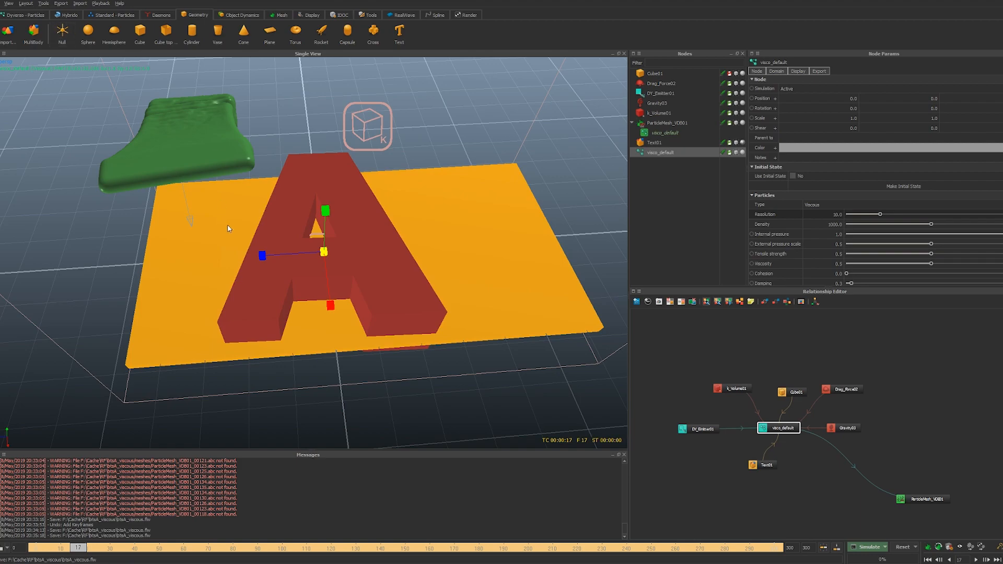
left_click_drag(226, 229, 405, 226, "alt")
right_click_drag(405, 226, 335, 219, "alt")
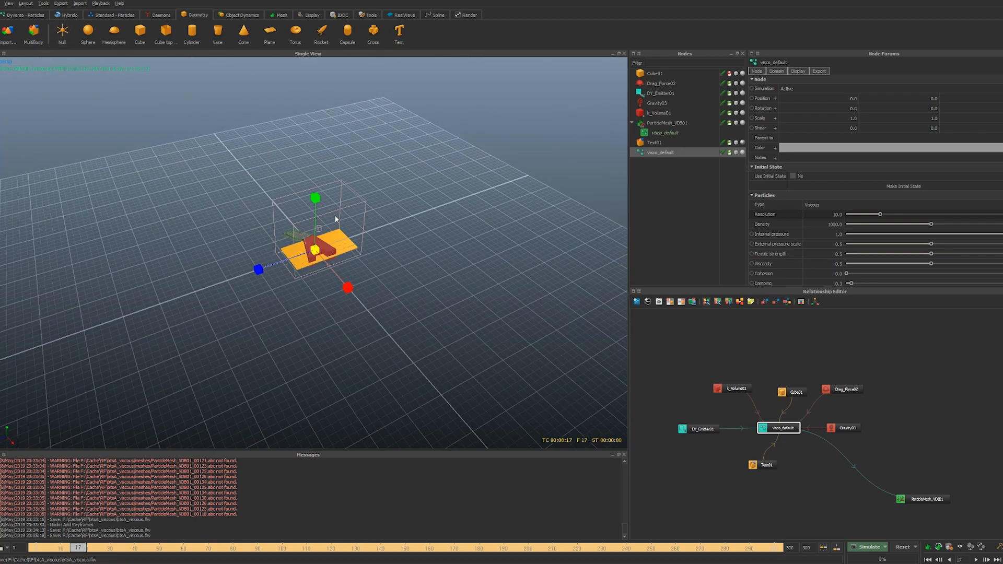
Select the letter A, zoom to fit the whole scene, and examine the fluid and letter from the front
left_click(334, 249)
left_click(9, 4)
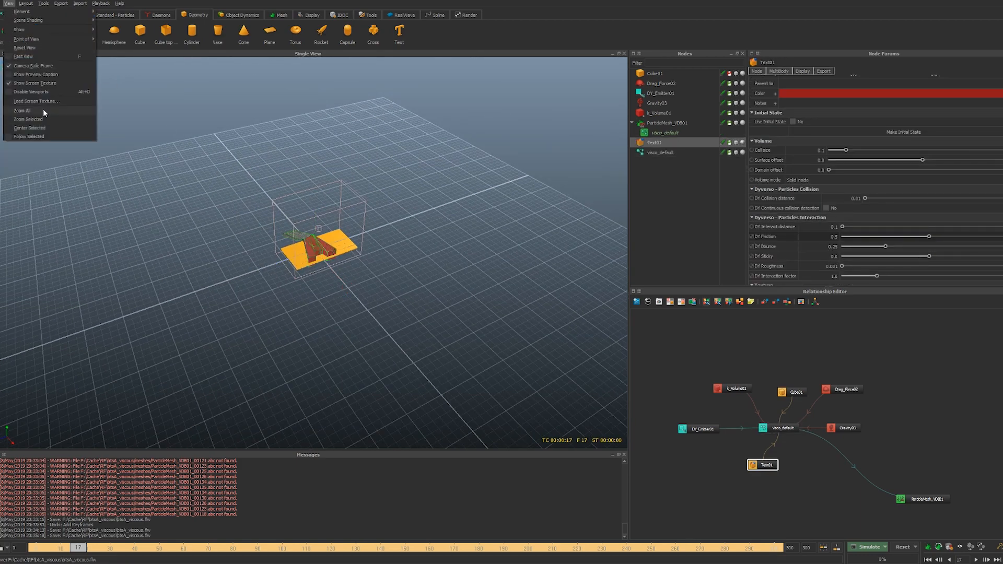
left_click(22, 111)
right_click_drag(411, 344, 426, 301, "alt")
left_click_drag(296, 237, 263, 259, "alt")
left_click_drag(331, 269, 315, 294, "alt")
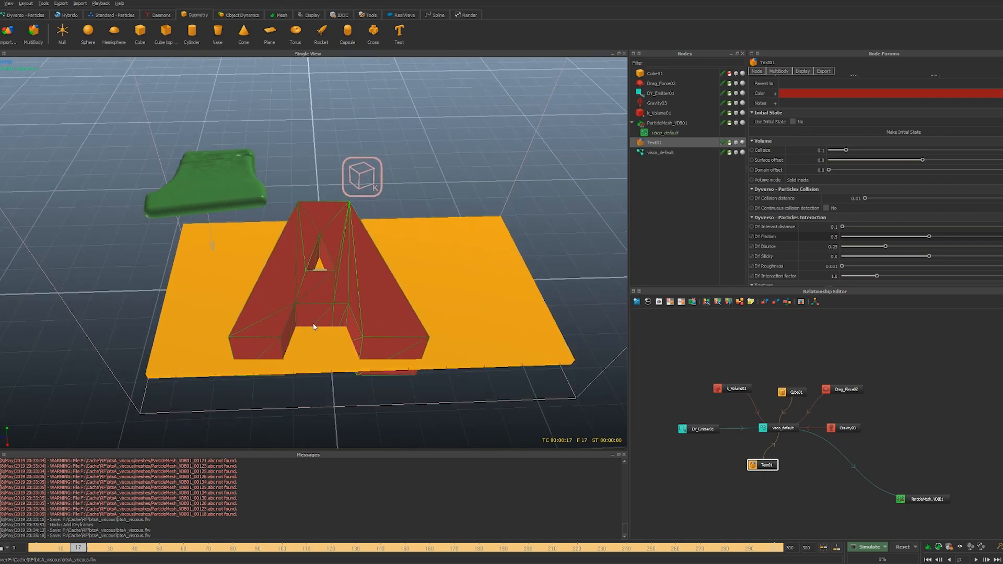
Scrub to frames 41 and 59 to examine the fluid, checking the simulation progress in the console
left_click_drag(84, 548, 138, 543)
left_click_drag(192, 315, 730, 46, "alt")
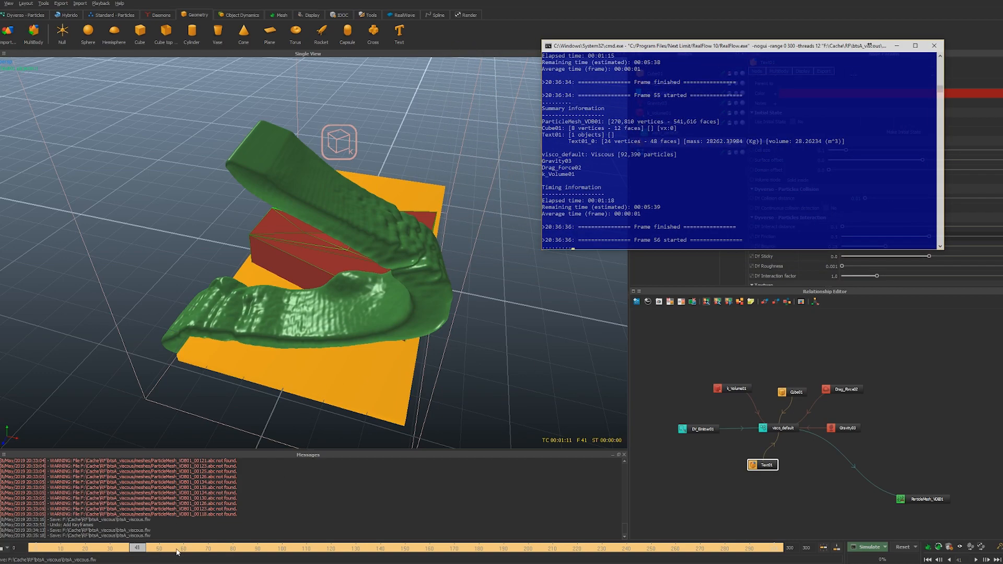
left_click_drag(139, 549, 182, 551)
key("alt+Tab")
key("alt+Tab")
left_click_drag(496, 321, 438, 318, "alt")
key("alt+Tab")
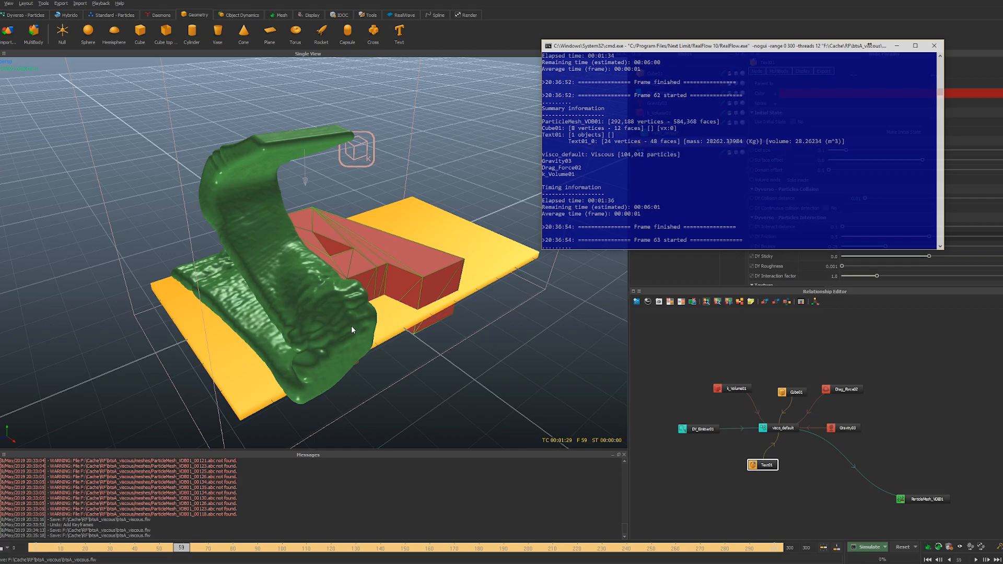
key("alt+Tab")
Replay the fluid's fall from the early frames up to frame 64 and examine its folds over the letter
left_click_drag(360, 333, 282, 344, "alt")
left_click_drag(392, 354, 271, 409, "alt")
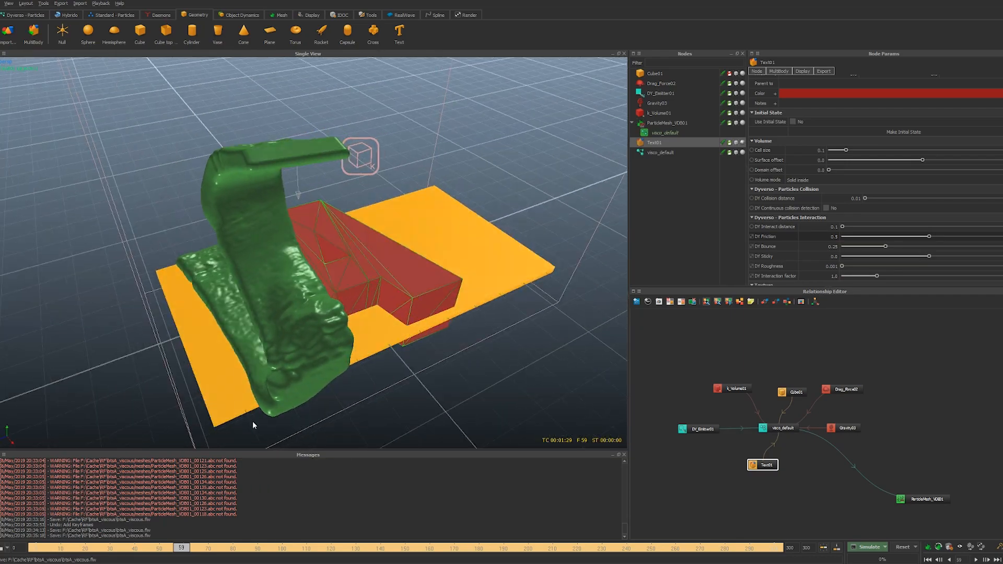
left_click_drag(146, 549, 34, 545)
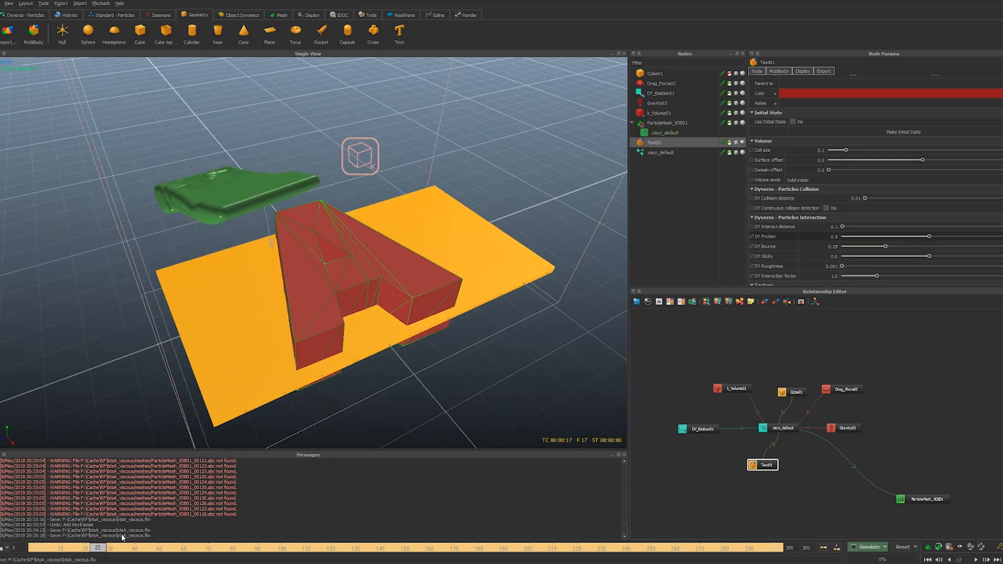
mouse_move(133, 510)
left_mouse_down()
mouse_move(108, 508)
mouse_move(215, 499)
mouse_move(180, 496)
mouse_move(211, 487)
mouse_move(193, 484)
left_mouse_up()
left_click_drag(292, 334, 318, 318, "alt")
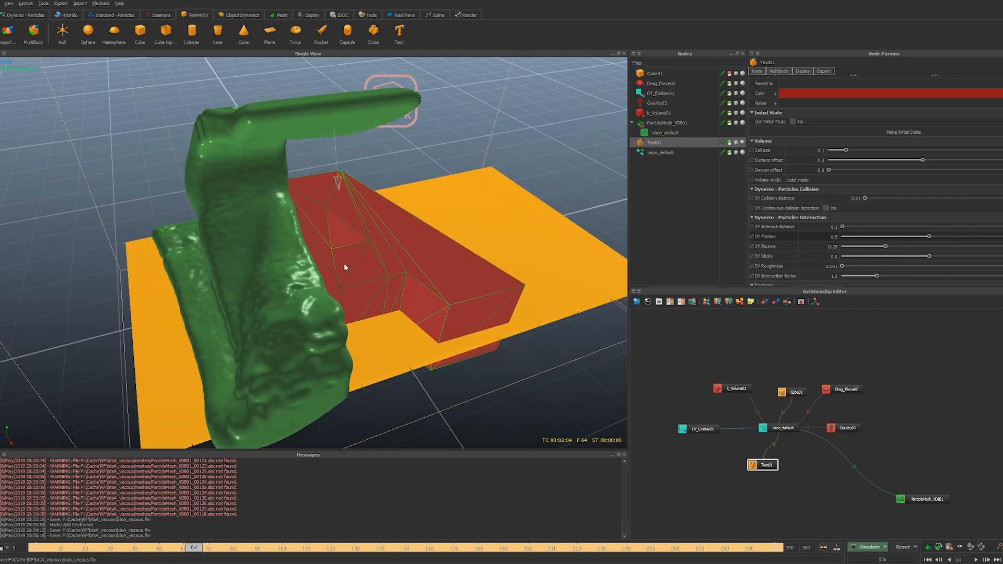
left_click_drag(290, 228, 266, 241, "alt")
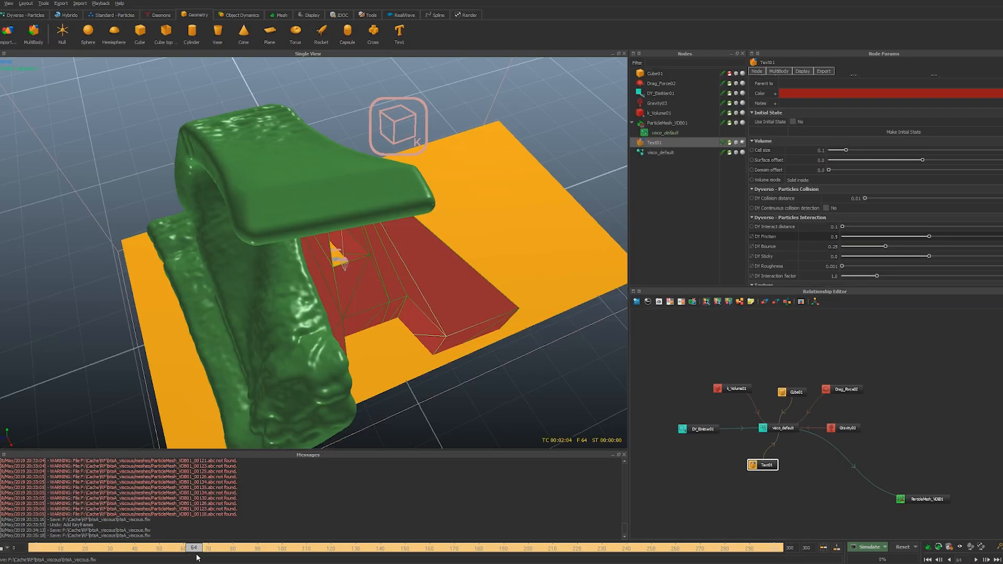
Scrub to frame 95 to examine the layered folds, then read the simulation's time estimates in the console
left_click_drag(198, 547, 270, 546)
middle_click_drag(323, 360, 290, 340)
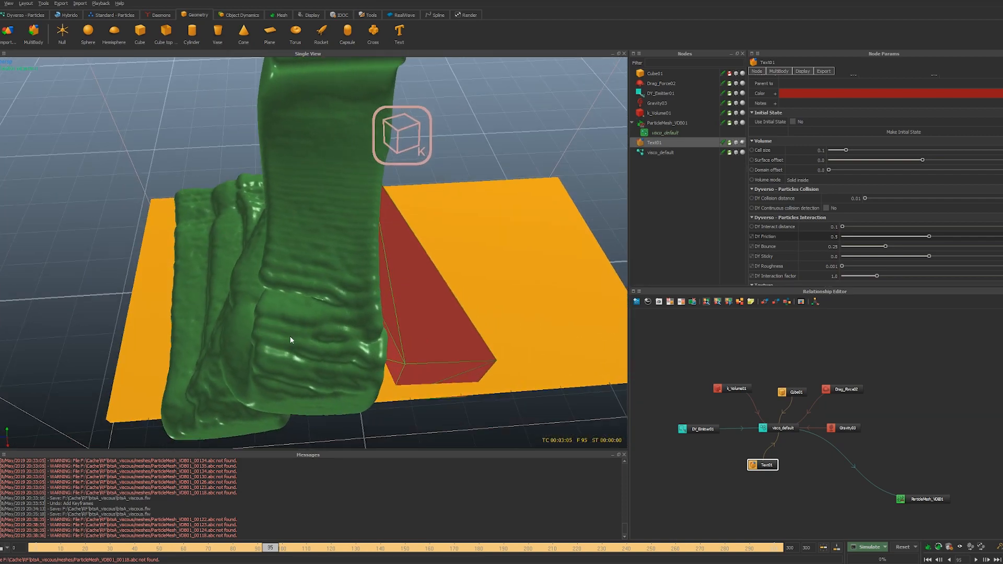
key("alt+Tab")
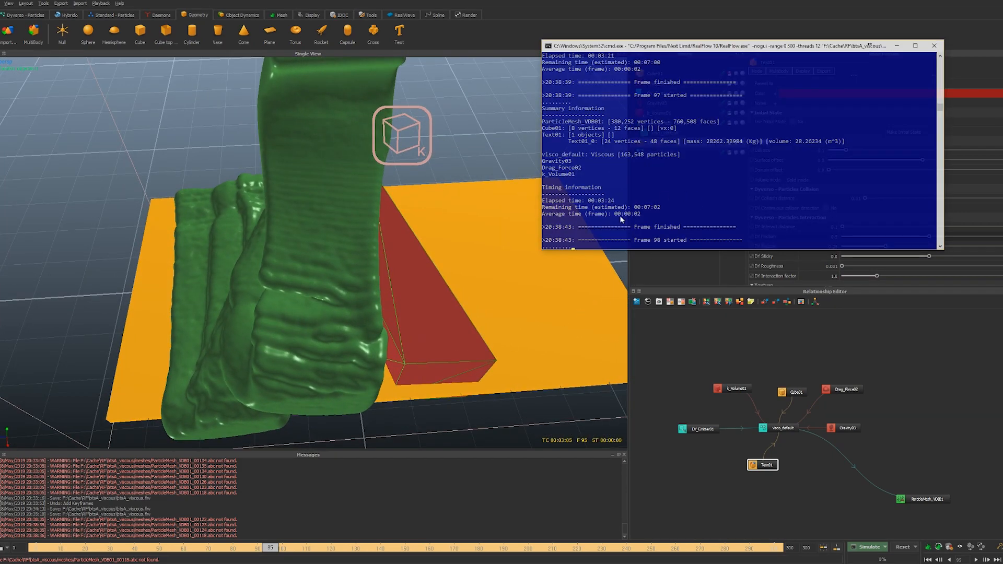
left_click_drag(682, 49, 338, 158)
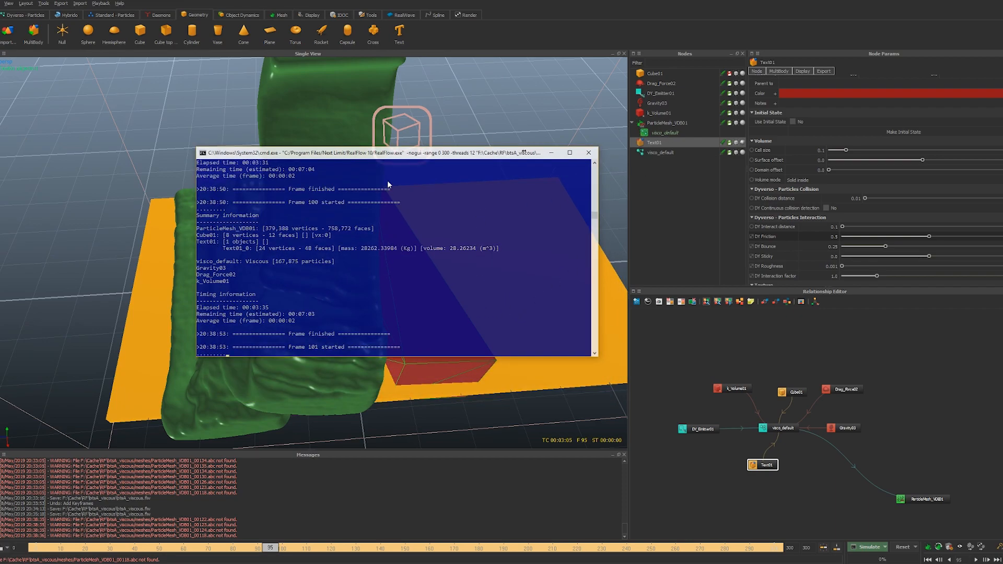
left_click_drag(406, 158, 666, 178)
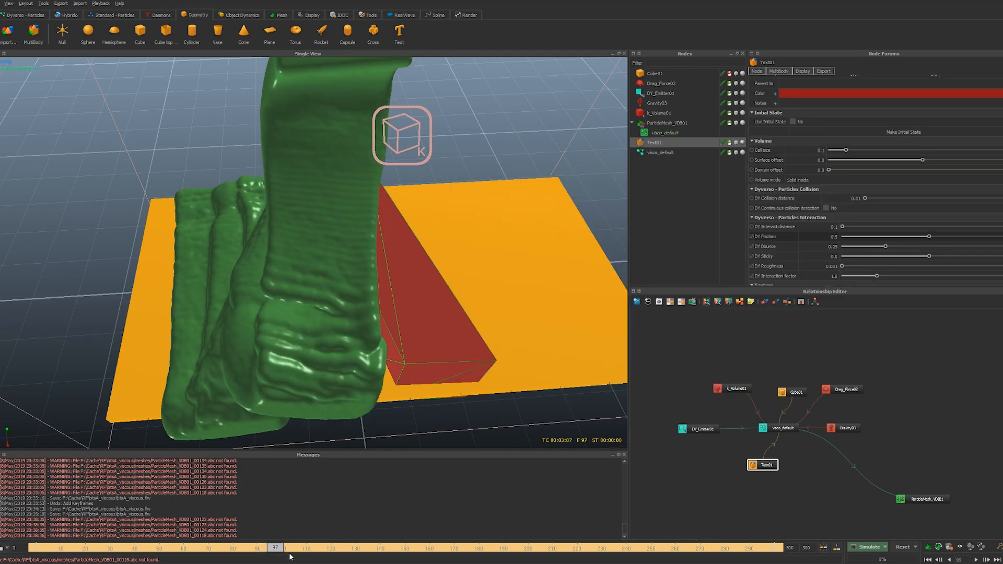
Scrub to frames 109 and 120 and examine the surface detail of the folds up close from several angles
left_click_drag(290, 555, 306, 555)
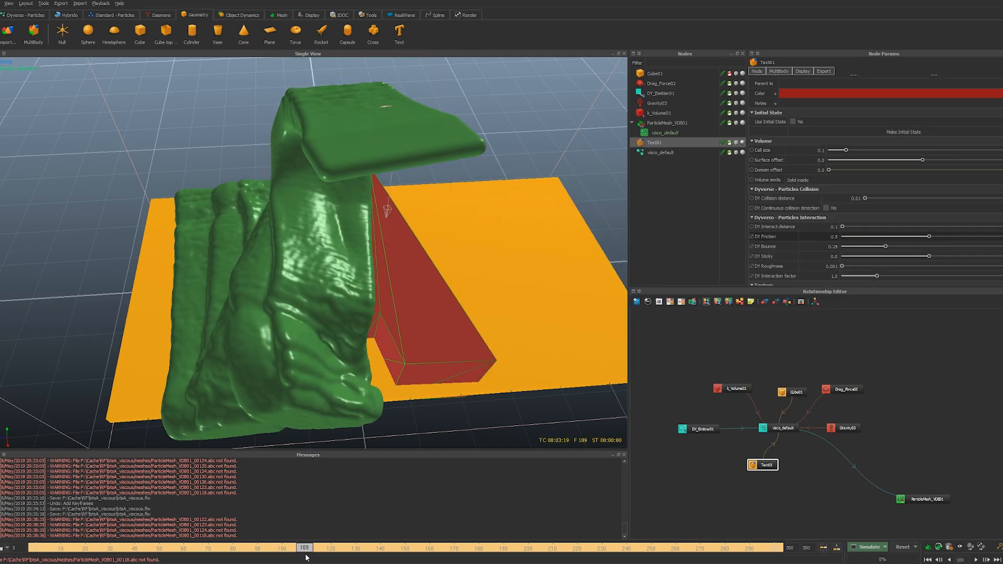
left_click_drag(282, 311, 384, 332, "alt")
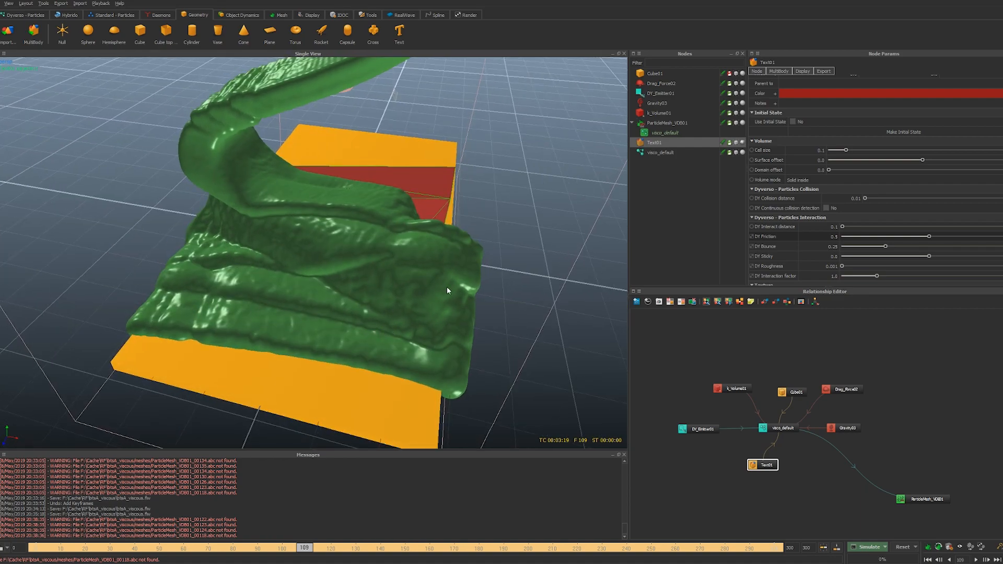
left_click_drag(291, 290, 276, 301, "alt")
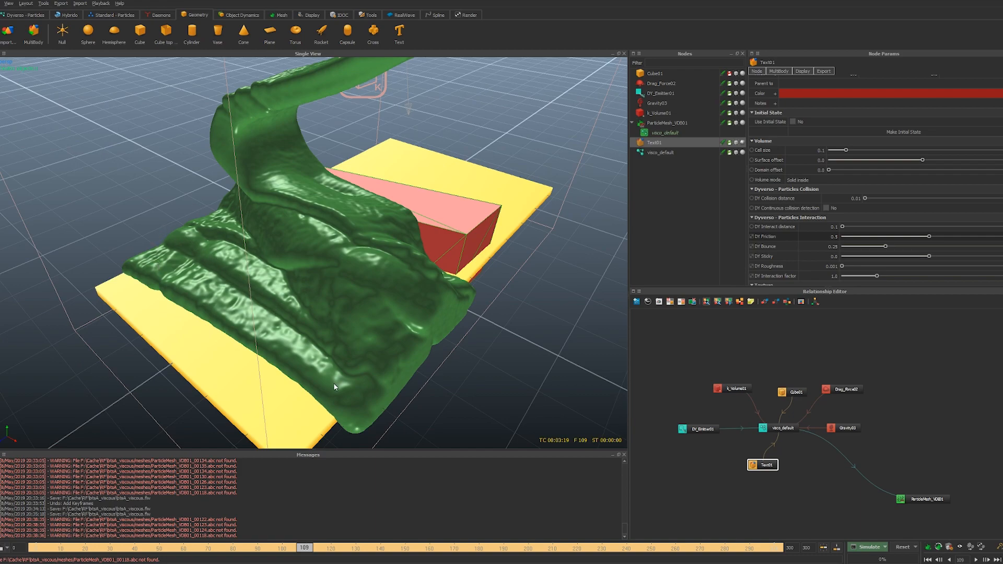
left_click_drag(302, 315, 259, 313, "alt")
right_click_drag(259, 314, 190, 252, "alt")
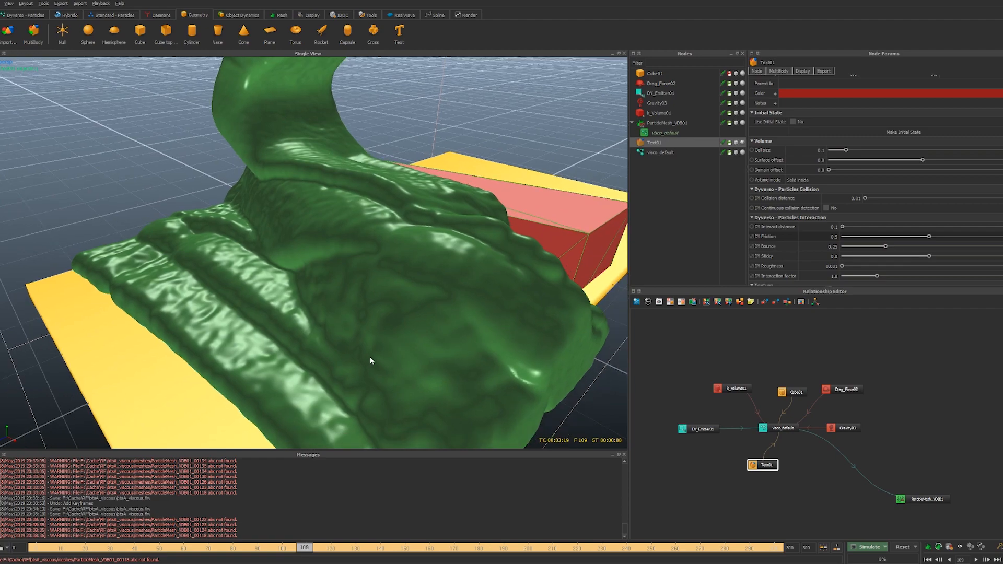
left_click_drag(460, 337, 388, 335, "alt")
scroll(347, 340, "down", 4)
scroll(368, 335, "up", 3)
scroll(374, 336, "down", 2)
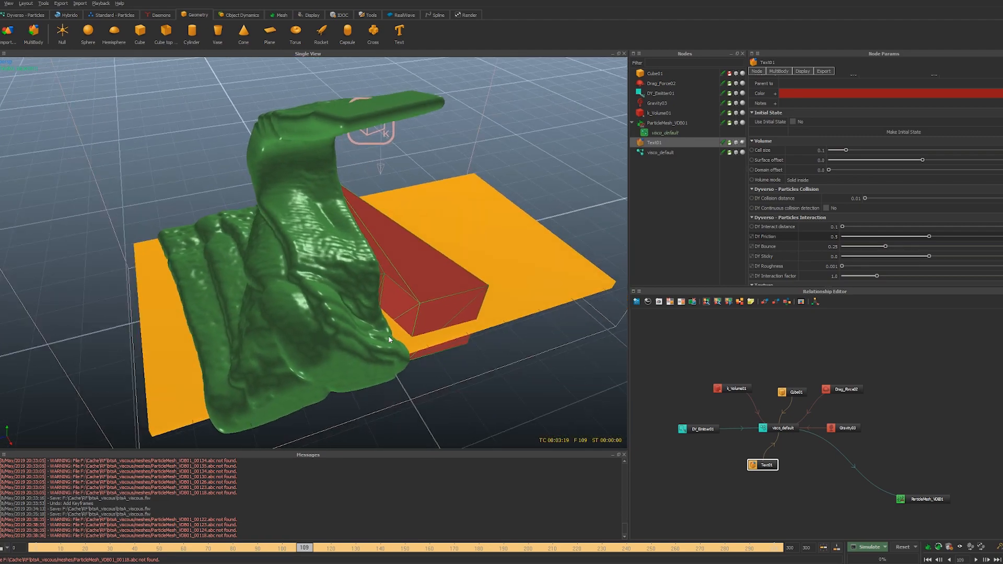
scroll(391, 337, "up", 3)
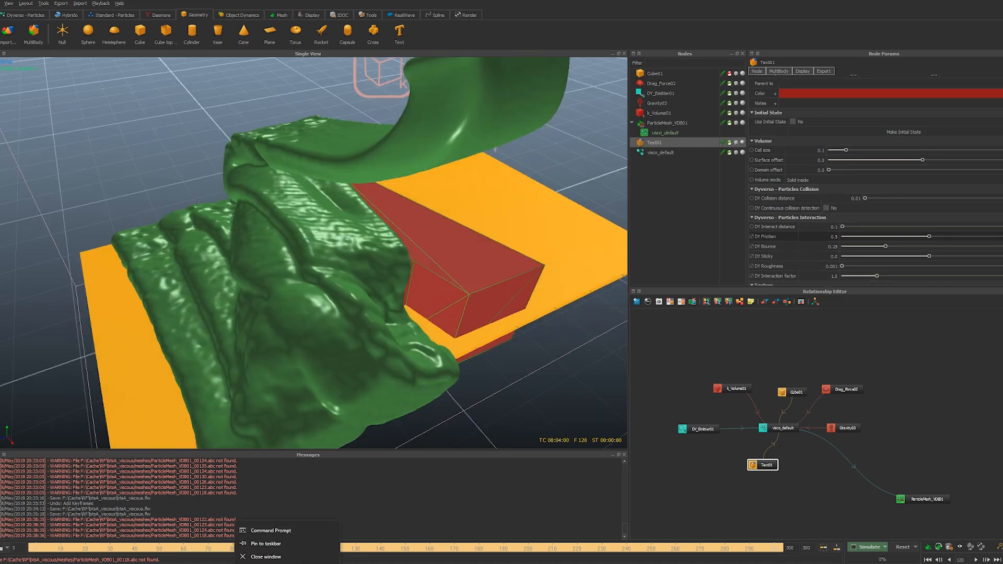
Stop the running command-line job, set visco_default's particle resolution to 25, and start a new simulation
left_click(303, 557)
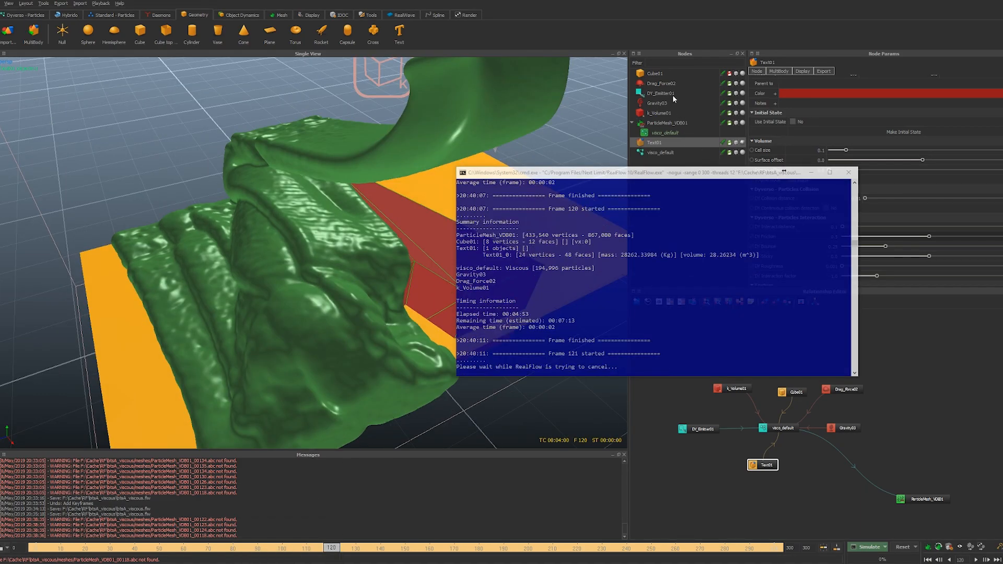
left_click(662, 152)
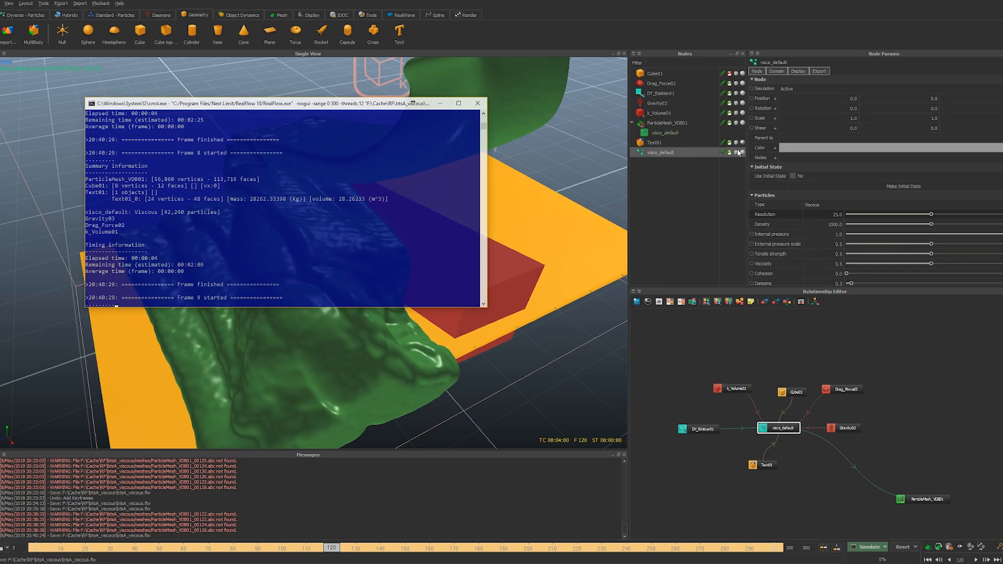
Set visco_default's simulation to Cache, select ParticleMesh_VDB01, and move the console out of the view
left_click(729, 153)
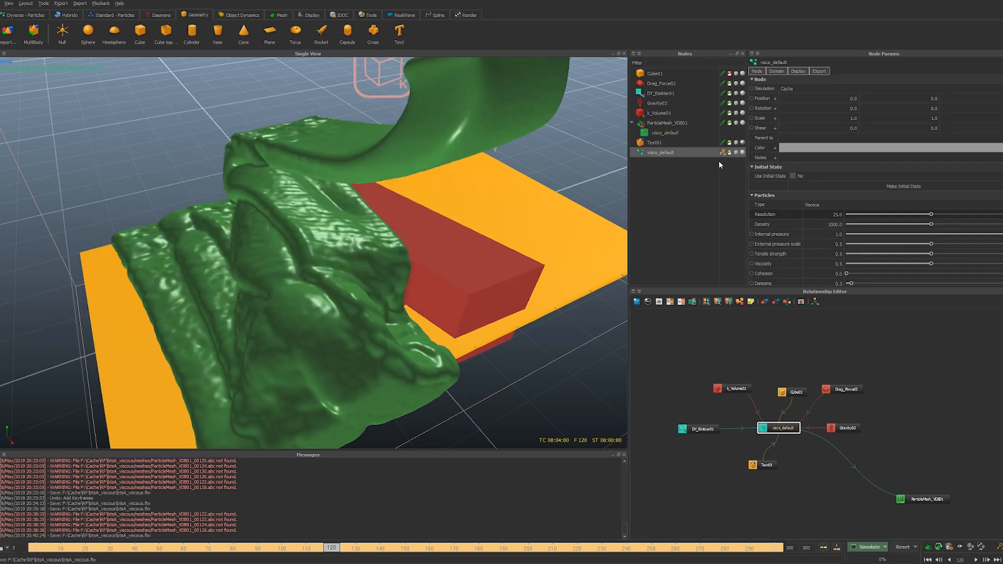
left_click(671, 124)
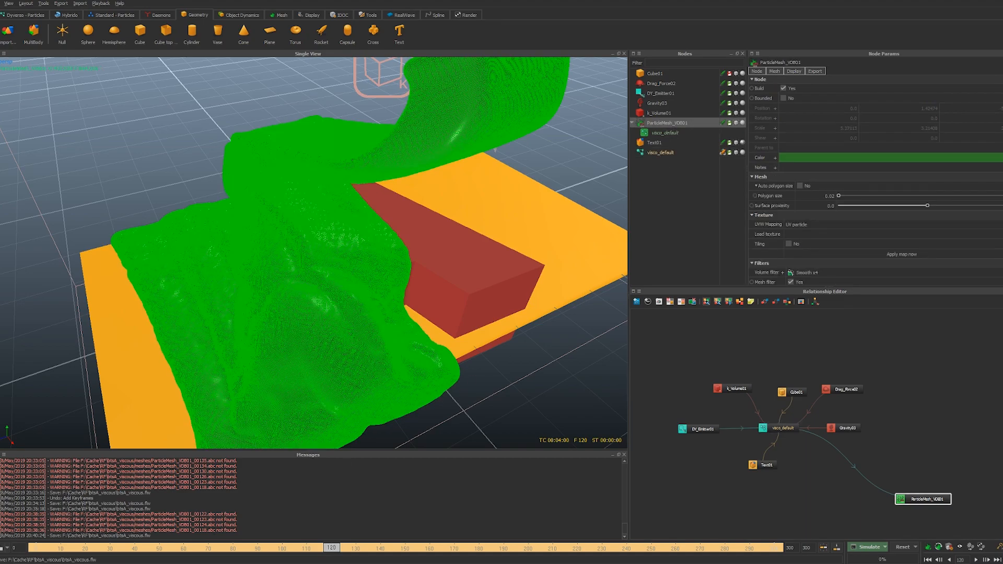
key("alt+Tab")
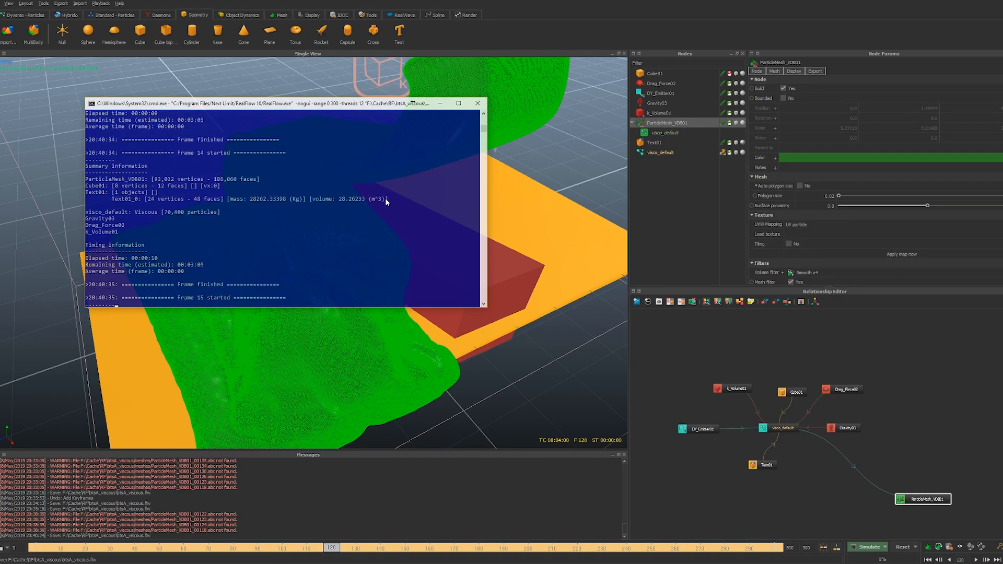
left_click_drag(335, 105, 0, 140)
left_click_drag(384, 233, 381, 263, "alt")
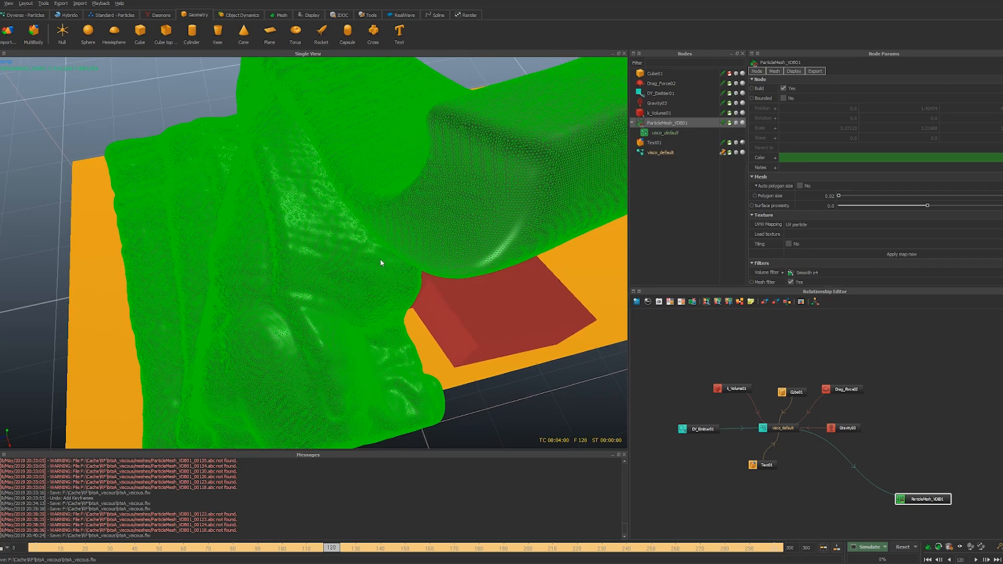
Go to frame 28 and turn off Selection Highlighting in the viewport to show the fluid mesh without its green wireframe
left_click(105, 548)
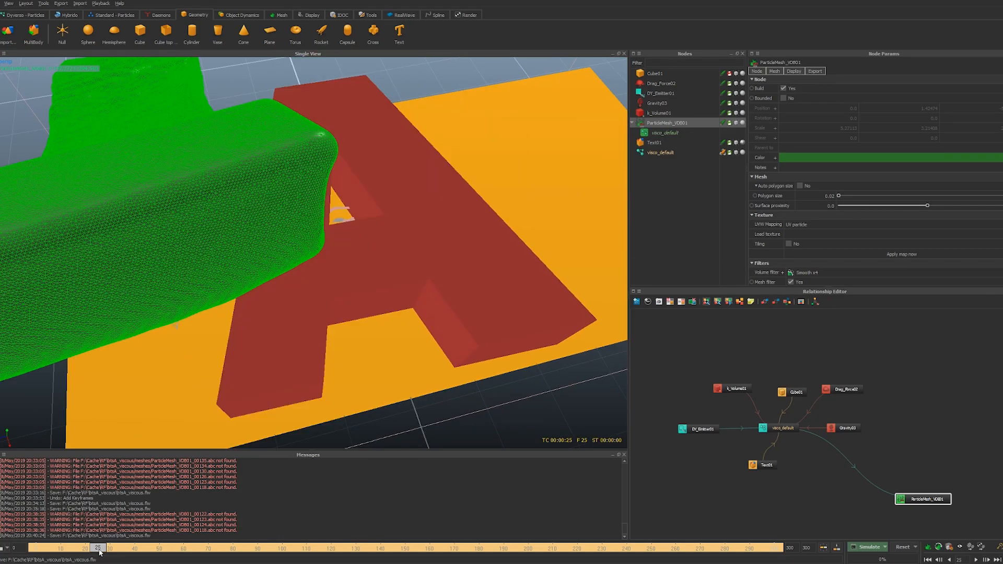
scroll(230, 328, "down", 5)
left_click_drag(230, 328, 339, 287, "alt")
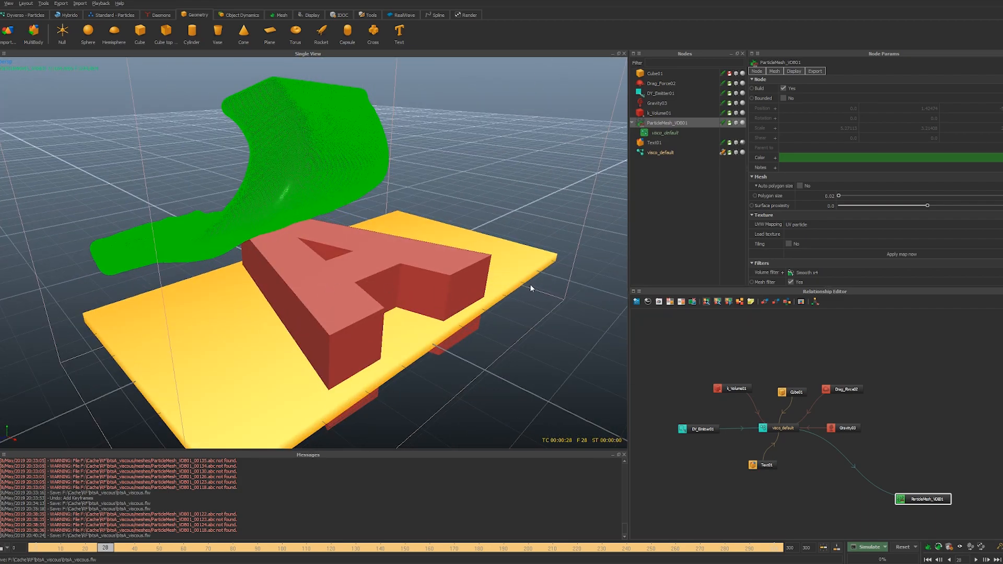
right_click(171, 115)
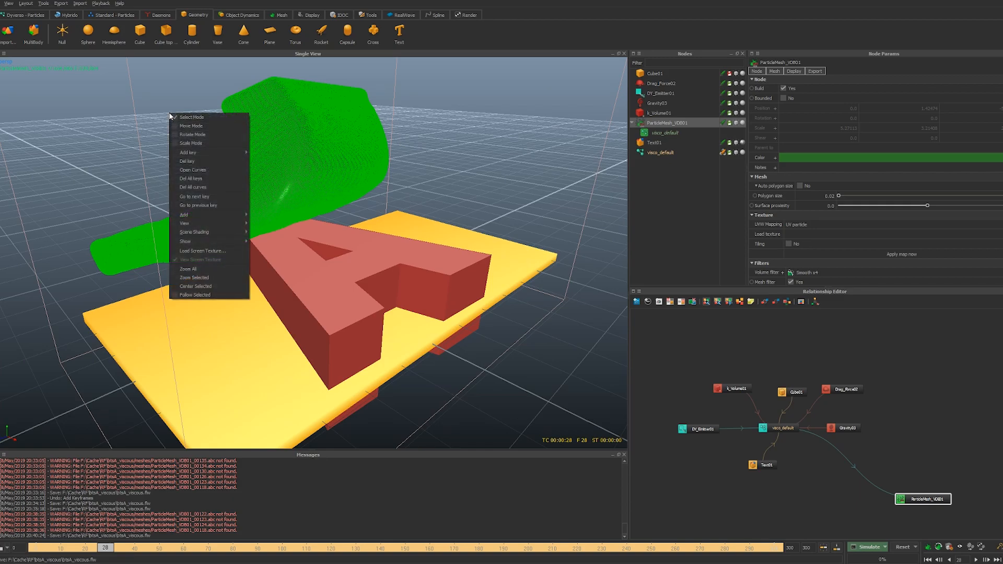
mouse_move(207, 242)
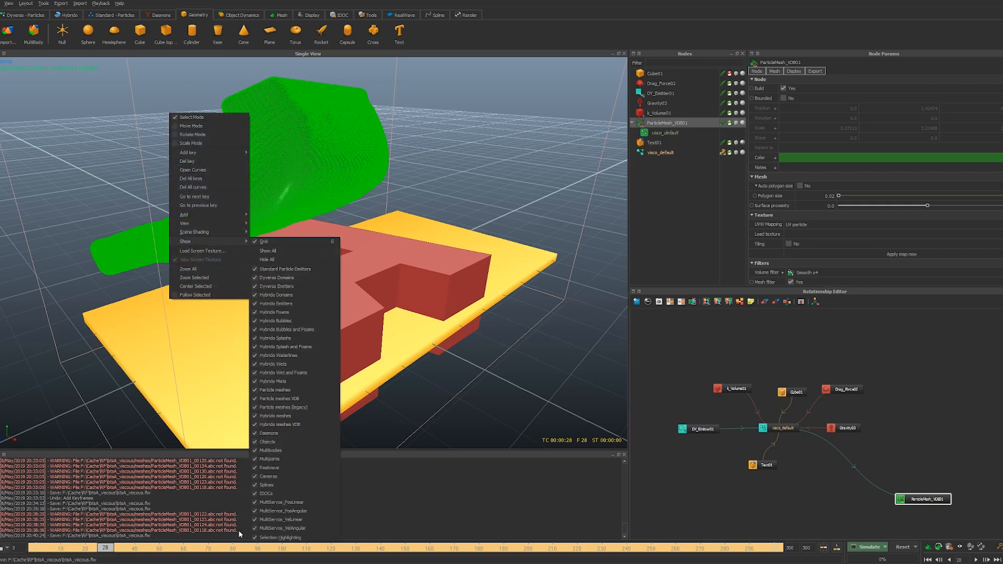
left_click(280, 537)
mouse_move(251, 302)
left_mouse_down("alt")
mouse_move(377, 306)
mouse_move(217, 320)
mouse_move(251, 293)
left_mouse_up("alt")
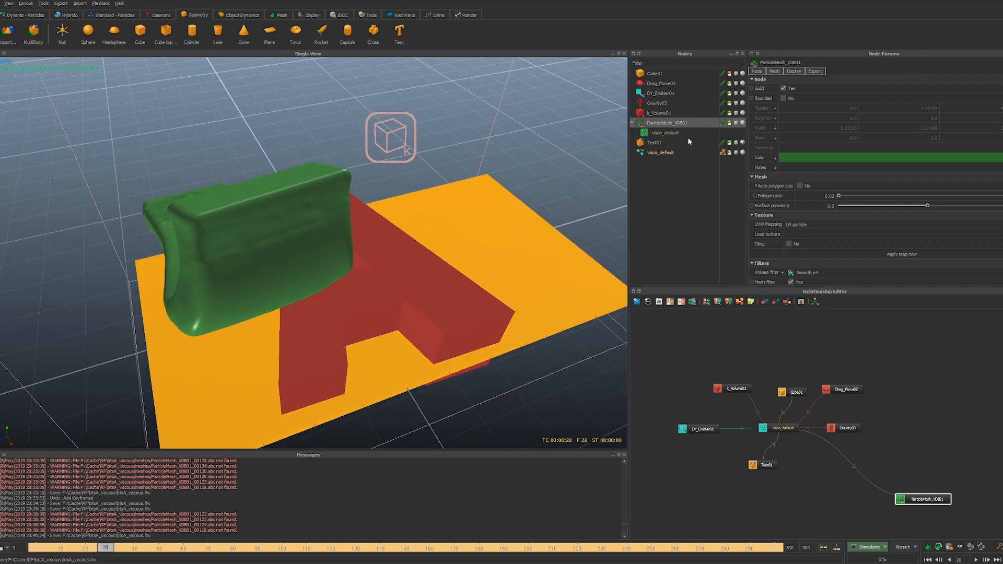
Hide ParticleMesh_VDB01 in the viewport and examine the raw particles at frame 28 from several angles
left_click_drag(326, 264, 304, 246, "alt")
scroll(359, 259, "up", 3)
right_click(152, 92)
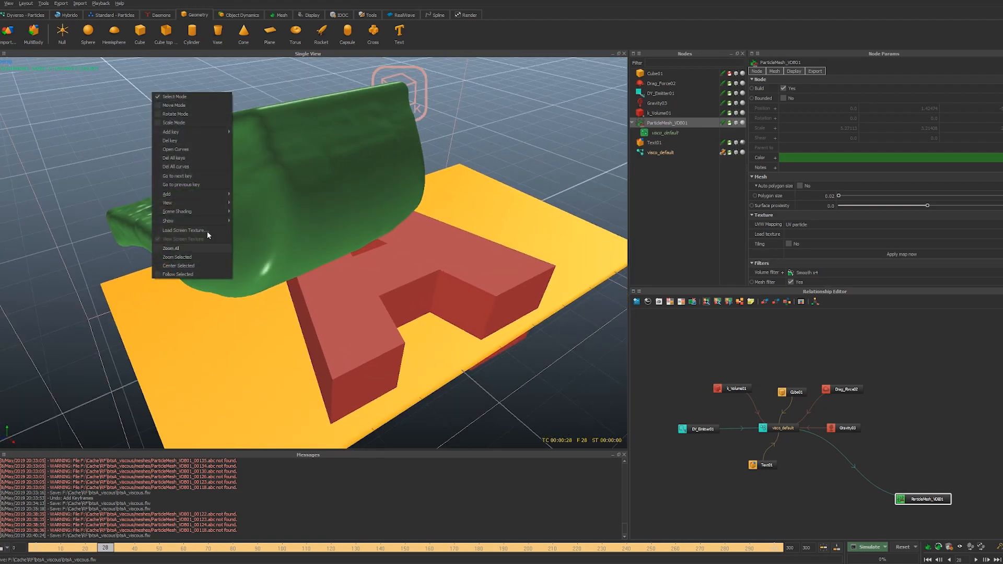
mouse_move(206, 221)
left_click(672, 127)
left_click_drag(328, 206, 440, 207, "alt")
left_click(735, 123)
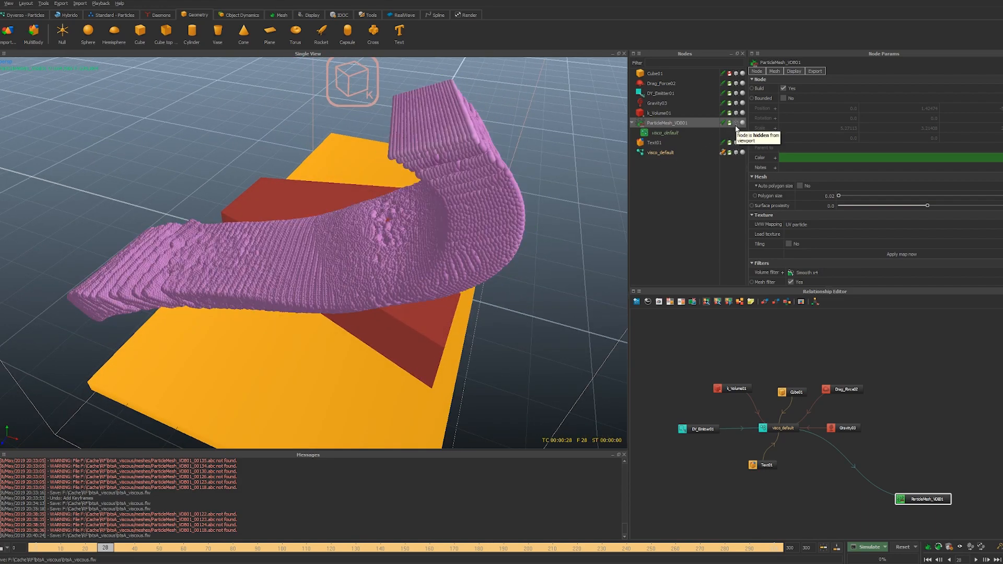
left_click_drag(452, 211, 473, 199, "alt")
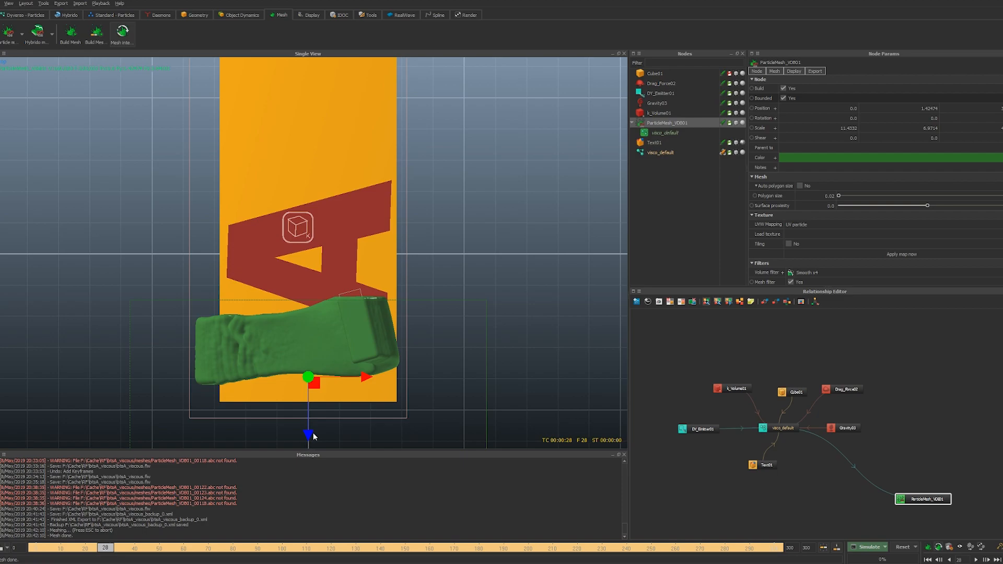
Shift the ParticleMesh_VDB01 bounding box along the Z axis and return to the perspective view
left_click_drag(313, 433, 312, 475)
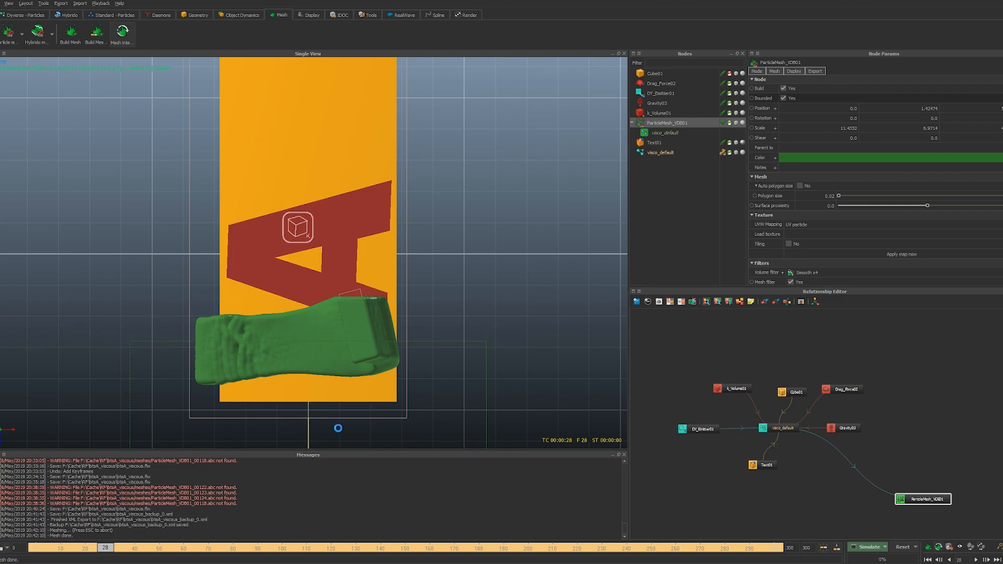
key("4")
left_click_drag(433, 305, 377, 341, "alt")
left_click_drag(411, 288, 533, 194, "alt")
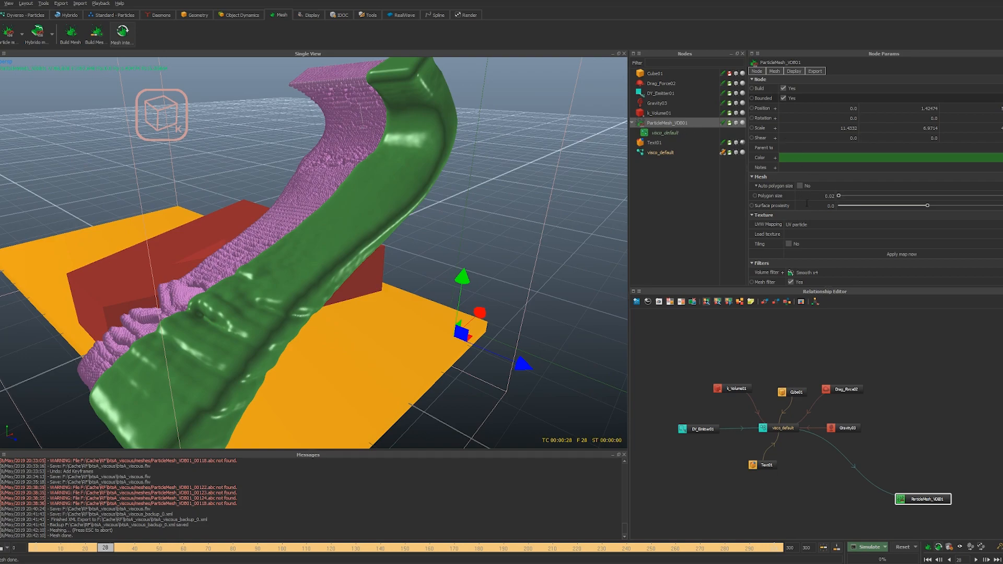
Try field radius values of 0.18 and 0.1 on the visco_default input under ParticleMesh_VDB01
left_click(825, 196)
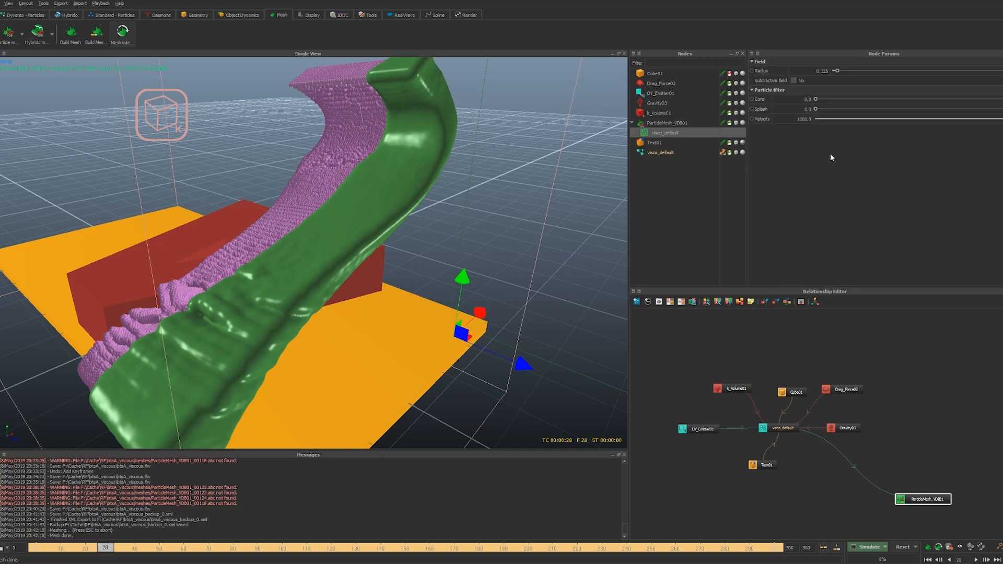
left_click(823, 72)
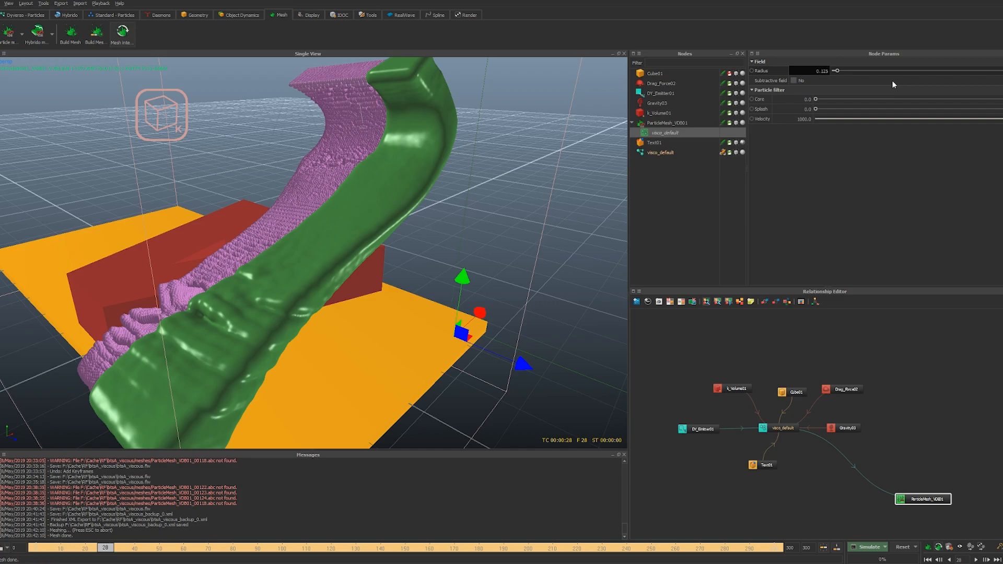
type("8")
key("Delete")
key("Delete")
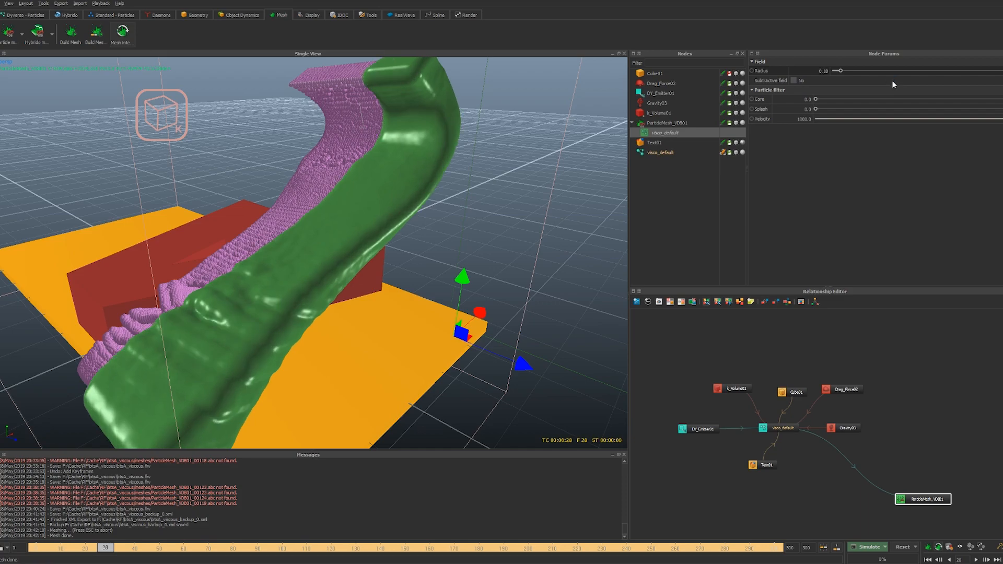
left_click(823, 70)
key("Left")
key("Delete")
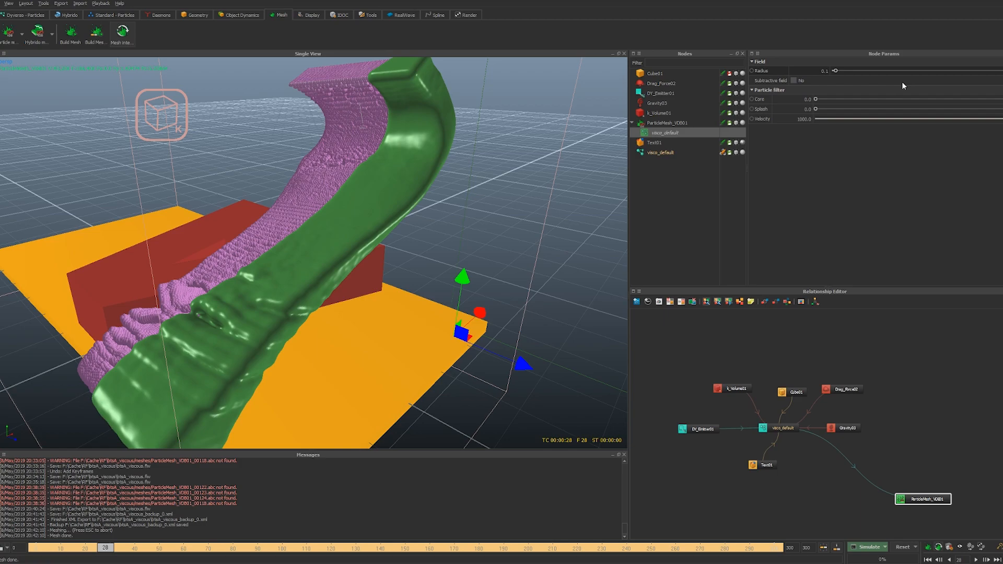
Set the field radius of the mesh's visco_default input to 0.08
left_click(823, 70)
double_click(827, 70)
type("05")
key("Return")
left_click_drag(418, 205, 397, 209, "alt")
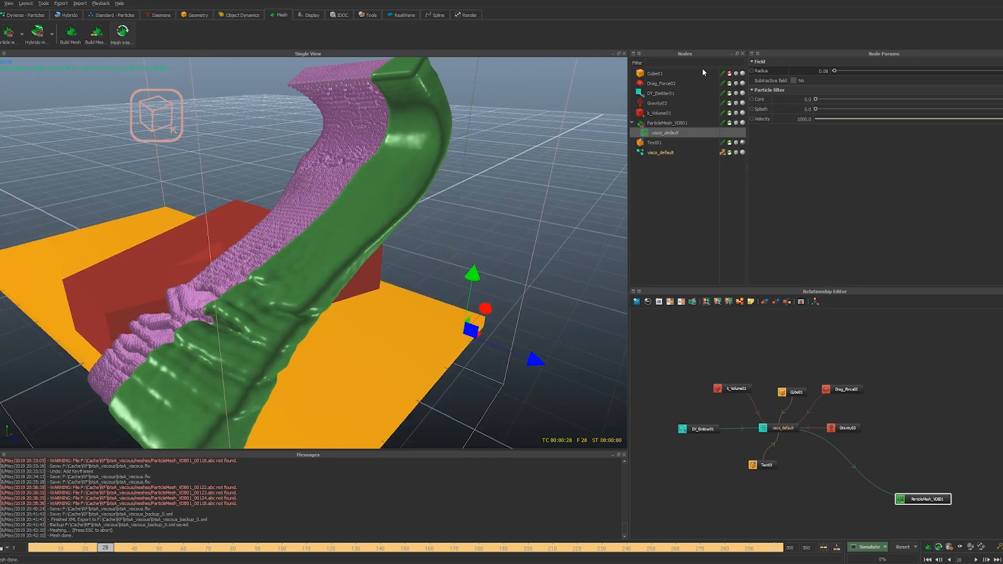
Set the mesh filter steps of ParticleMesh_VDB01 to 64
left_click(679, 124)
scroll(856, 220, "down", 2)
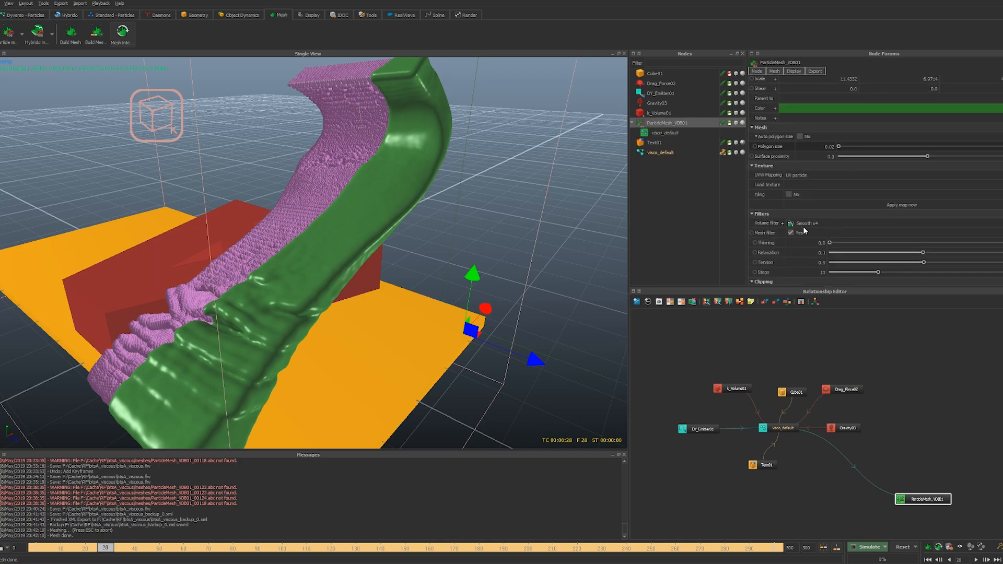
scroll(779, 236, "down", 3)
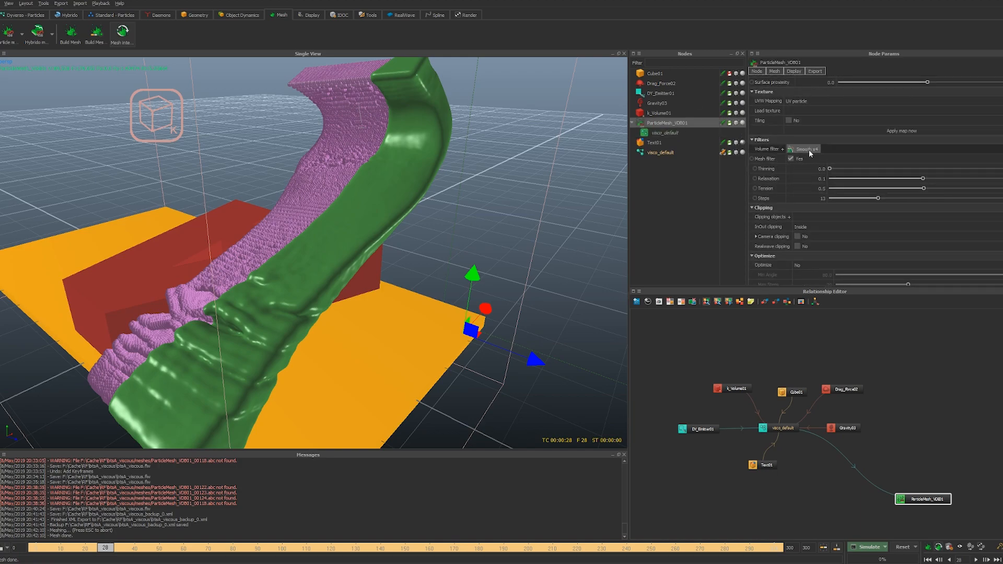
double_click(822, 198)
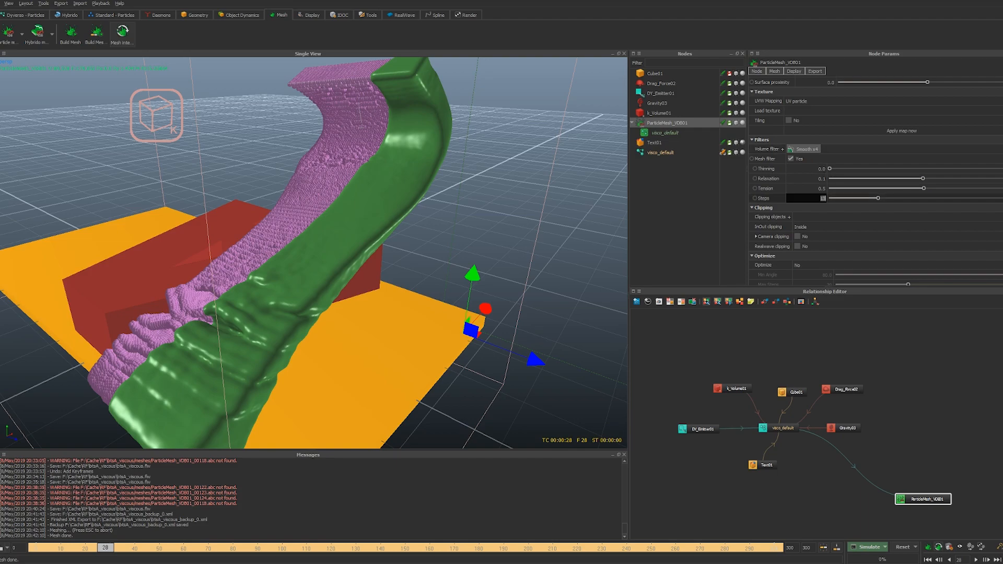
type("64")
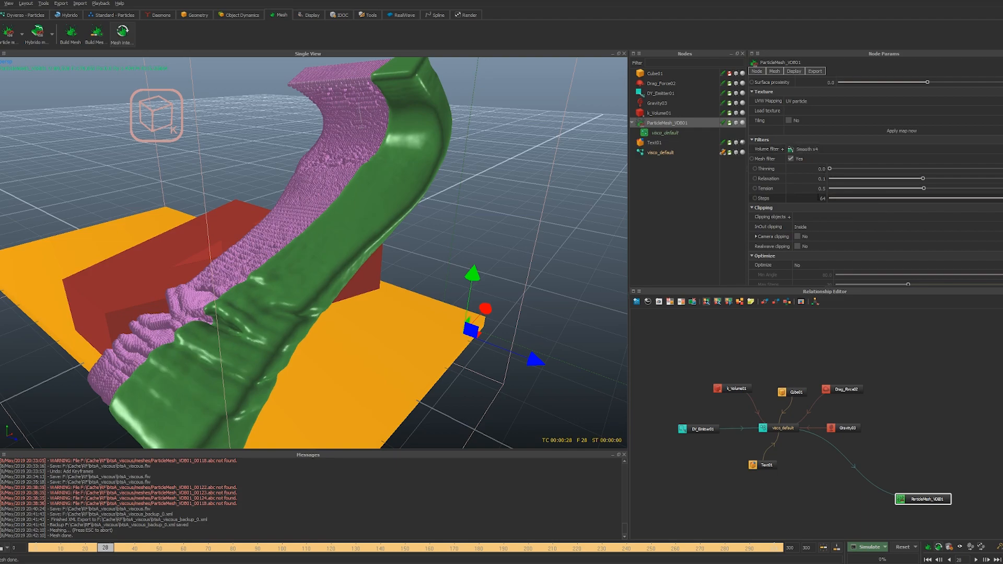
Turn off the Bounded option of ParticleMesh_VDB01 so the whole fluid is meshed
middle_click_drag(385, 247, 405, 251, "alt")
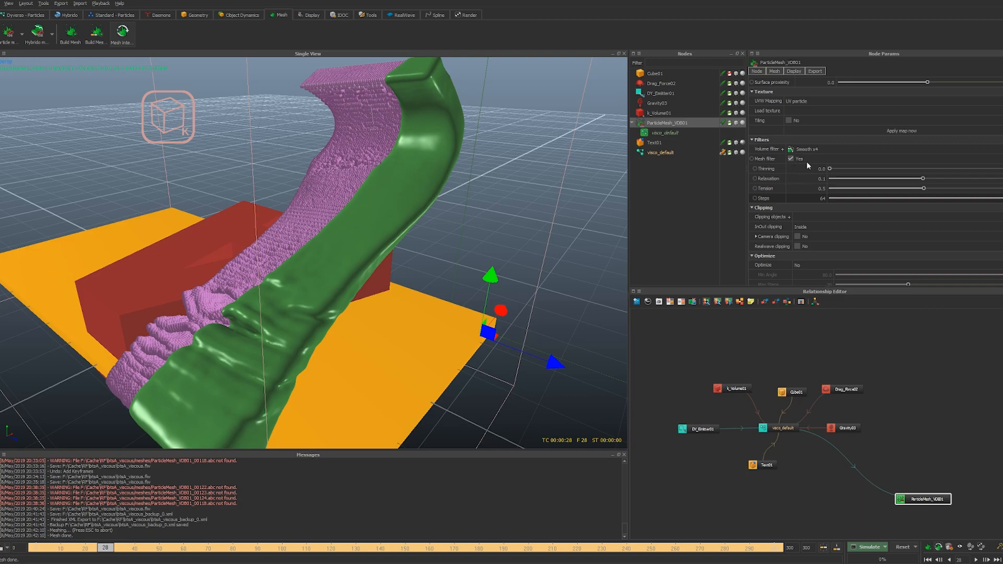
left_click_drag(310, 223, 472, 199, "alt")
scroll(392, 264, "up", 2)
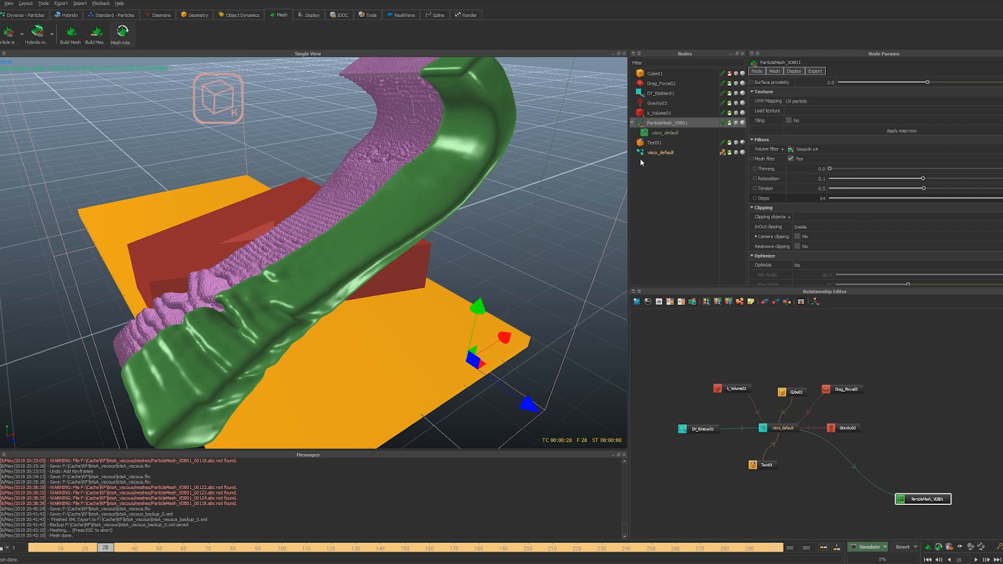
left_click_drag(383, 233, 354, 207, "alt")
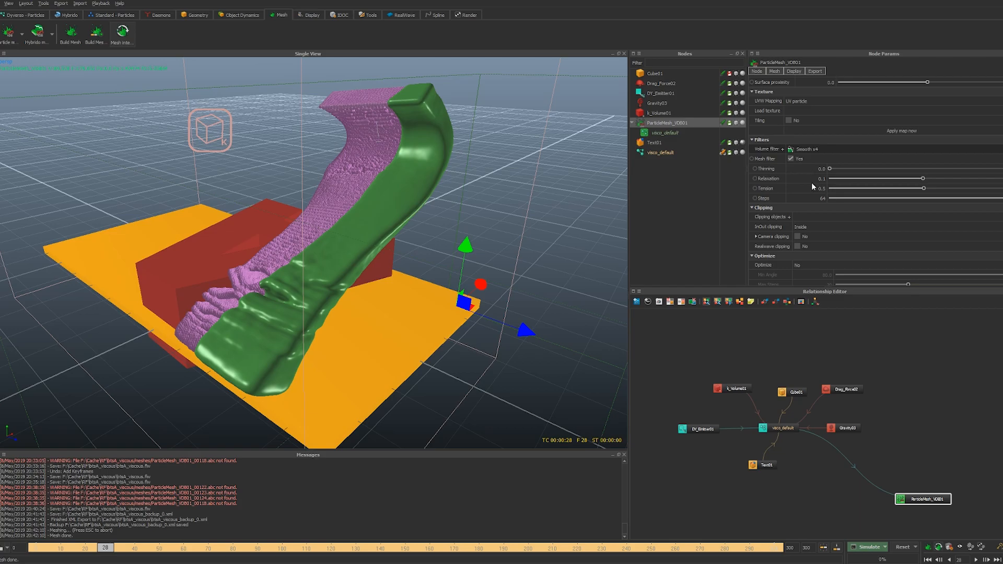
mouse_move(324, 240)
left_mouse_down("alt")
mouse_move(178, 243)
mouse_move(339, 242)
mouse_move(323, 257)
left_mouse_up("alt")
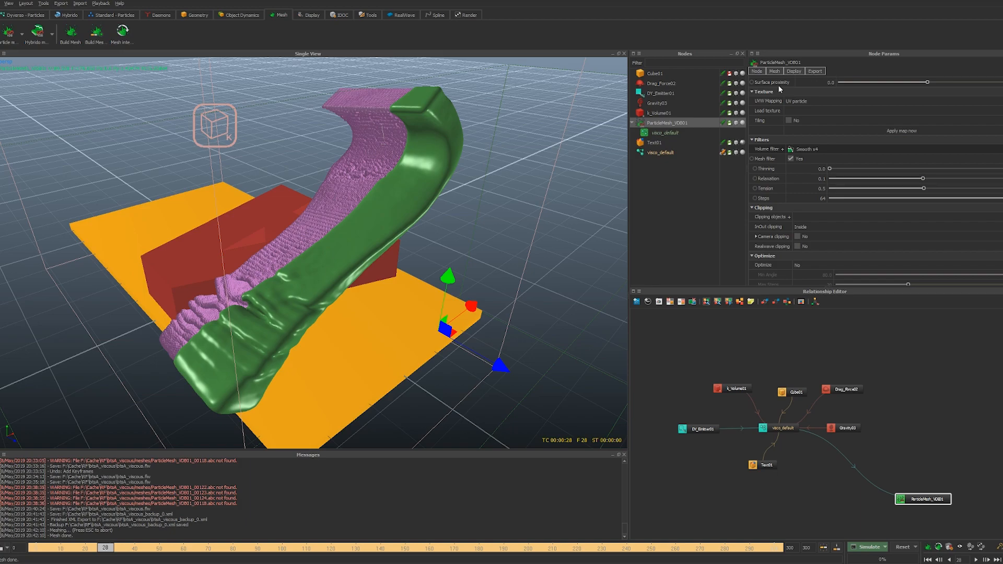
scroll(806, 129, "up", 3)
left_click(783, 98)
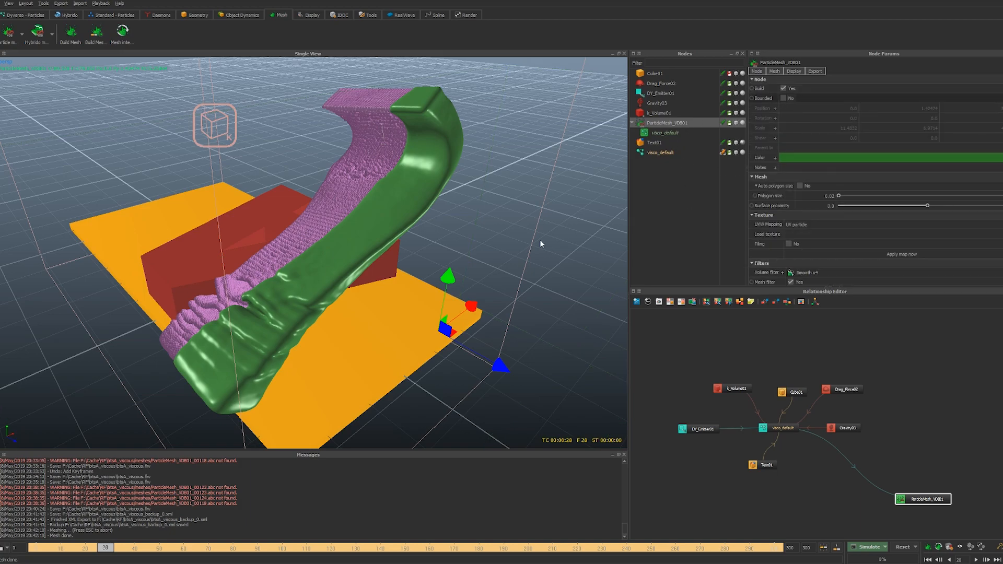
Start the command-line simulation of frames 0 to 300 and move the console windows off the viewport
key("alt+a")
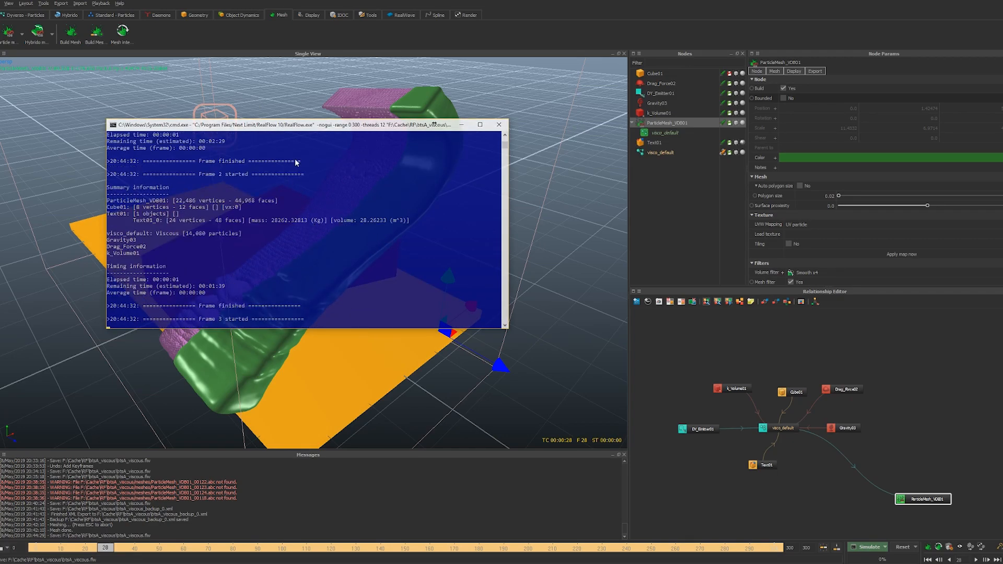
left_click_drag(312, 129, 331, 272)
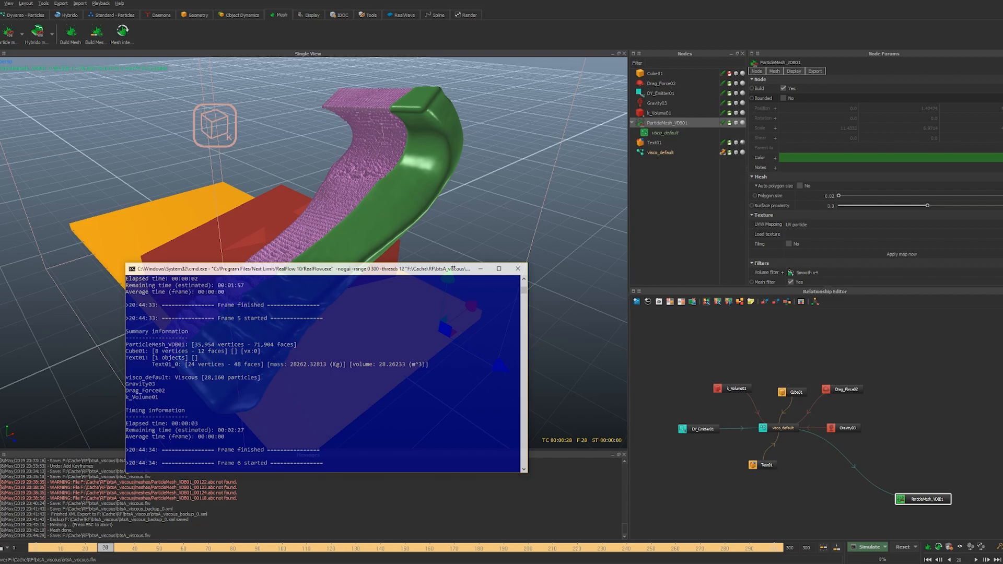
left_click_drag(307, 159, 334, 34)
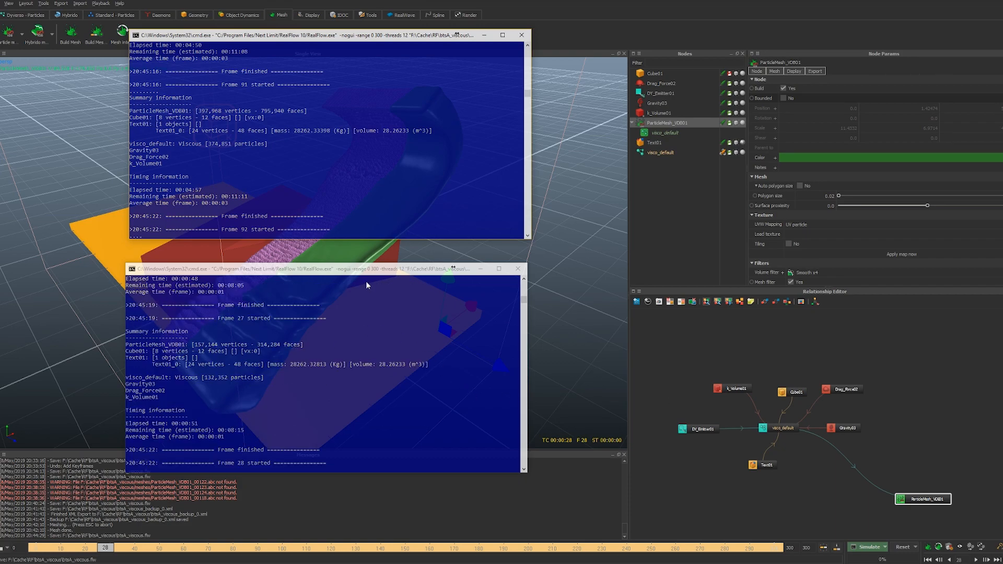
left_click_drag(371, 269, 0, 249)
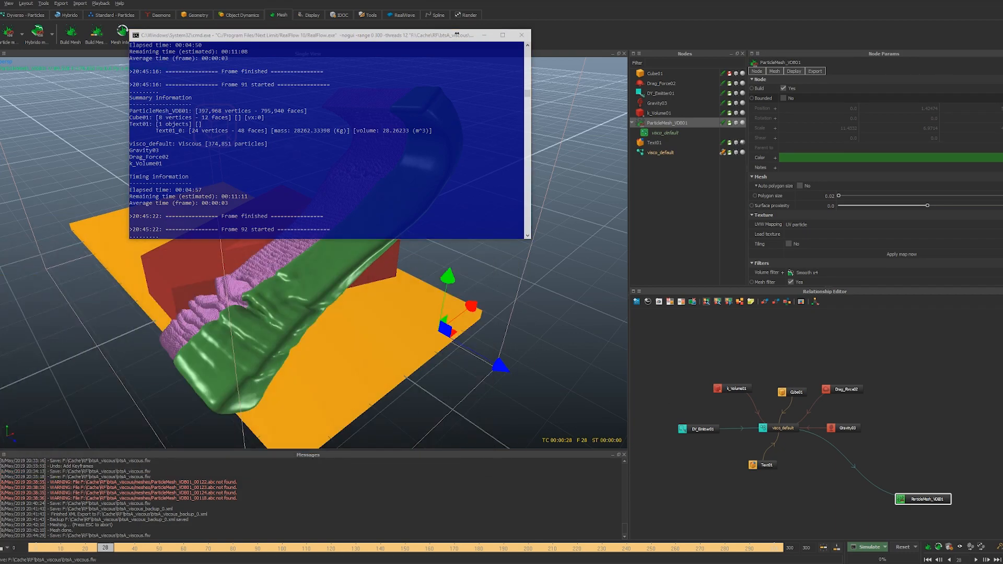
left_click_drag(342, 35, 0, 36)
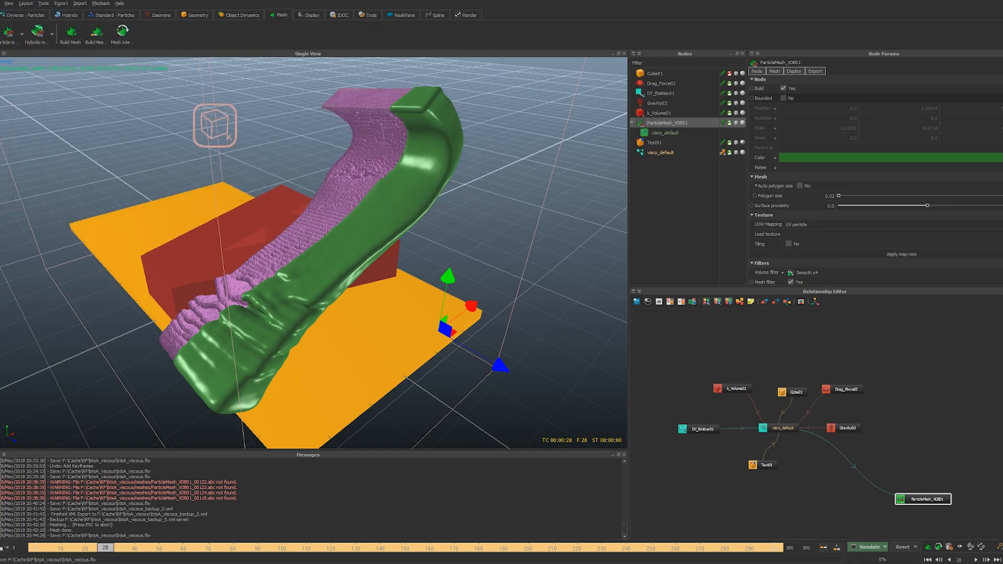
Go to frame 252 and examine the meshed viscous fluid from several angles
left_click_drag(393, 328, 385, 299, "alt")
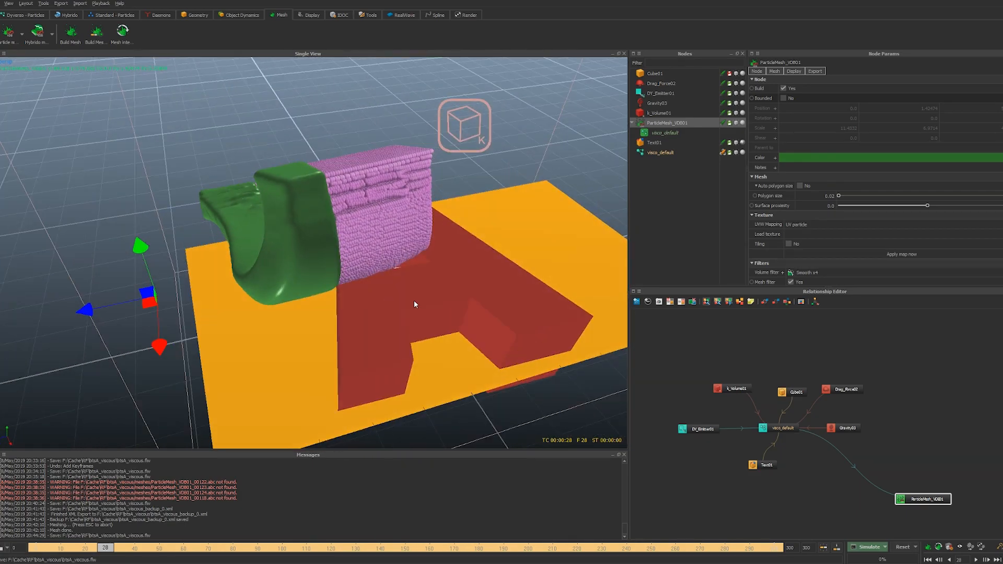
left_click_drag(360, 224, 449, 230, "alt")
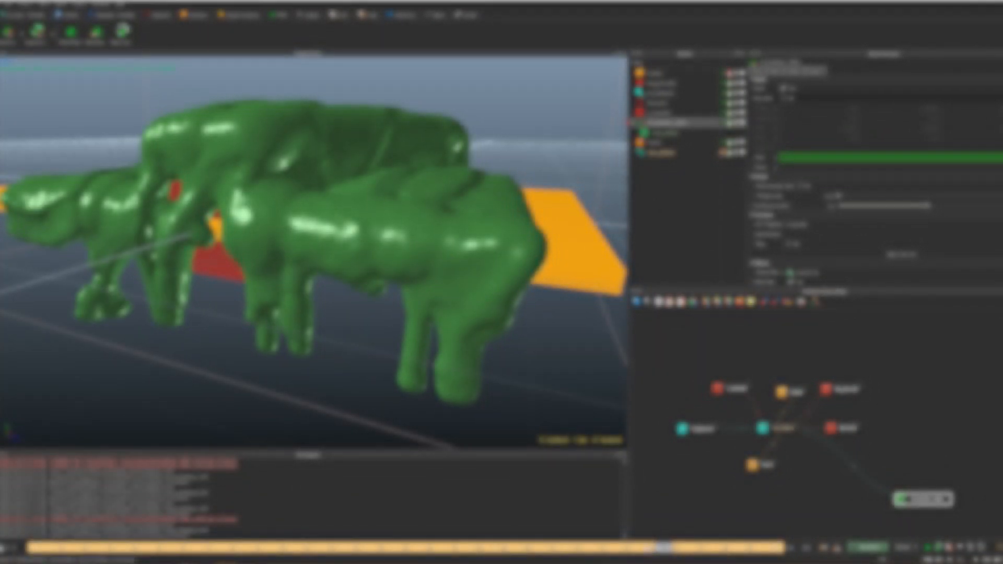
left_click_drag(650, 544, 656, 545)
left_click_drag(483, 296, 387, 296, "alt")
mouse_move(387, 295)
right_mouse_down("alt")
mouse_move(387, 224)
mouse_move(389, 310)
right_mouse_up("alt")
left_click_drag(388, 313, 378, 317, "alt")
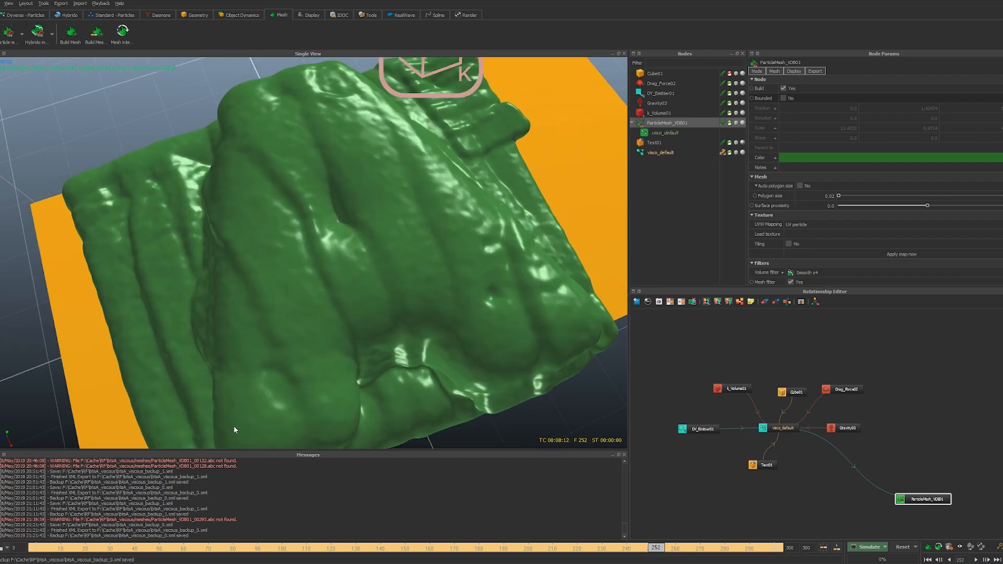
left_click_drag(503, 335, 234, 238, "alt")
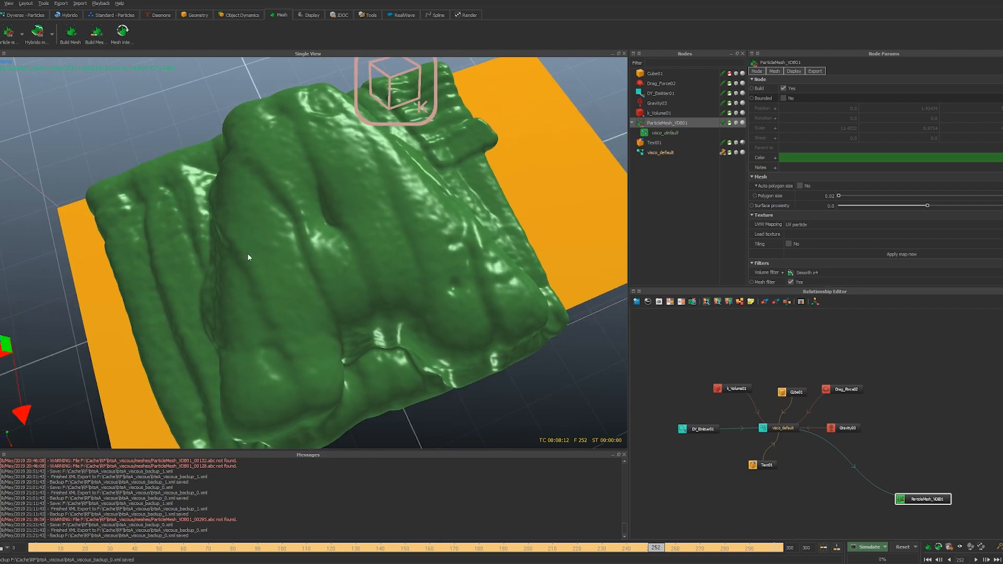
left_click_drag(463, 241, 435, 230, "alt")
right_click_drag(434, 230, 426, 256, "alt")
left_click_drag(426, 256, 477, 340, "alt")
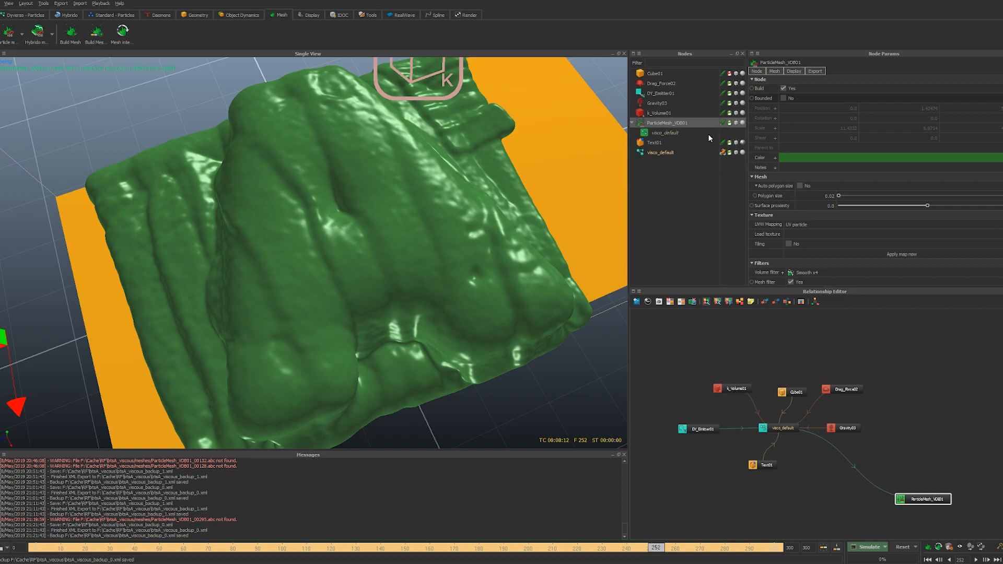
Disable the ParticleMesh_VDB01 node and select the visco_default domain
left_click(724, 123)
left_click(674, 152)
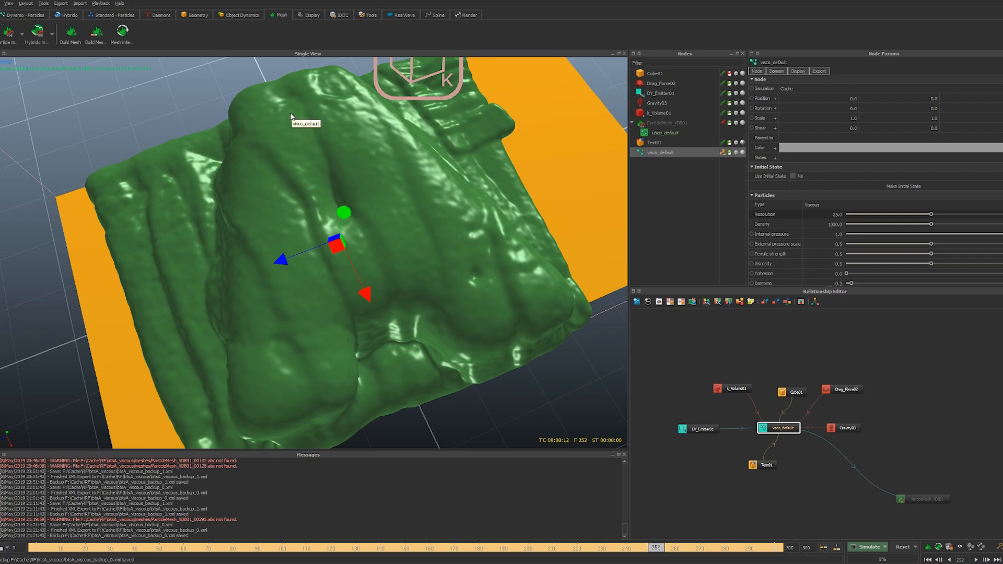
Open the Simulation Flow editor and enlarge its window
left_click(25, 4)
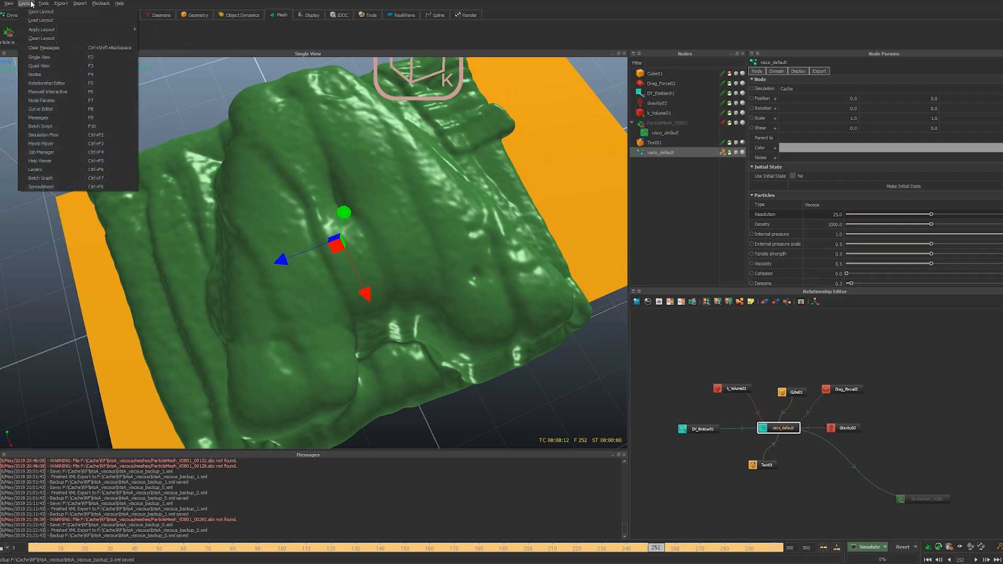
left_click(72, 135)
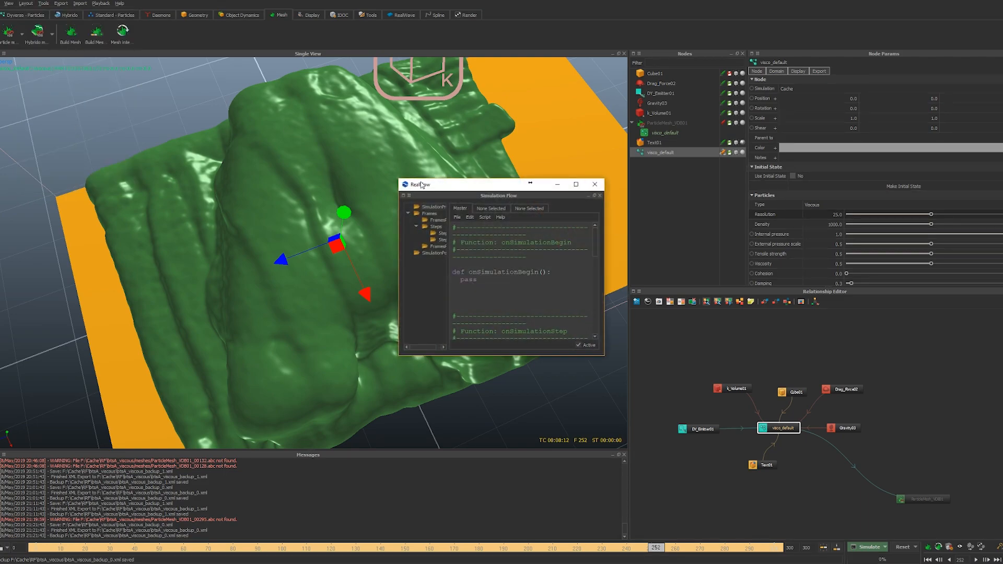
left_click_drag(399, 179, 284, 69)
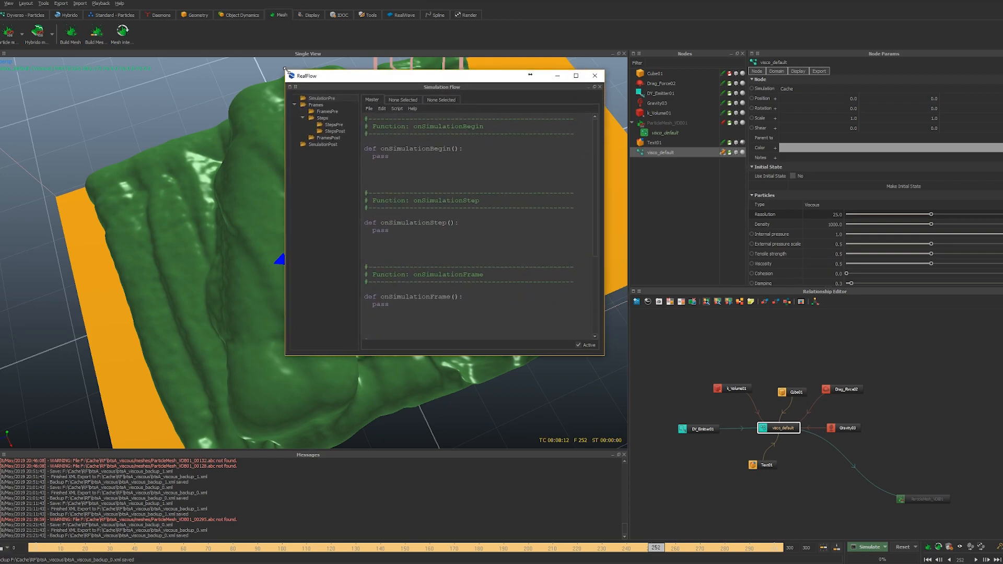
Open the Batch Graph editor, check its graph options and close it again
left_click(43, 4)
mouse_move(25, 4)
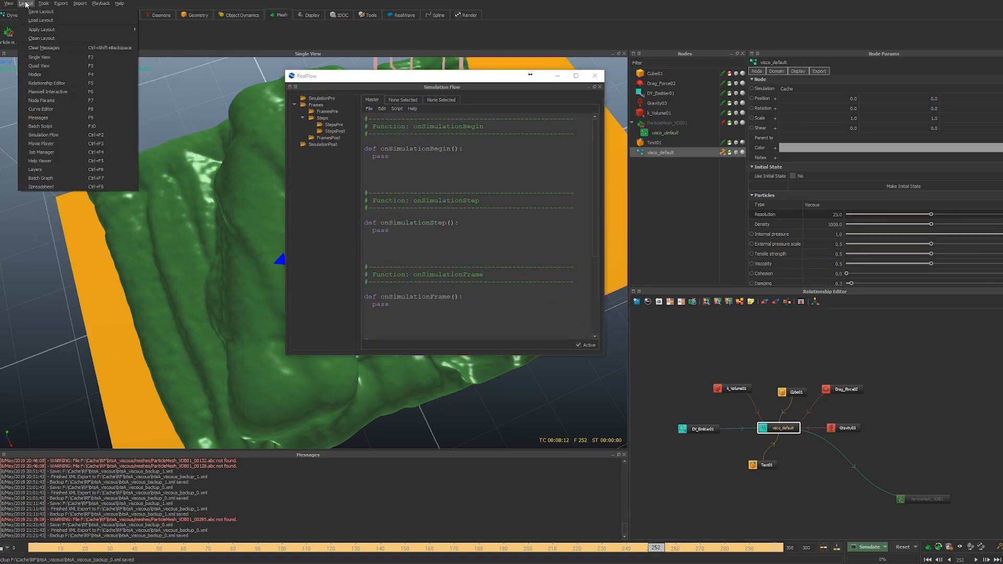
left_click(54, 178)
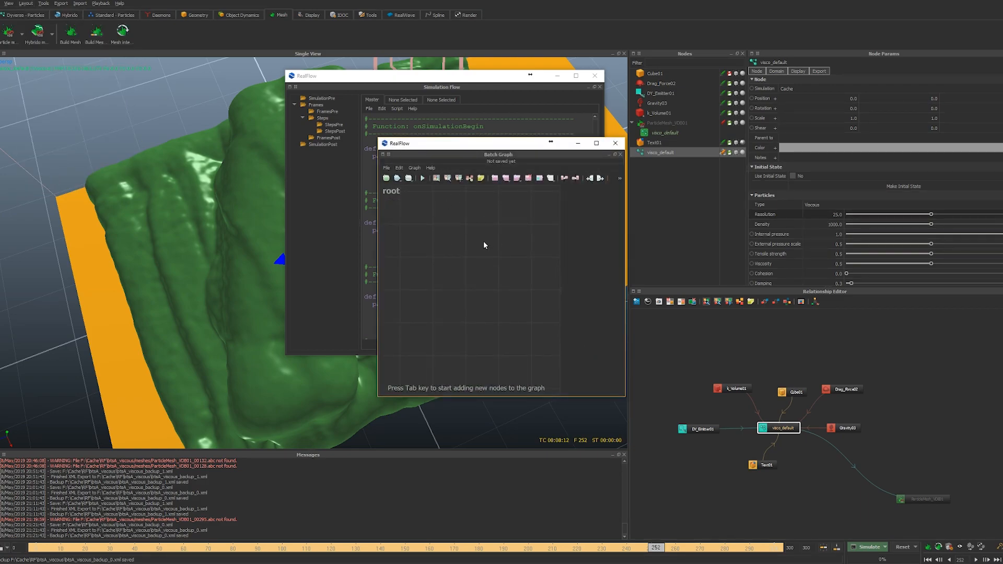
left_click(415, 168)
left_click(437, 185)
left_click(614, 143)
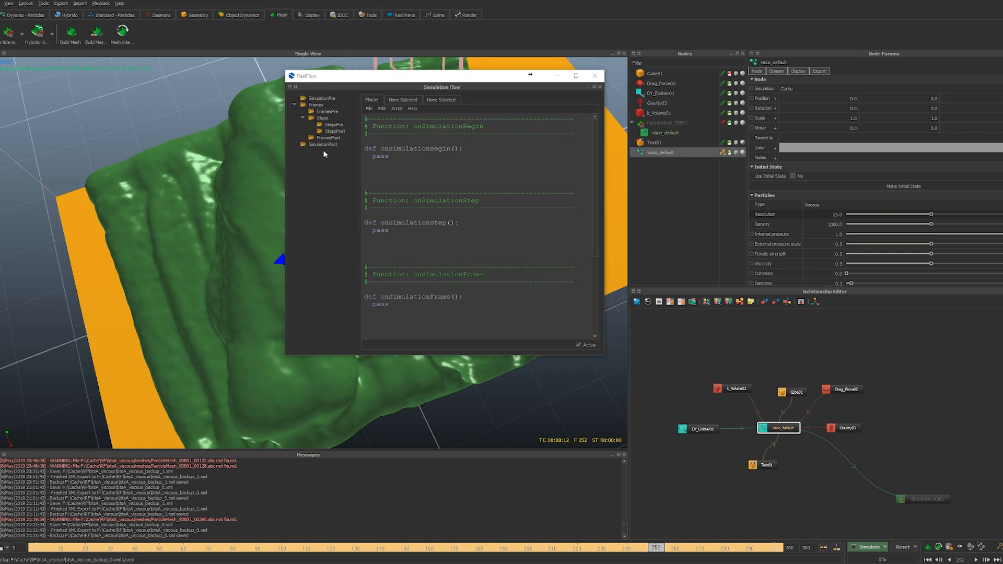
Add a new graph under FramesPost in the Simulation Flow tree and enlarge the editor window
left_click(315, 97)
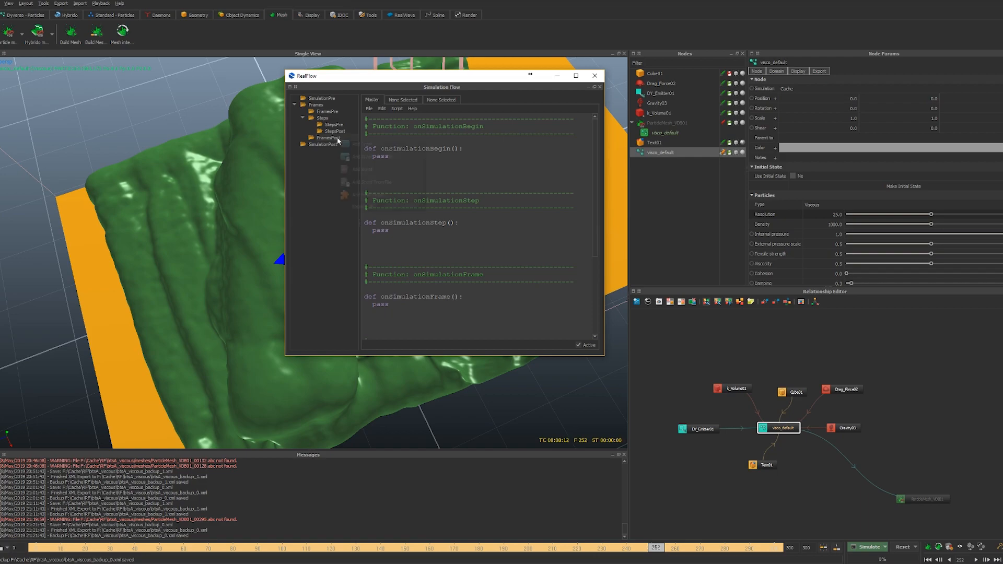
right_click(337, 140)
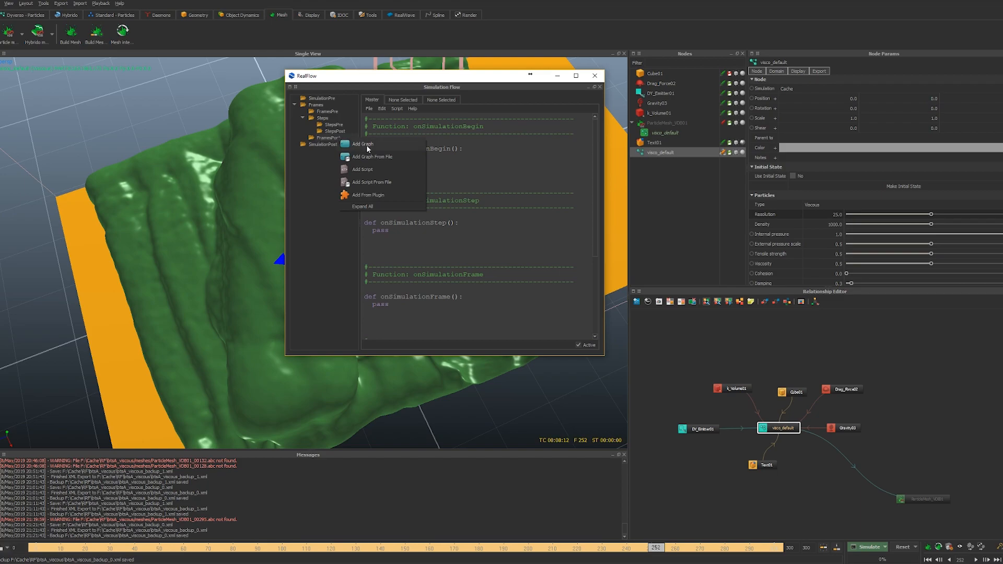
left_click(367, 148)
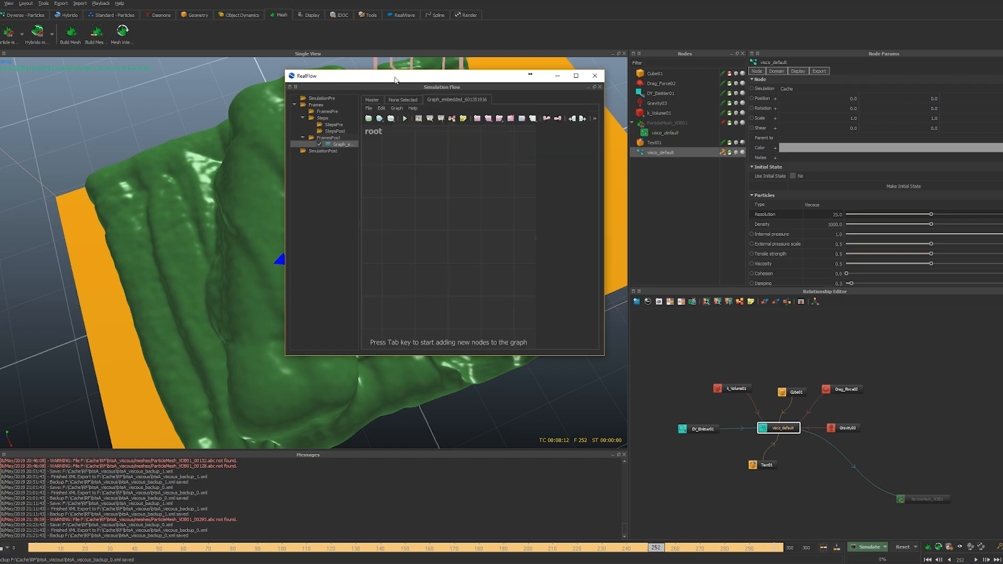
left_click_drag(417, 81, 413, 2)
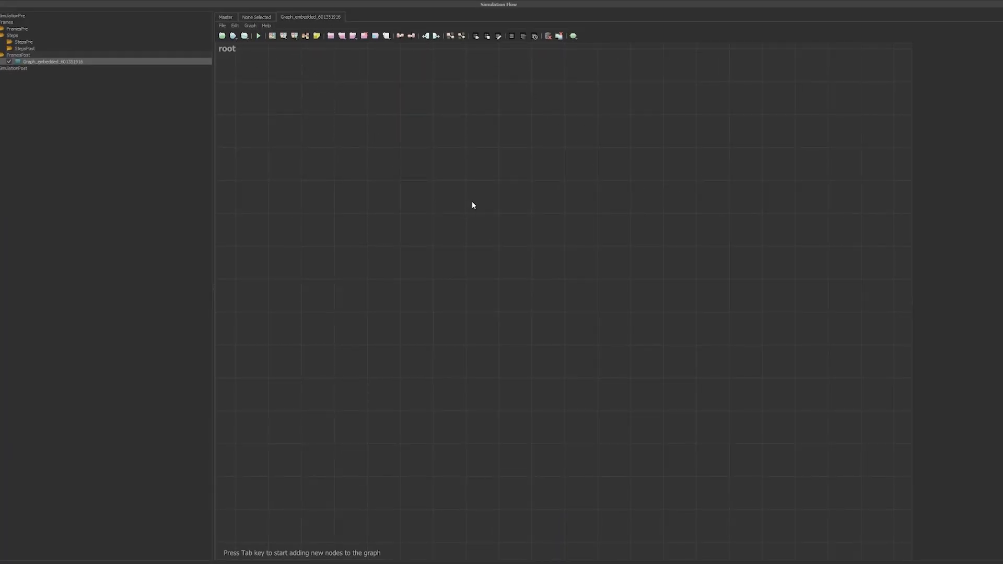
Add a GetParticles node to the graph and assign visco_default as its node input
middle_click_drag(288, 100, 385, 241)
key("Tab")
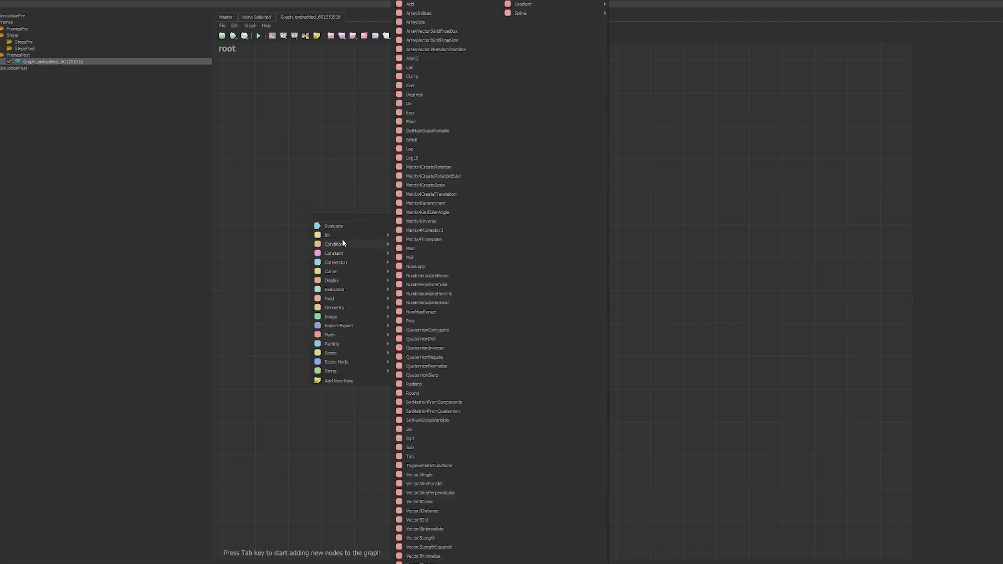
mouse_move(343, 353)
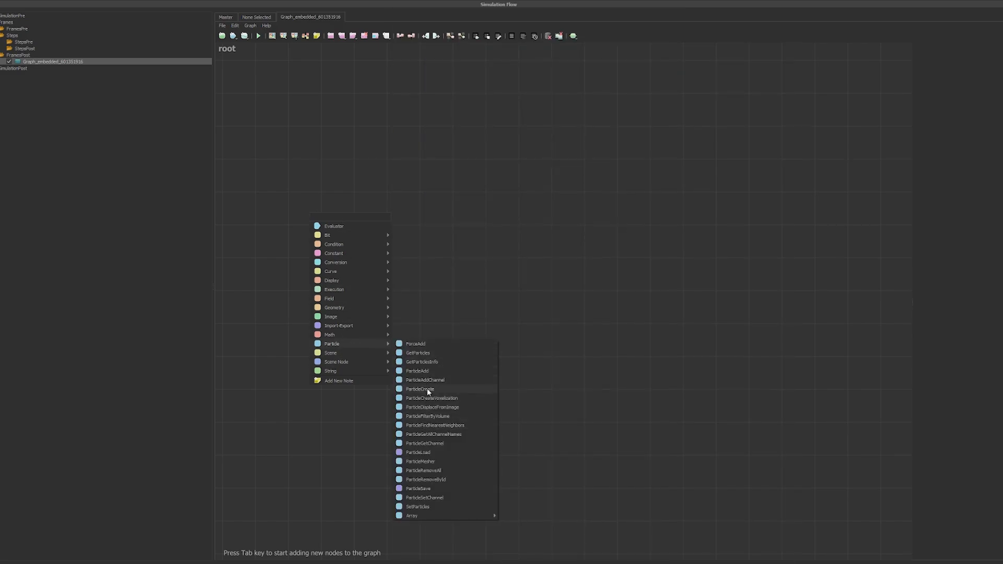
left_click(424, 352)
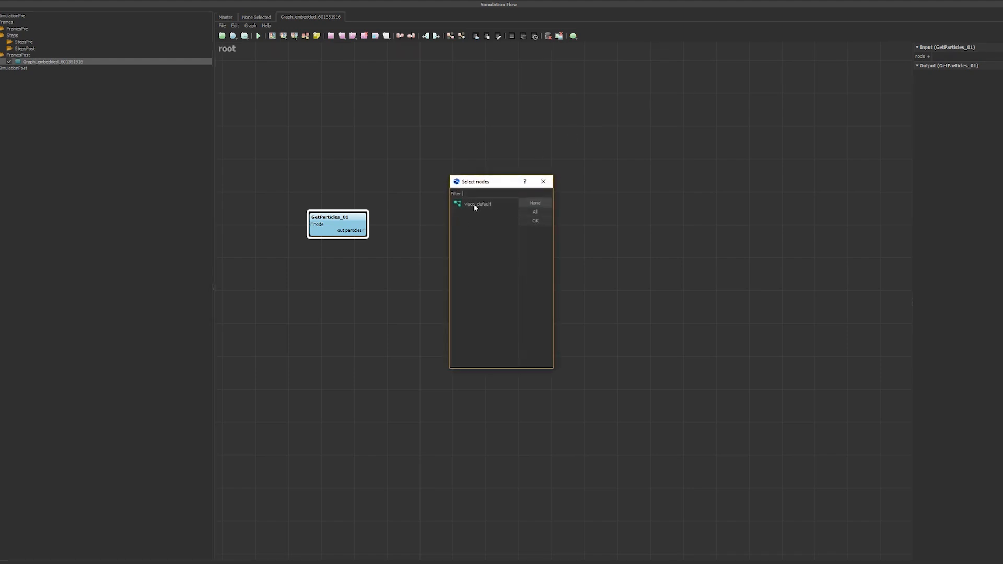
double_click(483, 204)
left_click_drag(330, 239, 301, 251)
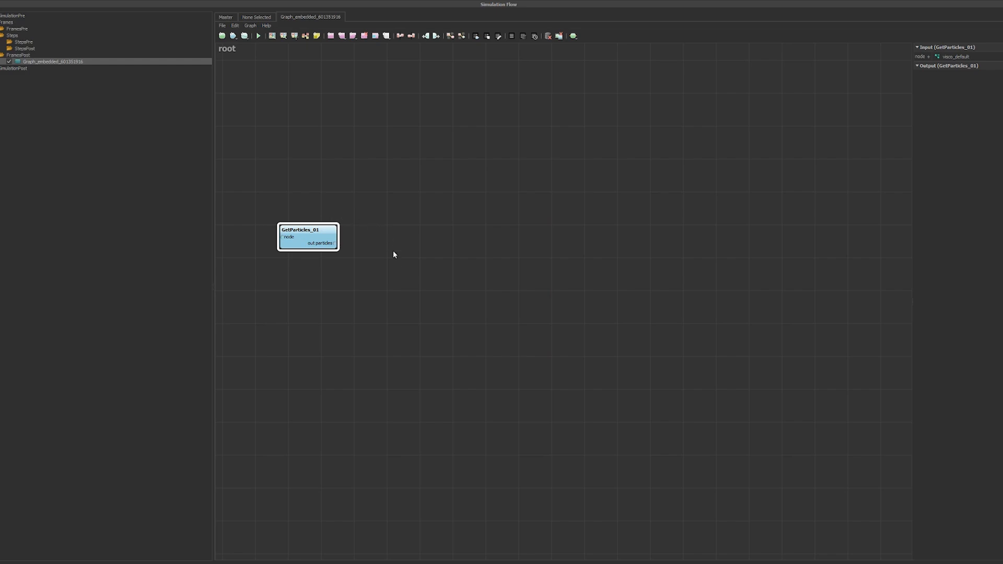
Add a ParticleGetChannel node and feed its particles input from the GetParticles output
right_click(397, 277)
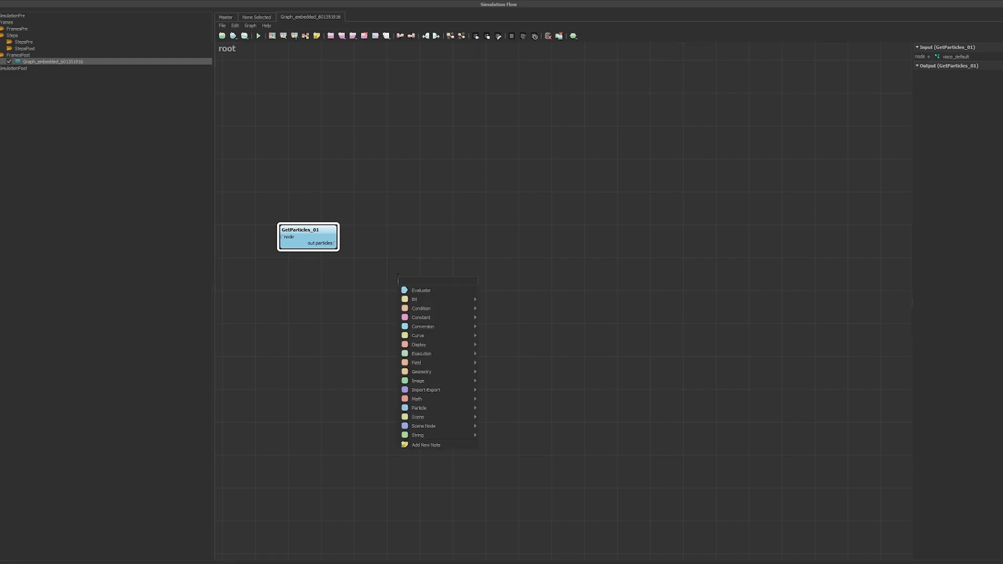
mouse_move(432, 407)
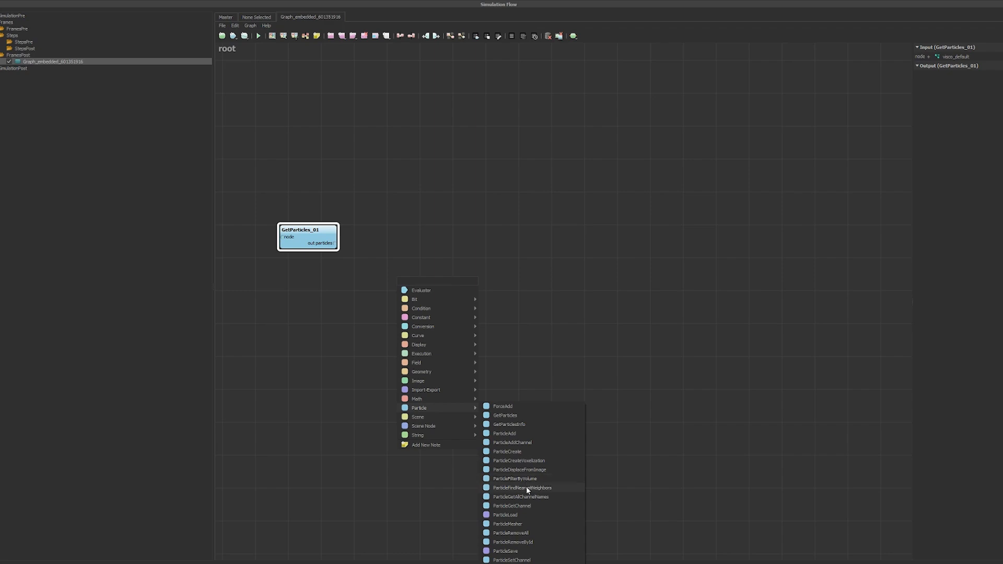
left_click(521, 506)
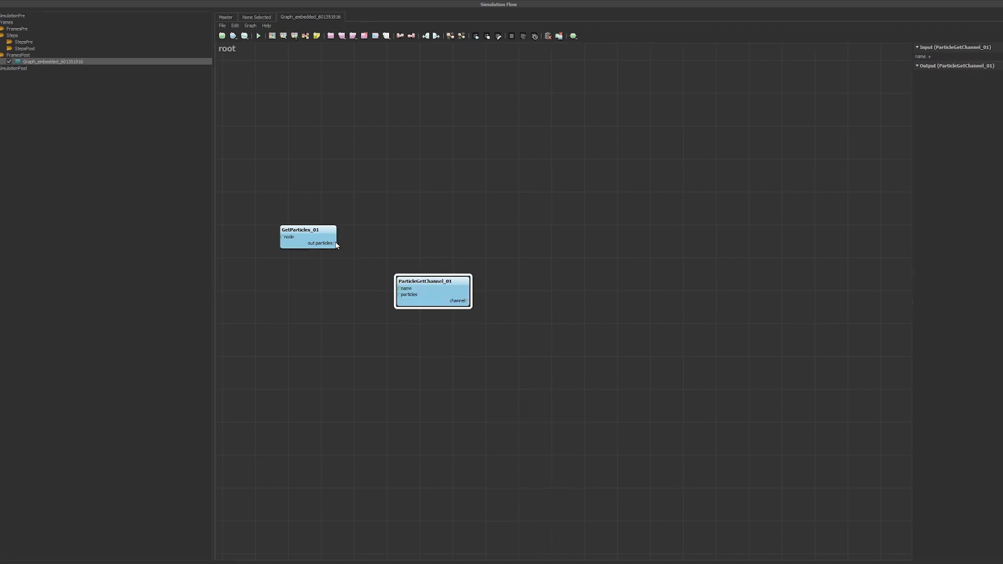
left_click_drag(333, 243, 357, 239)
left_click_drag(375, 294, 399, 294)
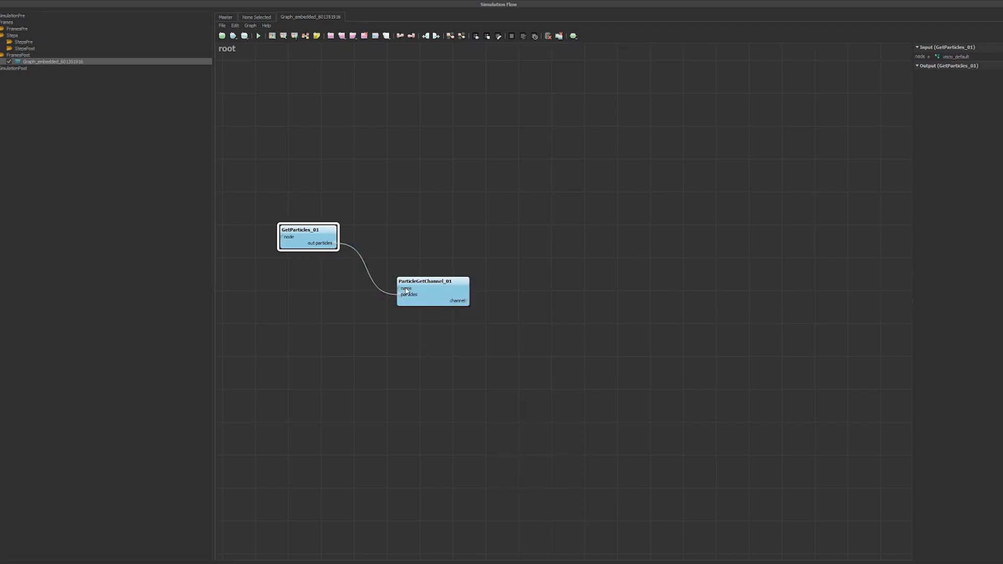
Set the ParticleGetChannel node's channel name to id and adjust the node's placement in the graph
left_click(424, 289)
left_click(938, 56)
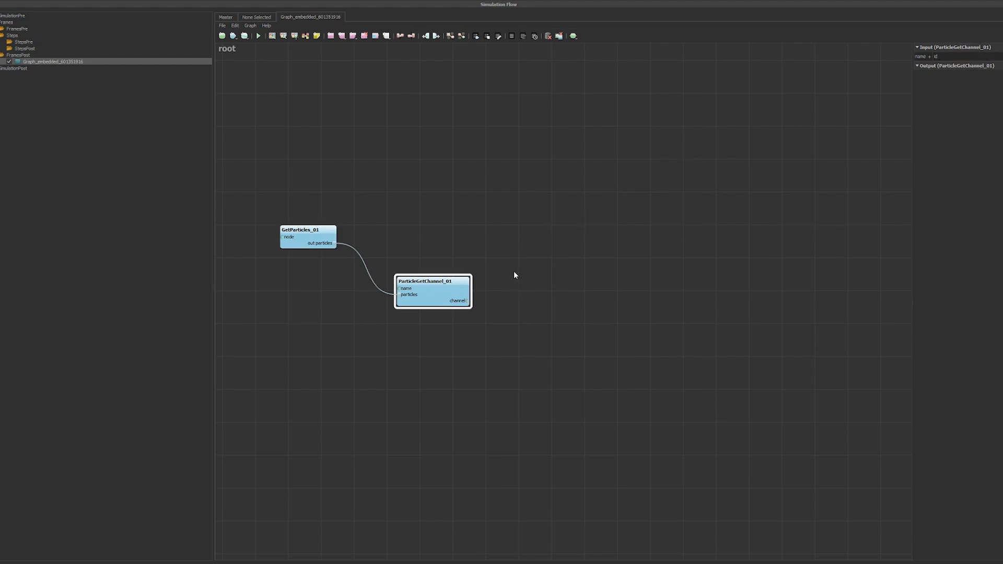
middle_click_drag(507, 281, 493, 287)
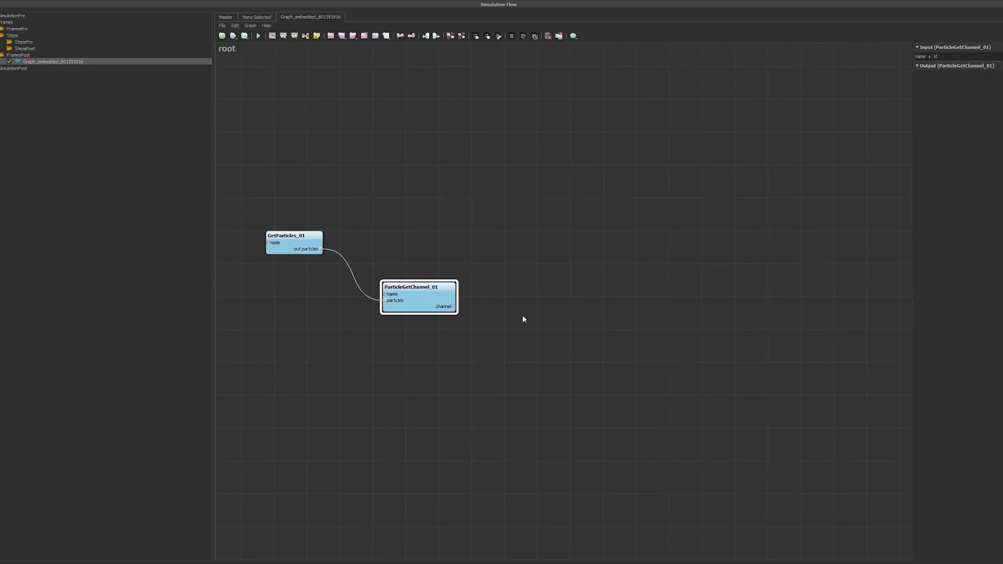
left_click_drag(432, 300, 424, 295)
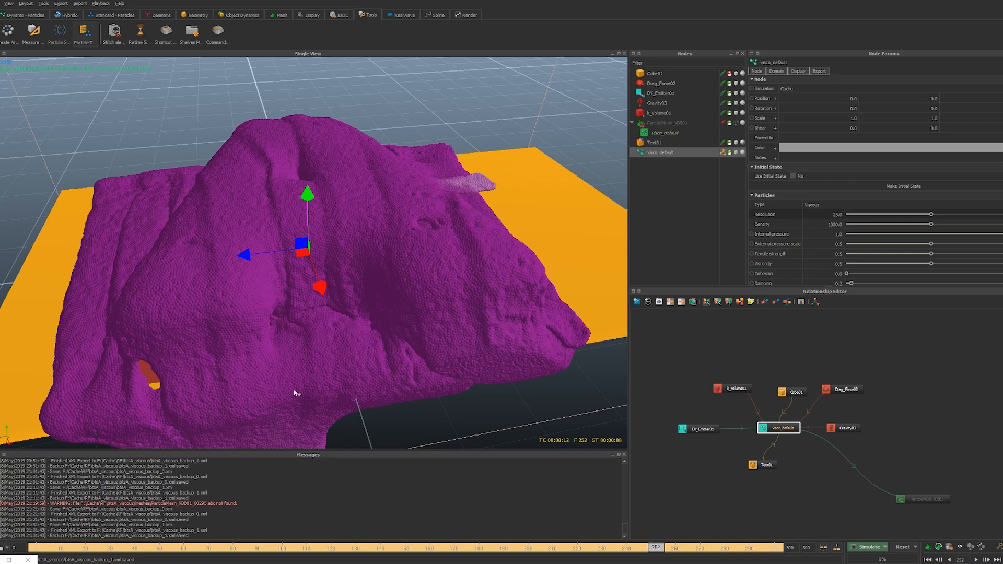
Inspect the ID values of several visco_default particles in the viewport, and return to the Simulation Flow graph
mouse_move(294, 393)
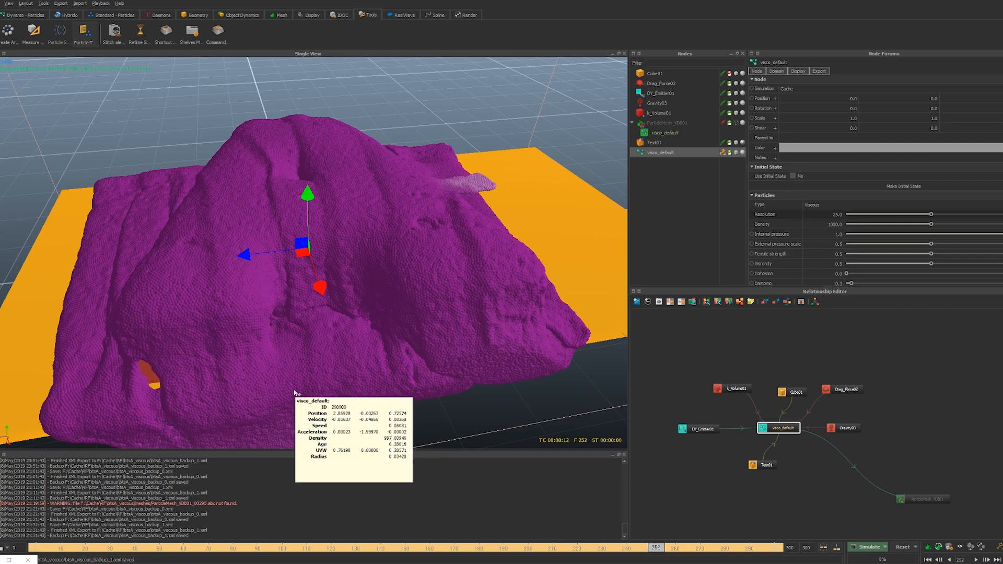
mouse_move(452, 342)
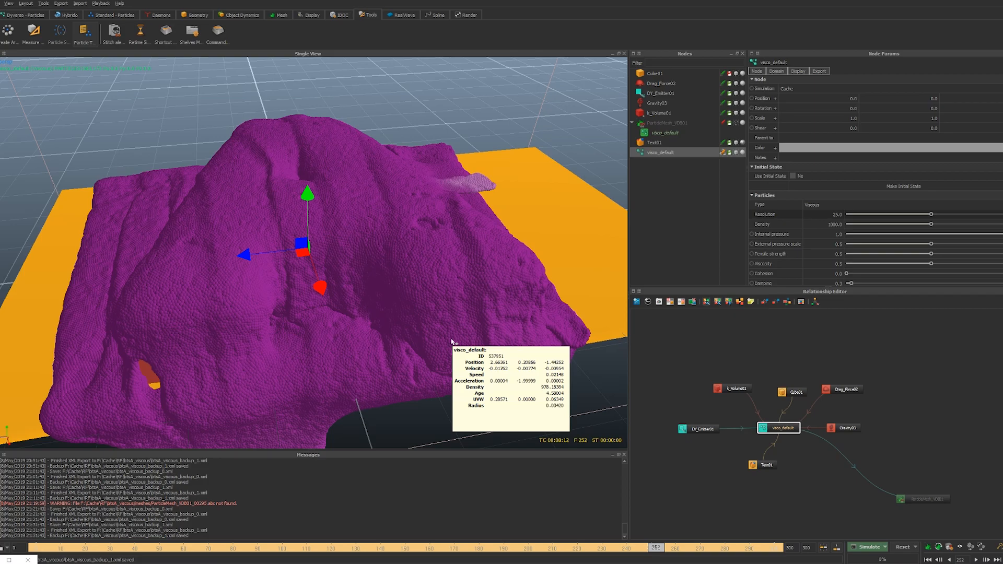
left_click(9, 560)
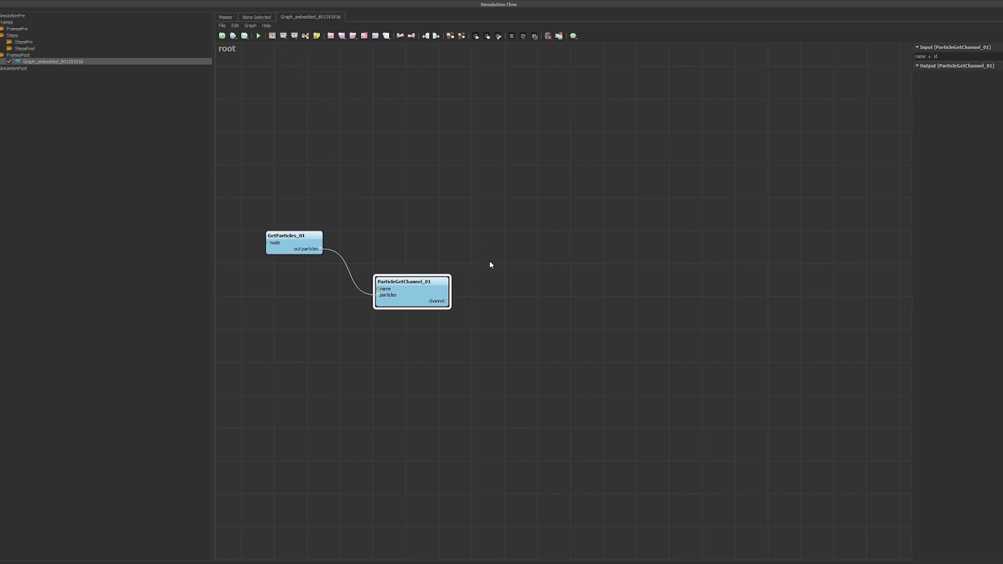
Add a Mod math node to the graph beside the ParticleGetChannel node
right_click(520, 296)
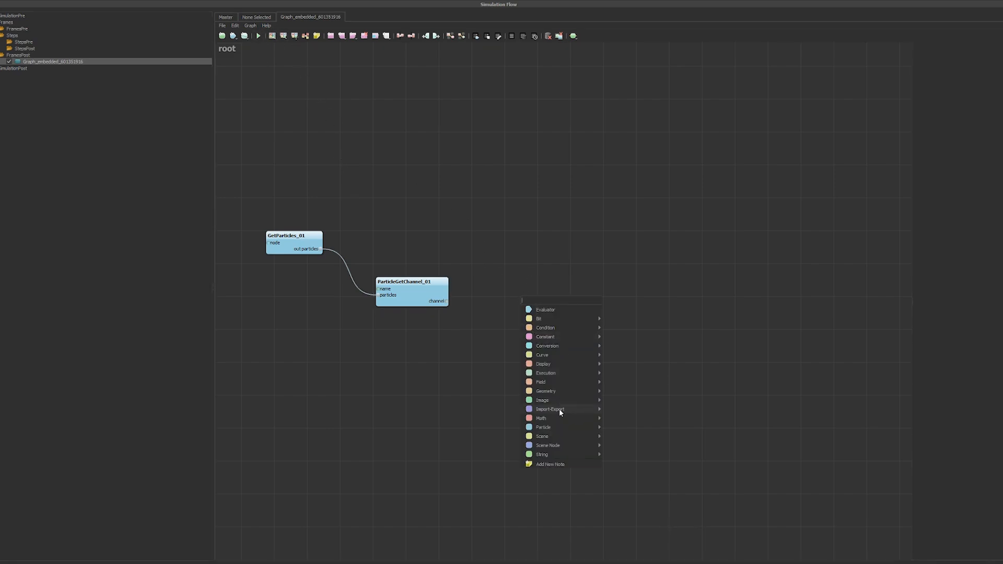
mouse_move(562, 418)
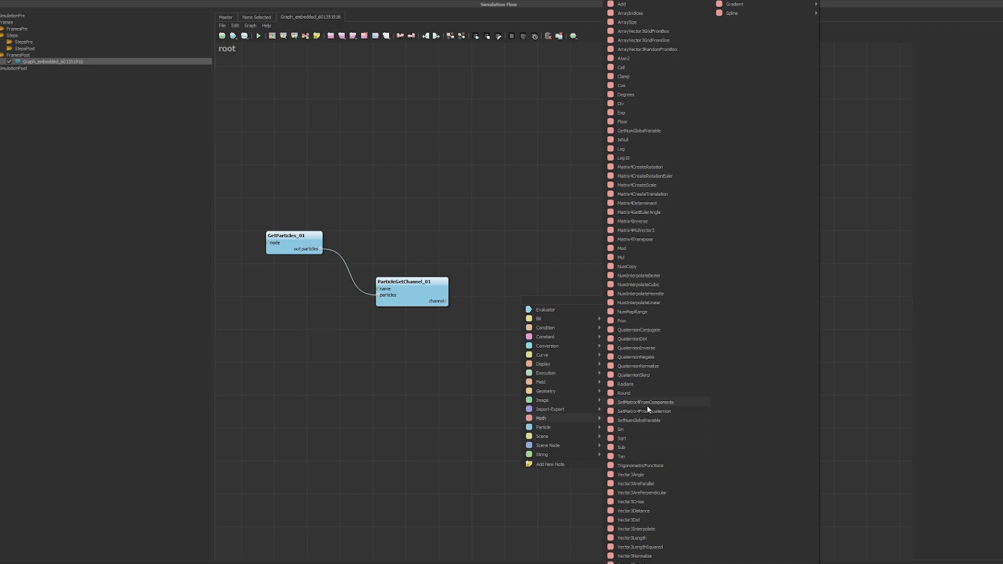
left_click(639, 248)
left_click_drag(532, 320, 515, 318)
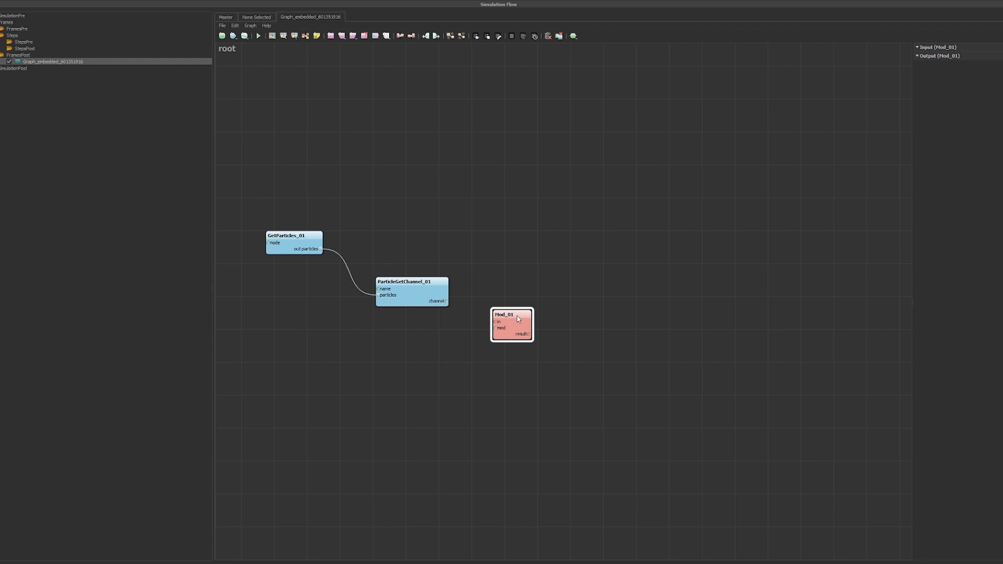
Switch to the scientific Calculator and compute 25 Mod 5
left_click_drag(200, 223, 730, 244)
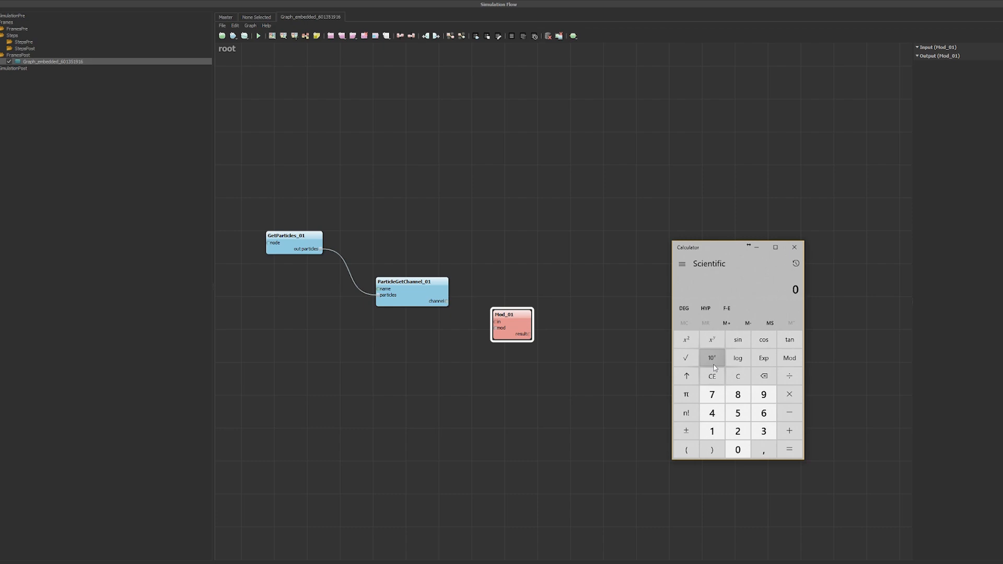
type("25")
left_click(788, 361)
type("5")
key("Return")
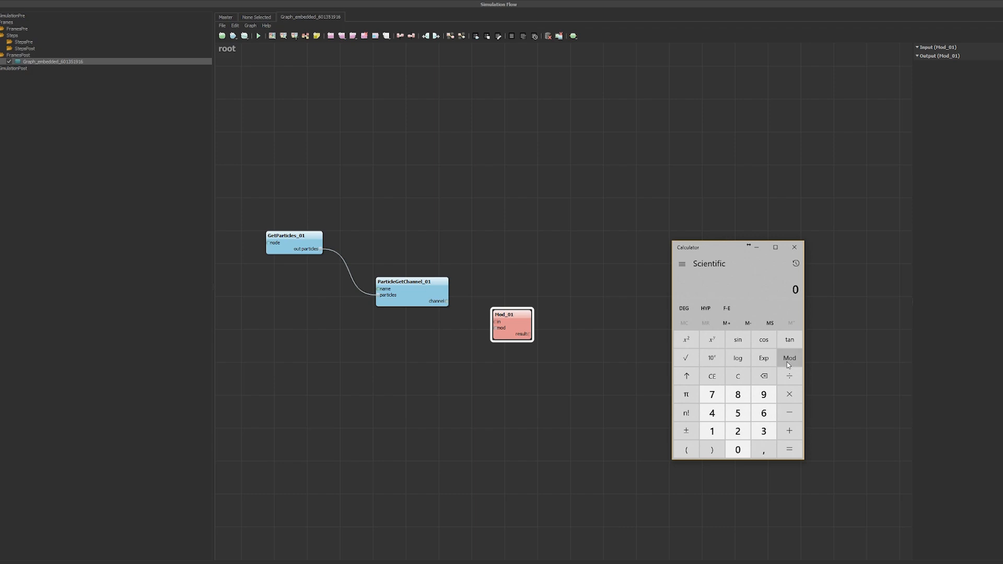
Compute 21 Mod 6 in the Calculator and close it
left_click(738, 432)
left_click(711, 431)
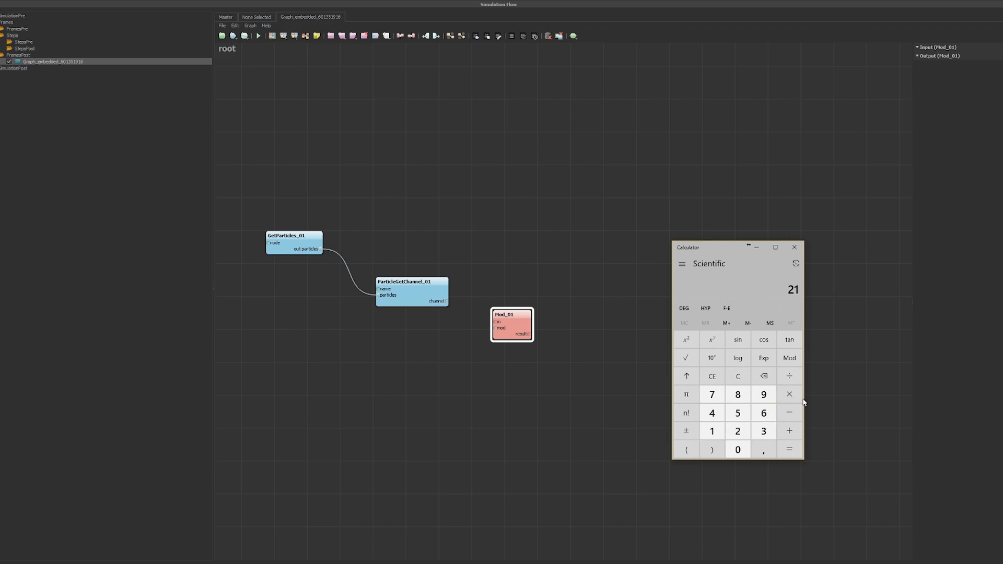
left_click(789, 359)
left_click(763, 413)
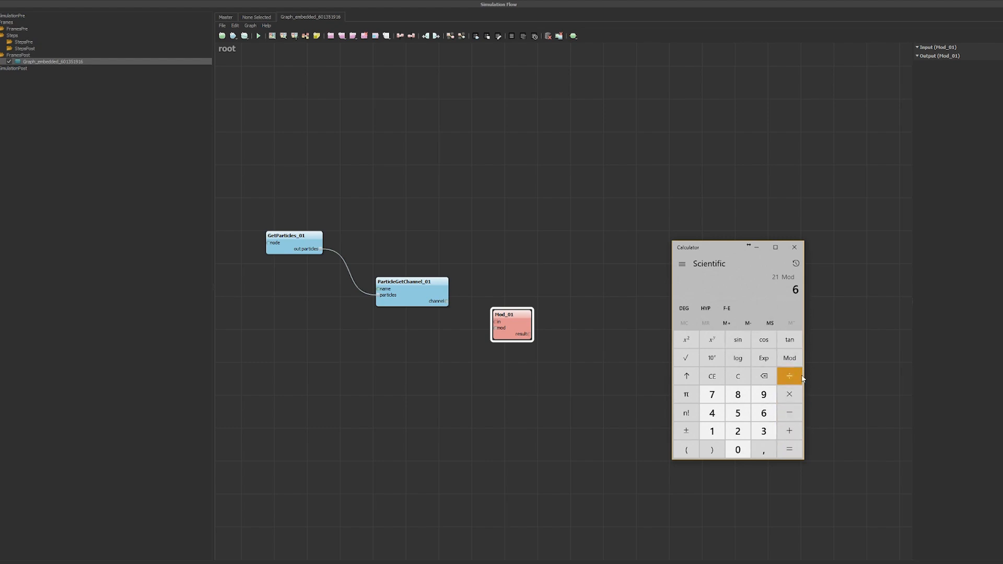
left_click(786, 449)
mouse_move(706, 250)
left_mouse_down()
mouse_move(717, 256)
mouse_move(711, 247)
left_mouse_up()
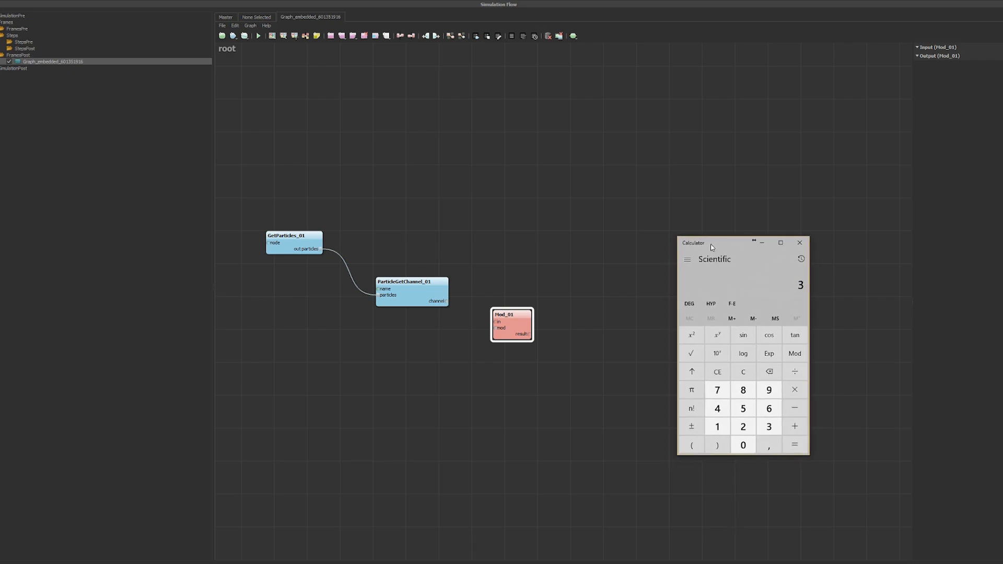
left_click(796, 246)
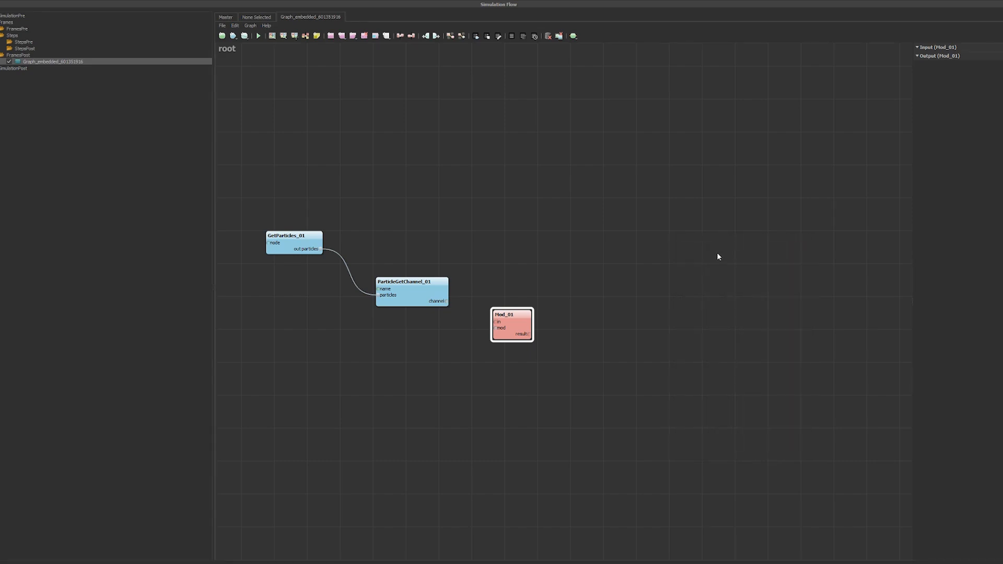
Connect the channel output to the Mod node's in input, and a new Integer node to its mod input
left_click_drag(447, 302, 495, 321)
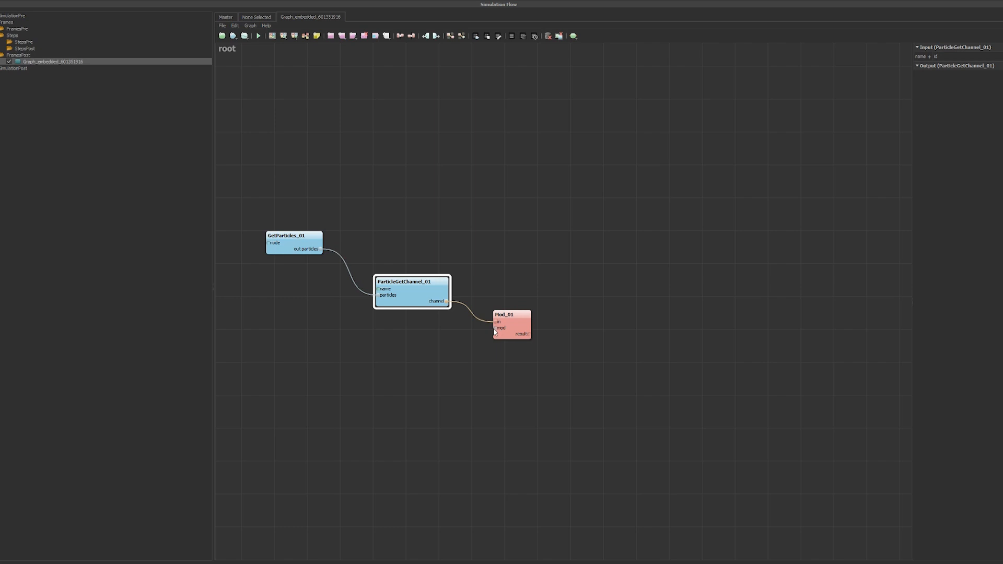
left_click(437, 359)
right_click(436, 359)
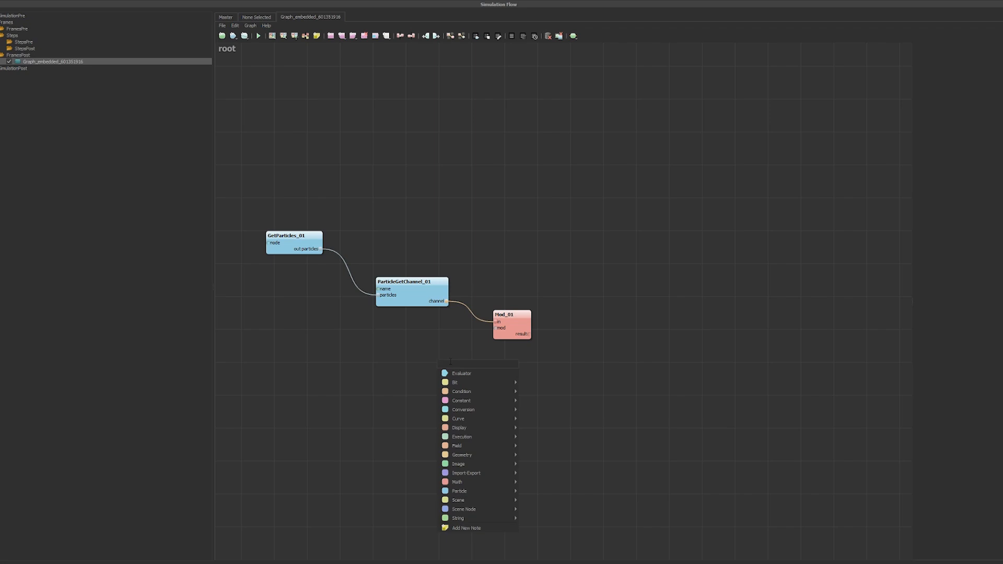
type("integ")
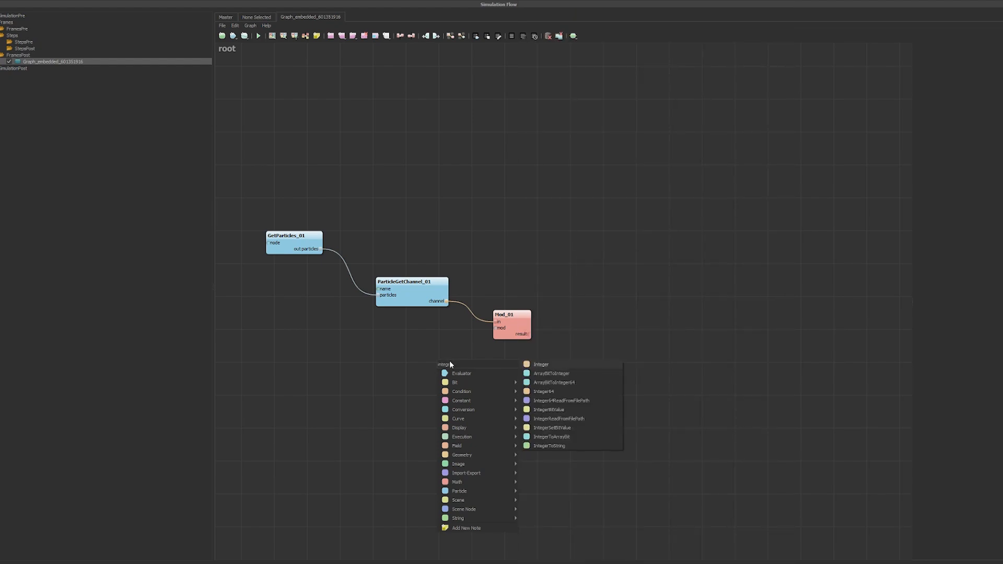
key("Return")
left_click_drag(451, 364, 492, 335)
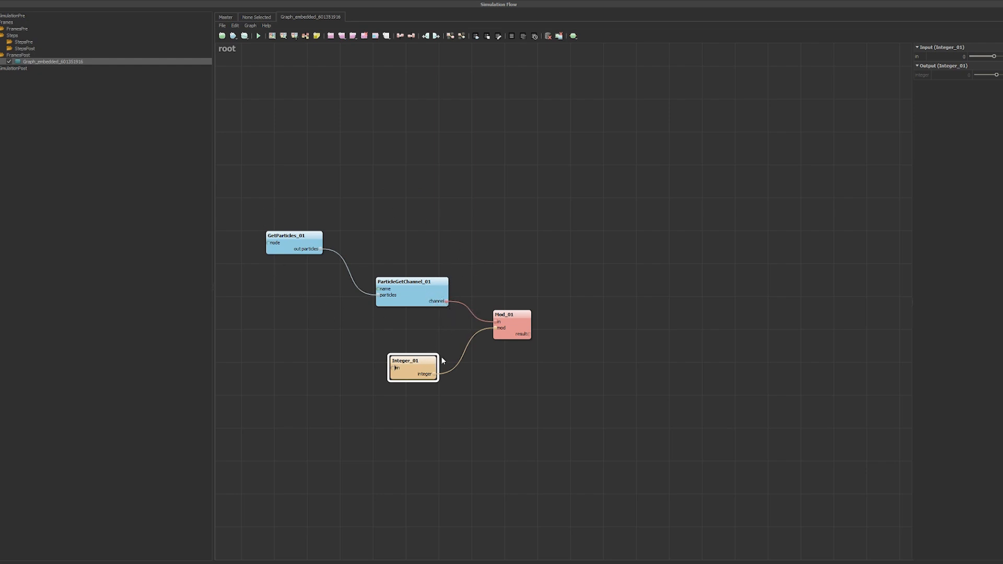
left_click_drag(417, 360, 423, 363)
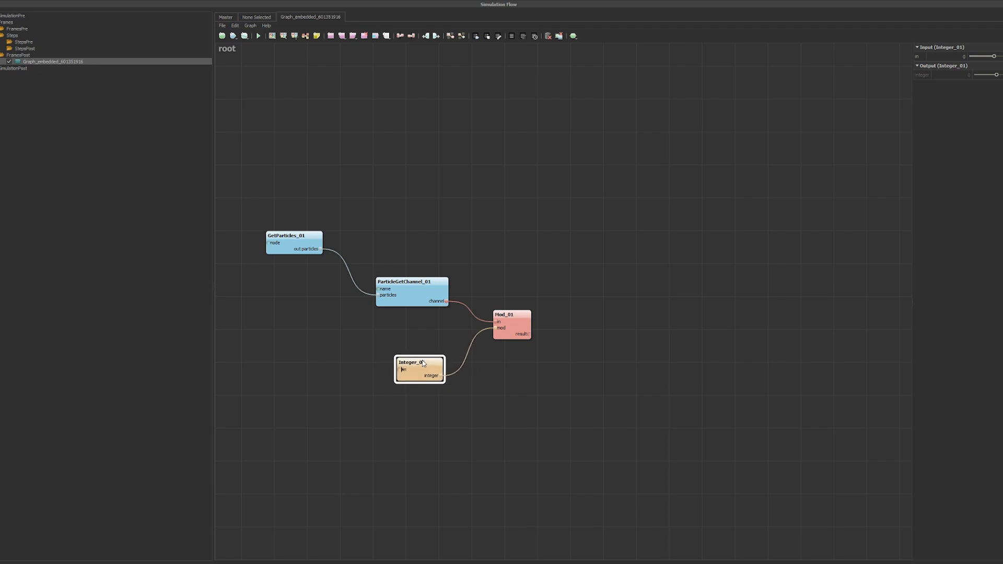
Set the Integer node's value to 250 and move the Mod node up level with ParticleGetChannel
left_click(946, 56)
type("2")
key("Return")
left_click(937, 56)
type("250")
key("Return")
middle_click_drag(615, 279, 588, 291)
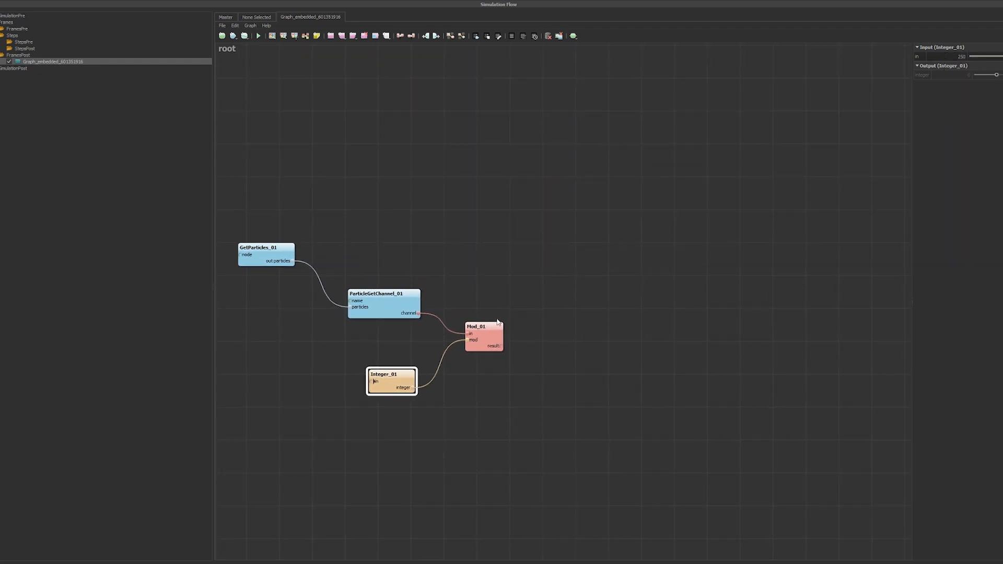
left_click_drag(487, 338, 496, 327)
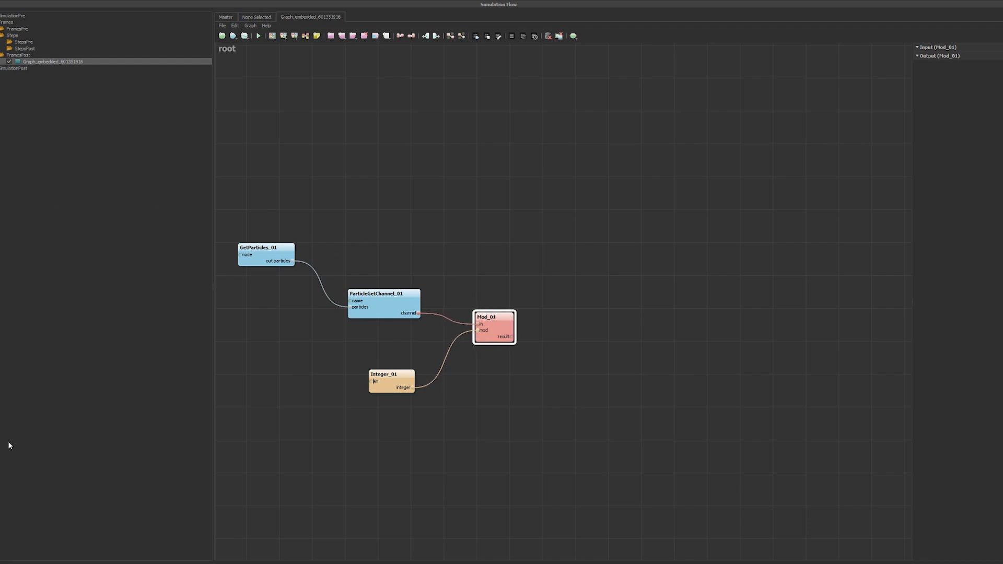
left_click_drag(499, 319, 503, 309)
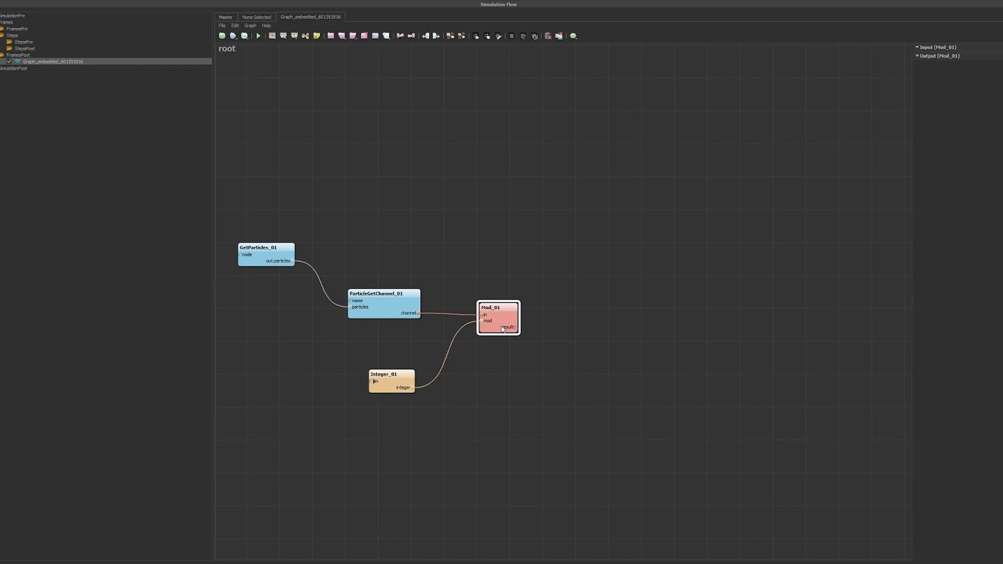
Add a ConditionFilterByGreaterThan node after the Mod node and connect the Mod result to its value0 input
right_click(556, 355)
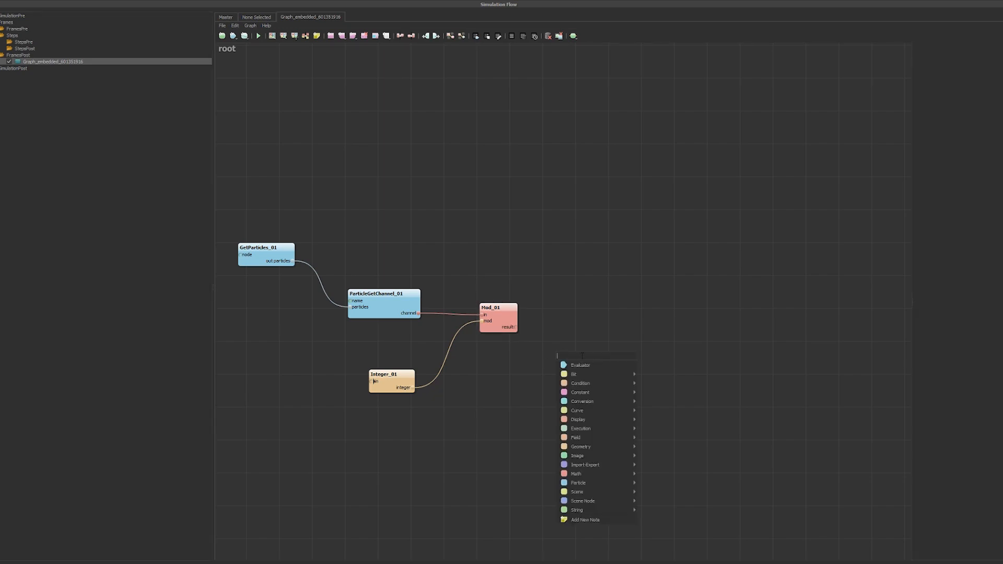
type("filterbygreater")
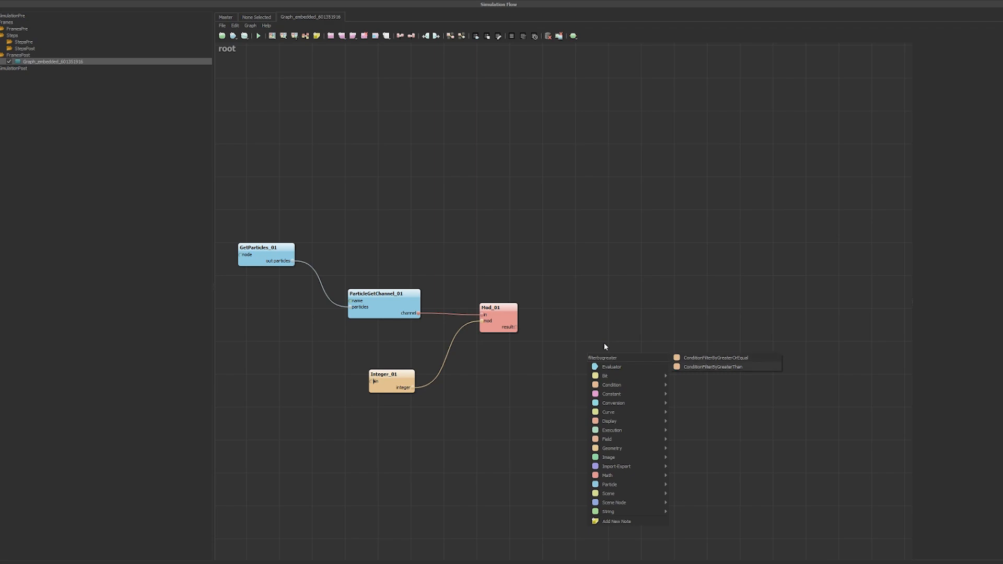
key("Return")
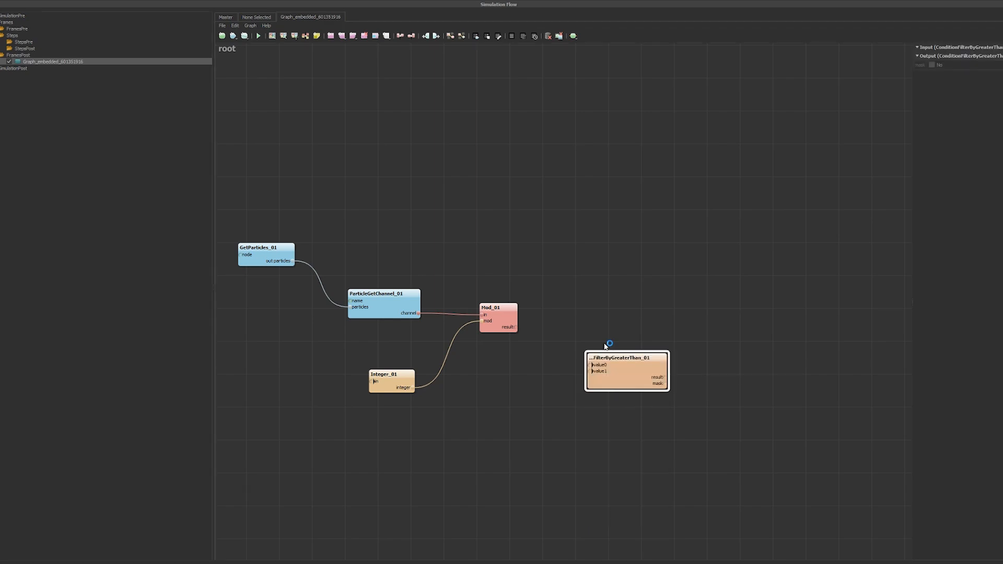
left_click_drag(623, 369, 605, 362)
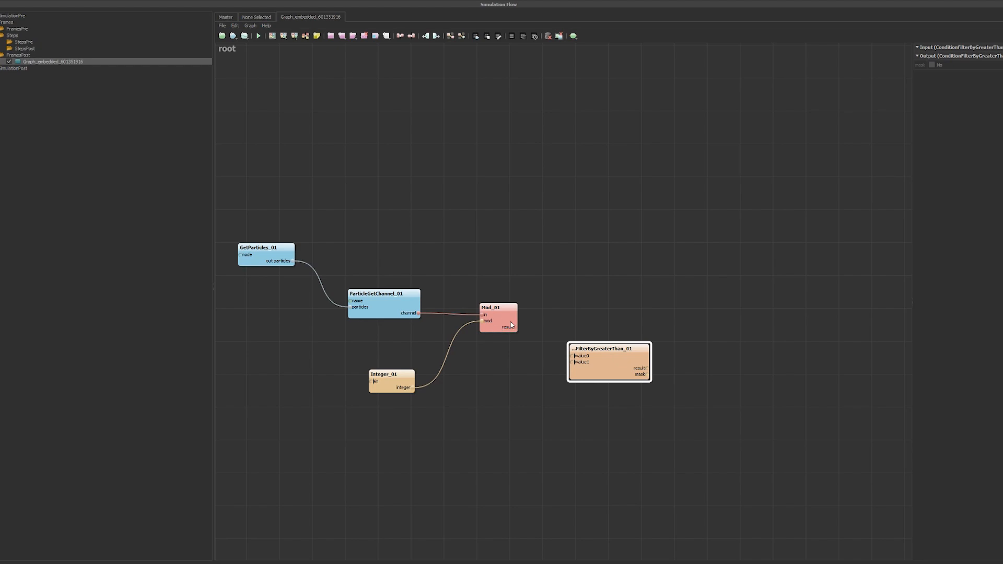
left_click_drag(516, 327, 573, 357)
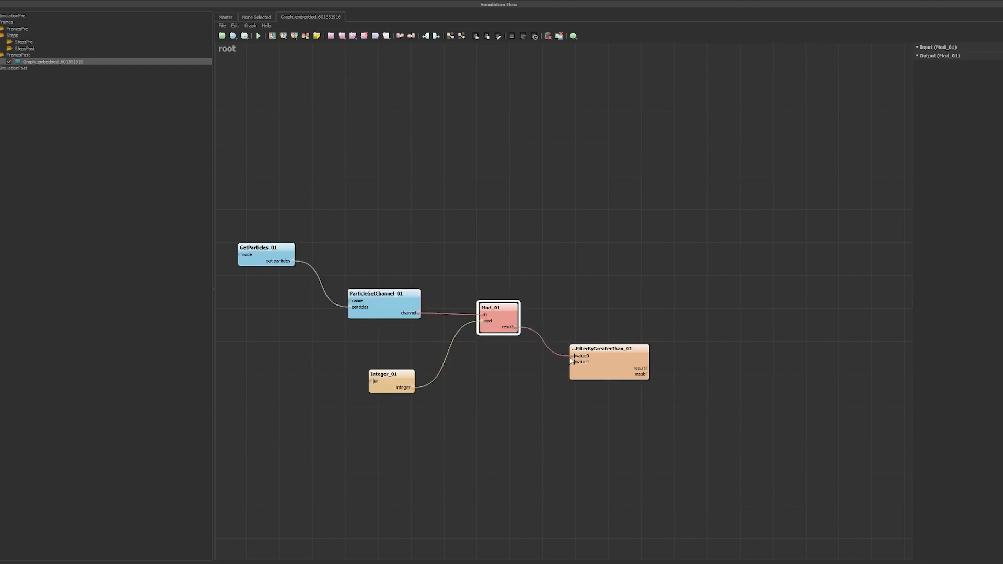
left_click(591, 367)
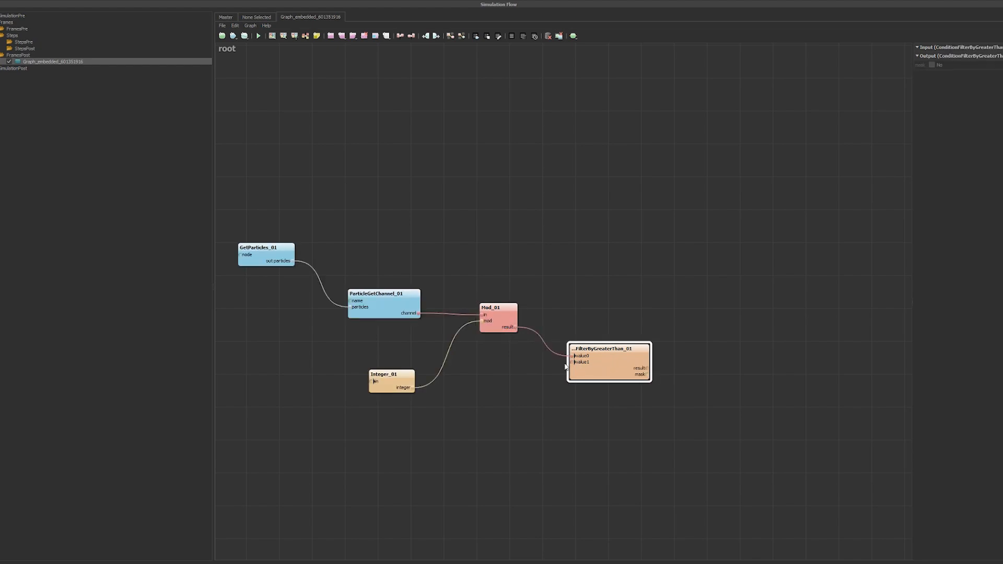
Add a second Integer node below and connect its output to the value1 input of ConditionFilterByGreaterThan
right_click(512, 396)
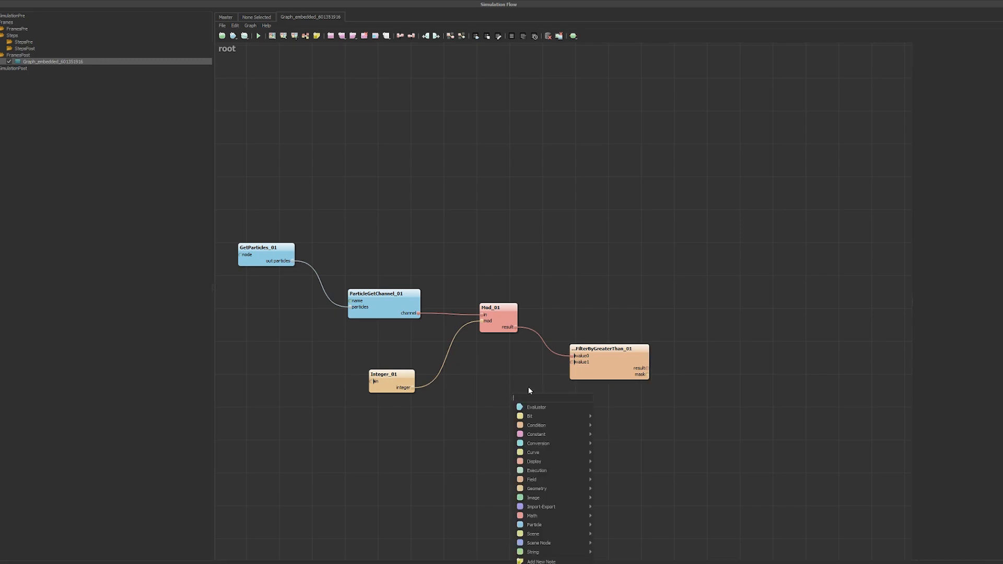
type("integer")
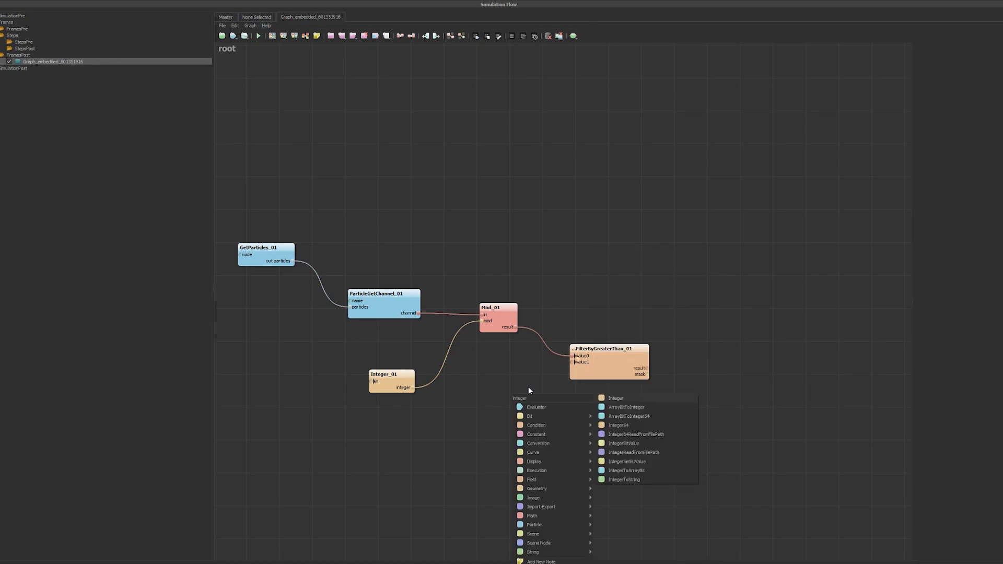
key("Return")
left_click_drag(545, 410, 573, 362)
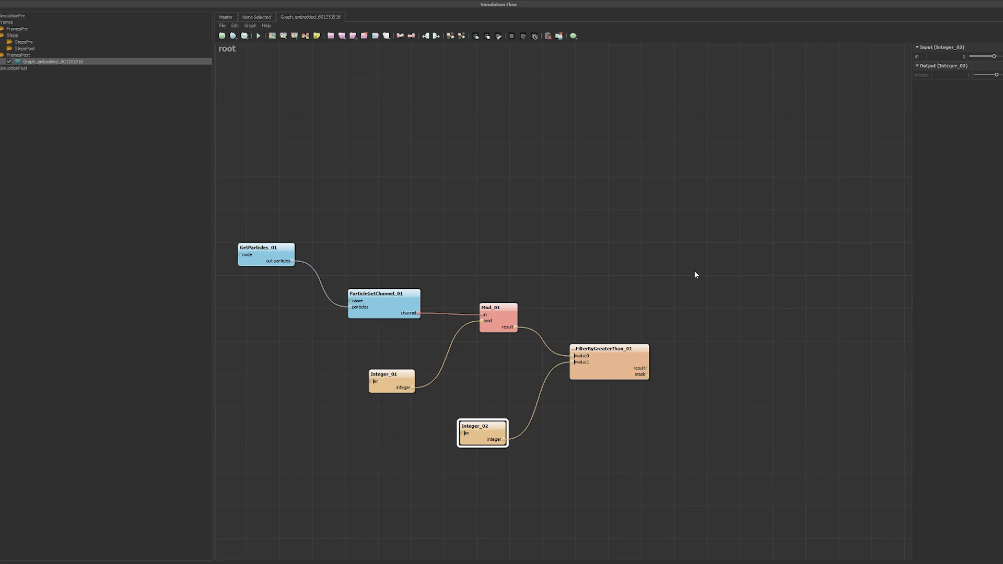
Add an ArrayNumFilterByMask node above and to the right of ConditionFilterByGreaterThan
middle_click_drag(684, 286, 671, 293)
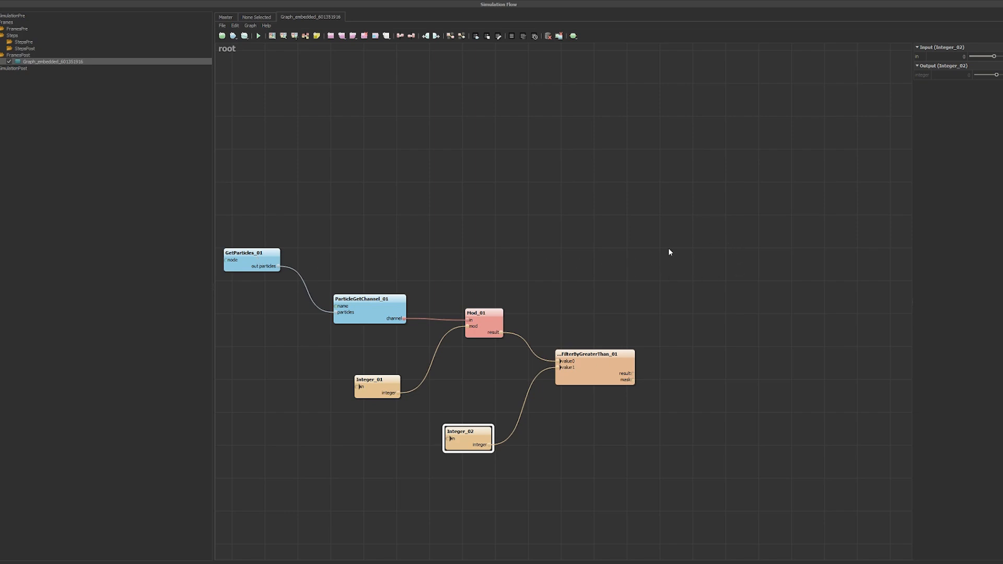
right_click(699, 259)
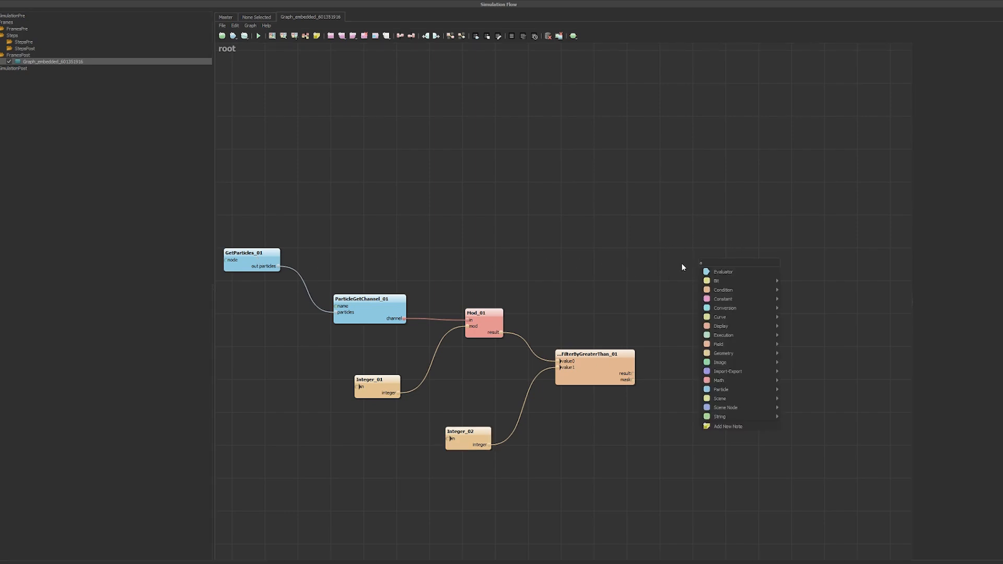
type("filter")
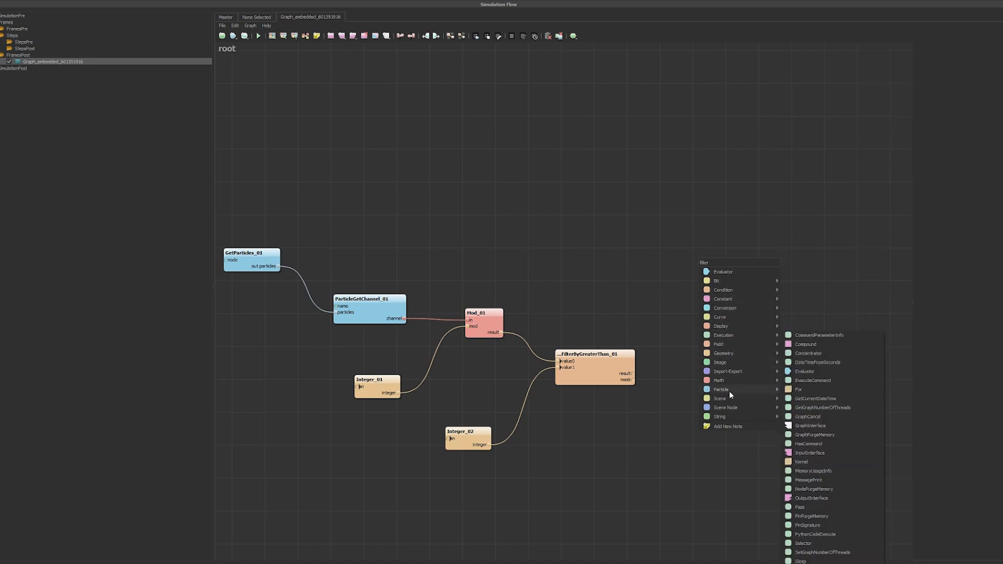
mouse_move(734, 260)
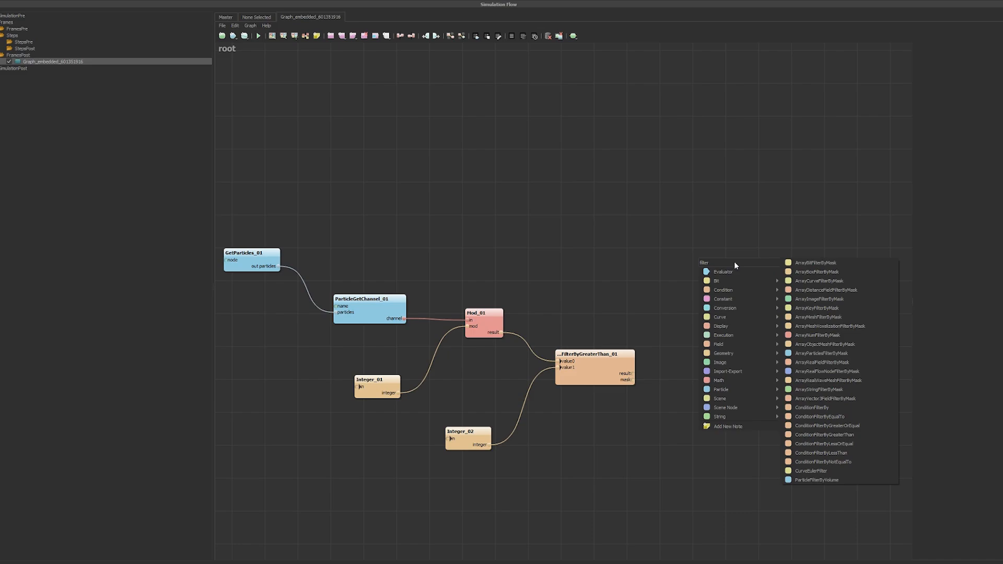
type("bymask")
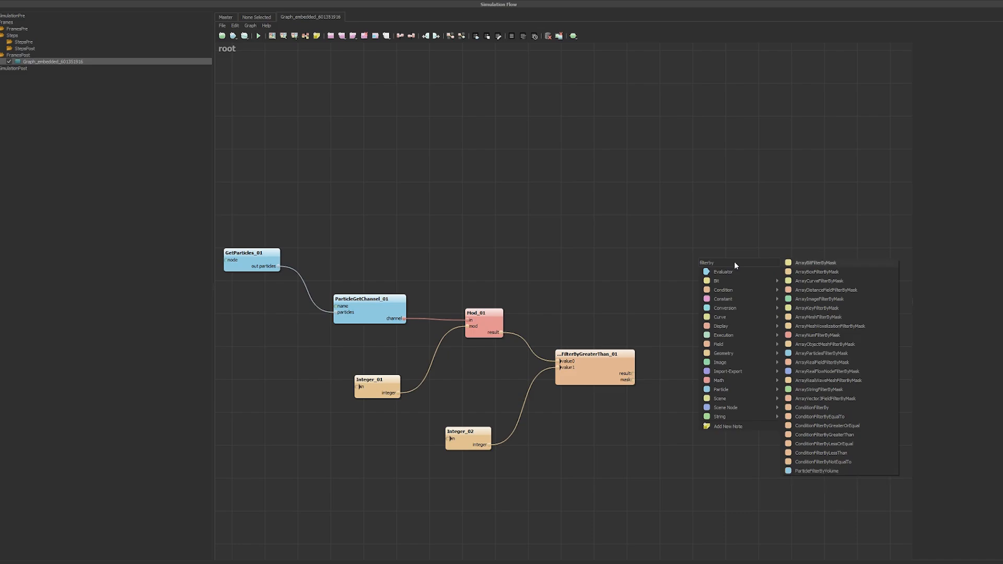
key("Down")
key("Down")
key("Down")
key("Down")
key("Down")
key("Down")
key("Down")
key("Down")
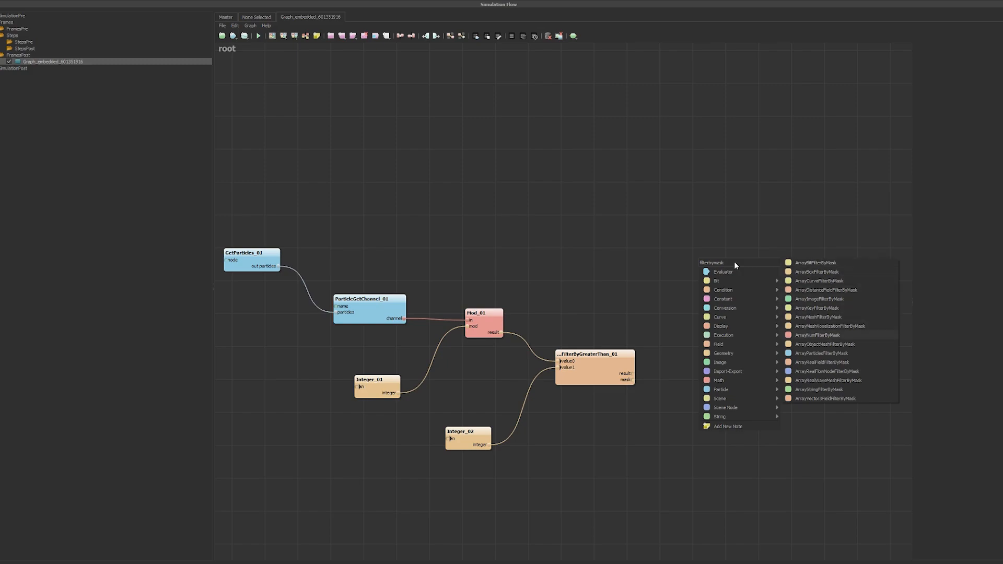
key("Return")
mouse_move(741, 271)
left_mouse_down()
mouse_move(744, 283)
mouse_move(726, 276)
left_mouse_up()
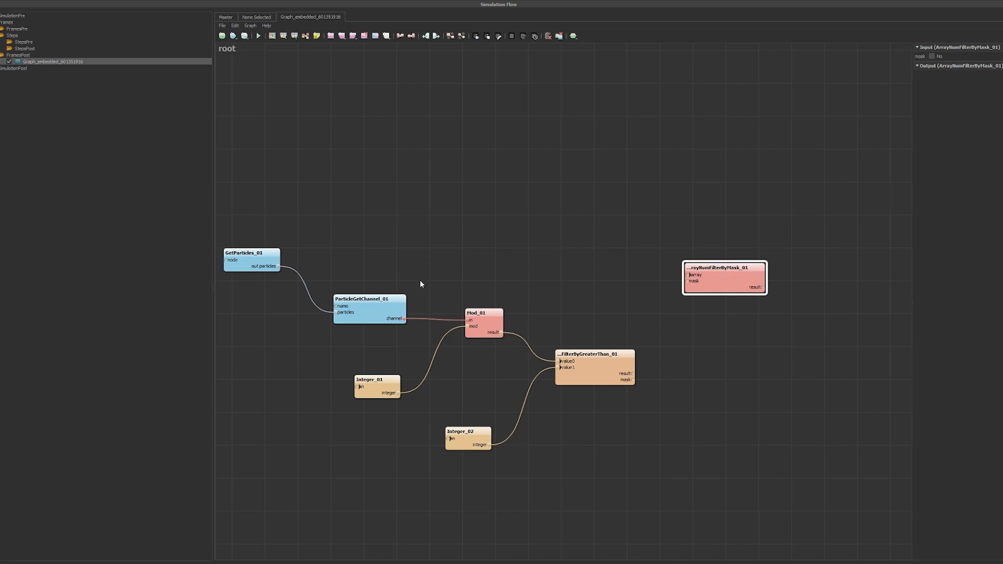
Connect ParticleGetChannel's channel to ArrayNumFilterByMask's array input and the greater-than filter's mask to its mask input, lowering the Mod node clear of the wire
left_click_drag(405, 318, 676, 253)
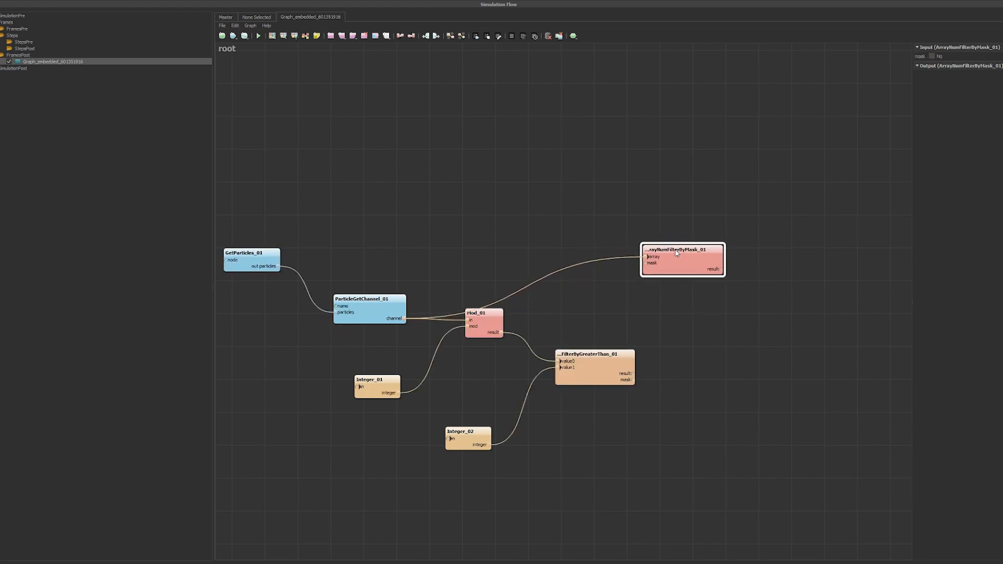
left_click_drag(491, 324, 472, 353)
left_click_drag(678, 269, 716, 329)
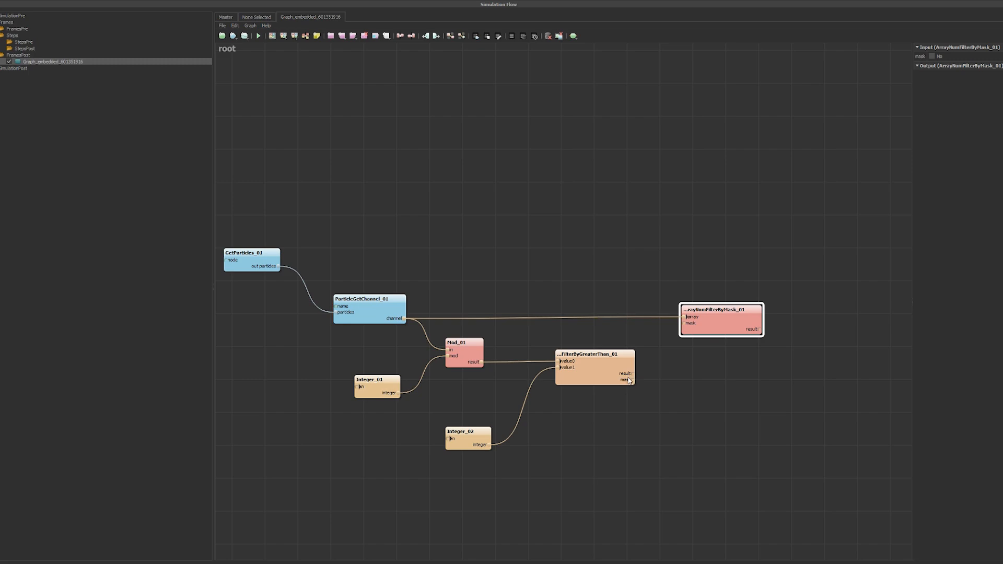
left_click_drag(631, 380, 659, 377)
left_click_drag(673, 330, 682, 323)
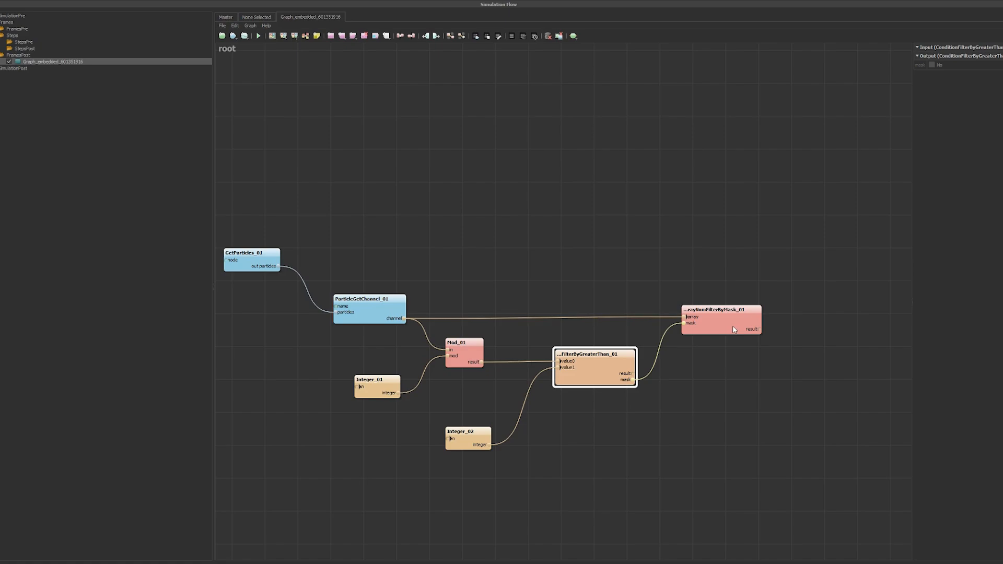
Add a ParticleRemoveById node, wiring GetParticles' output to its particles input and the ArrayNumFilterByMask result to its id input
left_click(815, 269)
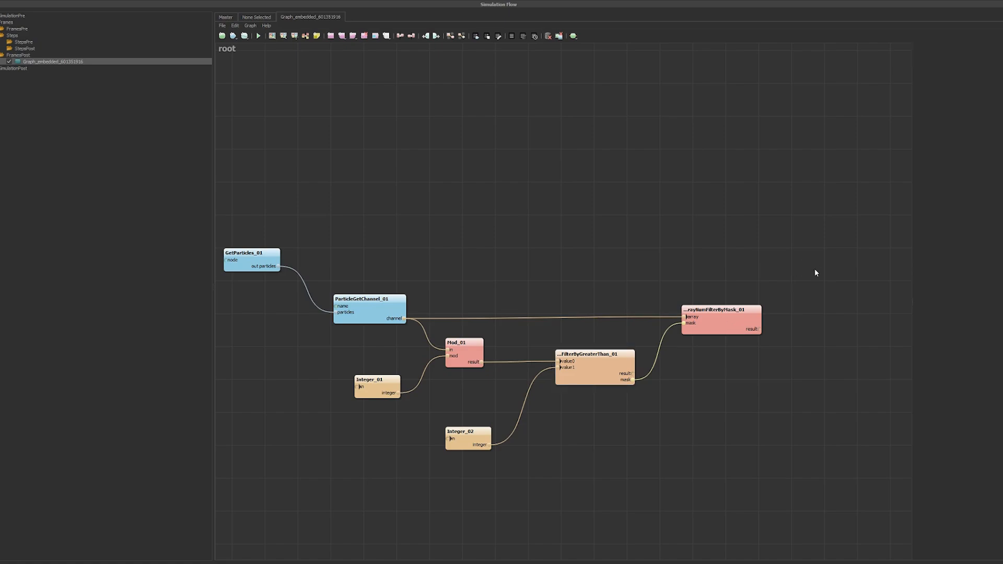
right_click(814, 268)
type("remove")
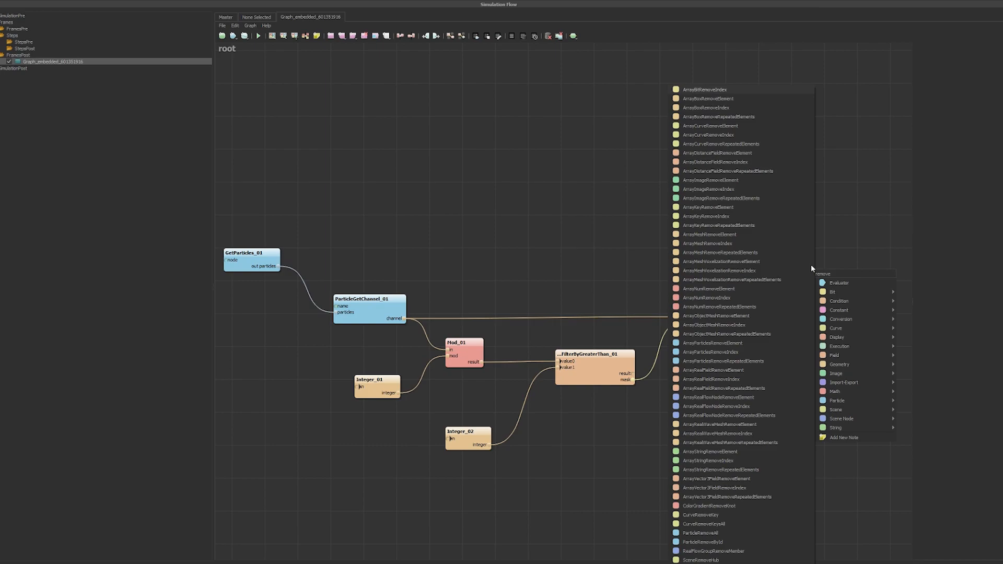
left_click(718, 543)
left_click_drag(850, 282, 842, 268)
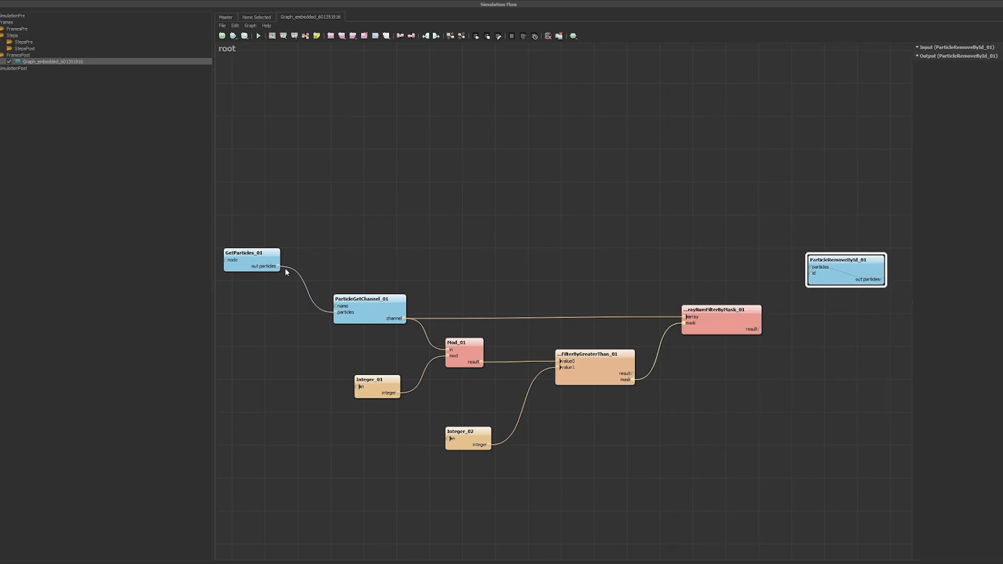
left_click_drag(281, 269, 808, 268)
left_click_drag(761, 329, 827, 264)
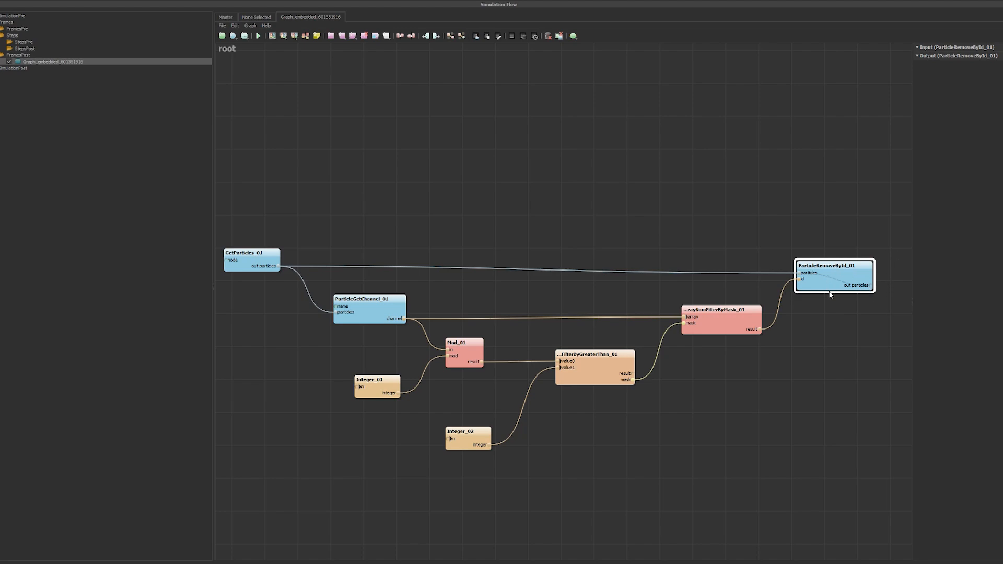
Add a ParticleSave node and connect the out particles of ParticleRemoveById to its particles input
middle_click_drag(758, 279, 456, 314)
right_click(697, 272)
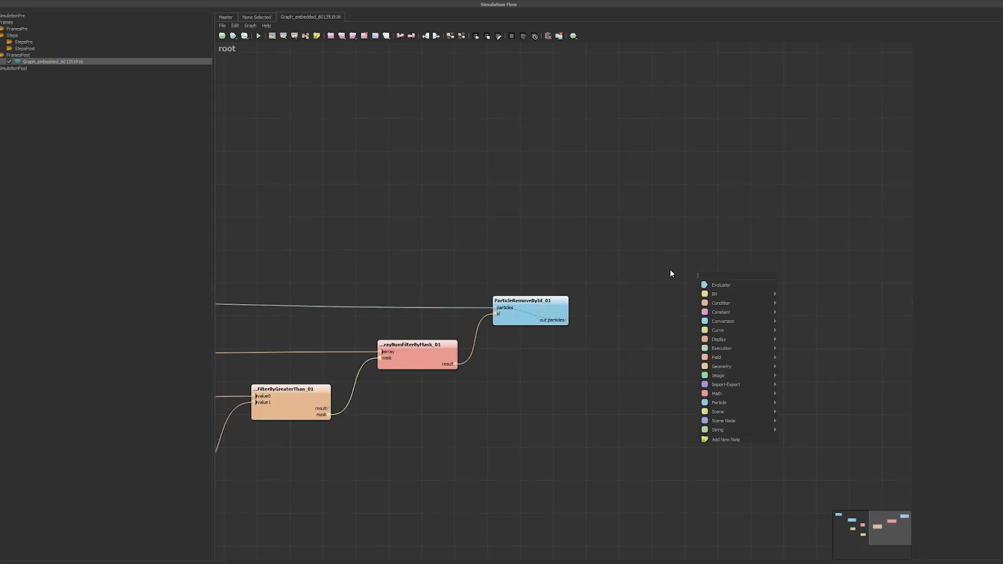
type("partivle")
key("BackSpace")
key("BackSpace")
key("BackSpace")
type("clesave")
key("Return")
left_click_drag(728, 293, 665, 215)
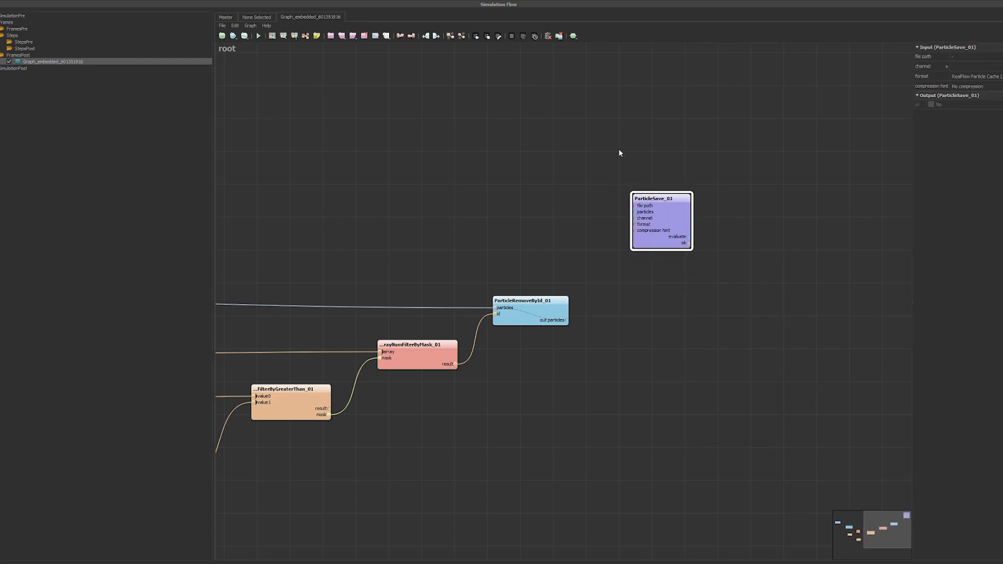
left_click_drag(568, 320, 657, 209)
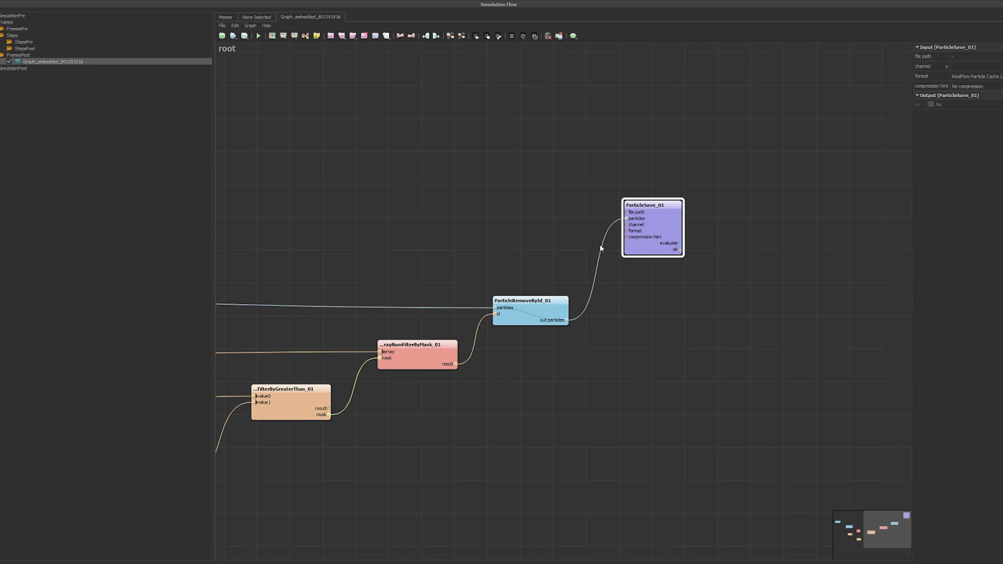
Add a StringFilePathCompose node above ParticleRemoveById, beside the ParticleSave node
middle_click_drag(510, 214, 580, 227)
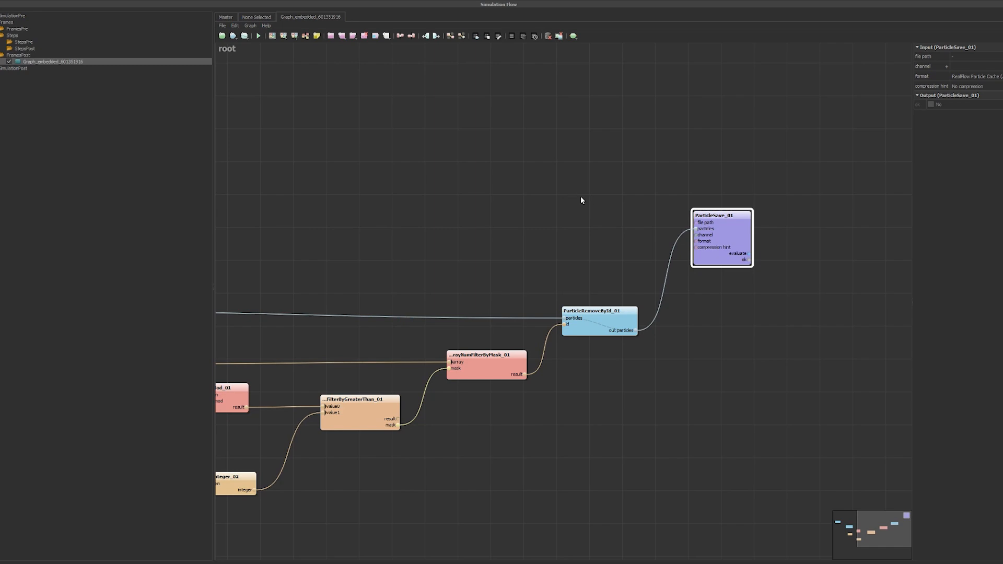
right_click(585, 201)
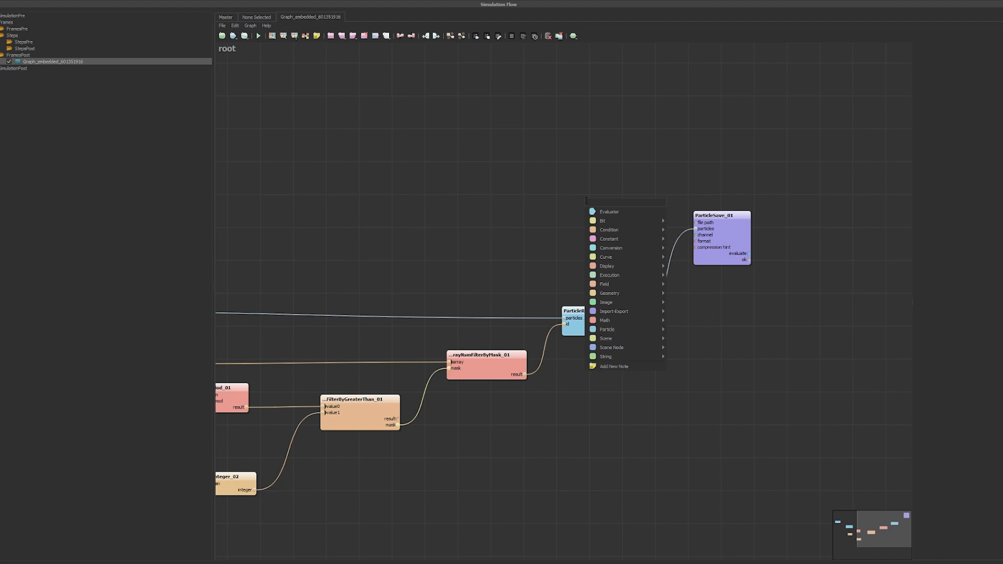
type("pat")
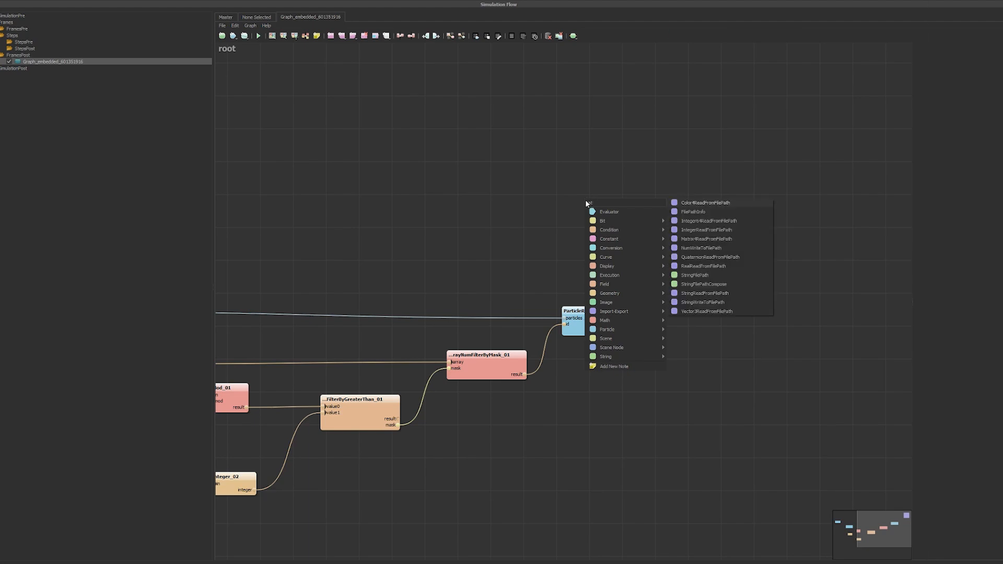
type("hcom")
key("Return")
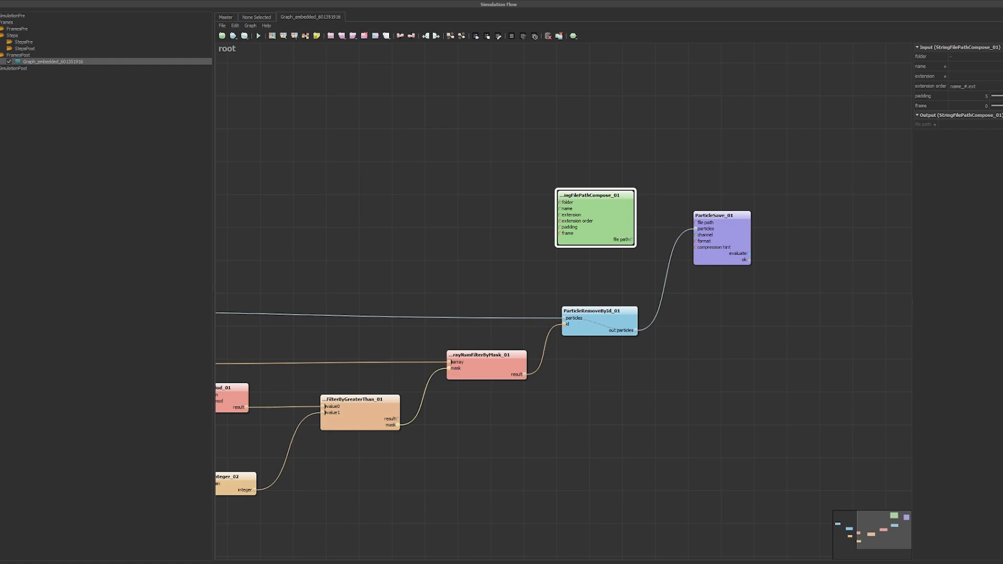
Set the StringFilePathCompose folder to the particles folder inside Cache\RF\bts_a on the Secondary (F:) drive
left_click(974, 56)
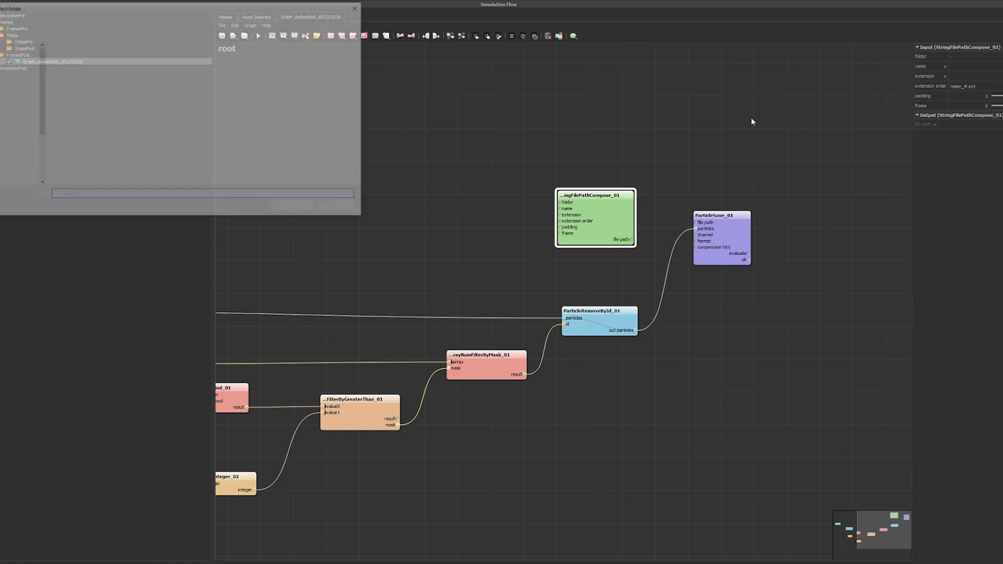
left_click_drag(65, 8, 209, 78)
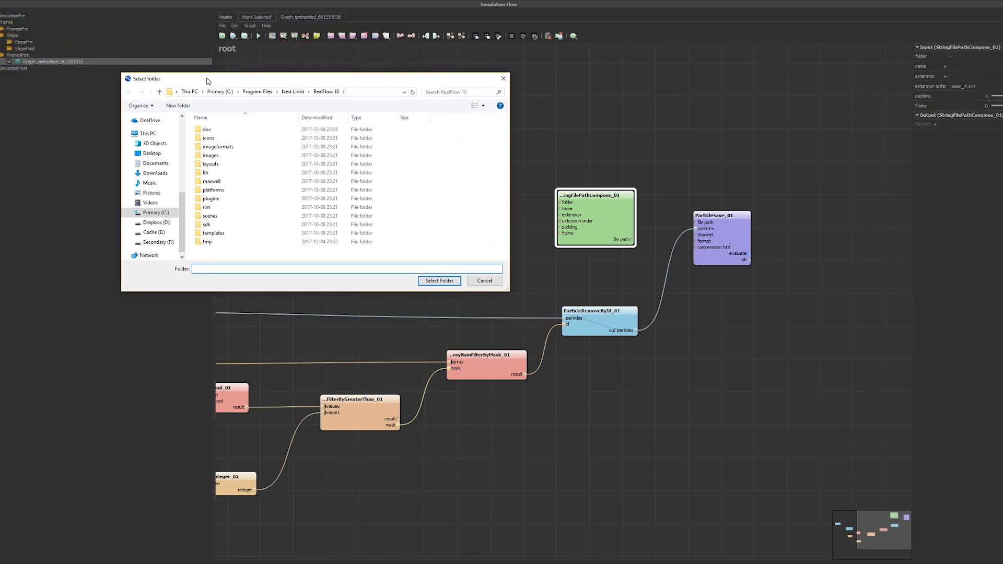
left_click(156, 244)
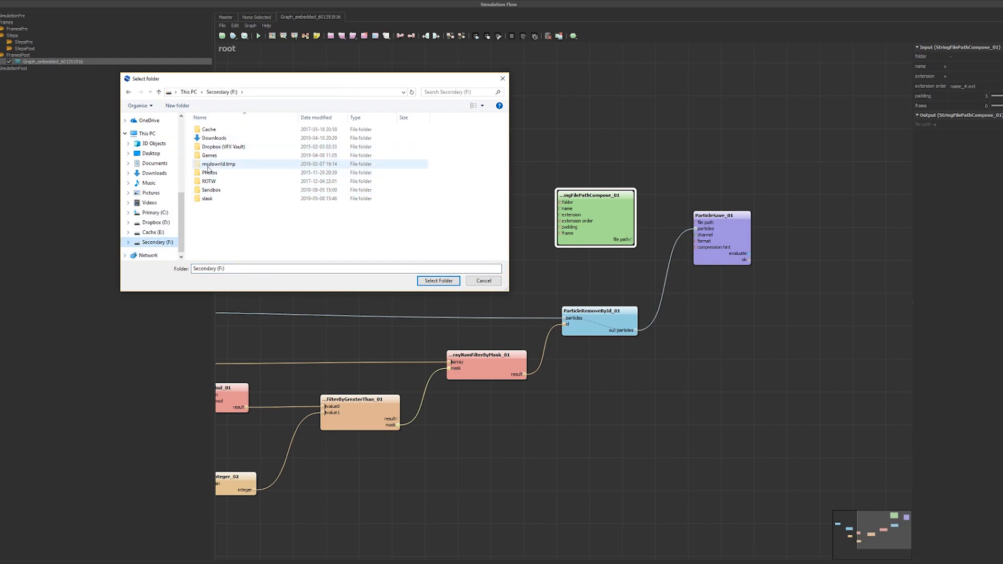
scroll(157, 156, "up", 4)
scroll(157, 156, "up", 1)
left_click(145, 137)
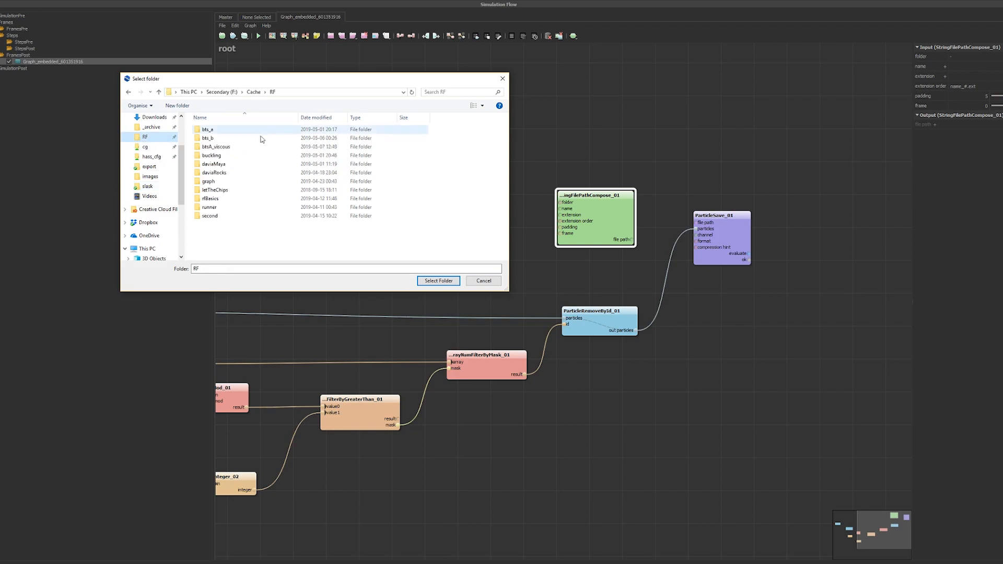
double_click(207, 130)
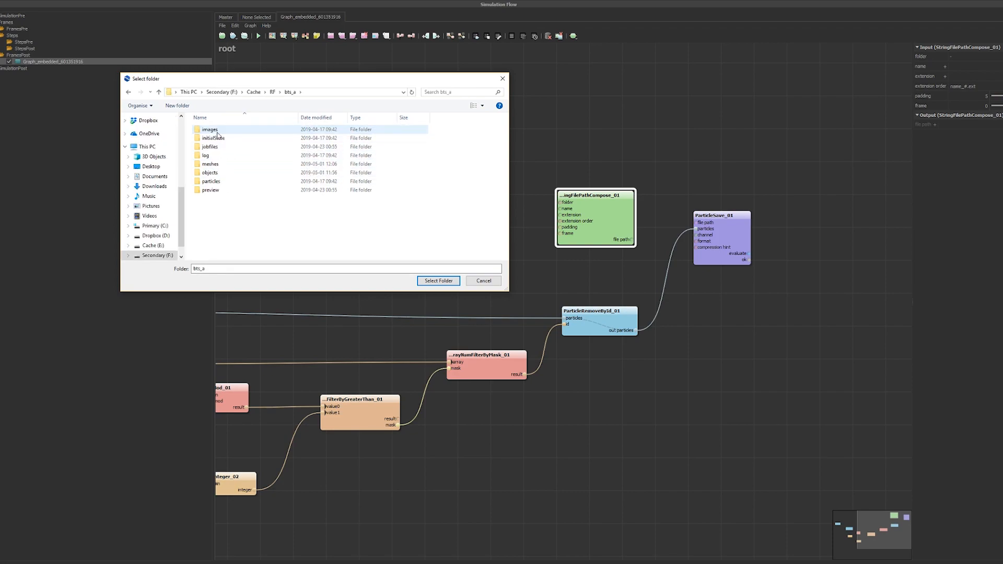
double_click(216, 181)
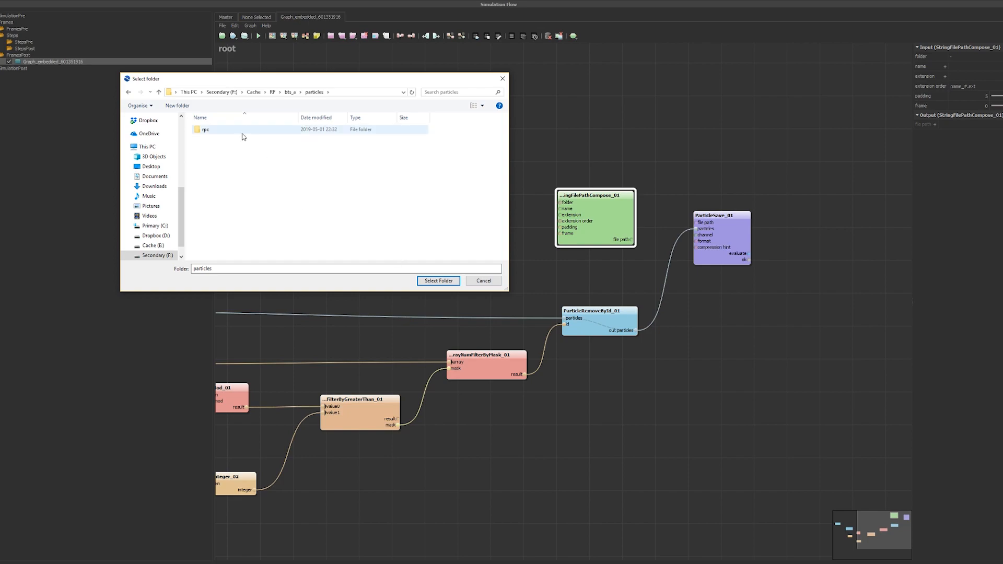
left_click(438, 281)
Set the StringFilePathCompose name to bubbles and its extension to bin, and raise the node slightly in the graph
left_click(993, 67)
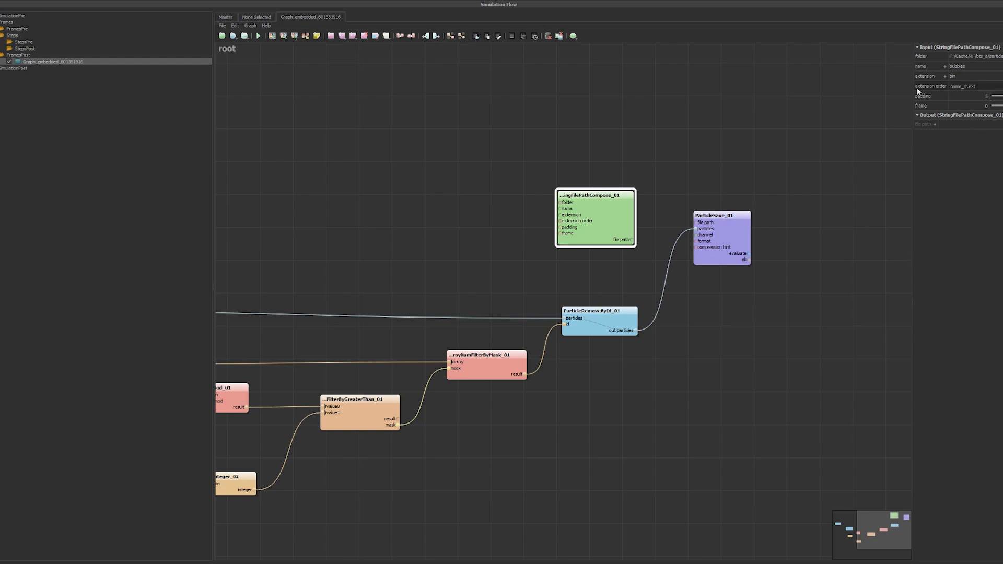
left_click_drag(619, 198, 620, 188)
left_click(629, 181)
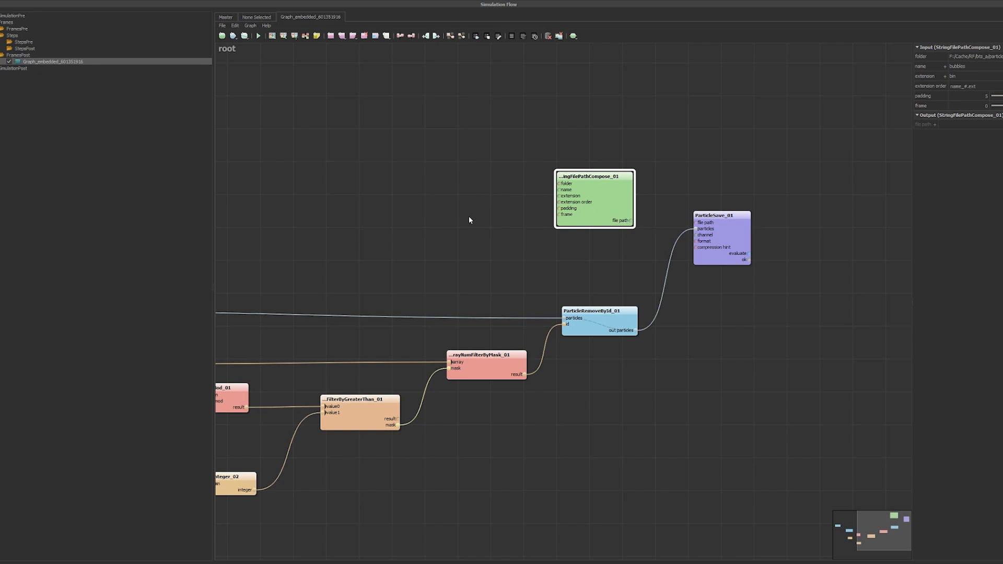
Add a GetCurrentFrameTime node and connect its frame output to the frame input of StringFilePathCompose
right_click(389, 200)
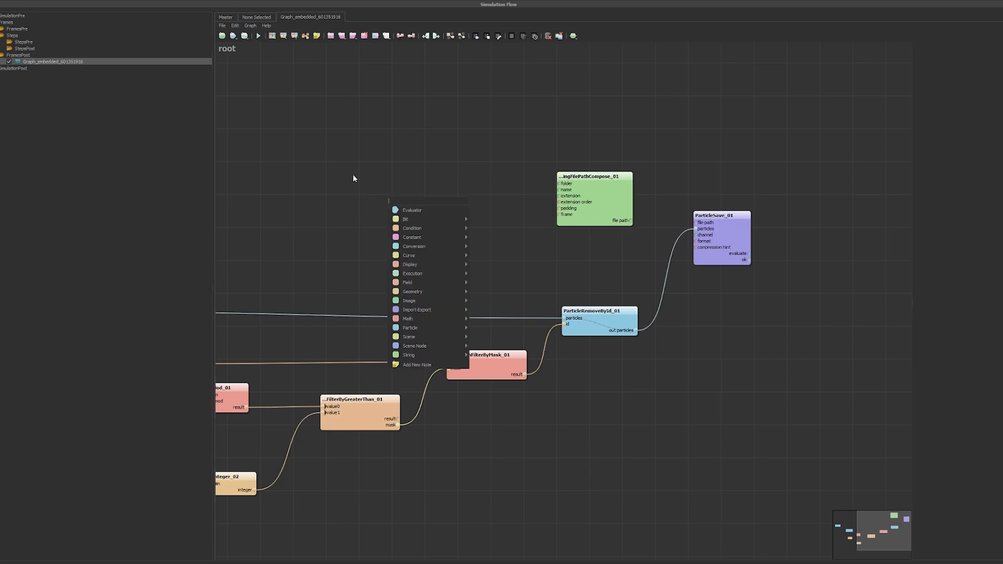
type("getcurr")
key("Down")
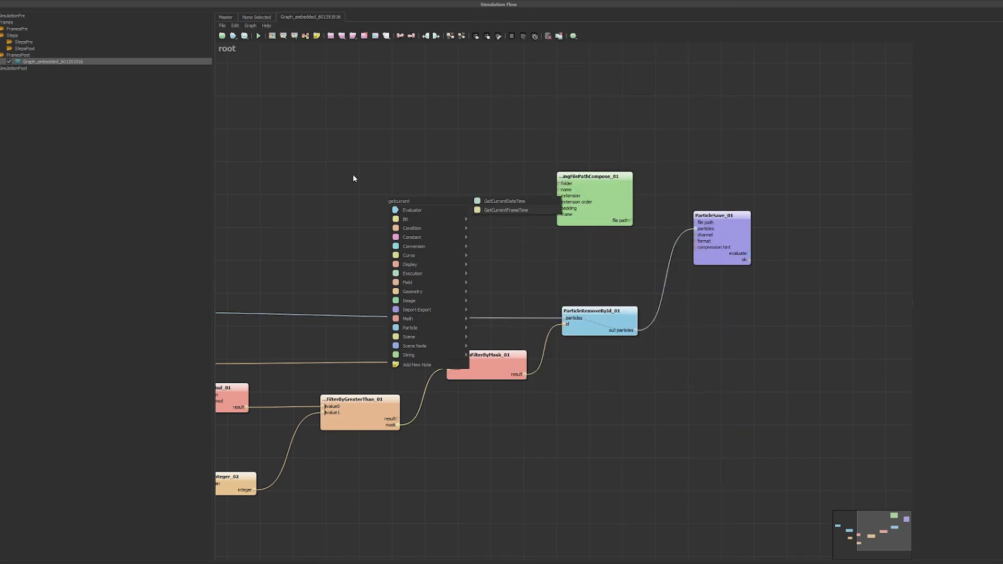
key("Return")
left_click_drag(443, 205, 558, 214)
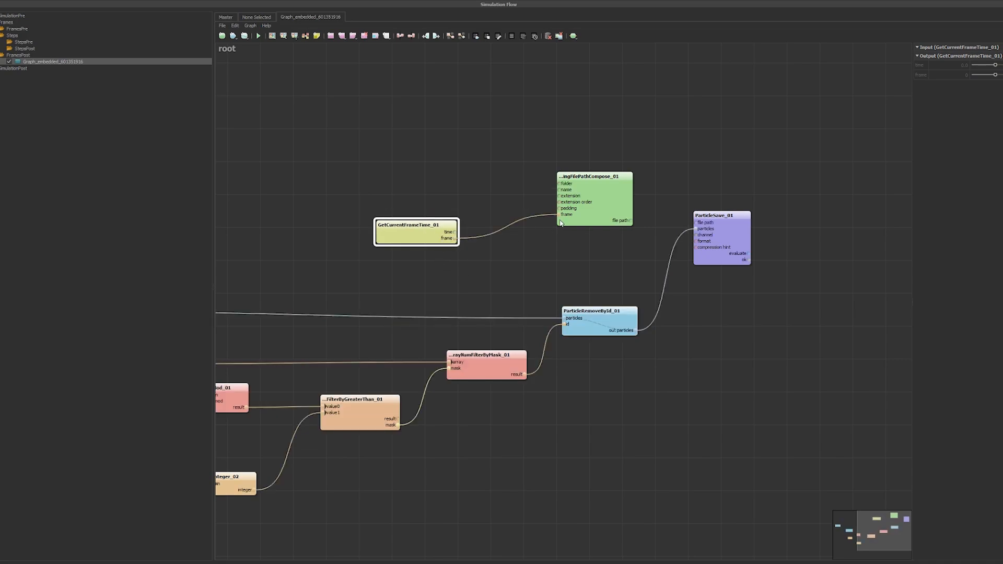
Connect the StringFilePathCompose file path output to the file path input of ParticleSave
left_click_drag(631, 221, 633, 224)
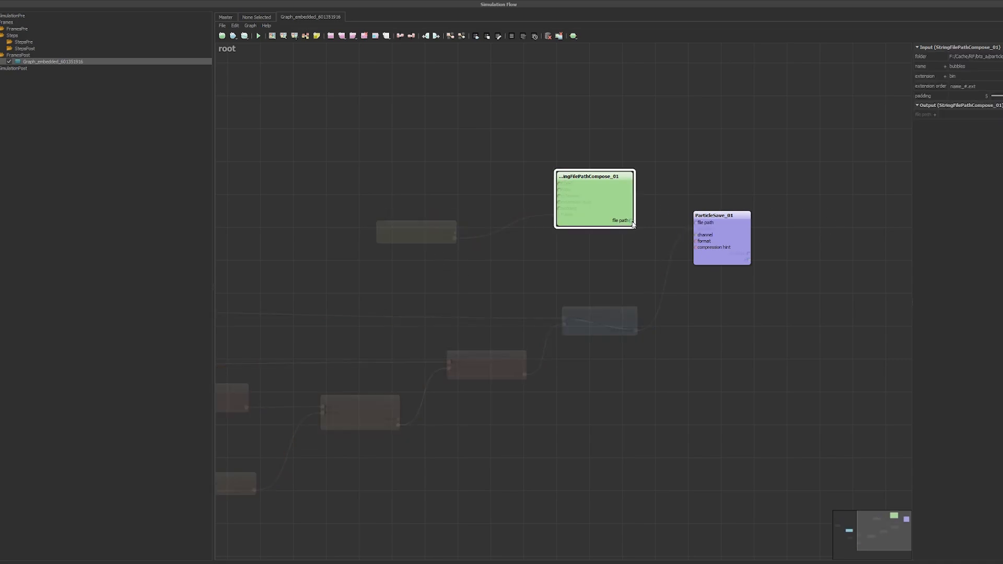
left_click_drag(700, 226, 699, 228)
left_click(730, 216)
Set the ParticleSave format to RealFlow BIN (.bin), matching the extension in StringFilePathCompose
left_click(618, 208)
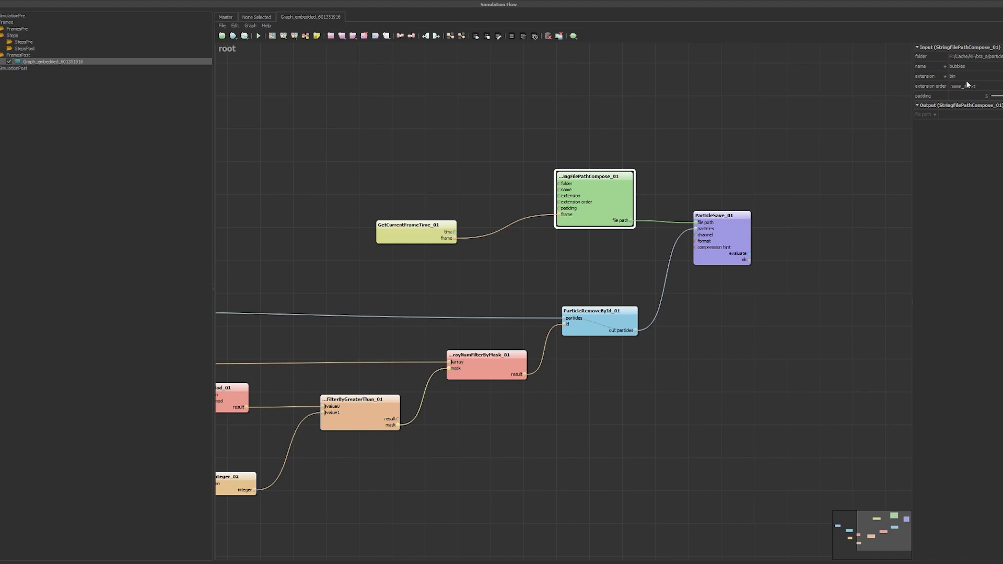
left_click(713, 216)
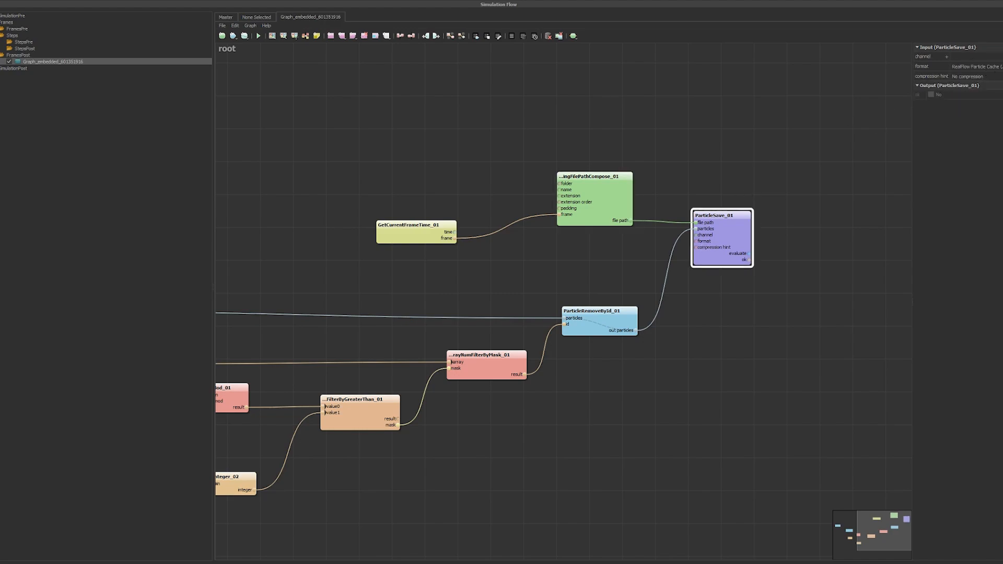
left_click(990, 66)
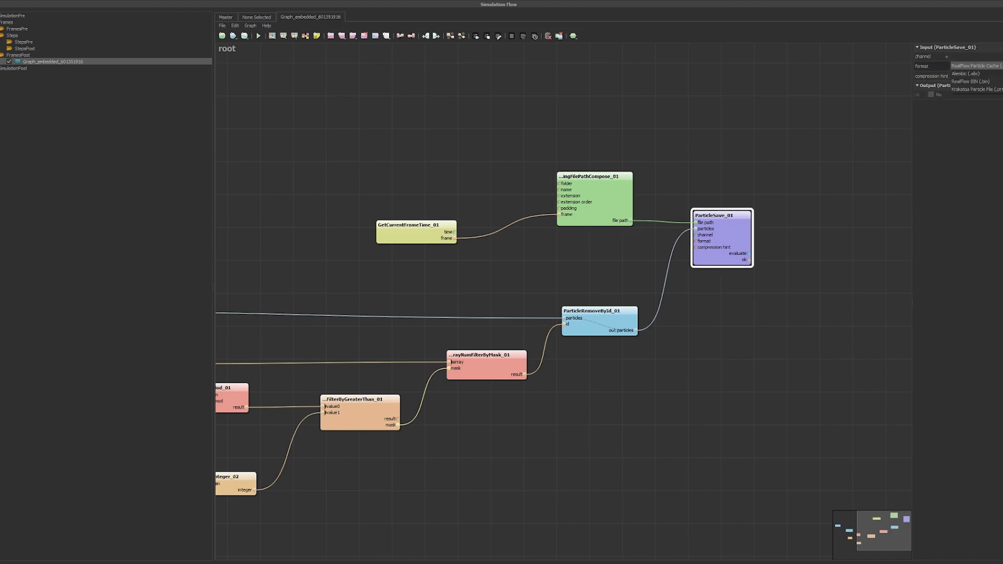
left_click(992, 81)
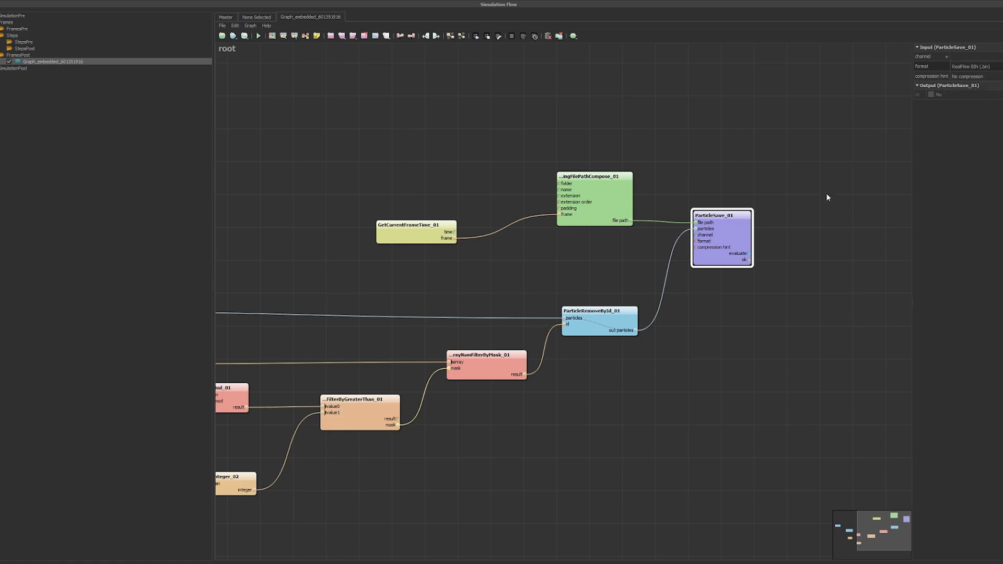
middle_click_drag(794, 249, 724, 256)
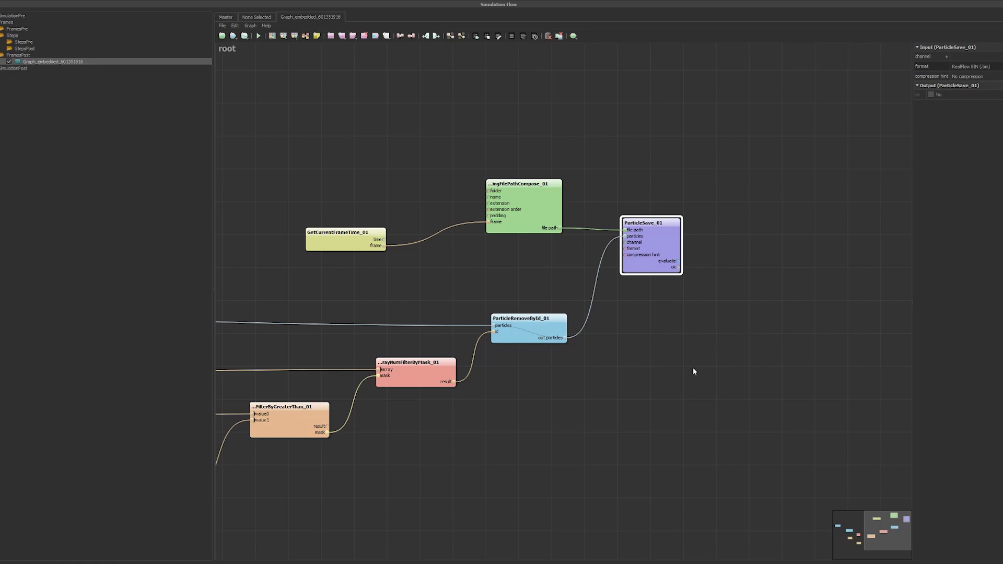
left_click_drag(399, 3, 195, 157)
double_click(272, 157)
middle_click_drag(742, 251, 660, 289)
right_click(660, 288)
type("eva")
key("Down")
key("Down")
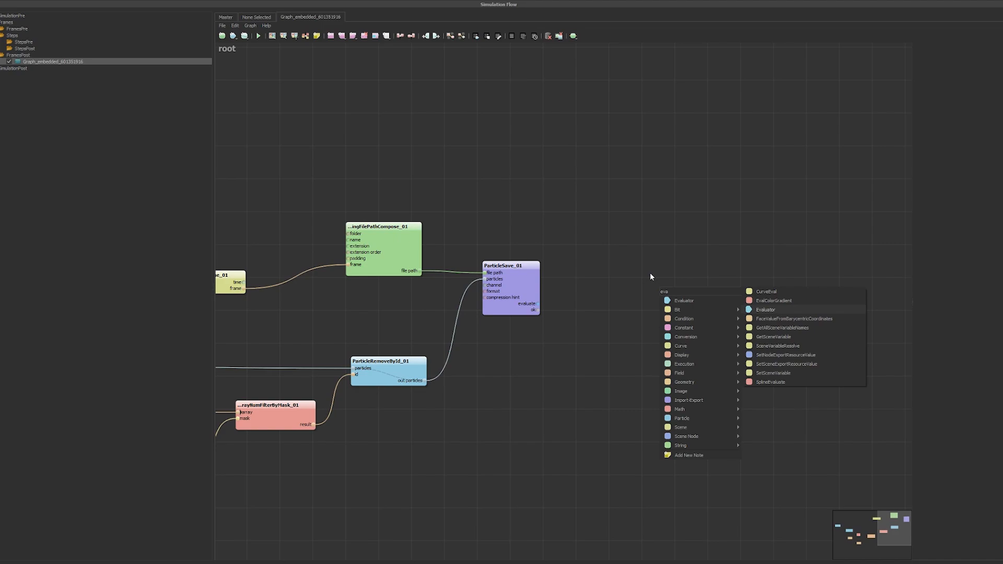
key("Return")
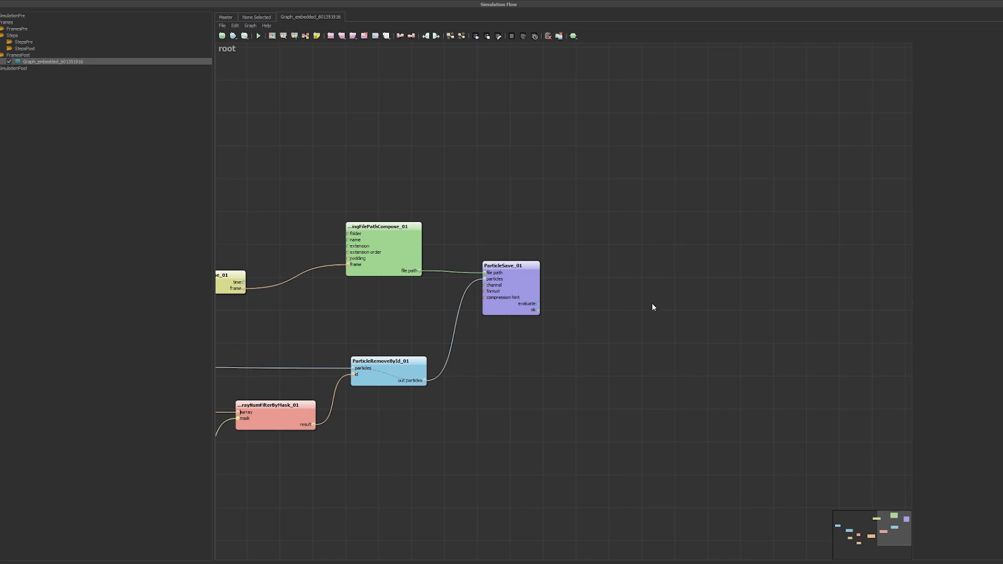
right_click(613, 265)
left_click(592, 264)
Add an Evaluator node beside ParticleSave and connect the evaluate output of ParticleSave to it
right_click(642, 284)
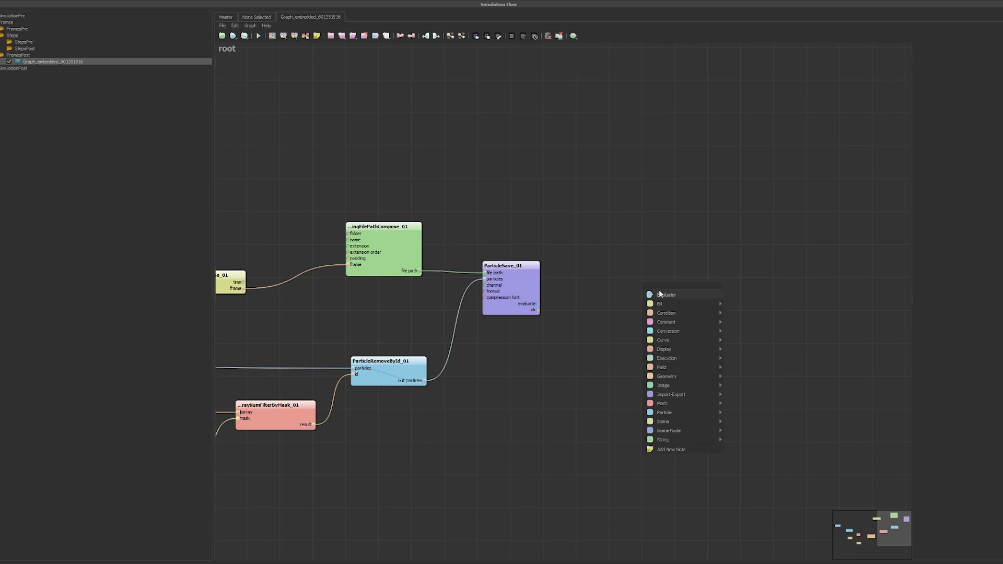
left_click(662, 295)
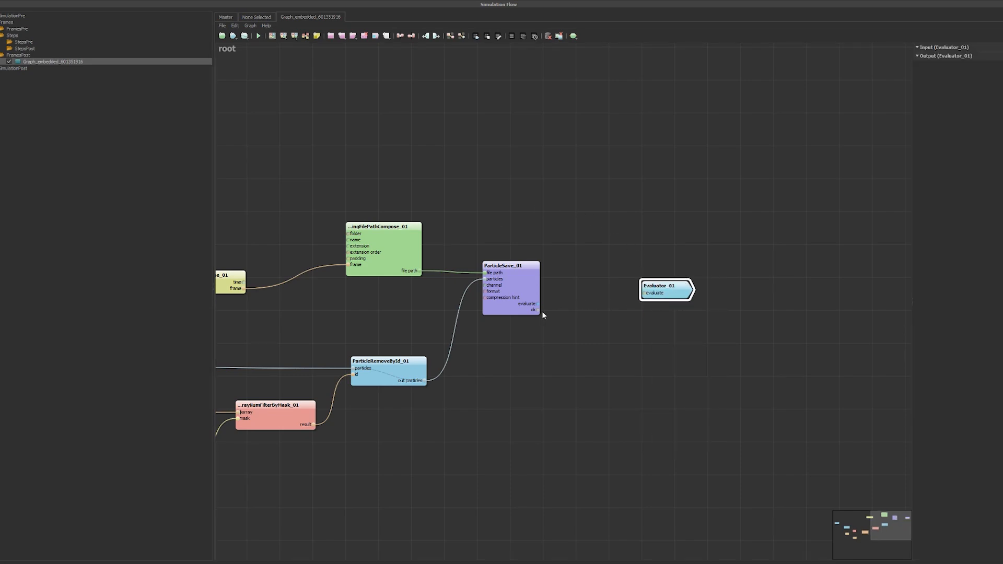
left_click_drag(537, 305, 638, 306)
Review the graph node by node, from GetParticles through the ID filtering to the file path and ParticleSave settings
middle_click_drag(307, 370, 594, 287)
middle_click_drag(397, 315, 595, 282)
left_click(286, 255)
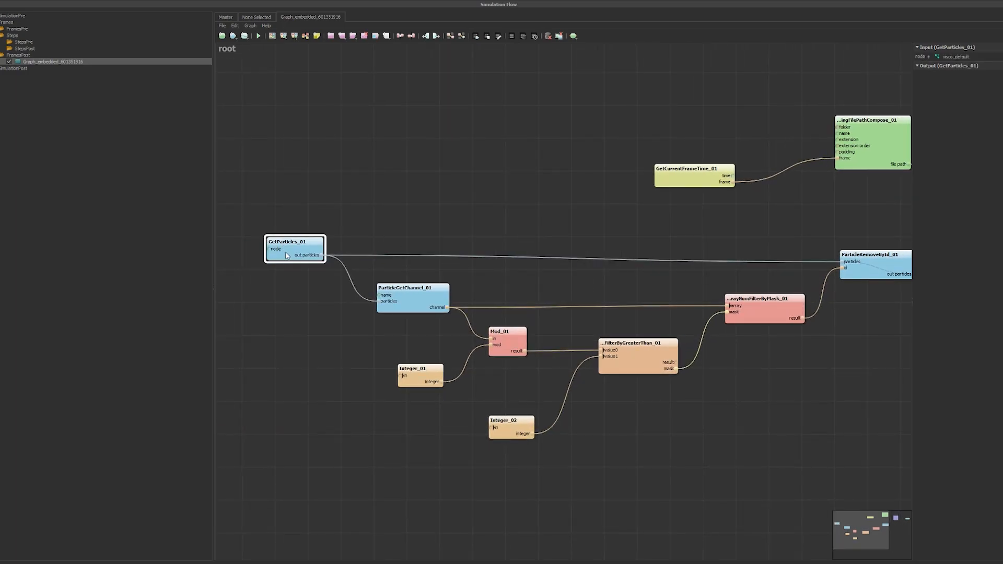
left_click(418, 302)
left_click(511, 347)
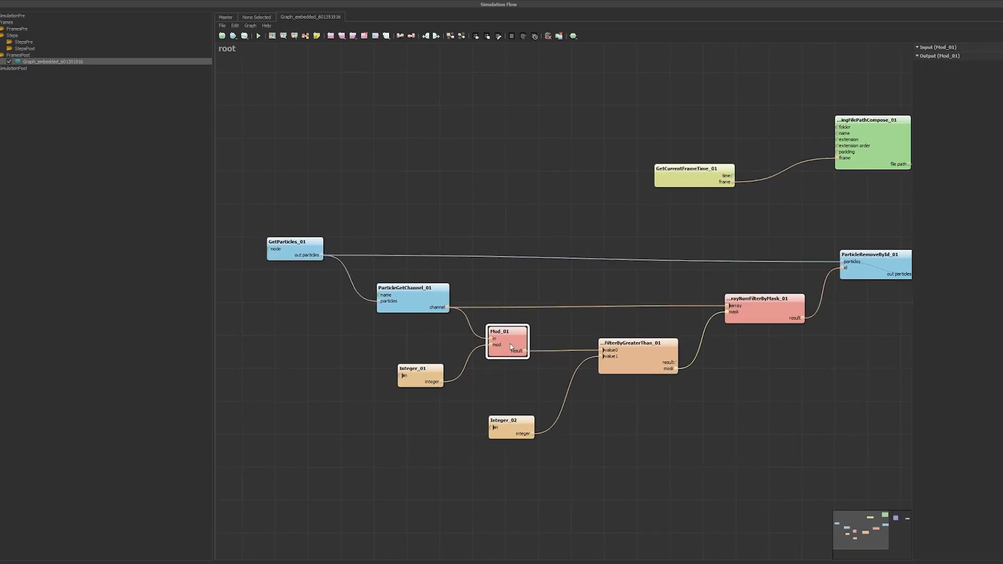
left_click(410, 305)
left_click(429, 382)
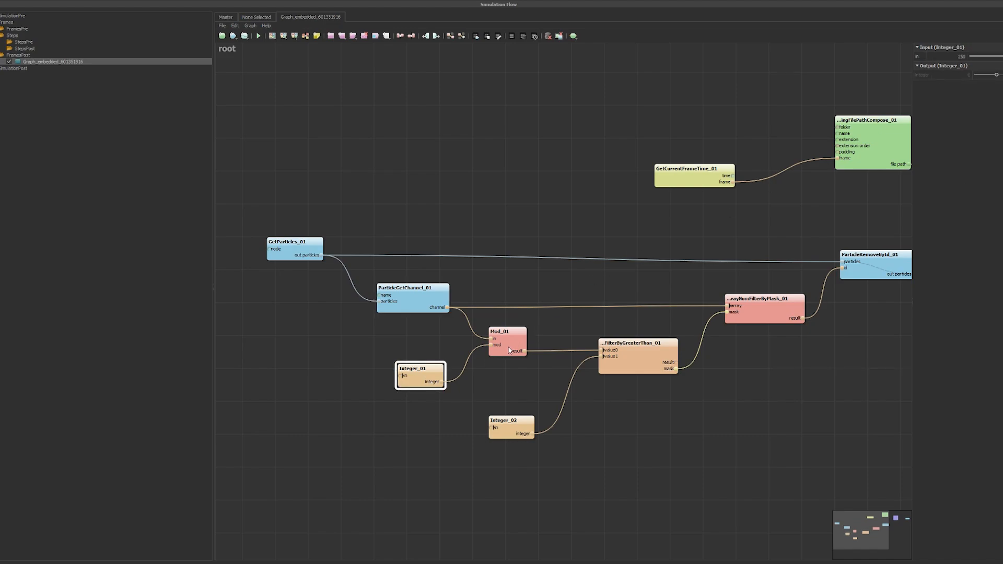
left_click(512, 438)
left_click(651, 357)
left_click(765, 319)
middle_click_drag(759, 275, 657, 309)
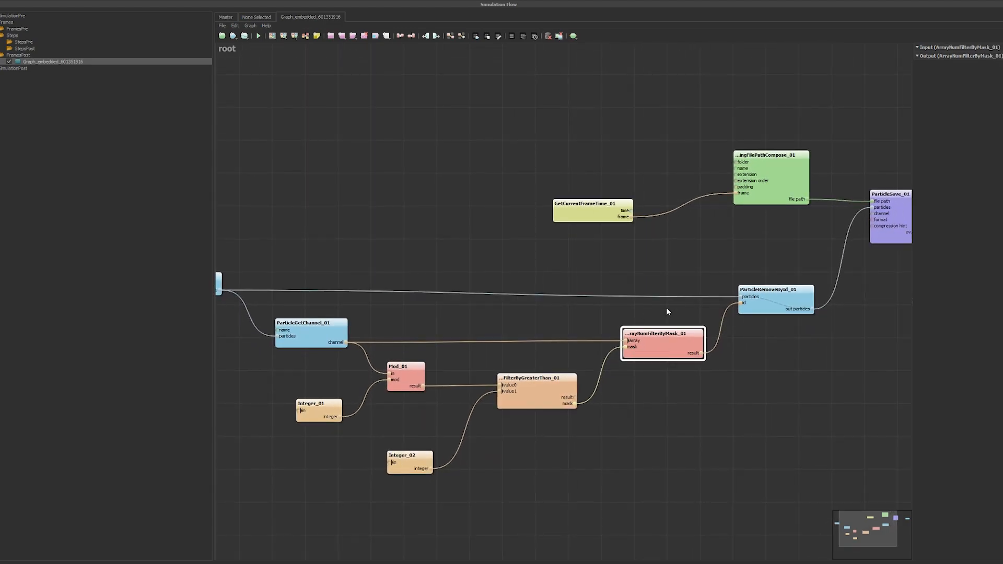
left_click(786, 308)
middle_click_drag(812, 254, 648, 321)
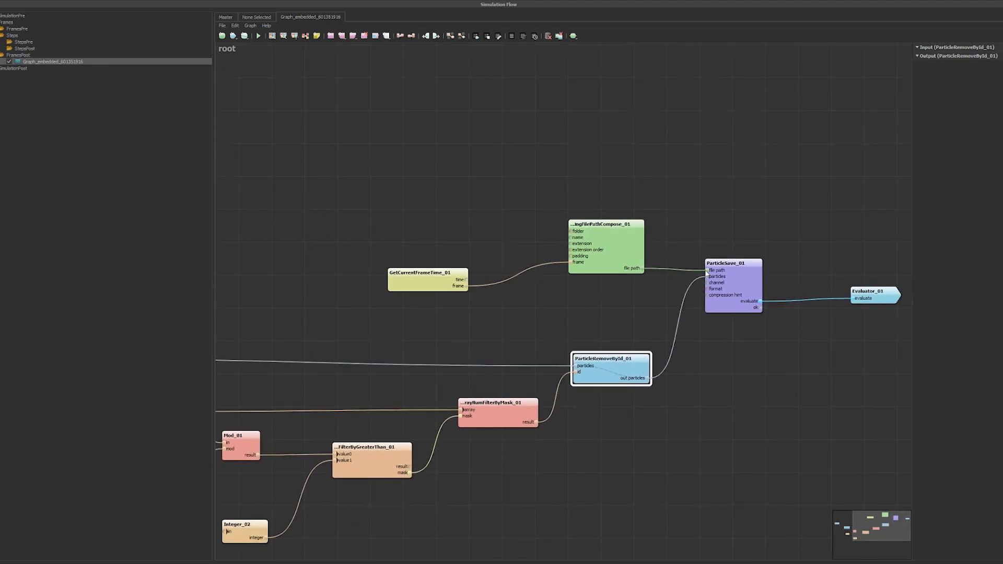
left_click(737, 286)
left_click(619, 235)
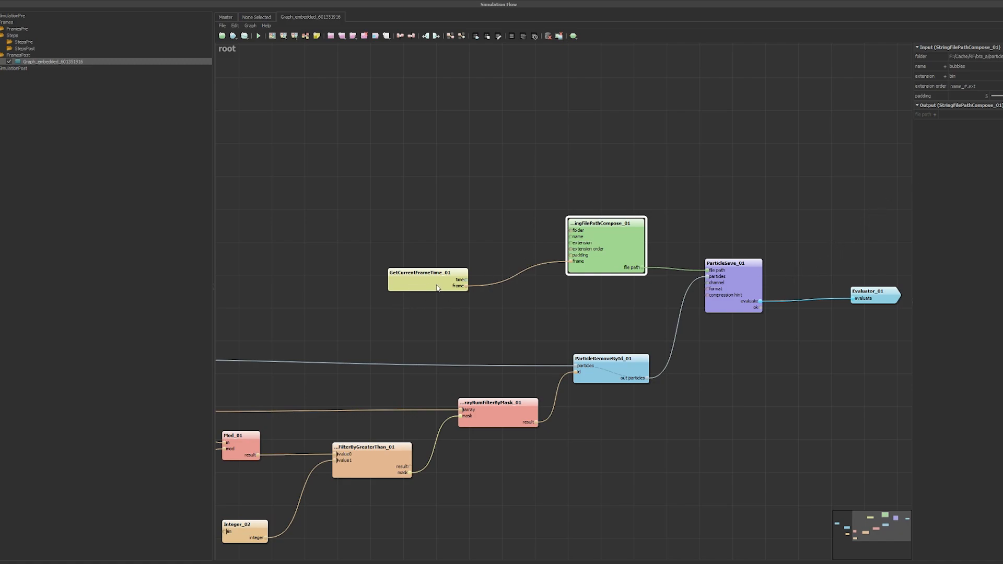
left_click(737, 285)
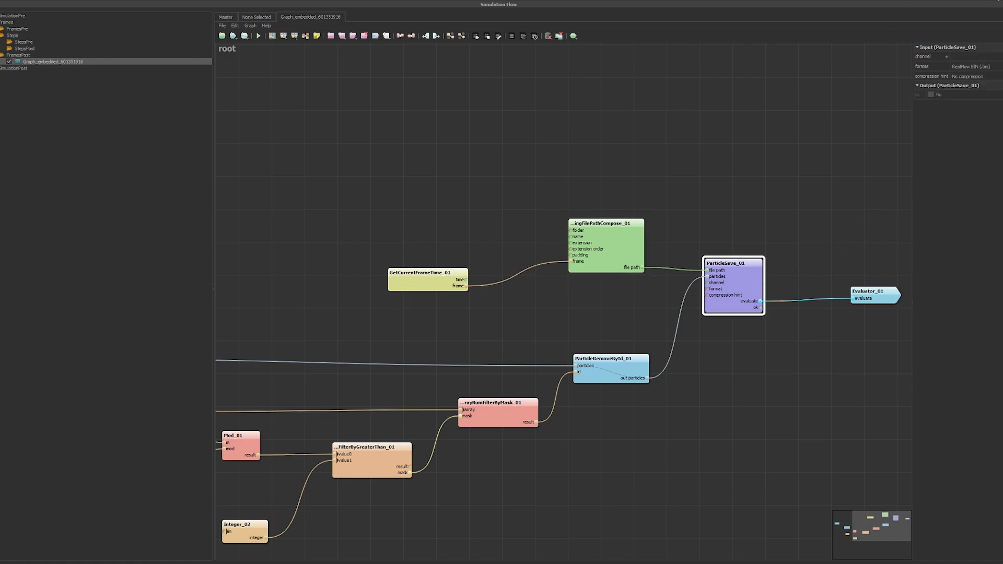
Shrink the Simulation Flow window, rewind the timeline to frame 0 and start a command-line simulation of the scene
left_click_drag(755, 0, 188, 132)
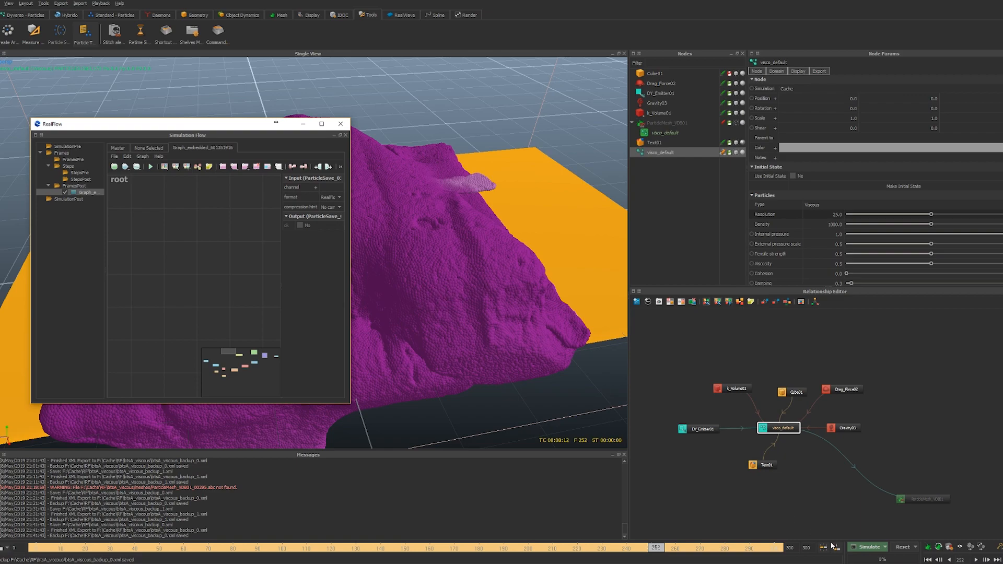
left_click(926, 560)
left_click(863, 551)
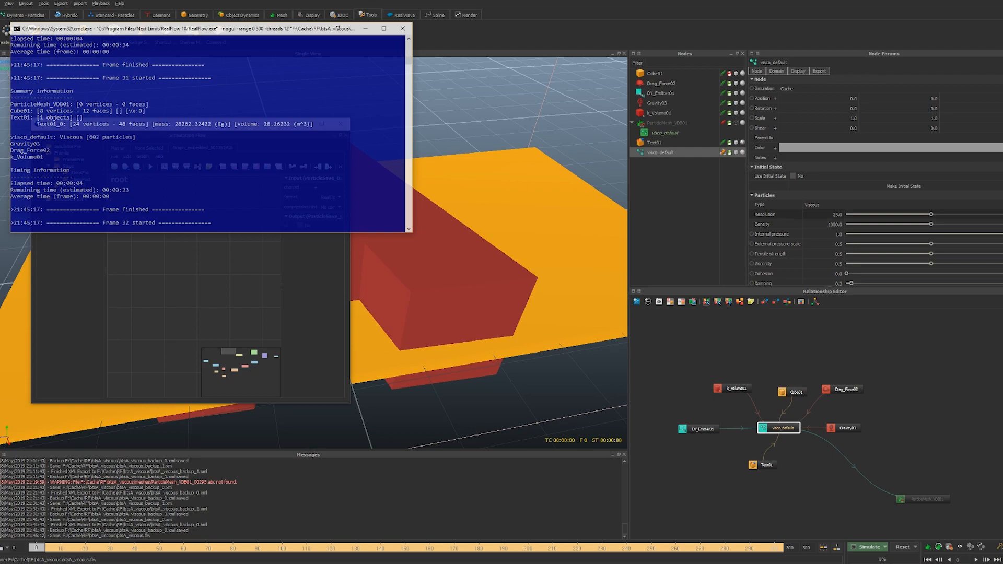
Examine the exported bubbles files in the bts_a particles folder from first to last, and minimise the folder window
left_click(1, 4)
left_click(19, 84)
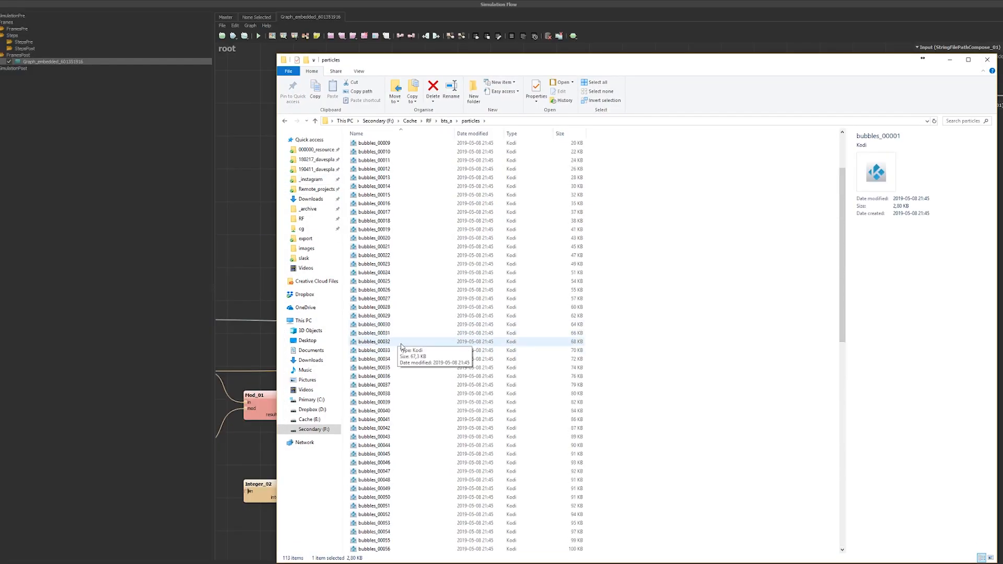
scroll(399, 342, "up", 15)
scroll(540, 175, "down", 20)
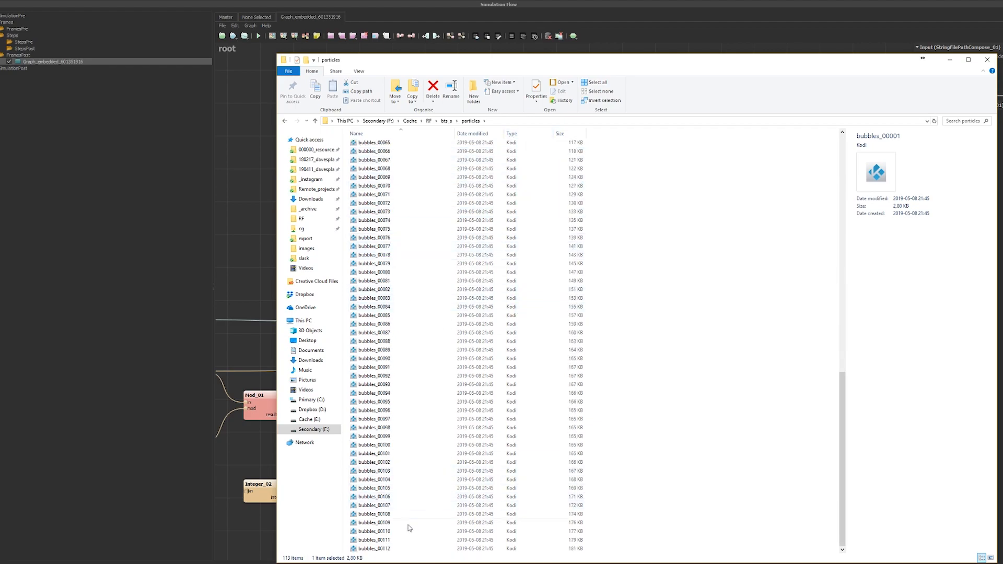
left_click(408, 548)
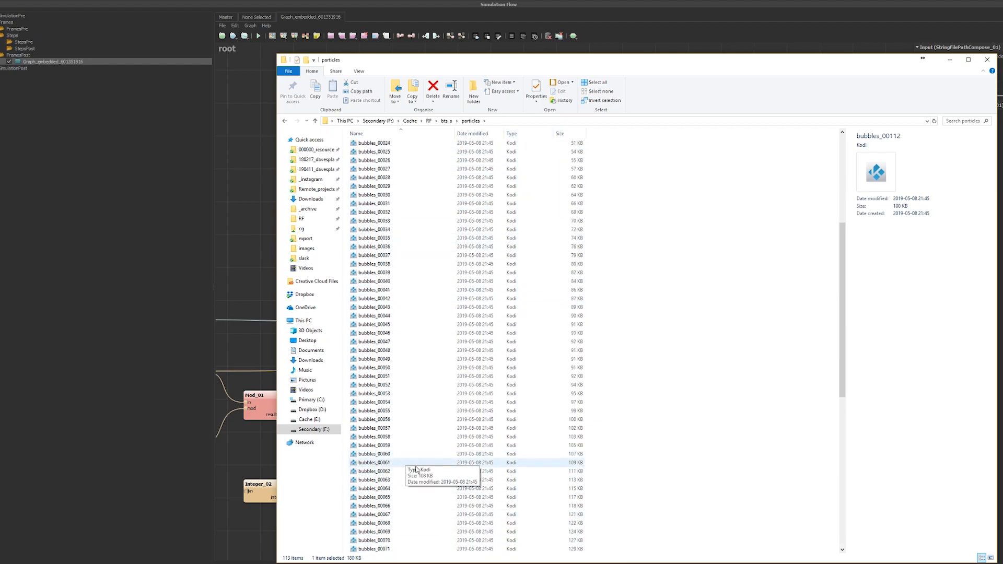
scroll(402, 465, "up", 20)
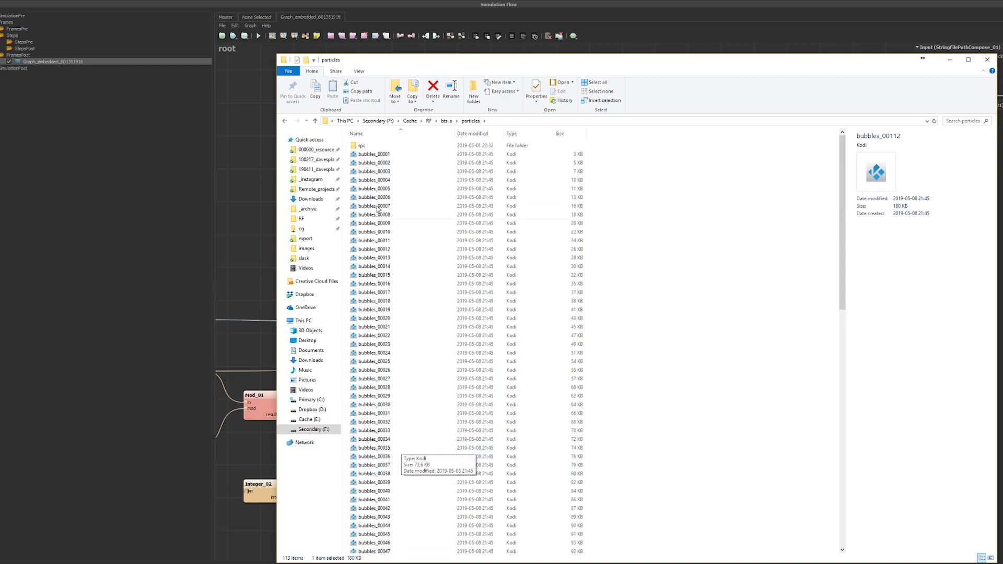
left_click(949, 59)
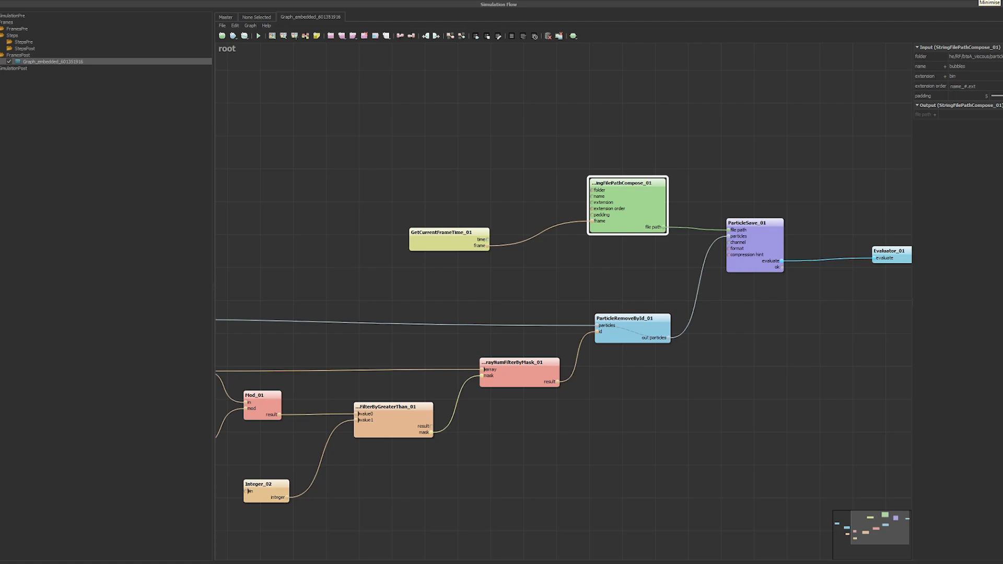
Minimise the Simulation Flow window, add a Binary Loader and set its simulation state to Cache
left_click(982, 4)
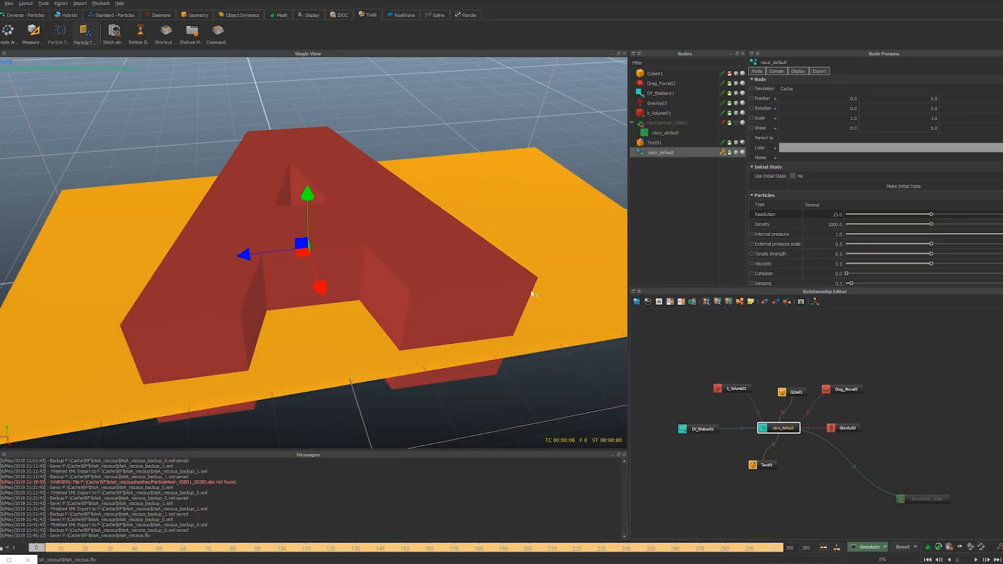
scroll(426, 280, "down", 6)
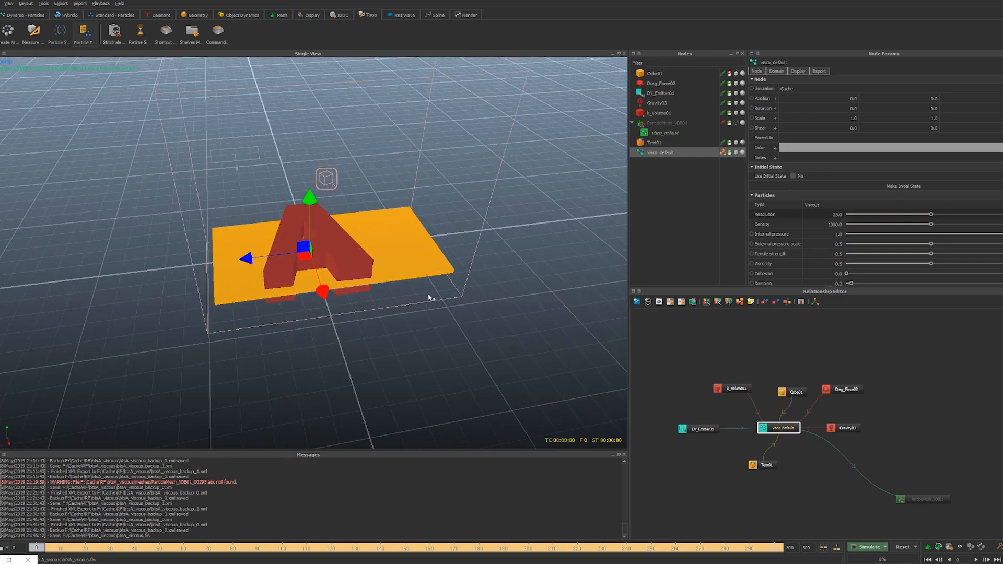
left_click(104, 16)
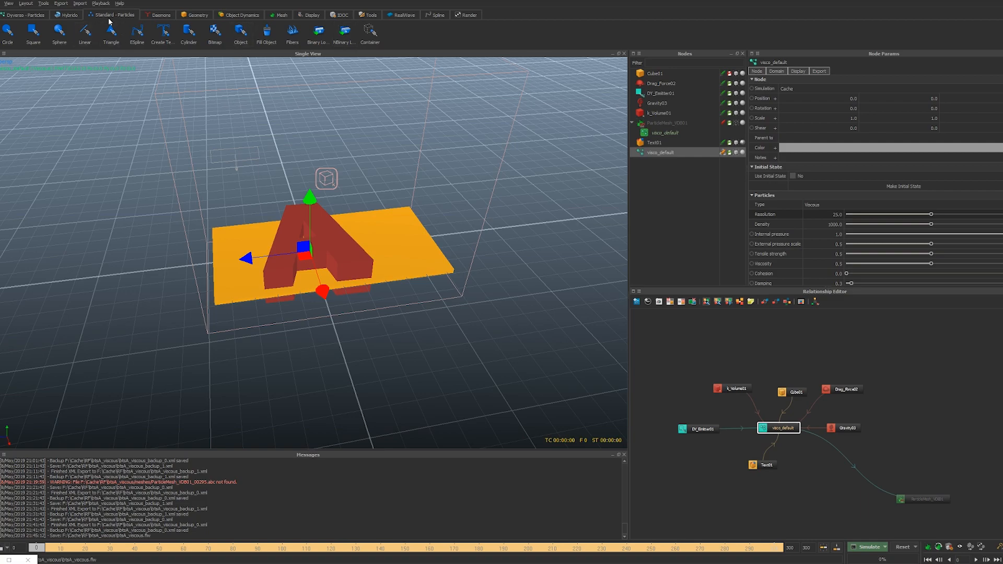
left_click(320, 32)
left_click(723, 73)
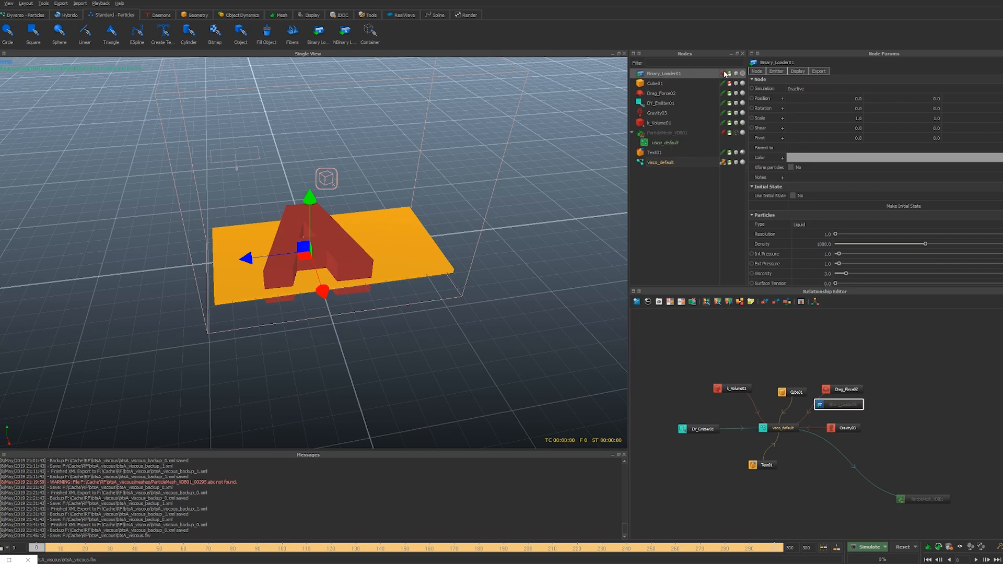
Load the bubbles BIN sequence from the particles folder into the Binary Loader
scroll(864, 157, "down", 5)
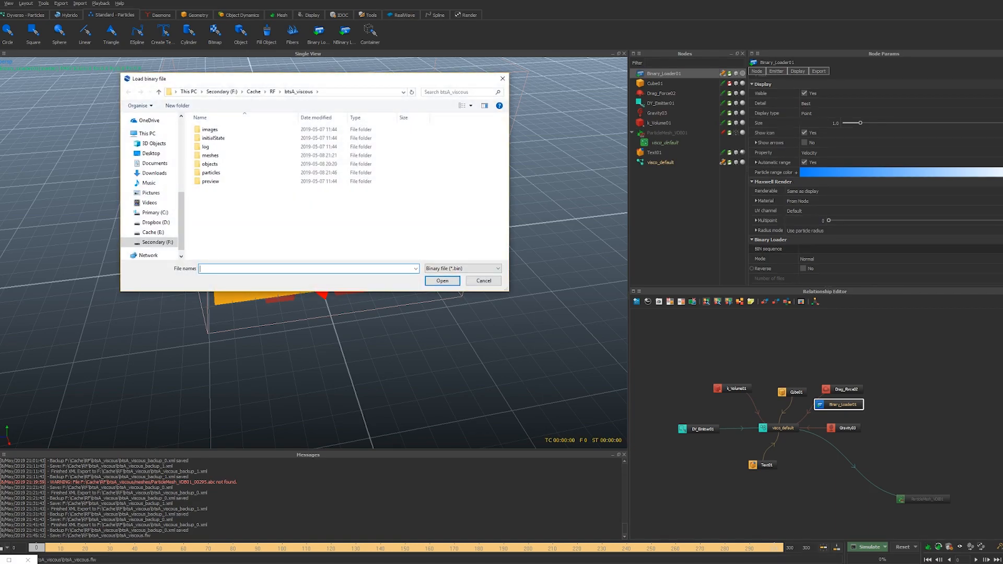
double_click(212, 172)
left_click(220, 139)
double_click(220, 140)
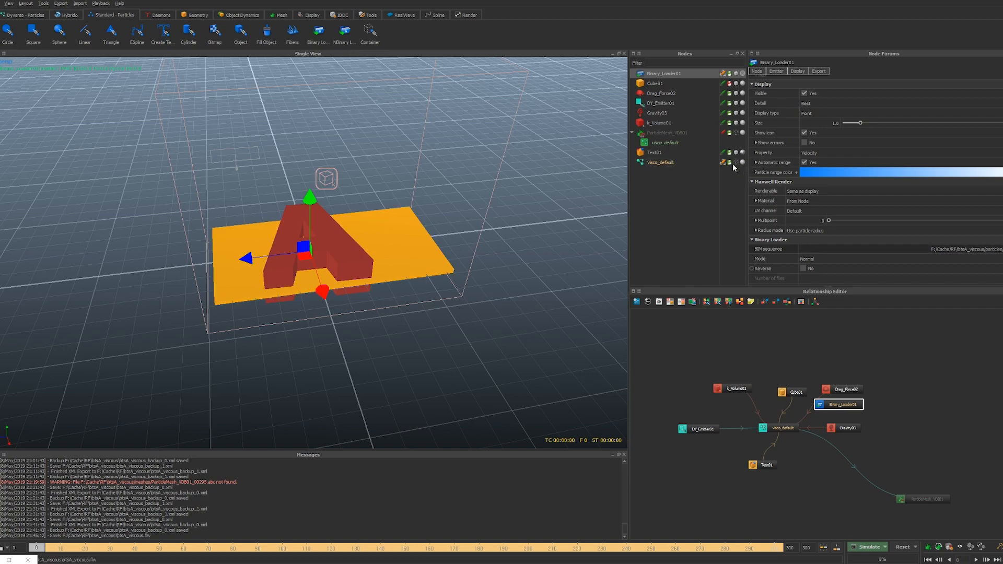
Scrub to frame 111, inspect the loaded particles around the letter from a low angle and review the Binary Loader's parameters
left_click_drag(57, 545, 312, 546)
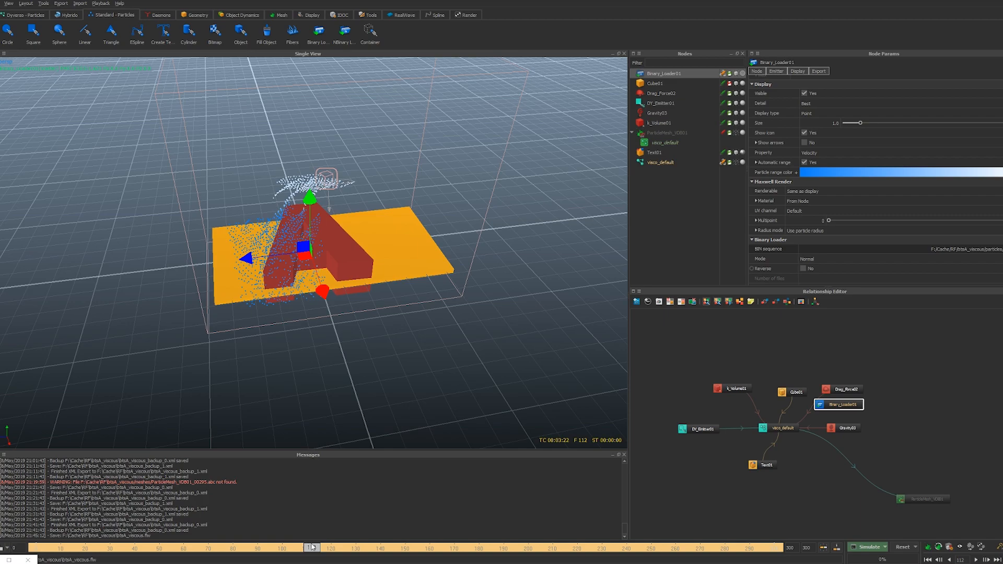
left_click_drag(313, 547, 311, 546)
left_click_drag(330, 299, 363, 308, "alt")
scroll(312, 347, "up", 5)
scroll(311, 346, "down", 1)
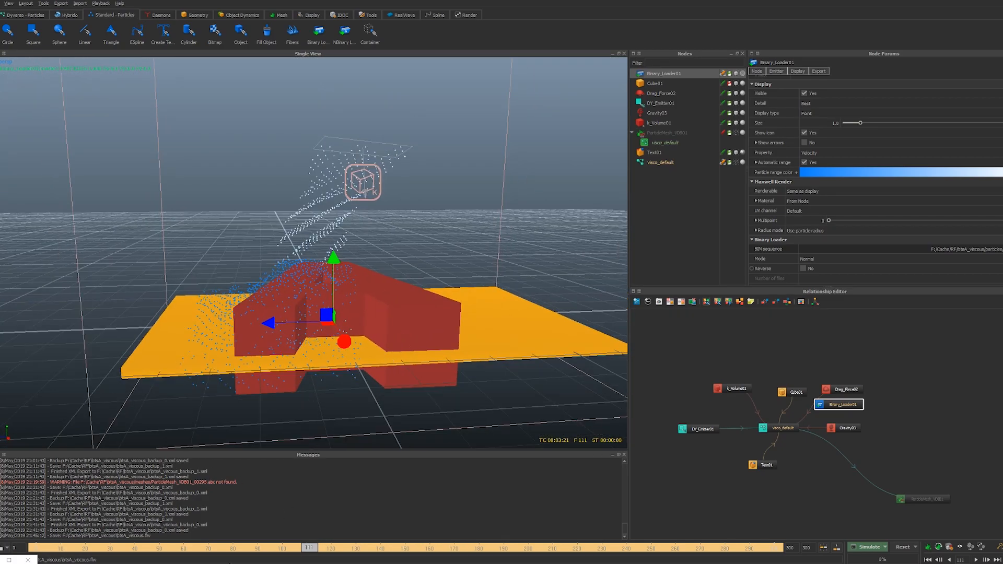
left_click(638, 237)
left_click(674, 74)
scroll(856, 173, "down", 5)
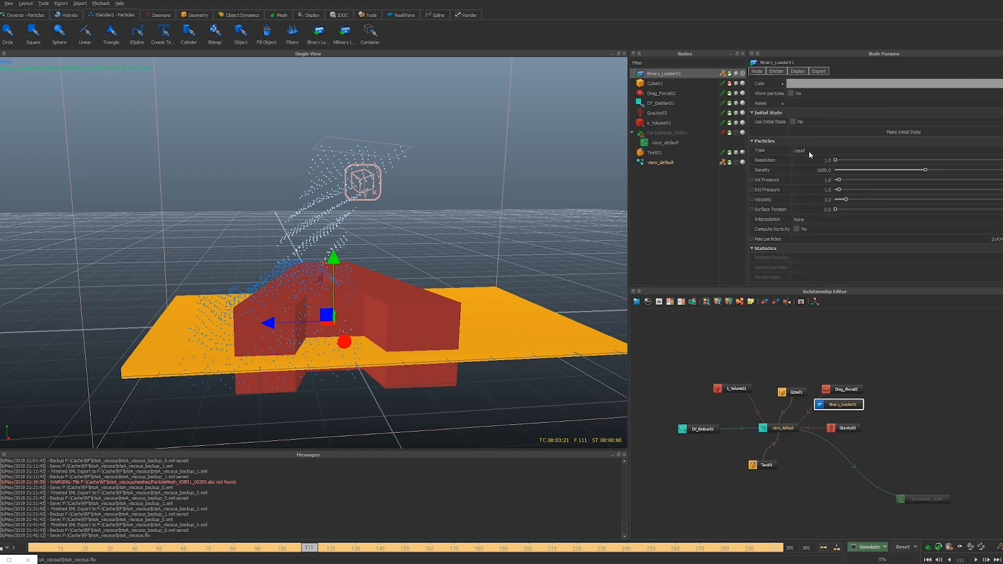
scroll(810, 160, "up", 3)
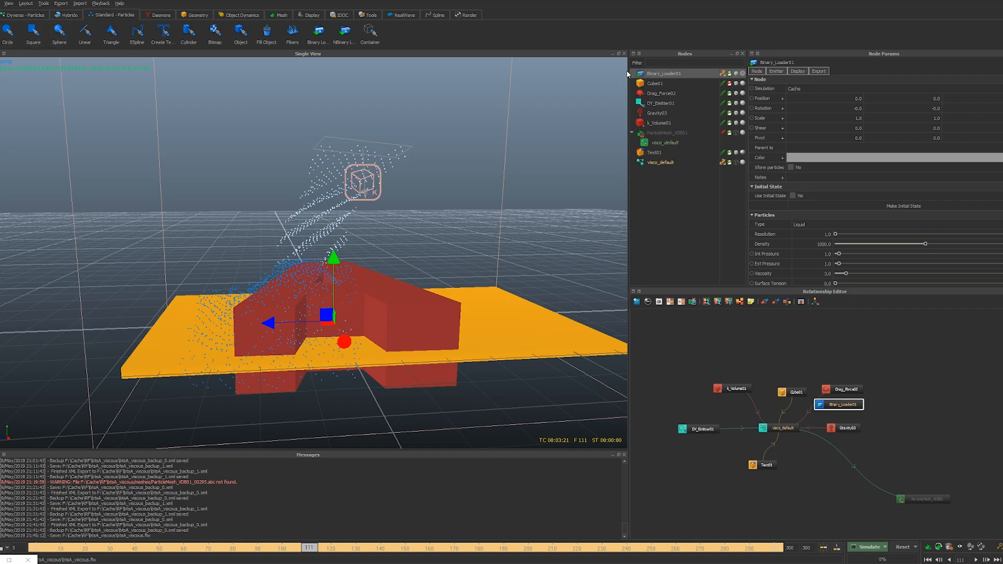
Replace the Binary Loader with a Circle emitter and rename the emitter to bubbles
key("Delete")
left_click(11, 34)
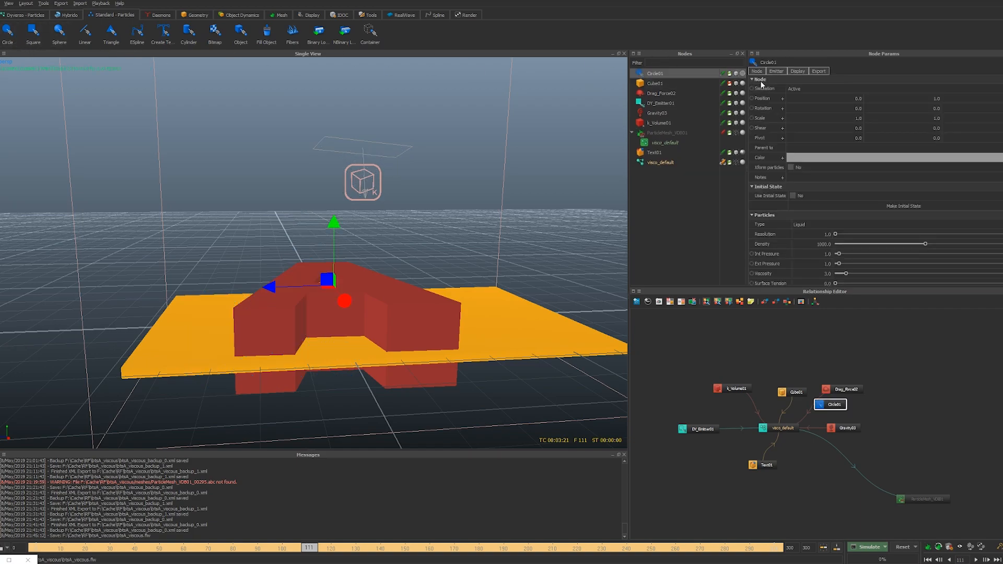
double_click(672, 75)
type("bubbles")
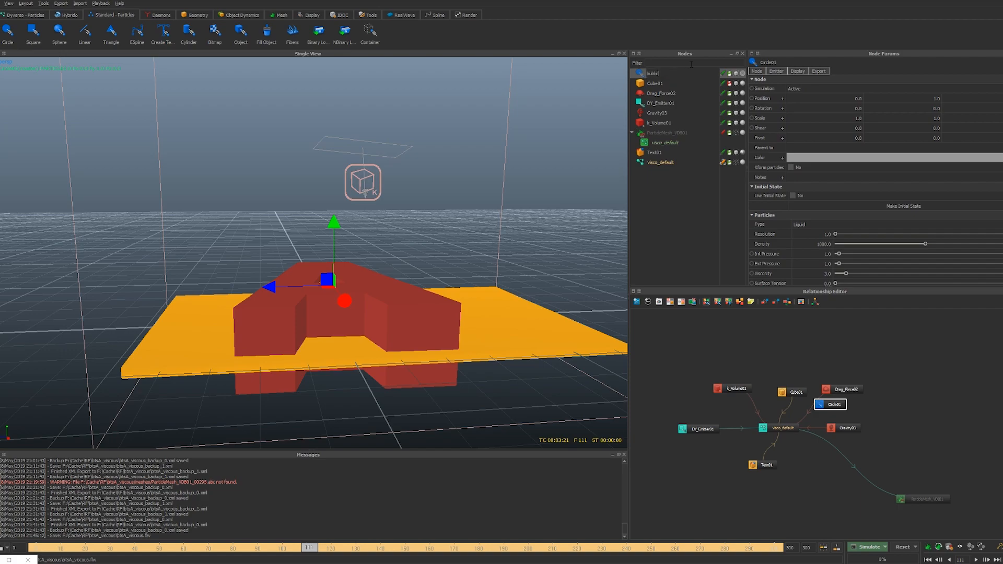
key("Return")
Scrub the timeline to frame 109 to check the bubbles playback and glance at the exported files in the particles folder
left_click_drag(55, 548, 346, 547)
left_click(93, 547)
left_click_drag(93, 547, 302, 554)
key("alt+Tab")
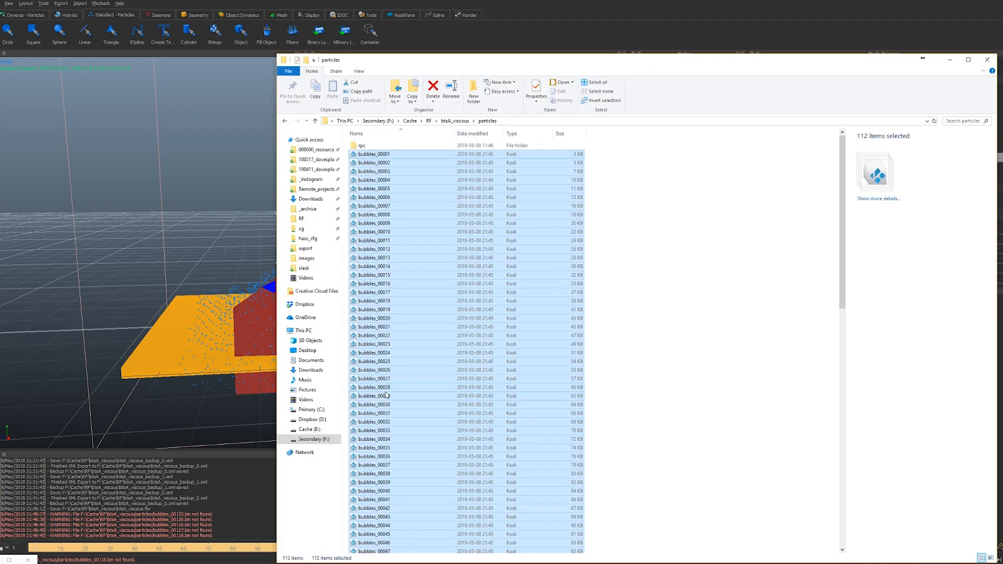
key("alt+Tab")
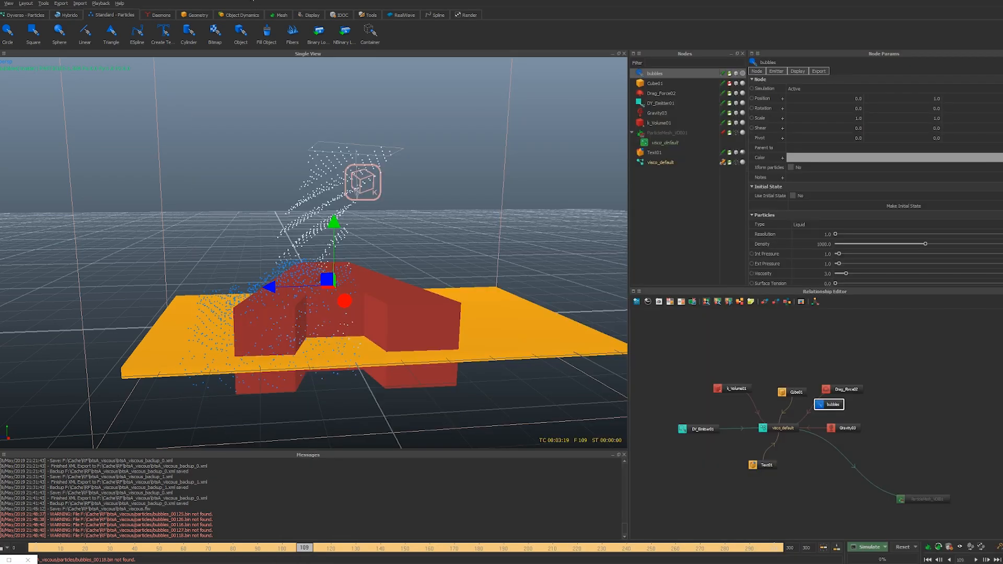
Reopen the embedded graph, set the input of Integer_01 to 713 and shrink the Simulation Flow window
left_click(9, 559)
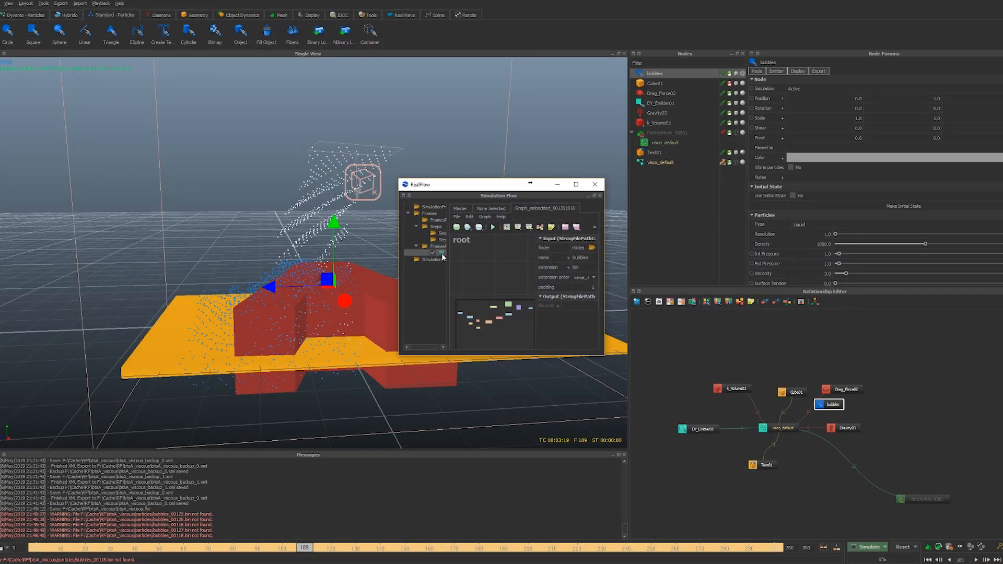
double_click(476, 184)
left_click(25, 62)
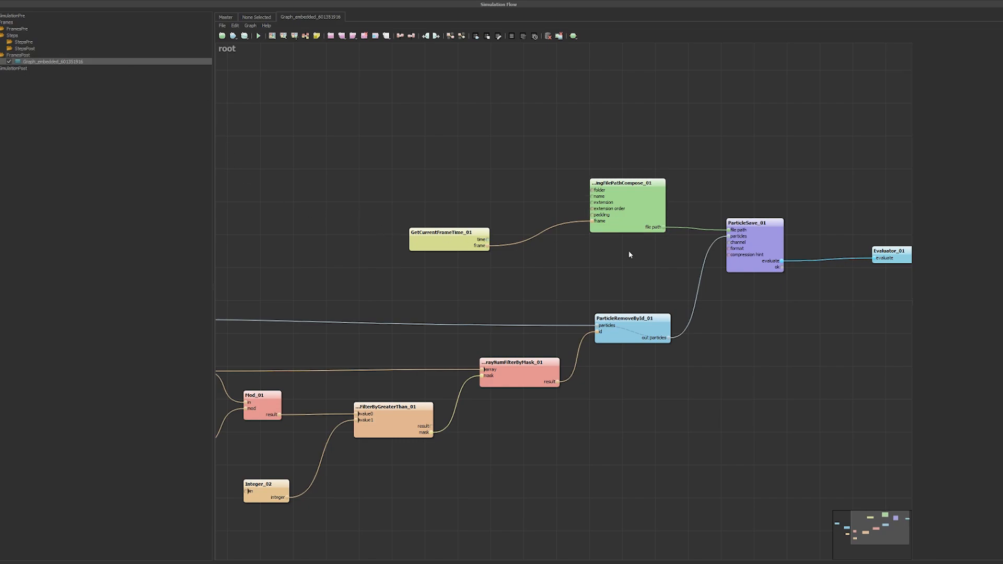
middle_click_drag(395, 377, 575, 322)
left_click(340, 391)
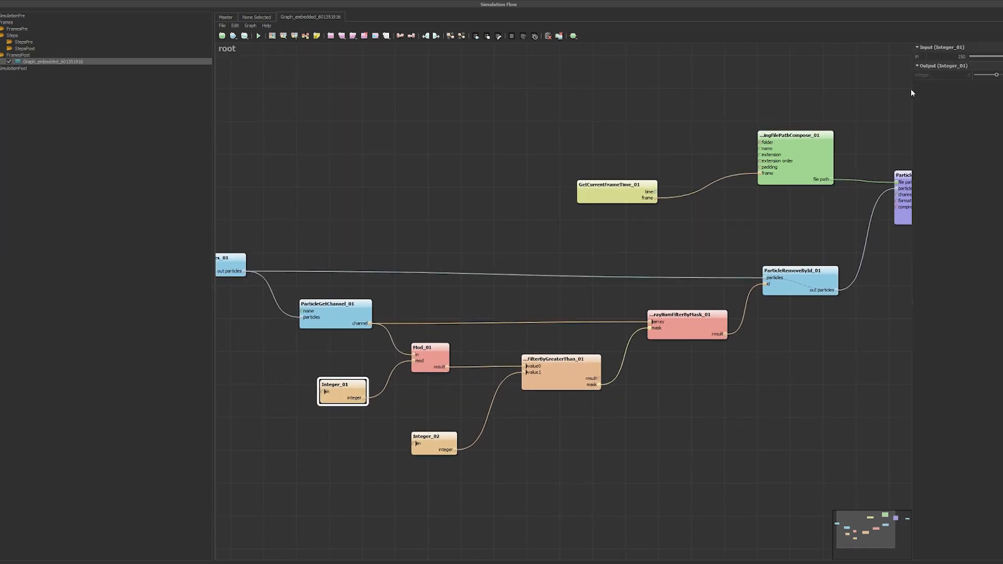
left_click(954, 55)
type("700")
key("Return")
left_click(960, 55)
type("713")
key("Return")
left_click_drag(917, 1, 418, 154)
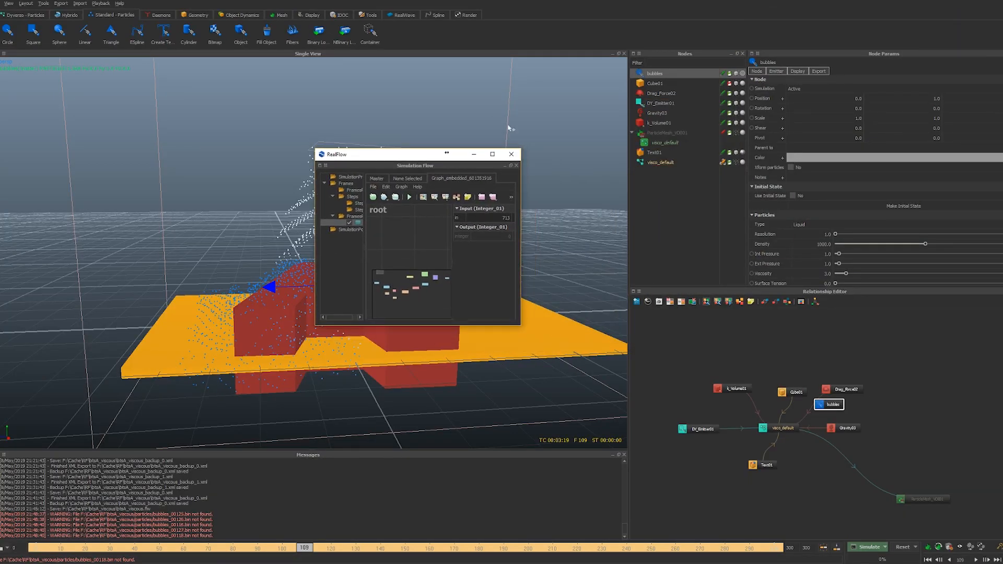
Set the bubbles emitter's simulation state to Cache and simulate the scene again
left_click(723, 73)
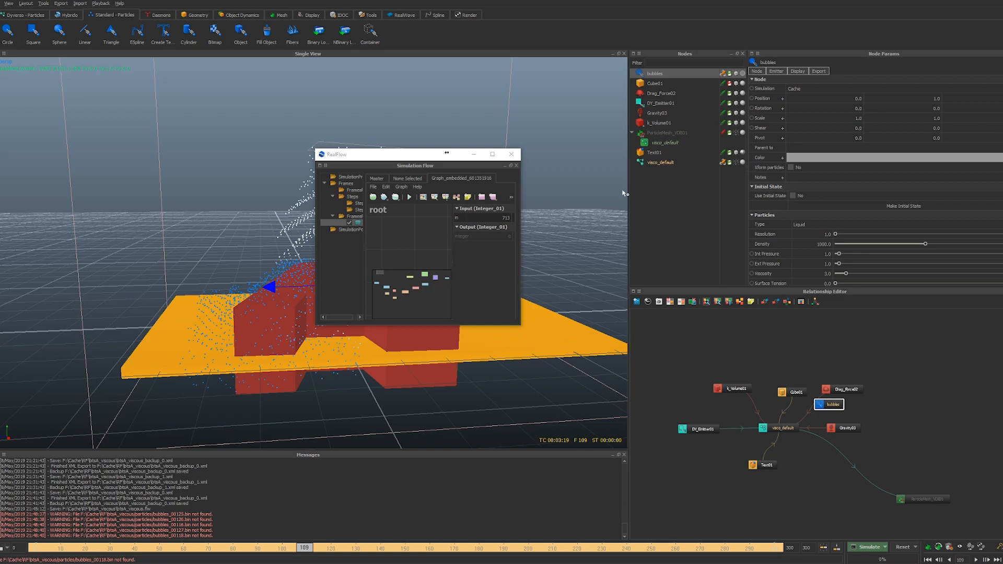
key("ctrl+a")
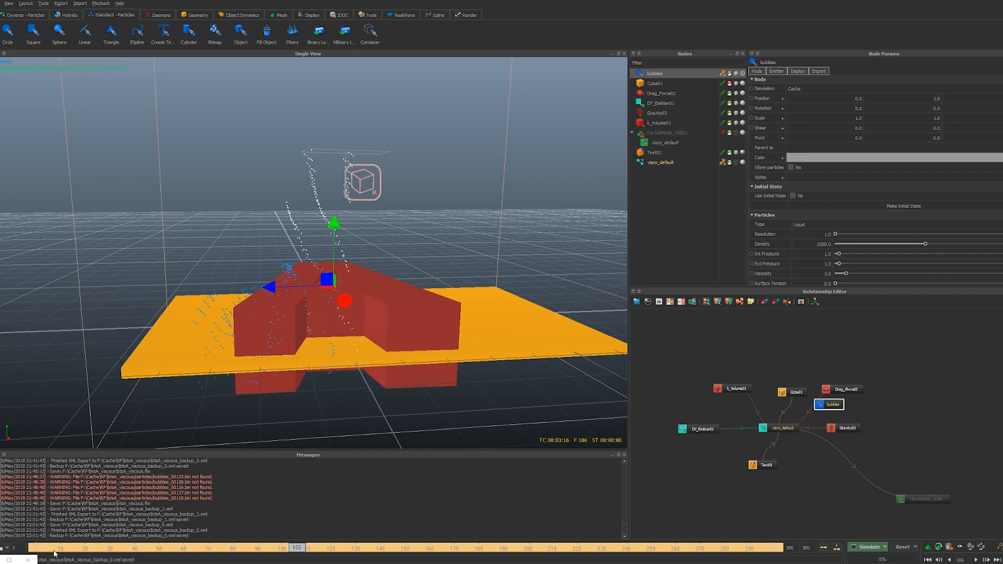
Scrub the timeline back and forth to inspect how the thinned bubbles spread over the letter, ending at frame 90
left_click_drag(55, 554, 293, 549)
mouse_move(392, 316)
left_mouse_down("alt")
mouse_move(456, 366)
mouse_move(376, 365)
mouse_move(401, 342)
mouse_move(397, 325)
left_mouse_up("alt")
left_click_drag(288, 547, 438, 527)
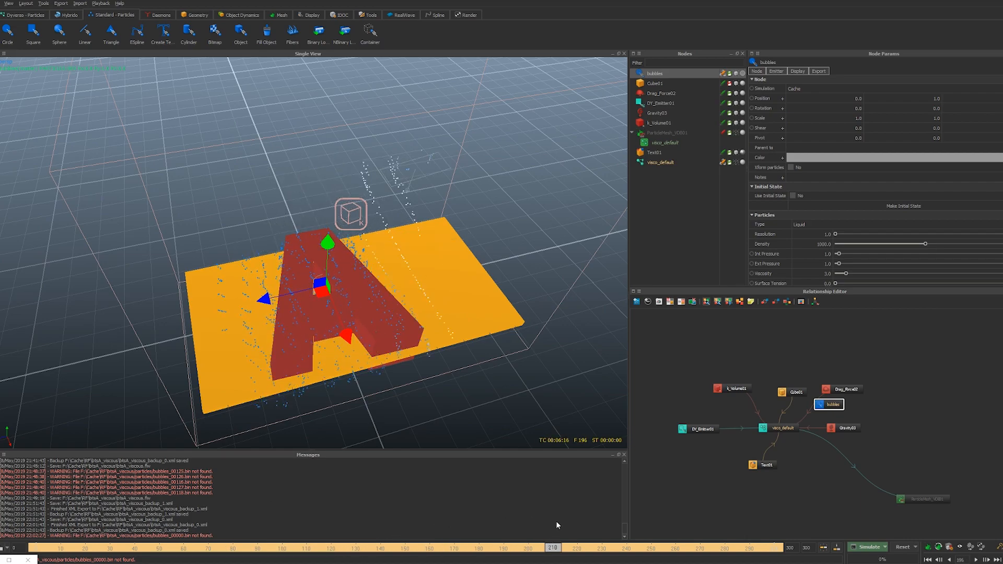
mouse_move(601, 547)
left_mouse_down()
mouse_move(425, 518)
mouse_move(141, 502)
mouse_move(49, 485)
mouse_move(58, 488)
left_mouse_up()
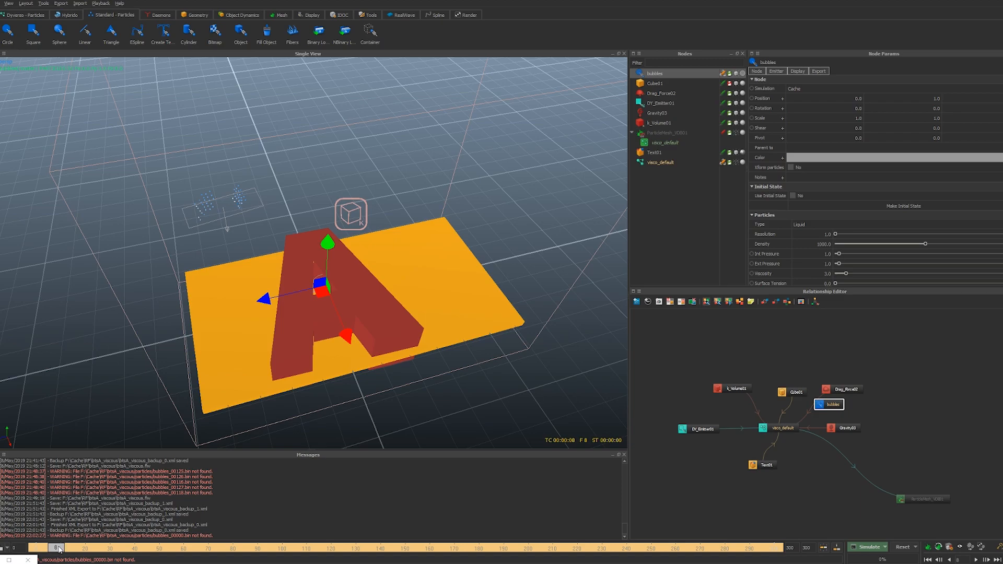
mouse_move(59, 547)
left_mouse_down()
mouse_move(209, 545)
mouse_move(229, 542)
mouse_move(128, 543)
mouse_move(257, 522)
left_mouse_up()
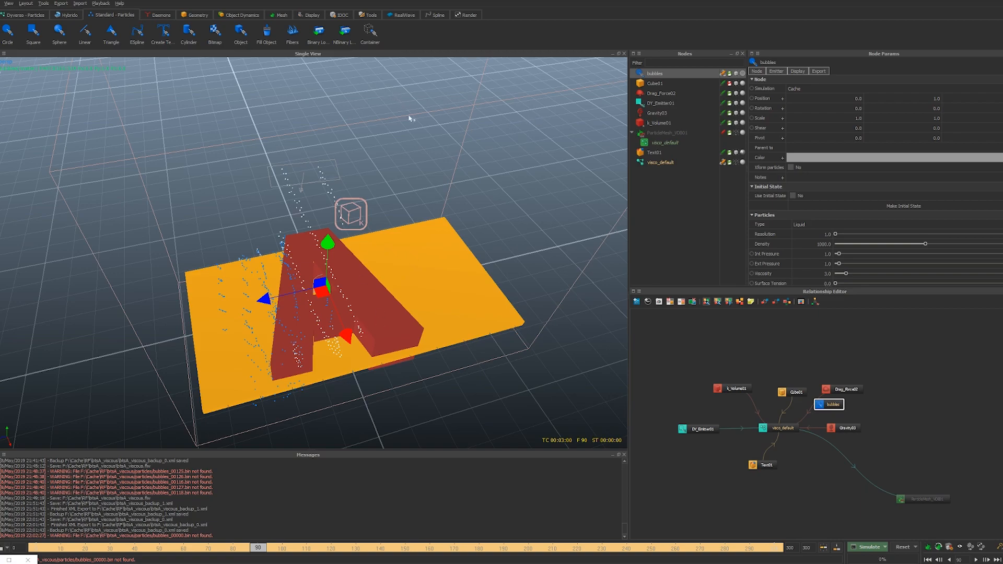
Reopen the graph, set the input of Integer_01 to 1017 and put the Simulation Flow window away
key("ctrl+F2")
left_click(474, 232)
double_click(475, 233)
left_click_drag(332, 380, 334, 380)
double_click(947, 56)
type("1012")
key("Return")
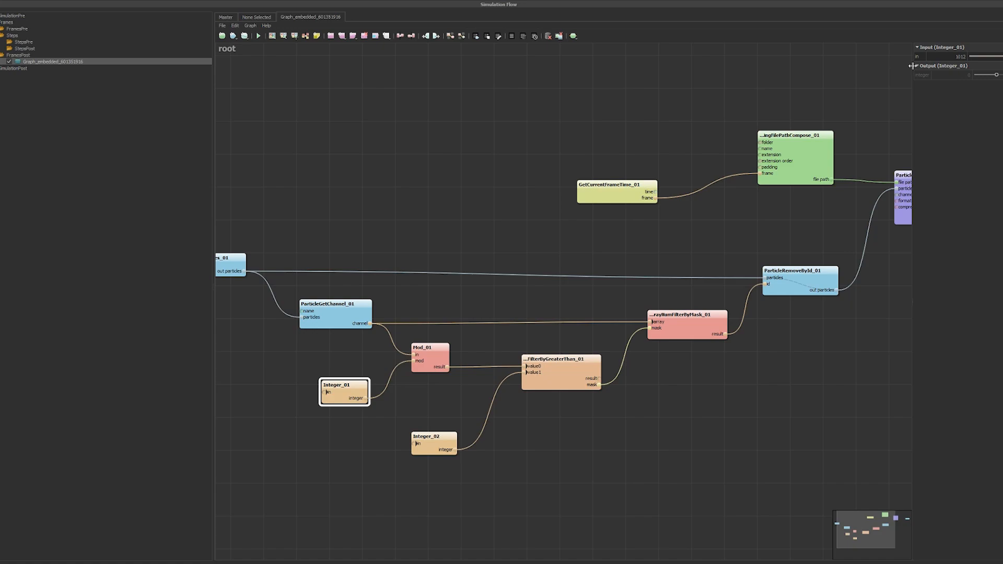
double_click(957, 56)
left_click(964, 57)
key("Return")
left_click(974, 2)
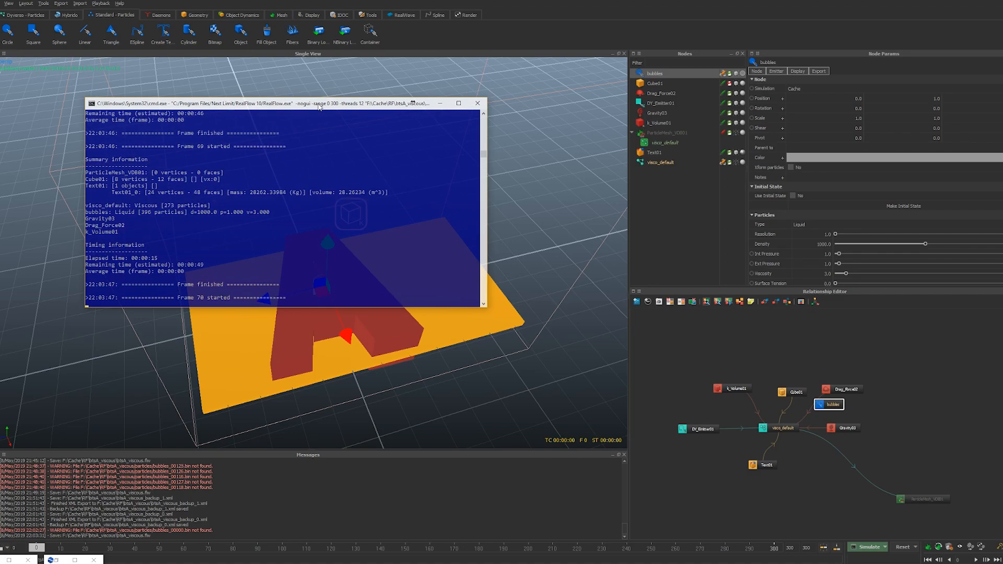
Move the simulation console aside and scrub the timeline to frame 100 to check the distribution of the bubbles
left_click_drag(320, 106, 418, 90)
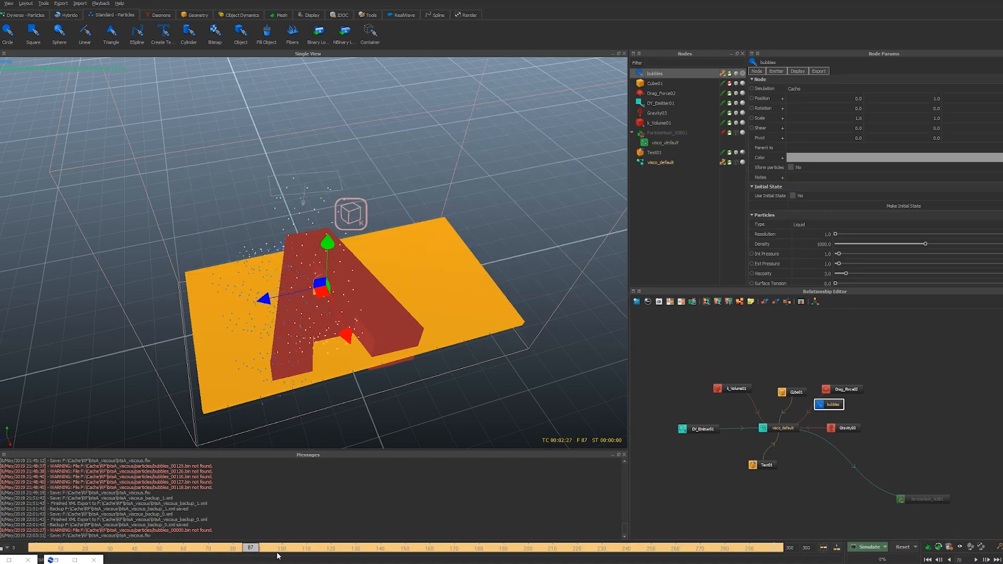
left_click_drag(305, 544, 283, 549)
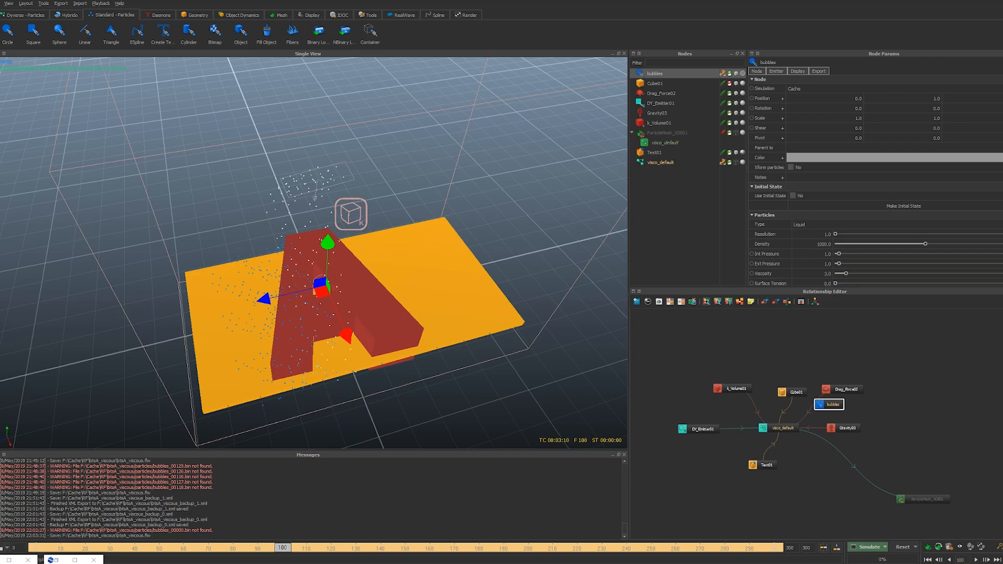
right_click(291, 563)
left_click(292, 559)
Reopen and maximise the Simulation Flow window and set the input of Integer_01 to 1971
left_click(15, 559)
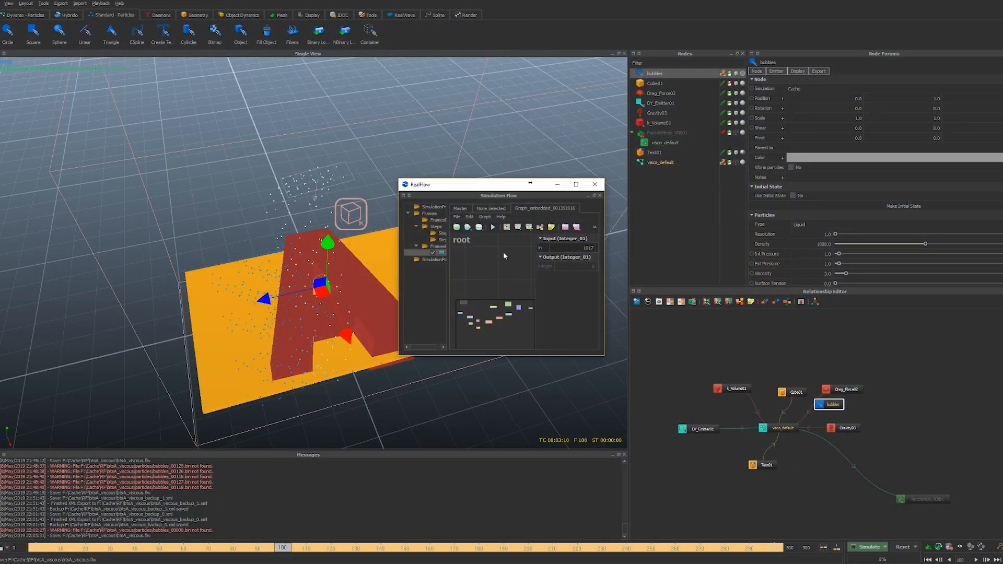
left_click(575, 184)
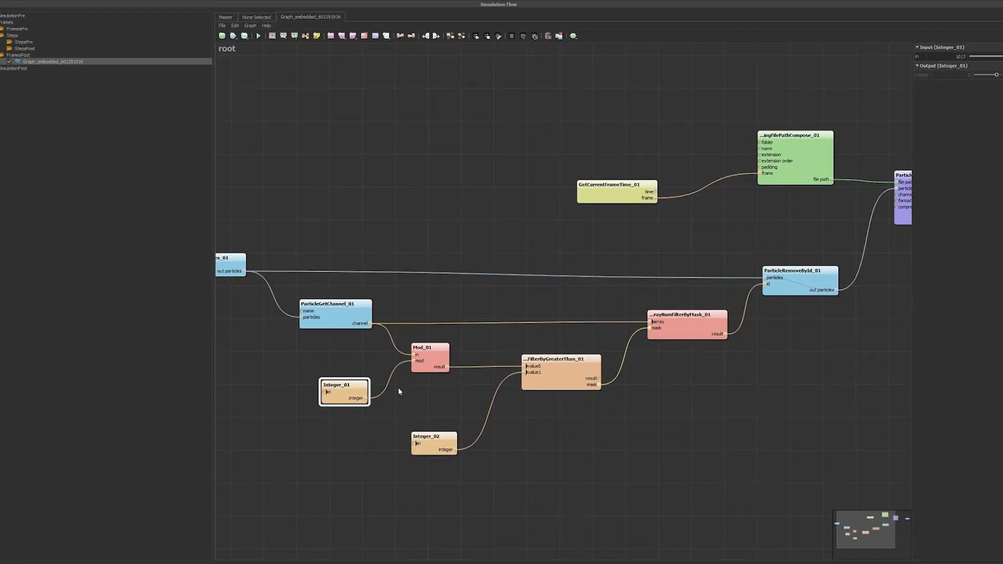
double_click(945, 54)
type("1971")
key("Return")
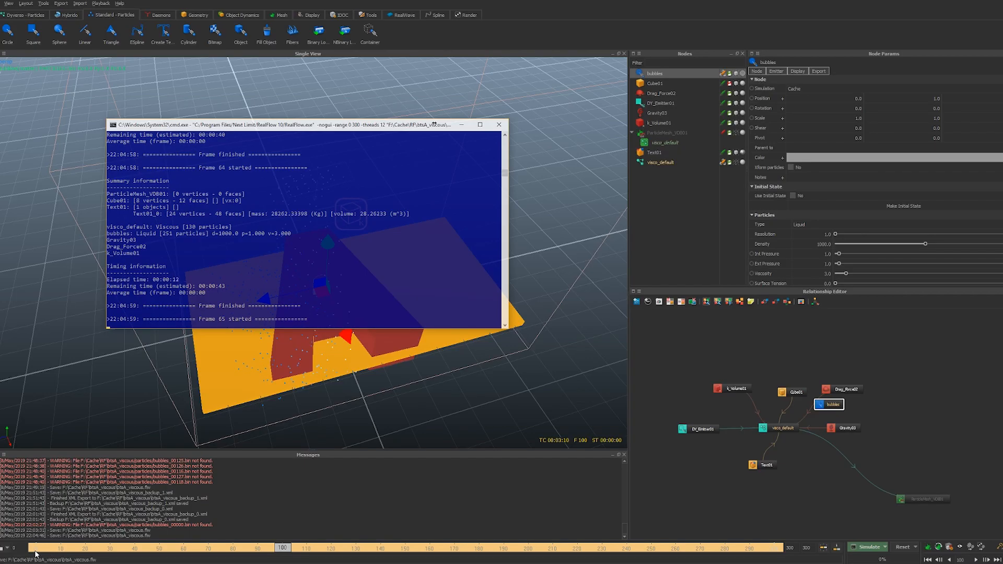
Scrub the newly simulated bubbles up to frame 84 and inspect them close to the letter from a low side angle
left_click_drag(35, 551, 98, 548)
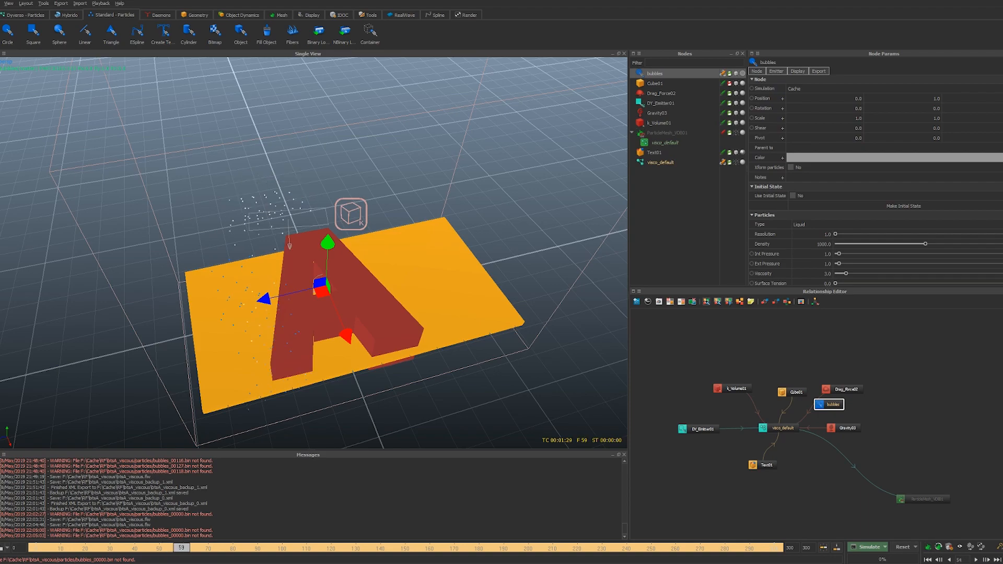
left_click_drag(201, 549, 226, 559)
left_click_drag(304, 363, 320, 291, "alt")
right_click_drag(321, 291, 342, 274, "alt")
middle_click_drag(342, 274, 342, 290, "alt")
mouse_move(334, 281)
left_mouse_down("alt")
mouse_move(313, 329)
mouse_move(242, 320)
mouse_move(315, 277)
mouse_move(381, 284)
mouse_move(339, 293)
left_mouse_up("alt")
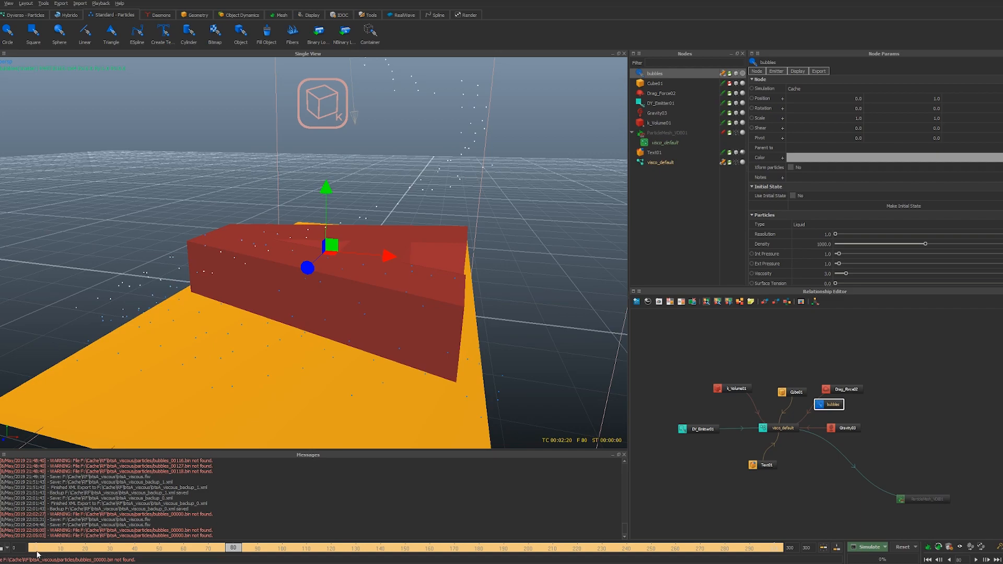
left_click_drag(37, 553, 245, 553)
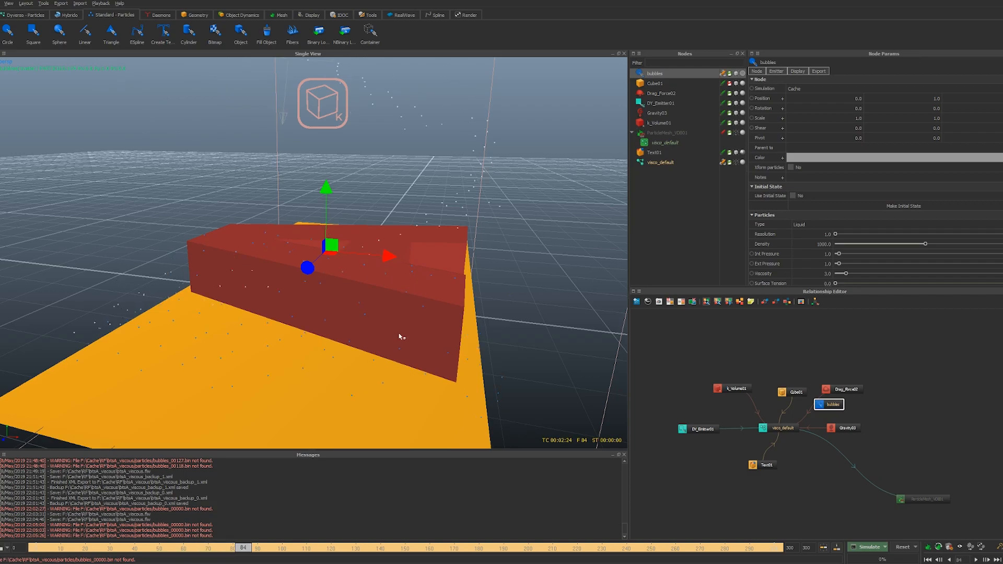
Examine the bubbles at frame 84 around the whole letter and plate from a raised front angle
scroll(360, 328, "down", 5)
left_click_drag(357, 327, 279, 367, "alt")
scroll(278, 367, "up", 5)
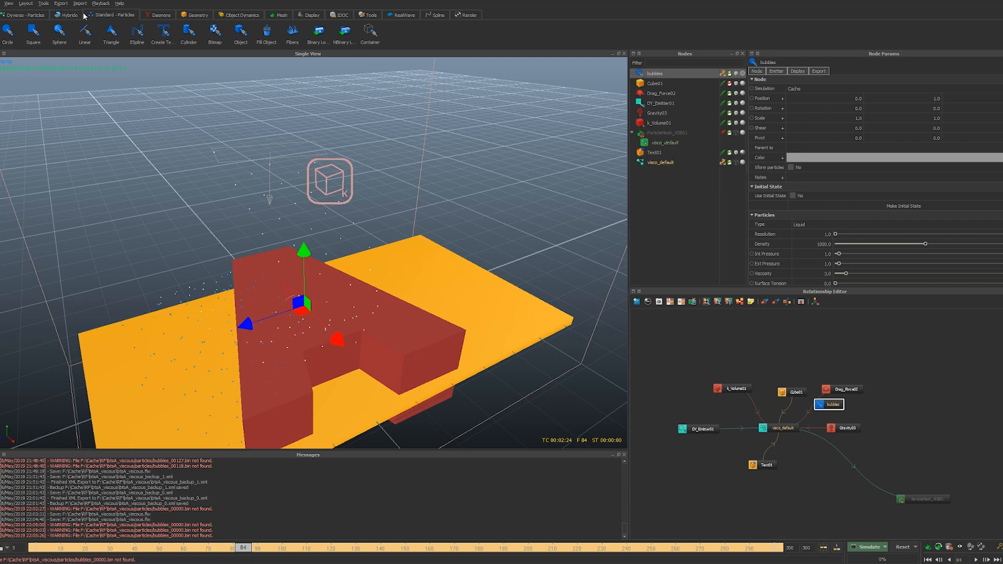
left_click_drag(173, 208, 228, 218, "alt")
scroll(201, 227, "up", 2)
scroll(222, 223, "down", 2)
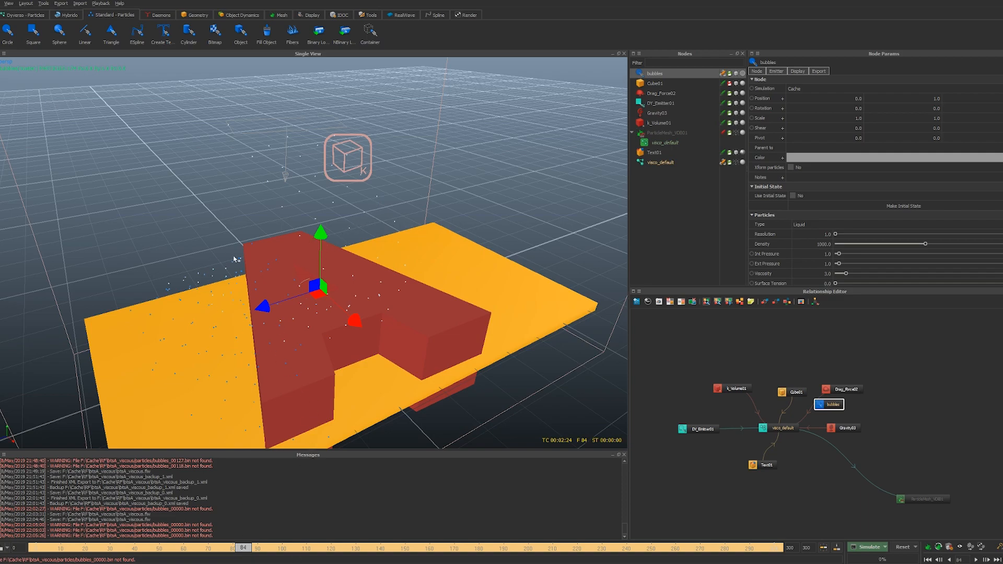
Scrub the timeline to frame 194 and inspect the bubbles around the letter and plate from the front
left_click_drag(352, 237, 359, 228, "alt")
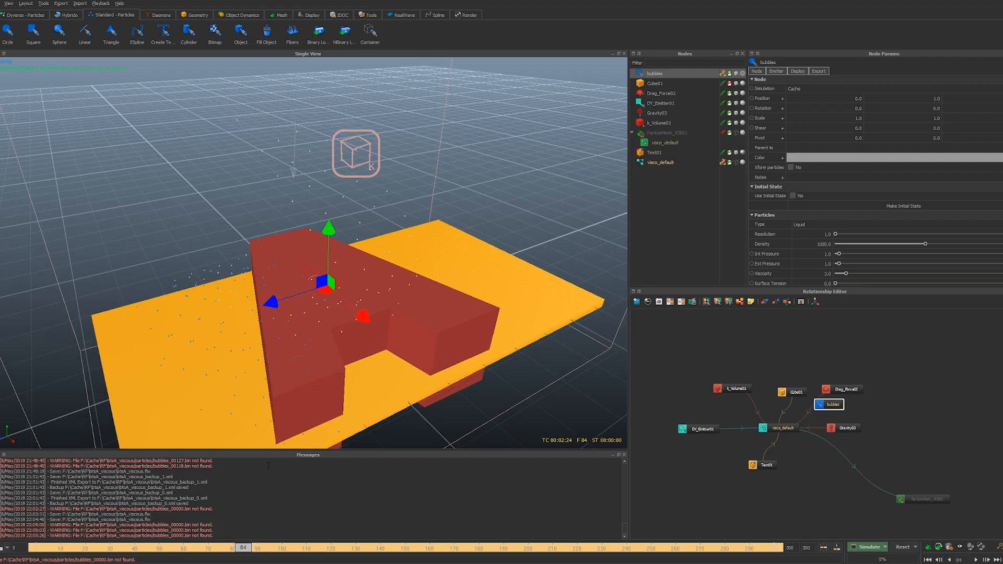
middle_click_drag(327, 316, 314, 313, "alt")
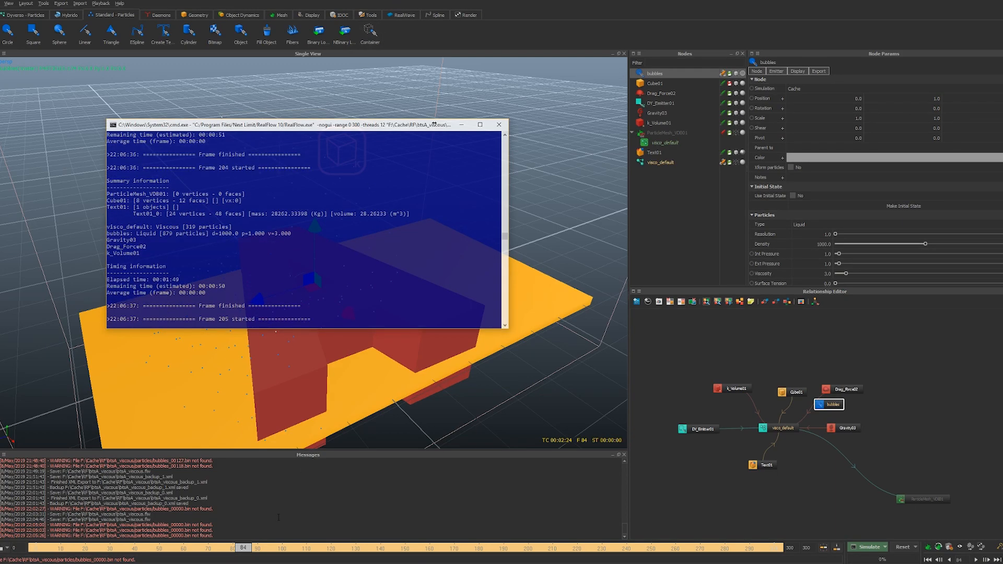
mouse_move(243, 548)
left_mouse_down()
mouse_move(609, 537)
mouse_move(490, 551)
mouse_move(514, 552)
left_mouse_up()
left_click_drag(483, 331, 302, 317, "alt")
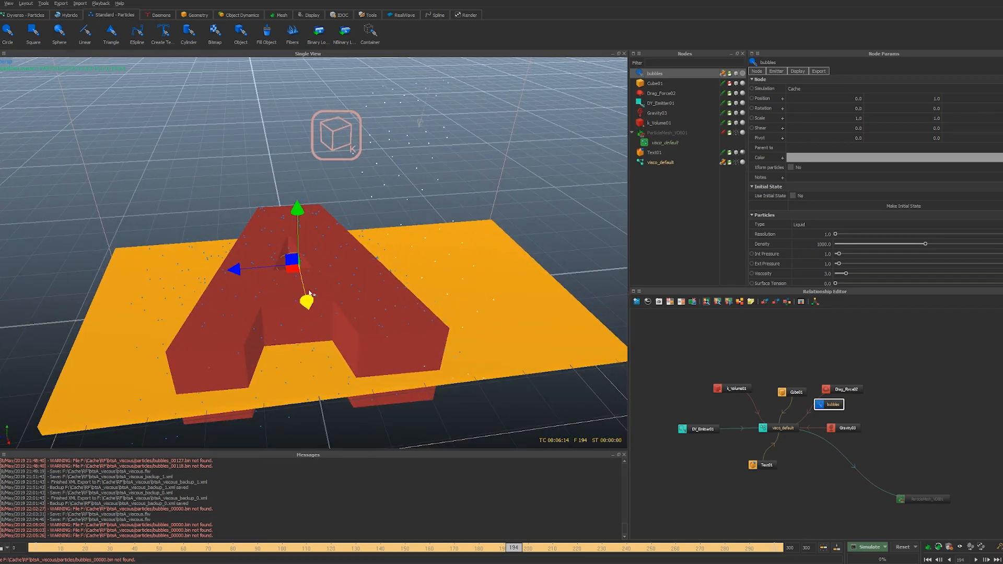
middle_click_drag(316, 274, 320, 268, "alt")
right_click_drag(321, 267, 328, 270, "alt")
left_click_drag(328, 269, 354, 263, "alt")
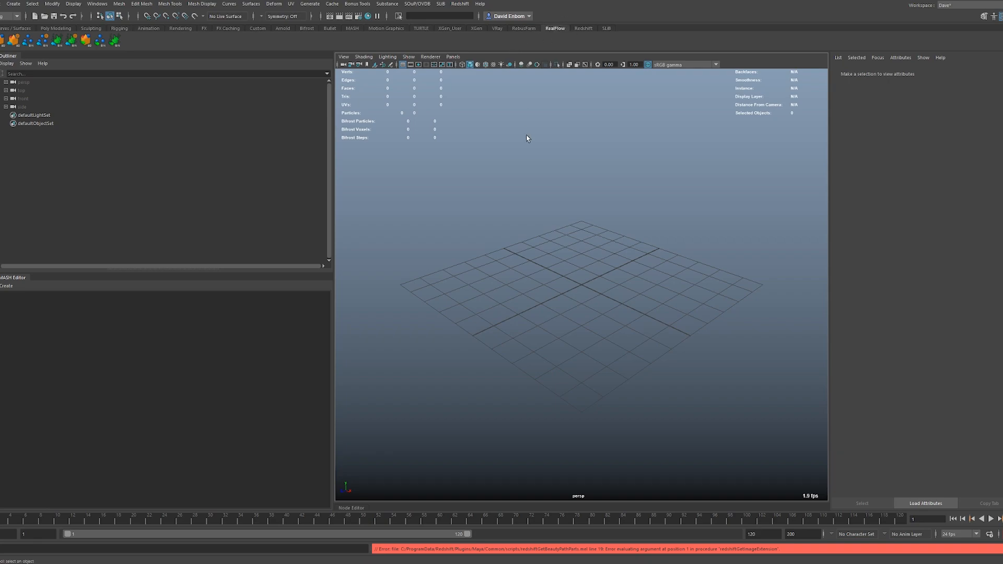
Switch to Maya and check in the Plug-in Manager whether the RealFlow plug-in is loaded
scroll(329, 282, "down", 5)
scroll(349, 240, "up", 5)
left_click(365, 206)
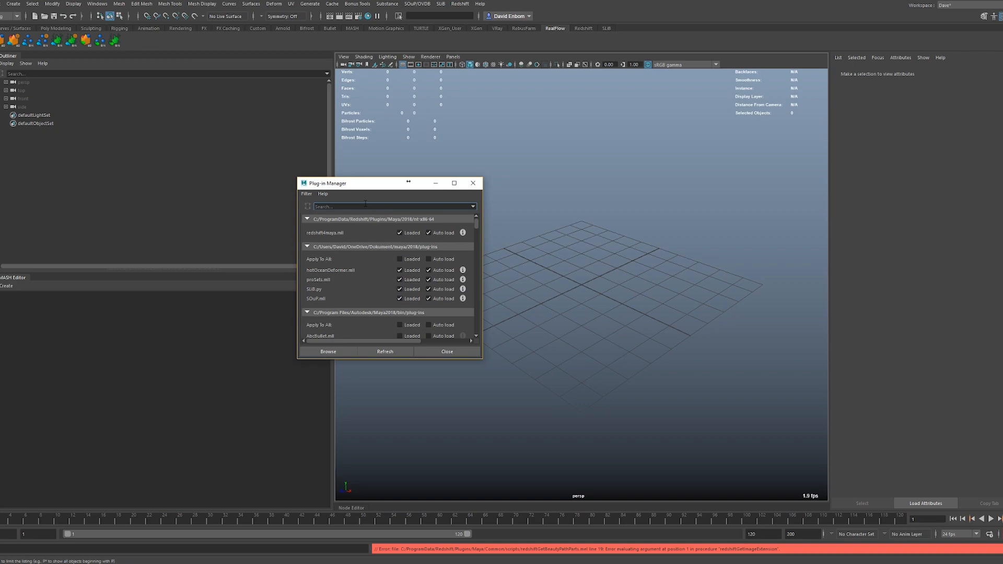
type("realfl")
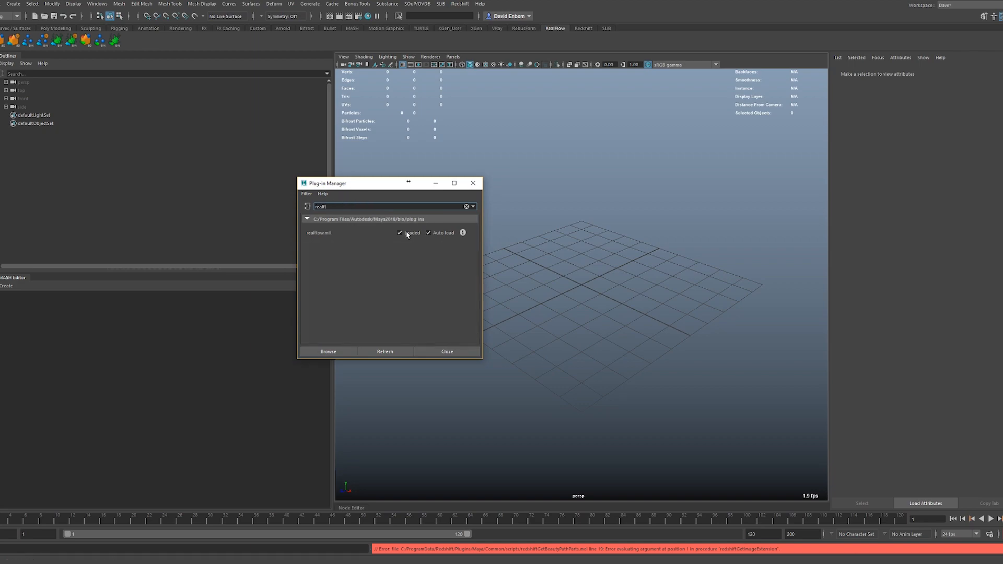
left_click(472, 183)
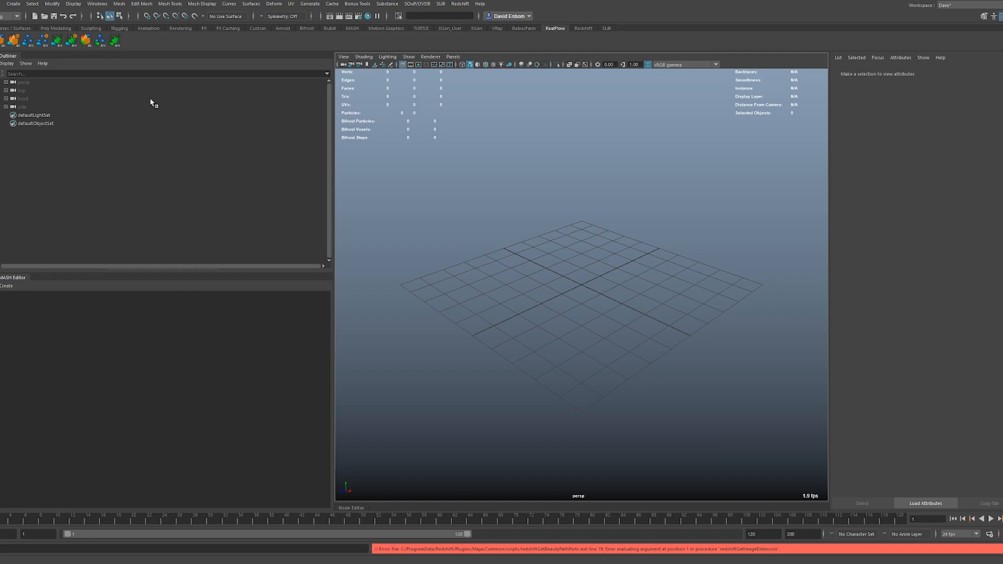
left_click(116, 41)
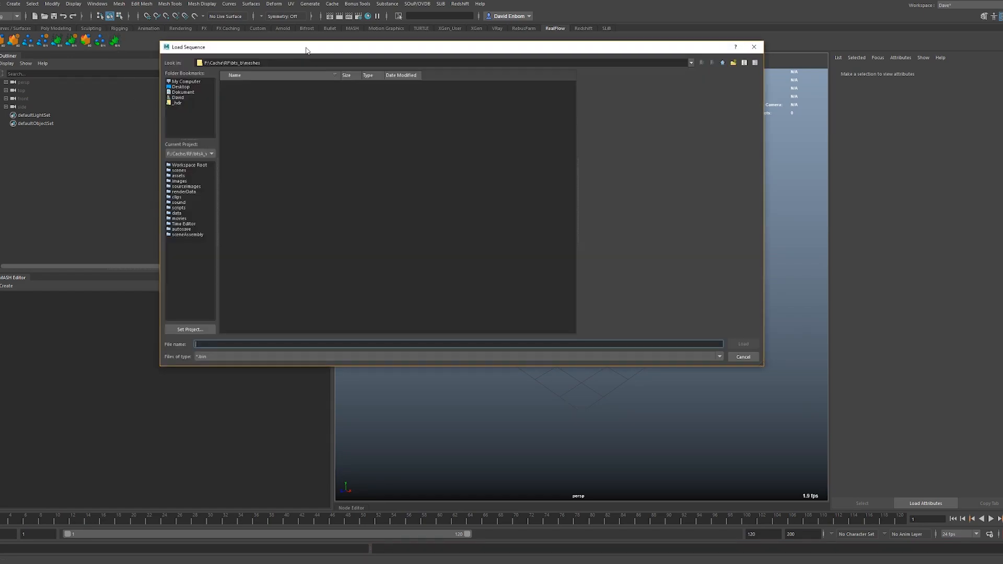
left_click_drag(307, 50, 322, 68)
left_click(739, 82)
left_click(738, 83)
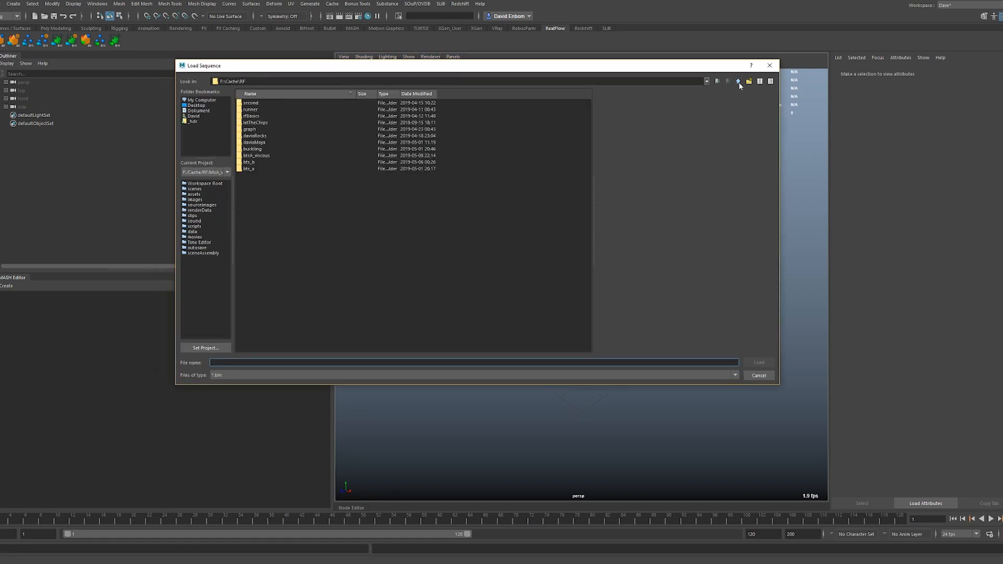
double_click(262, 155)
double_click(255, 123)
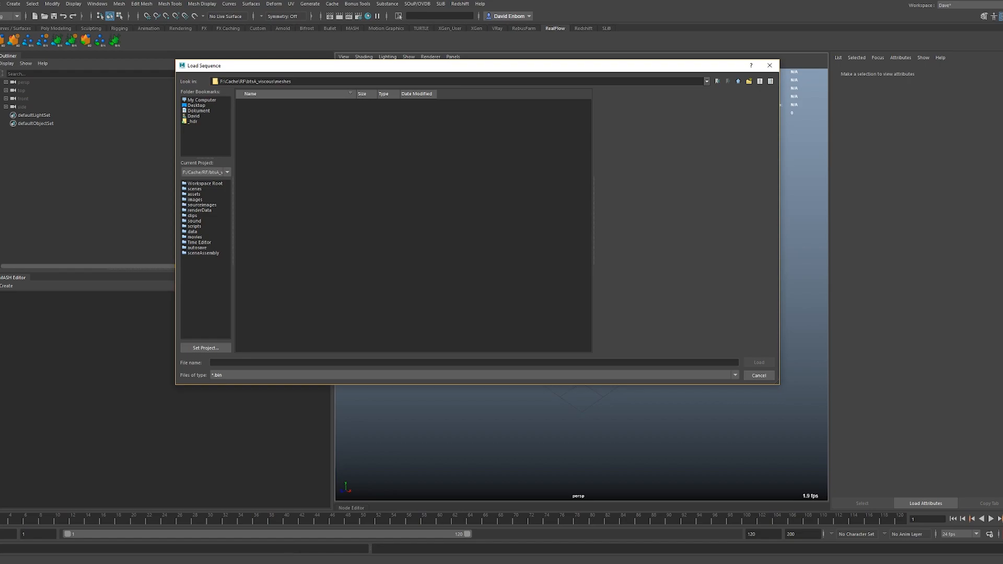
Switch to RealFlow and make the ParticleMesh_VDB01 mesh visible in the viewport
left_click(180, 533)
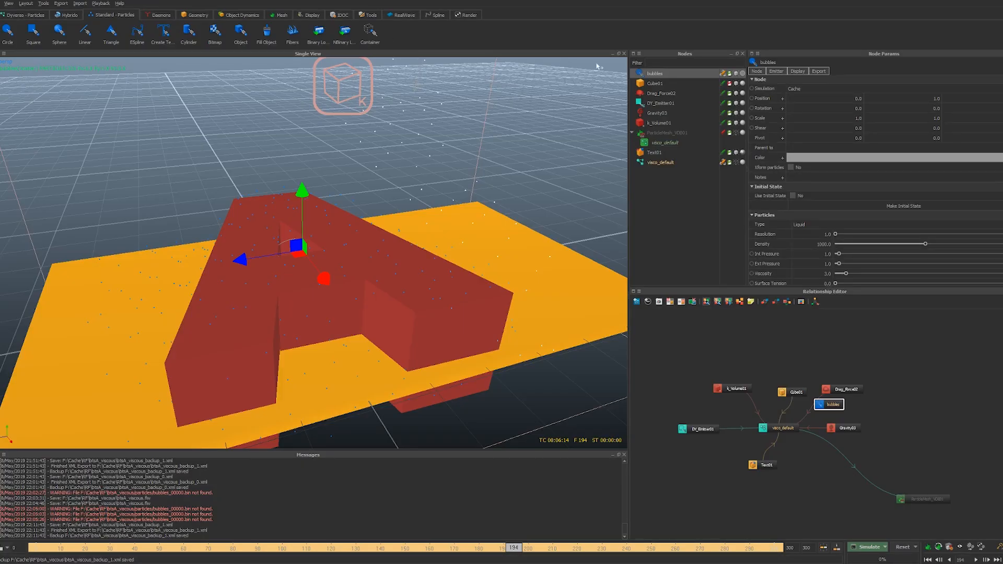
left_click(734, 132)
left_click(729, 133)
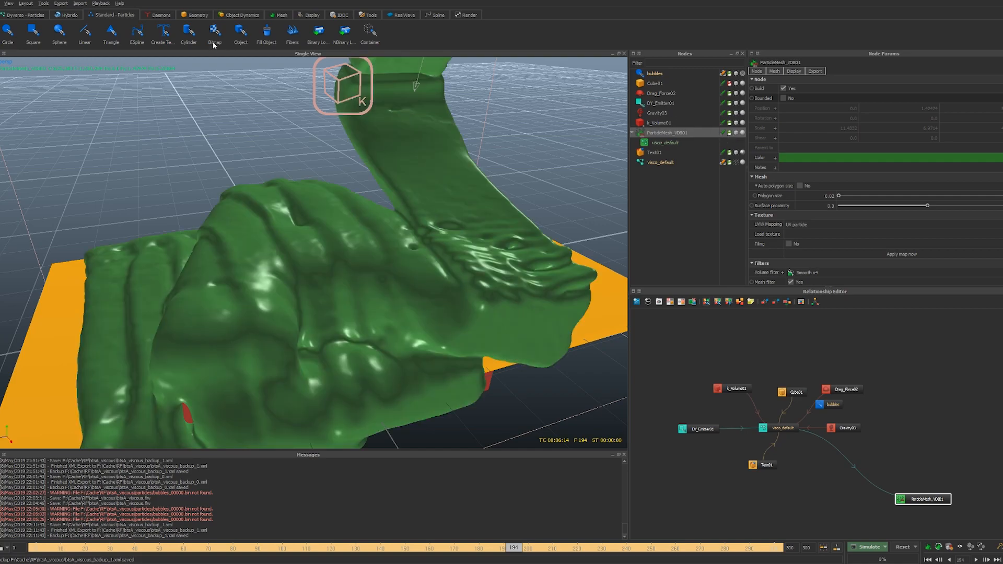
Clear the Alembic Stitcher Tool's file list and add the whole ParticleMesh_VDB01 .abc sequence from the btsA_viscous meshes folder
left_click(375, 16)
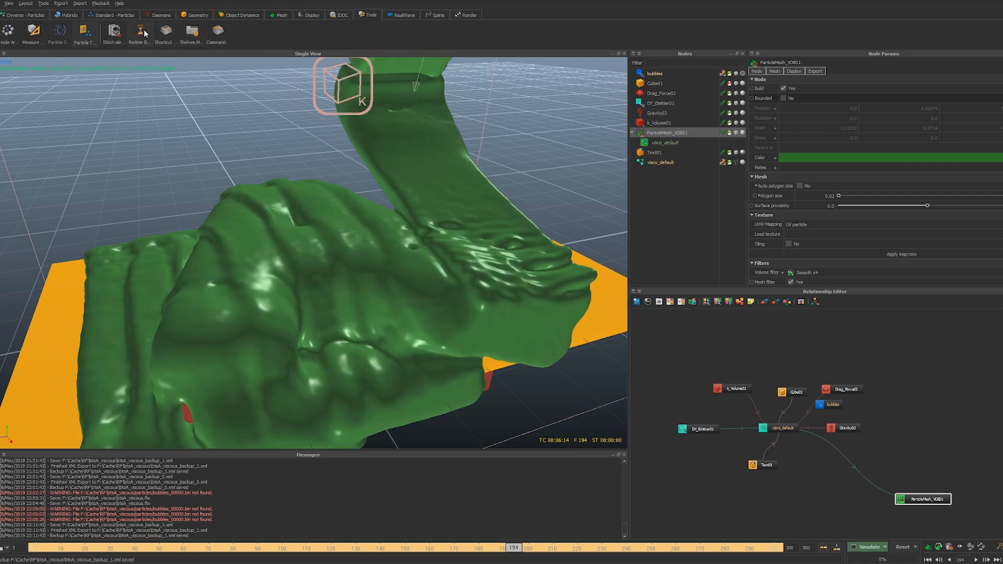
left_click(116, 31)
left_click(438, 209)
left_click(436, 198)
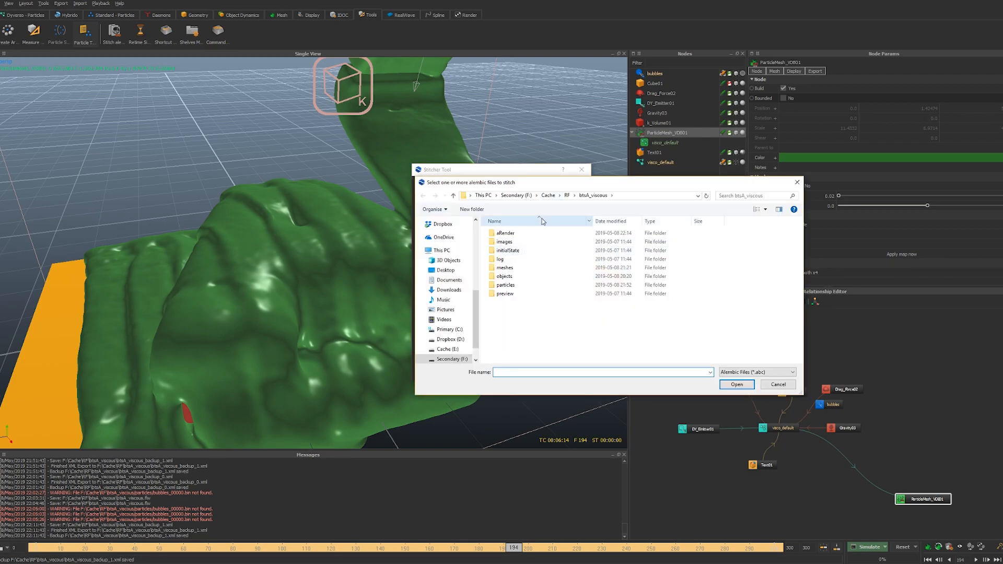
double_click(507, 268)
left_click(532, 235)
scroll(553, 293, "down", 20)
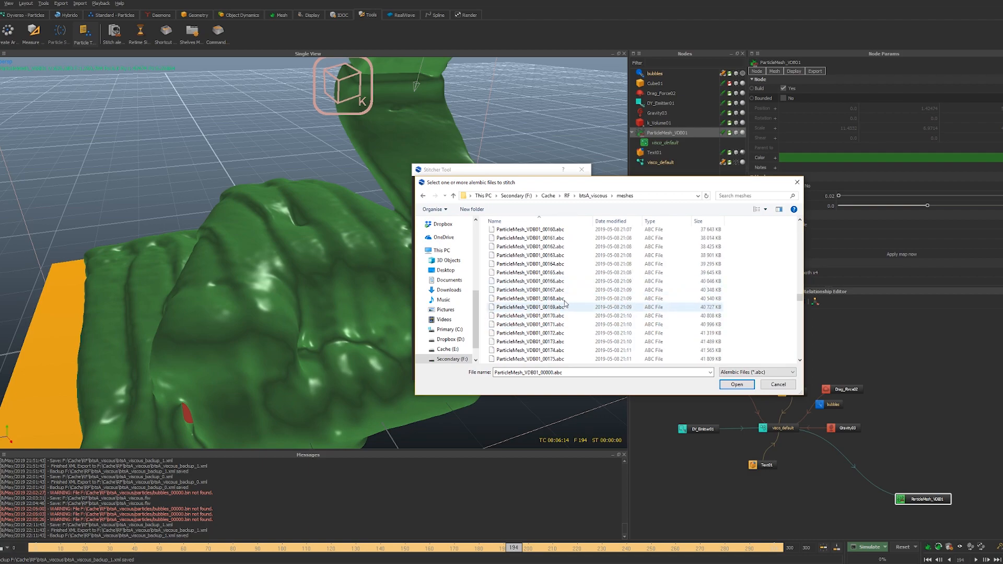
left_click_drag(800, 299, 601, 355)
left_click(544, 358, "shift")
left_click(736, 385)
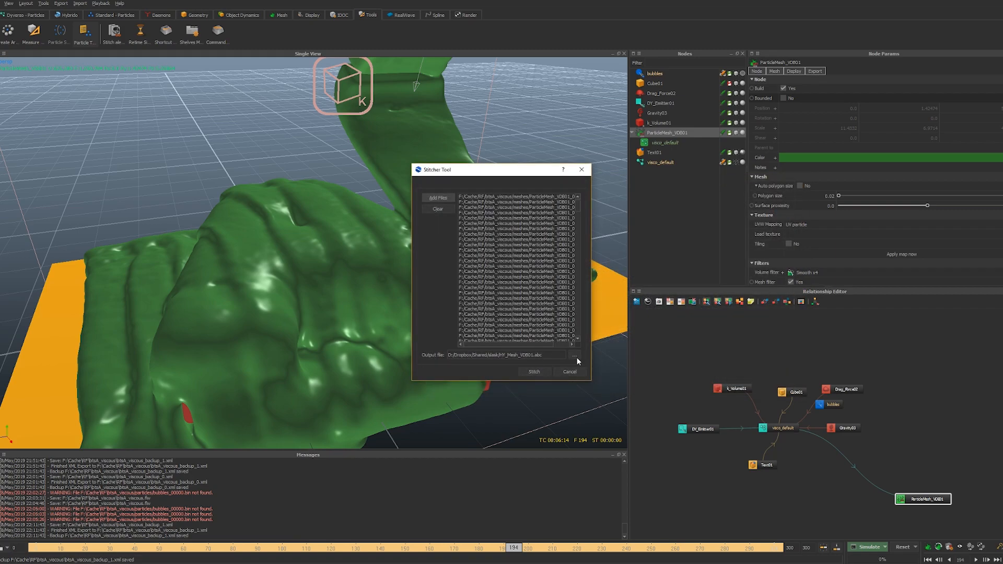
Set the stitch output to ParticleMesh_VDB01_stitched.abc in the btsA_viscous meshes folder and stitch the files
left_click(575, 357)
double_click(506, 269)
left_click(560, 233)
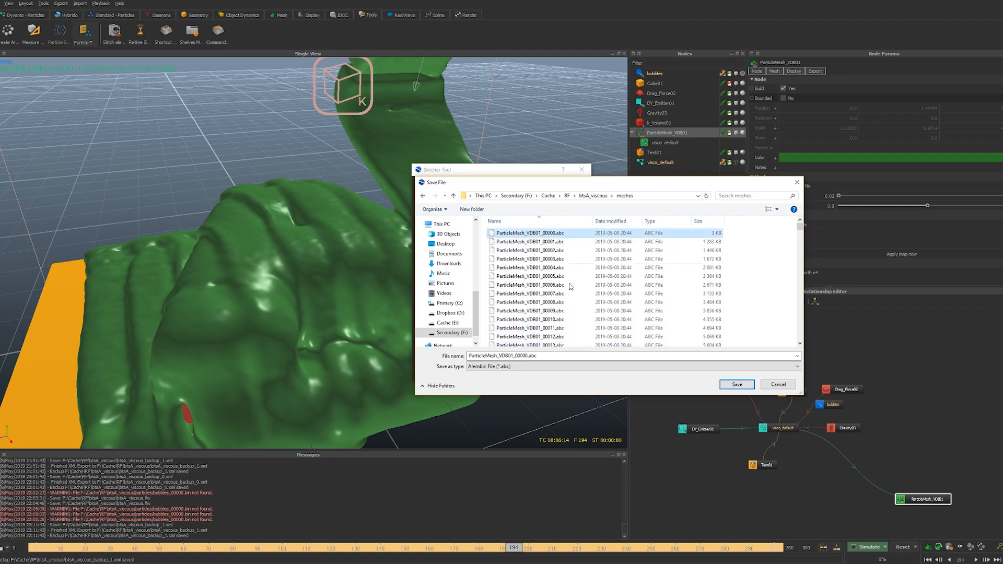
left_click(521, 355)
key("Left")
key("Left")
key("Left")
key("Left")
key("Left")
key("Left")
key("Left")
key("Left")
key("Left")
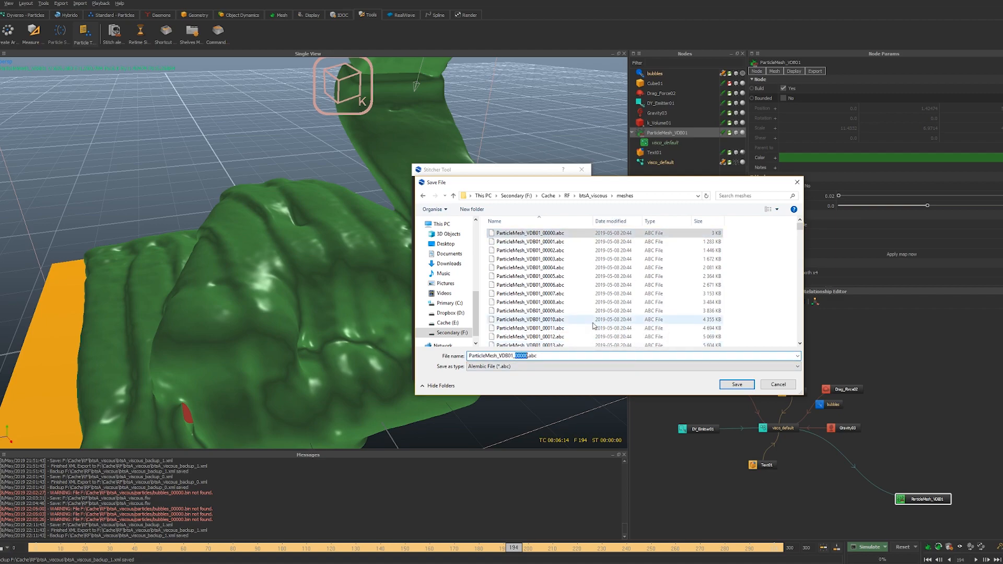
key("Delete")
type("stitched")
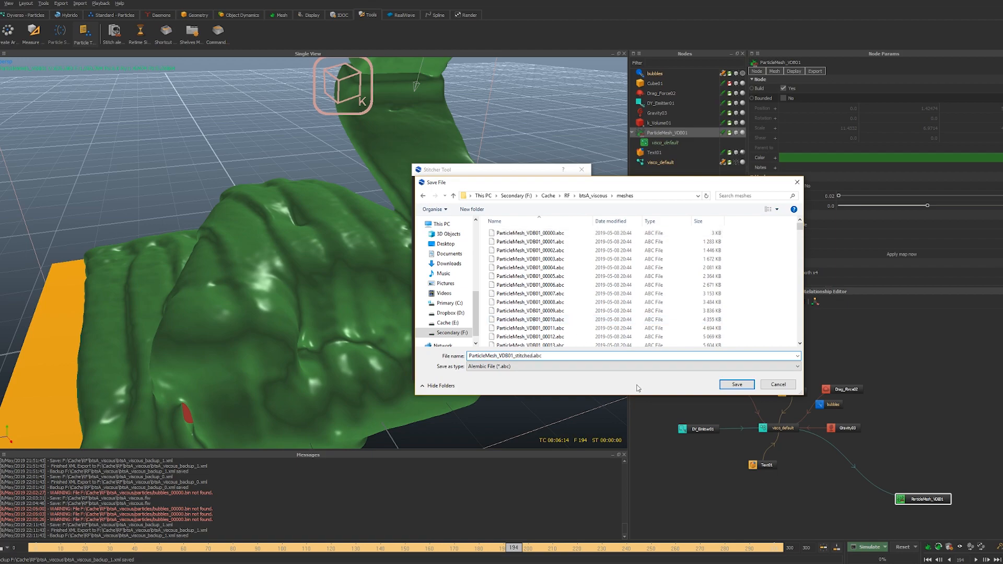
left_click(733, 386)
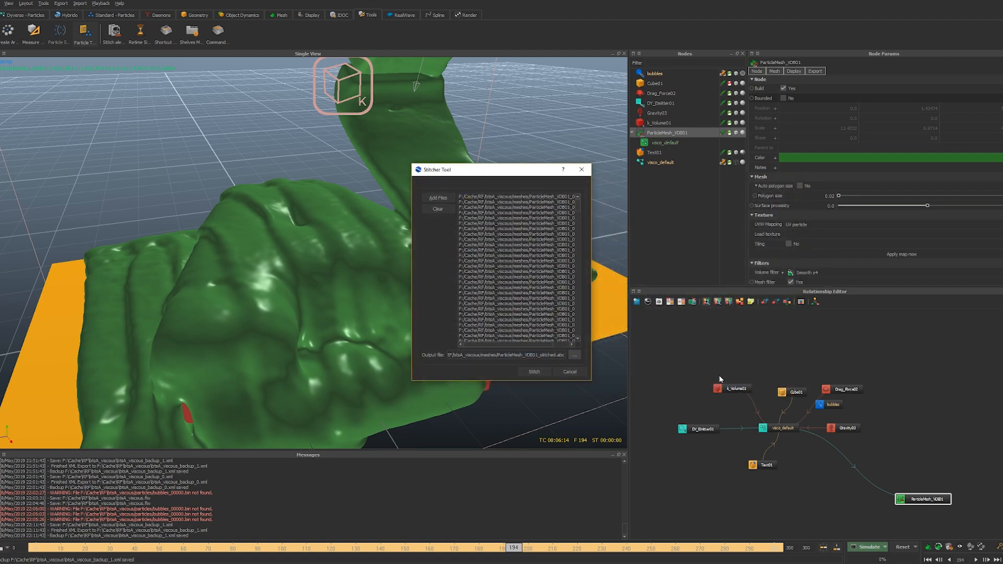
left_click(533, 372)
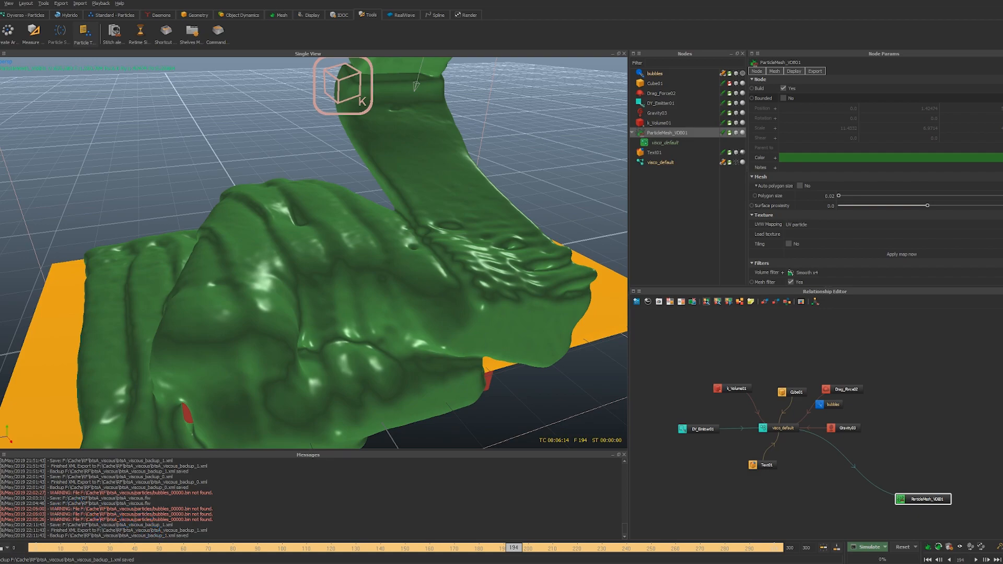
Open the btsA_viscous meshes folder in File Explorer and check the size of ParticleMesh_VDB01_stitched.abc
mouse_move(166, 563)
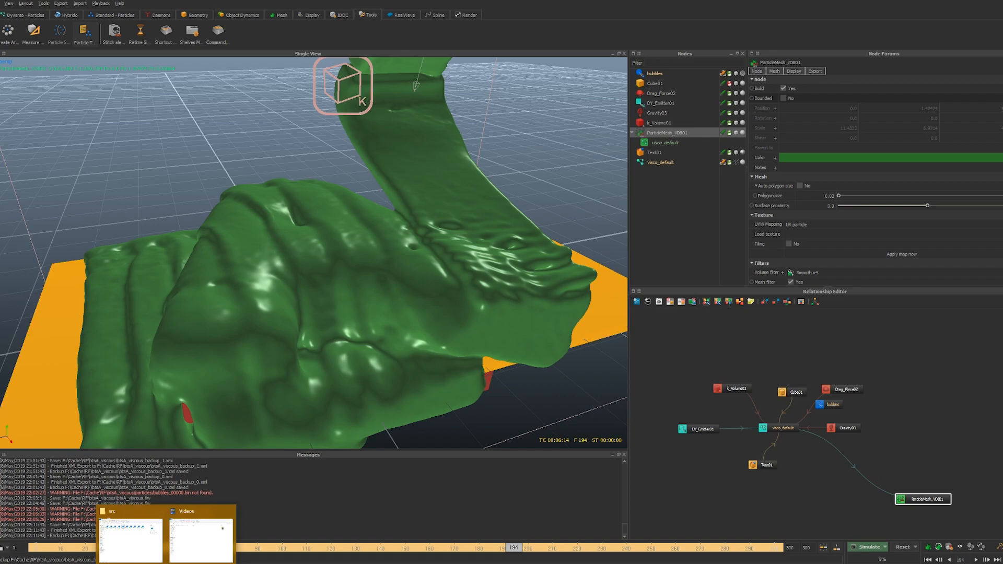
left_click(131, 538)
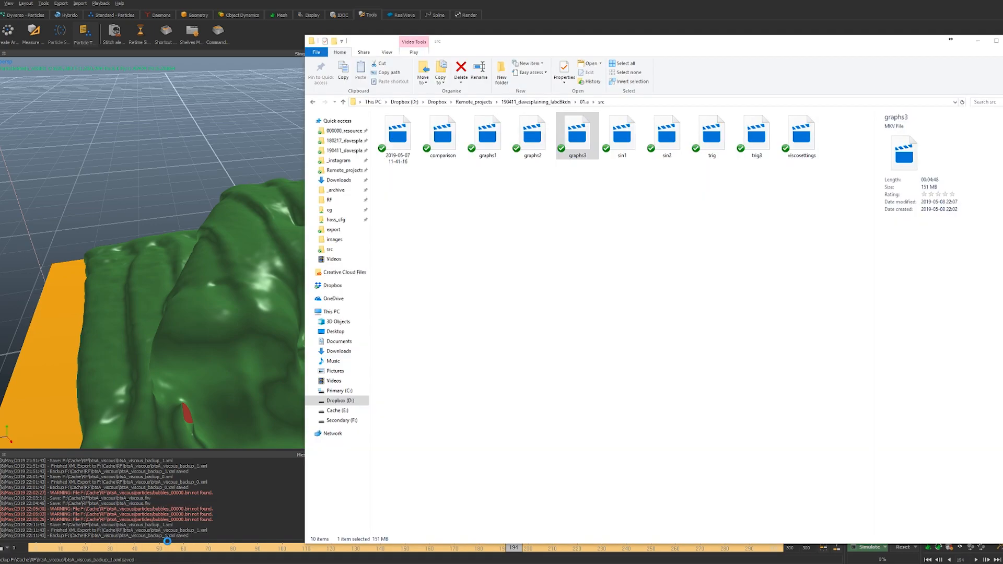
left_click(343, 203)
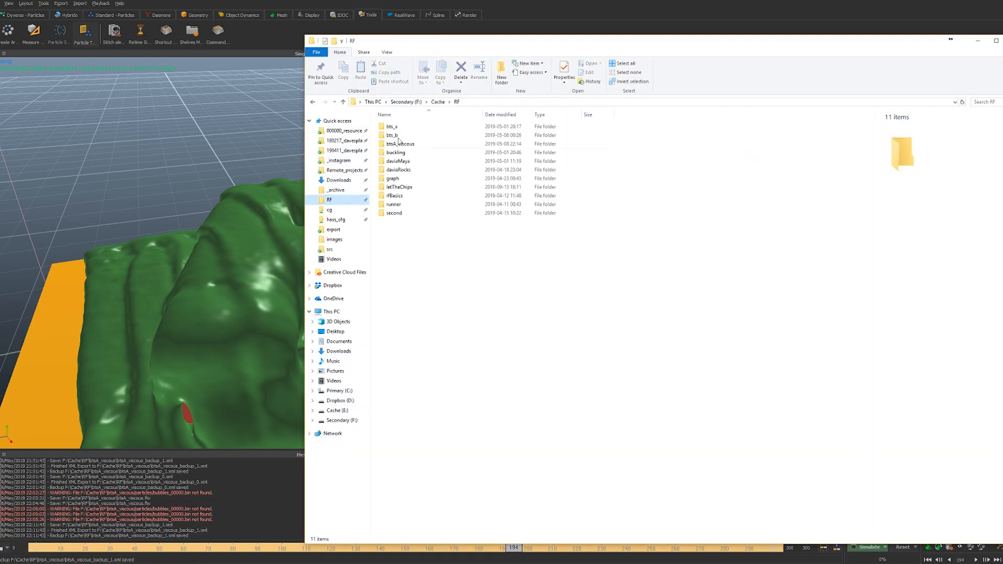
double_click(400, 144)
double_click(402, 165)
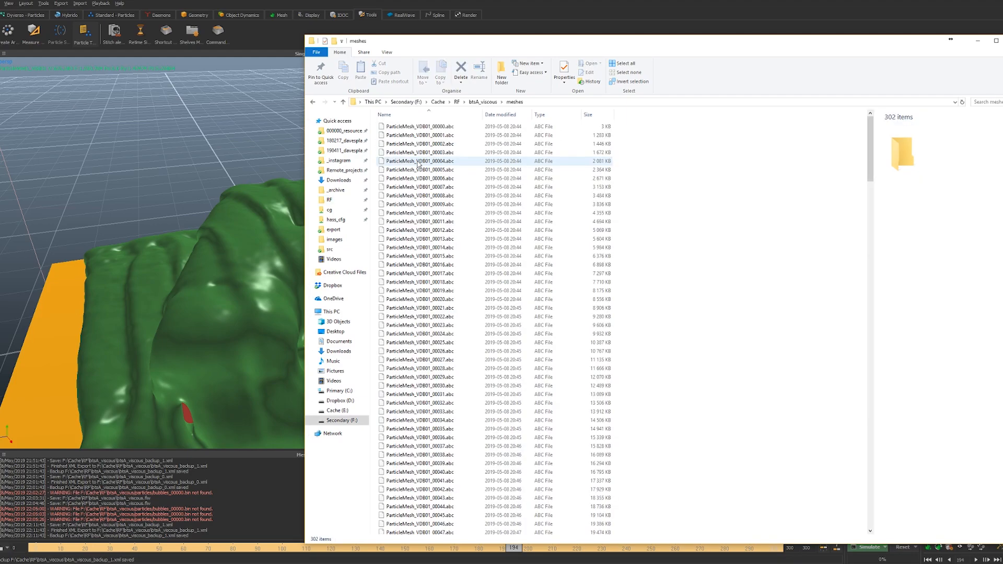
left_click(590, 114)
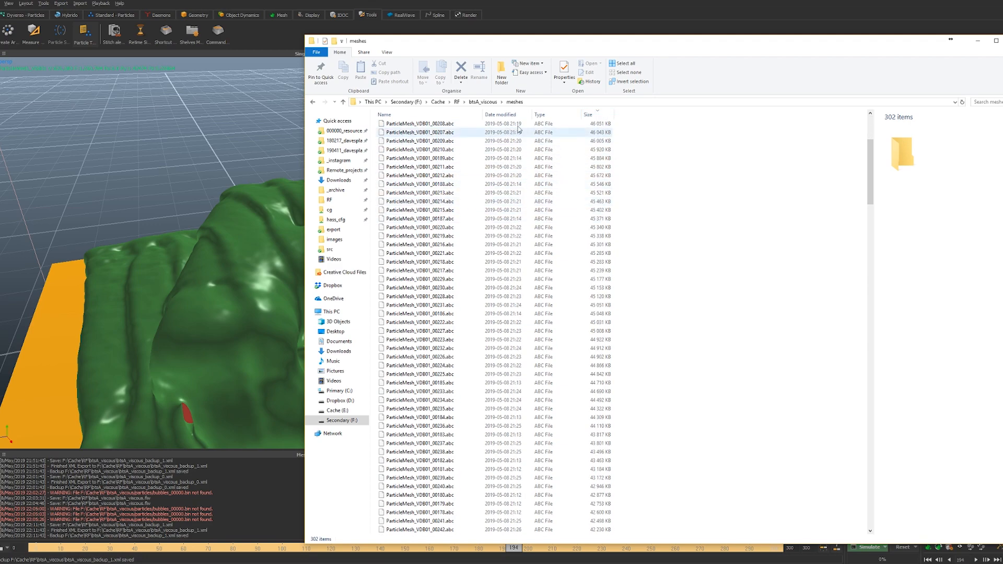
left_click(432, 117)
key("End")
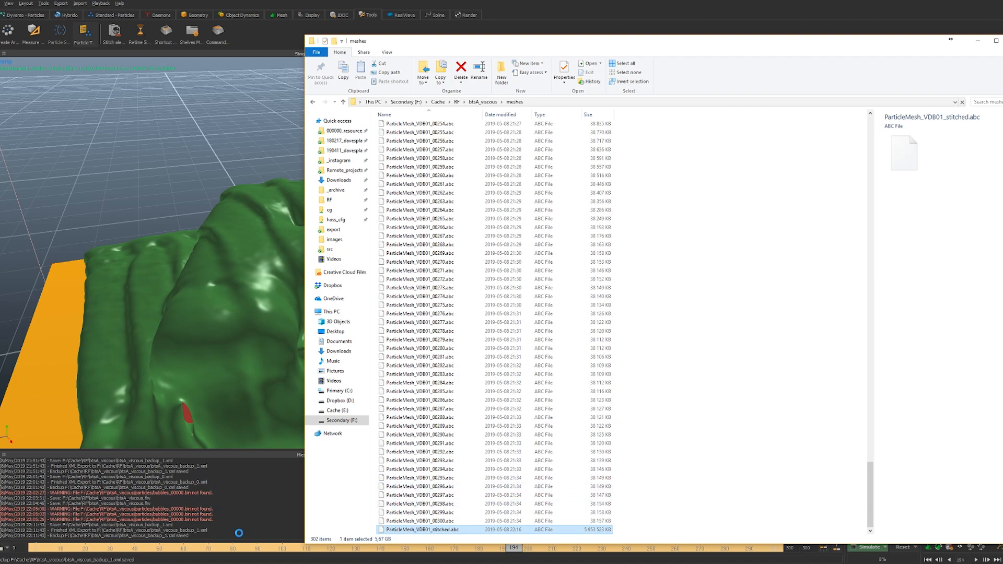
Return to Maya and cancel the open Load Sequence dialog for the mesh
mouse_move(286, 563)
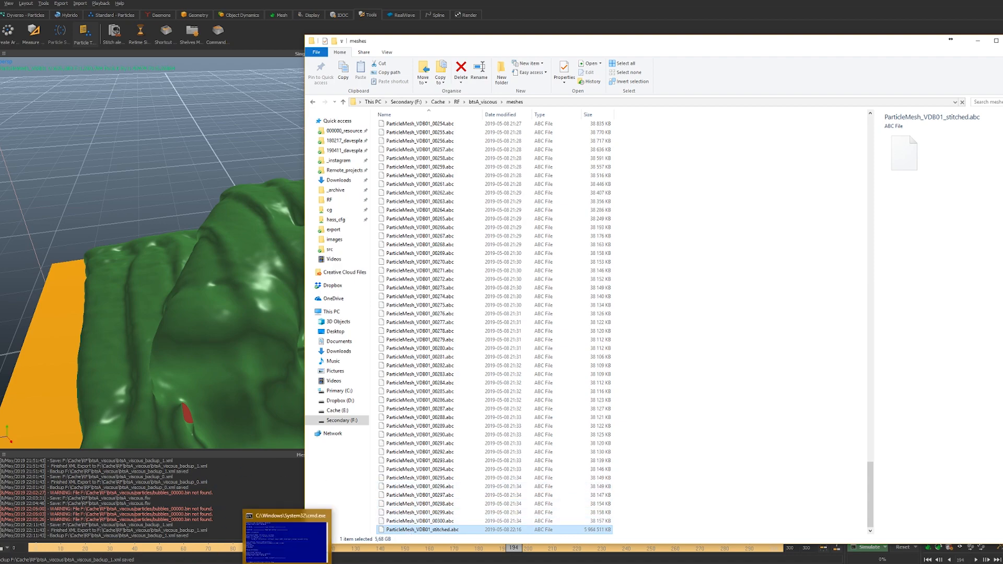
mouse_move(228, 552)
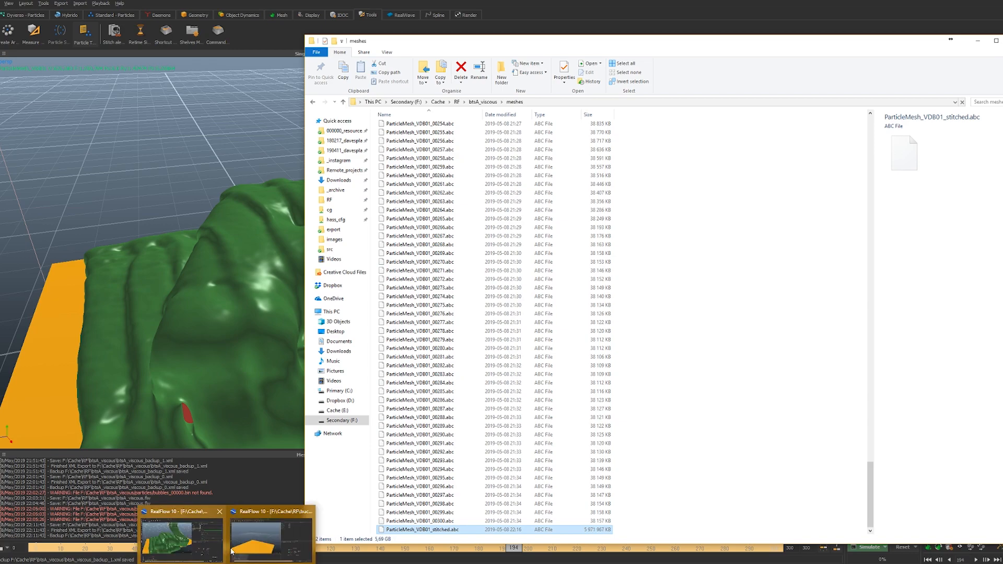
left_click(183, 538)
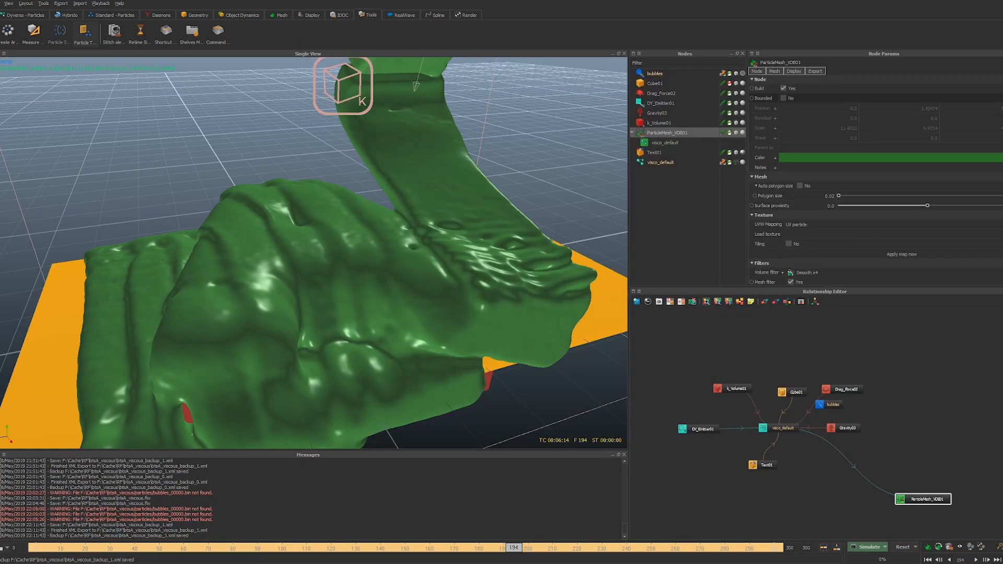
mouse_move(186, 562)
left_click(140, 537)
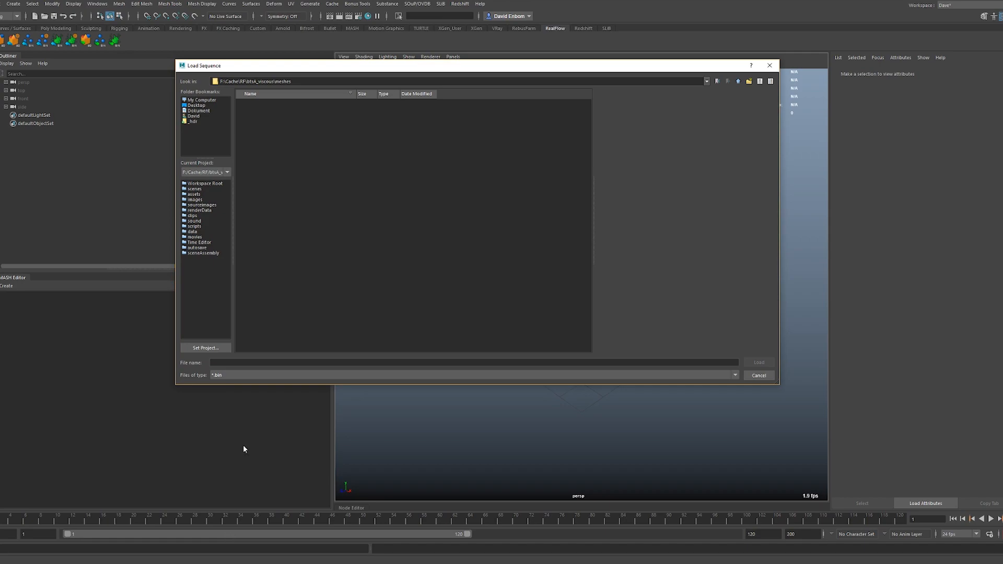
left_click_drag(334, 67, 387, 112)
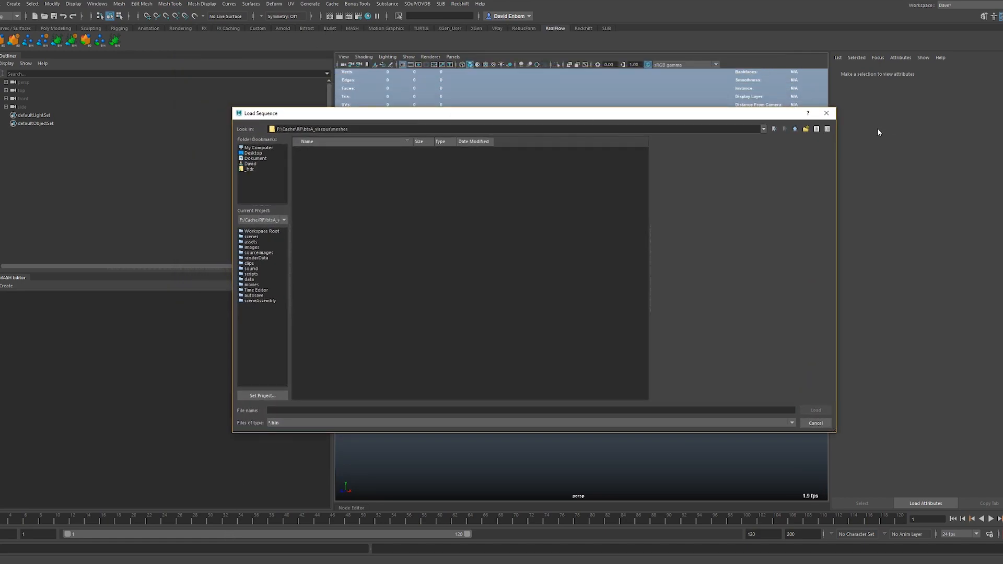
left_click(822, 112)
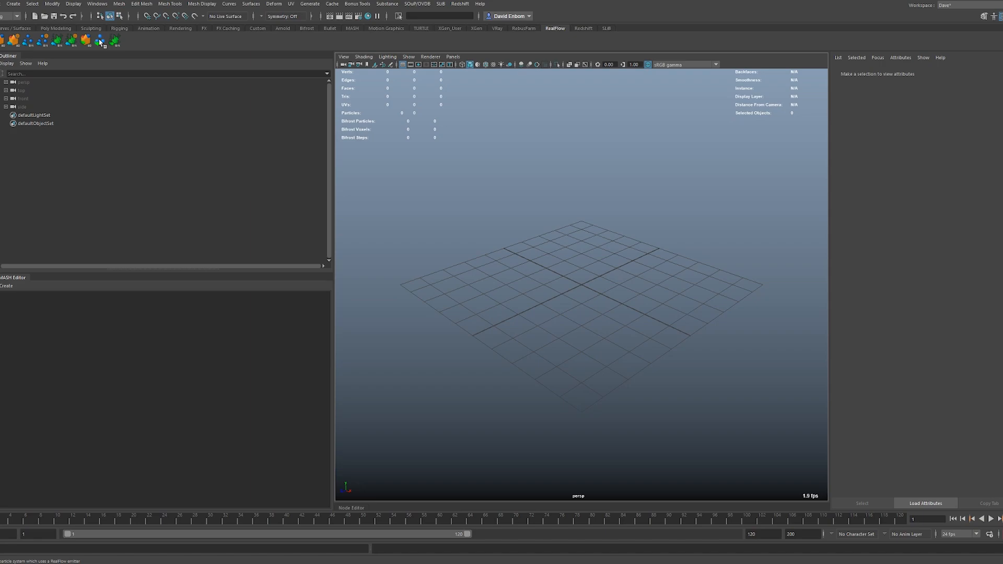
Create a RealFlow emitter from bubbles_00300.bin in the btsA_viscous particles folder, keeping the default sequence import options
left_click(100, 42)
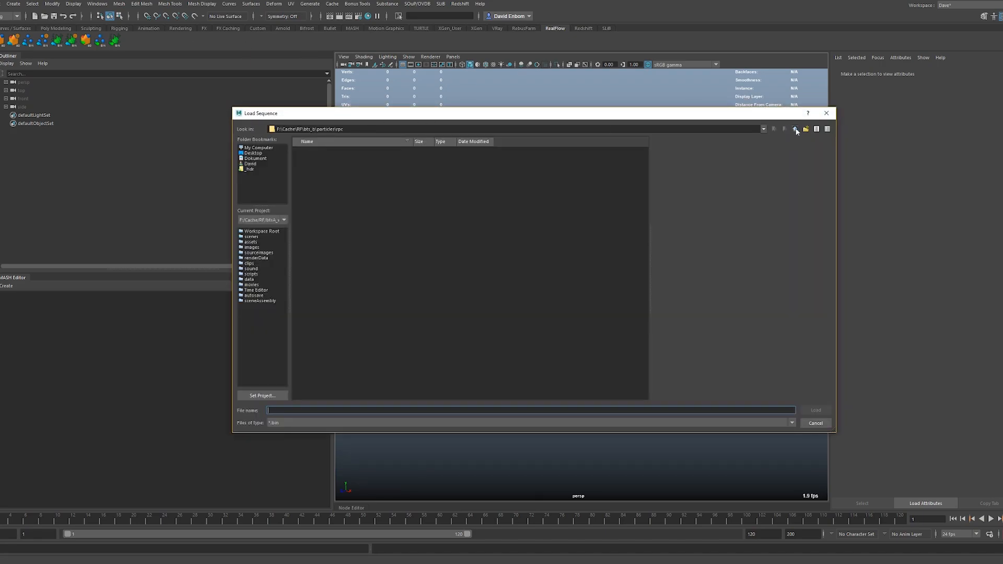
left_click(795, 129)
left_click(794, 129)
double_click(309, 158)
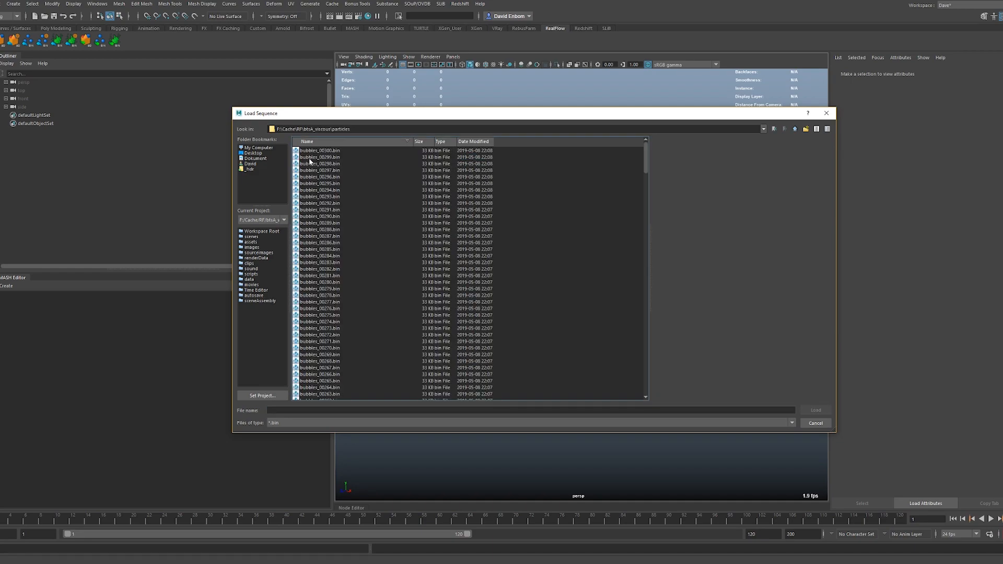
double_click(322, 150)
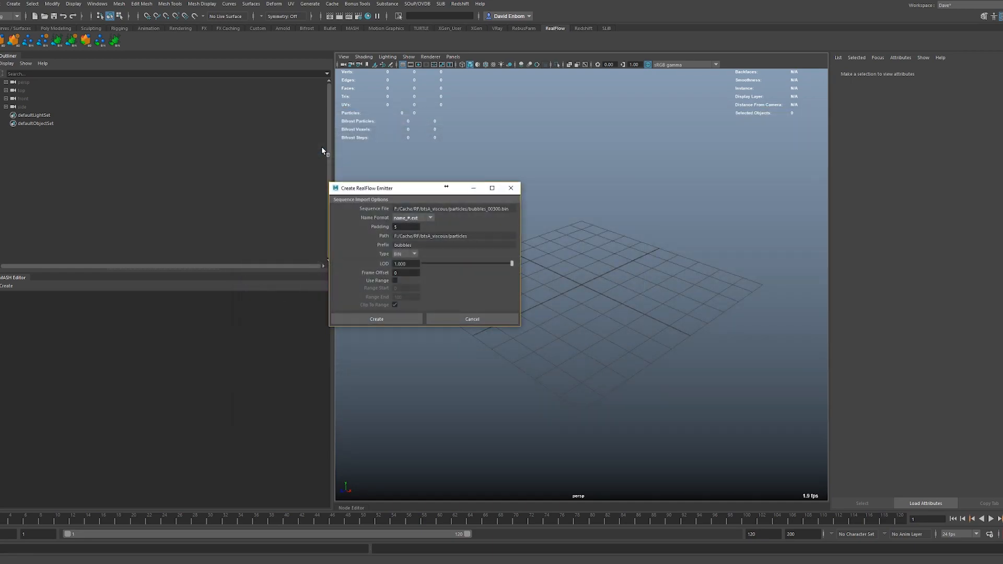
left_click(394, 321)
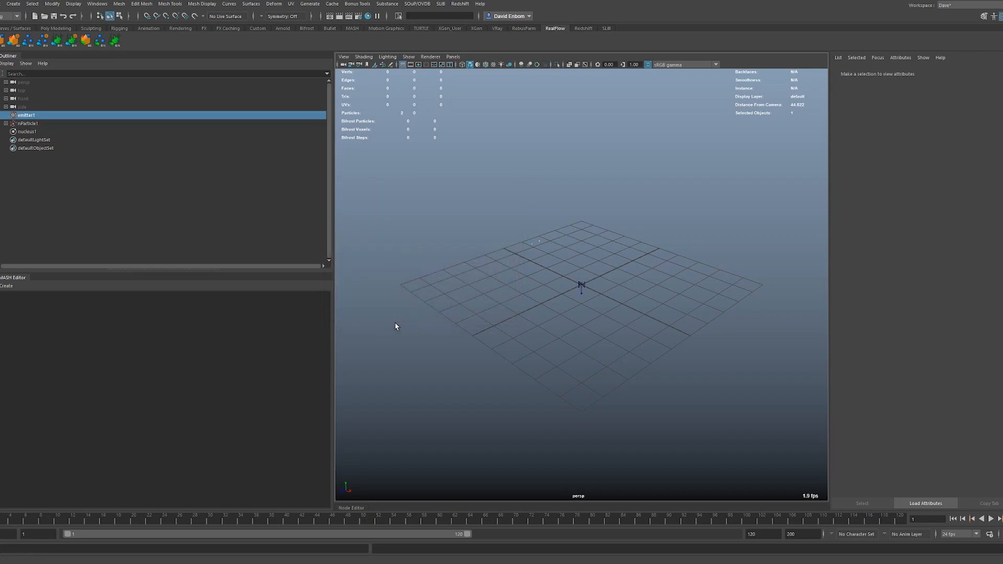
Play back the bubble particles, then delete the emitter, nParticle and nucleus nodes
key("alt+v")
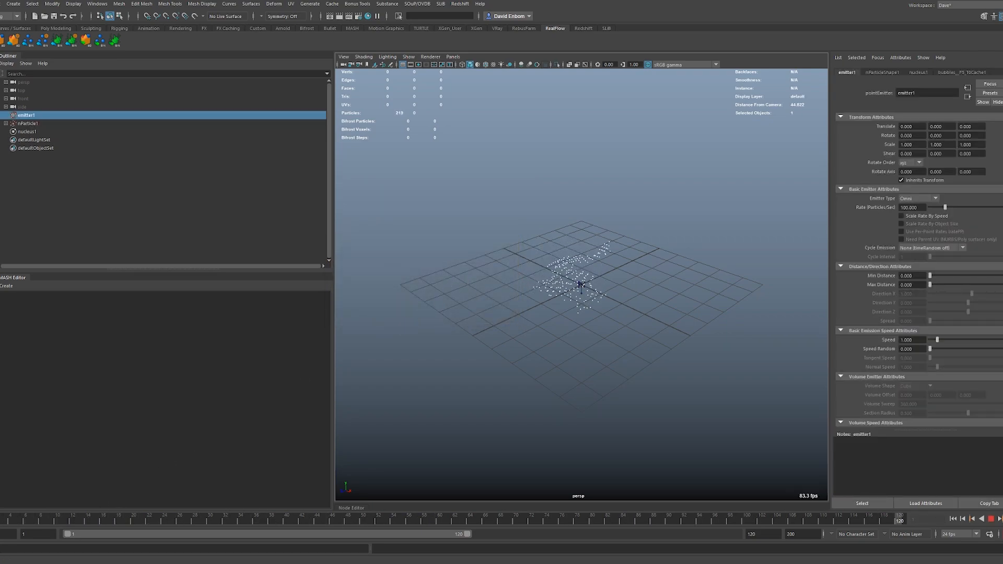
key("alt+v")
left_click(46, 131, "shift")
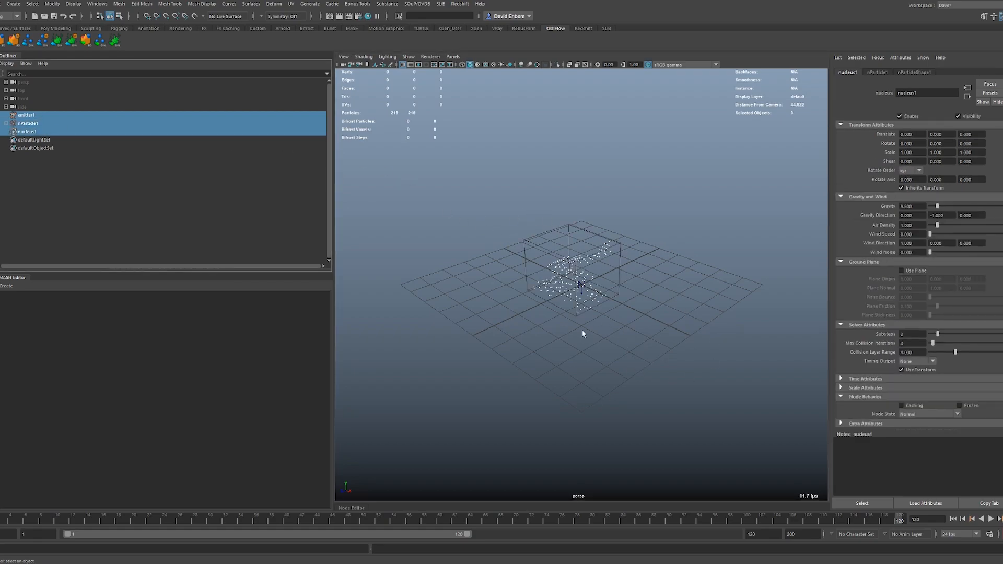
key("Delete")
Set the scene's frame rate to 30 fps and the playback start to frame 1
left_click(958, 533)
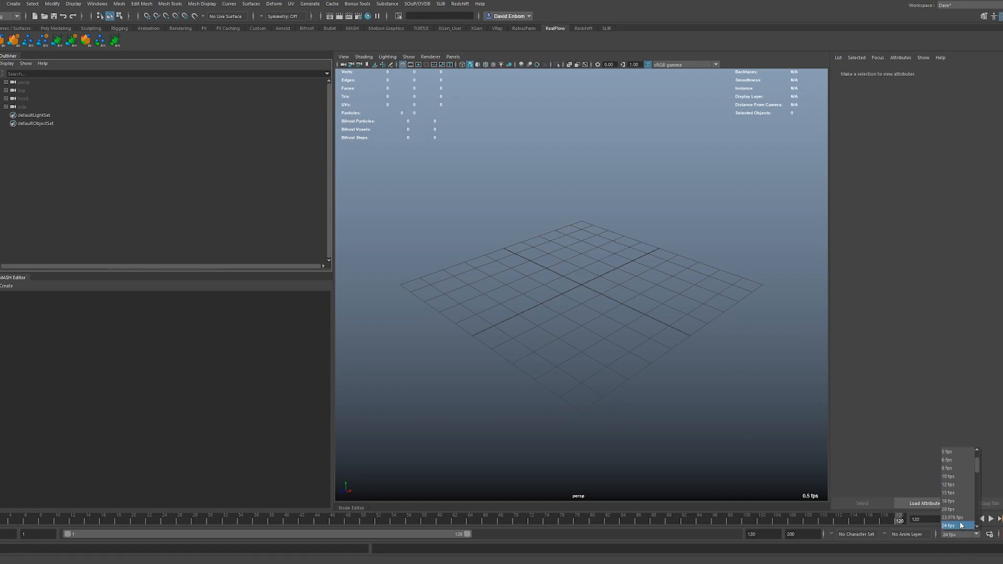
scroll(954, 506, "down", 1)
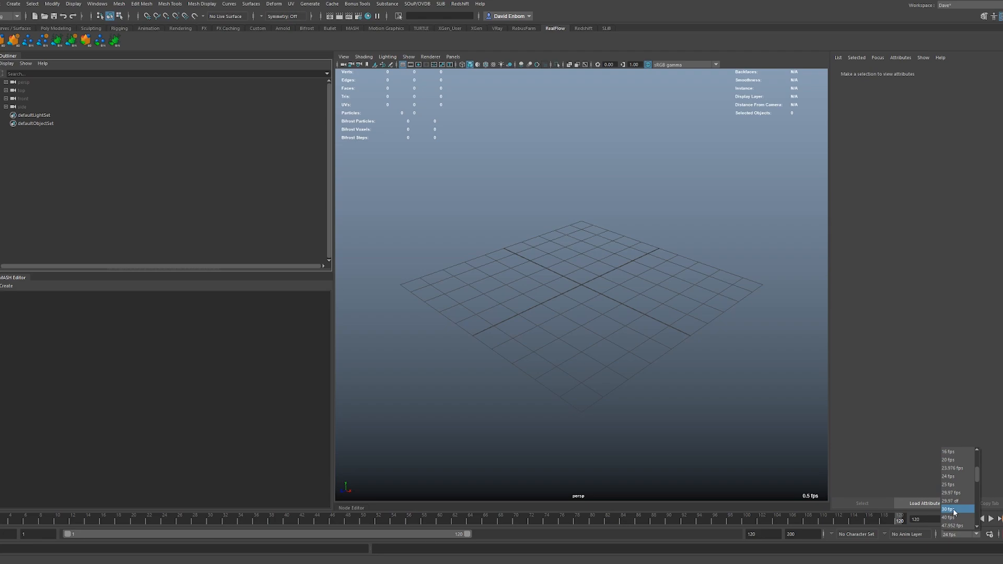
left_click(954, 510)
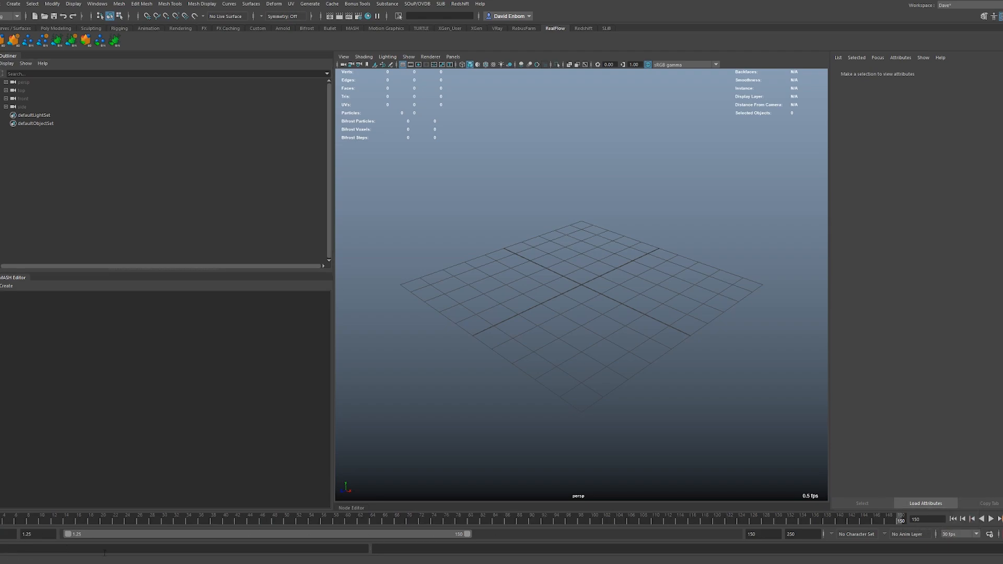
double_click(46, 533)
type("1")
key("Return")
Check the frame range in the RealFlow viscous scene, return to Maya and set the playback end to frame 300
mouse_move(230, 561)
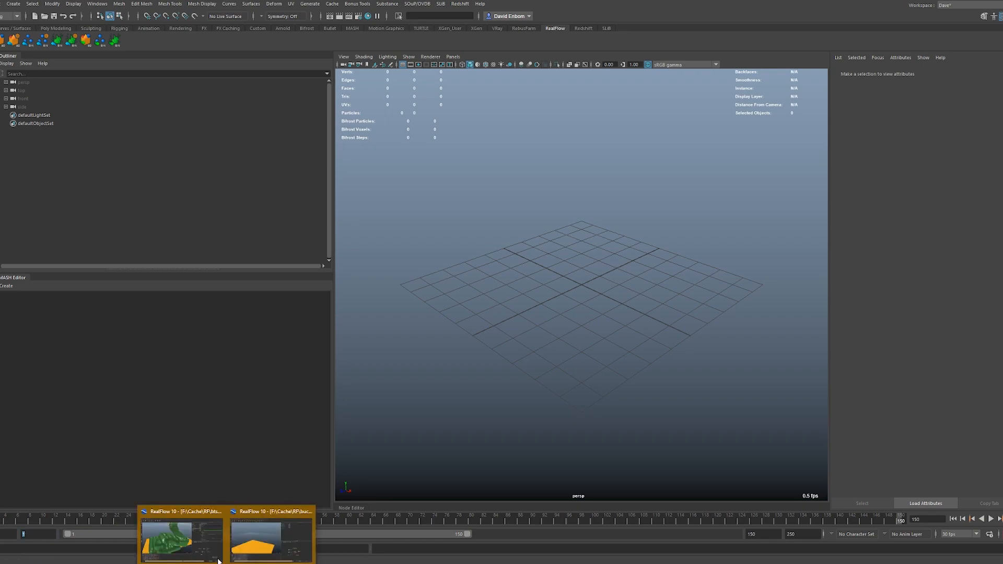
left_click(197, 544)
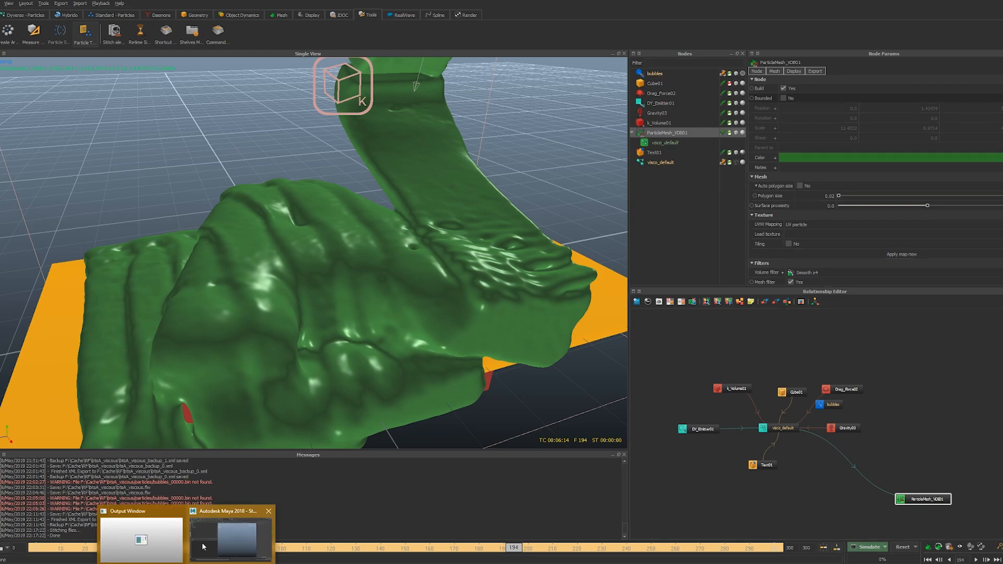
left_click(211, 544)
left_click(762, 534)
type("300")
key("Tab")
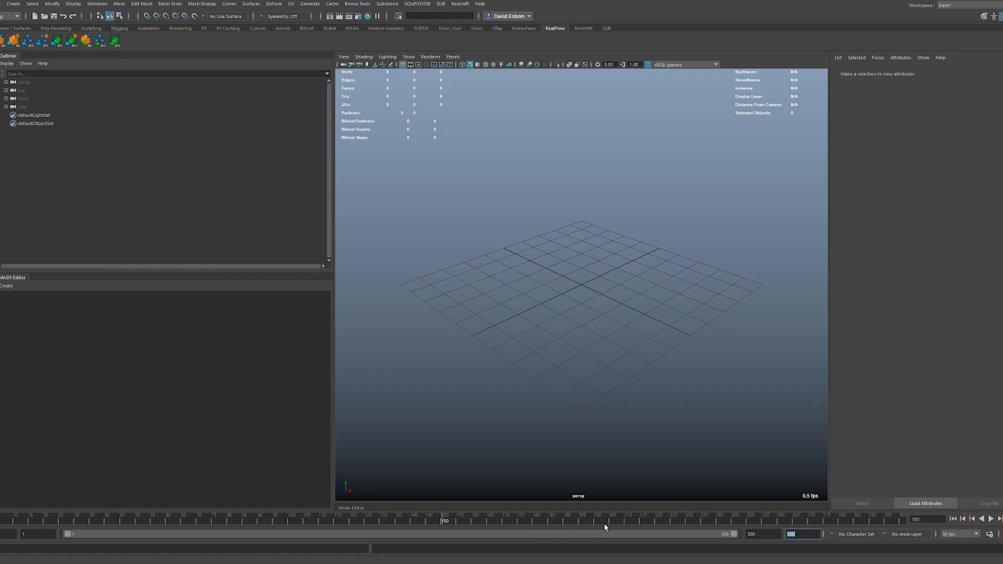
Create a RealFlow emitter from bubbles_00300.bin with the default import options and play back the particles
left_click(101, 40)
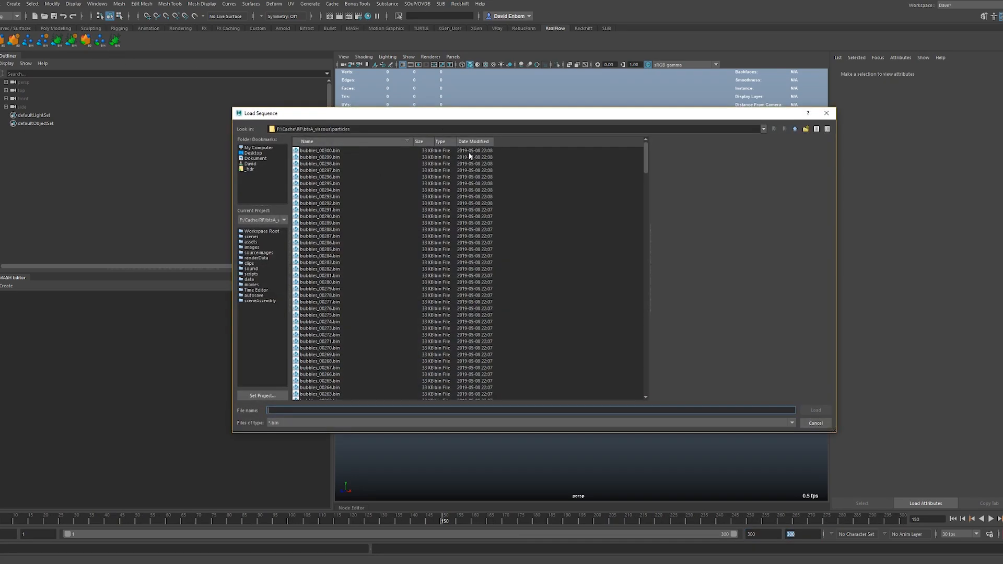
double_click(331, 152)
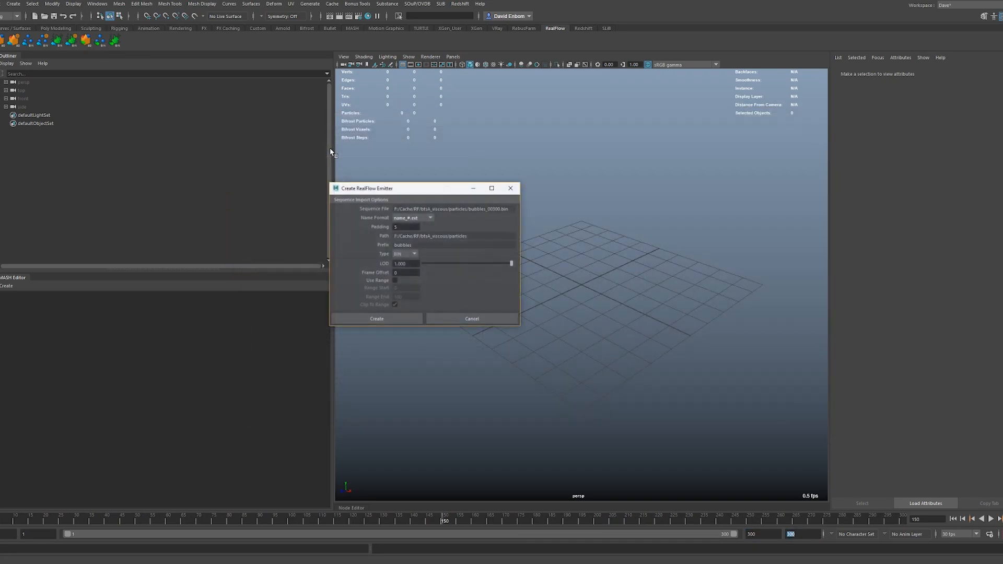
left_click(393, 320)
key("alt+v")
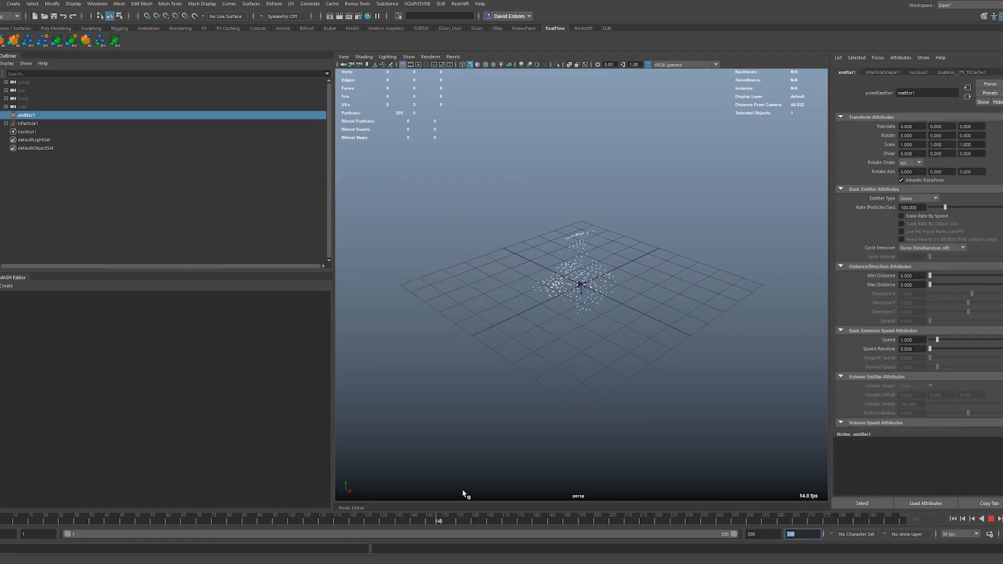
key("alt+v")
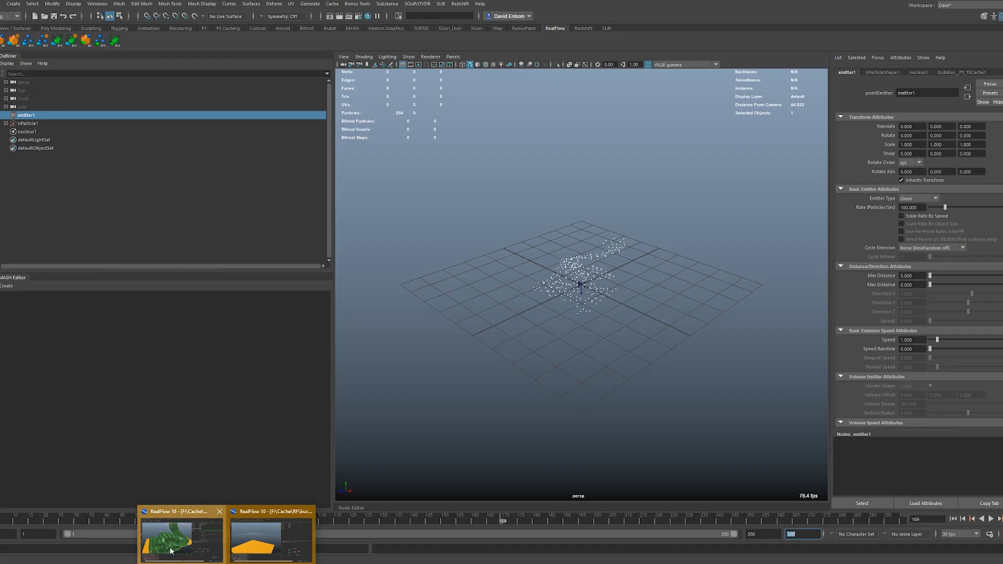
Look at the viscous mesh in RealFlow, then return to Maya and view the bubble particles from a closer angle
left_click(173, 550)
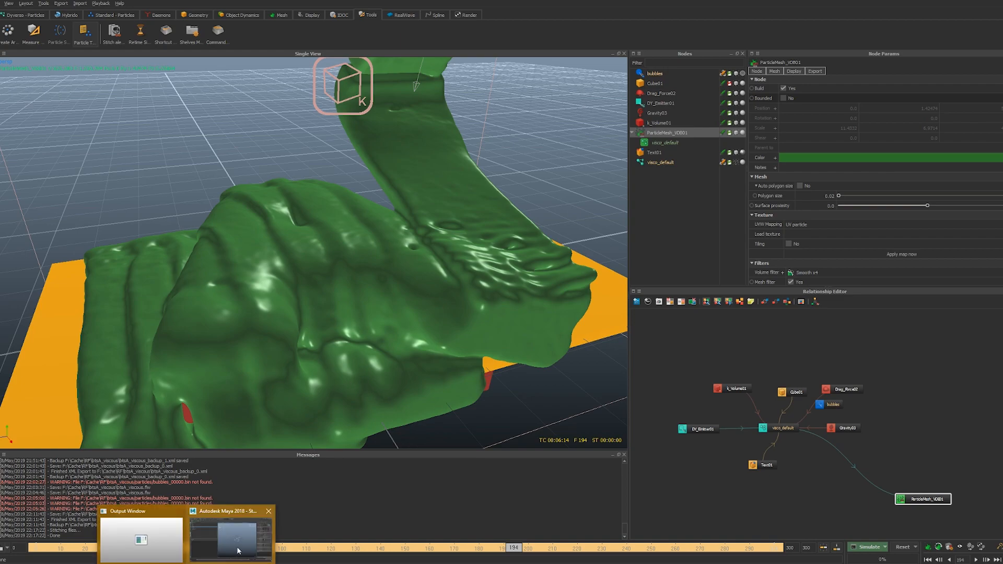
left_click(238, 547)
left_click_drag(543, 296, 573, 340, "alt")
right_click_drag(573, 340, 605, 359, "alt")
middle_click_drag(627, 347, 609, 354, "alt")
mouse_move(545, 351)
left_mouse_down("alt")
mouse_move(572, 370)
mouse_move(548, 356)
left_mouse_up("alt")
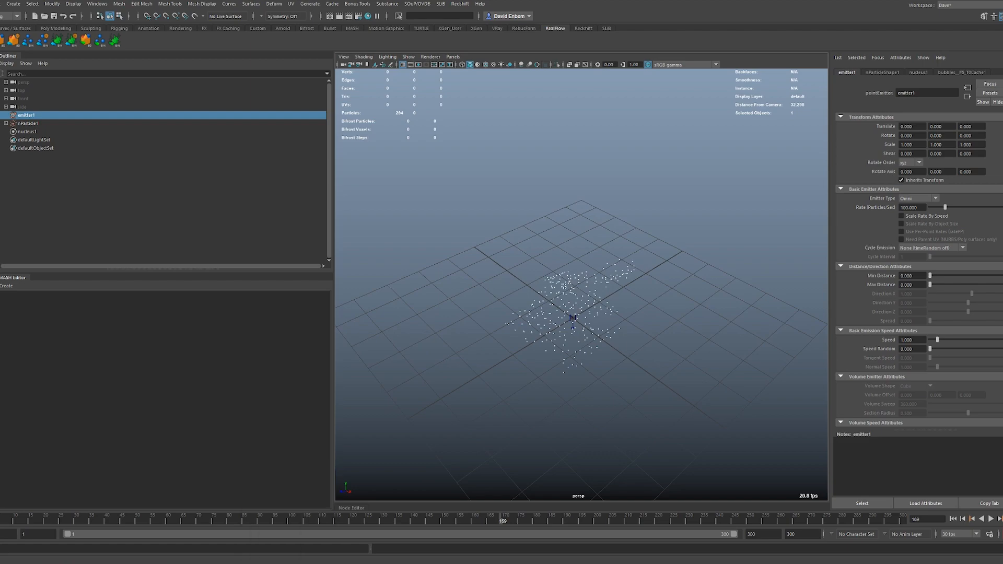
Check the stitching messages in the RealFlow log and switch back to Maya
mouse_move(226, 563)
left_click(195, 537)
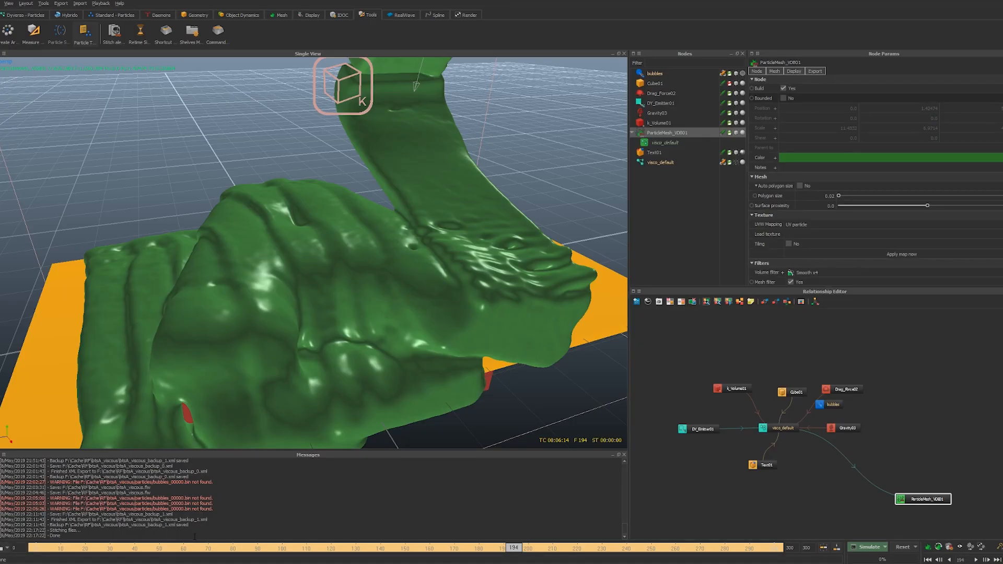
mouse_move(50, 525)
left_mouse_down()
mouse_move(188, 524)
mouse_move(61, 535)
left_mouse_up()
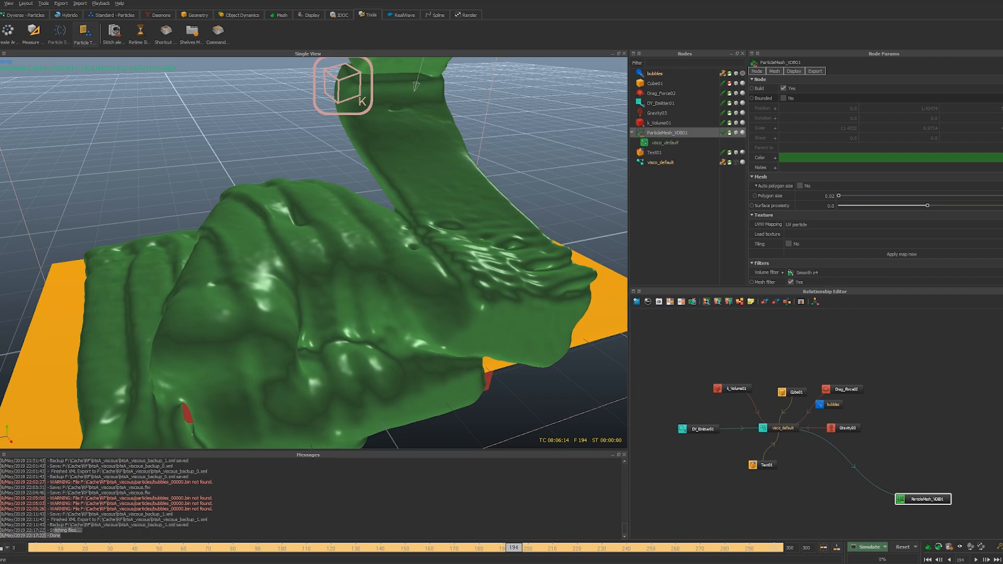
mouse_move(226, 563)
left_click(232, 536)
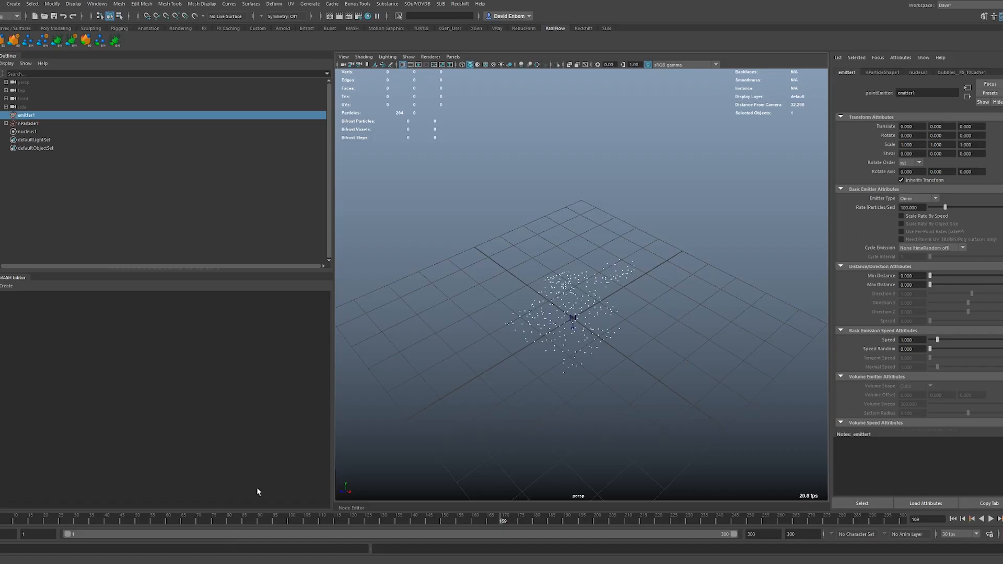
Import the Alembic cache ParticleMesh_VDB01_stitched.abc from F:\Cache\RF\btsA_viscous\meshes and inspect the mesh up close
left_click(333, 4)
mouse_move(355, 18)
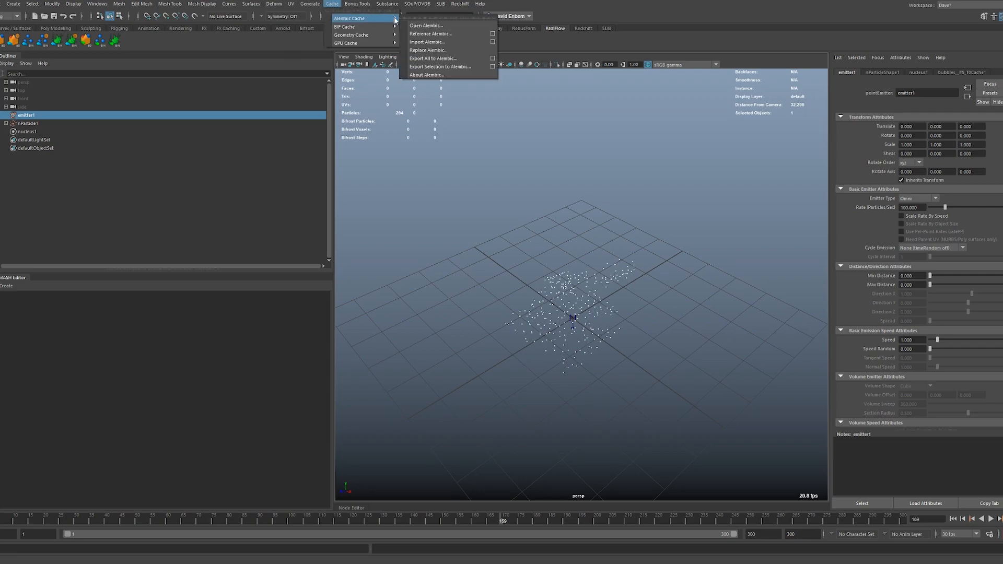
left_click(444, 44)
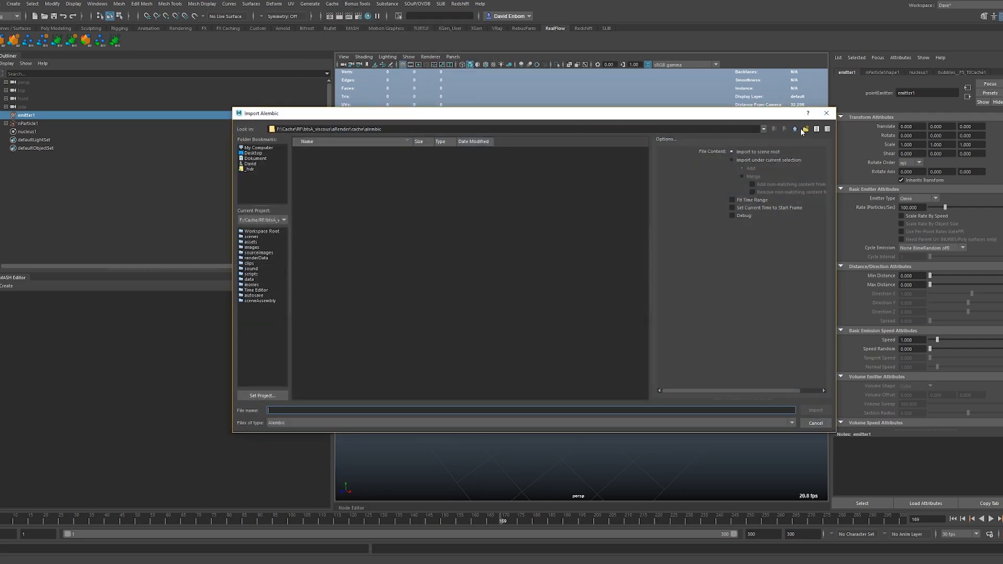
left_click(795, 129)
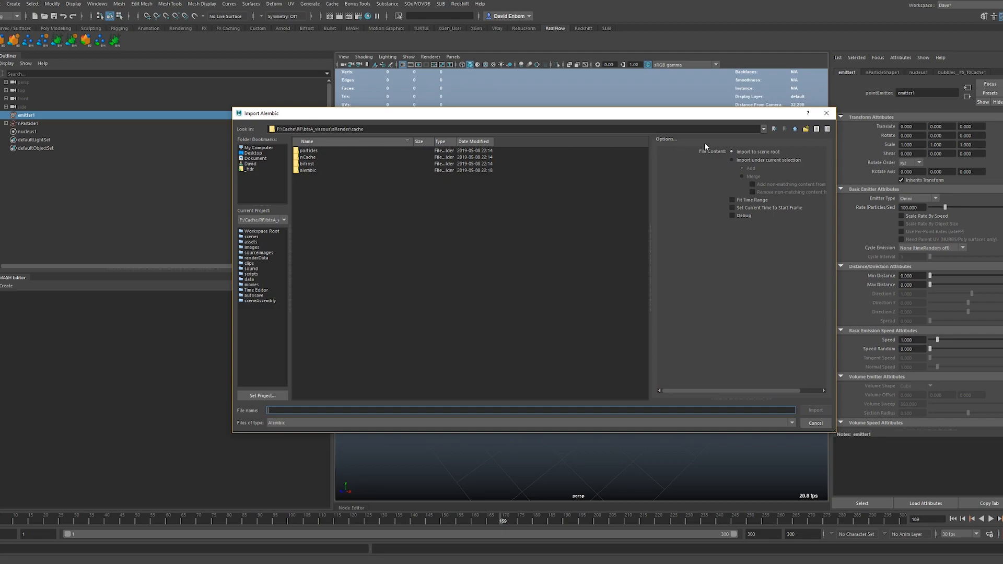
left_click(258, 149)
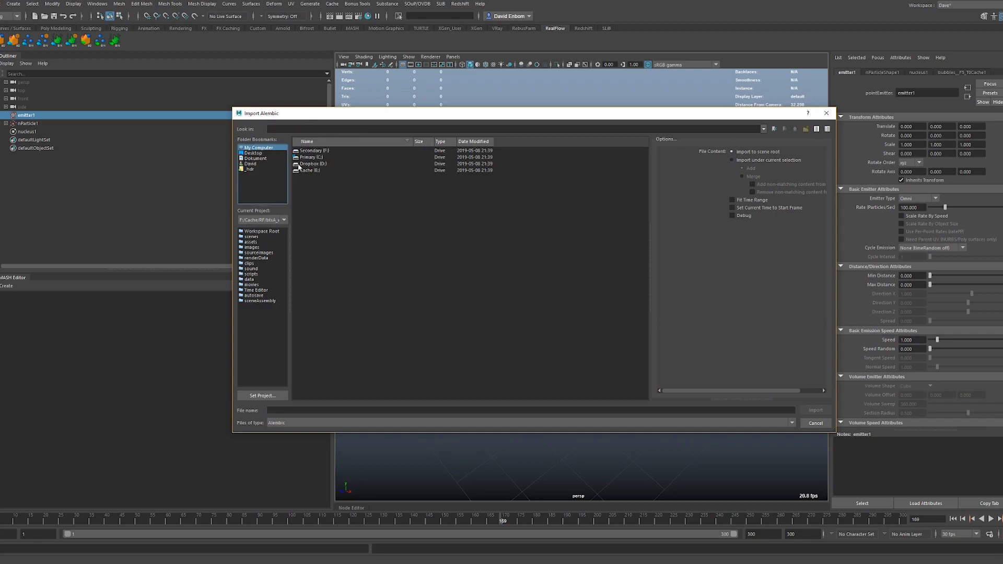
double_click(316, 151)
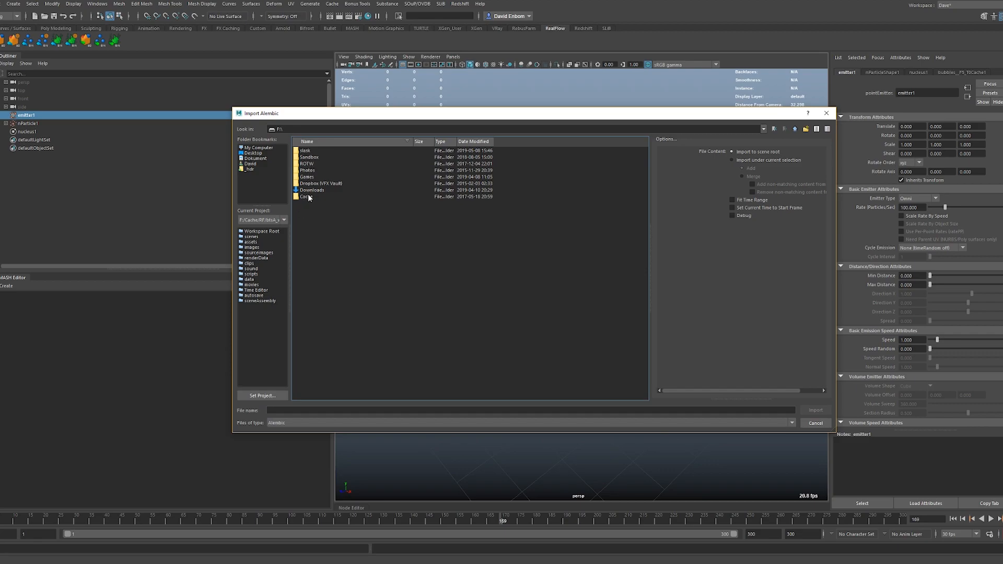
double_click(306, 197)
double_click(308, 151)
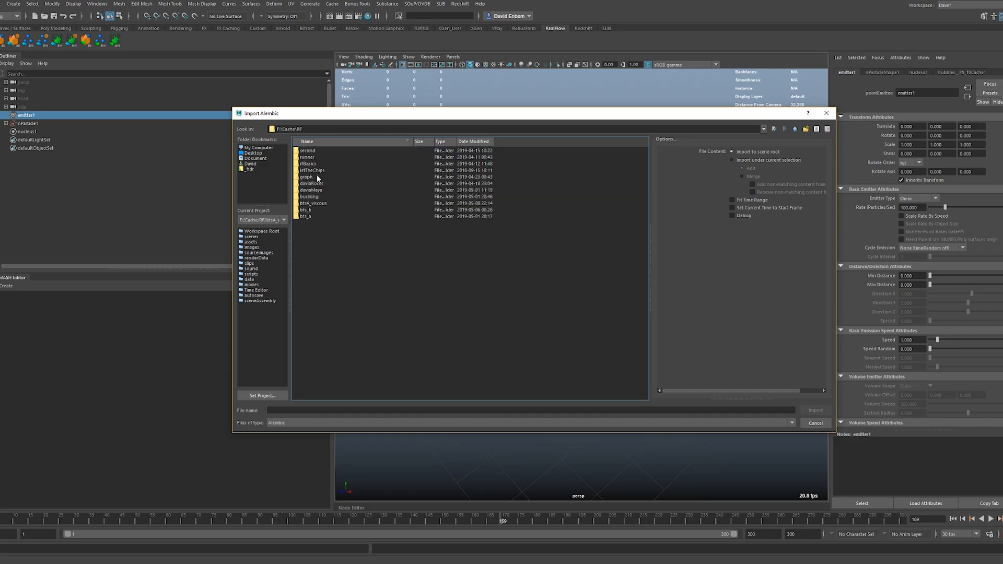
double_click(312, 203)
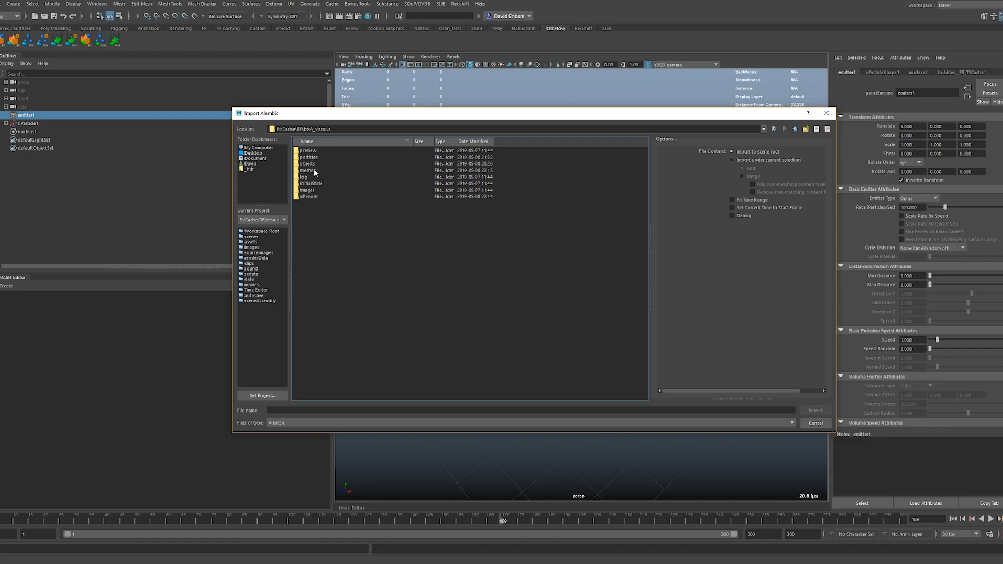
left_click(315, 172)
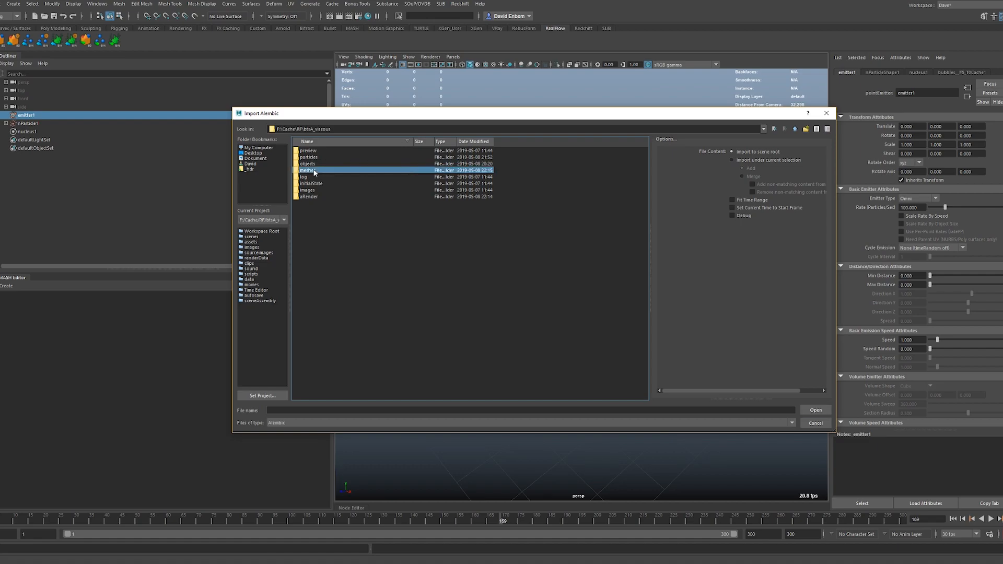
double_click(315, 170)
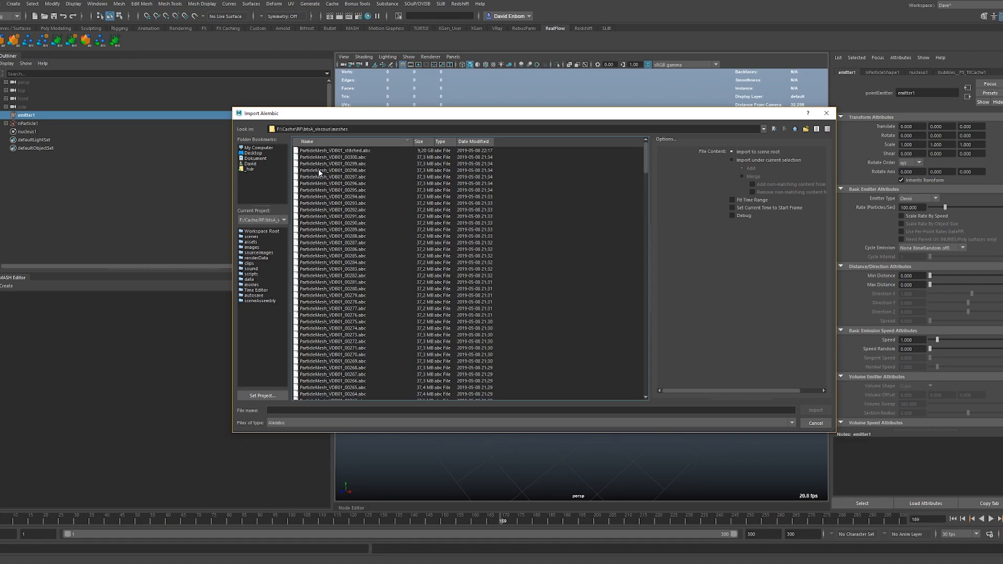
double_click(359, 151)
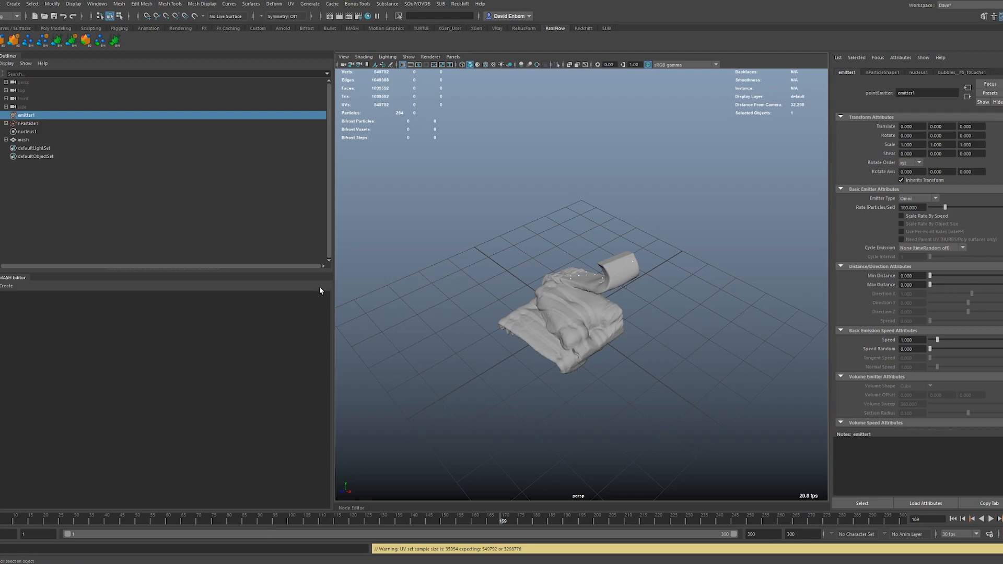
left_click_drag(602, 381, 582, 412, "alt")
right_click_drag(582, 412, 726, 449, "alt")
left_click_drag(726, 450, 656, 387, "alt")
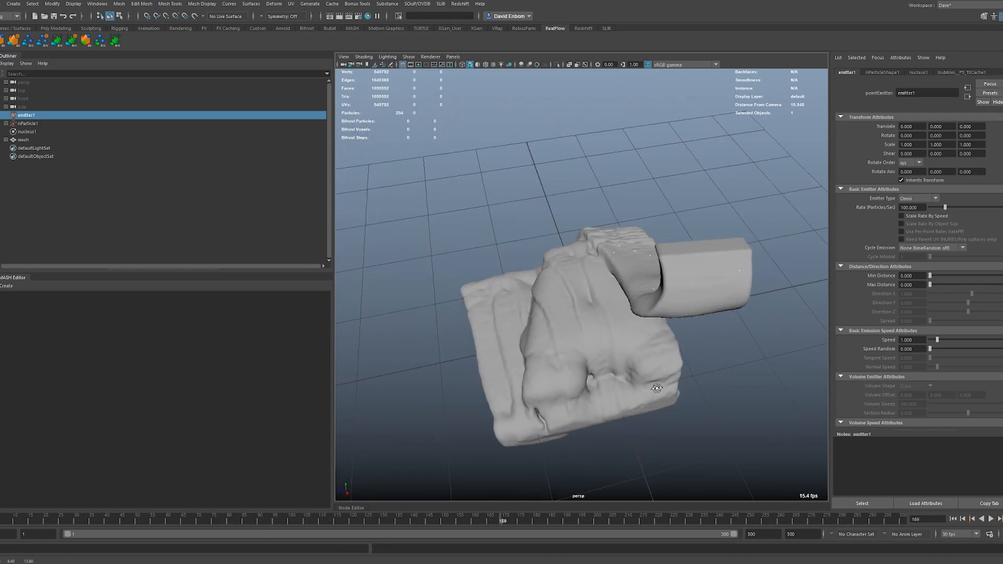
Import the SD file animation.sd from F:\Cache\RF\btsA_viscous\objects
left_click(86, 42)
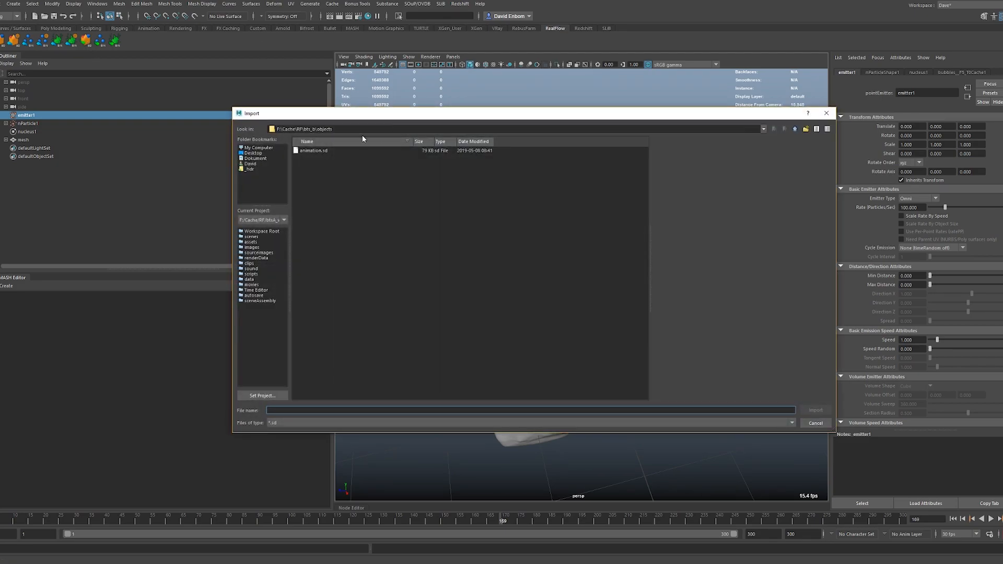
left_click(794, 129)
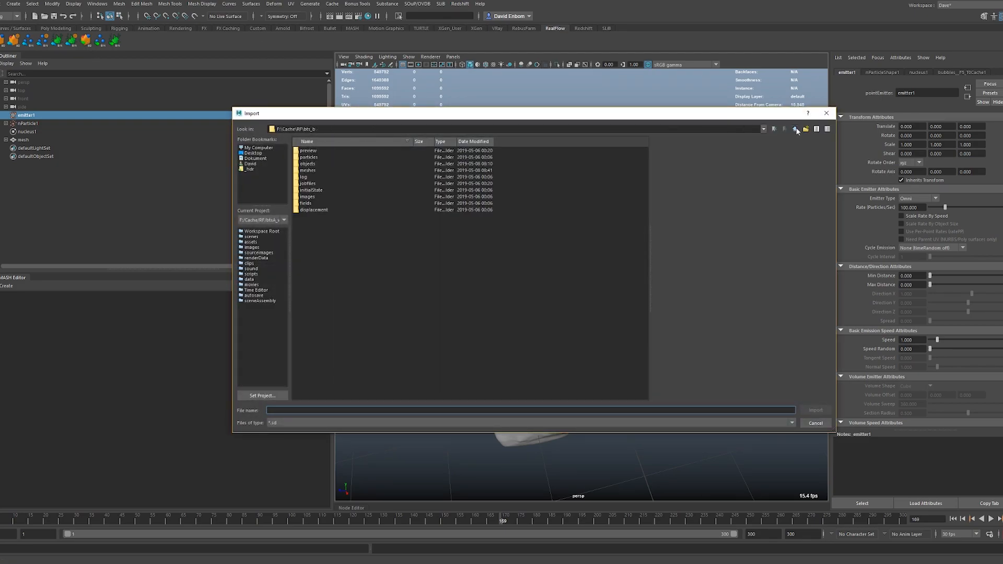
left_click(795, 130)
double_click(313, 203)
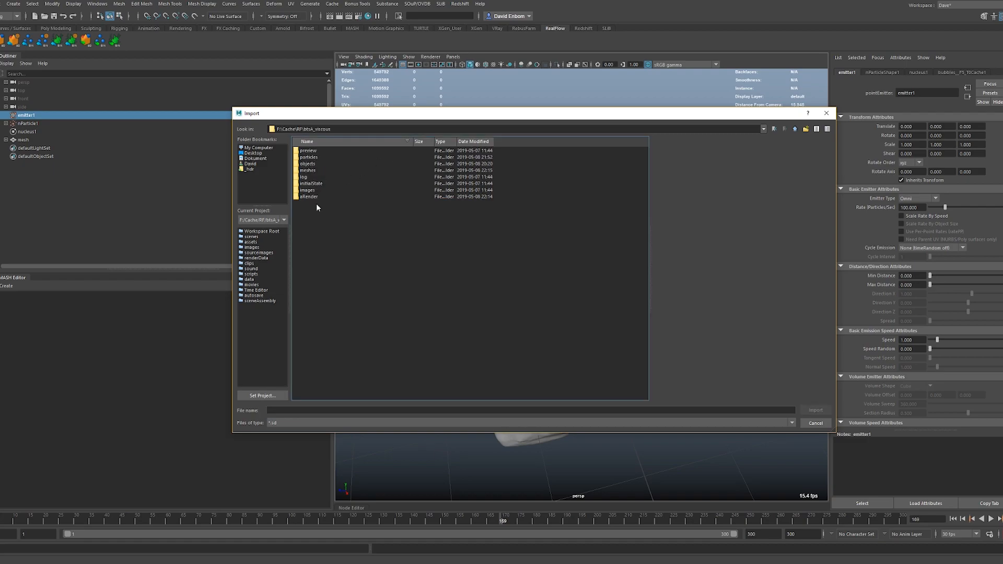
double_click(309, 164)
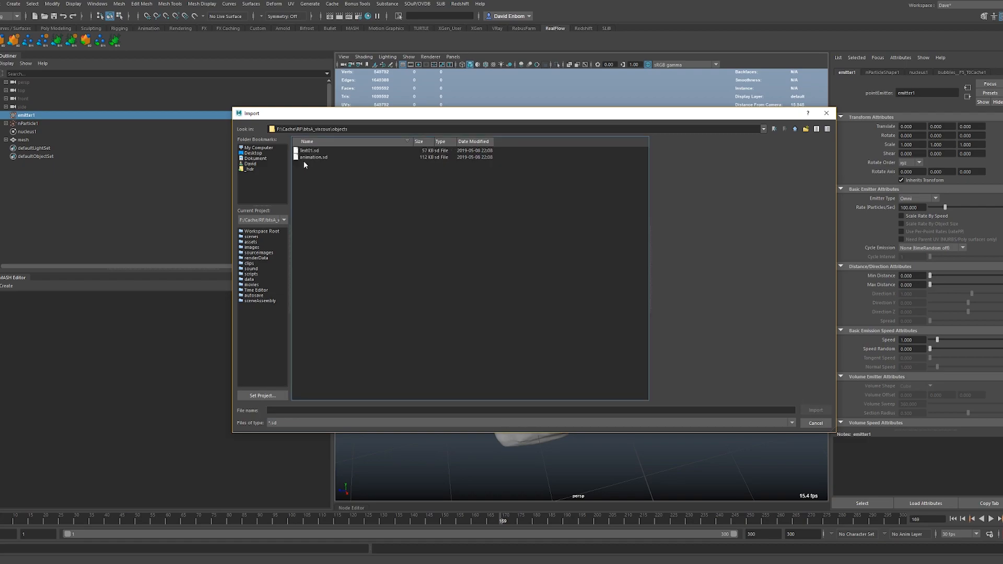
double_click(310, 156)
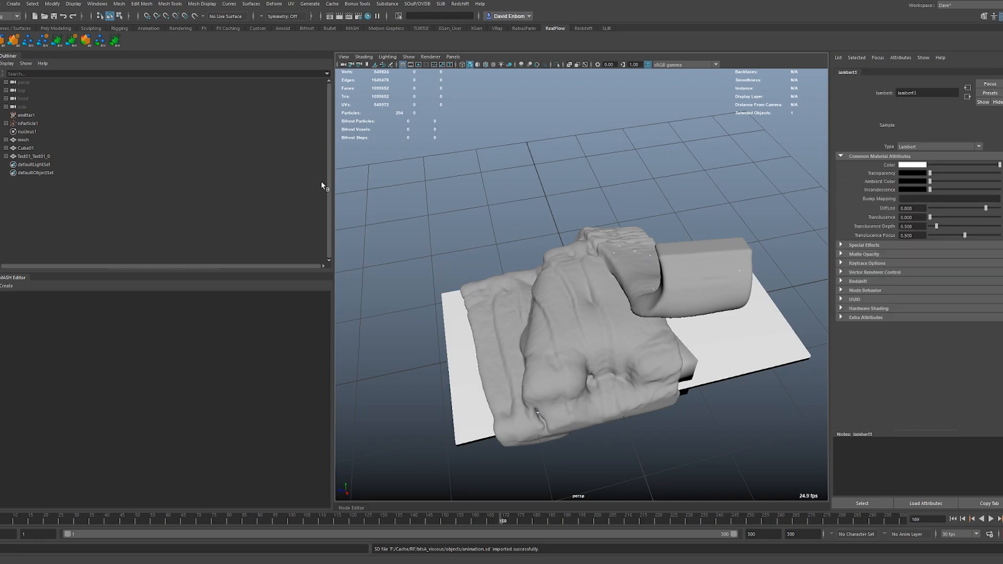
Isolate the imported Cube01 slab and the Text01_Text01_0 letter in turn and inspect each one's shading
left_click(39, 149)
mouse_move(486, 297)
left_mouse_down("alt")
mouse_move(485, 287)
mouse_move(487, 304)
left_mouse_up("alt")
key("ctrl+1")
left_click_drag(546, 269, 548, 307, "alt")
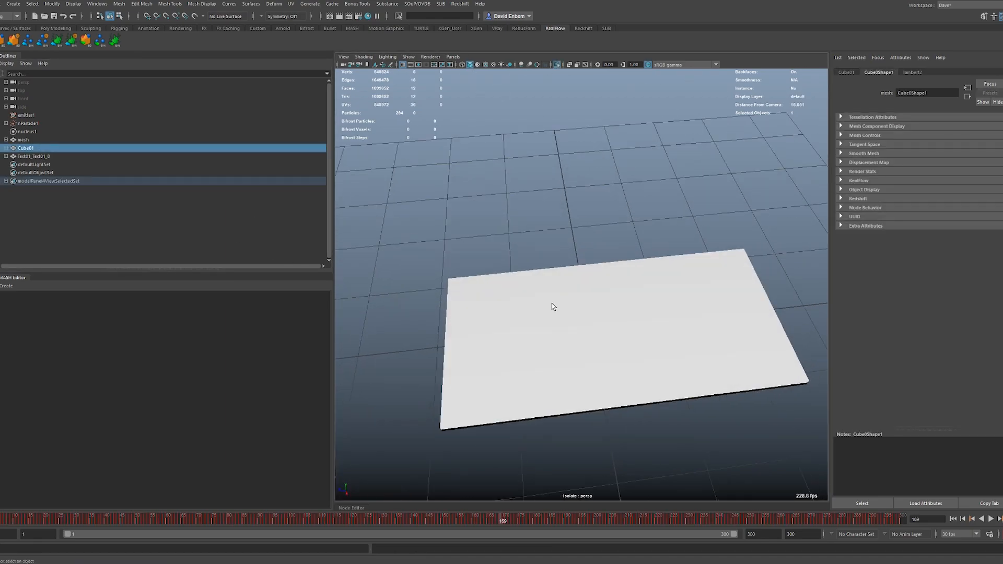
left_click(47, 157)
key("ctrl+1")
left_click_drag(579, 345, 527, 319, "alt")
key("ctrl+1")
key("f")
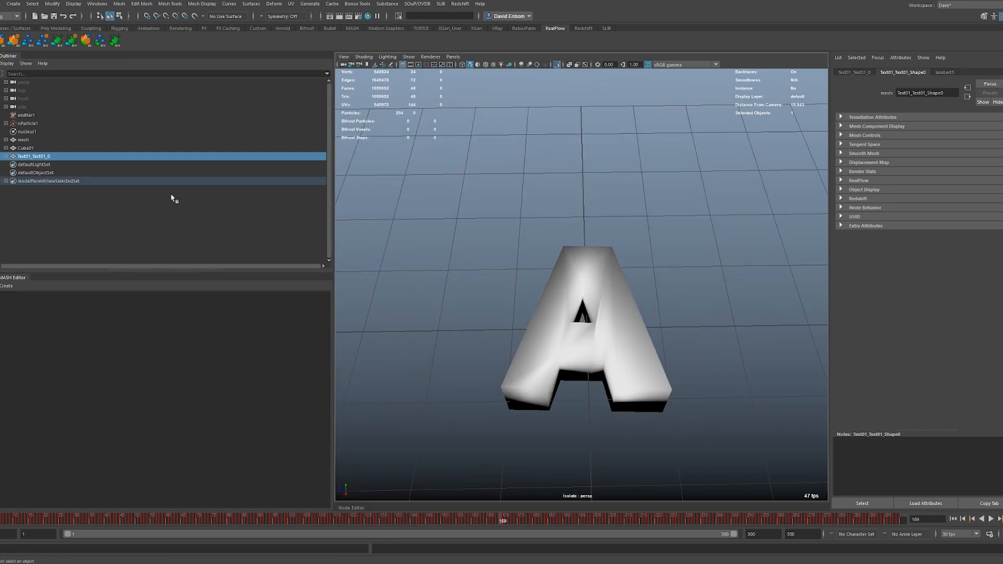
Harden the edges of the letter A mesh and the Cube01 slab
left_click(201, 4)
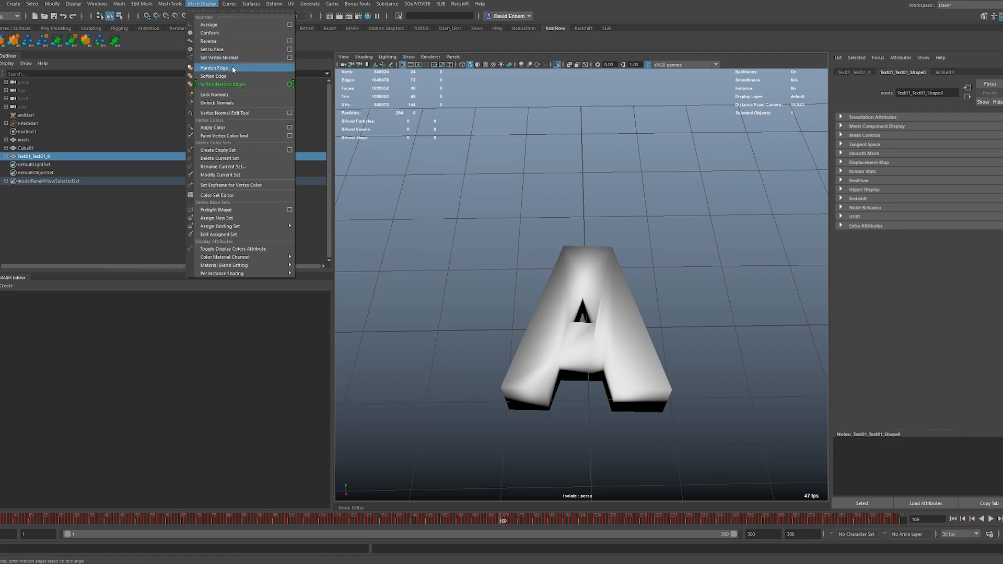
left_click(487, 127)
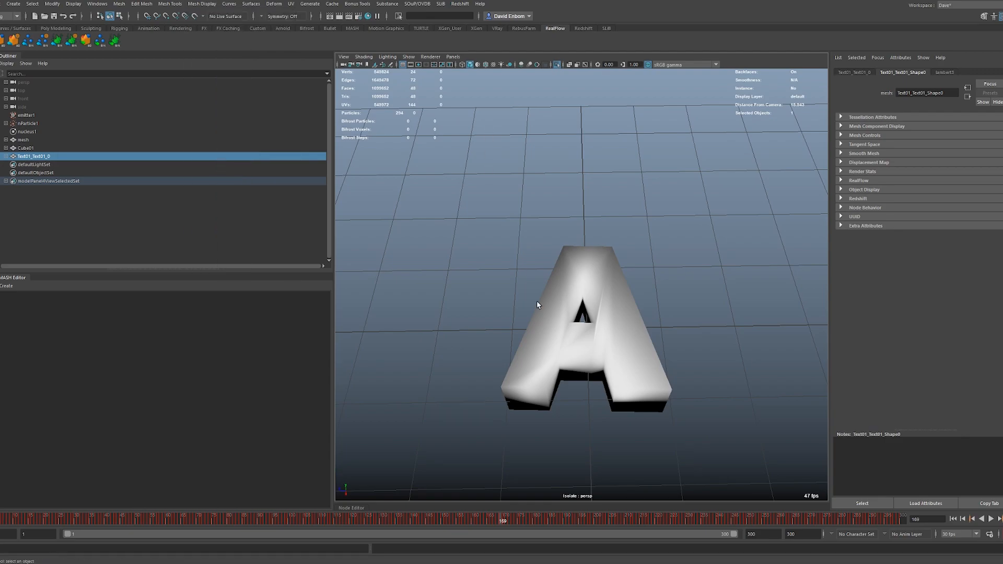
left_click_drag(558, 323, 529, 219, "alt")
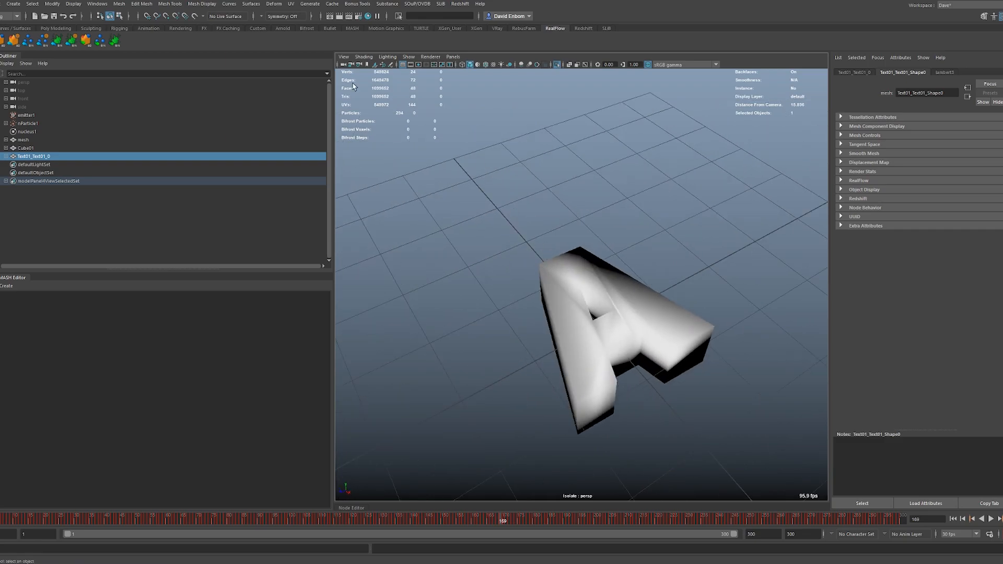
left_click(201, 4)
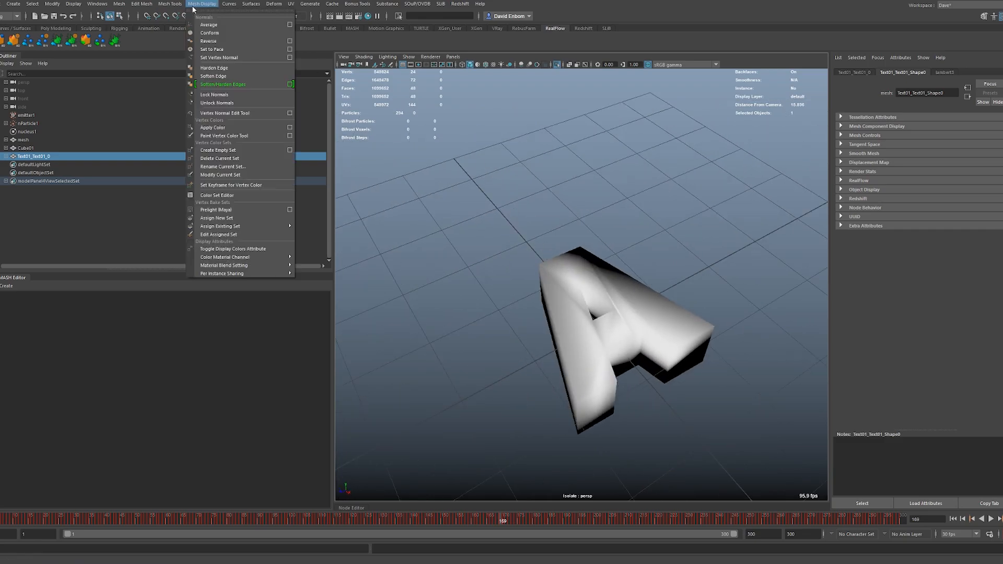
left_click(229, 69)
left_click_drag(528, 249, 457, 219, "alt")
left_click(27, 147)
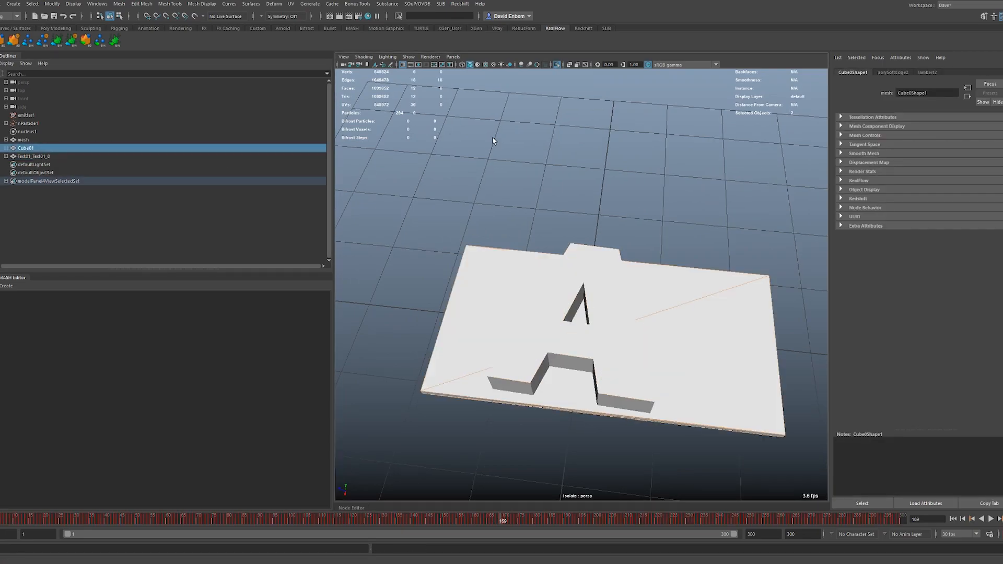
Select the letter A from below the slab and turn on selection highlighting in the perspective view
left_click(568, 157)
left_click_drag(583, 323, 569, 355, "alt")
left_click(559, 333)
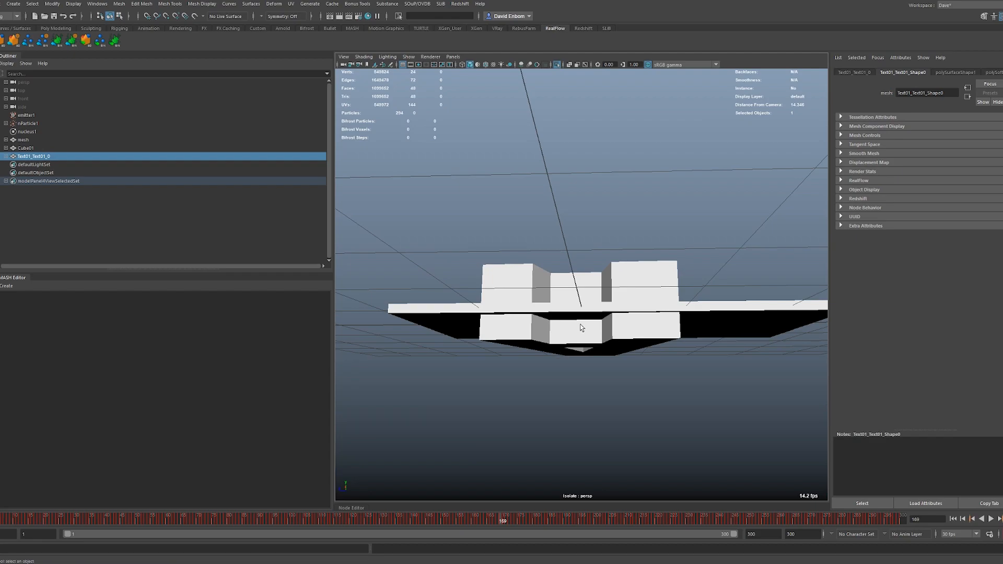
left_click(408, 56)
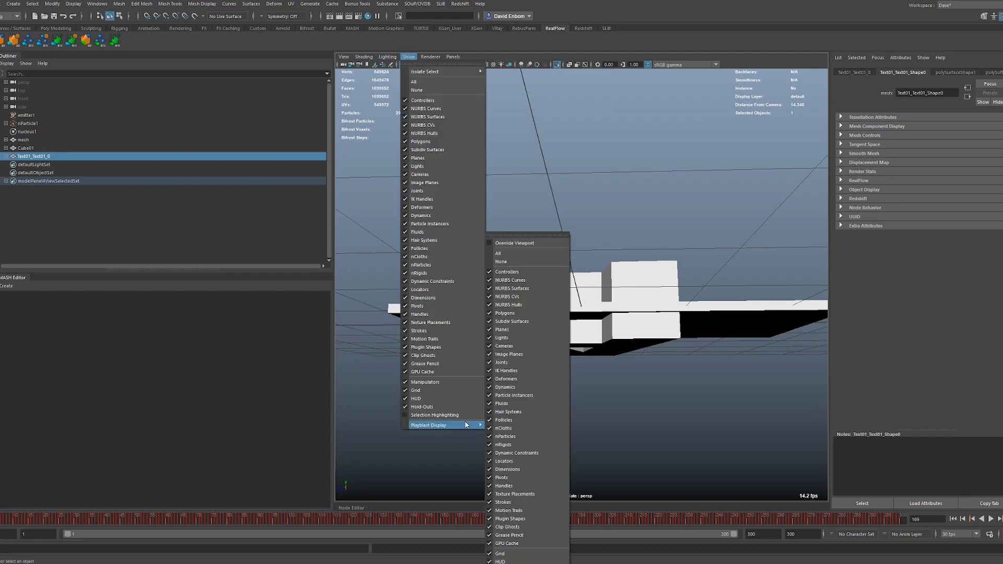
left_click(611, 337)
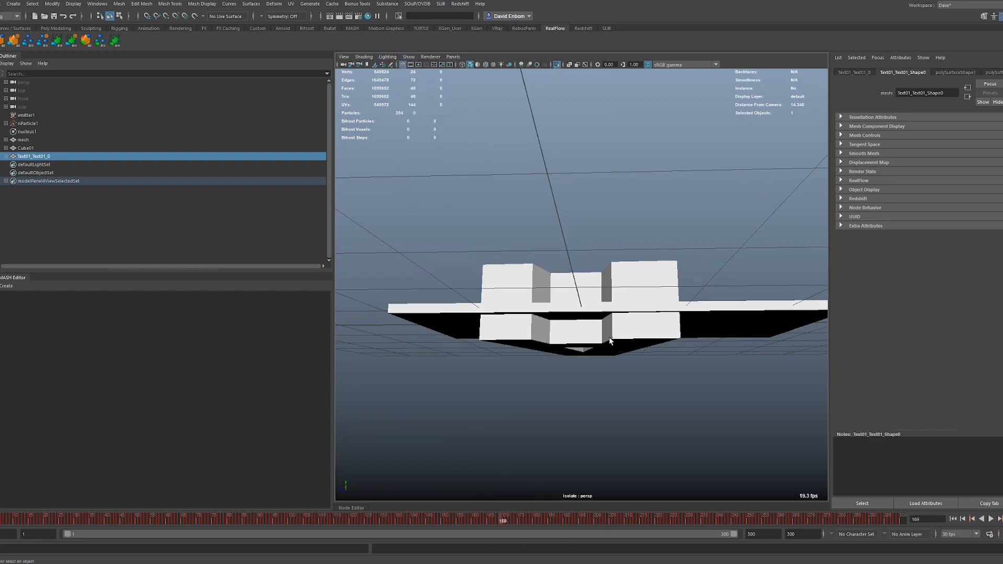
left_click(410, 57)
left_click(433, 415)
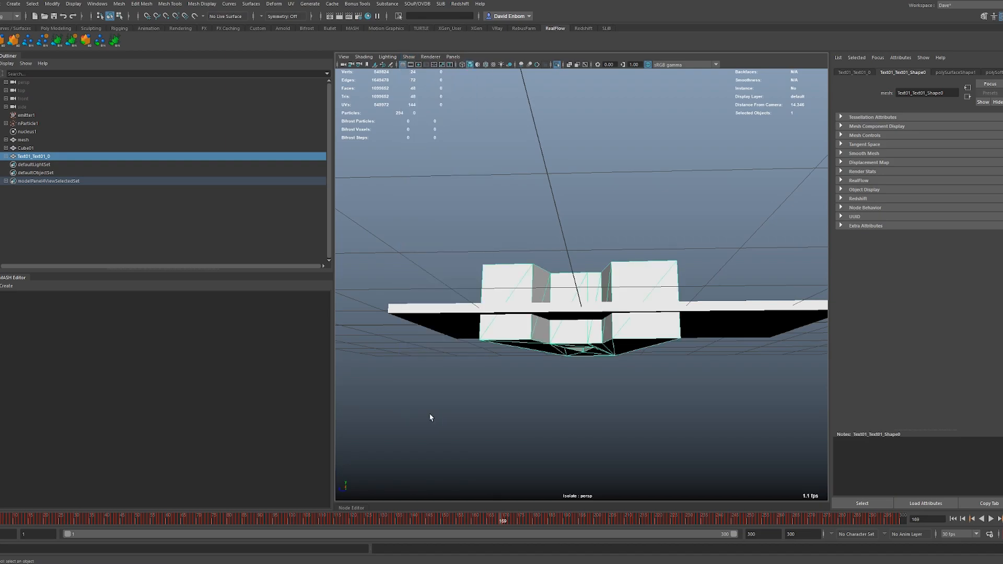
In the front view, select the lowest vertices of the letter A and move them up toward the slab
key("space")
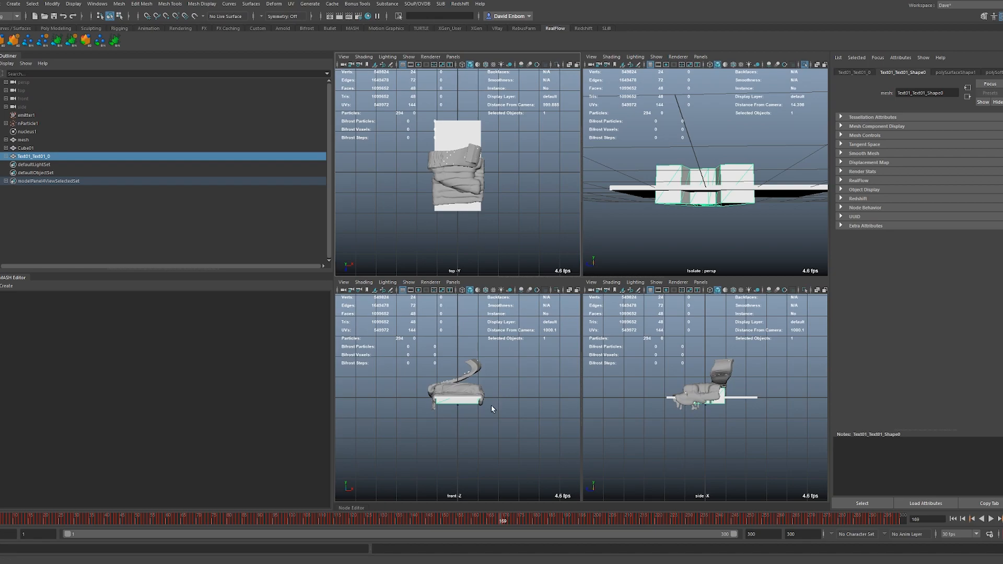
key("space")
key("f")
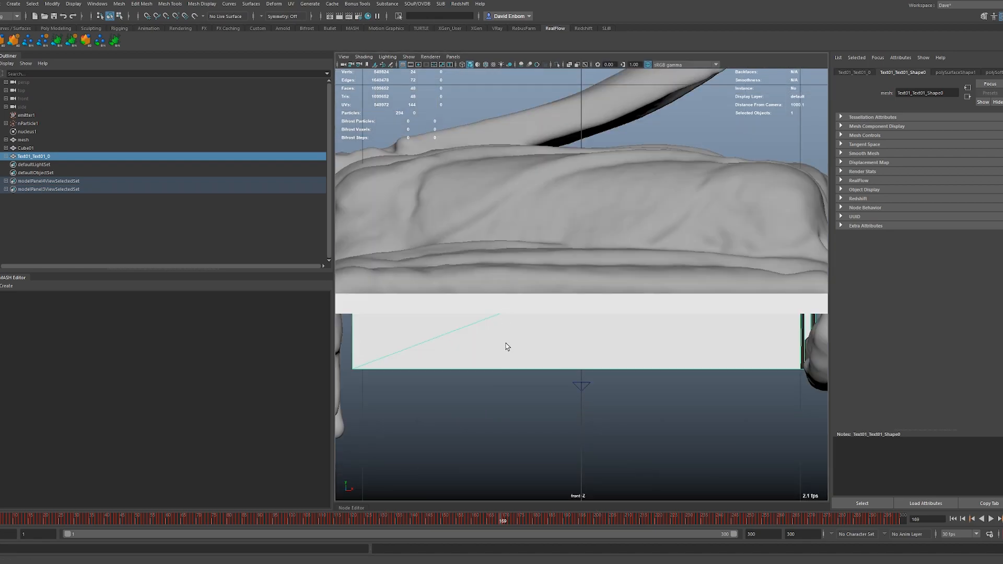
key("ctrl+1")
right_click_drag(505, 337, 470, 338)
left_click_drag(339, 390, 835, 343)
key("w")
key("ctrl+1")
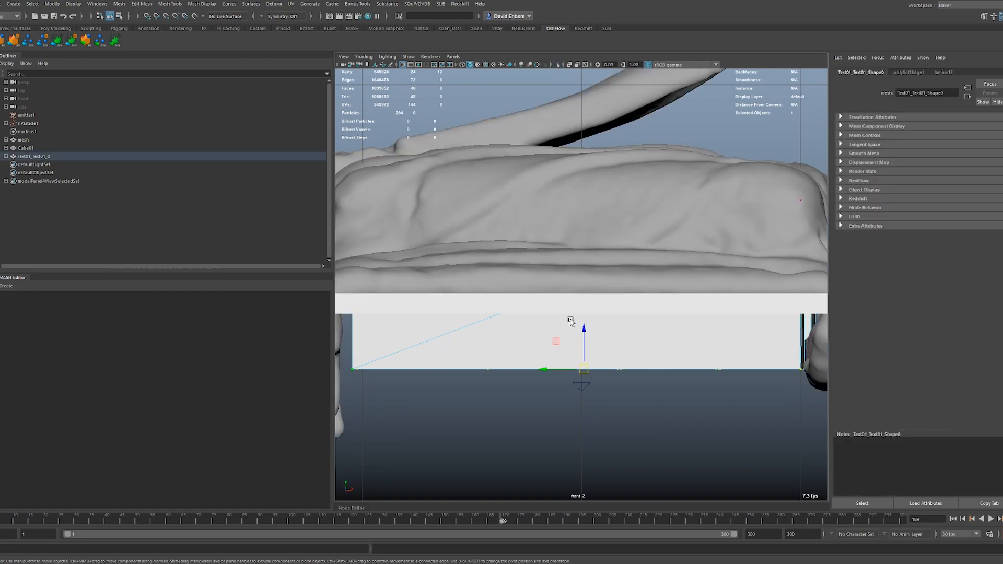
left_click_drag(585, 331, 585, 270)
key("space")
left_click_drag(587, 330, 588, 308)
mouse_move(673, 284)
left_mouse_down("alt")
mouse_move(531, 320)
mouse_move(578, 253)
mouse_move(674, 271)
left_mouse_up("alt")
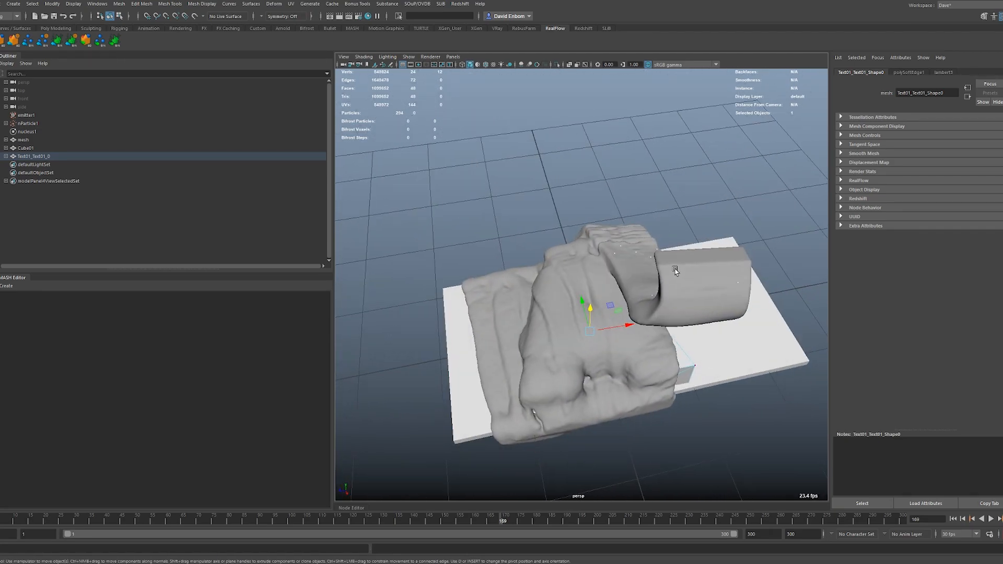
Assign a new RedshiftMaterial to the viscous mesh
left_click(674, 271)
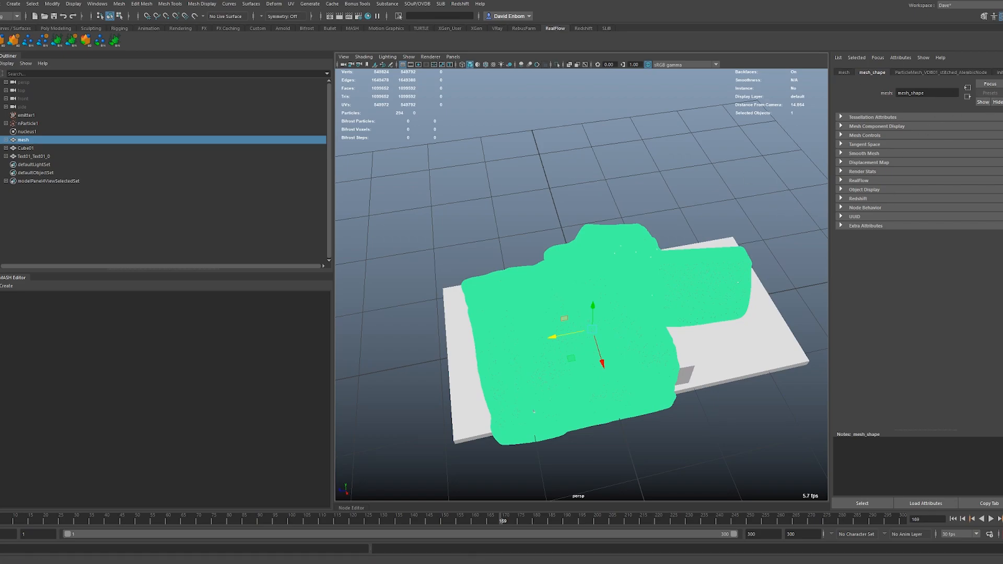
scroll(916, 72, "down", 2)
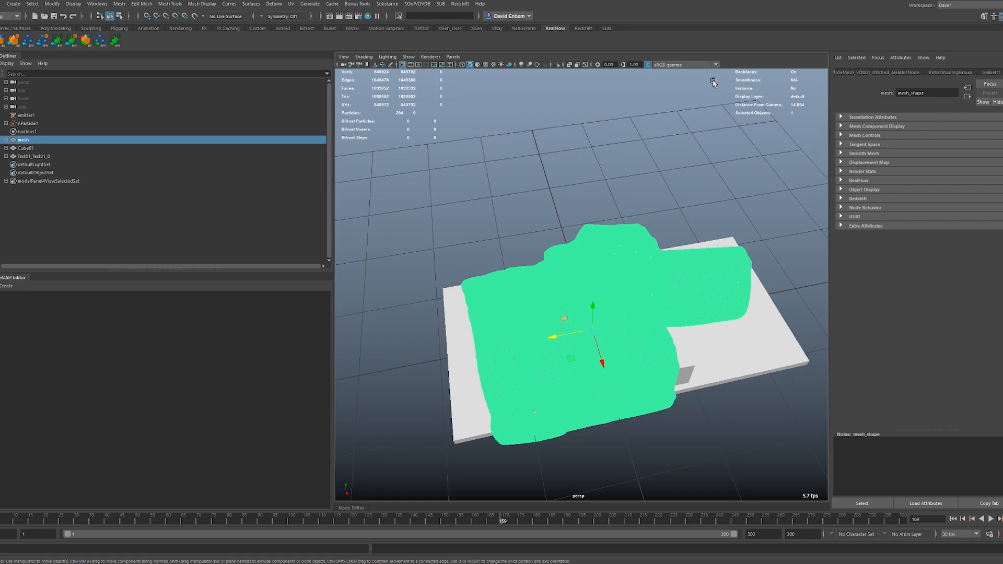
right_click_drag(485, 234, 483, 447)
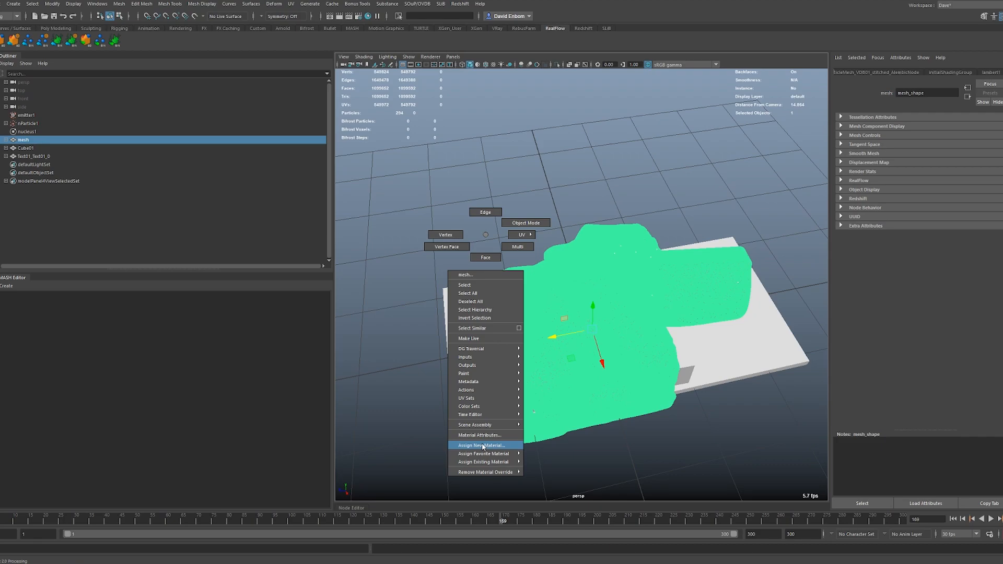
right_click_drag(483, 447, 483, 447)
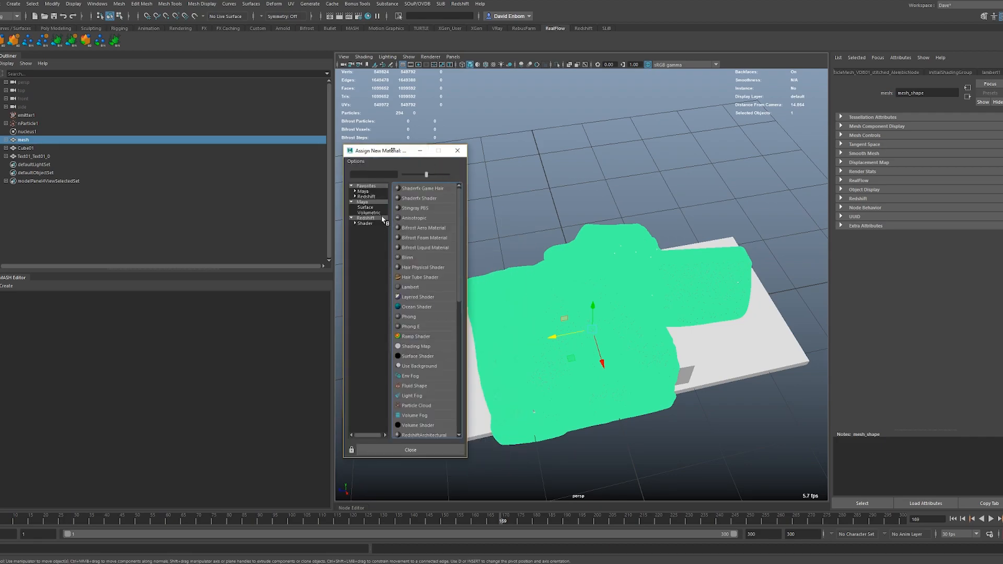
left_click(364, 223)
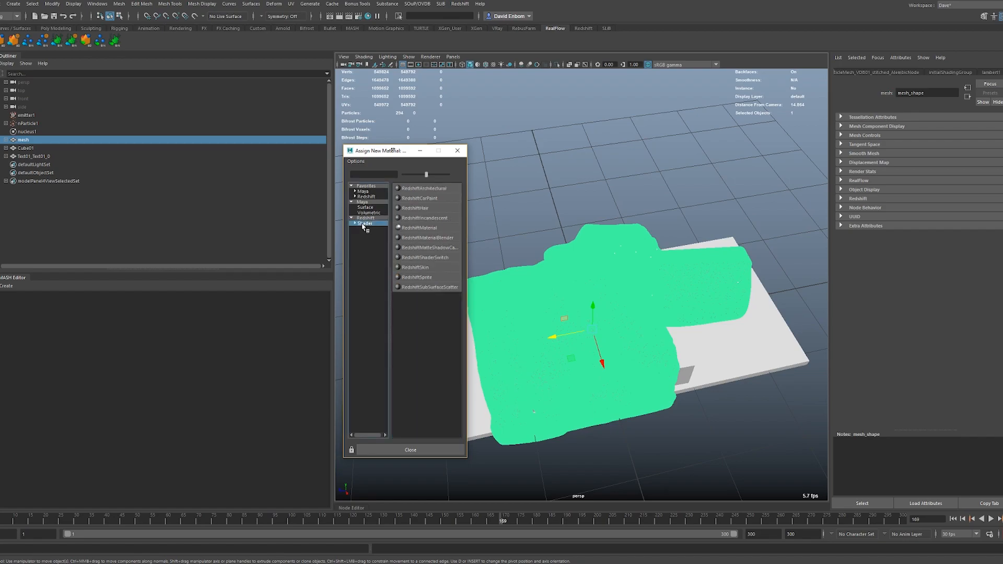
left_click(419, 229)
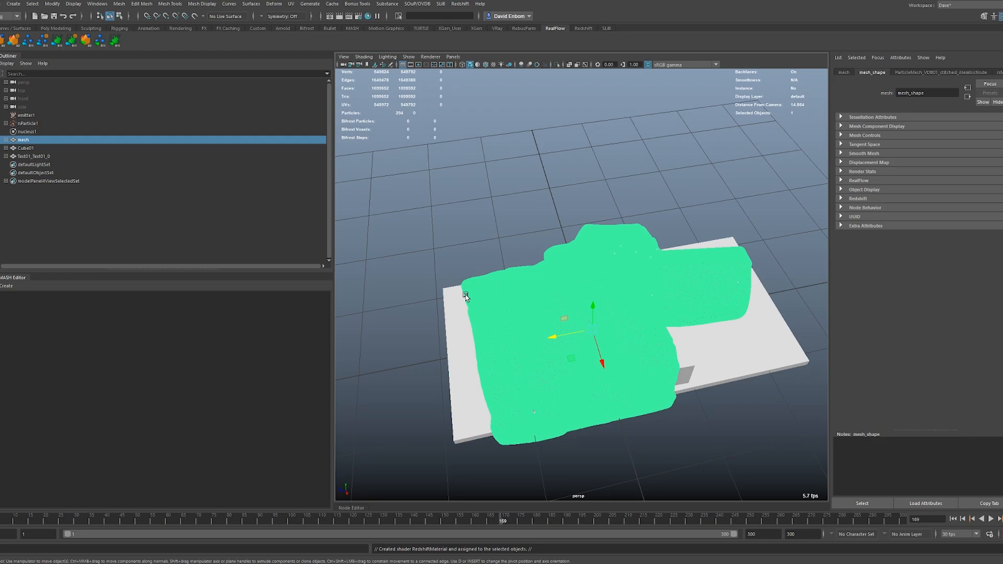
Apply the Water preset to the mesh's Redshift material and set its reflection IOR to 1.8
middle_click_drag(618, 244, 621, 215, "alt")
right_click_drag(523, 216, 554, 230, "alt")
left_click(911, 156)
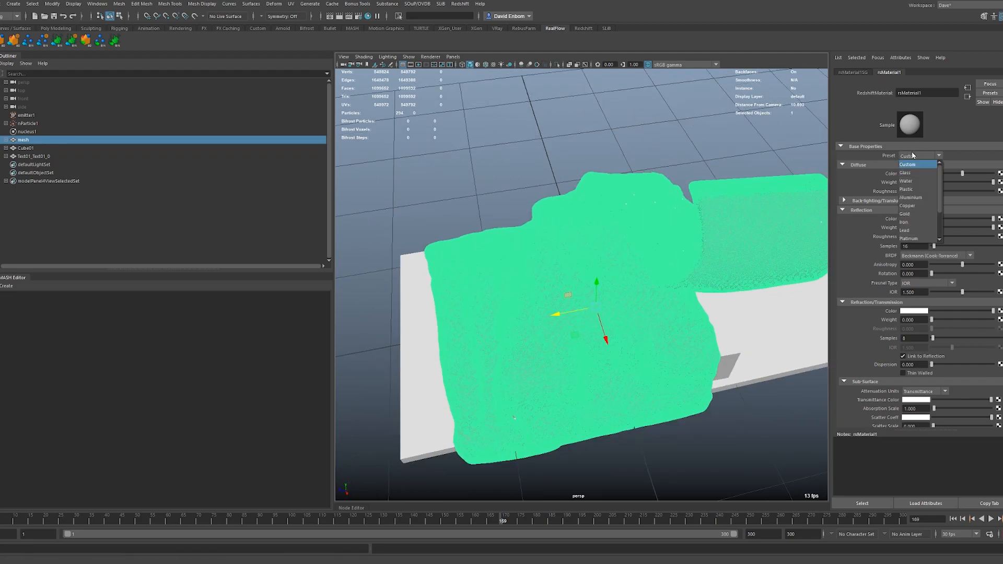
left_click(913, 182)
middle_click_drag(646, 232, 641, 249, "alt")
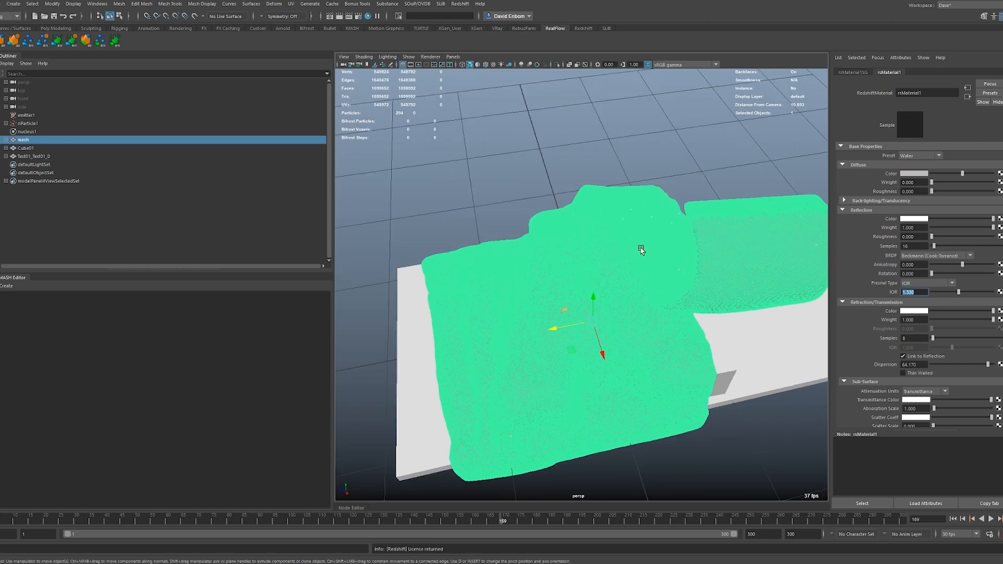
type("1.8")
key("Return")
Add a Redshift physical sun and sky, and rotate the sunDirection light to change the sun angle
middle_click_drag(600, 233, 569, 229, "alt")
key("q")
scroll(569, 230, "up", 2)
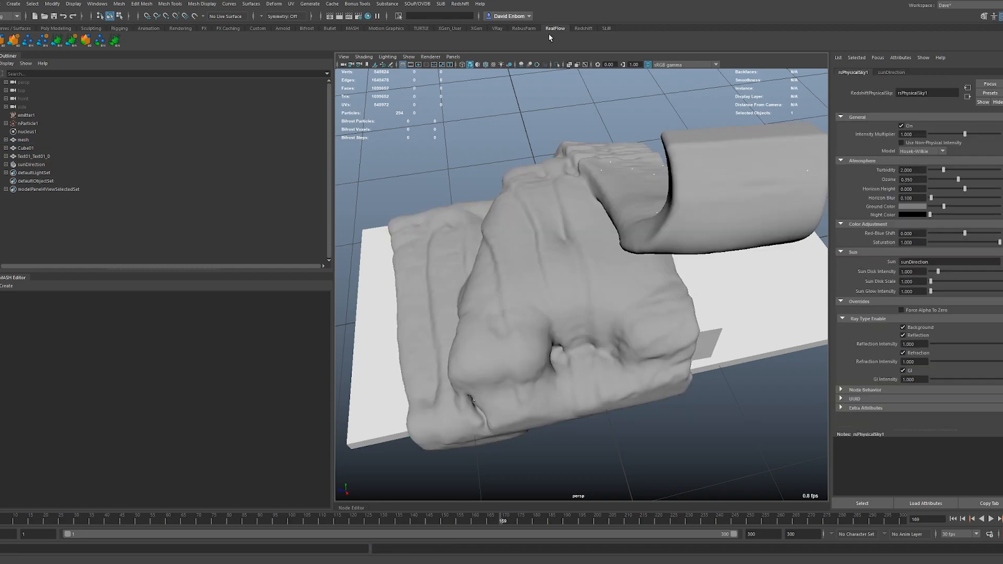
left_click(36, 165)
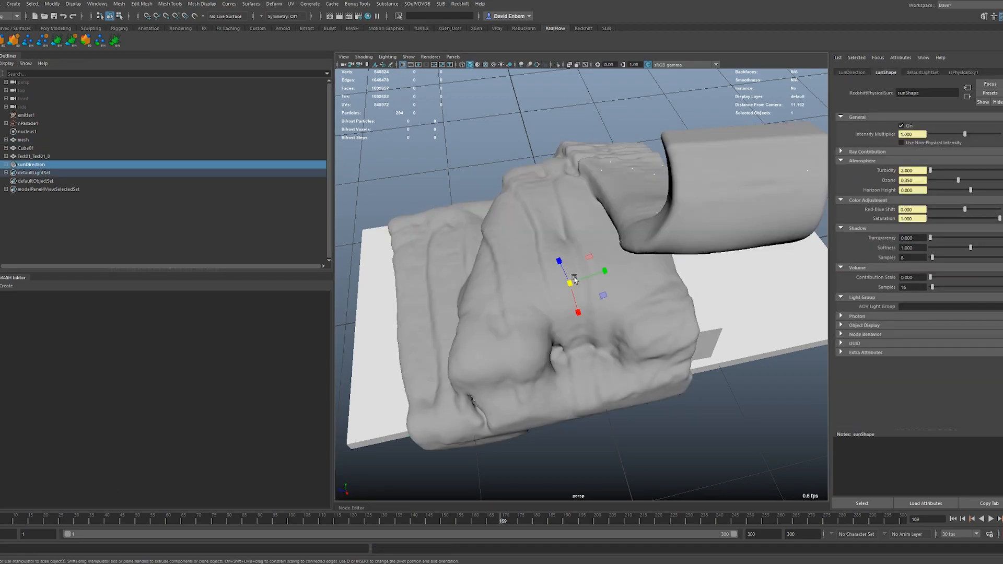
key("e")
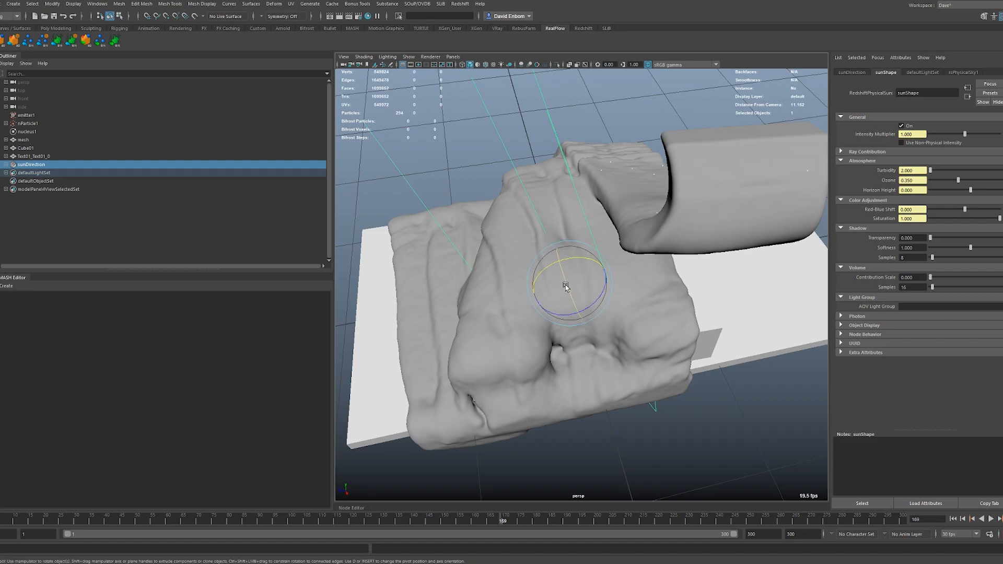
left_click_drag(569, 286, 561, 253)
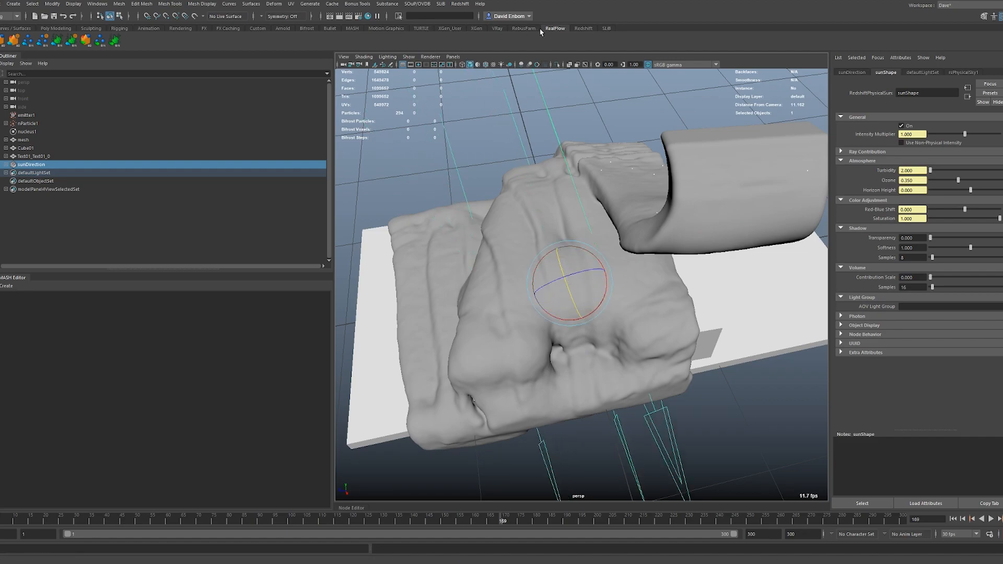
Start a progressive Redshift render of the perspective view and minimise the Redshift Feedback Display
left_click(583, 28)
left_click(27, 41)
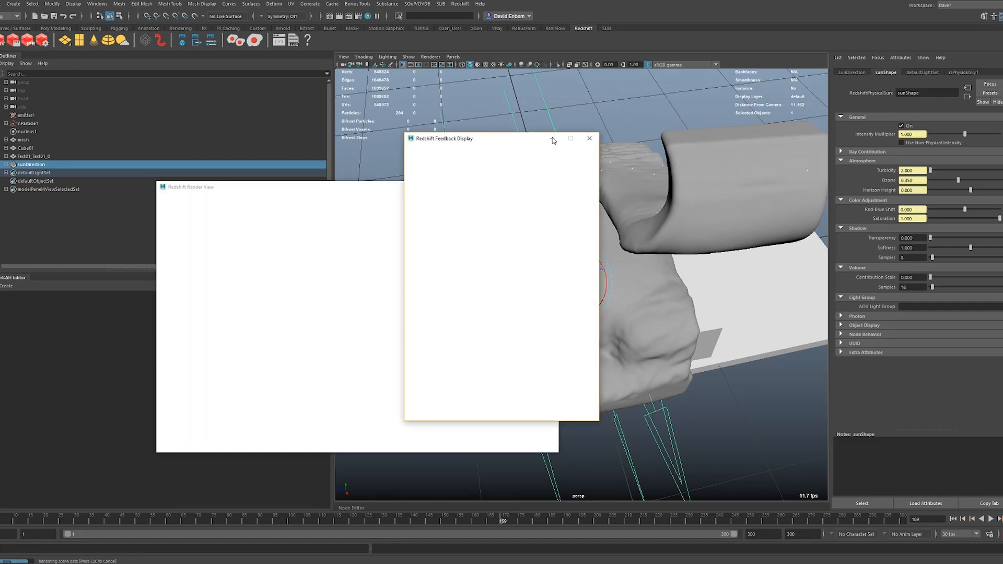
left_click(553, 138)
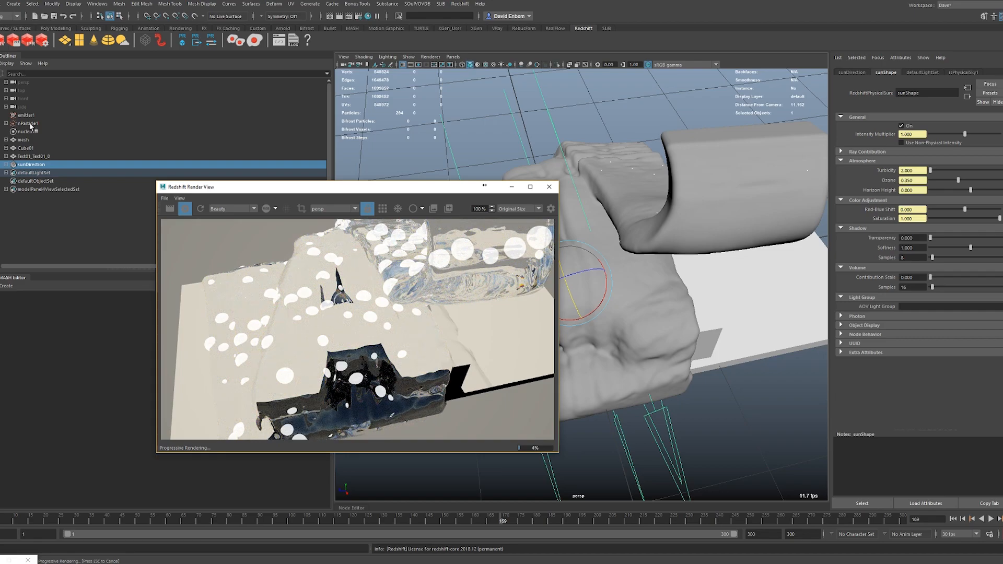
Reframe the mesh from a lower side angle and rotate the sunDirection light again while the render updates
left_click_drag(634, 263, 661, 246, "alt")
middle_click_drag(662, 246, 684, 267, "alt")
left_click_drag(593, 302, 588, 291)
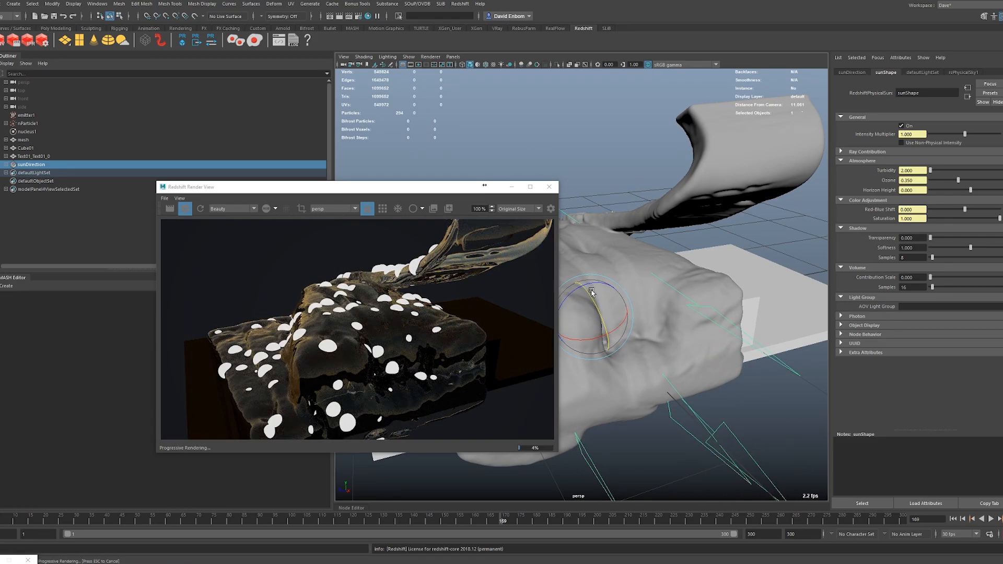
Rotate the sunDirection light further and set nParticle1's Particle Render Type to Spheres
left_click_drag(618, 325, 592, 314)
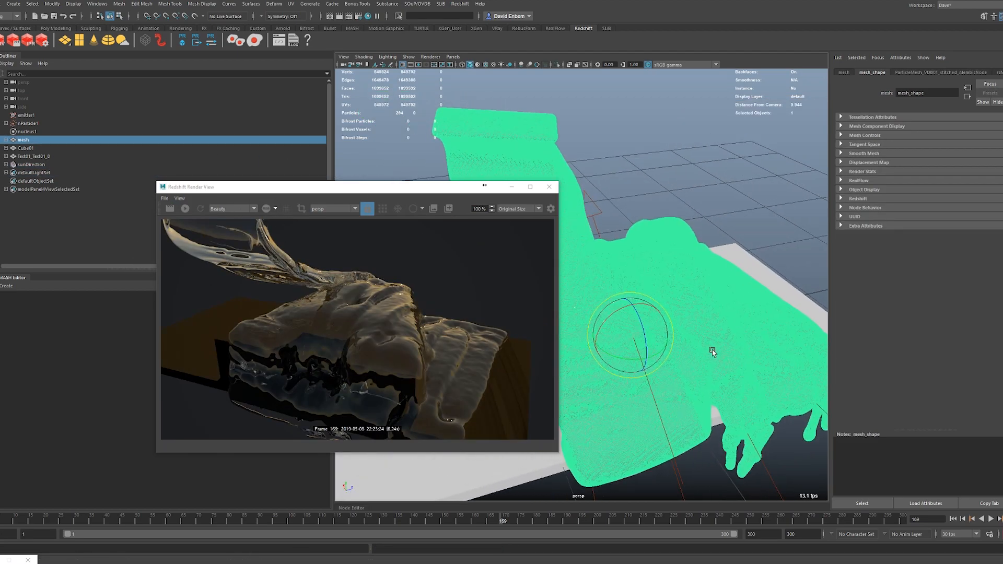
left_click(26, 126)
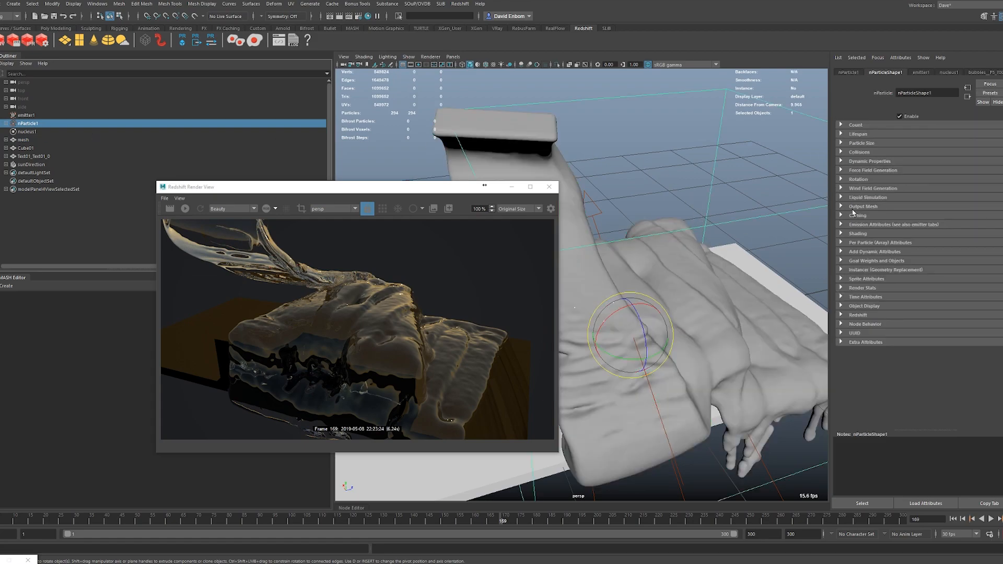
left_click(857, 233)
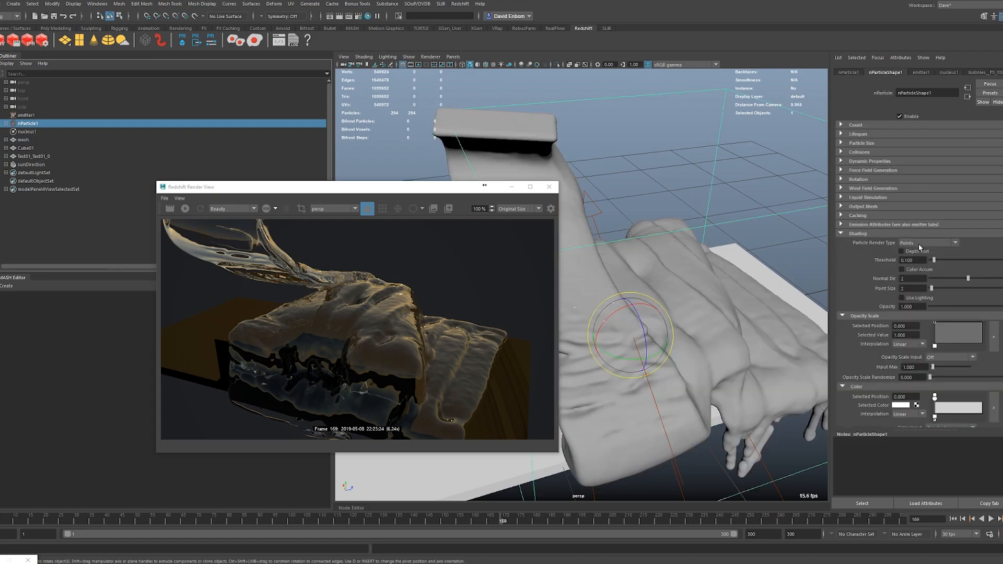
left_click(919, 244)
left_click(915, 283)
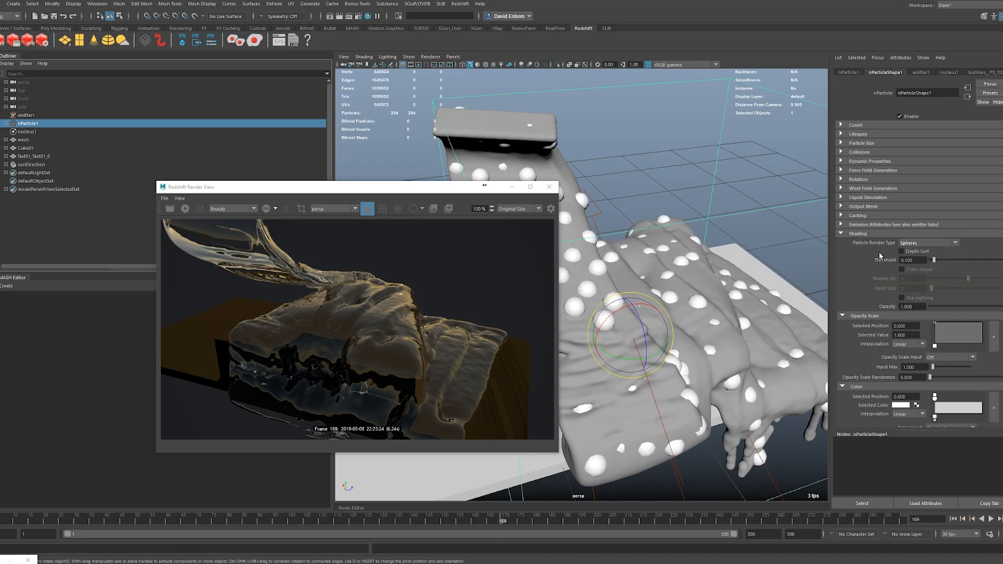
Lower the end of nParticle1's Radius Scale ramp to 0.640 and set Radius Scale Randomize to 0.530
left_click(862, 142)
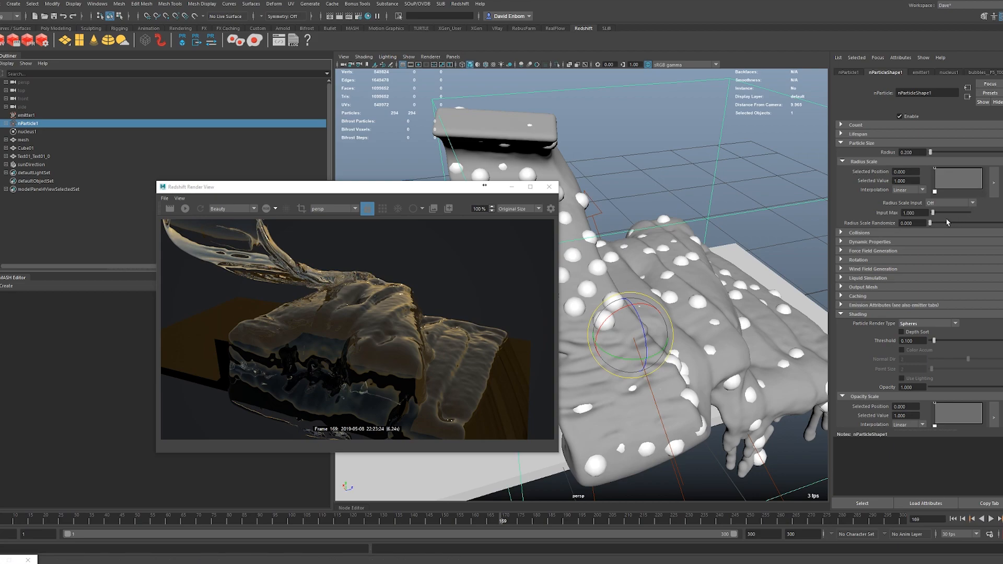
left_click_drag(929, 223, 966, 223)
left_click_drag(947, 177, 1000, 178)
left_click_drag(930, 222, 970, 223)
Drive the particles' Radius Scale Input by Randomized ID and set Radius Scale Randomize to 0.310
left_click(934, 204)
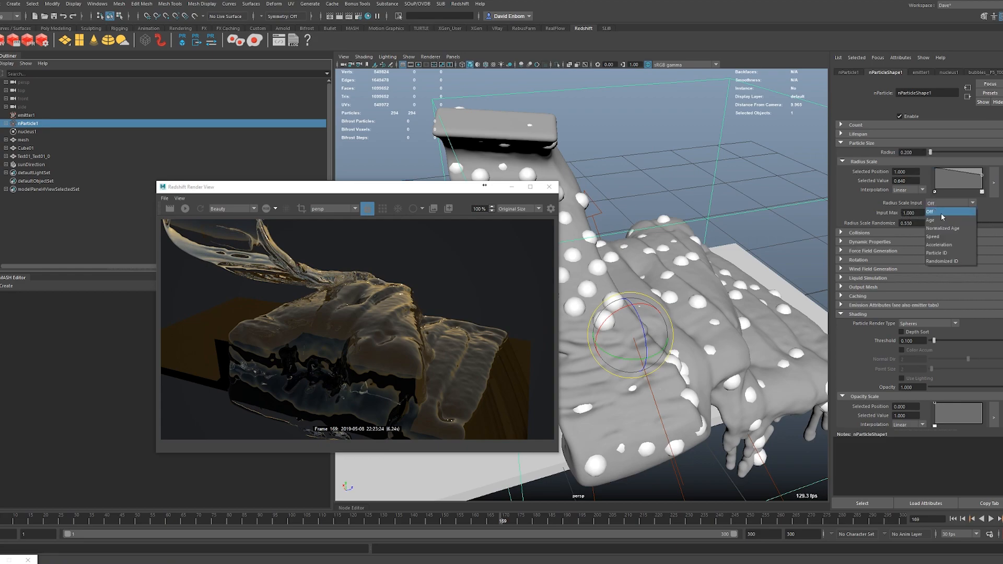
left_click(950, 254)
left_click(950, 203)
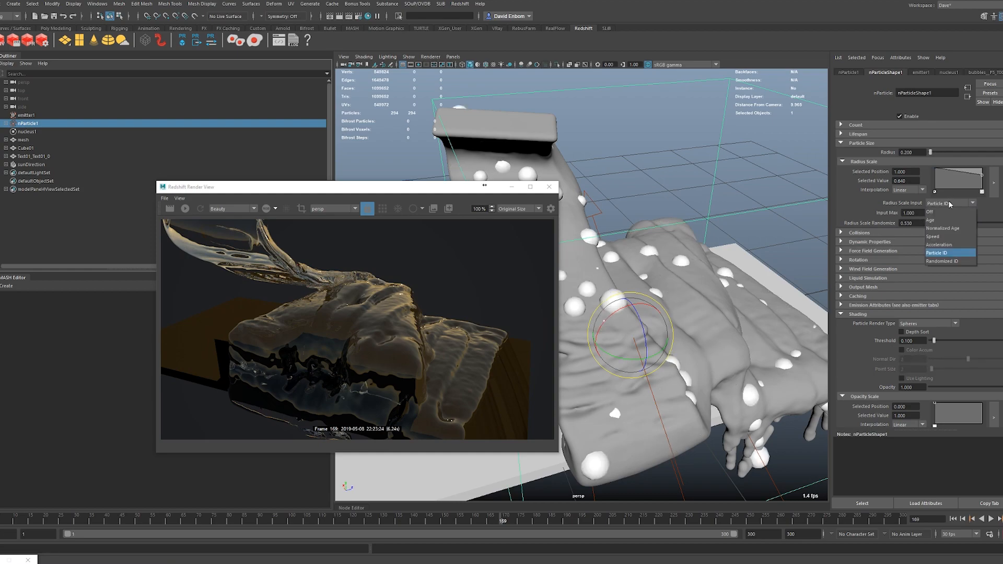
left_click(935, 261)
mouse_move(901, 221)
left_mouse_down("ctrl")
mouse_move(919, 221)
mouse_move(907, 220)
left_mouse_up("ctrl")
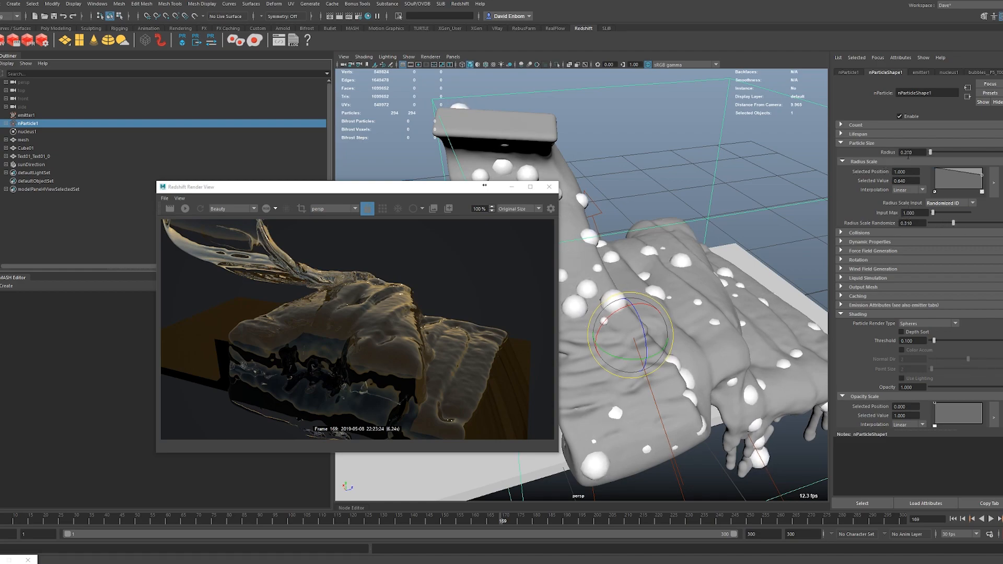
Set the particle Radius to 0.040 and, with the particles isolated, Radius Scale Randomize to 0.430, and render the view
left_click_drag(919, 152, 921, 152, "ctrl")
key("ctrl+1")
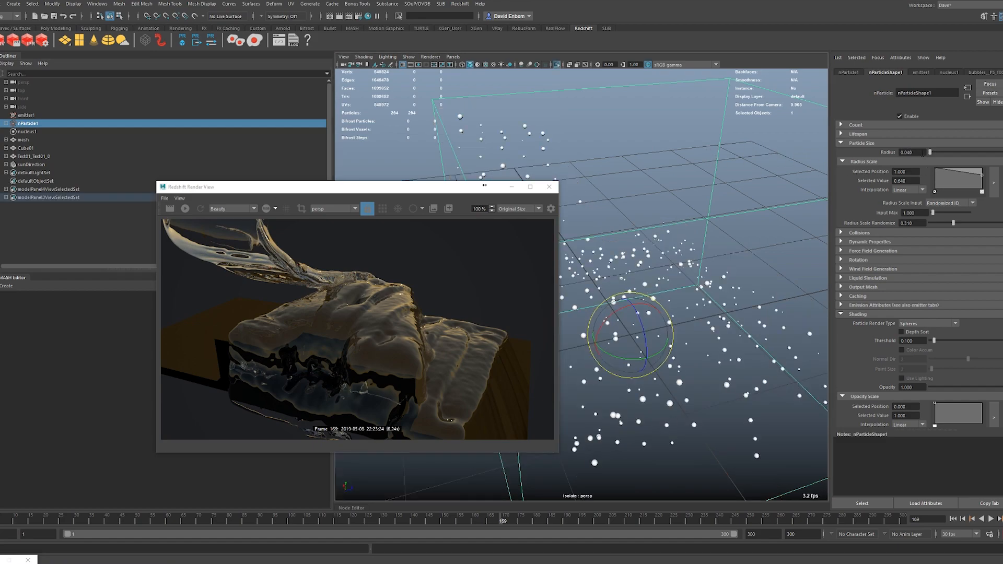
mouse_move(916, 223)
left_mouse_down("ctrl")
mouse_move(928, 220)
mouse_move(908, 220)
mouse_move(920, 215)
left_mouse_up("ctrl")
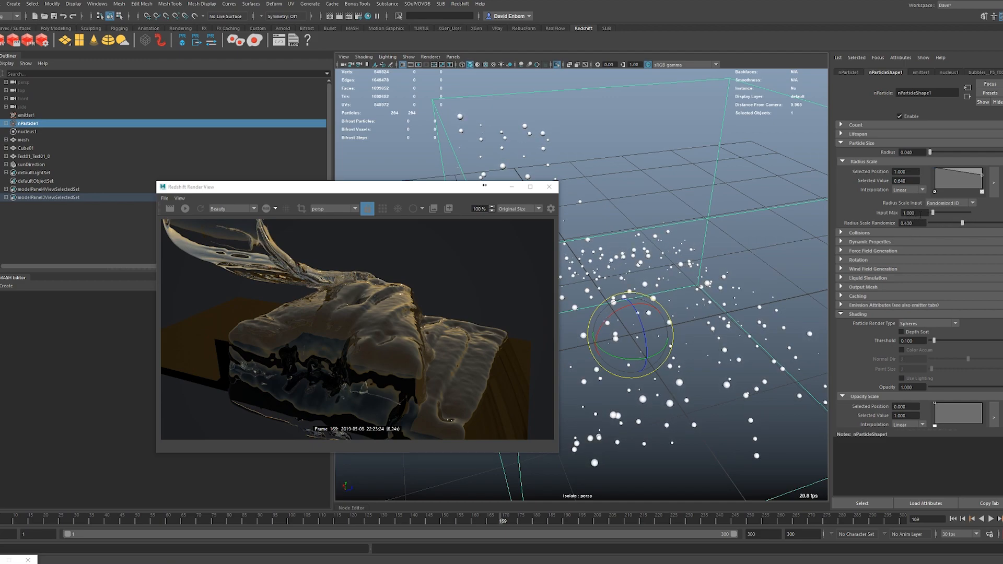
left_click(173, 209)
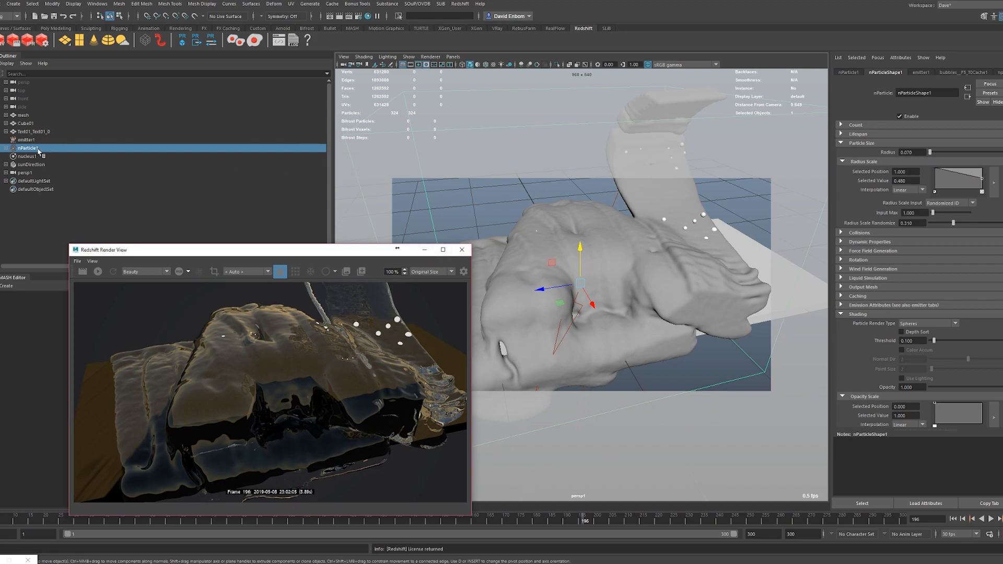
Assign a new RedshiftMaterial to nParticle1 and render the frame
right_click_drag(591, 227, 586, 438)
left_click(376, 197)
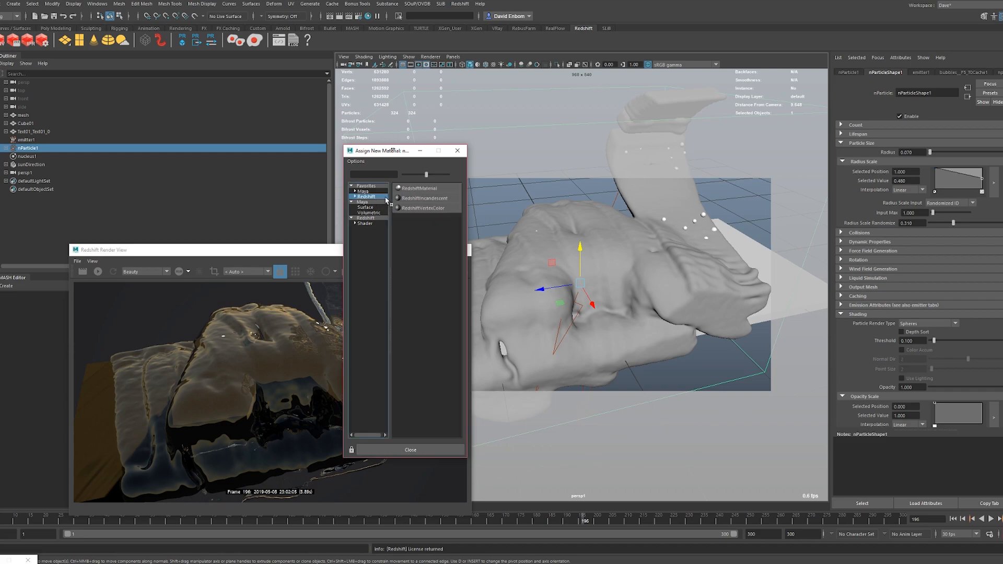
left_click(433, 191)
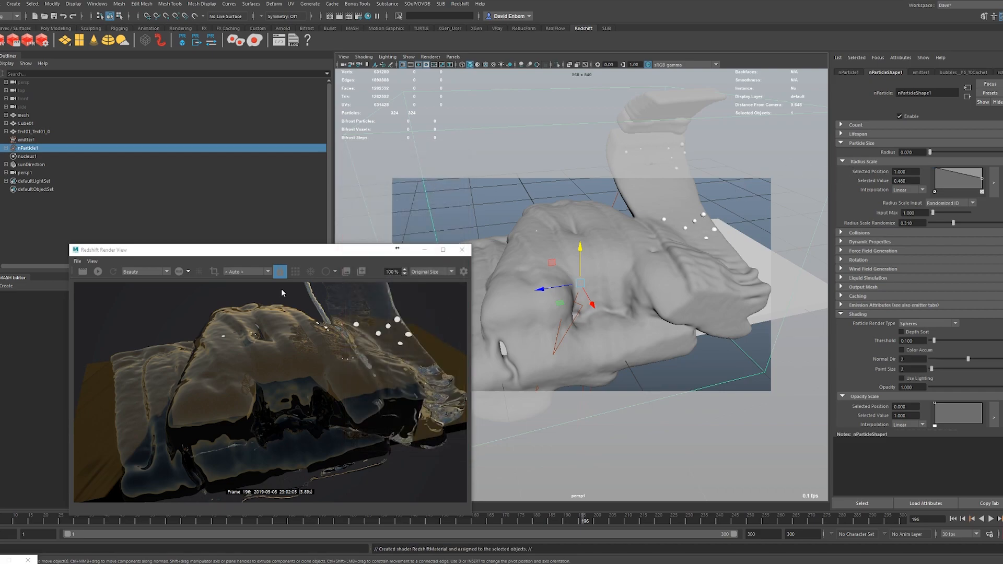
left_click(83, 272)
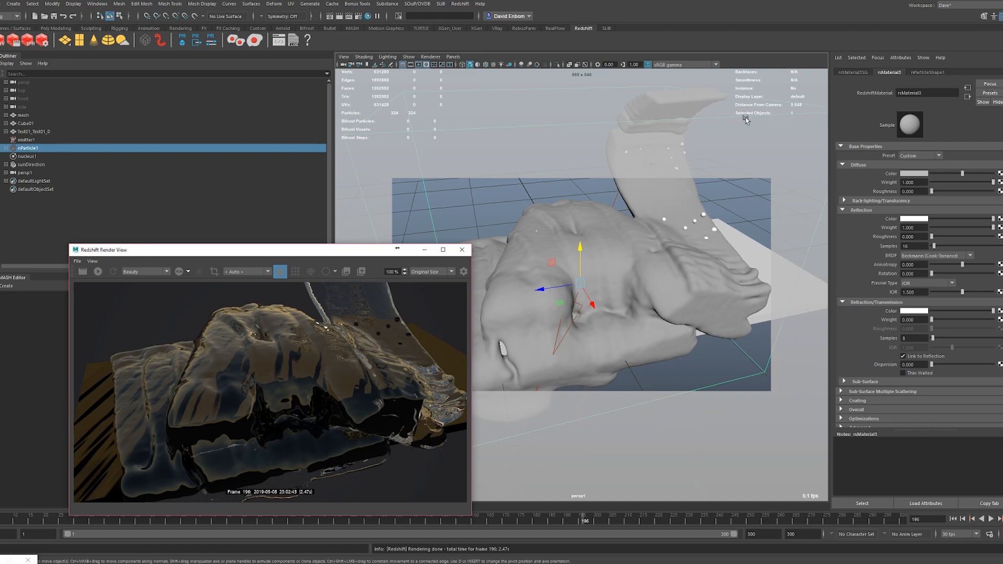
Apply the Water preset to the particles' Redshift material and render the frame again
left_click(923, 156)
left_click(907, 181)
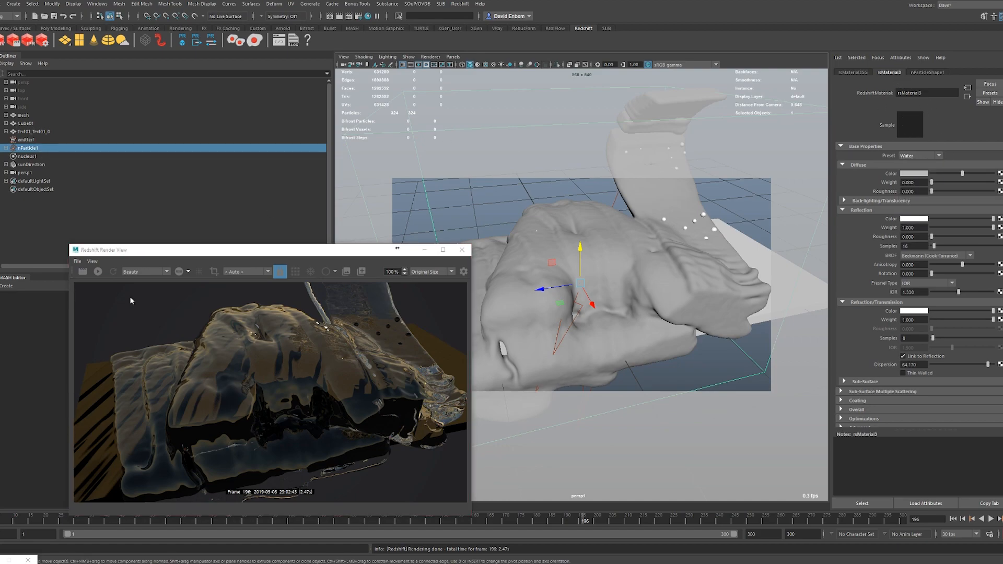
left_click(82, 271)
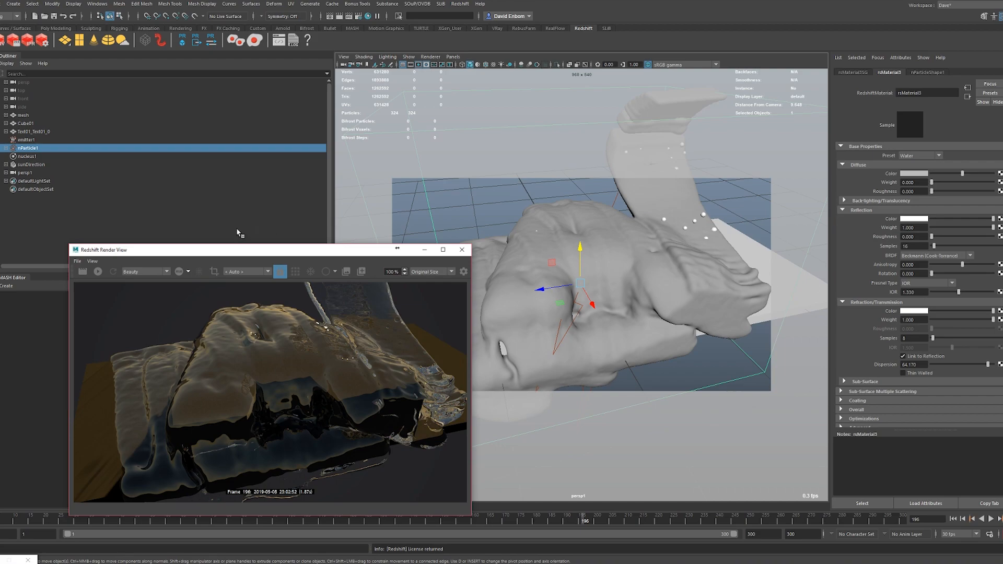
Create a Redshift Visibility node for nParticle1, inspect its settings and re-render the frame
left_click(28, 149)
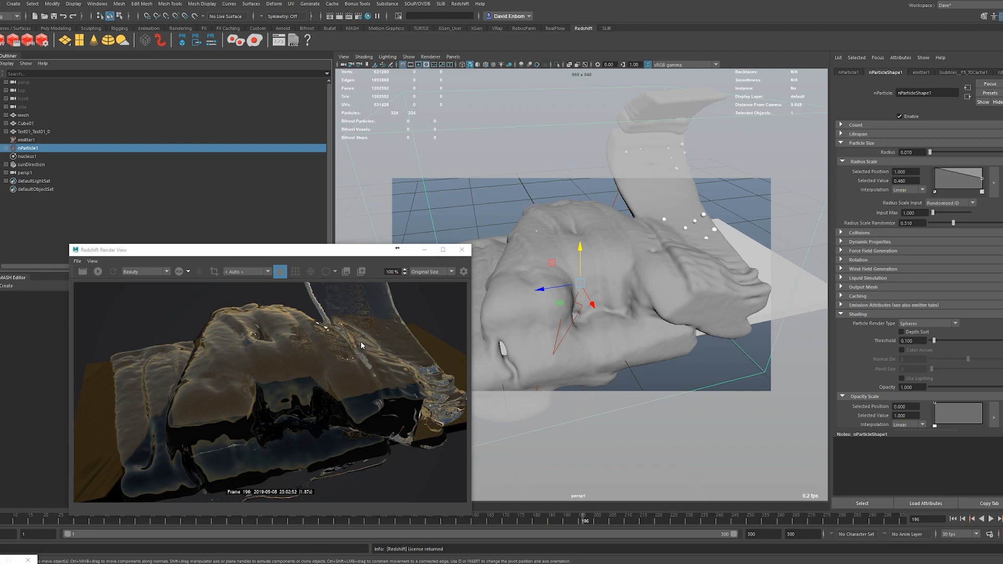
scroll(857, 340, "down", 10)
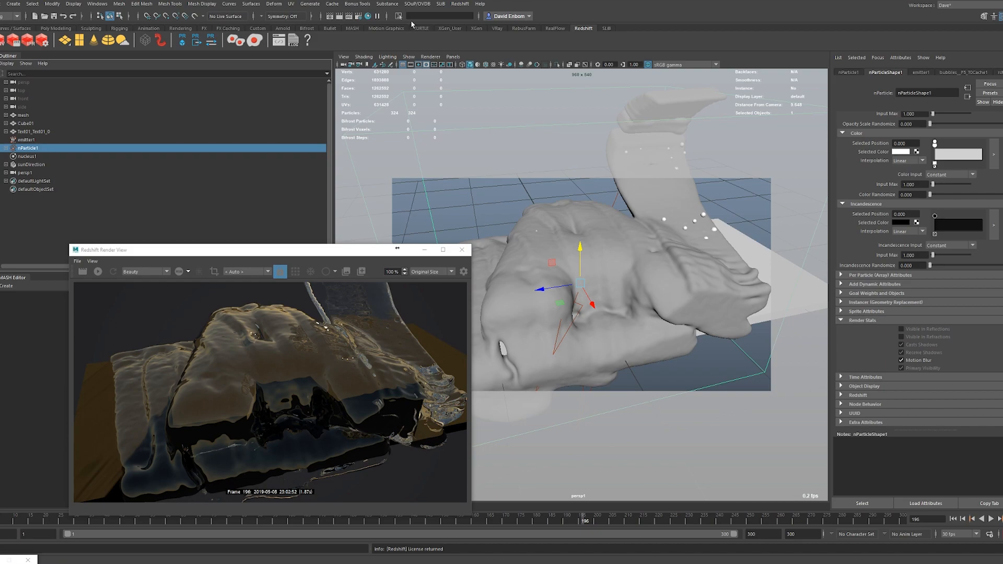
left_click(459, 3)
mouse_move(487, 73)
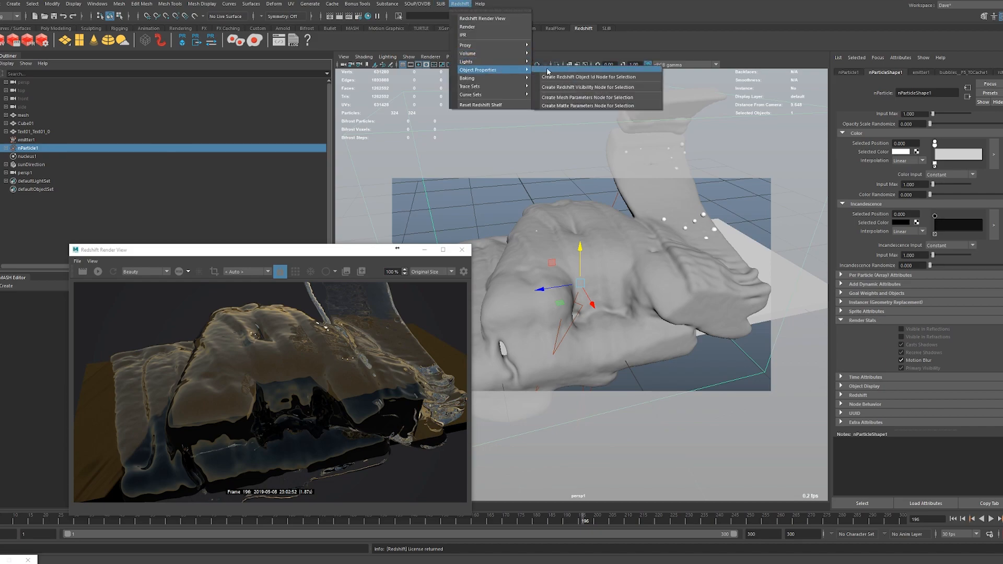
left_click(599, 88)
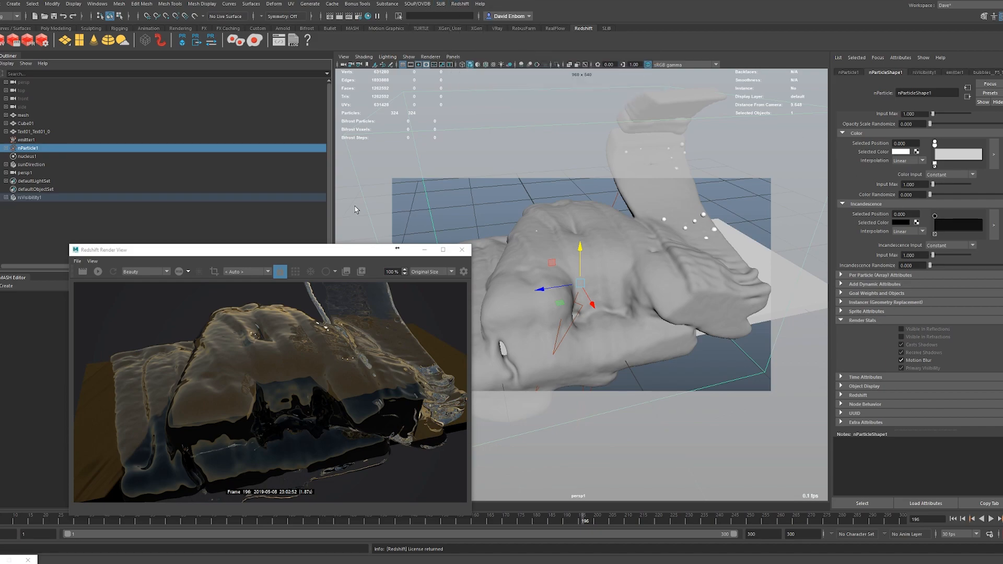
left_click(30, 197)
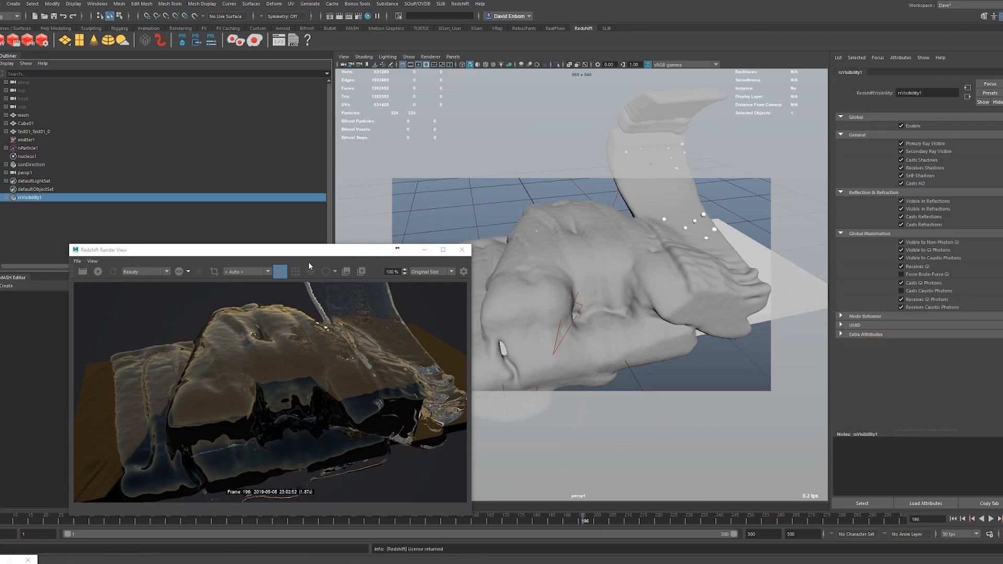
left_click(83, 271)
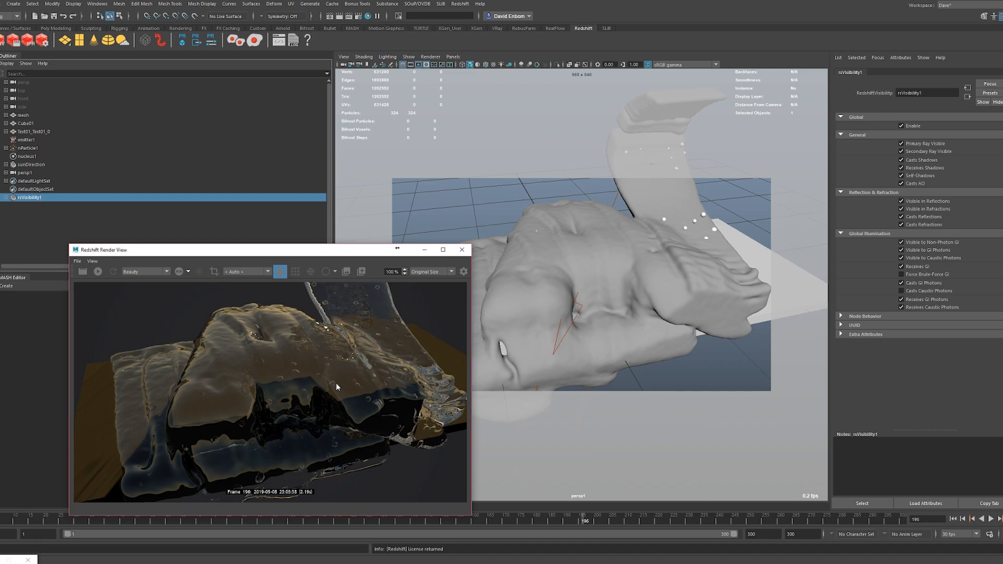
left_click(35, 198)
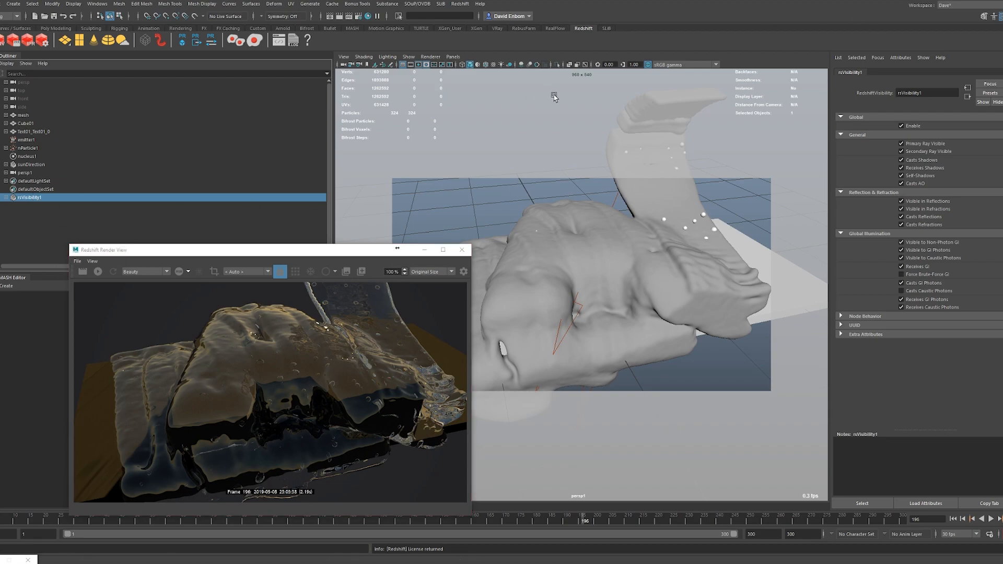
Set the reflection IOR of nParticle1's Redshift material to 1.000 and start a progressive render
left_click(30, 148)
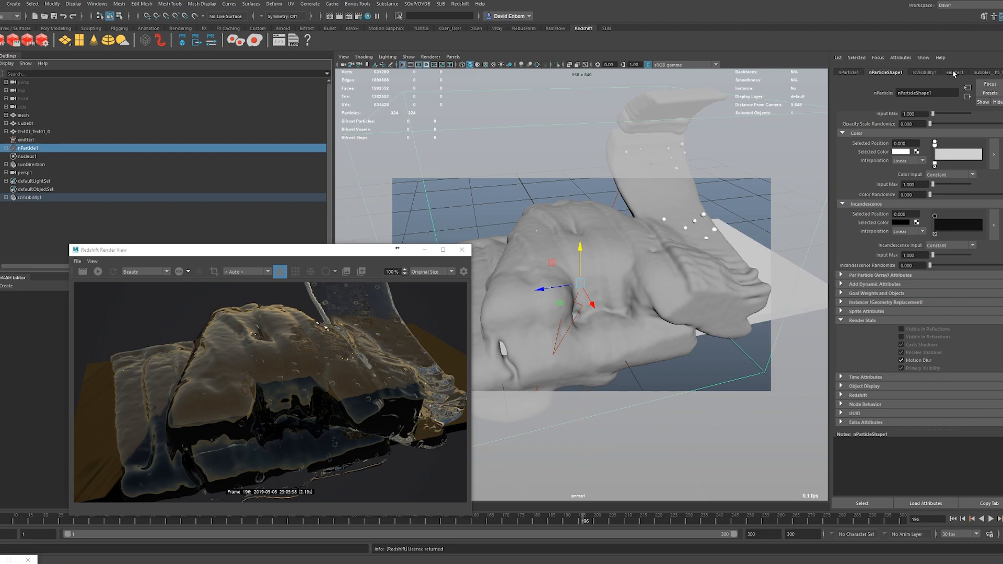
left_click(953, 73)
right_click(956, 73)
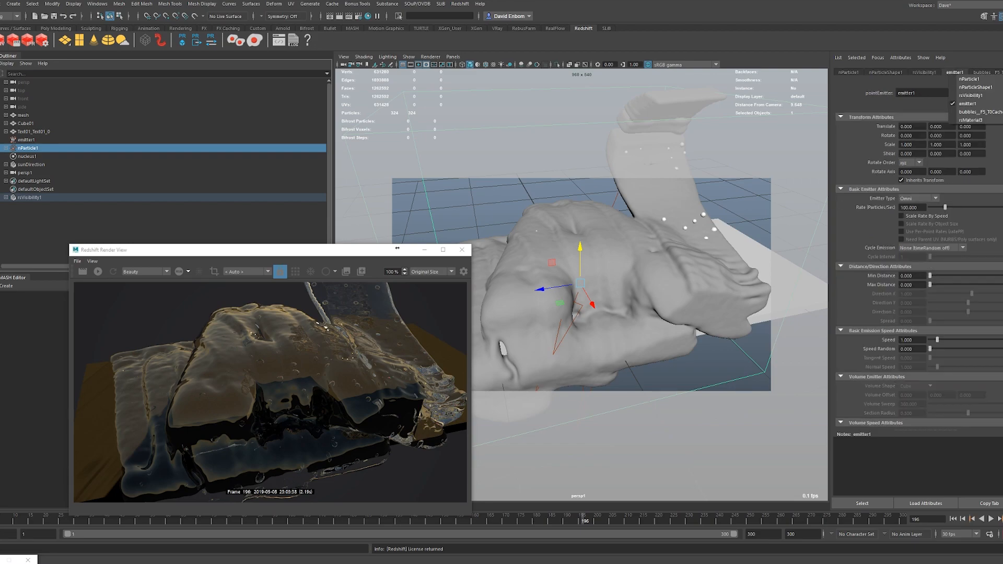
left_click(975, 121)
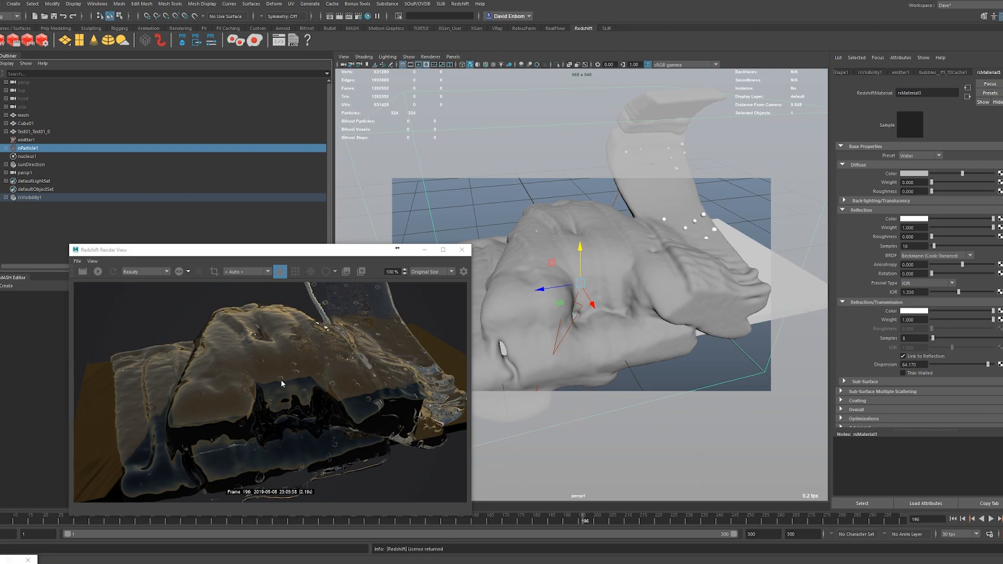
left_click_drag(921, 292, 692, 269)
left_click(98, 272)
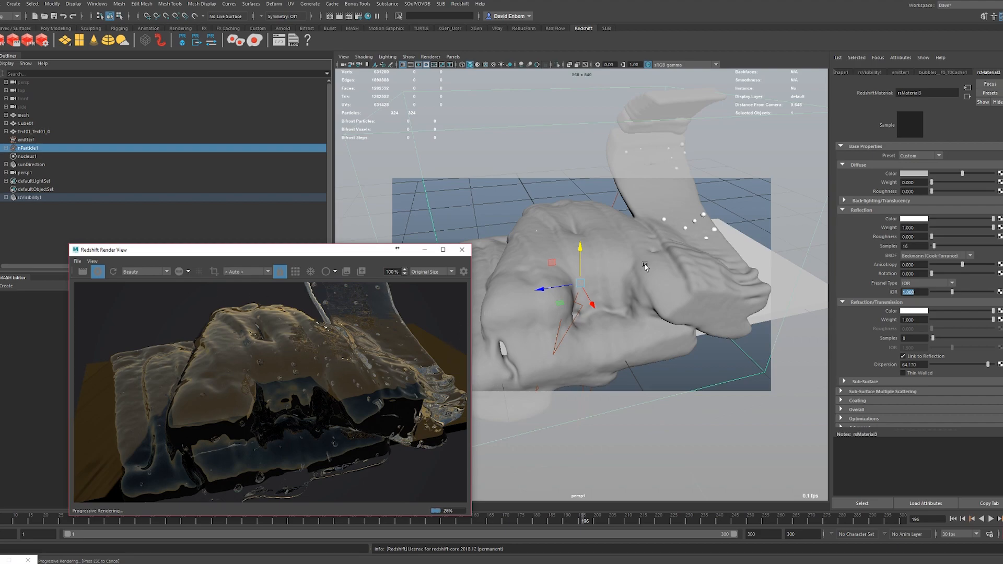
Hide the mesh to inspect the progressive render without it, and show it again
left_click(33, 116)
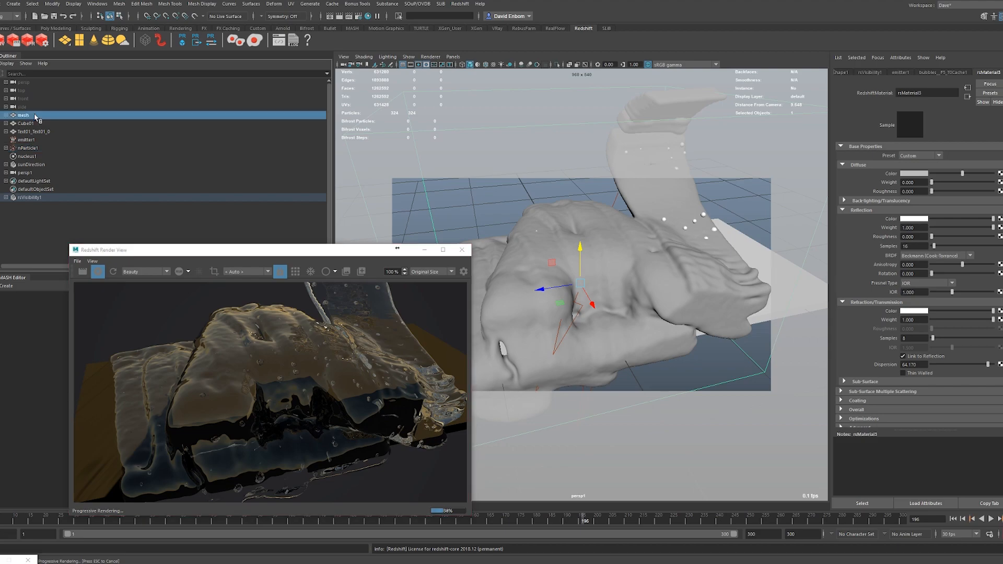
key("ctrl+h")
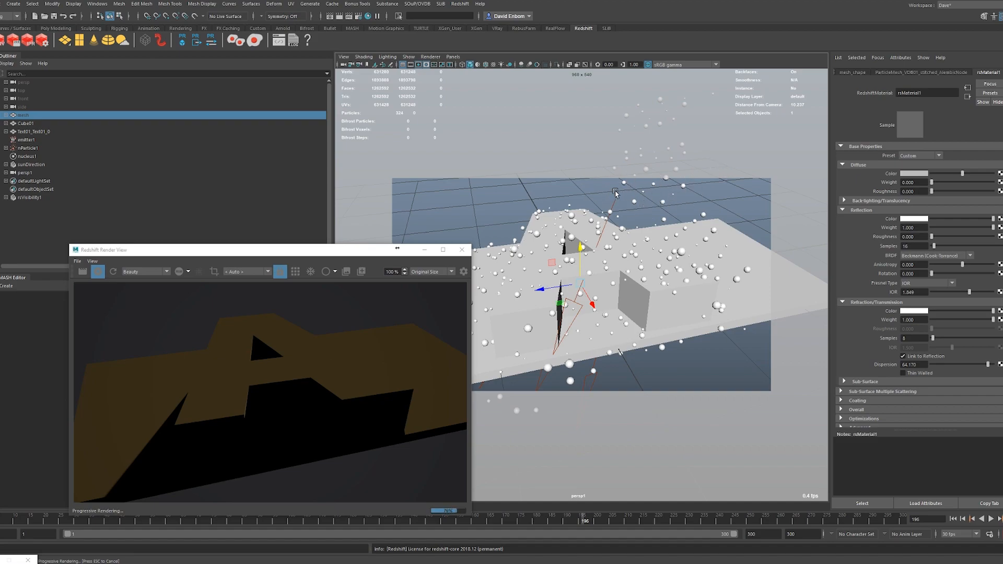
key("h")
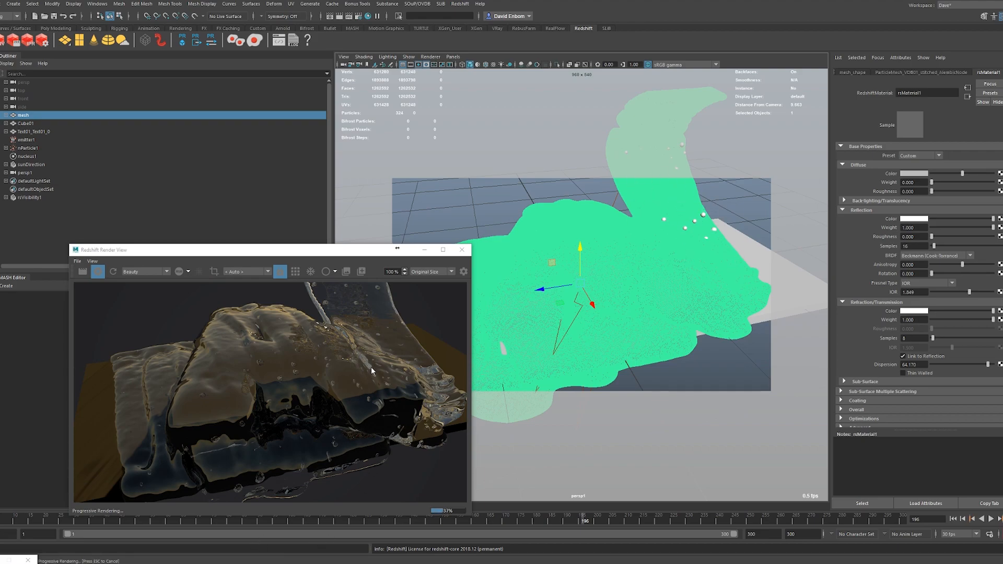
Add a Redshift area light and move, scale and rotate it into place behind the mesh
left_click(65, 42)
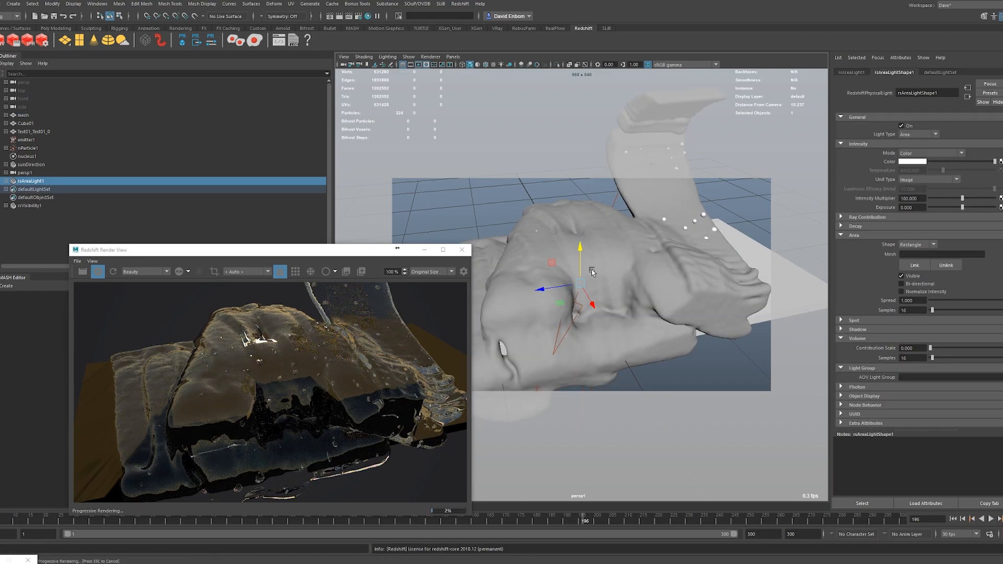
left_click_drag(592, 307, 551, 269)
key("r")
key("e")
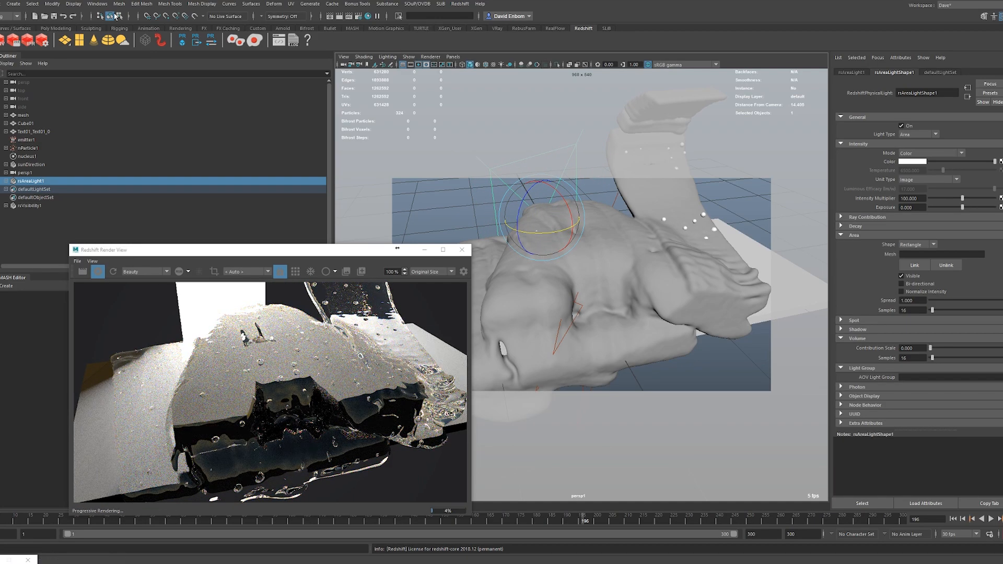
Use light-centric light linking to unlink rsAreaLight1 from mesh, Cube01 and Text01_Text01_0
left_click(97, 4)
mouse_move(155, 66)
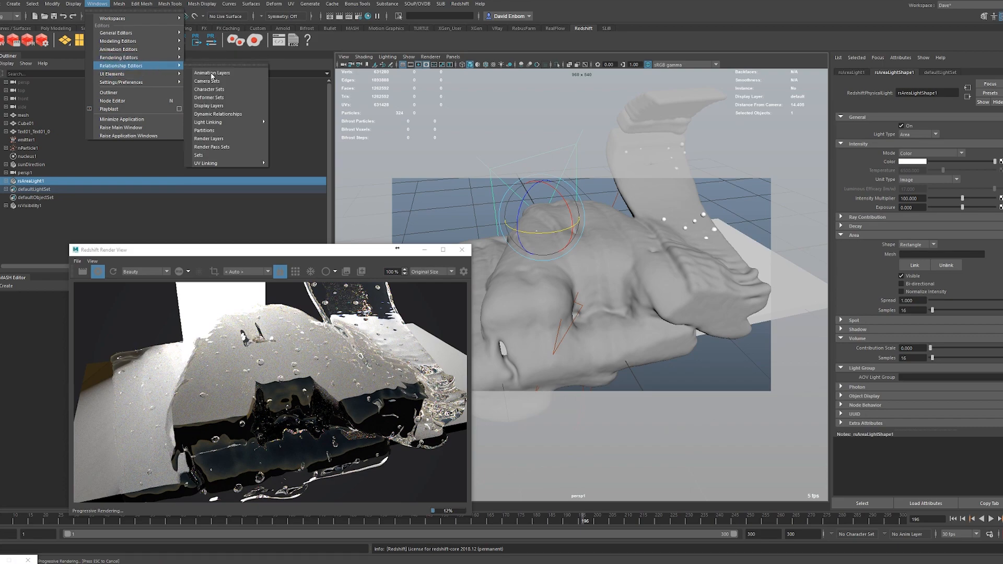
mouse_move(209, 123)
left_click(295, 129)
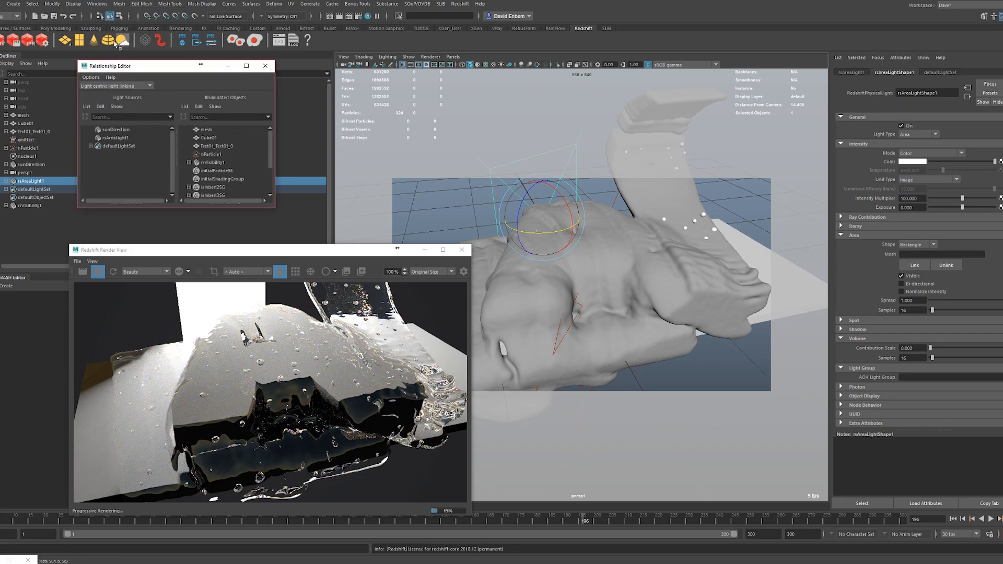
left_click(123, 139)
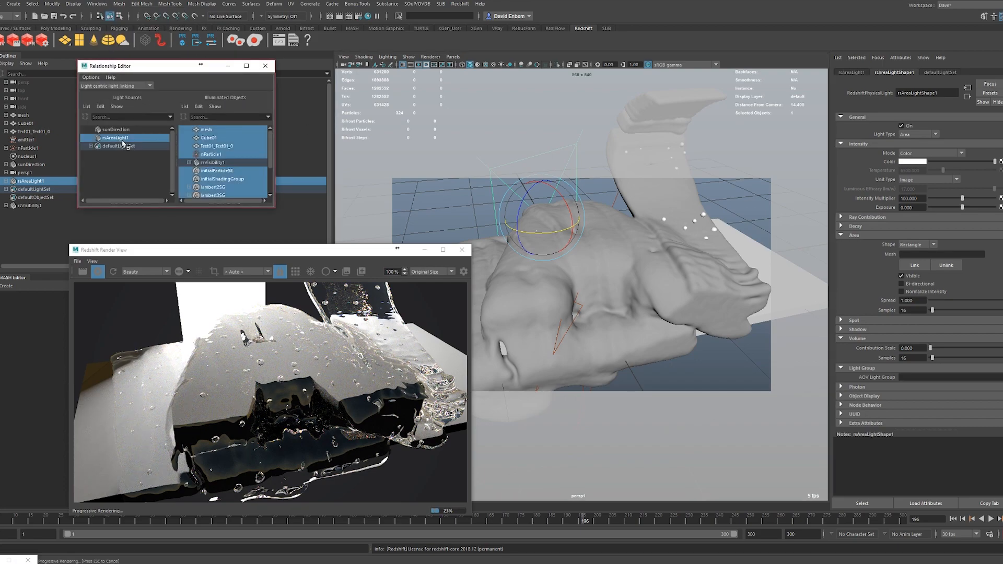
left_click(212, 131)
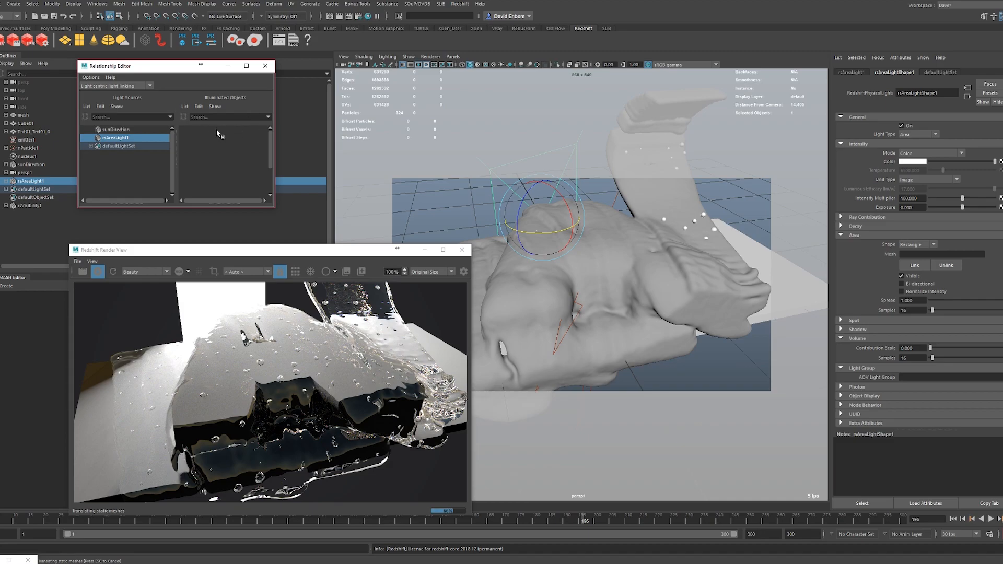
left_click(209, 138)
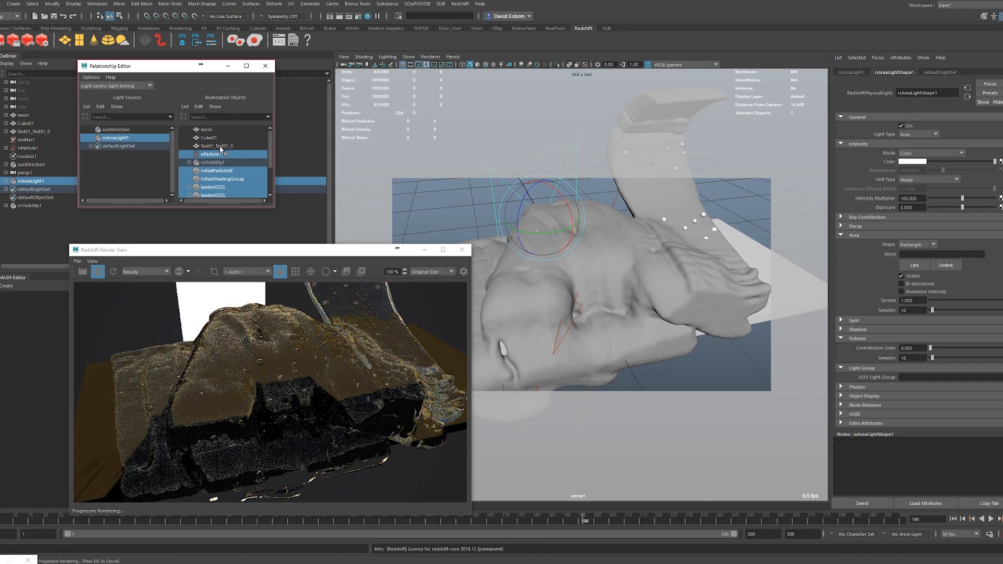
left_click(266, 66)
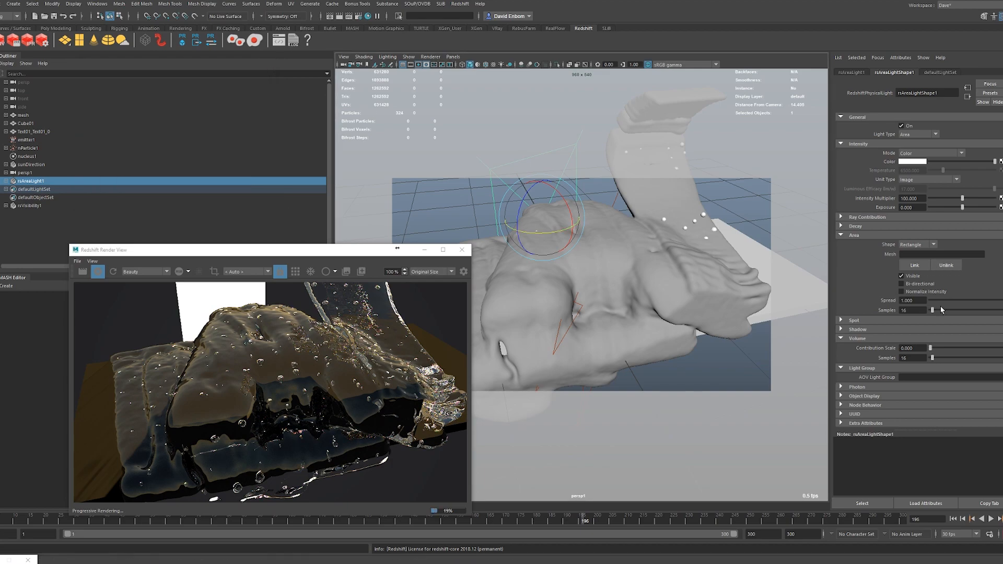
Turn off the area light's Visible option and set its Intensity Multiplier to 82.051, with the camera orbited slightly
left_click(901, 276)
left_click_drag(962, 198, 956, 199)
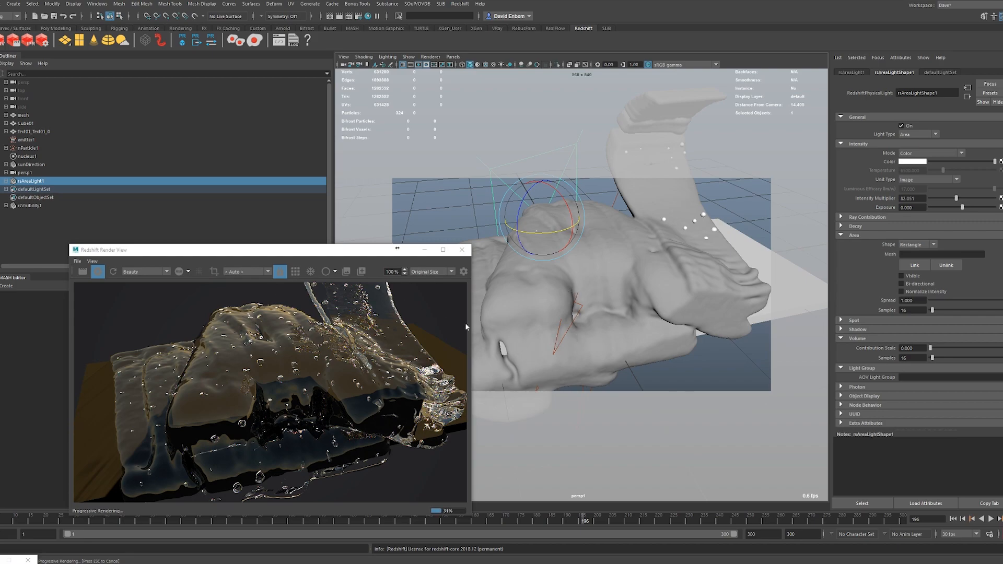
left_click_drag(628, 276, 618, 276, "alt")
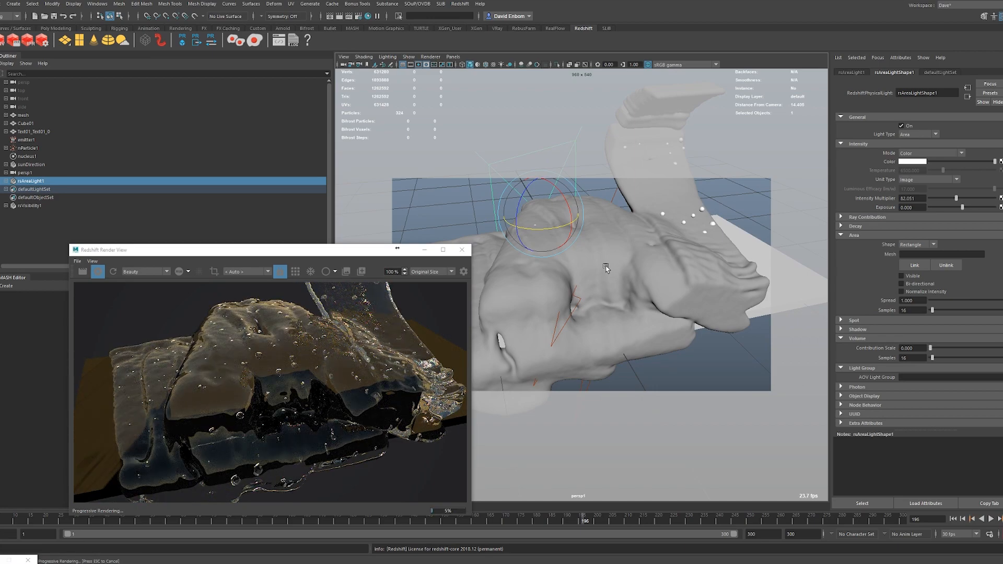